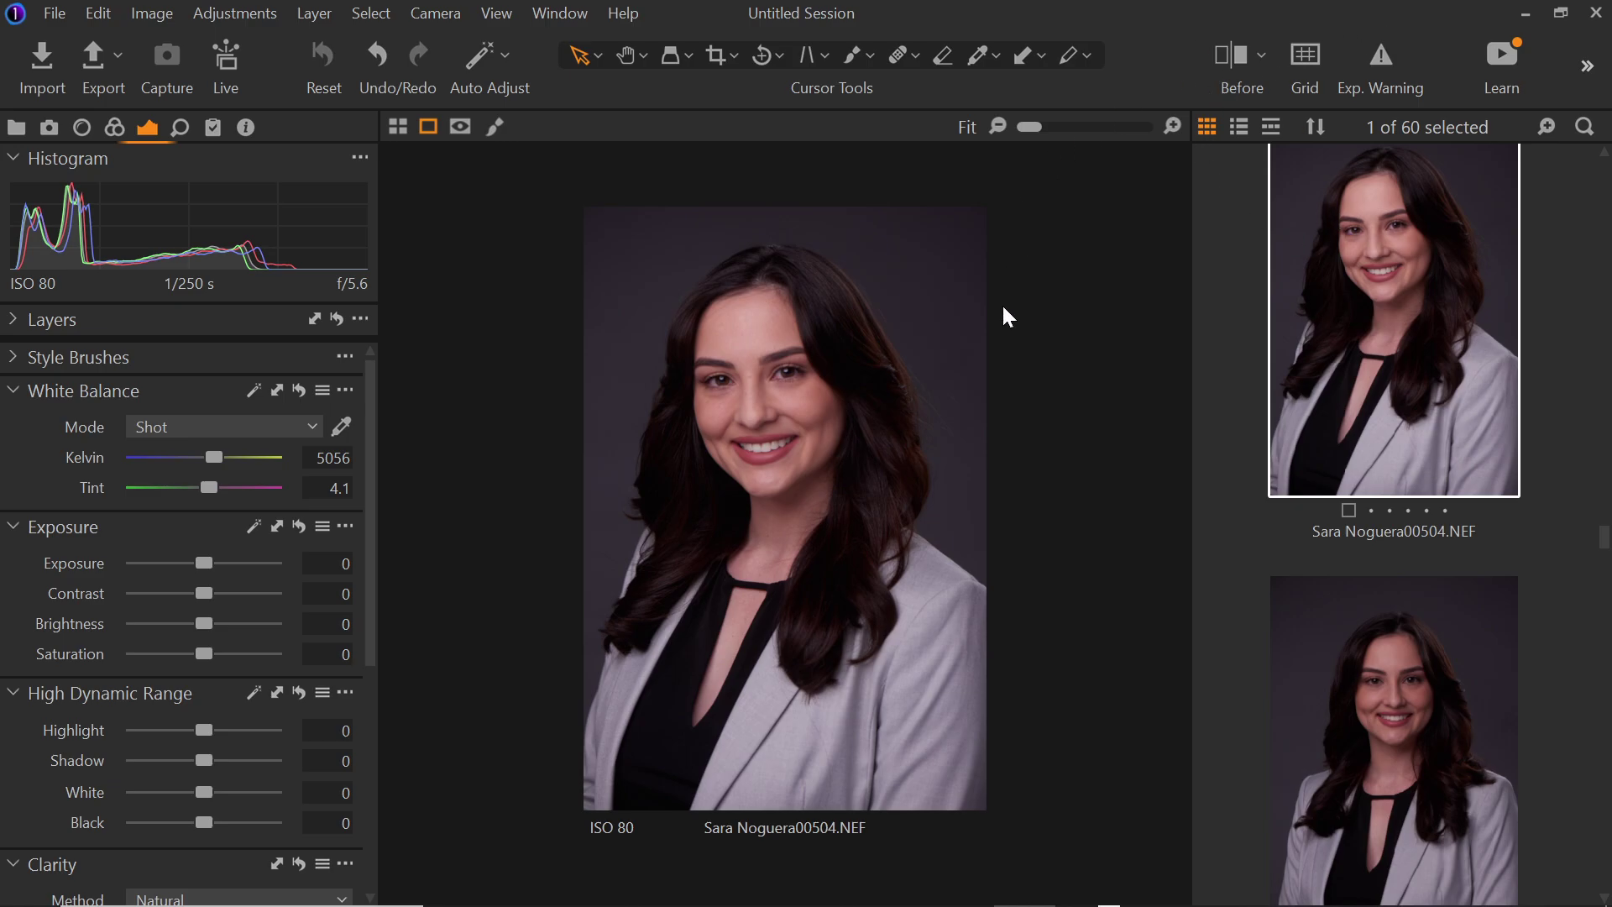
key("alt+Tab")
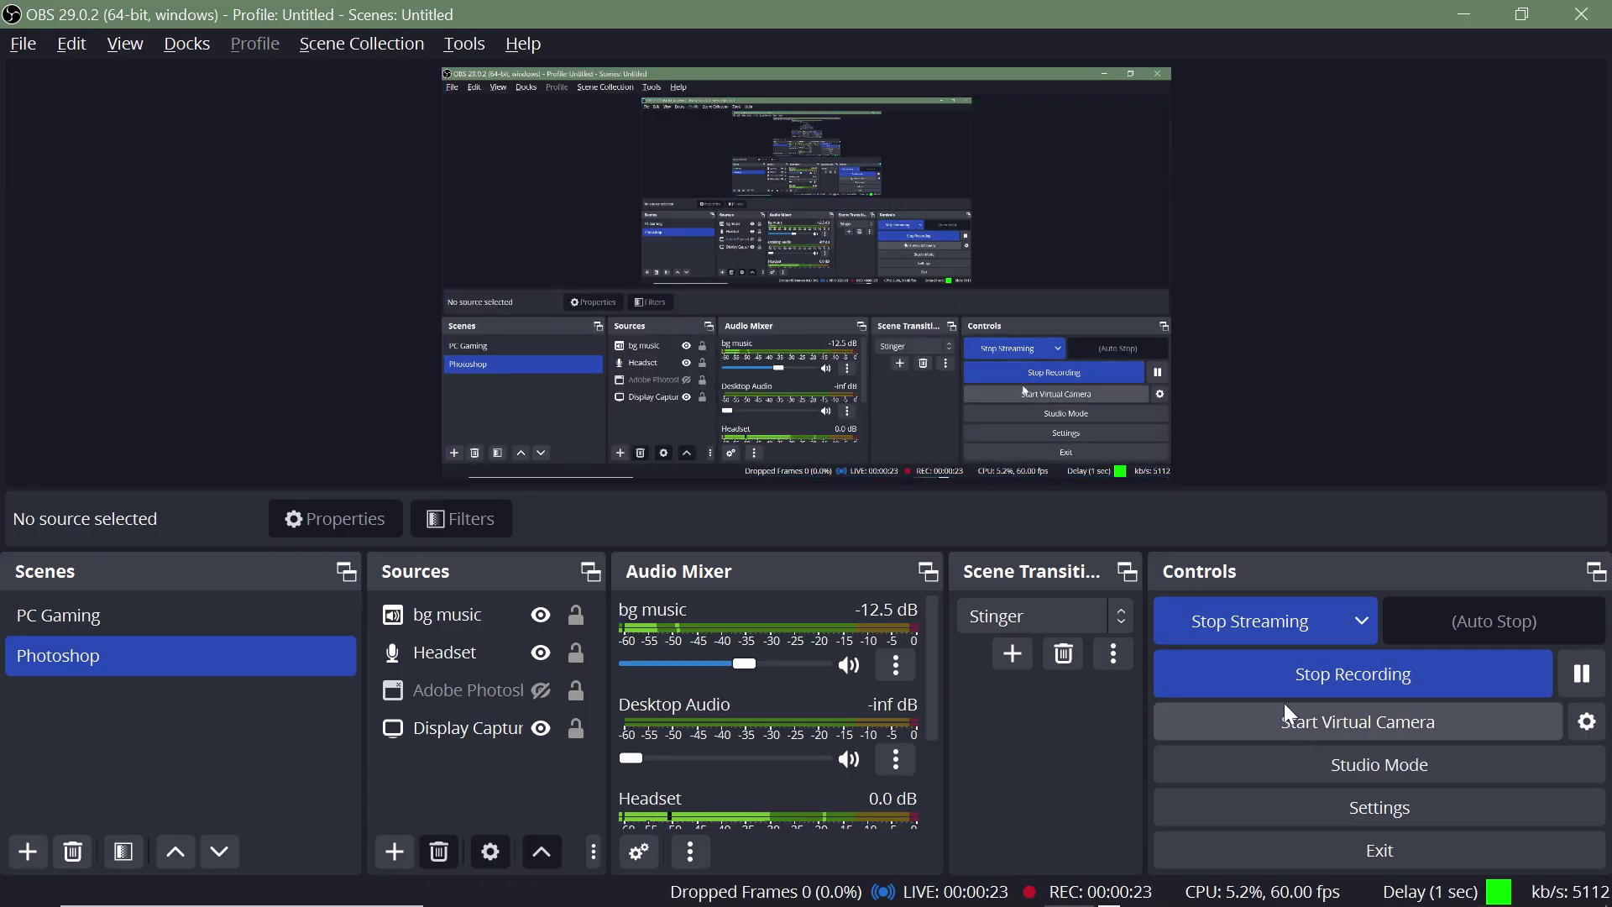
key("alt+Tab")
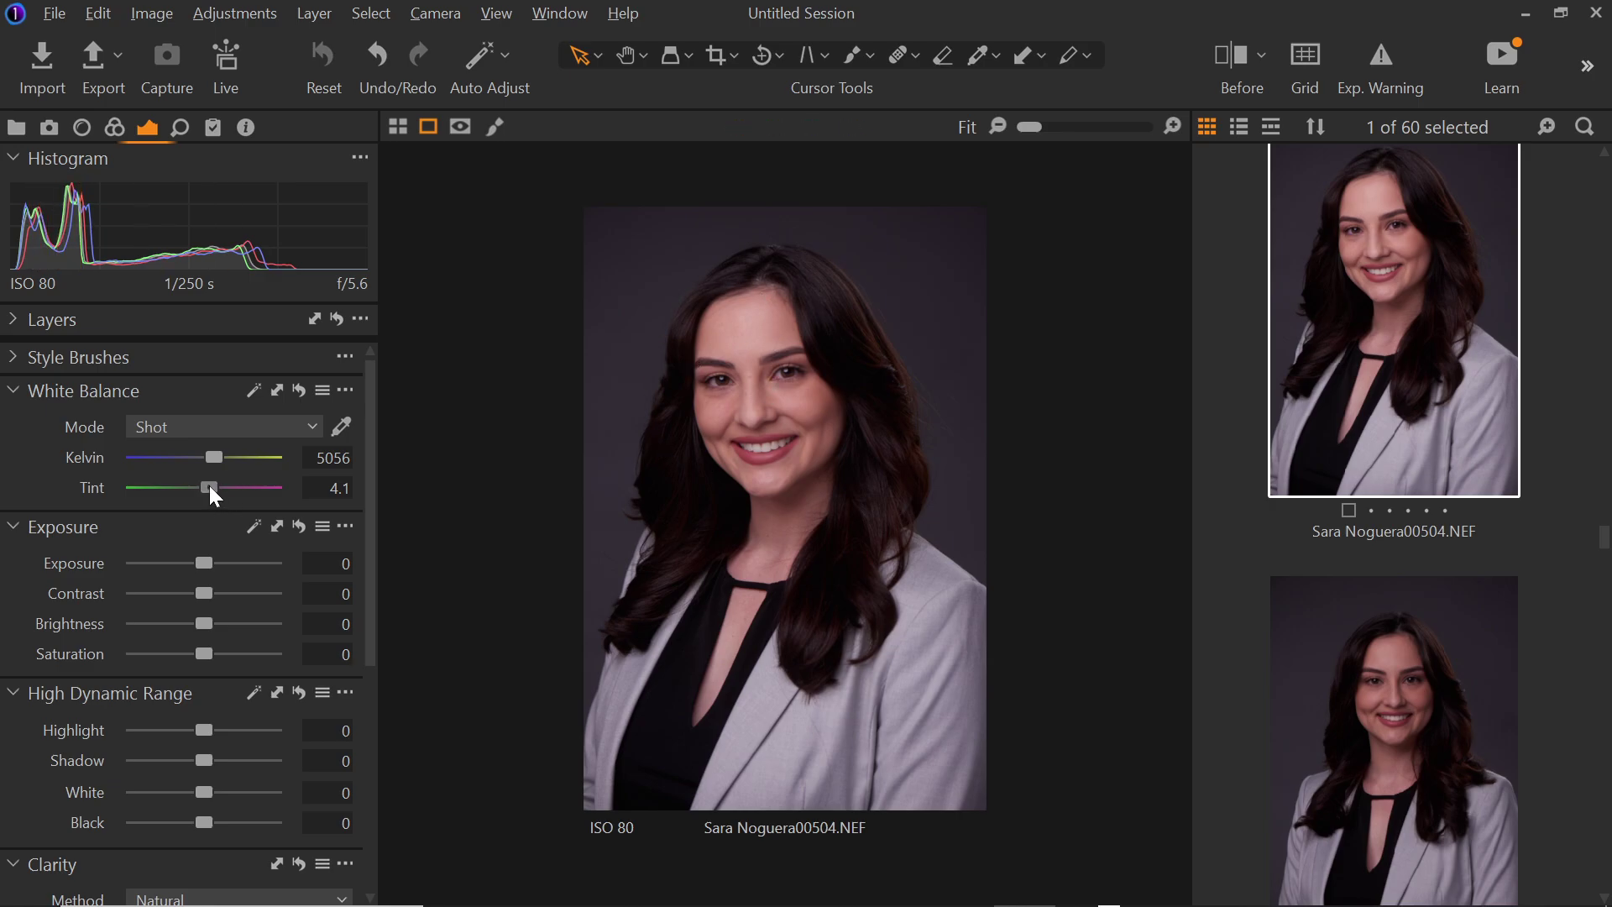
Step: Shift the portrait's white balance tint toward green, fine-tuning it to -1.4
left_click_drag(209, 485, 191, 493)
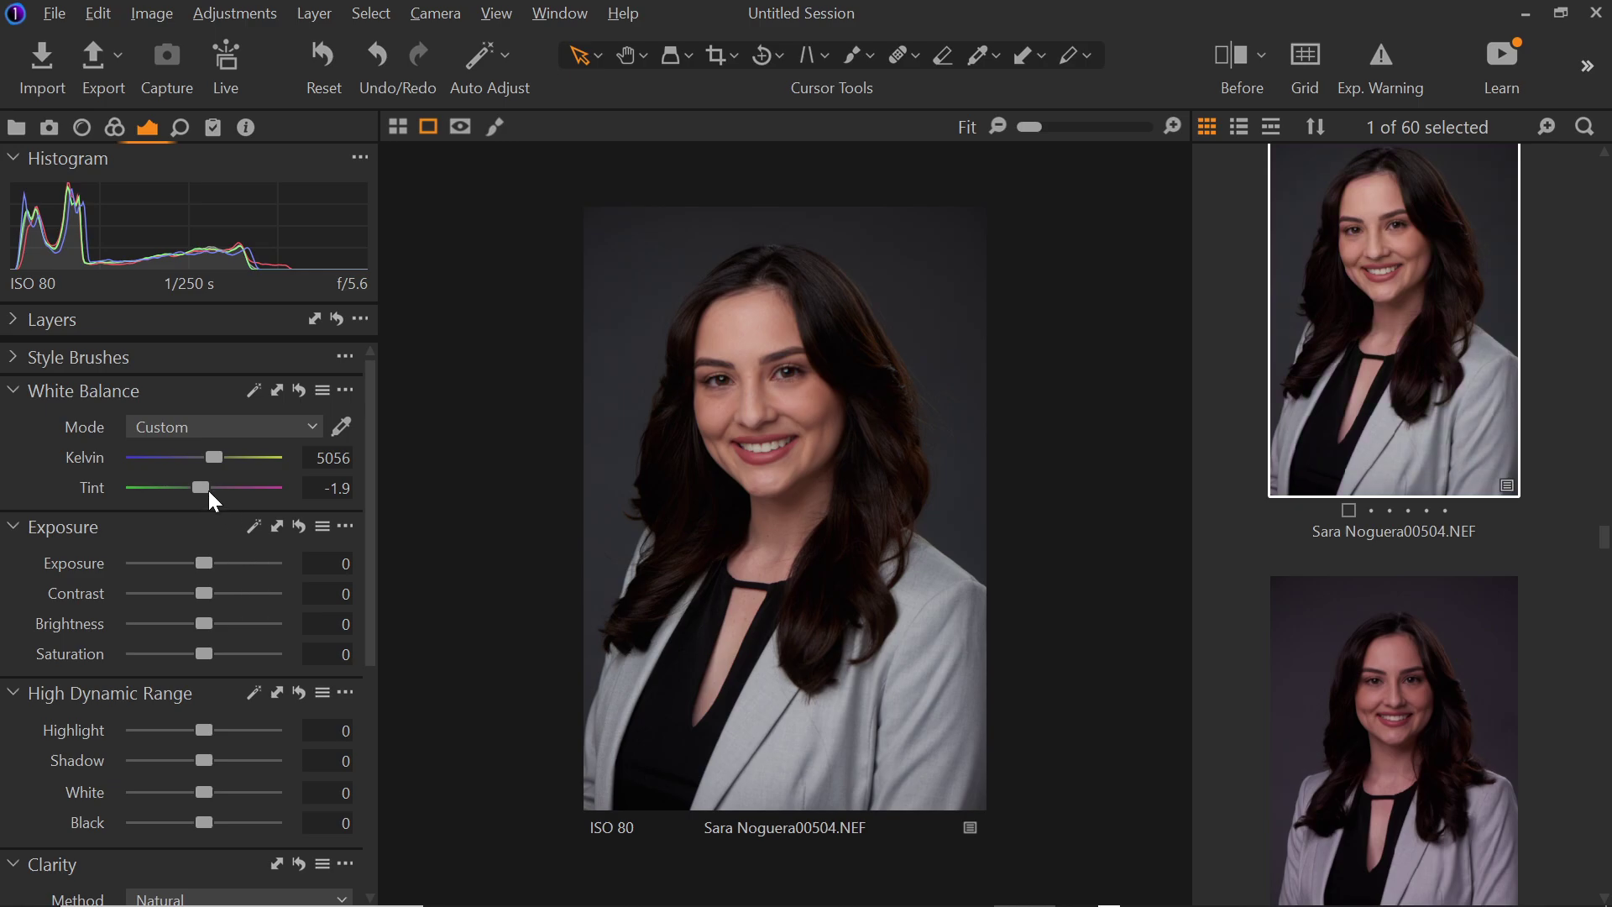
left_click(200, 487)
key("Down")
key("Up")
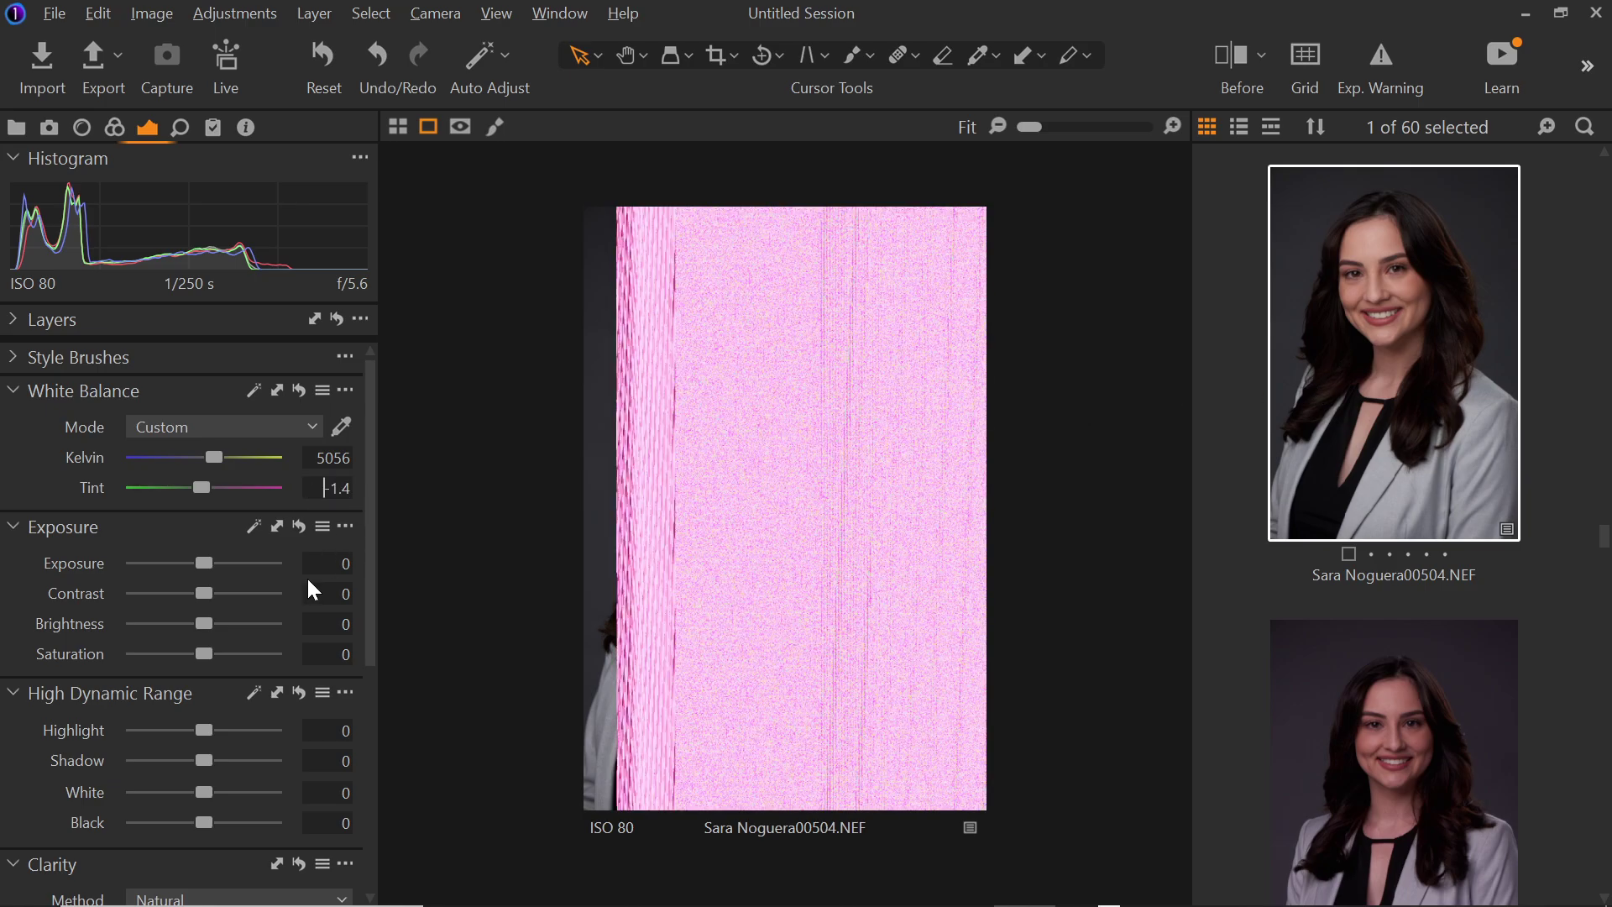
key("Up")
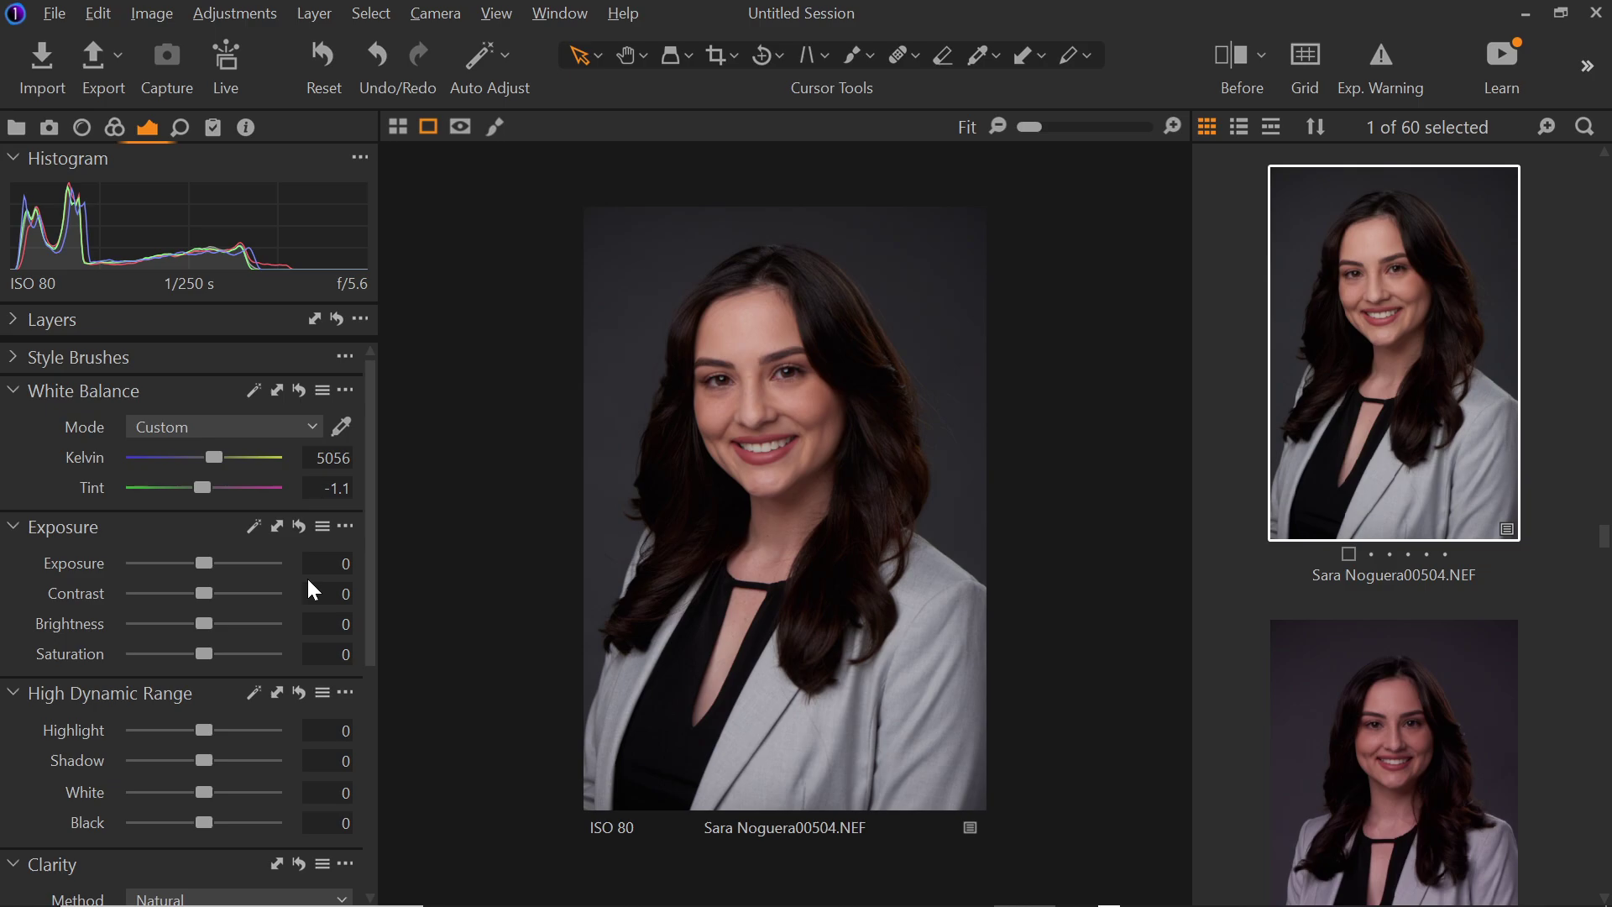
key("Up")
key("Down")
key("Down")
key("Down")
Step: Cool the portrait's white balance by lowering the Kelvin value to 4931
key("Down")
key("Down")
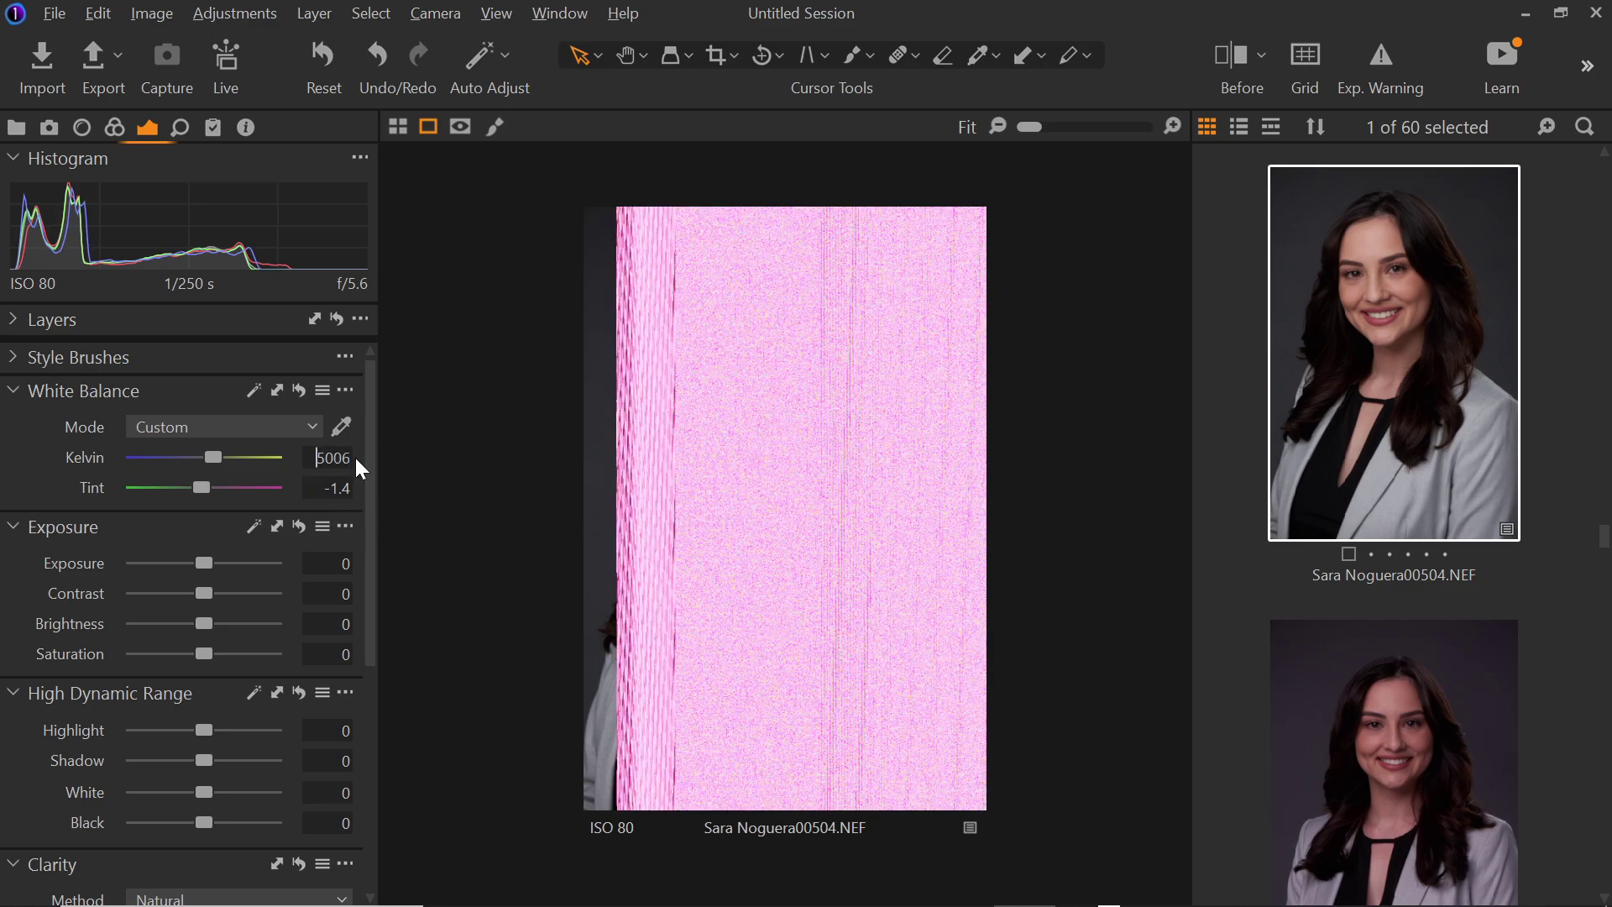
key("Down")
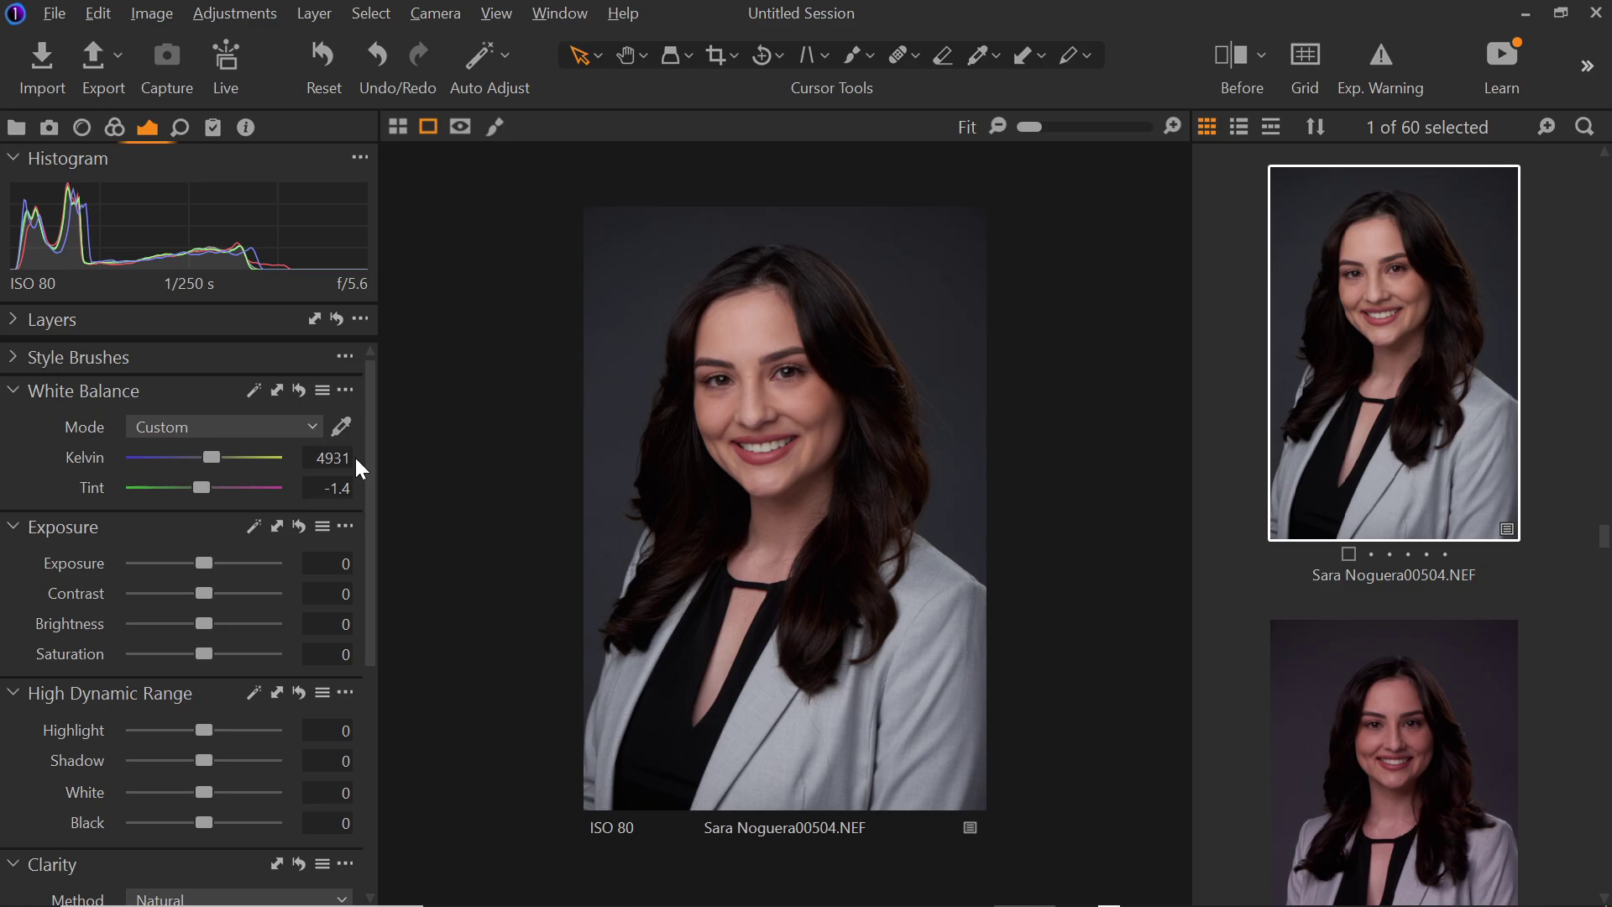
key("Up")
key("Down")
key("Down")
key("Up")
Step: Fine-tune the white balance tint of the portrait to -1.9
key("Tab")
key("Down")
key("Down")
key("Down")
key("Down")
key("Down")
Step: Raise the portrait's contrast to 8 in the exposure adjustments
left_click(344, 598)
key("Up")
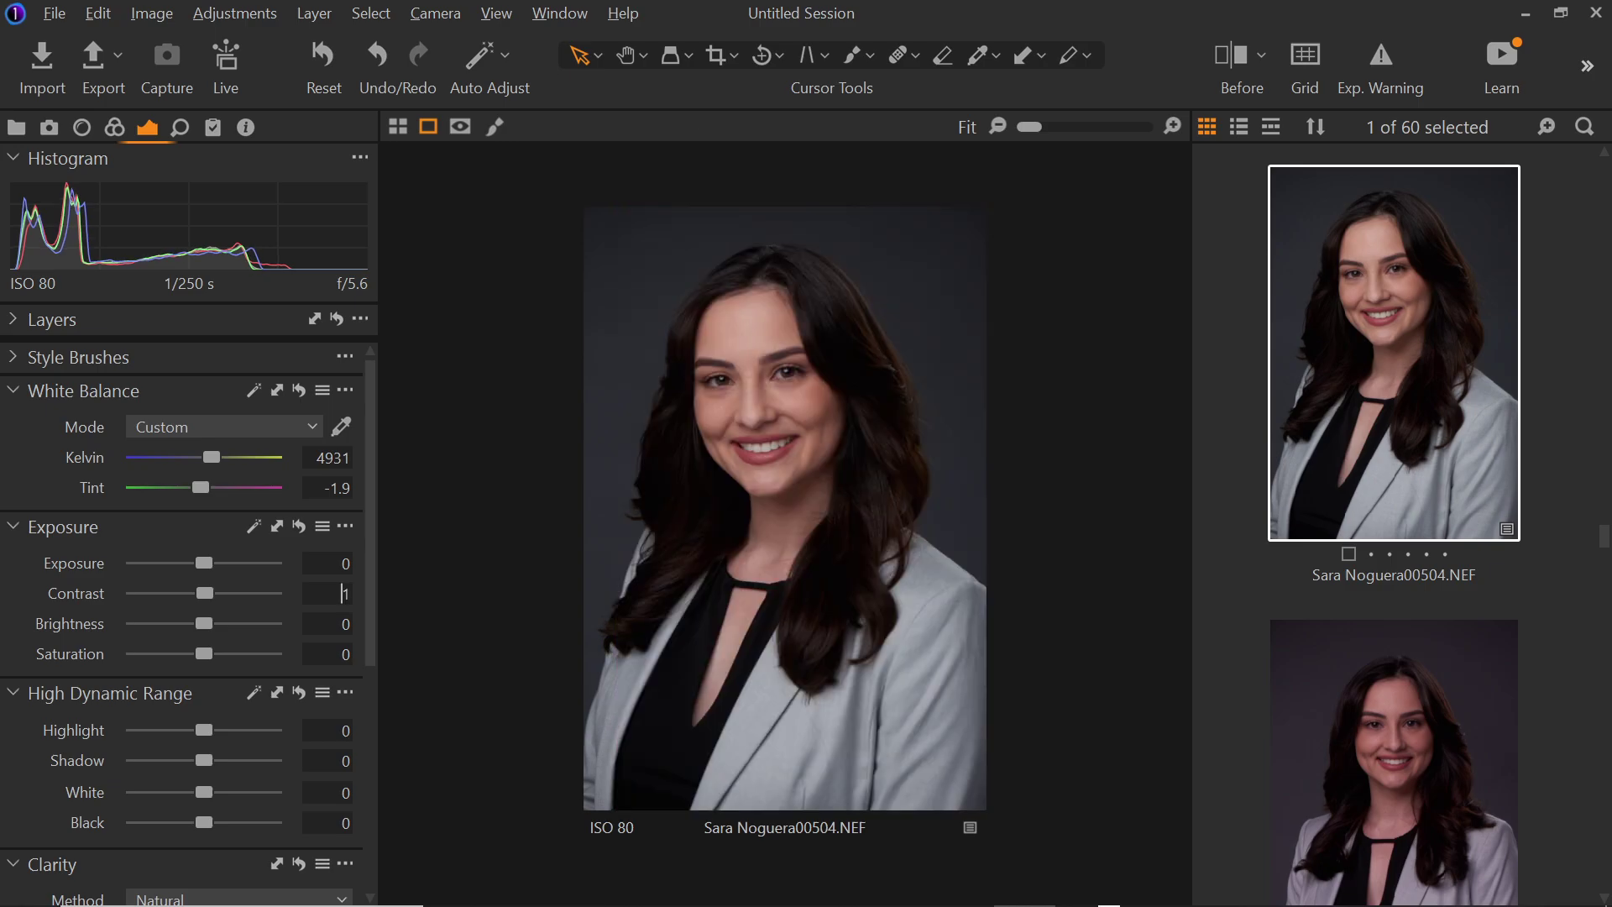
key("Up")
key("Up")
key("Up")
key("Up")
key("Up")
key("Up")
key("Up")
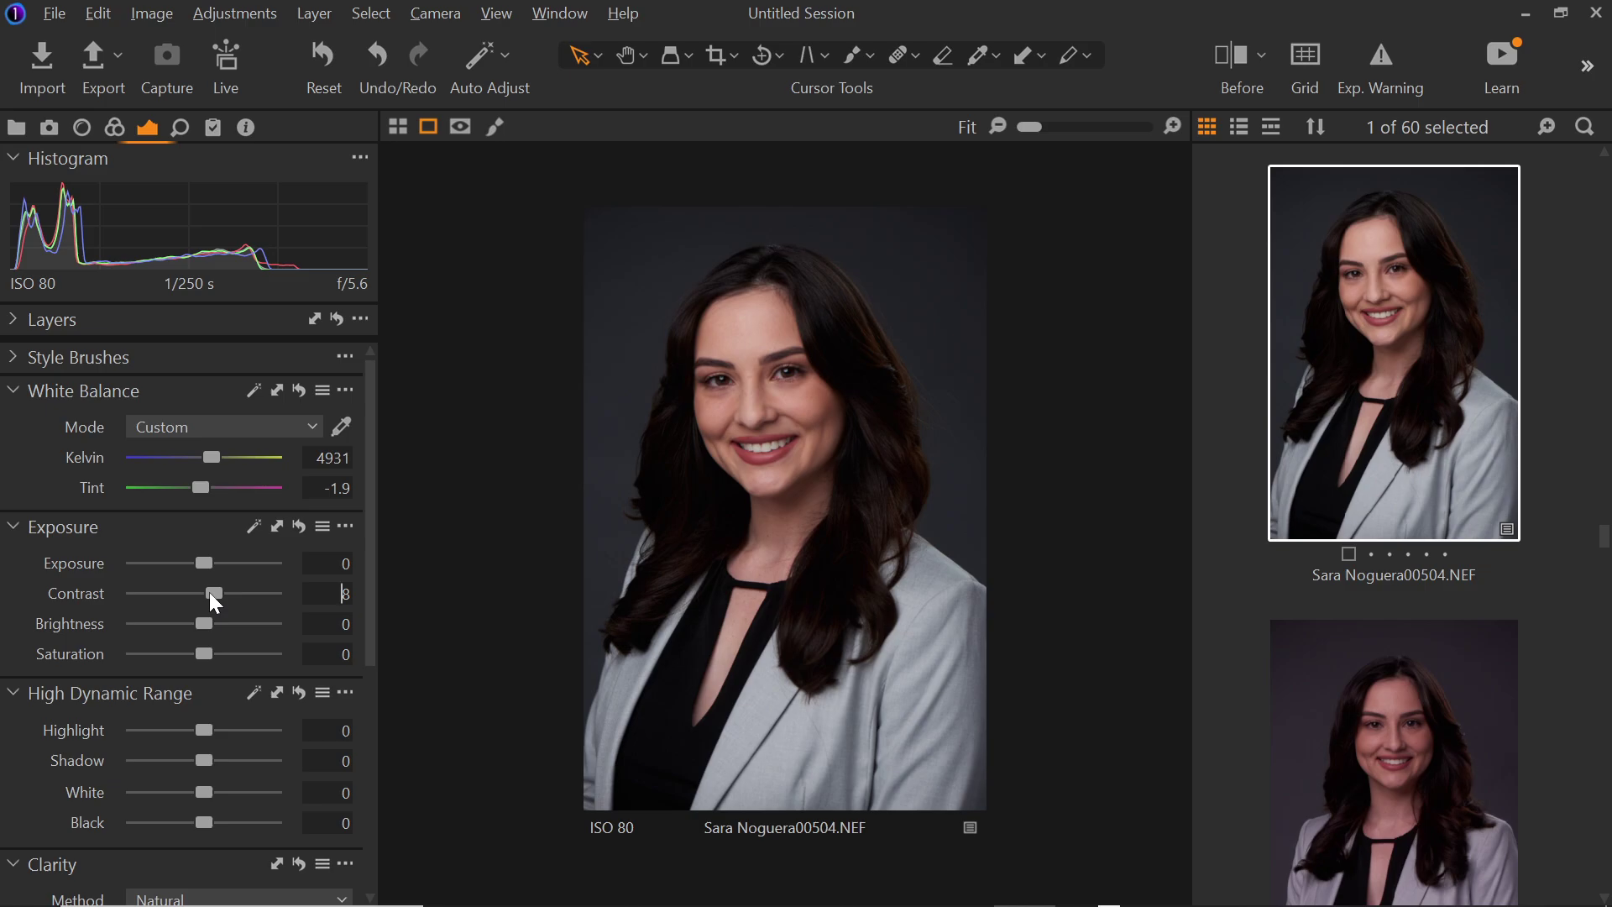
Step: Compare the portrait before and after the adjustments in split view, moving the divider until only the edited version shows
left_click(1231, 55)
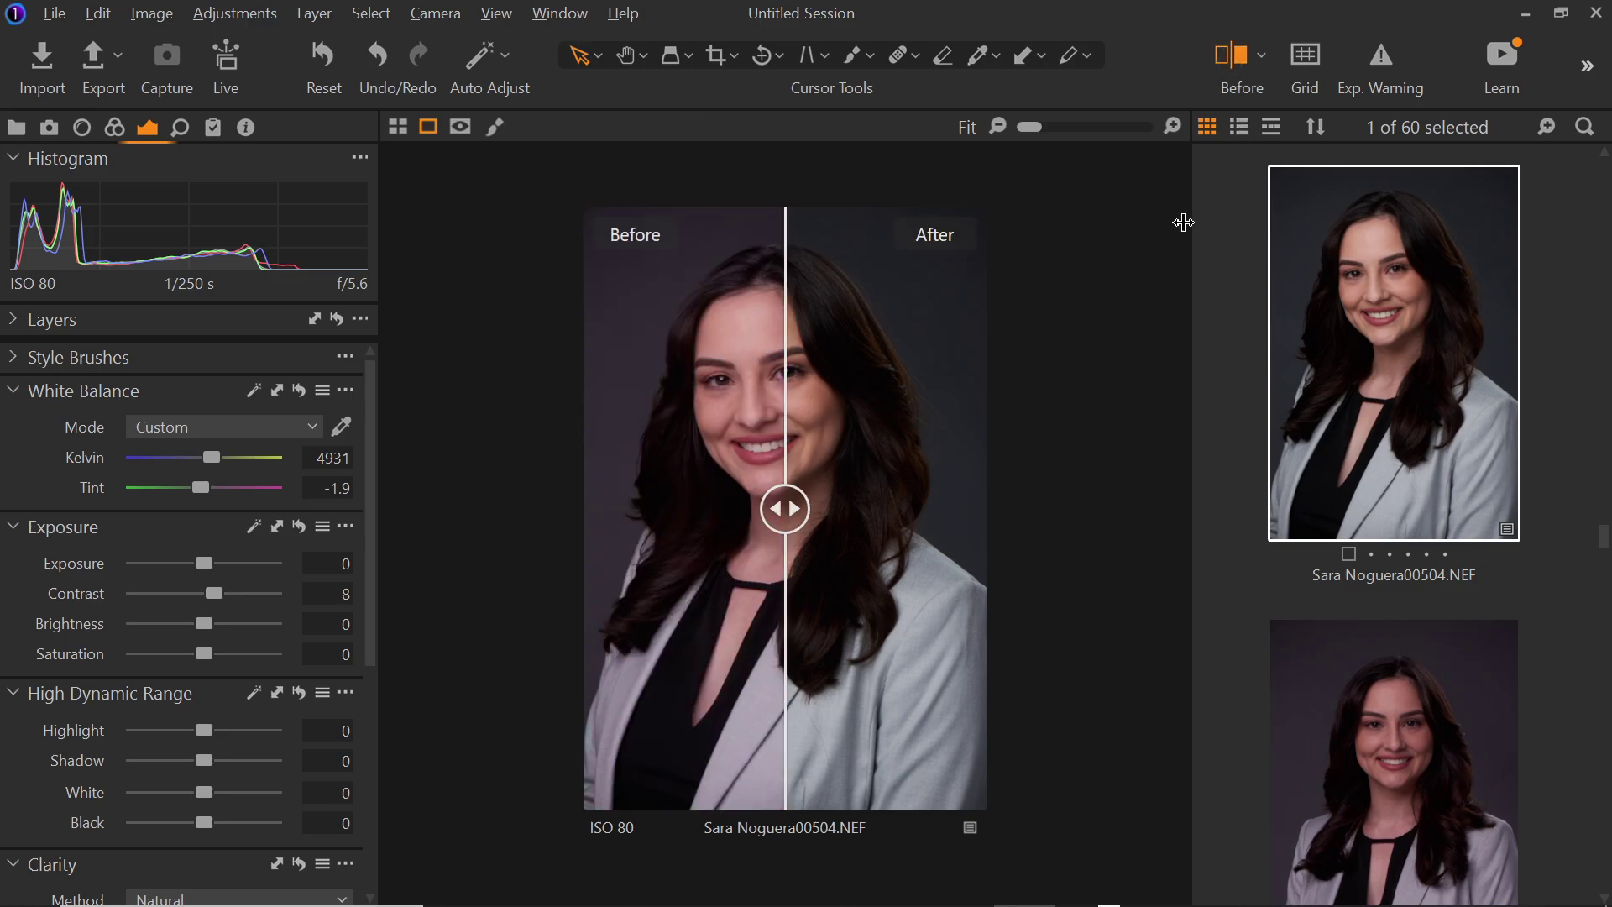
left_click_drag(781, 516, 398, 808)
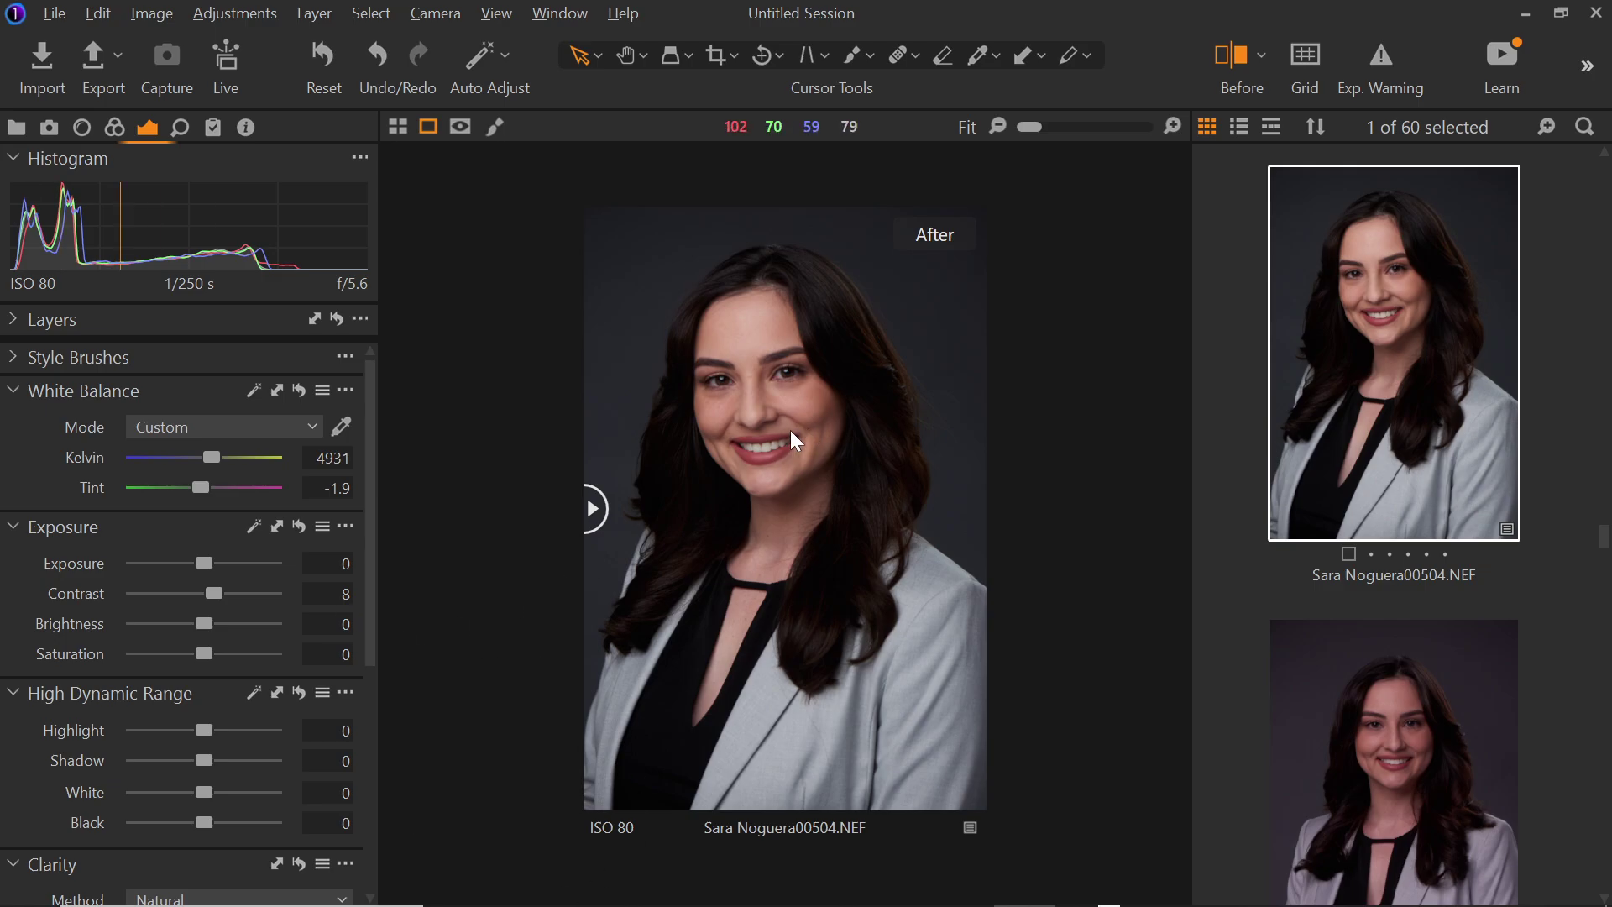
Step: Send the adjusted portrait to Adobe Photoshop 2022 for editing as a JPEG, accepting the existing Camera Raw settings to open it
right_click(1392, 346)
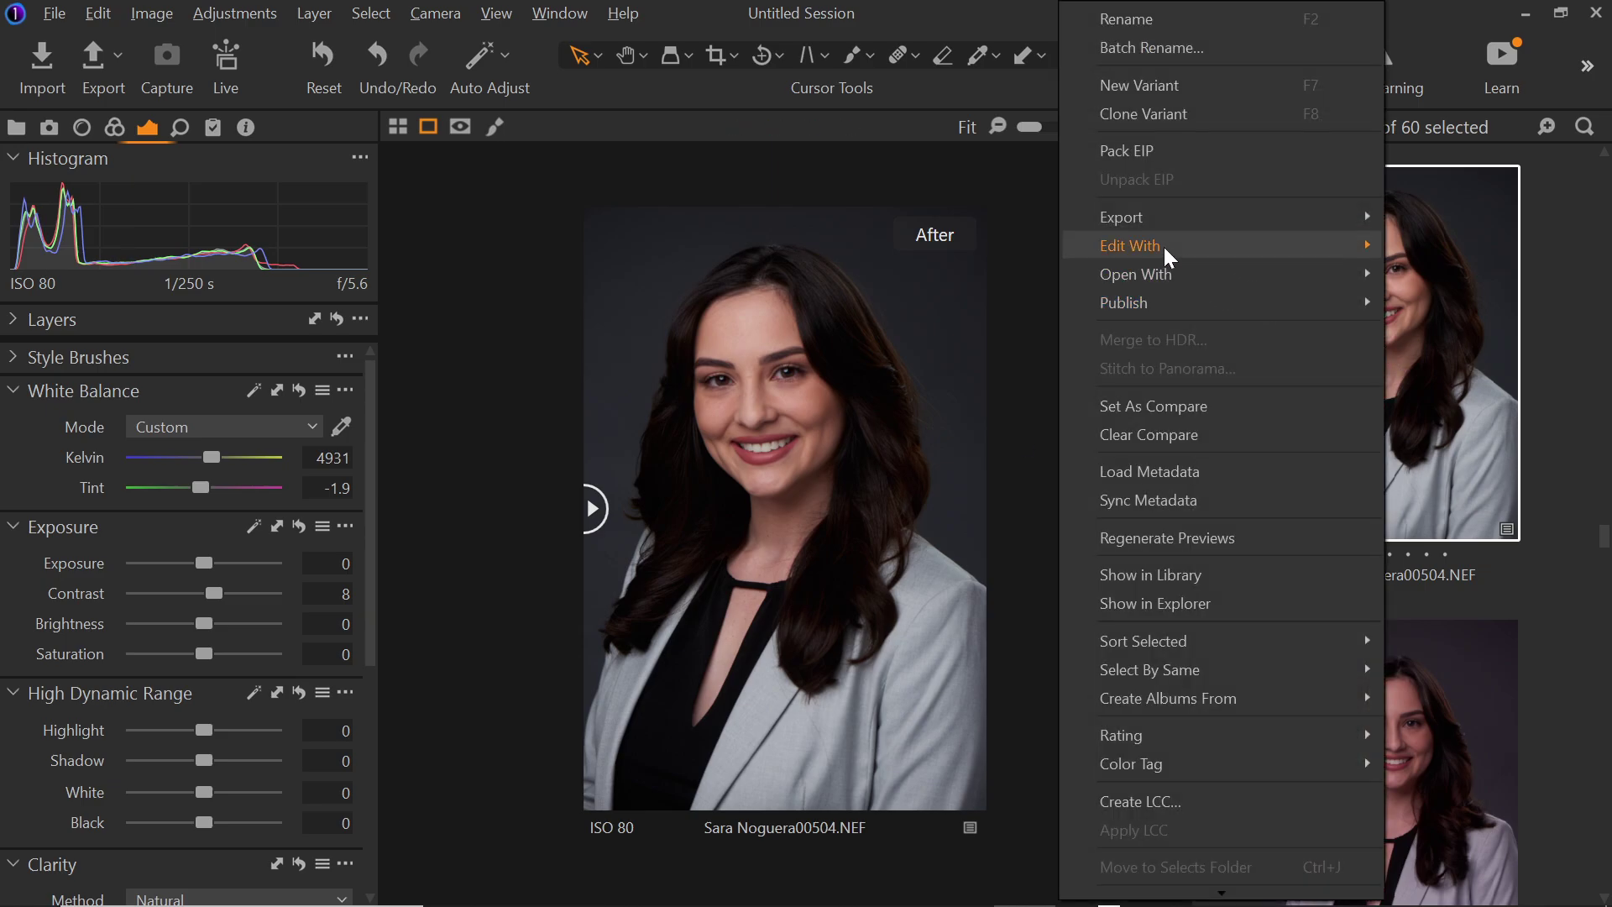
mouse_move(1164, 247)
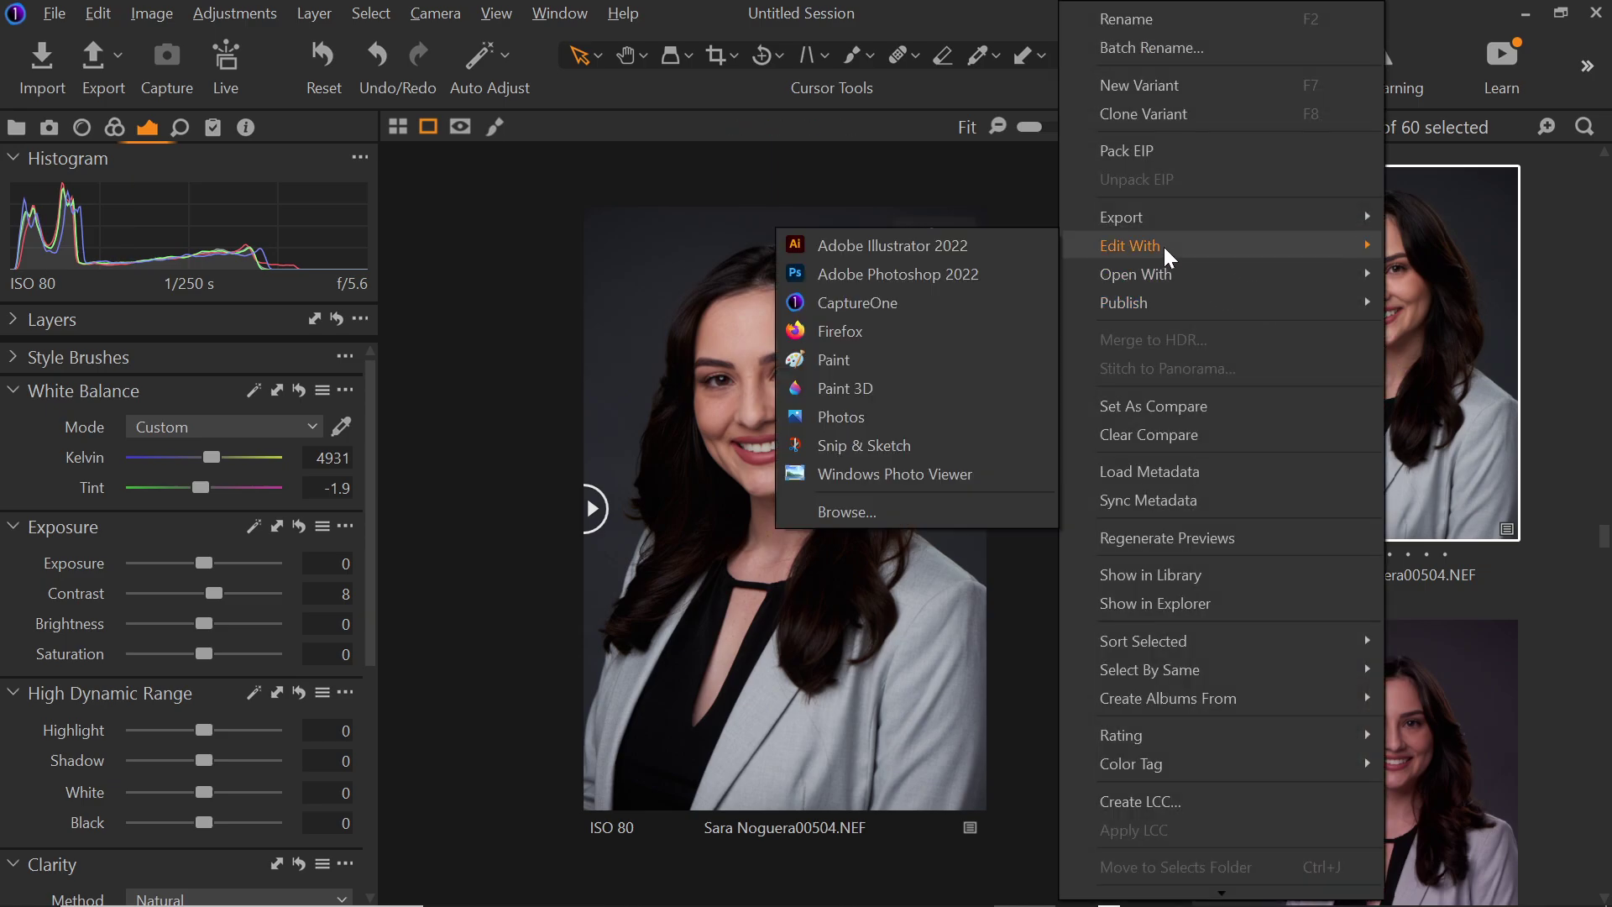
left_click(903, 275)
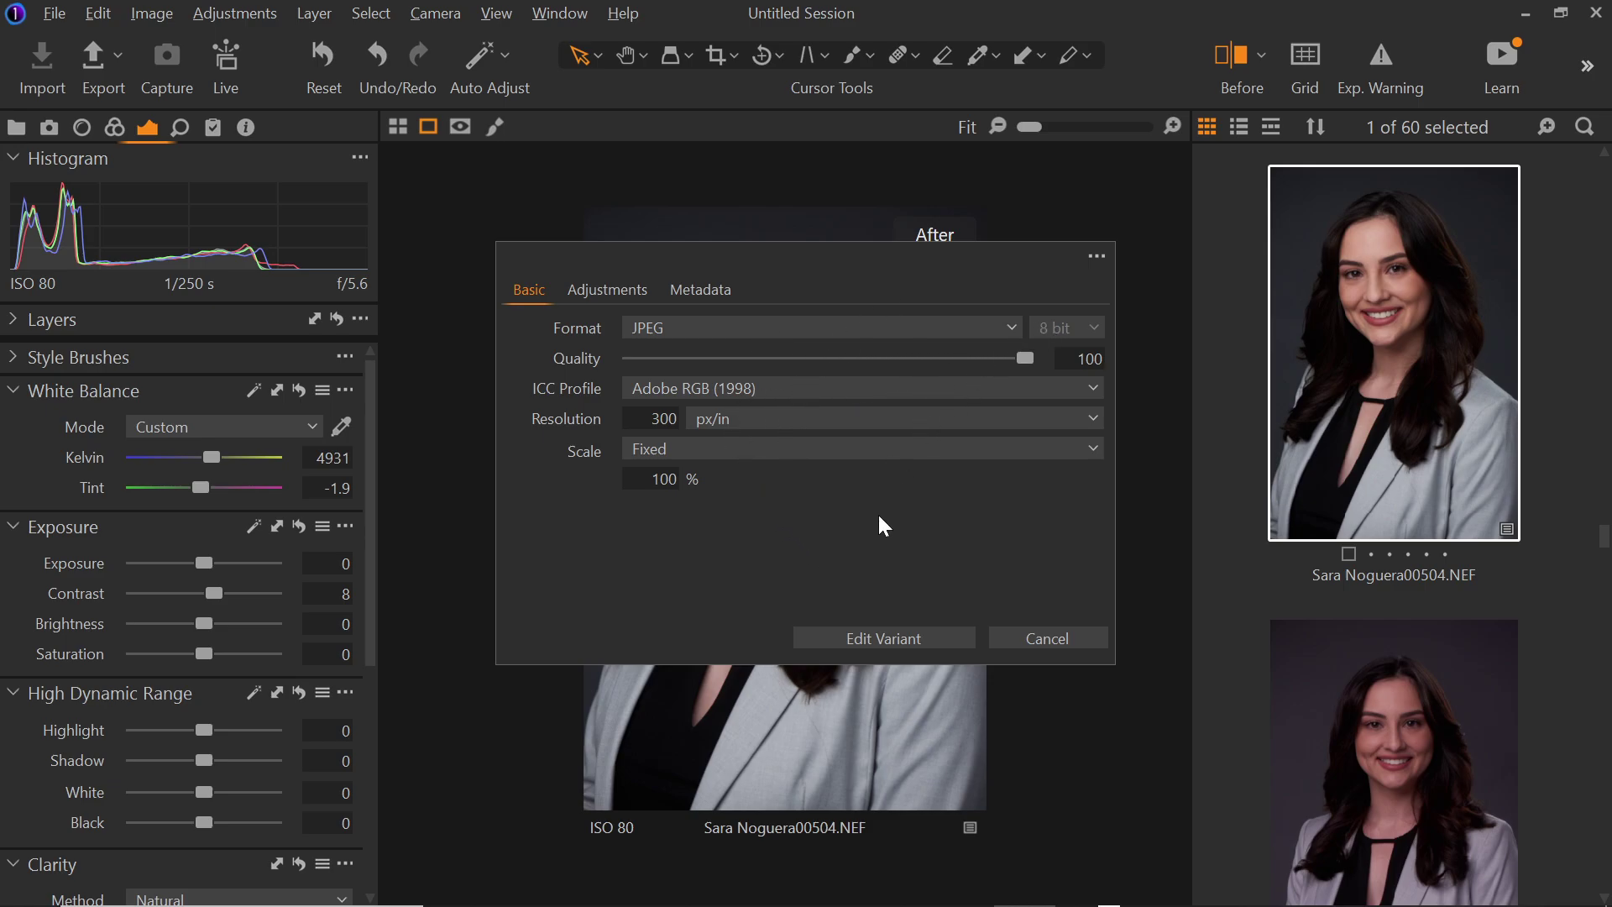
left_click(929, 639)
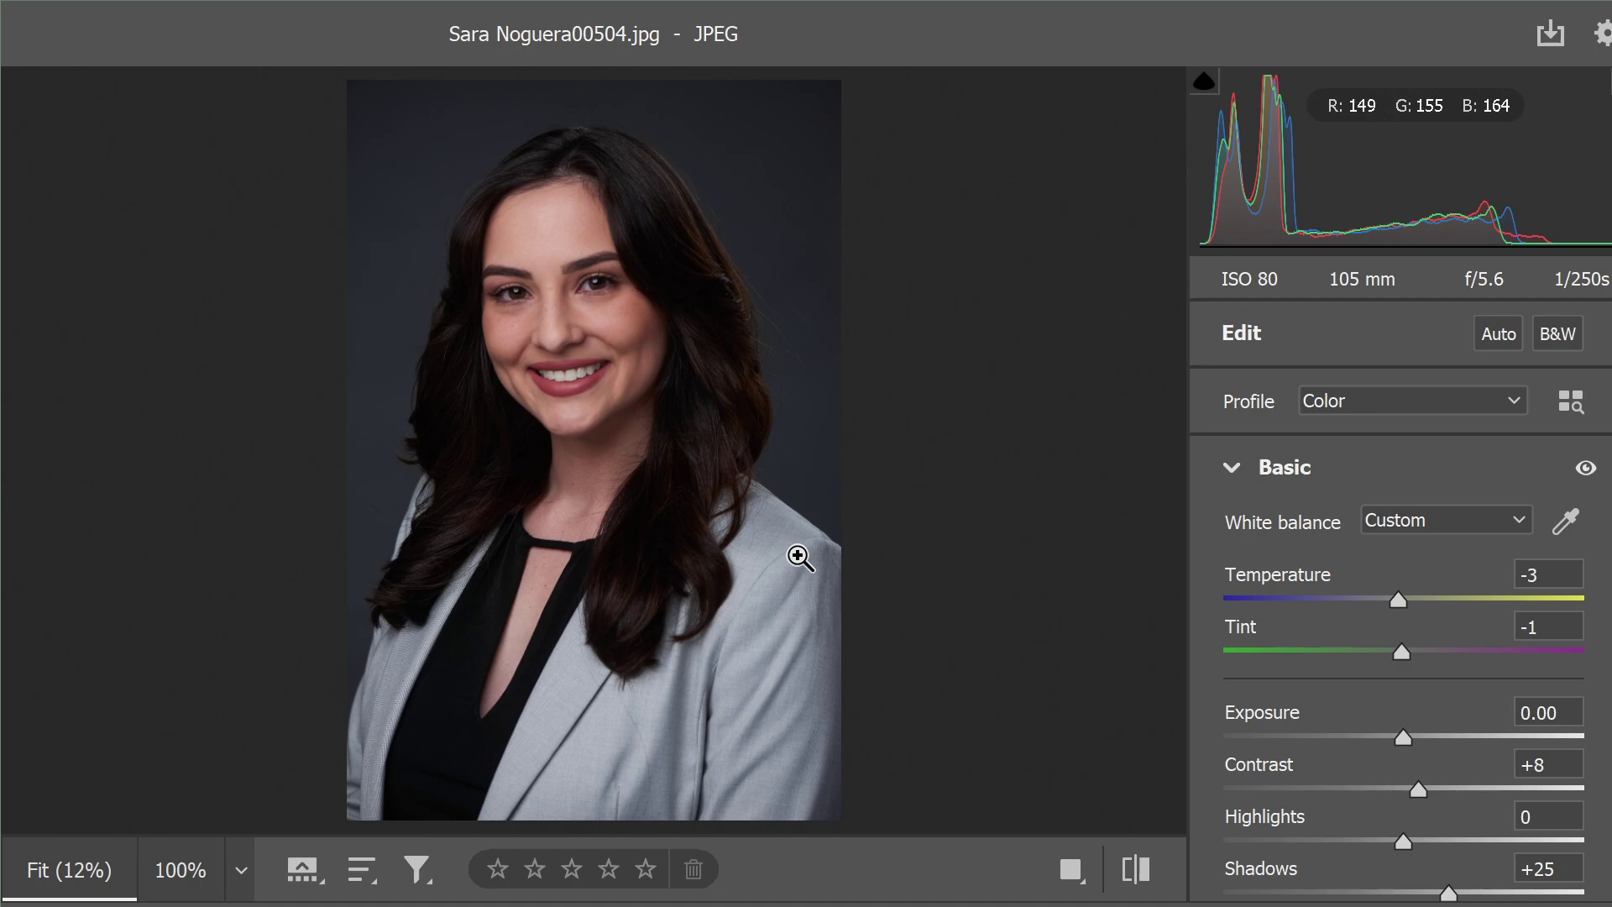
key("Return")
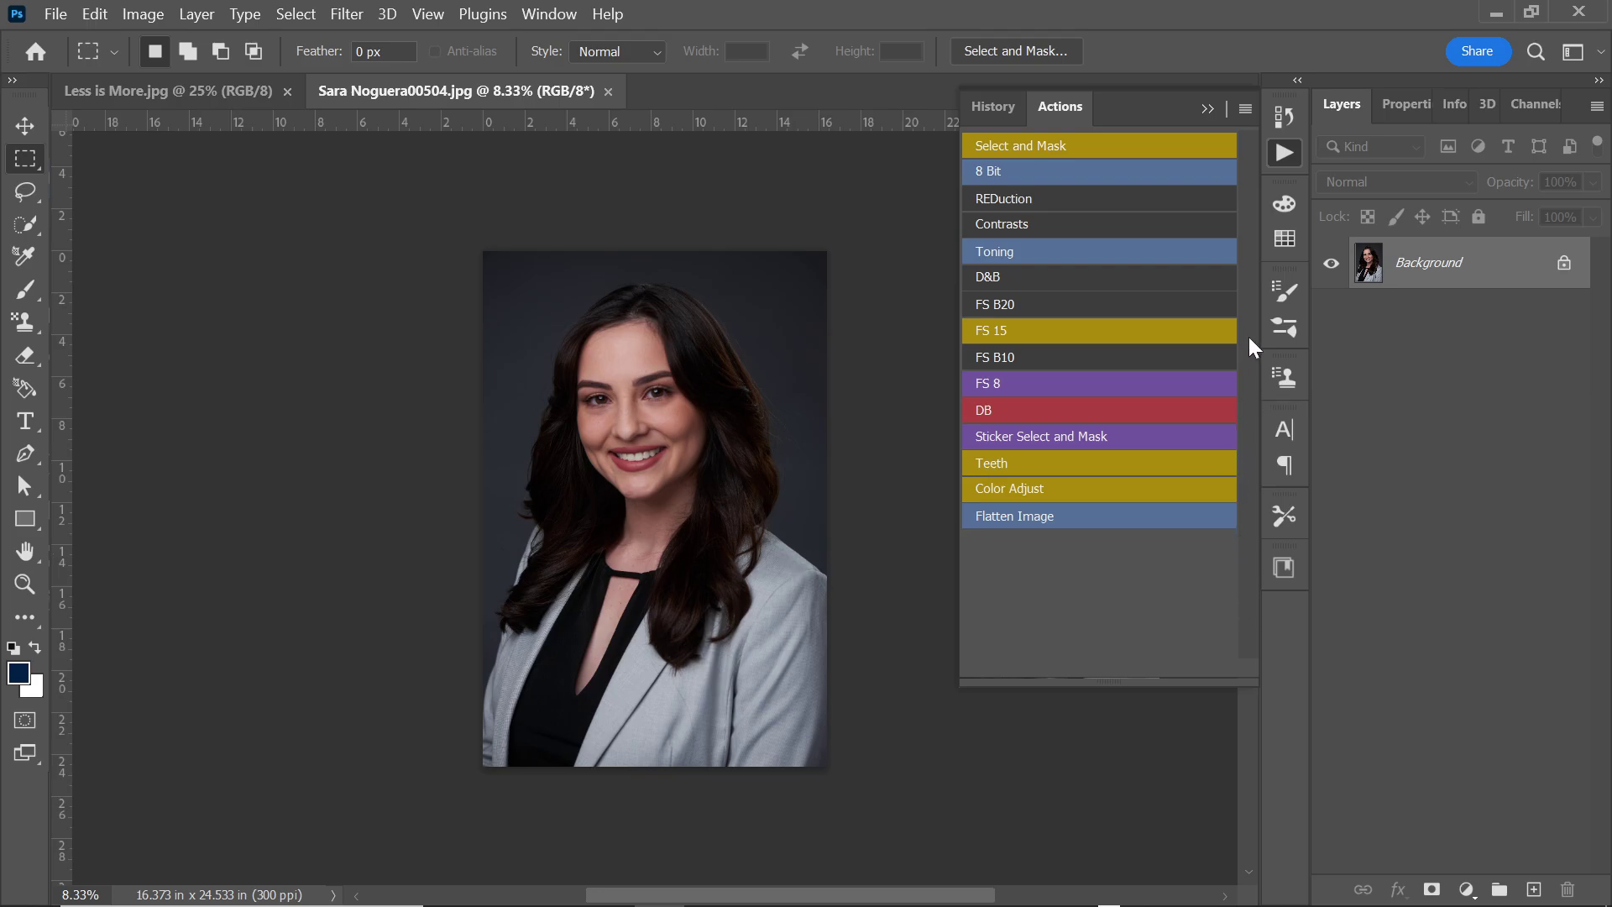
Step: Collapse the list of actions and examine the portrait's face, skin and hair at up to 25% magnification
left_click(1209, 110)
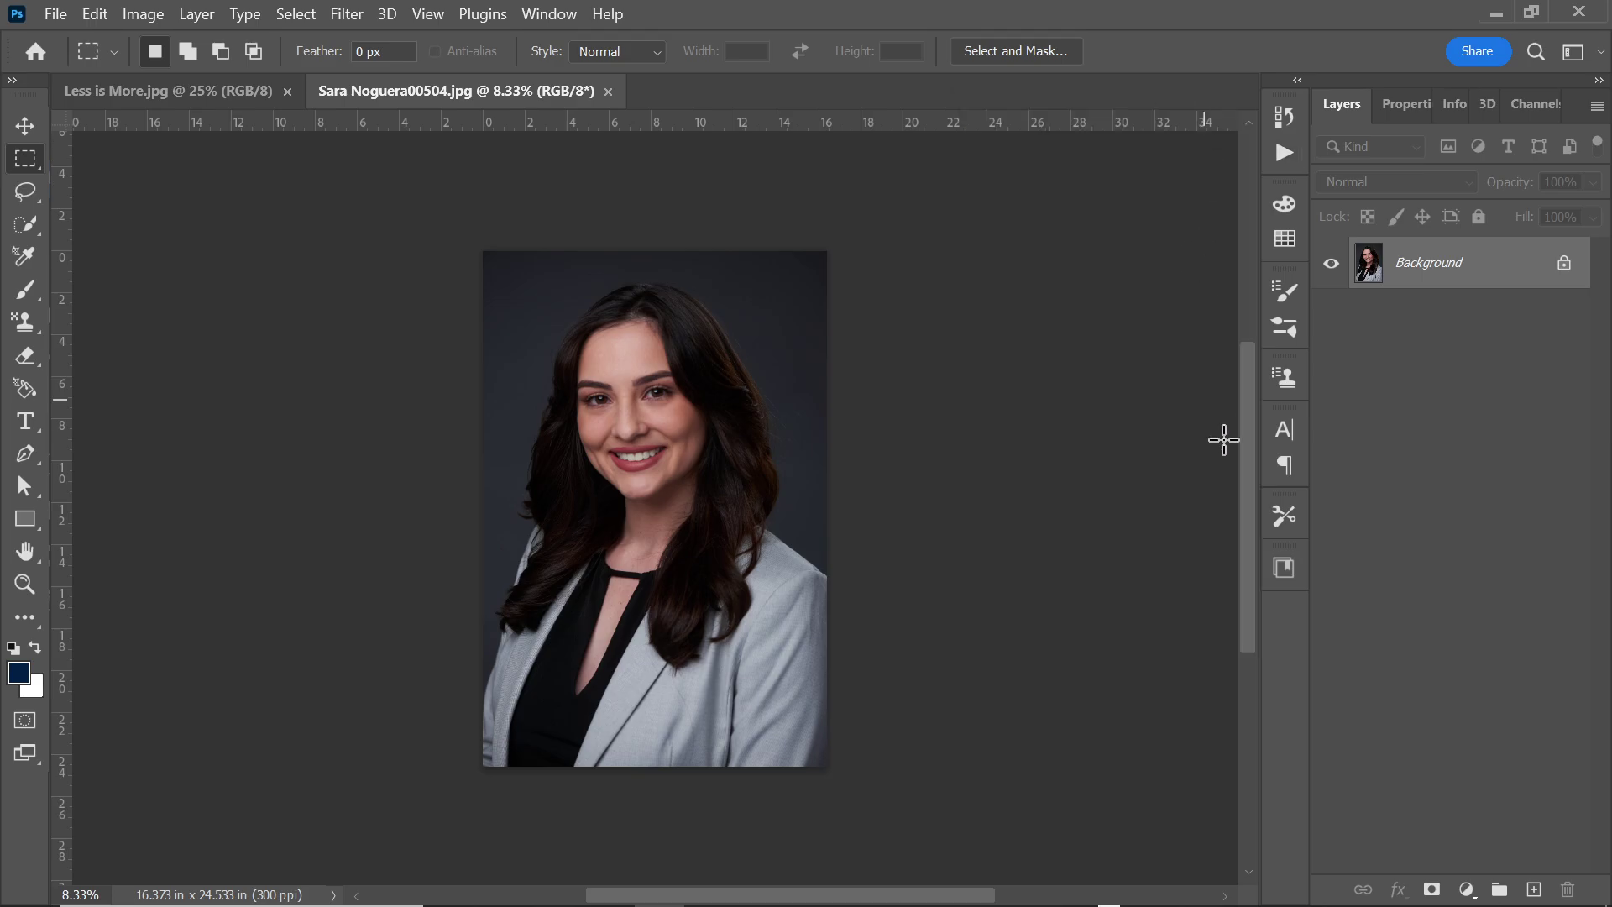
left_click_drag(1248, 492, 1245, 466)
scroll(1234, 449, "down", 1)
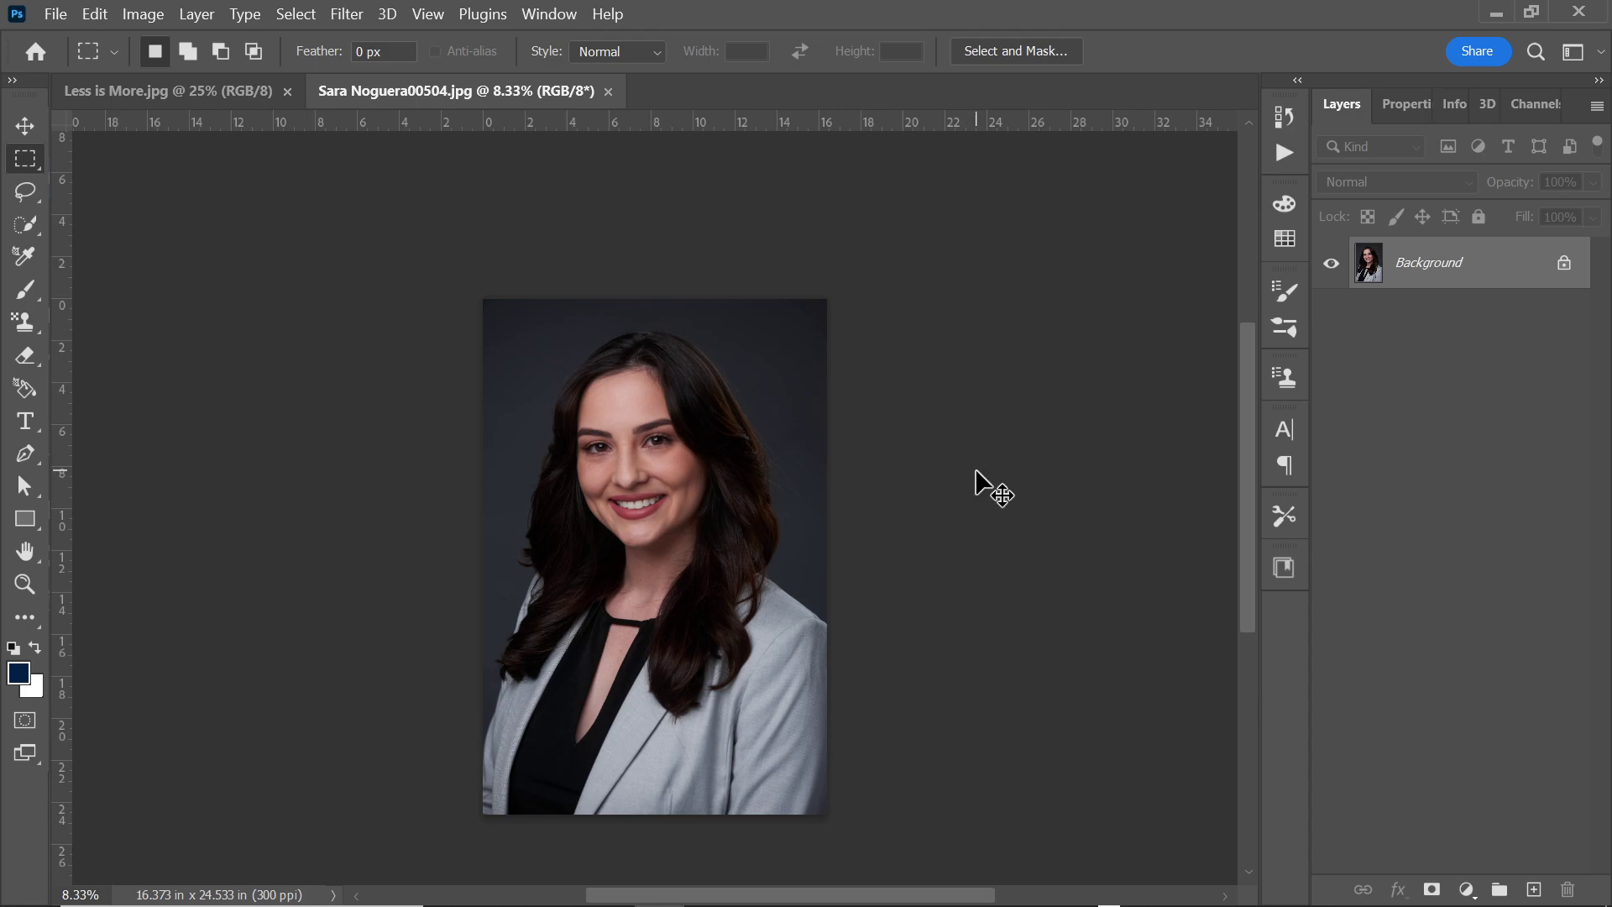
key("ctrl+plus")
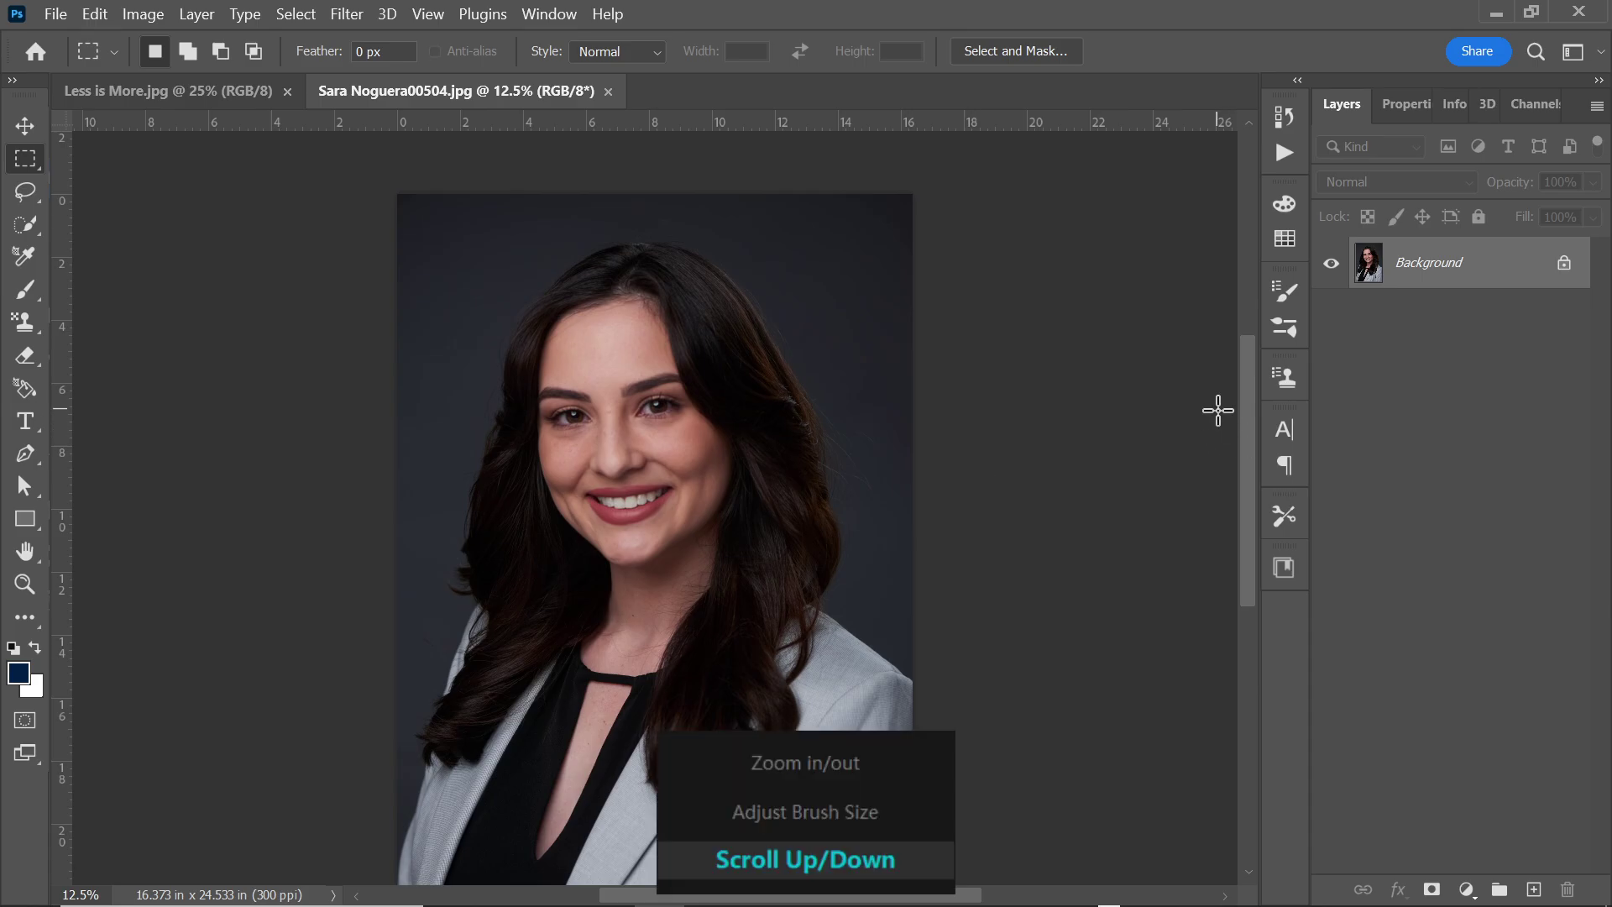
scroll(1217, 410, "up", 1)
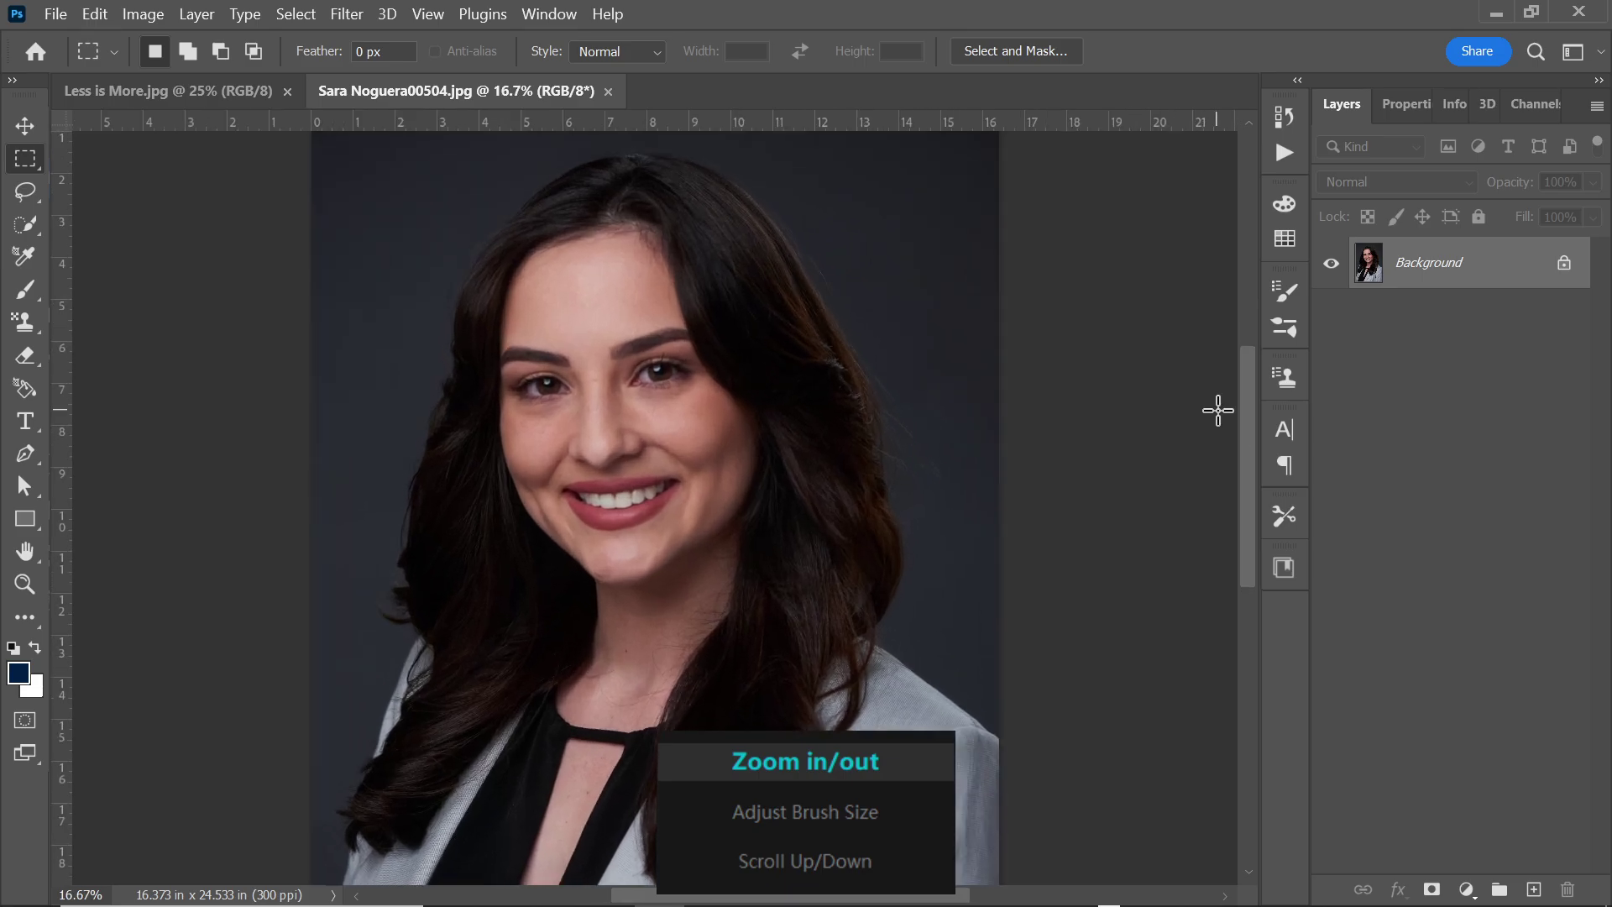
scroll(1251, 462, "up", 1)
scroll(1249, 445, "up", 2)
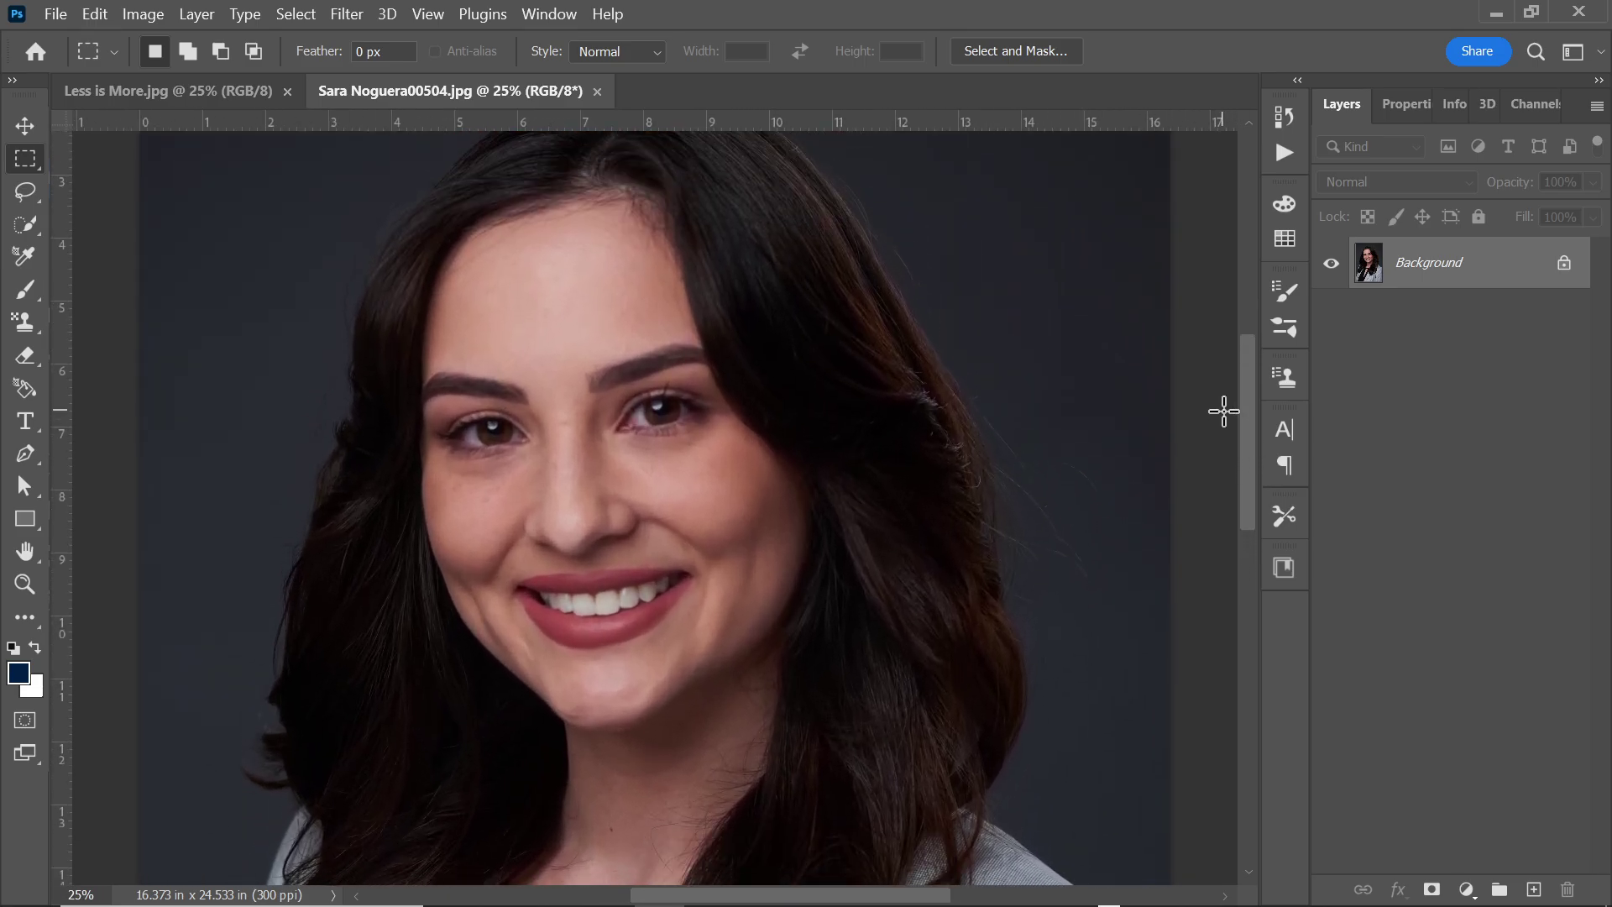
scroll(792, 497, "down", 1)
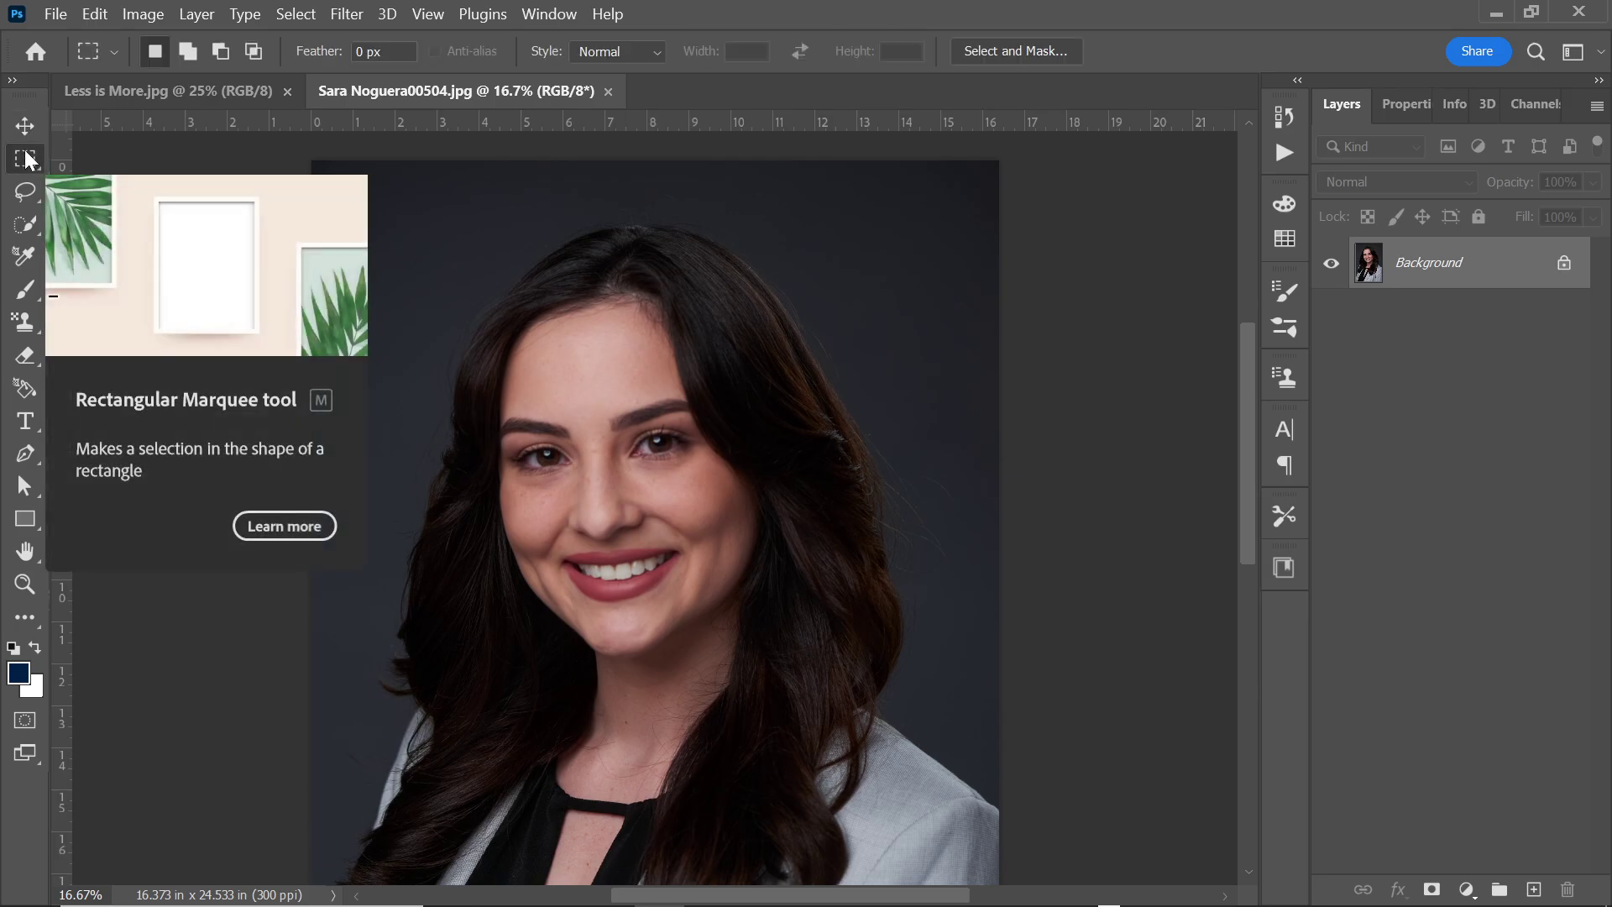
left_click_drag(1248, 349, 1245, 415)
scroll(1220, 377, "down", 1)
key("ctrl+plus")
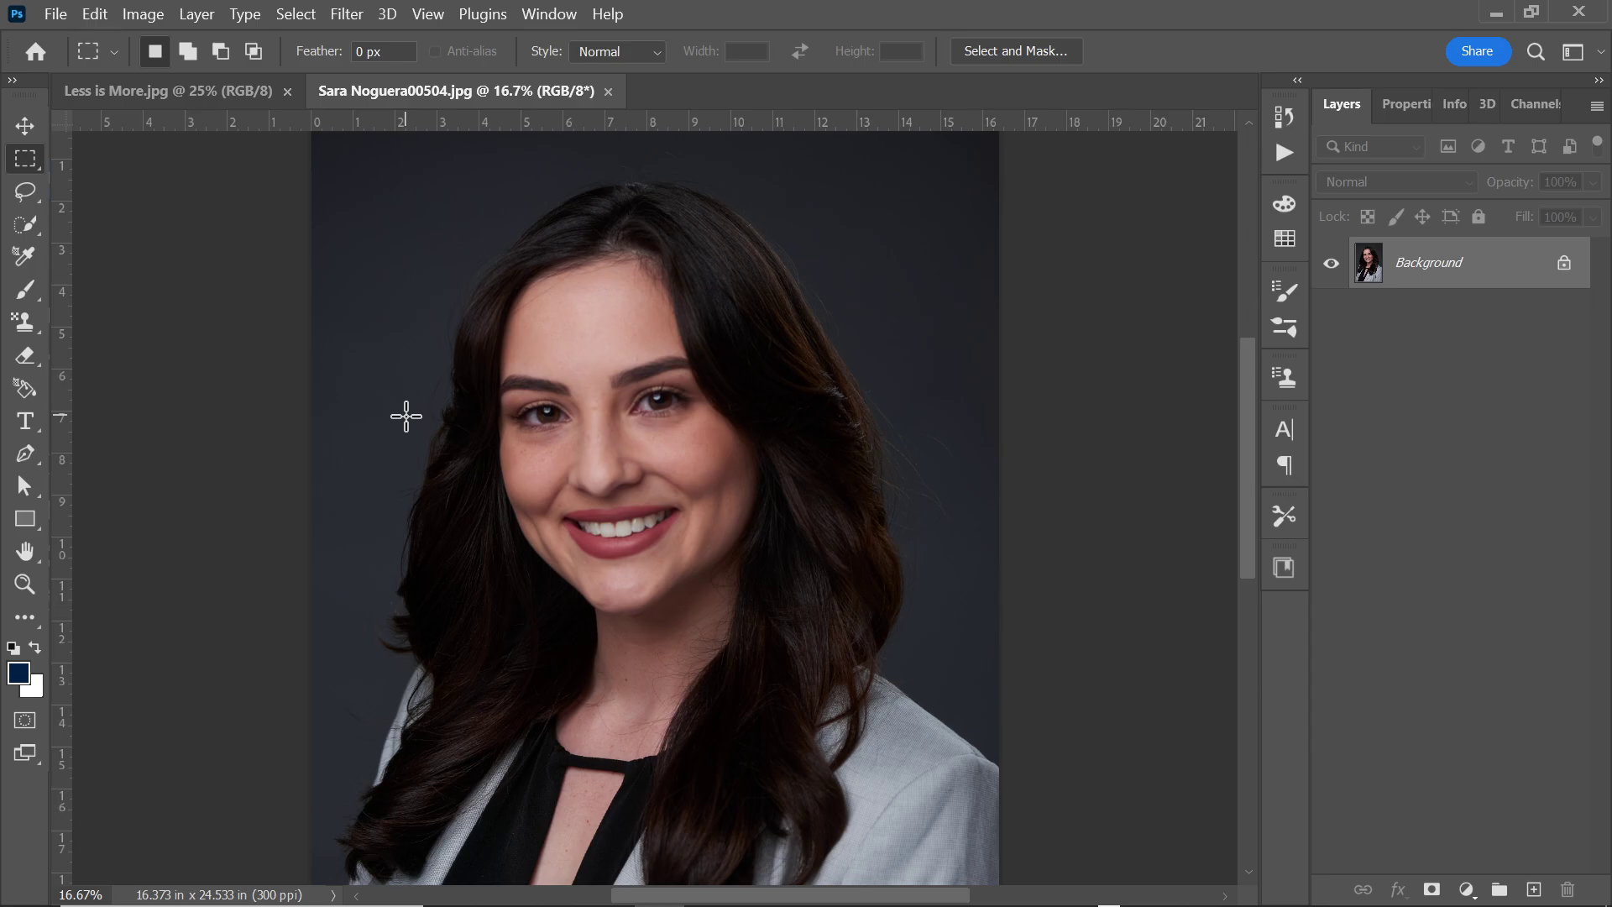
key("ctrl+plus")
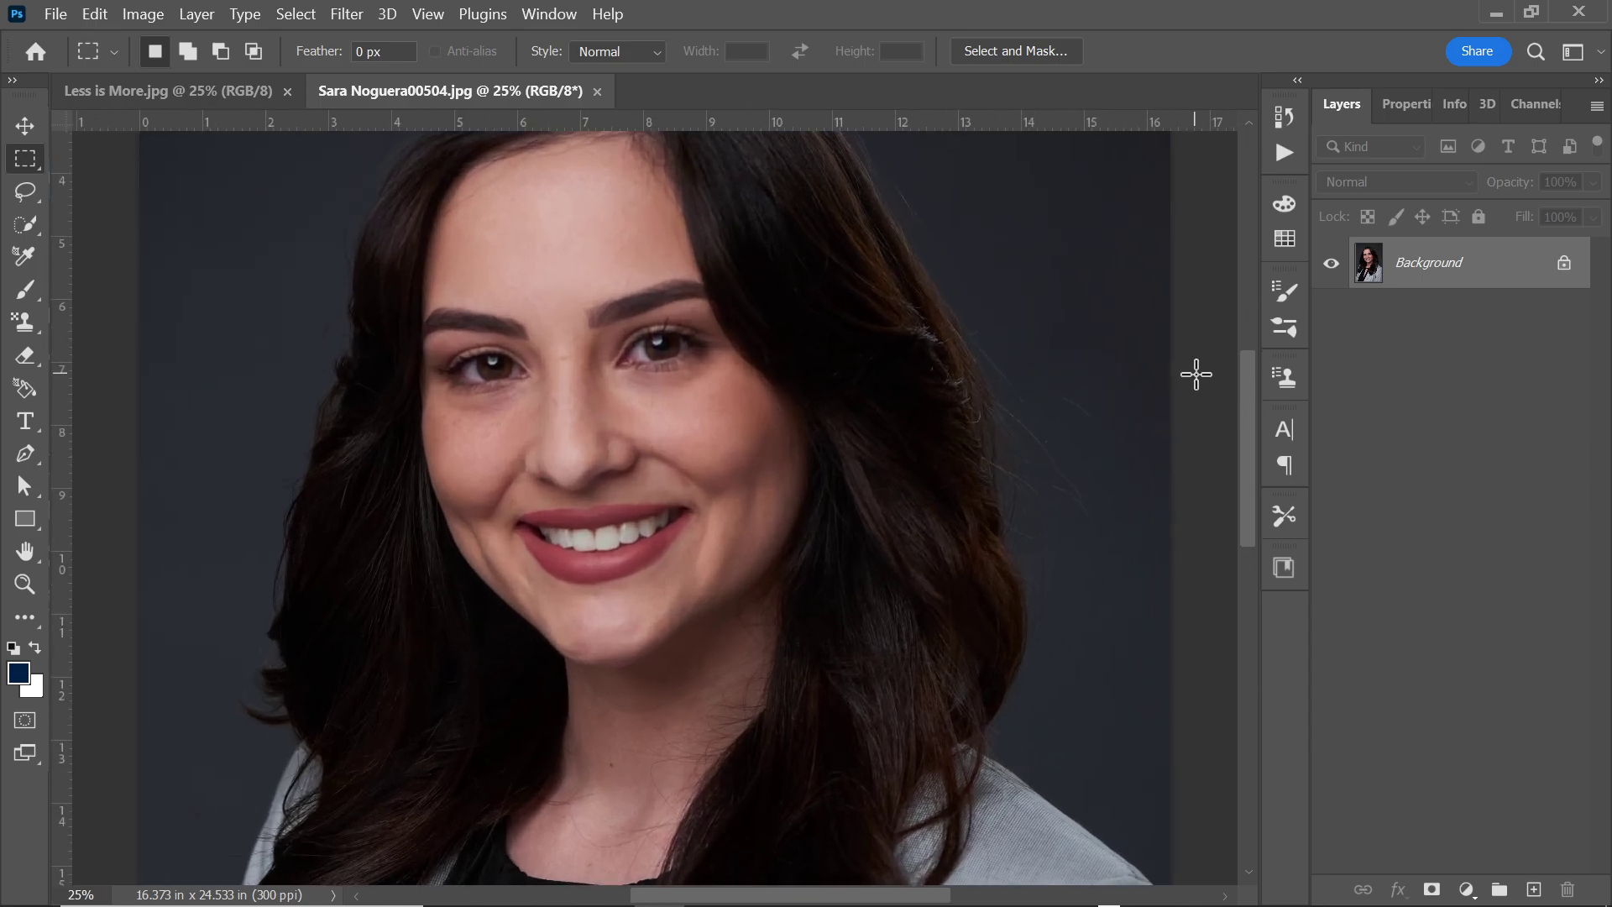
scroll(1248, 424, "up", 2)
scroll(1249, 417, "down", 1)
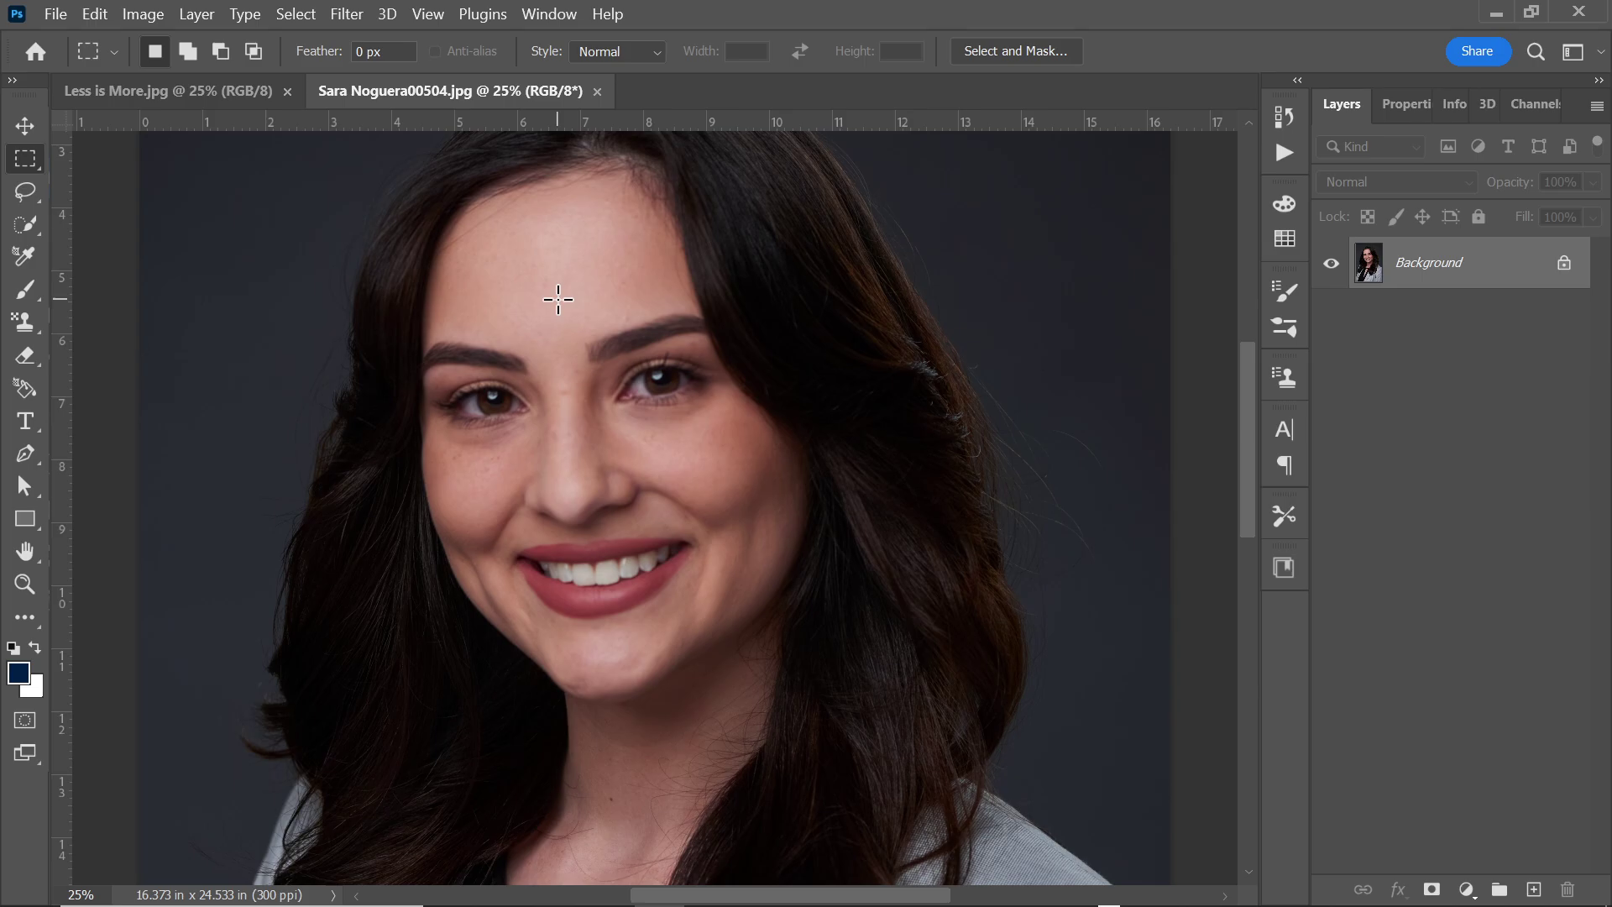
scroll(1247, 437, "up", 1)
scroll(1247, 436, "down", 1)
scroll(1251, 428, "up", 2)
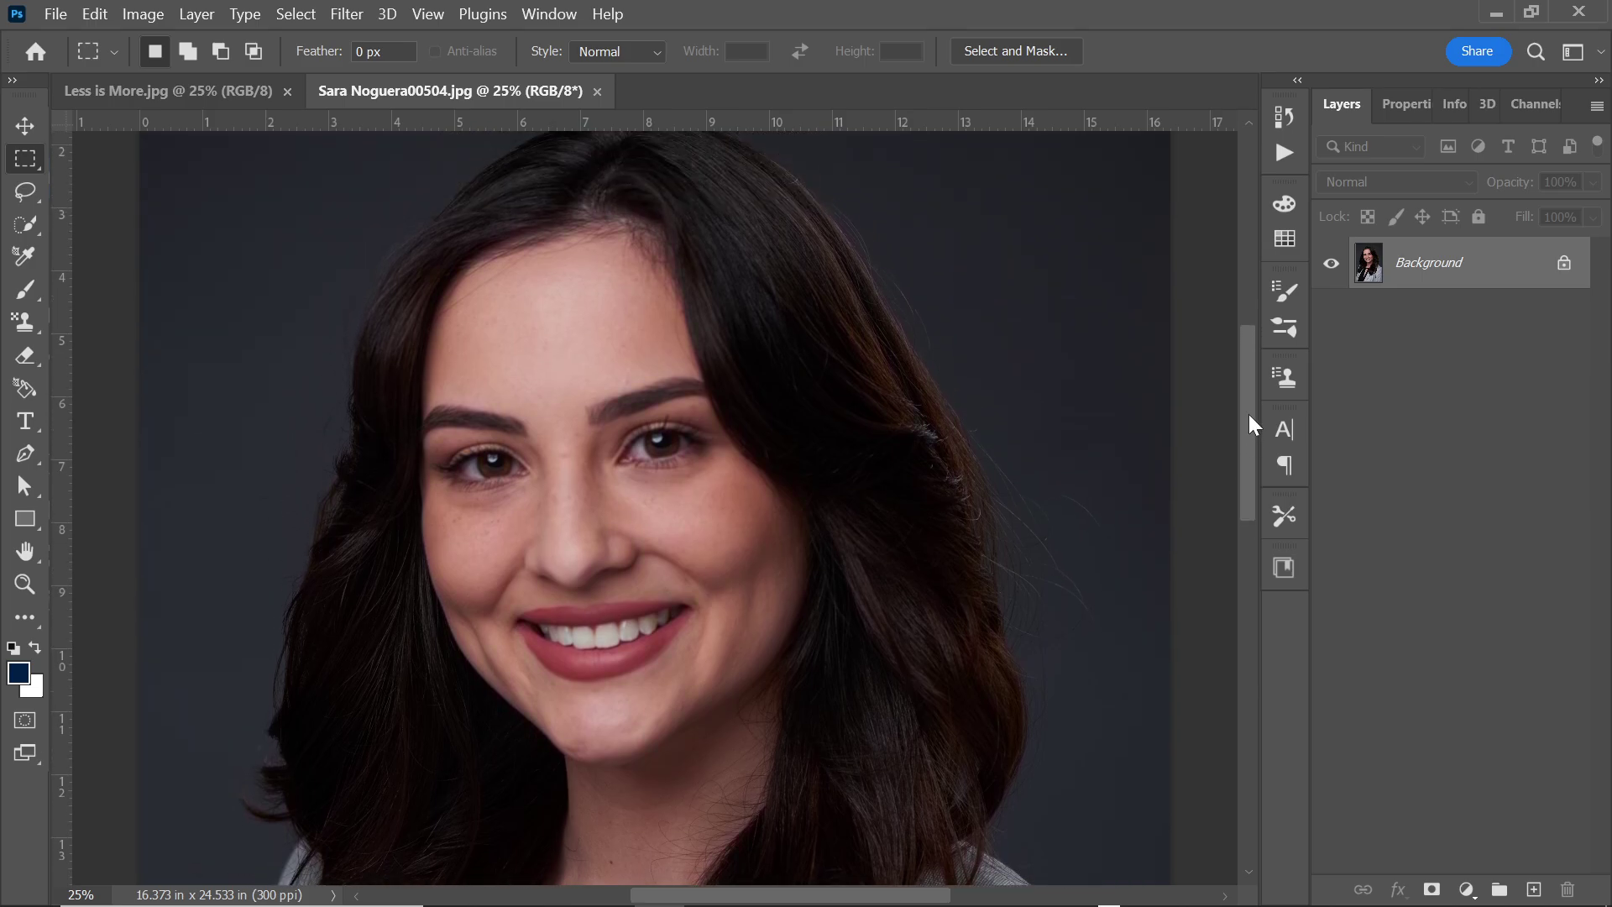
scroll(1253, 424, "down", 1)
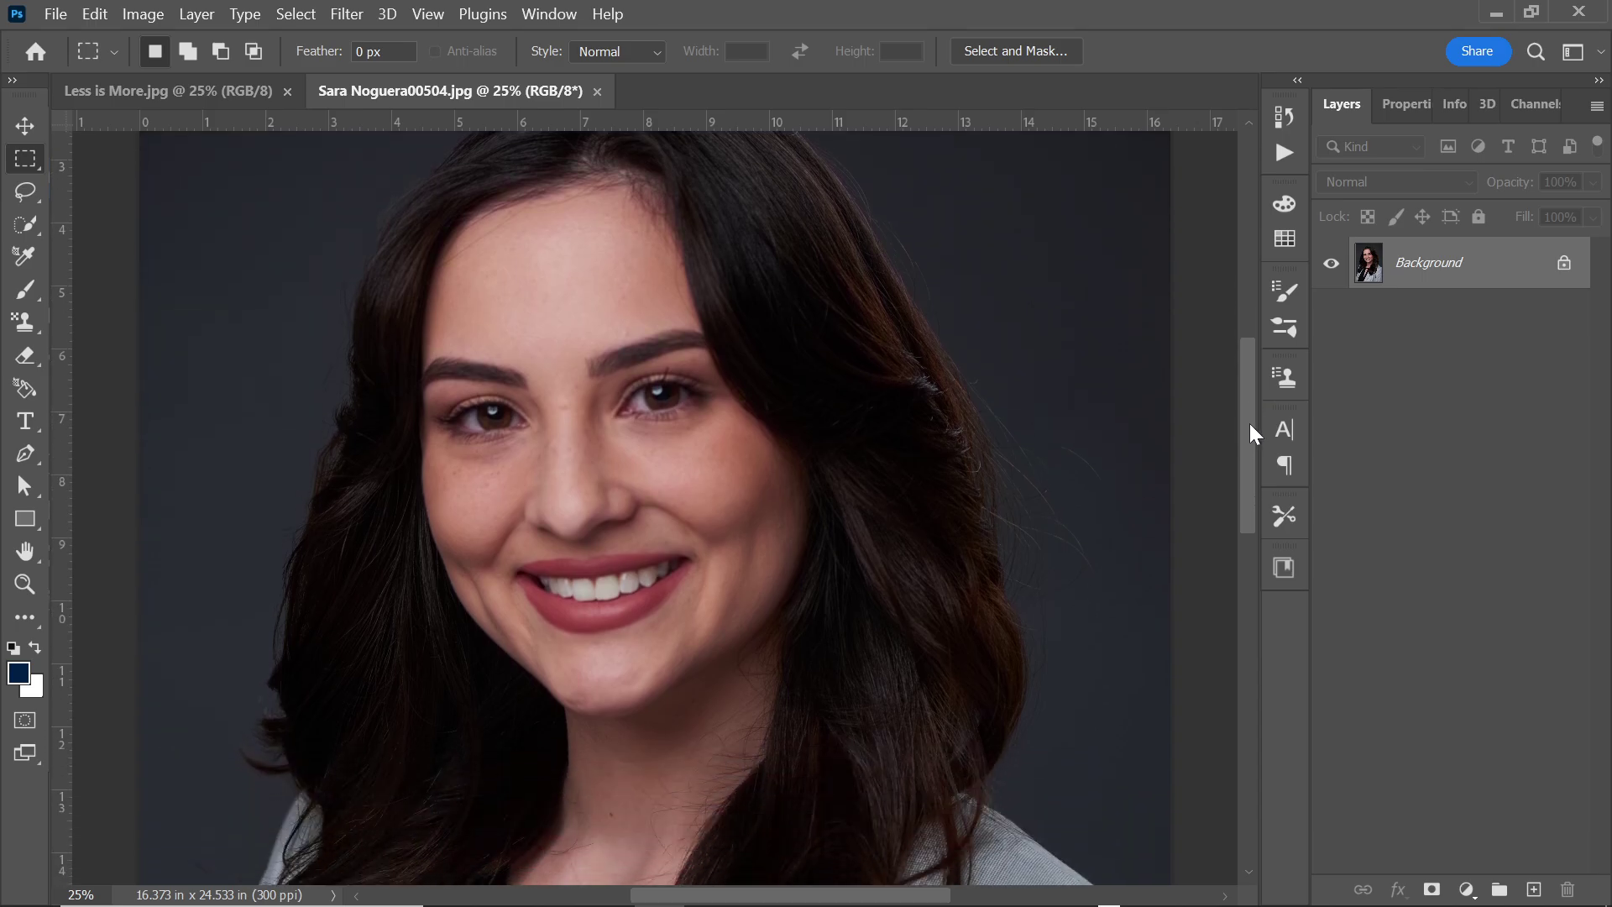
mouse_move(1249, 418)
left_mouse_down()
mouse_move(1249, 454)
mouse_move(1249, 388)
left_mouse_up()
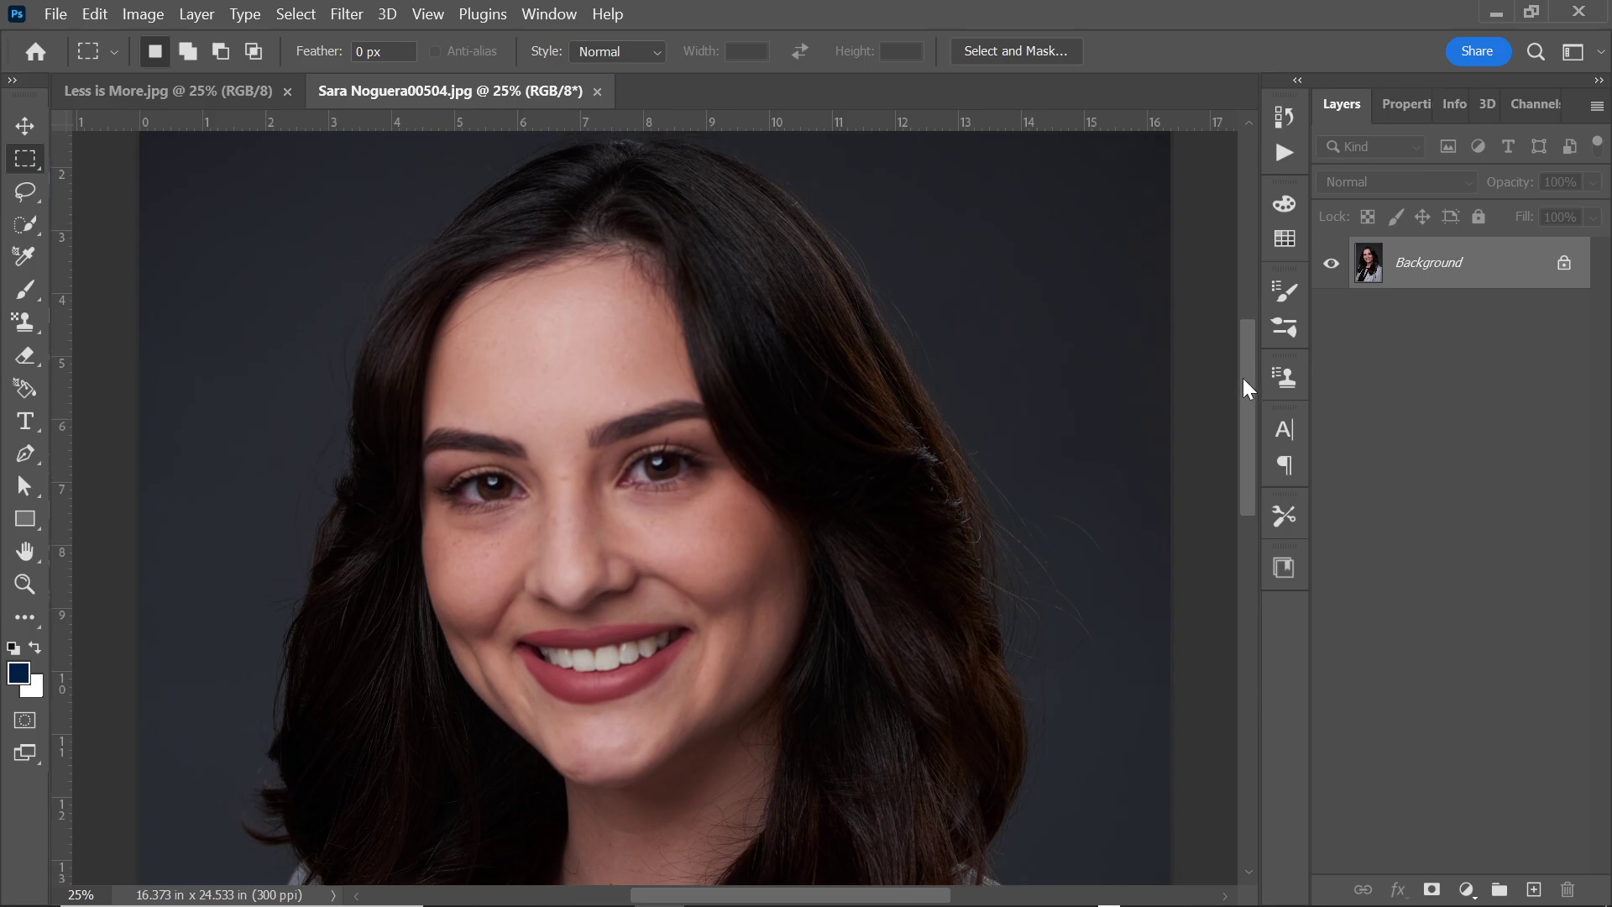
key("ctrl+minus")
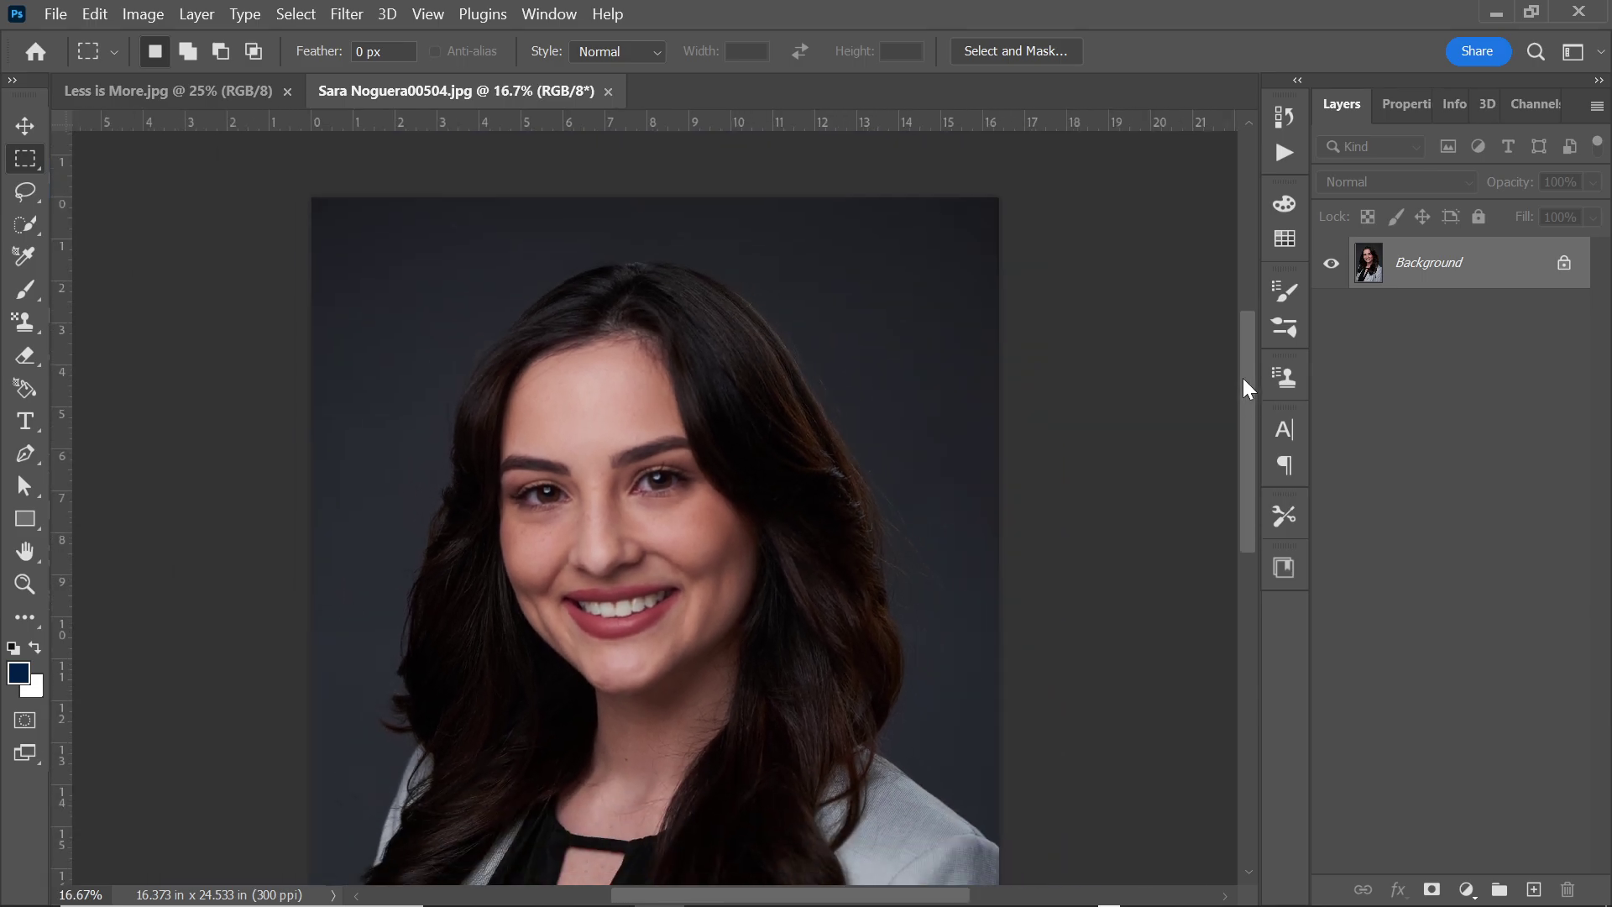
key("ctrl+plus")
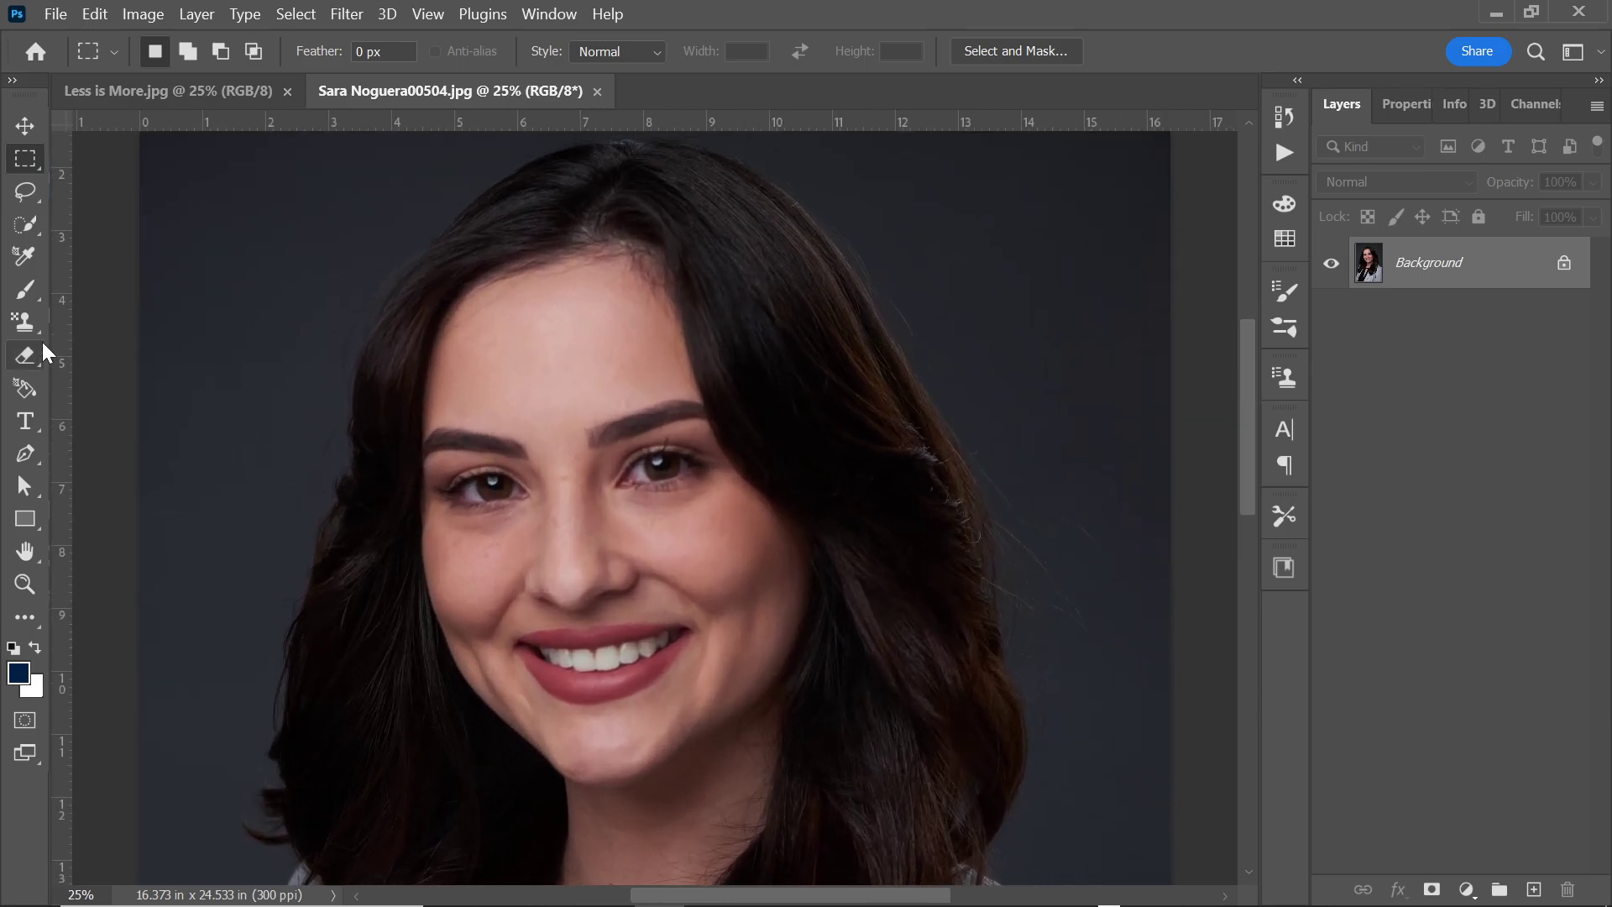
Step: Remove blemishes and stray hairs on the nose bridge, forehead, hairline and outer cheek with the Content-Aware Spot Healing Brush at size 40
key("j")
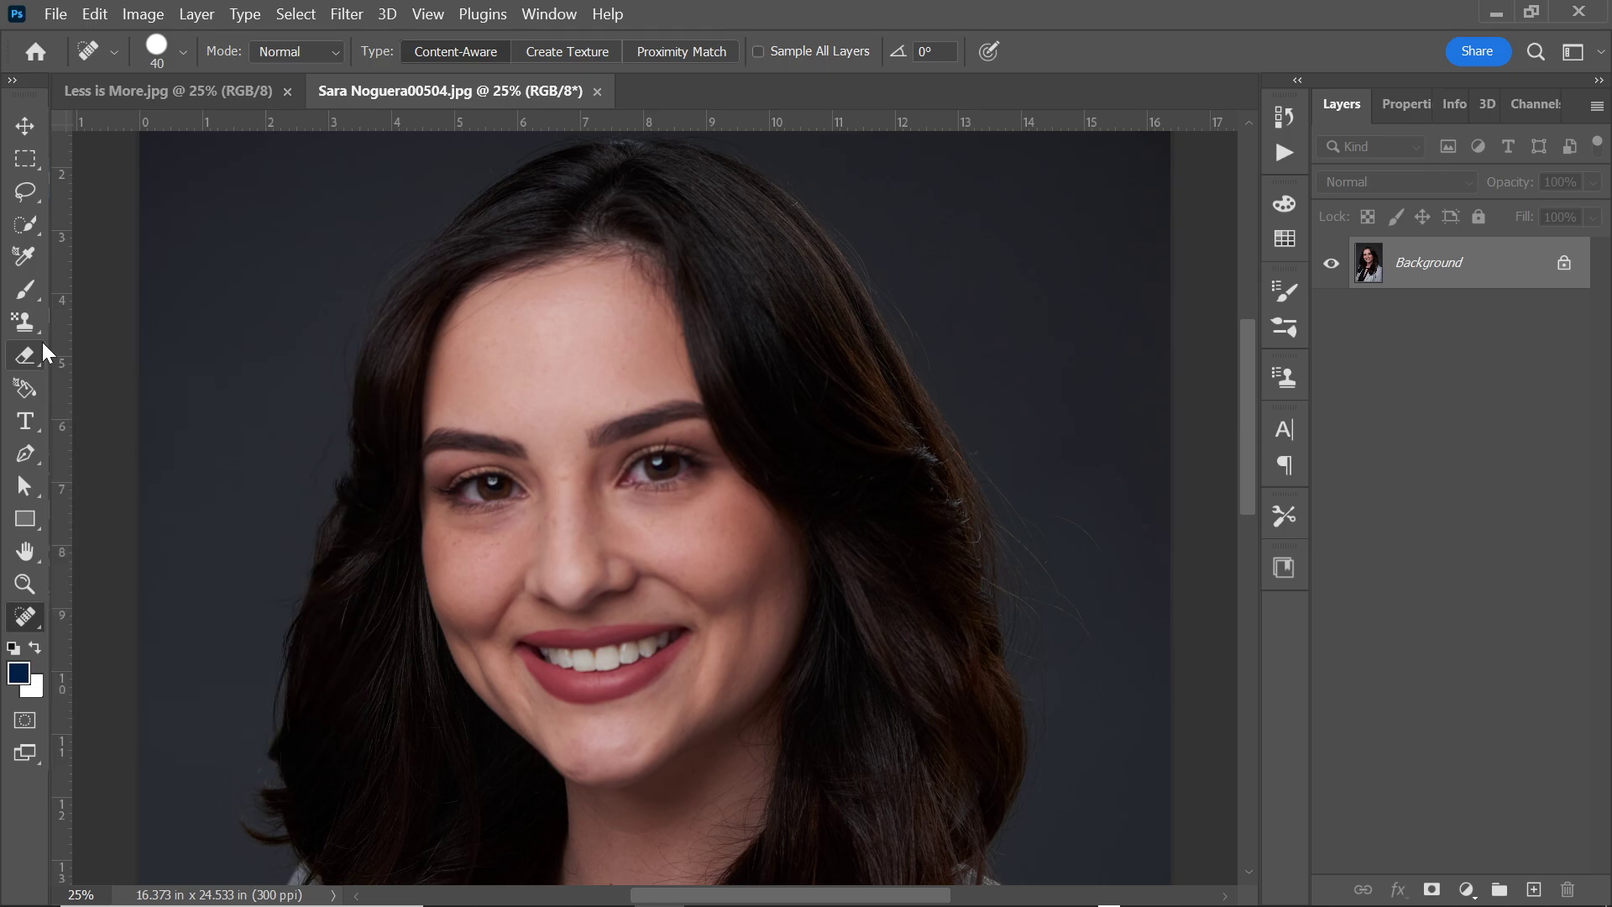
left_click(22, 618)
left_click(26, 624)
left_click(561, 477)
left_click_drag(529, 273, 422, 337)
left_click_drag(510, 282, 470, 317)
left_click_drag(582, 265, 508, 272)
left_click_drag(676, 331, 695, 384)
left_click_drag(777, 615, 767, 619)
left_click(782, 595)
mouse_move(1248, 378)
left_mouse_down()
mouse_move(1249, 403)
mouse_move(1247, 386)
left_mouse_up()
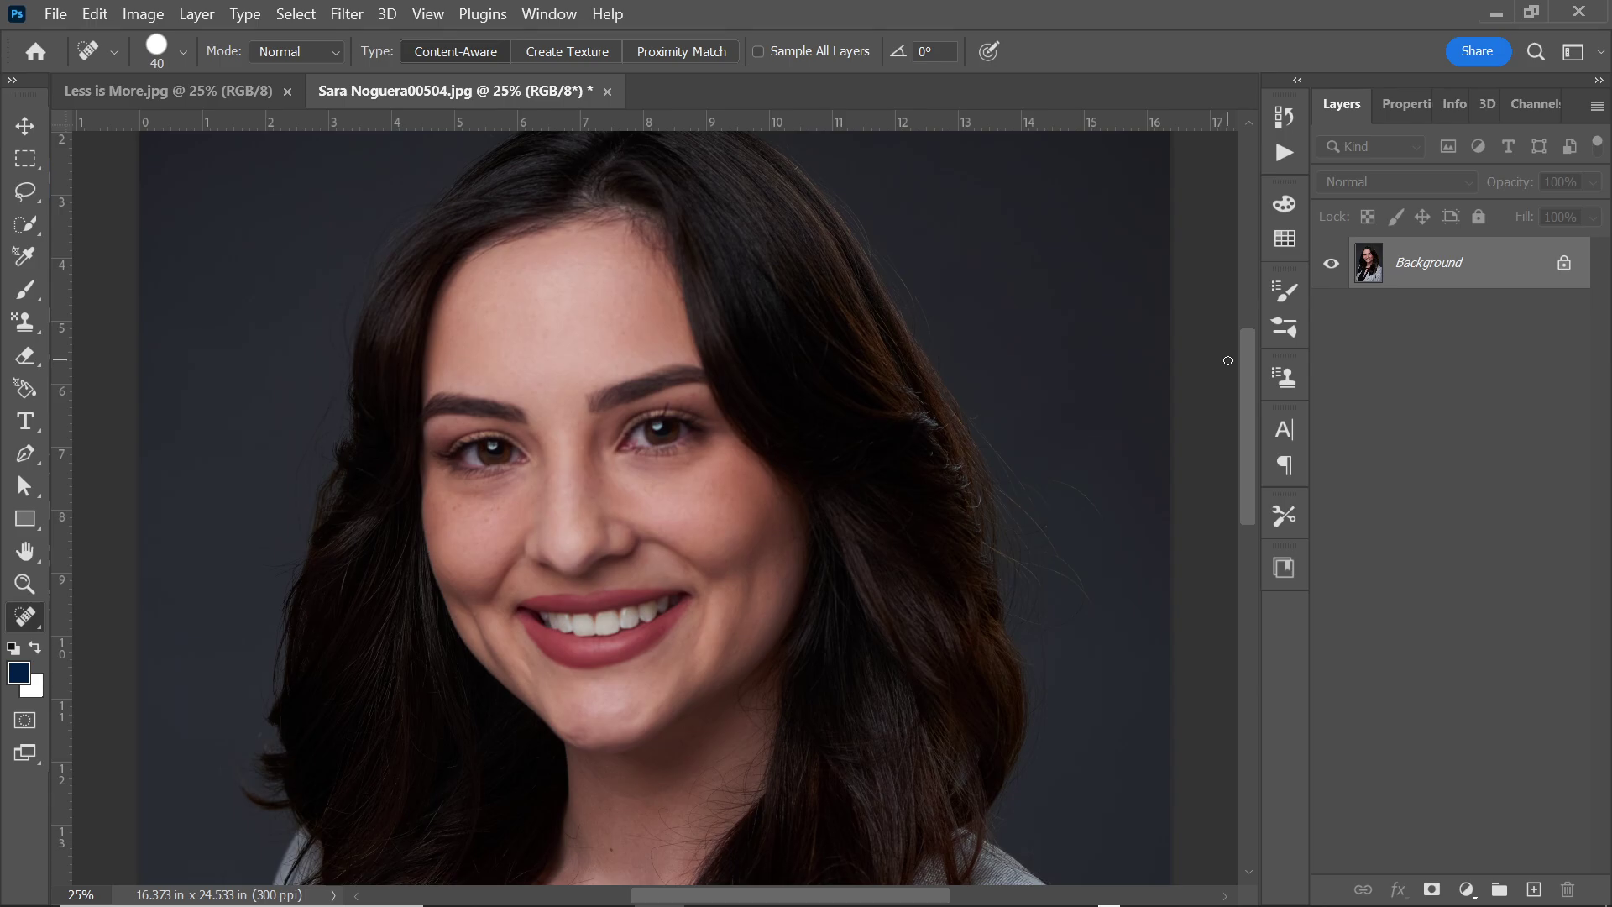
Step: Spot-heal the small skin marks on the chin, both cheeks and the side of the nose bridge
left_click_drag(579, 726, 578, 706)
left_click(683, 566)
left_click(549, 479)
left_click(494, 515)
left_click(454, 504)
left_click_drag(789, 521, 793, 544)
Step: Spot-heal the remaining small blemishes across the forehead and along the hairline
left_click(604, 251)
left_click(491, 307)
left_click(476, 278)
left_click(623, 325)
Step: Spot-heal marks on the nose, under both eyes and on the lower chin, plus flyaway hairs against the backdrop
left_click(599, 480)
left_click_drag(599, 450, 602, 472)
left_click(496, 493)
left_click(637, 709)
left_click_drag(643, 489, 664, 484)
left_click_drag(1103, 521, 1043, 479)
Step: Try the Pattern Stamp tool with an 80-pixel brush on the portrait and dark backdrop, and look through its pattern preset groups
key("s")
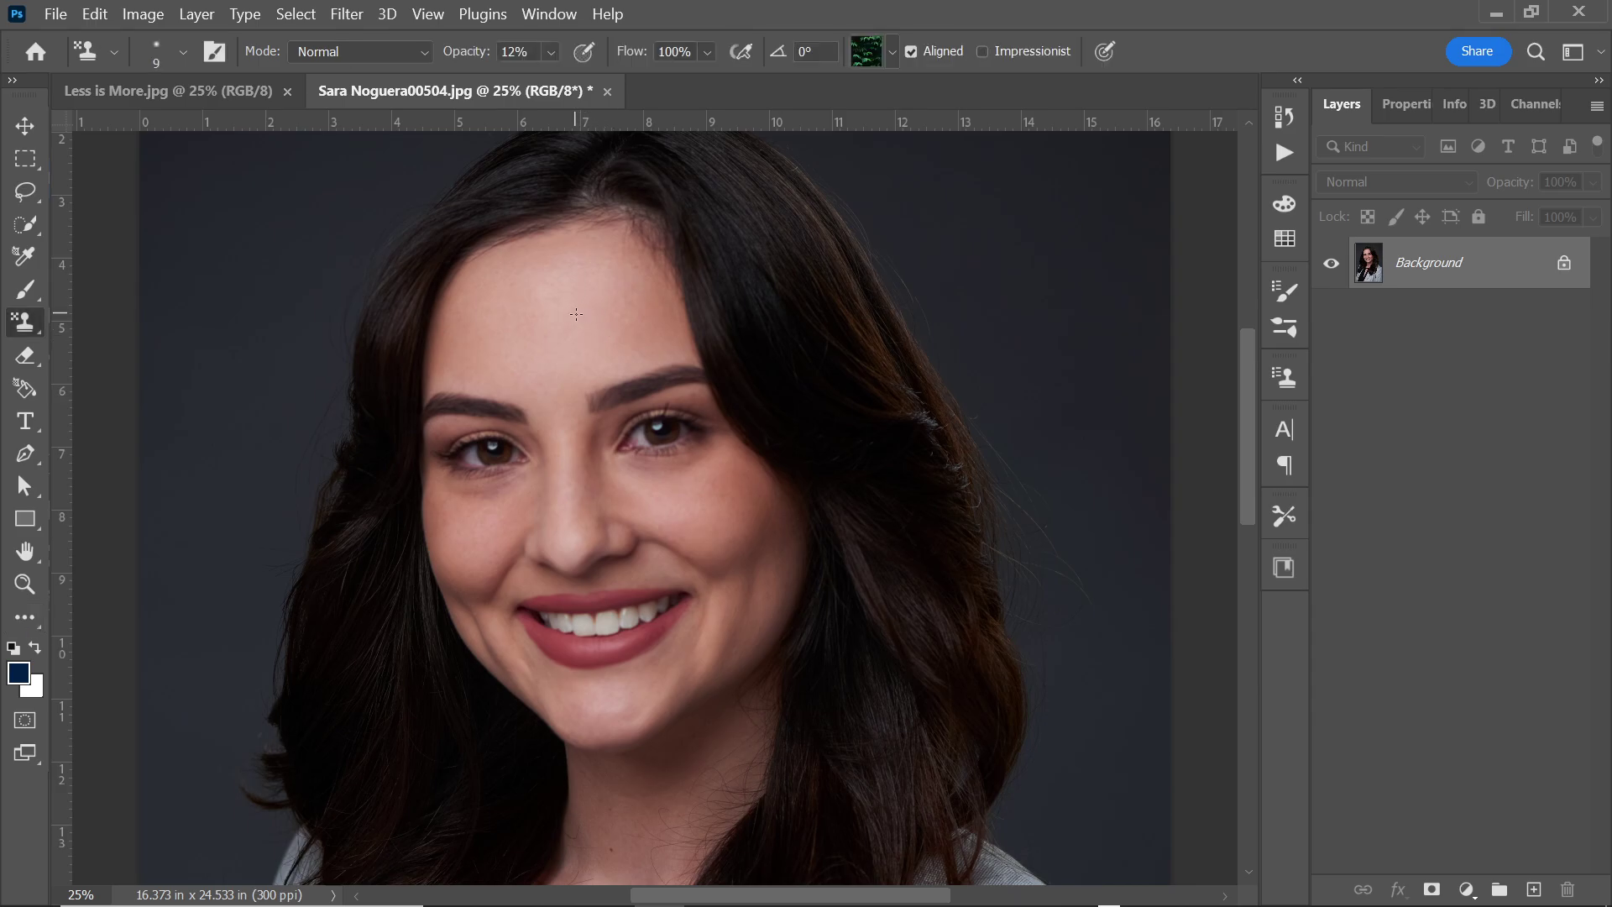
key("bracketright")
key("bracketright")
key("bracketright")
key("bracketright")
key("bracketright")
key("bracketright")
mouse_move(1018, 309)
left_mouse_down()
mouse_move(1014, 285)
mouse_move(1020, 313)
left_mouse_up()
left_click(892, 52)
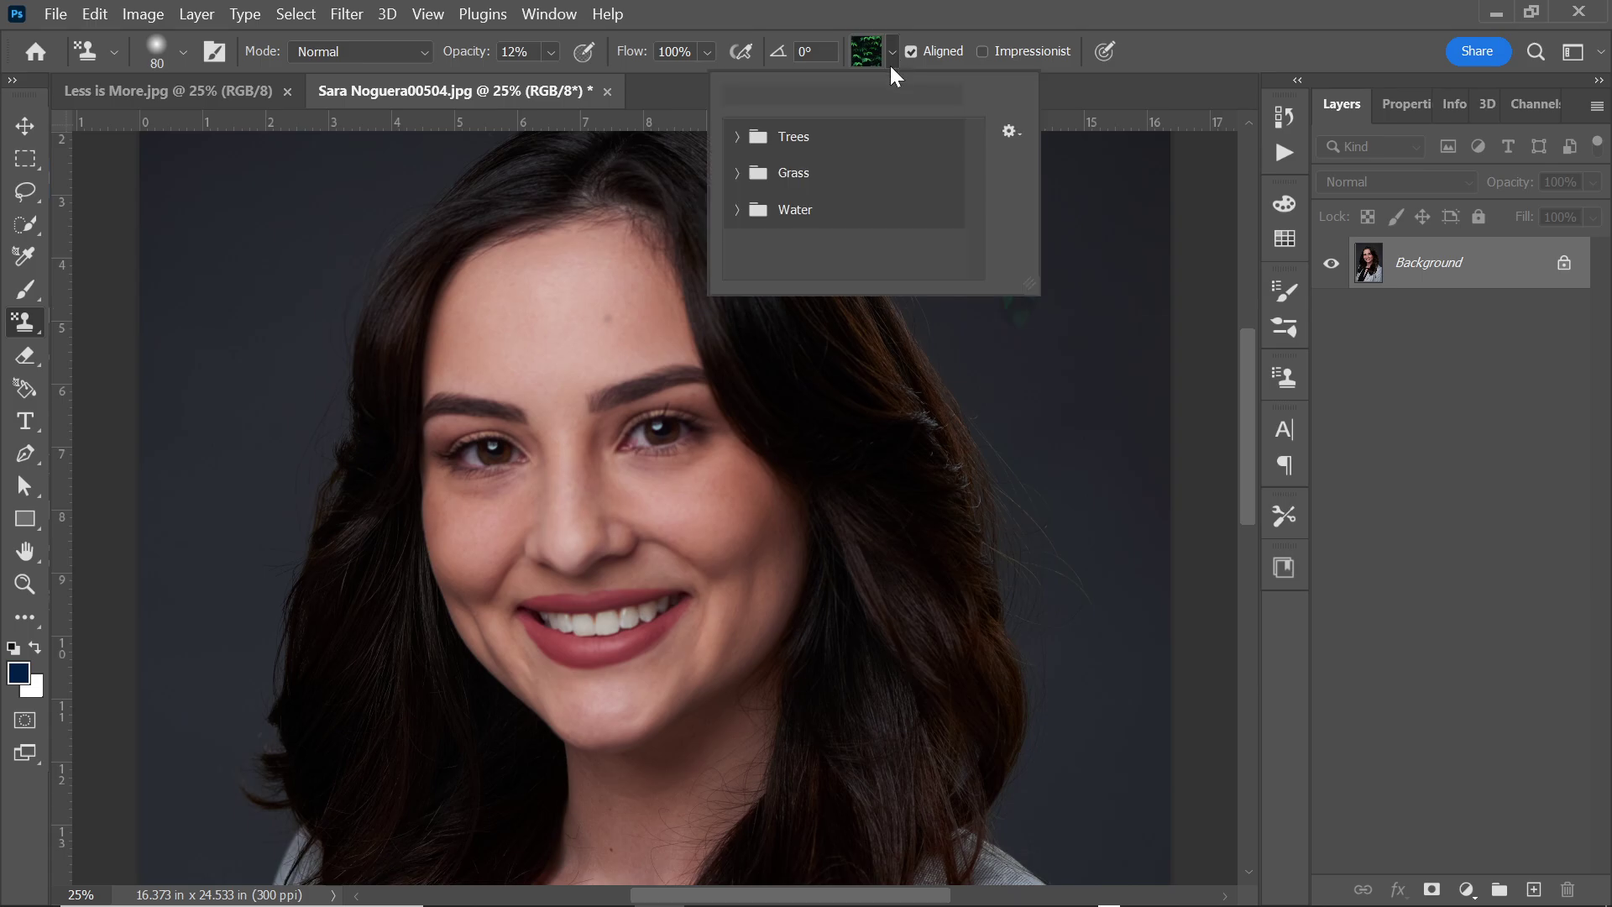
left_click(889, 58)
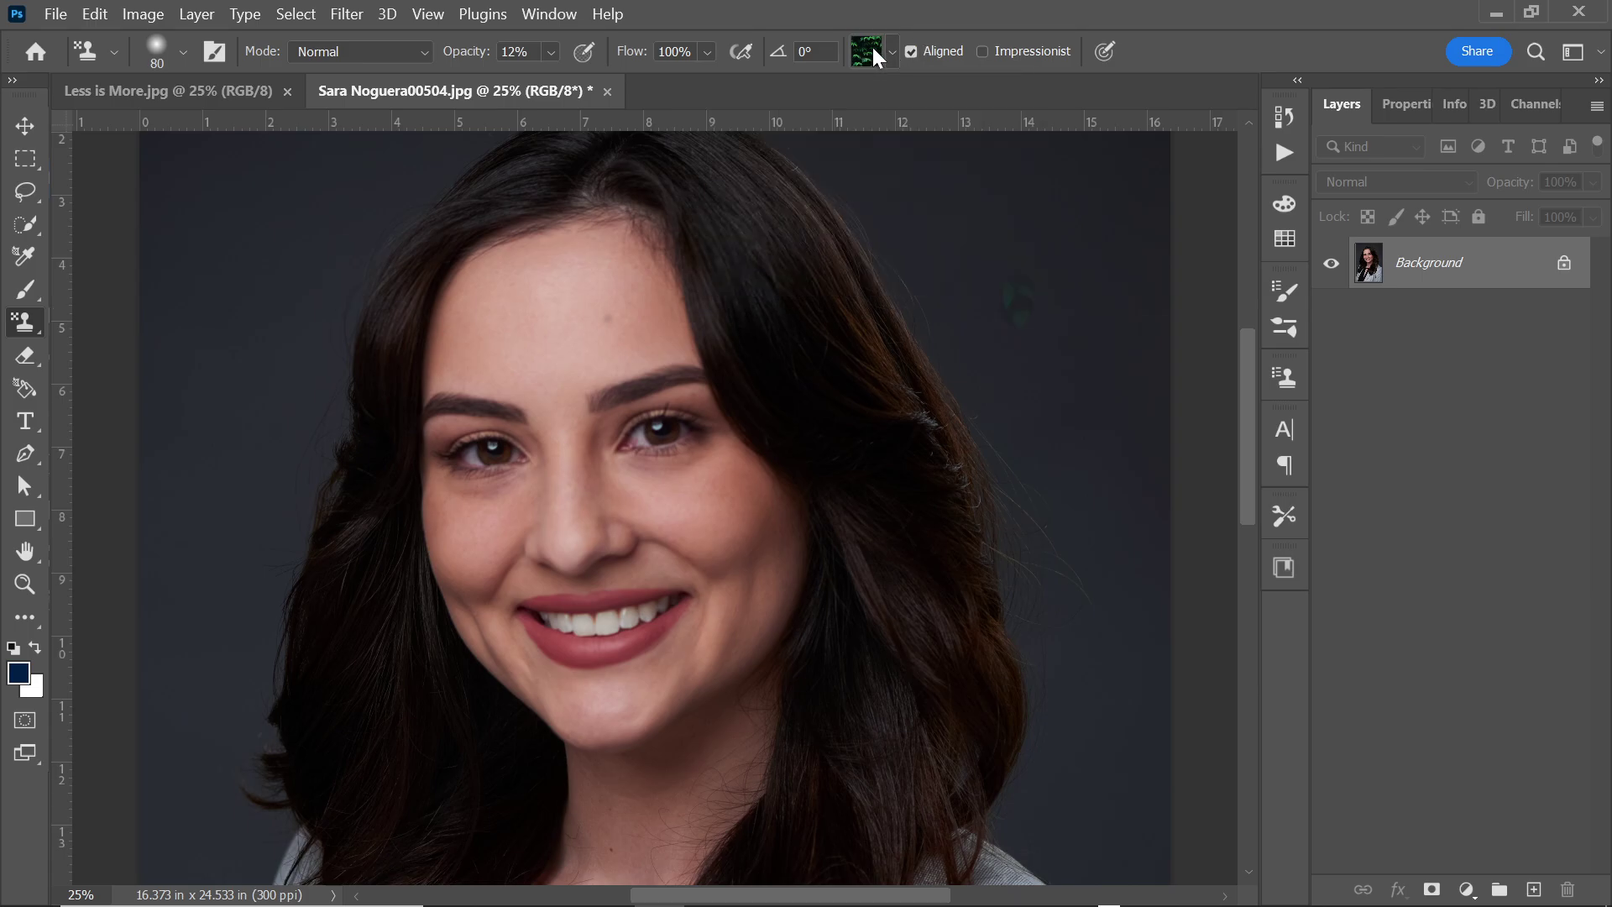
Step: Look over the Trees, Grass and Water pattern groups available to the Pattern Stamp tool
left_click(873, 50)
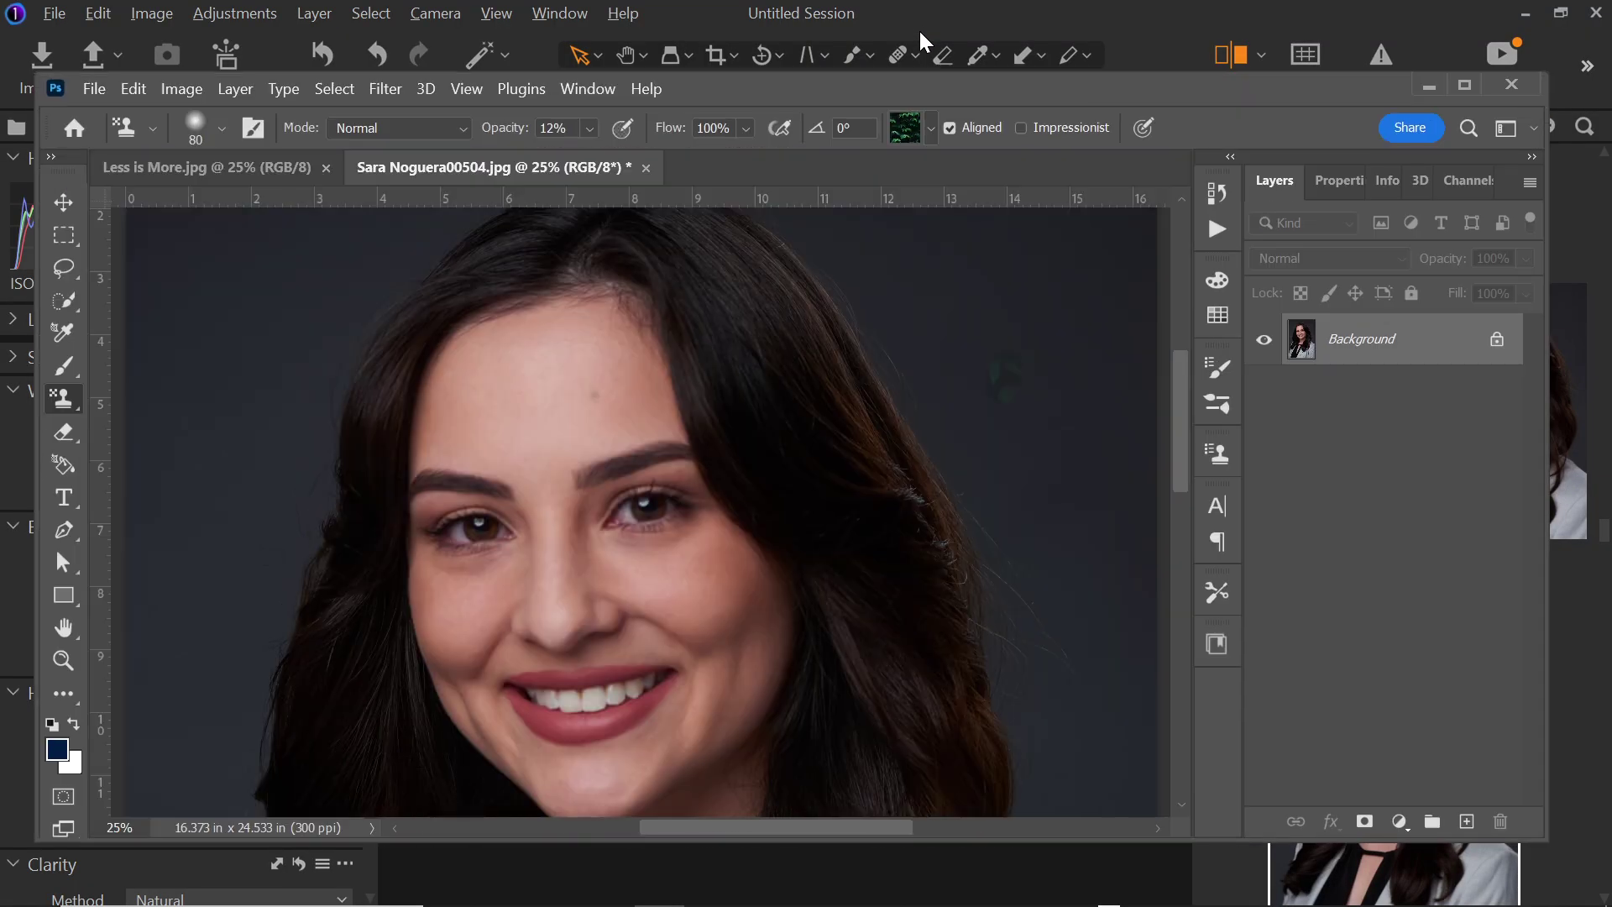
scroll(1182, 390, "up", 3)
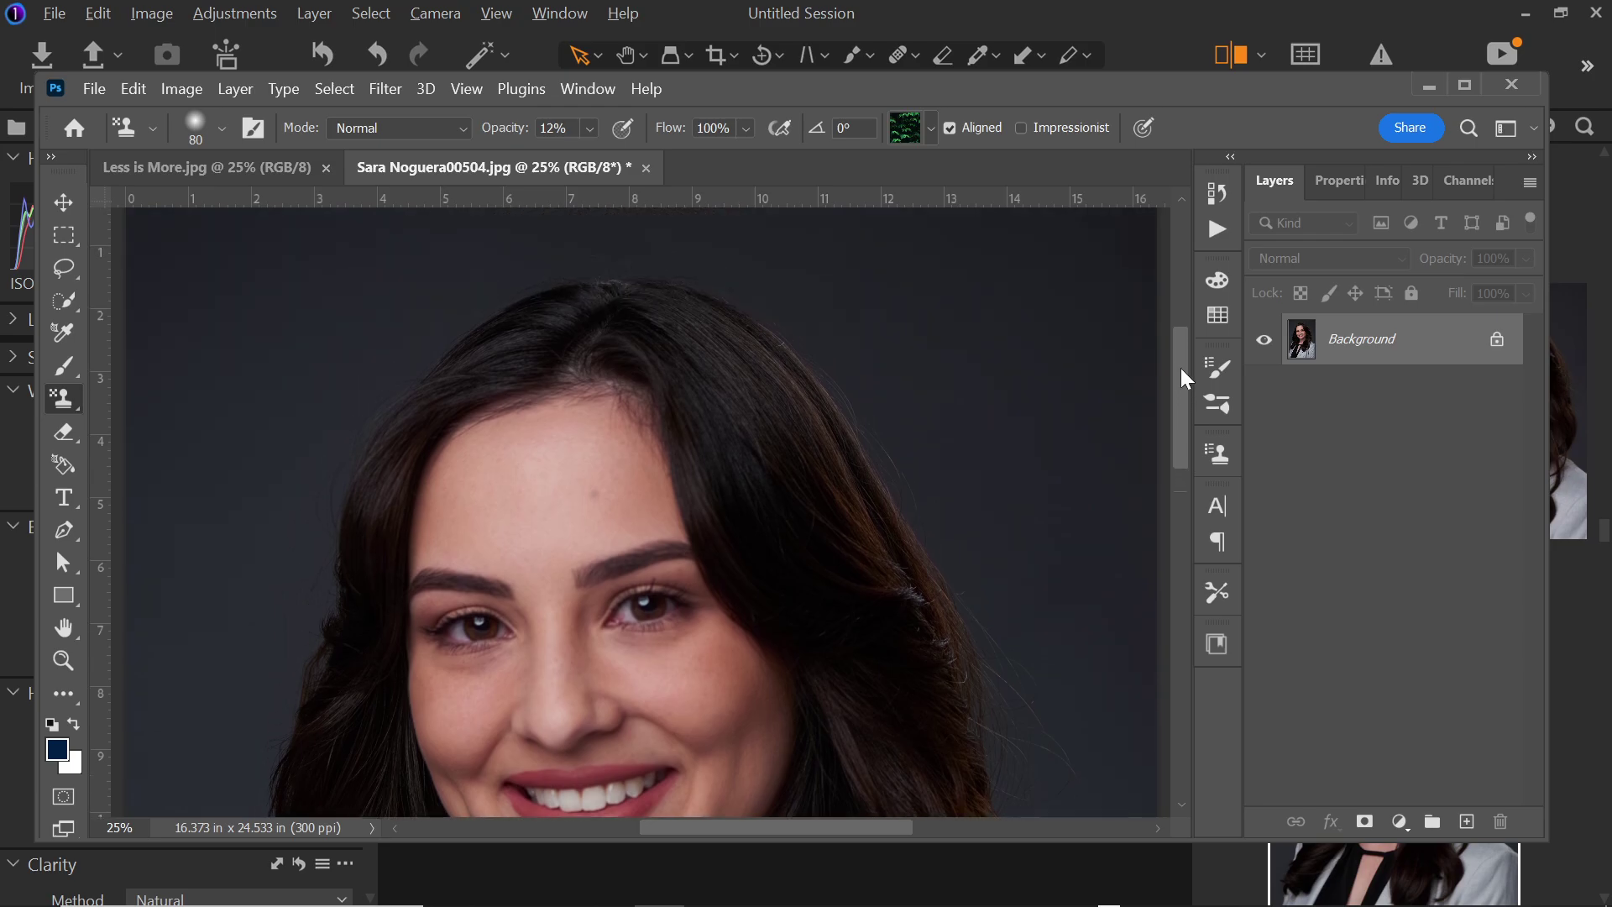
left_click(905, 137)
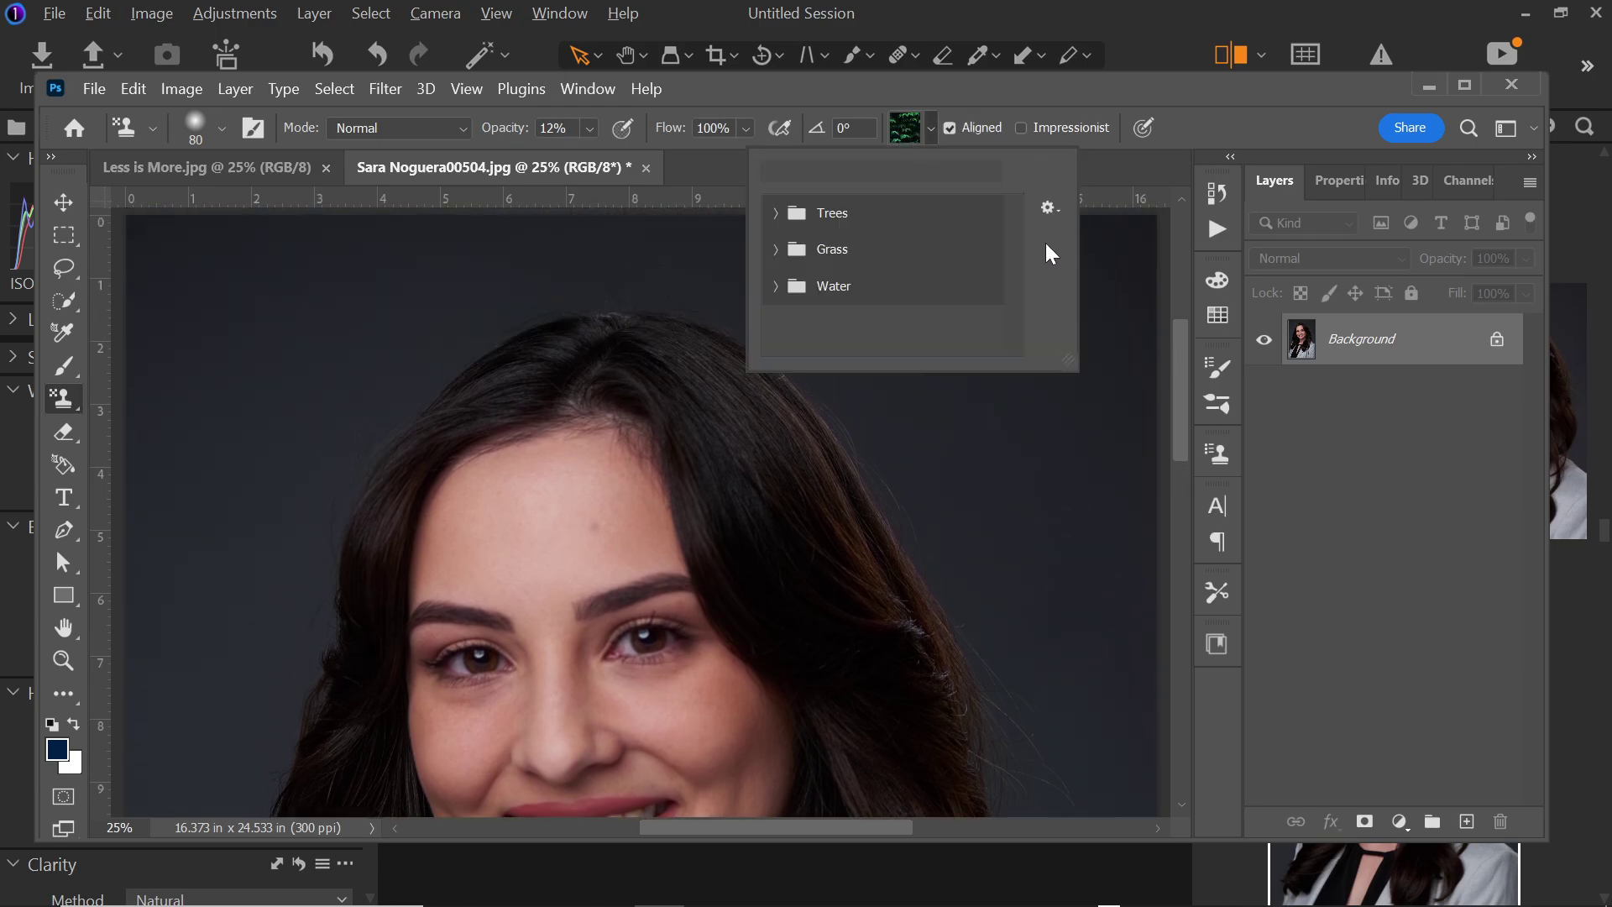
left_click(1001, 106)
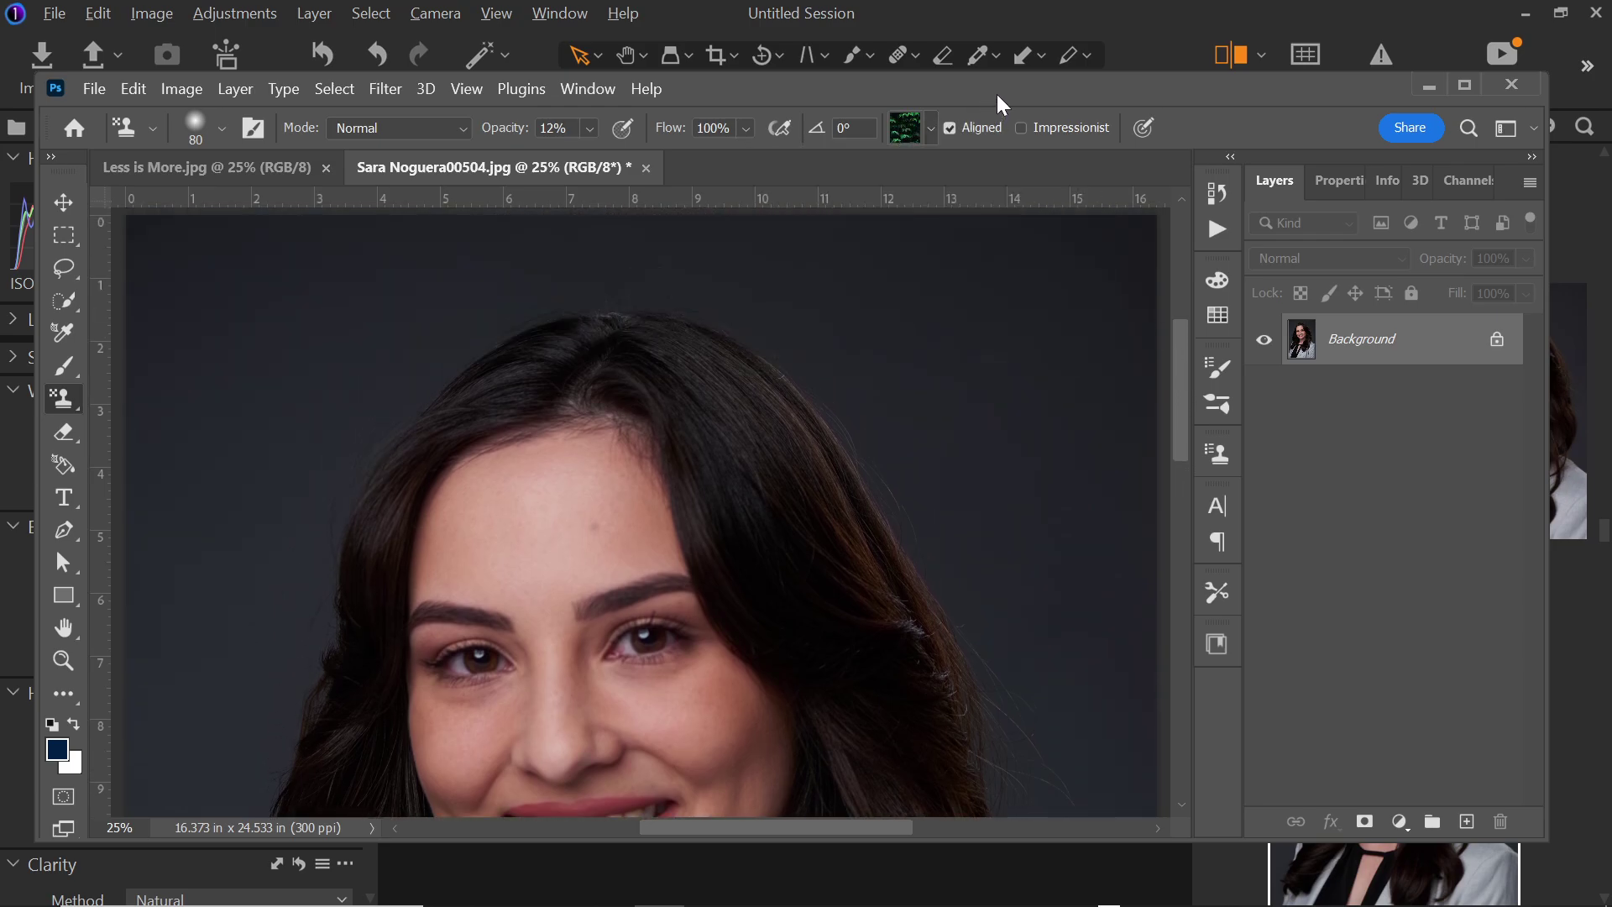
Step: Try cloning forehead skin onto the dark backdrop beside the hair with a 200-pixel Clone Stamp brush at 13% flow
right_click(61, 406)
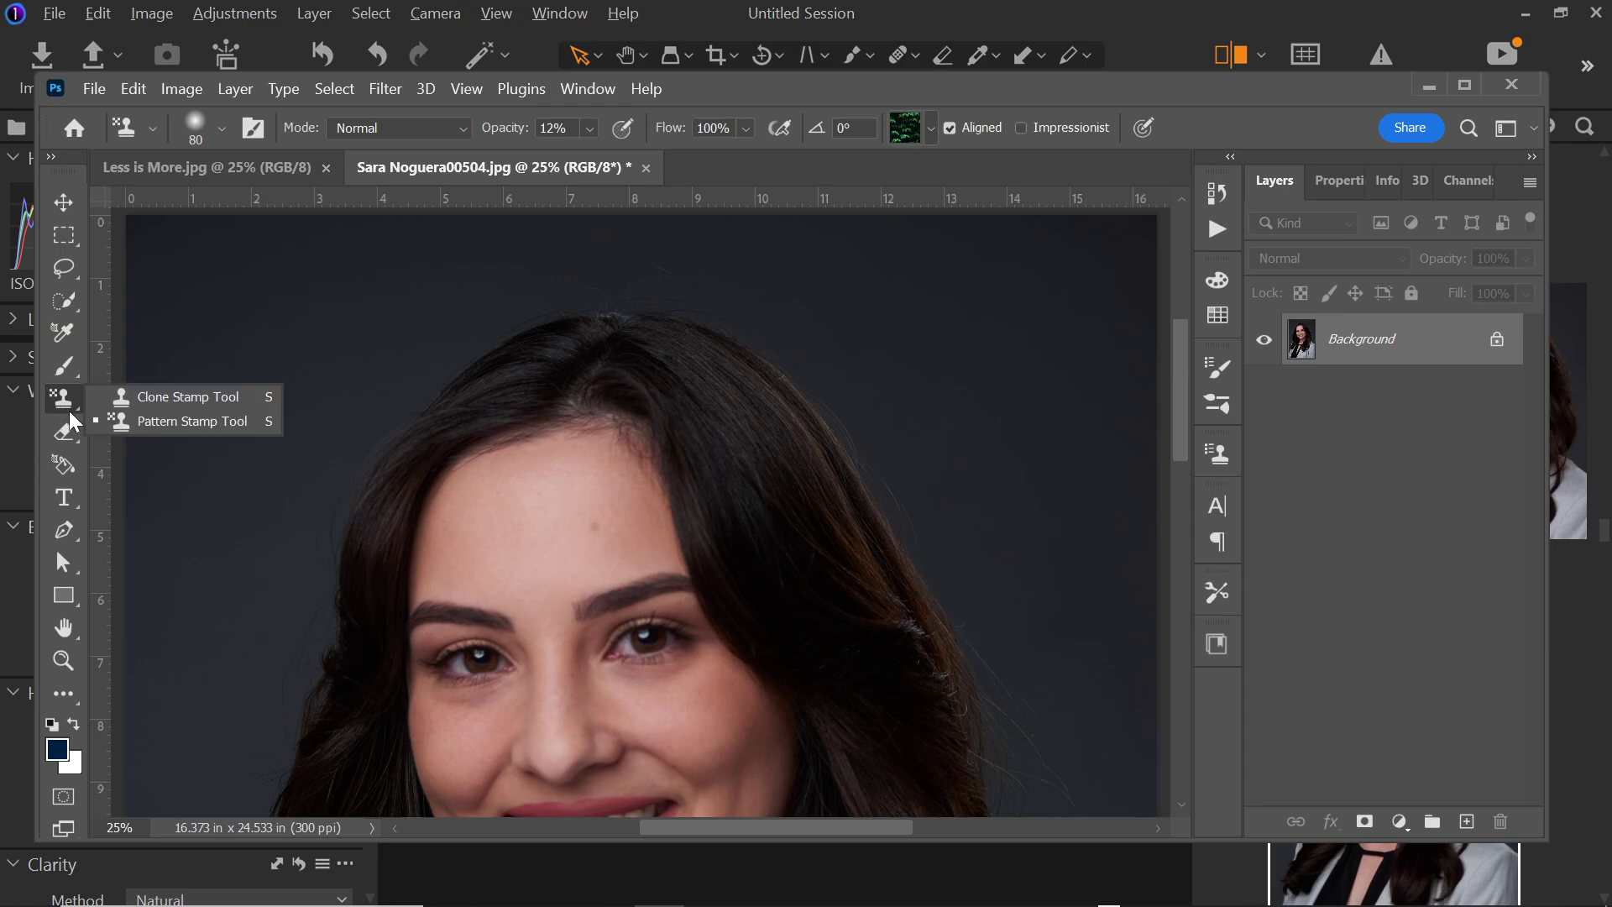
left_click(237, 406)
scroll(1184, 411, "down", 2)
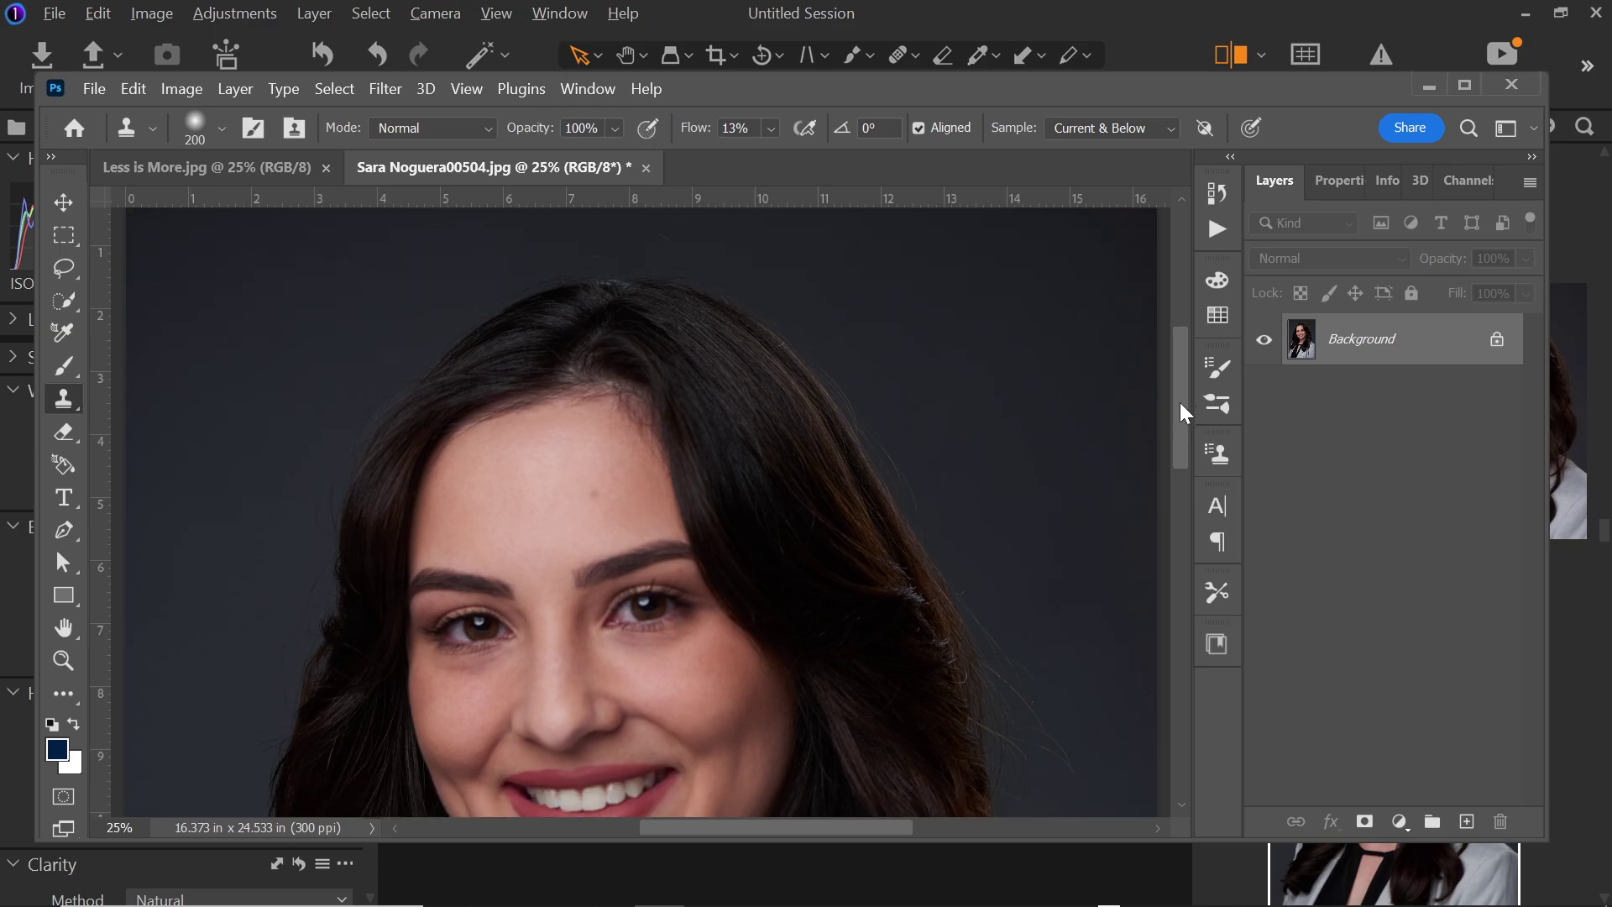
right_click(67, 407)
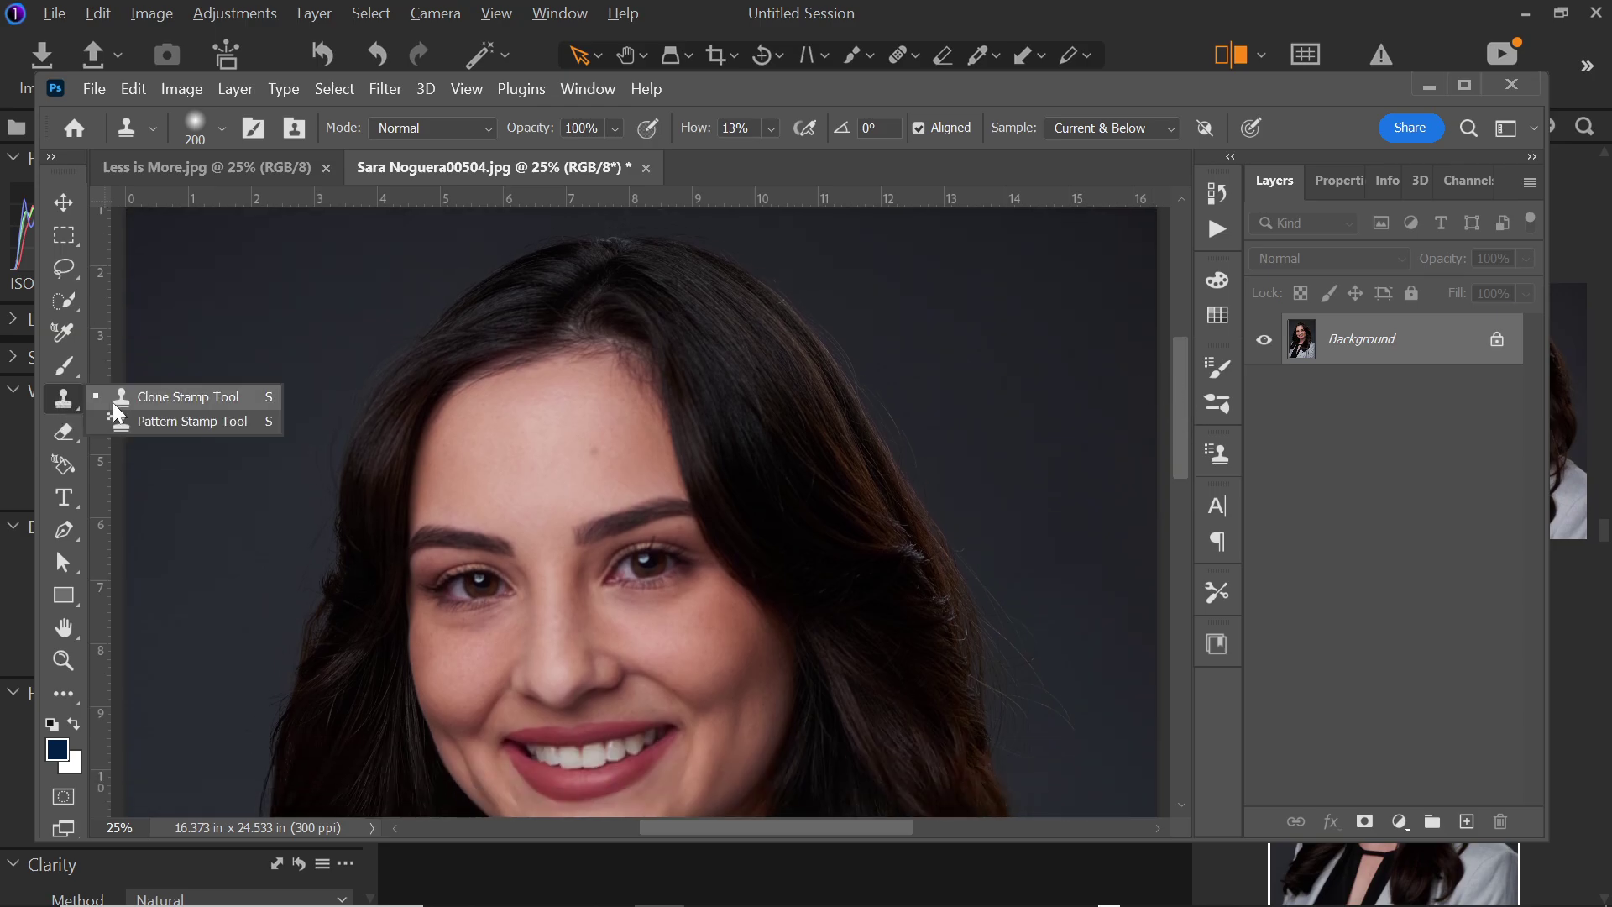
left_click(235, 399)
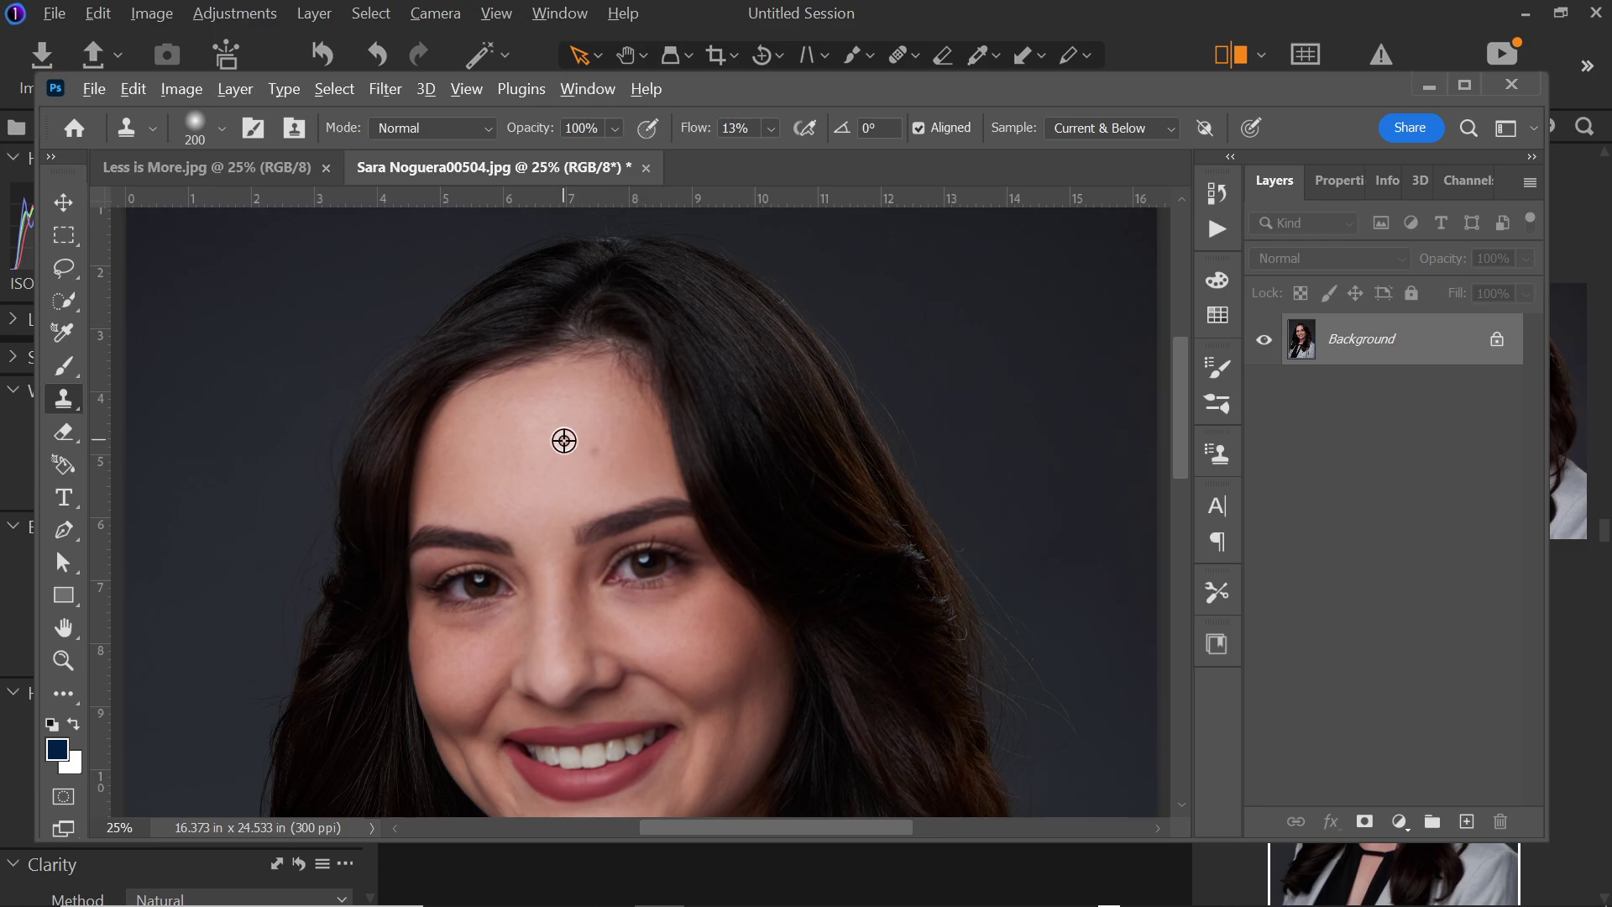
left_click(566, 439, "alt")
mouse_move(991, 386)
left_mouse_down()
mouse_move(973, 410)
mouse_move(1010, 370)
mouse_move(1083, 410)
mouse_move(1119, 353)
mouse_move(1132, 409)
mouse_move(1125, 352)
mouse_move(1062, 420)
mouse_move(1037, 395)
mouse_move(1047, 363)
mouse_move(1062, 380)
mouse_move(1067, 356)
mouse_move(1077, 387)
mouse_move(1111, 367)
mouse_move(1101, 349)
mouse_move(1025, 413)
mouse_move(1014, 388)
mouse_move(1001, 395)
left_mouse_up()
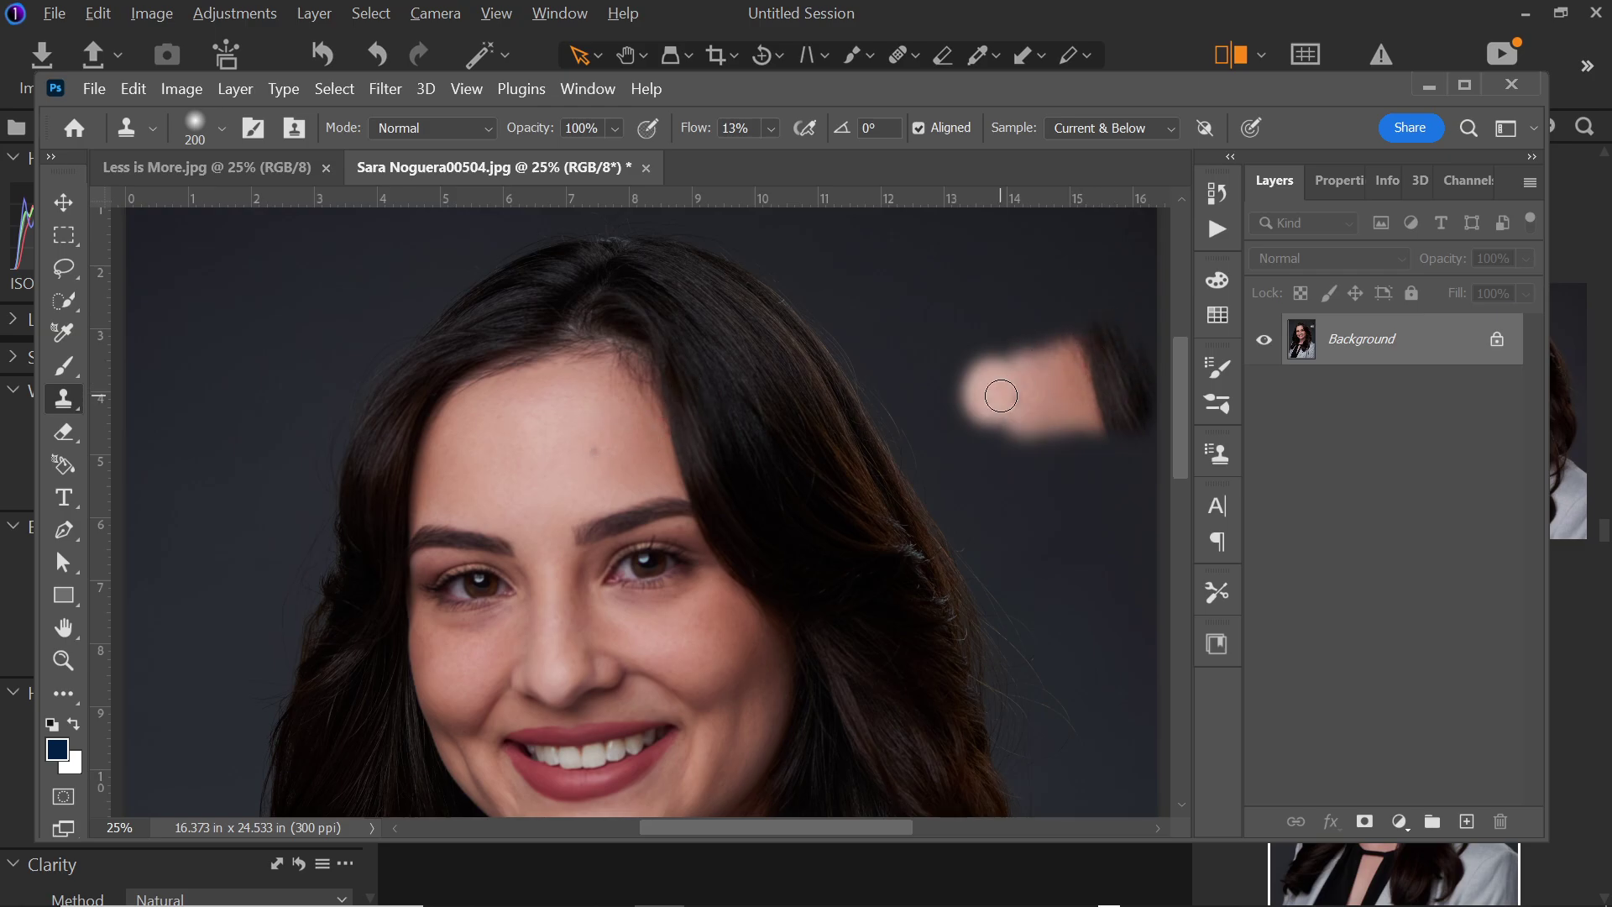
Step: Undo all the cloned skin strokes on the backdrop
key("ctrl+z")
key("ctrl+z")
key("ctrl+z")
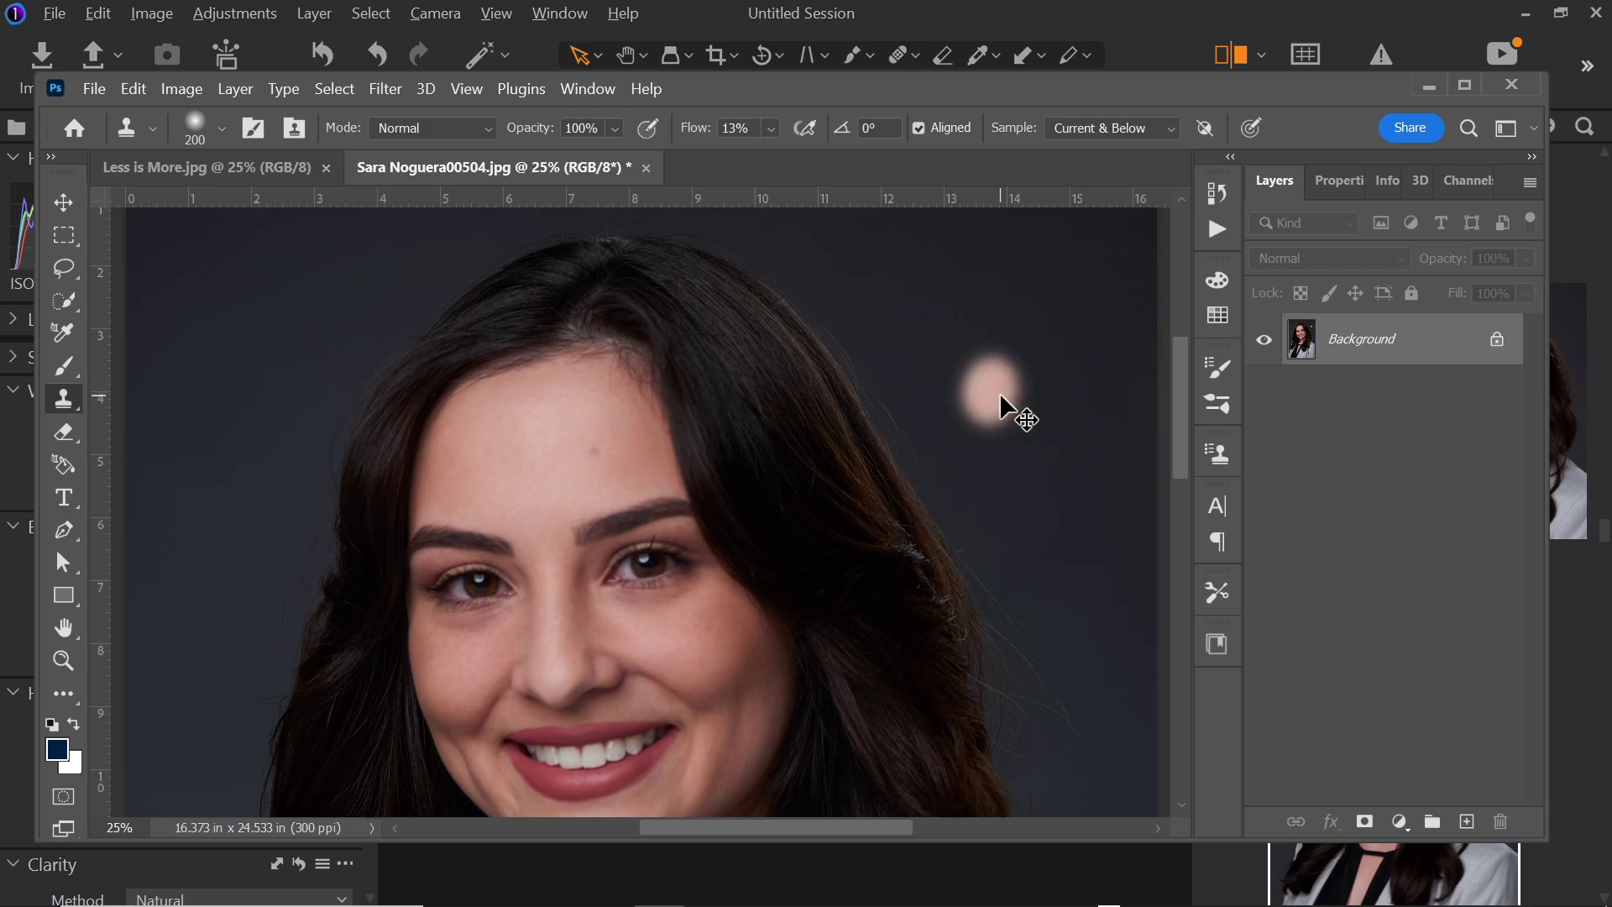
left_click(1001, 395)
key("ctrl+z")
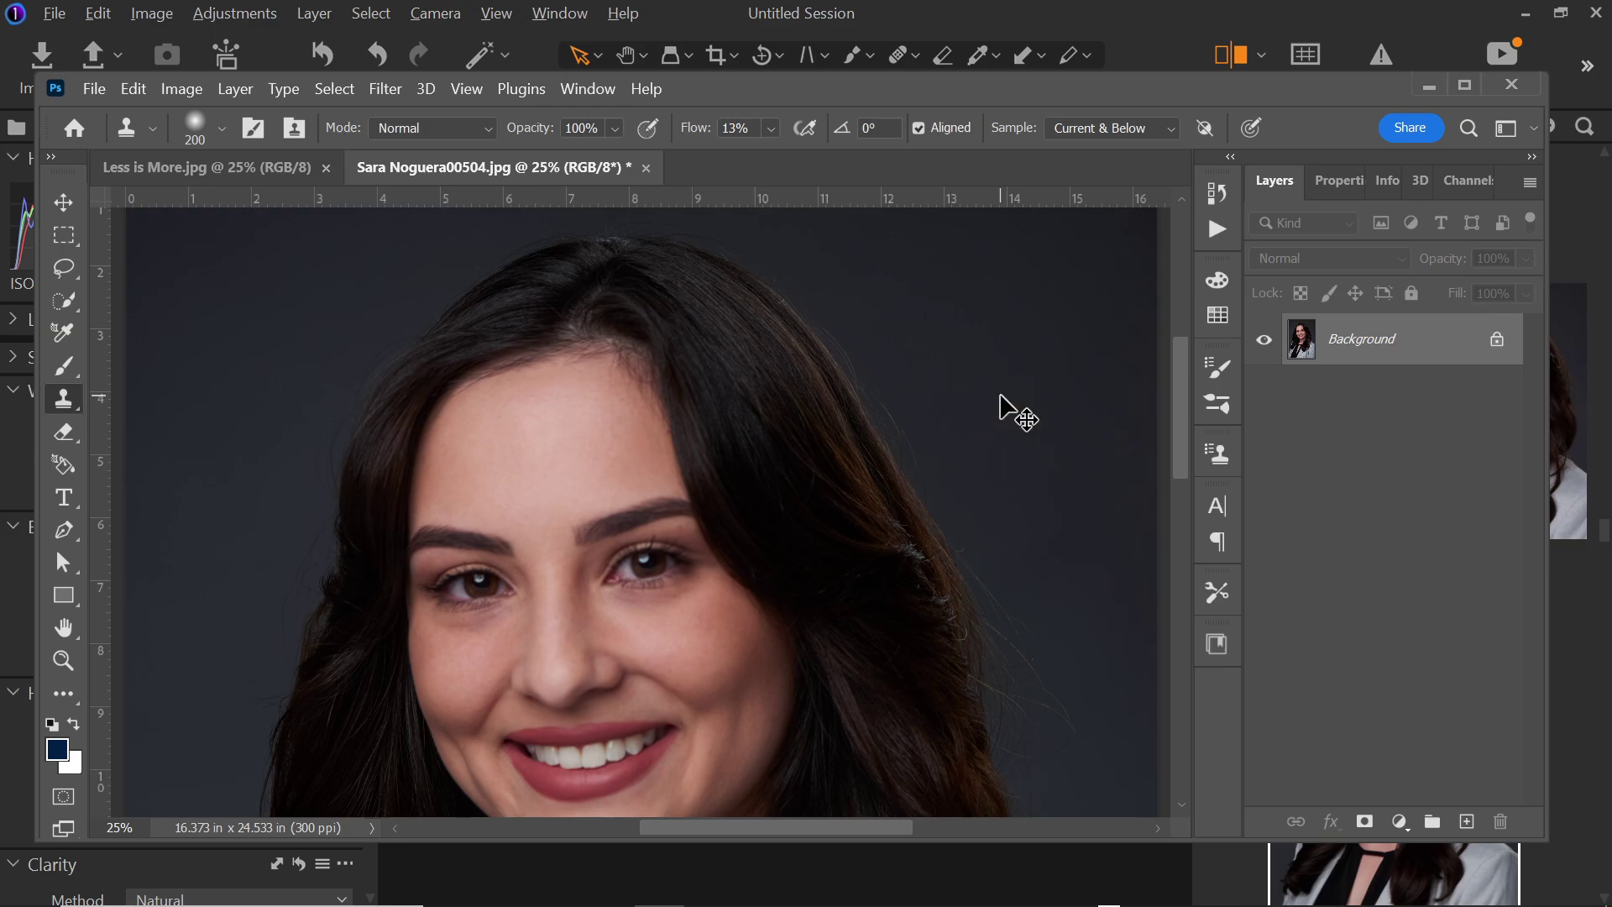
left_click(1000, 396)
Step: Duplicate the Background layer and apply a High Pass filter with a 3.5-pixel radius to the copy
mouse_move(1187, 425)
left_mouse_down()
mouse_move(1186, 462)
mouse_move(1185, 443)
left_mouse_up()
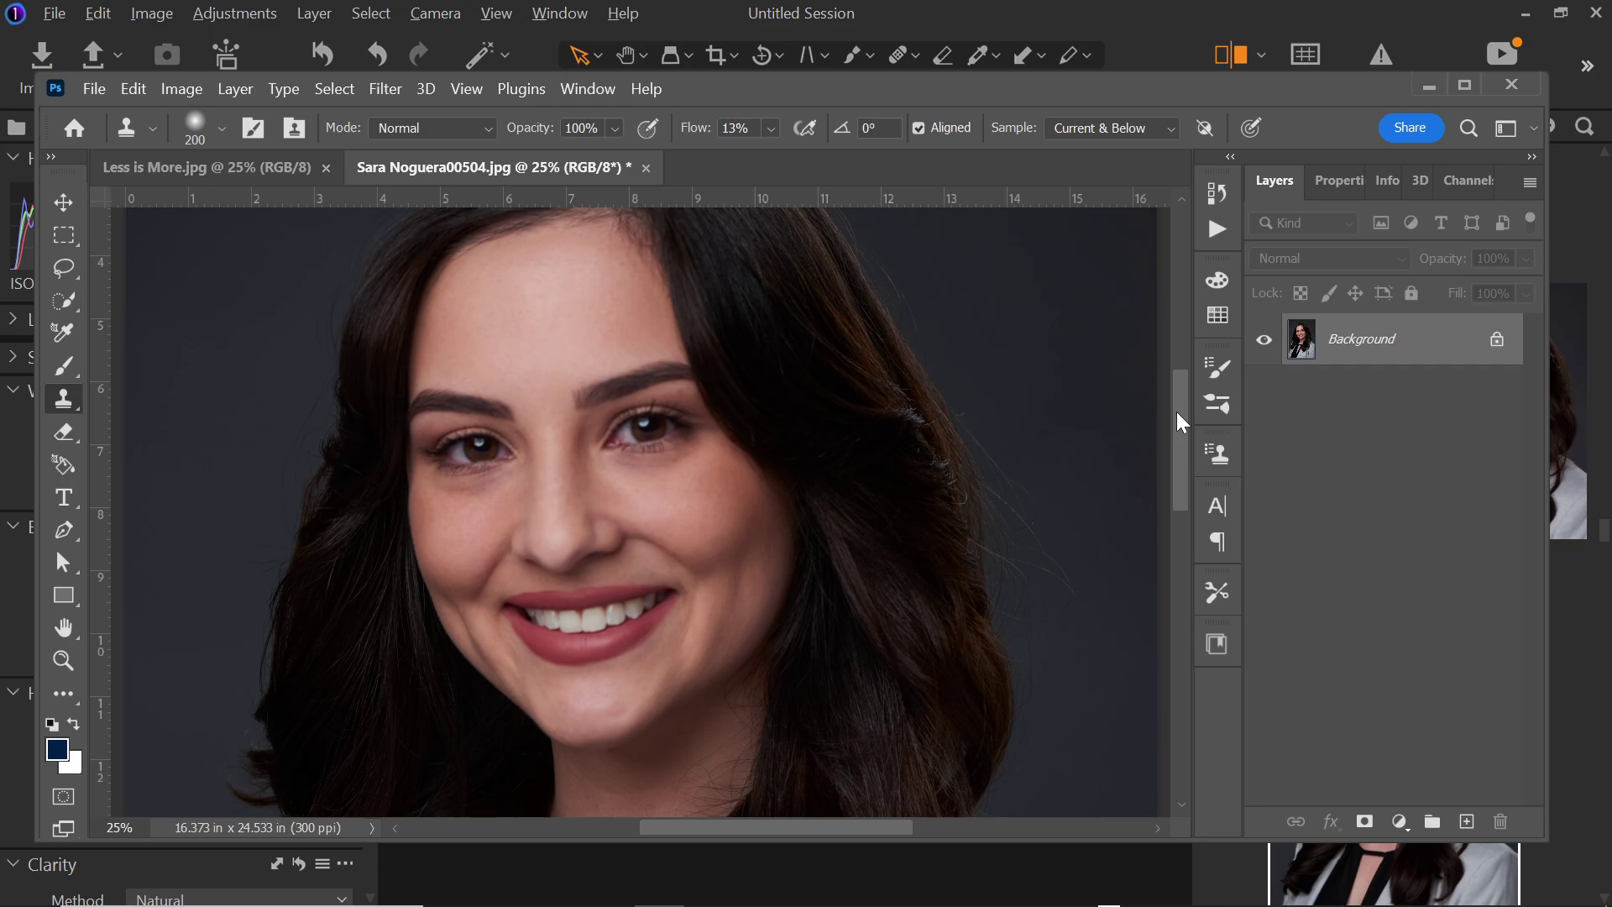
key("ctrl+j")
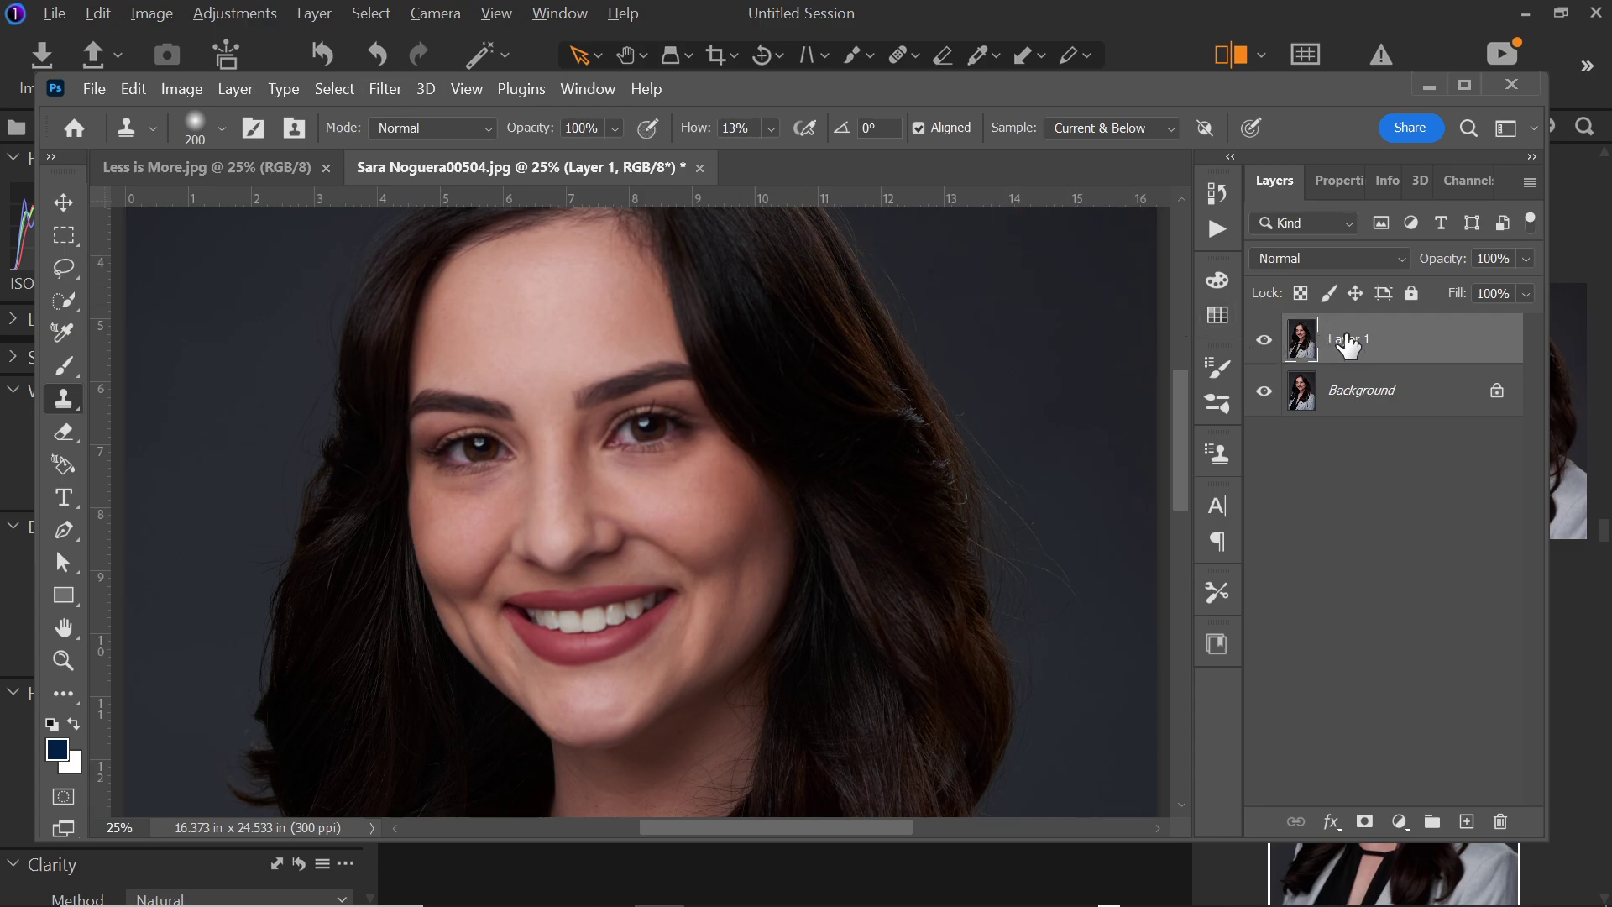
left_click(386, 88)
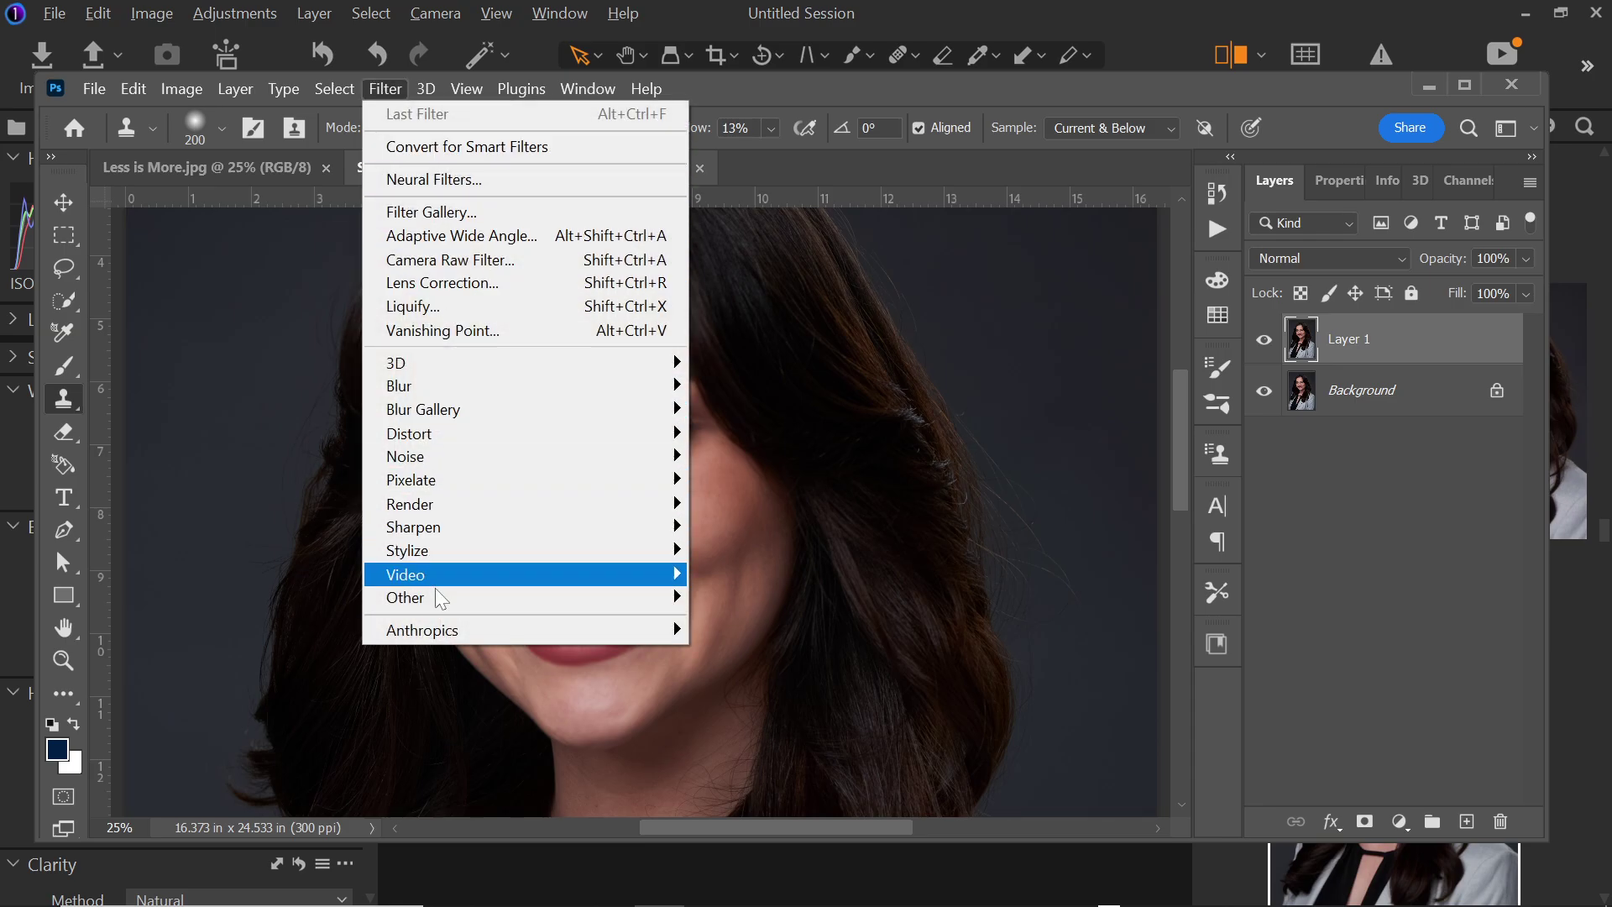
mouse_move(515, 601)
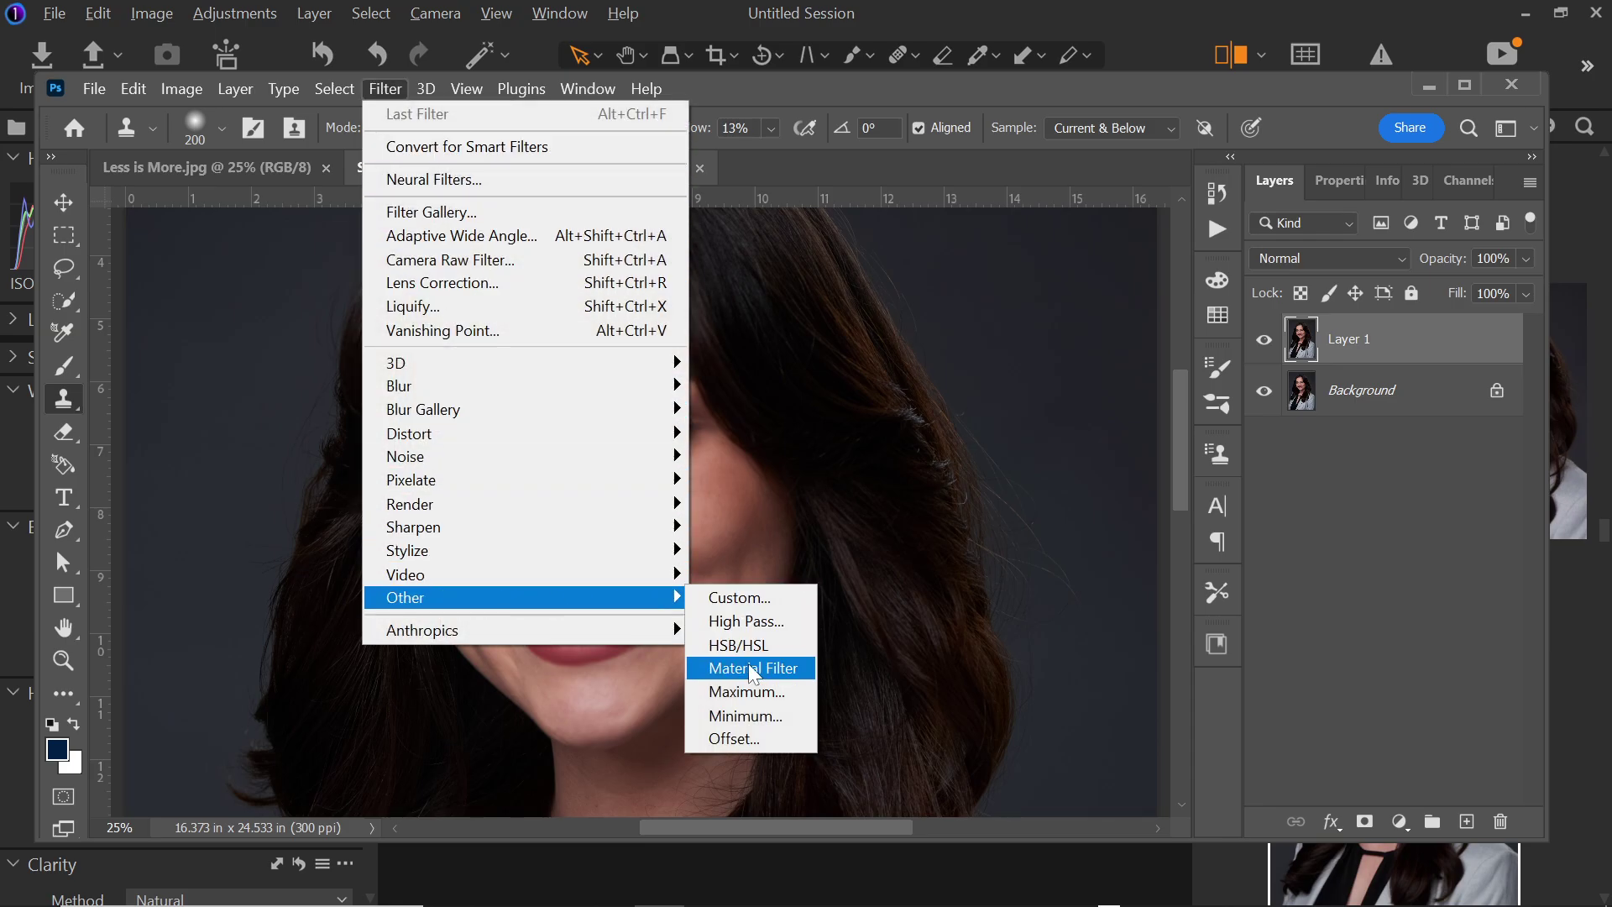
left_click(746, 621)
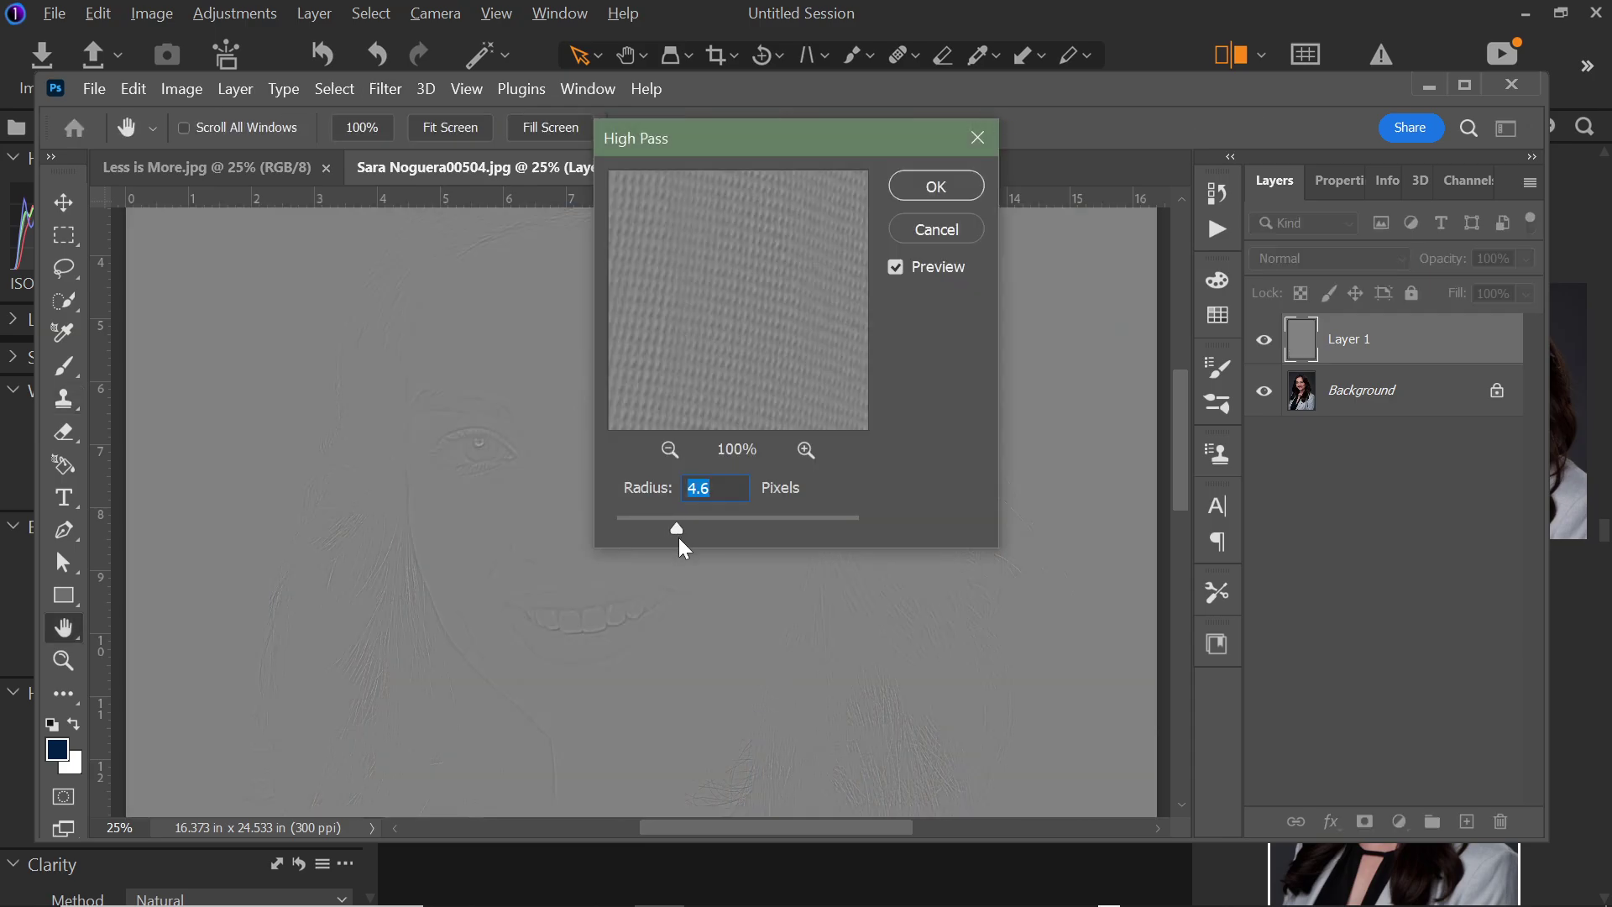
left_click_drag(675, 534, 631, 538)
left_click_drag(631, 539, 669, 542)
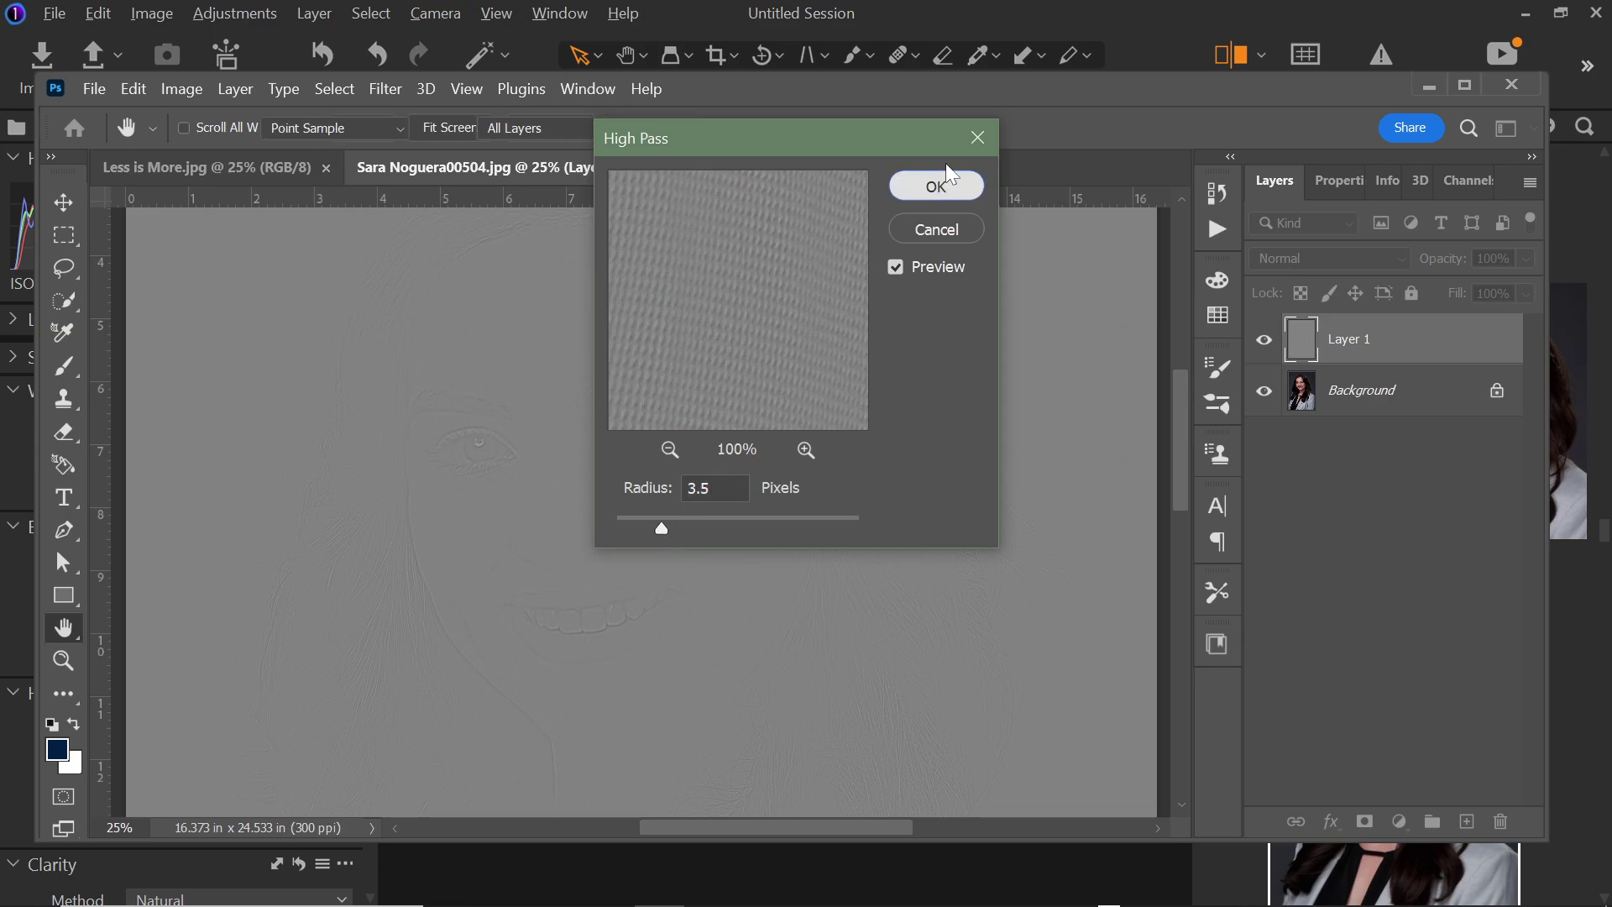
left_click(938, 187)
key("s")
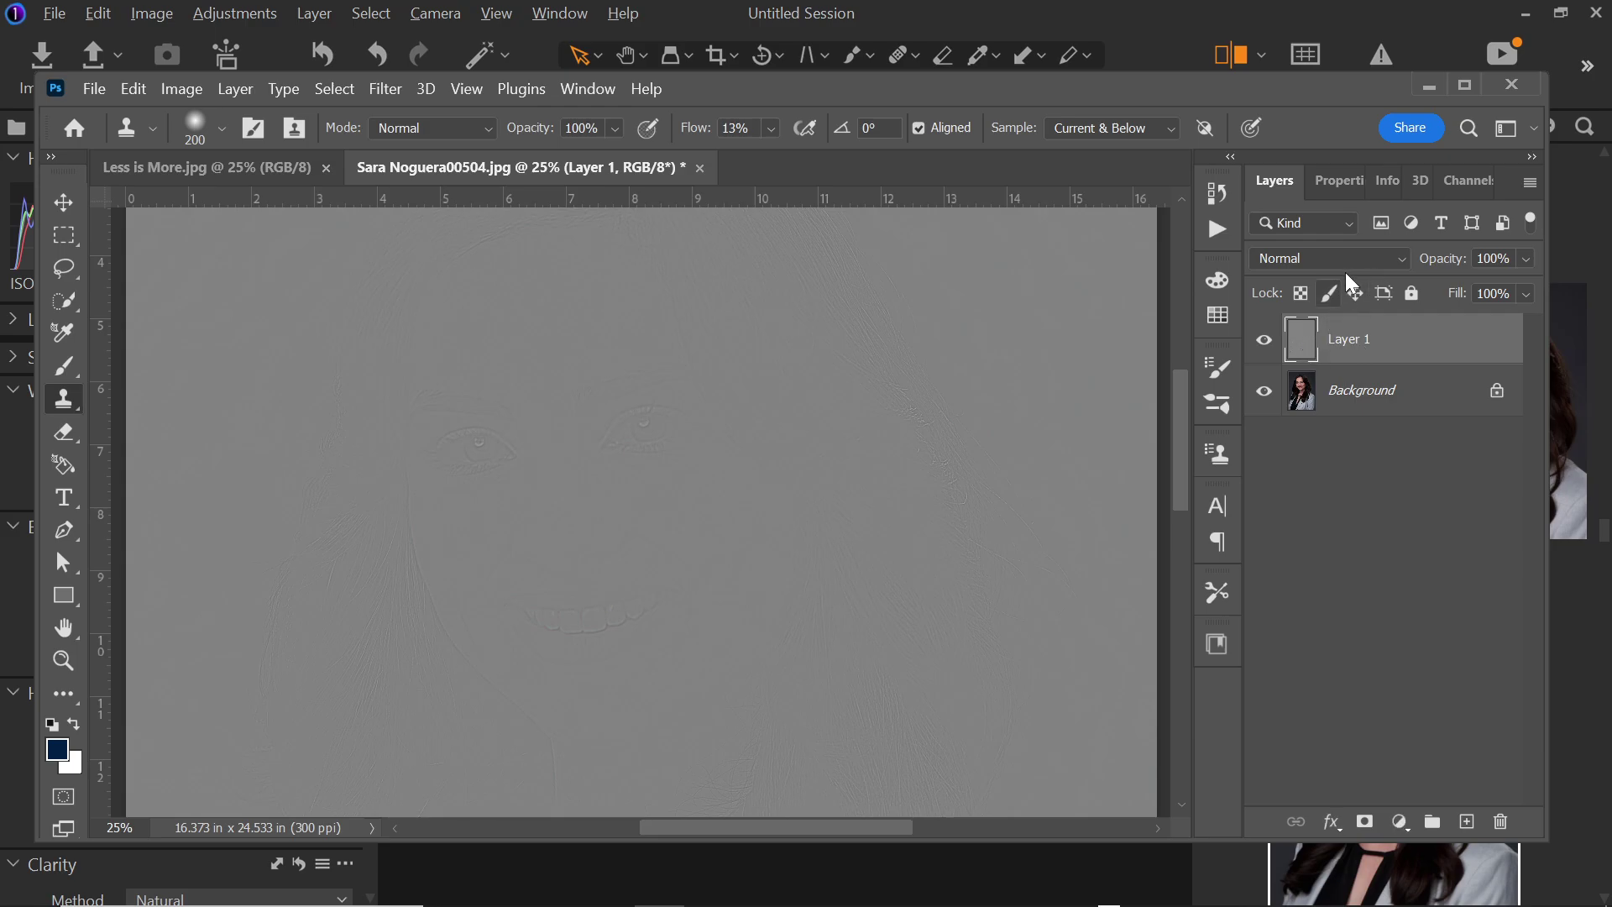
Step: Set the high-pass layer's blend mode to Linear Light and compare the portrait with that layer hidden and shown
left_click(1347, 258)
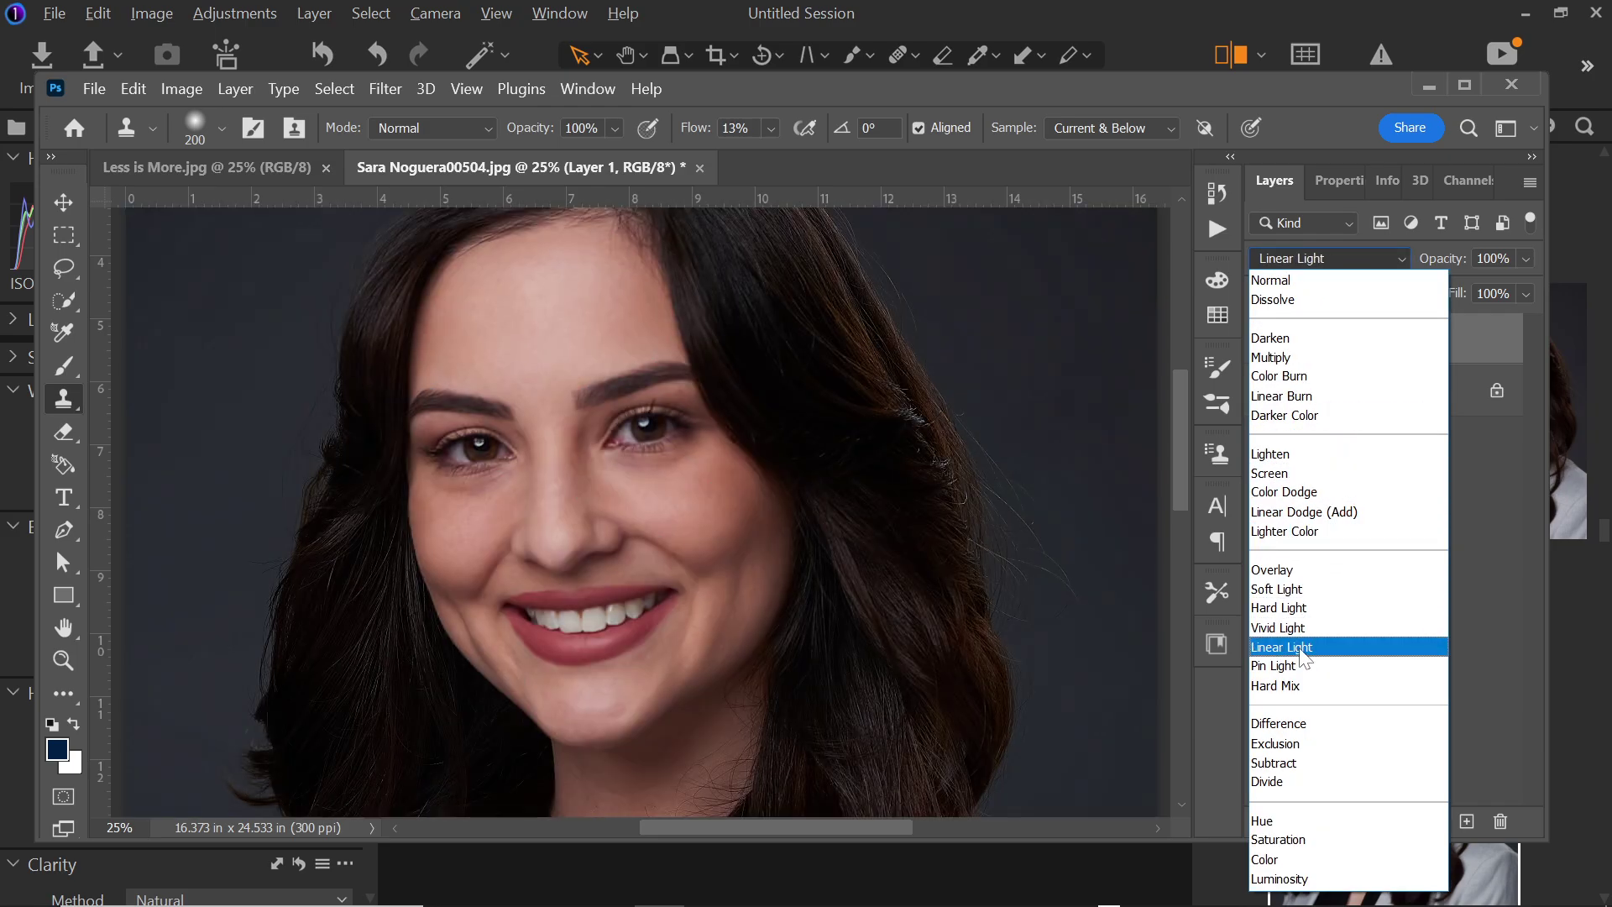
left_click(1282, 647)
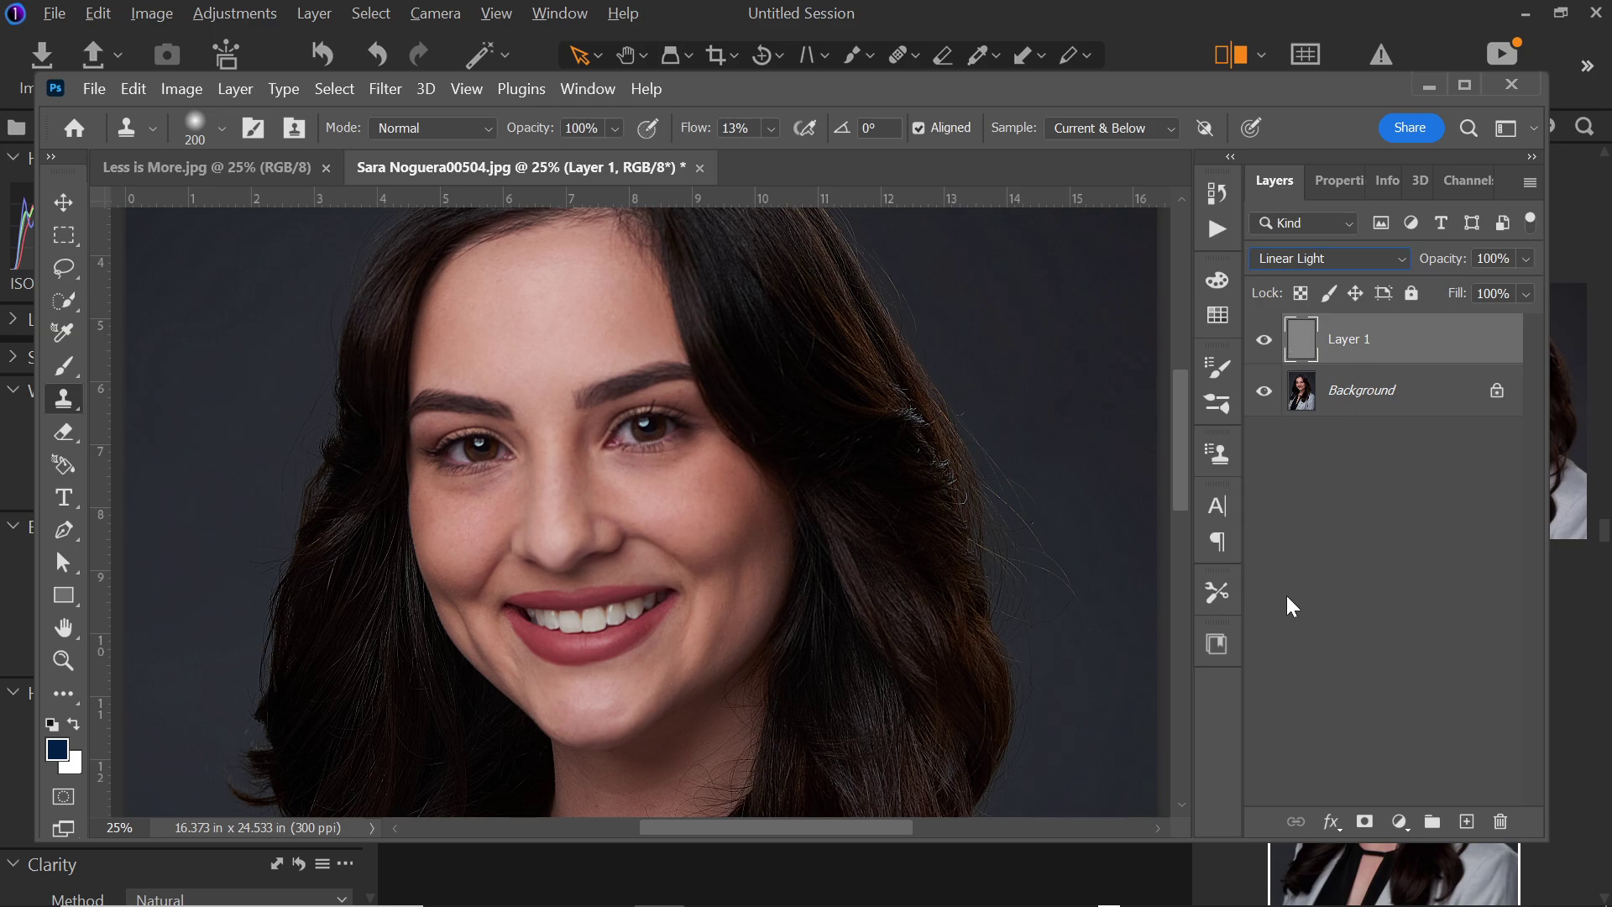
left_click(1268, 344)
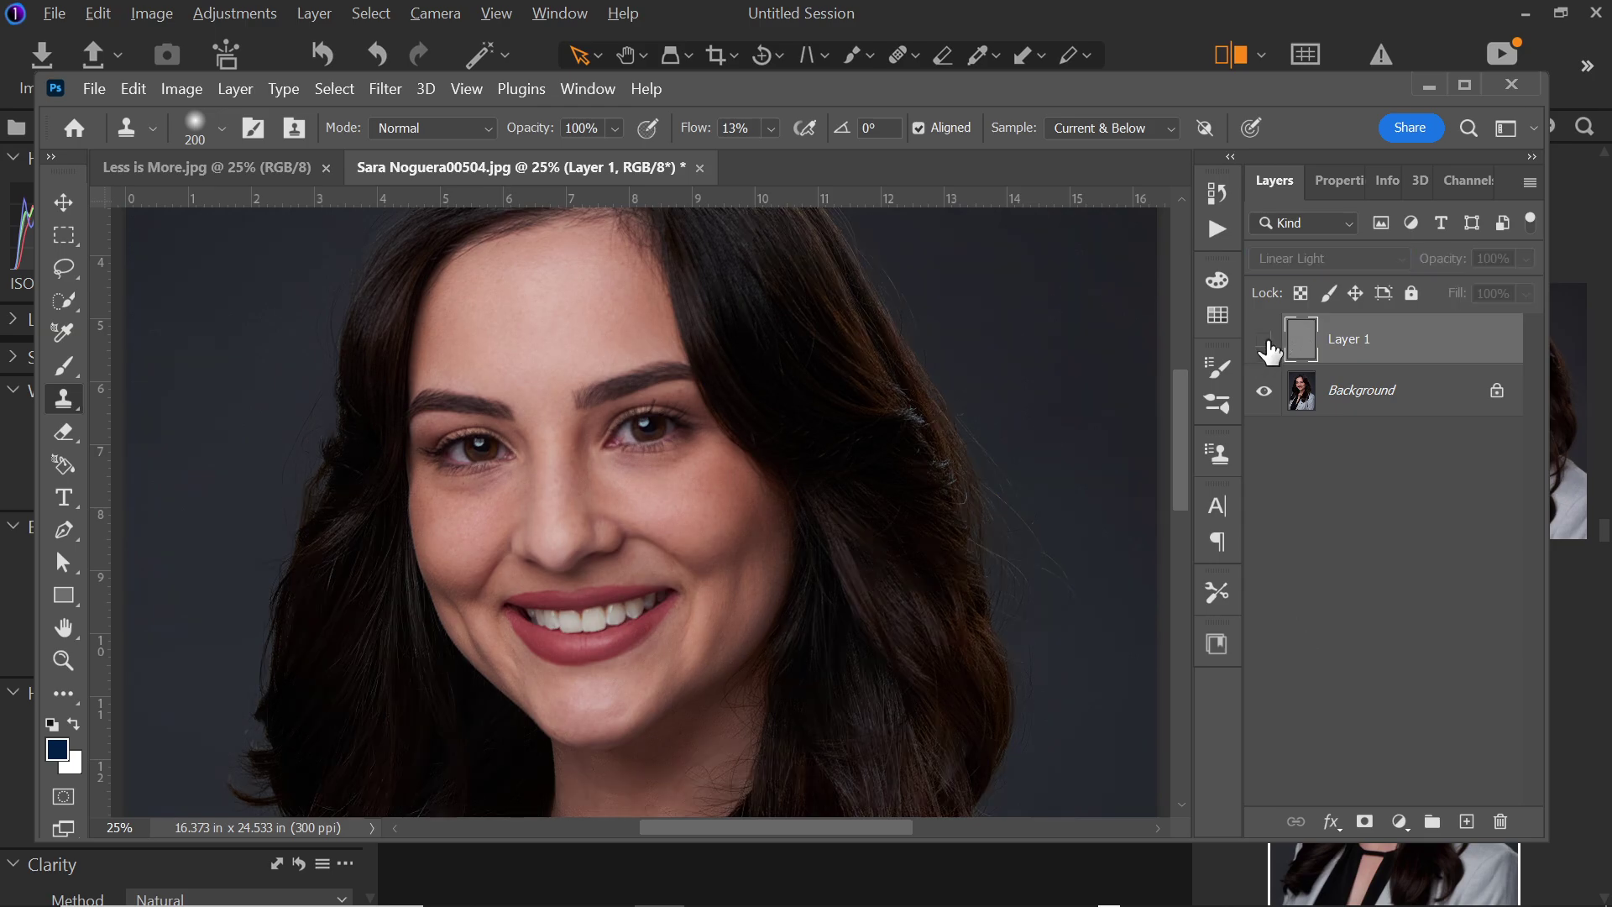
left_click(1267, 345)
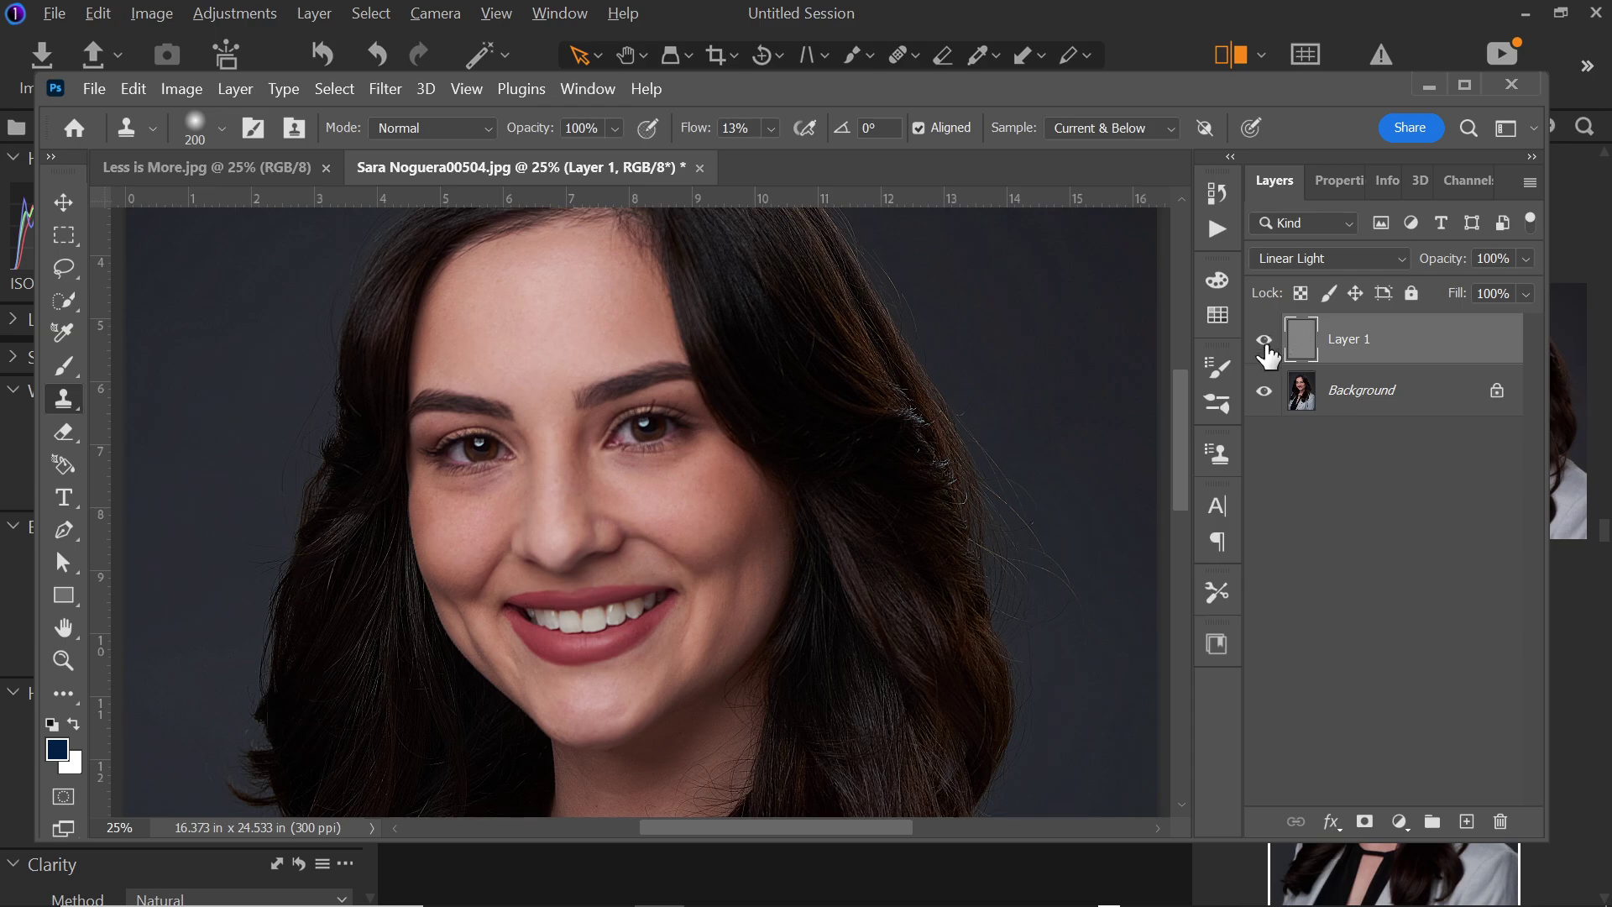
left_click(1266, 343)
left_click(1265, 342)
left_click(1265, 341)
left_click(1266, 340)
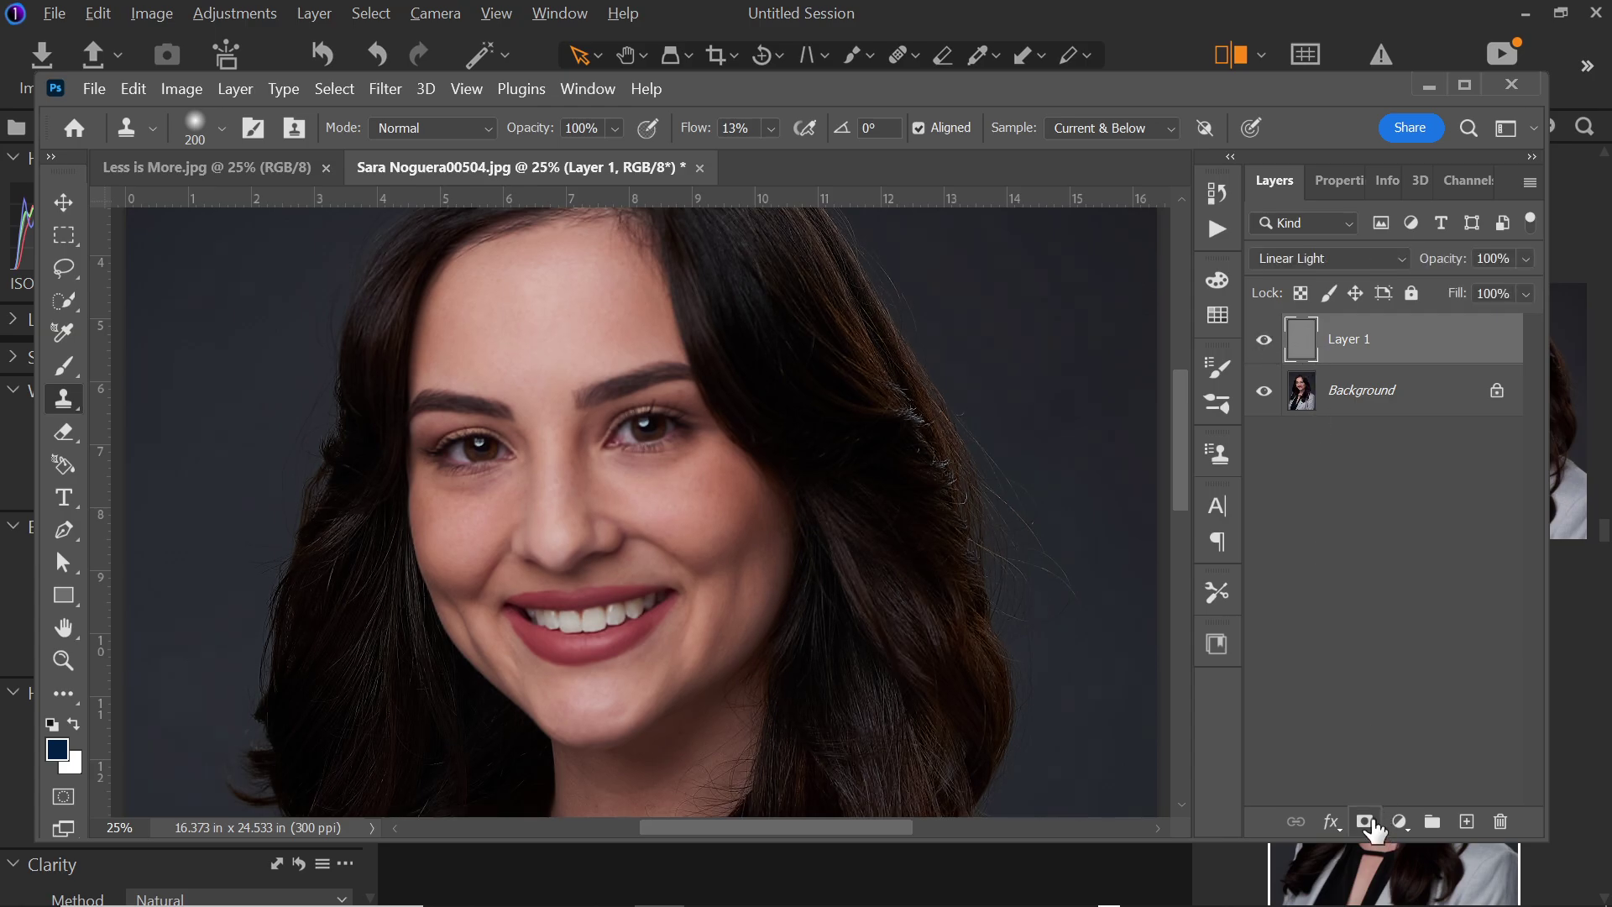
Step: Add a layer mask to Layer 1 and invert it to black
left_click(1371, 827)
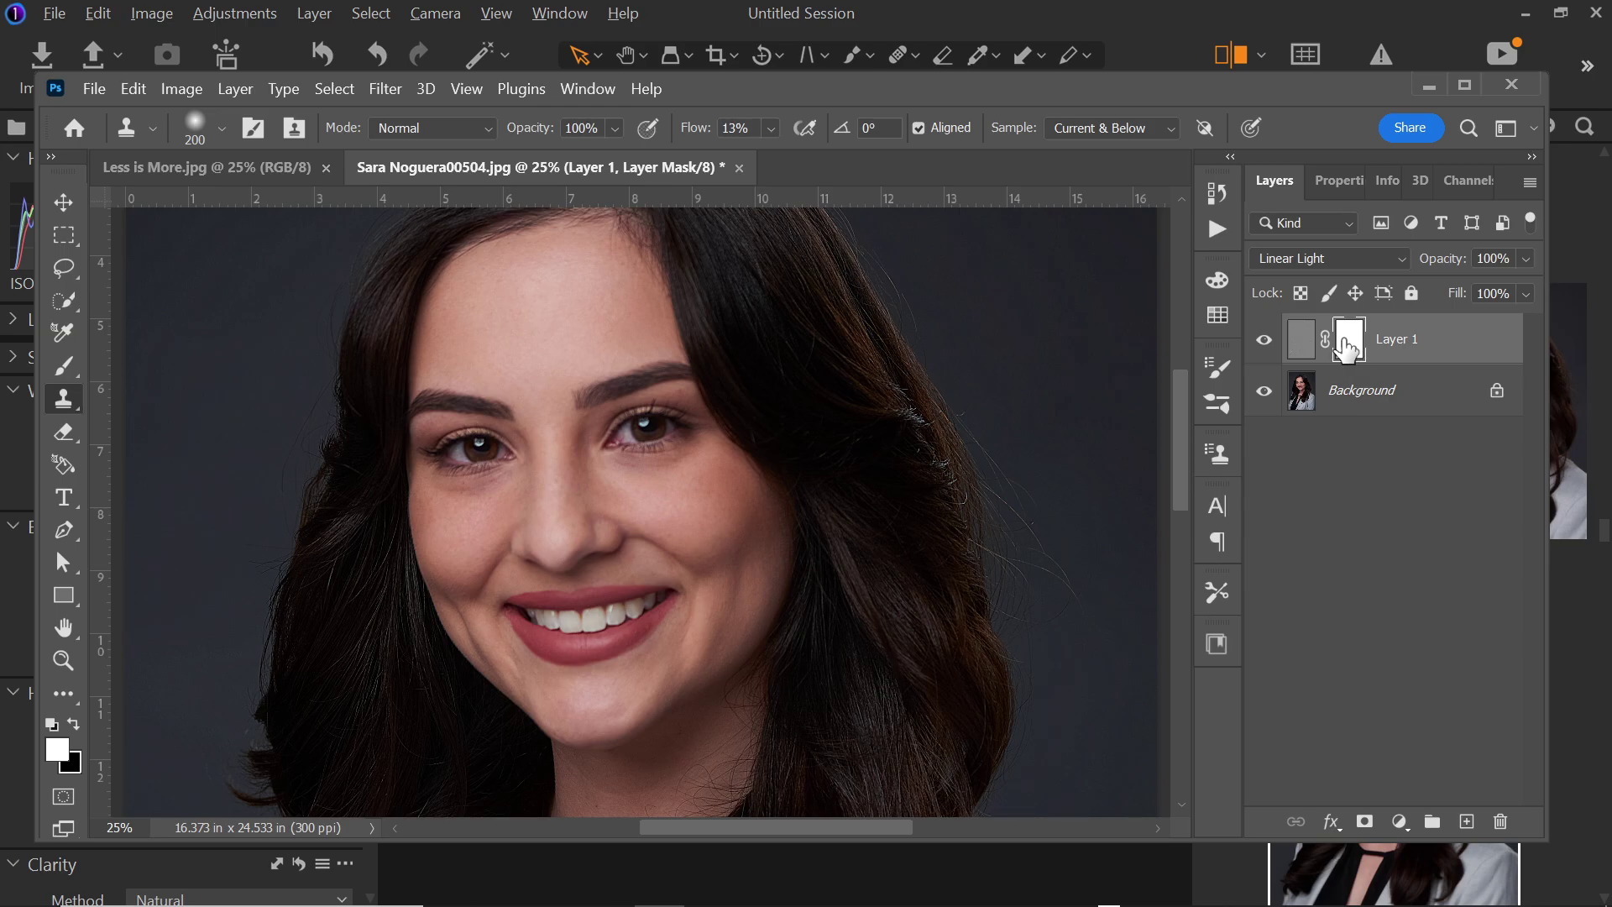
key("ctrl+i")
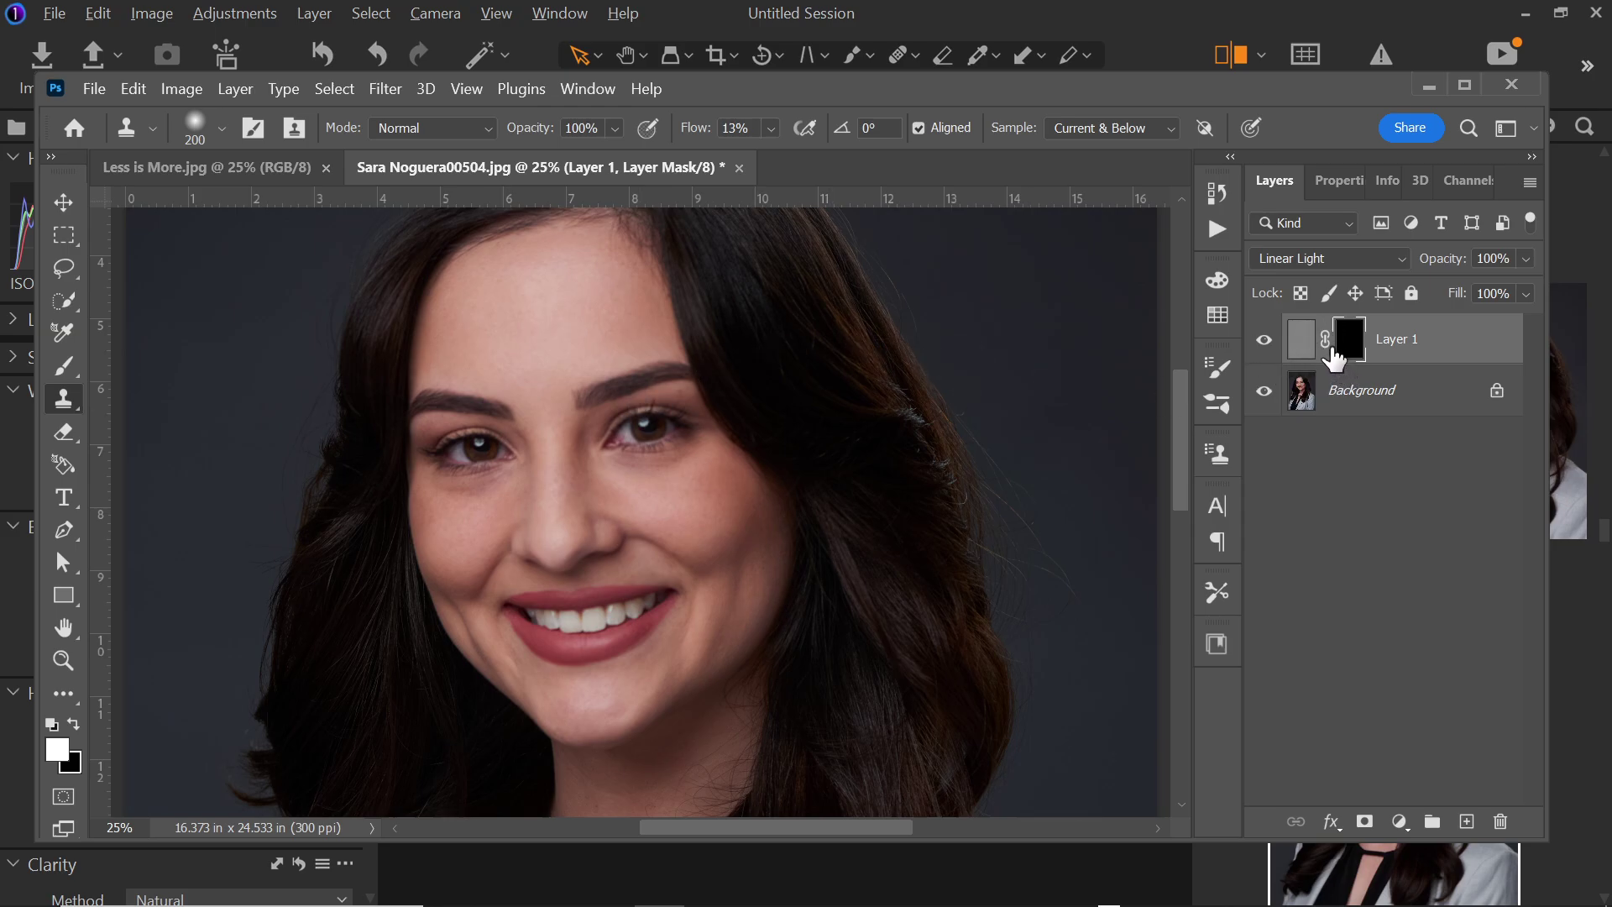
key("ctrl+i")
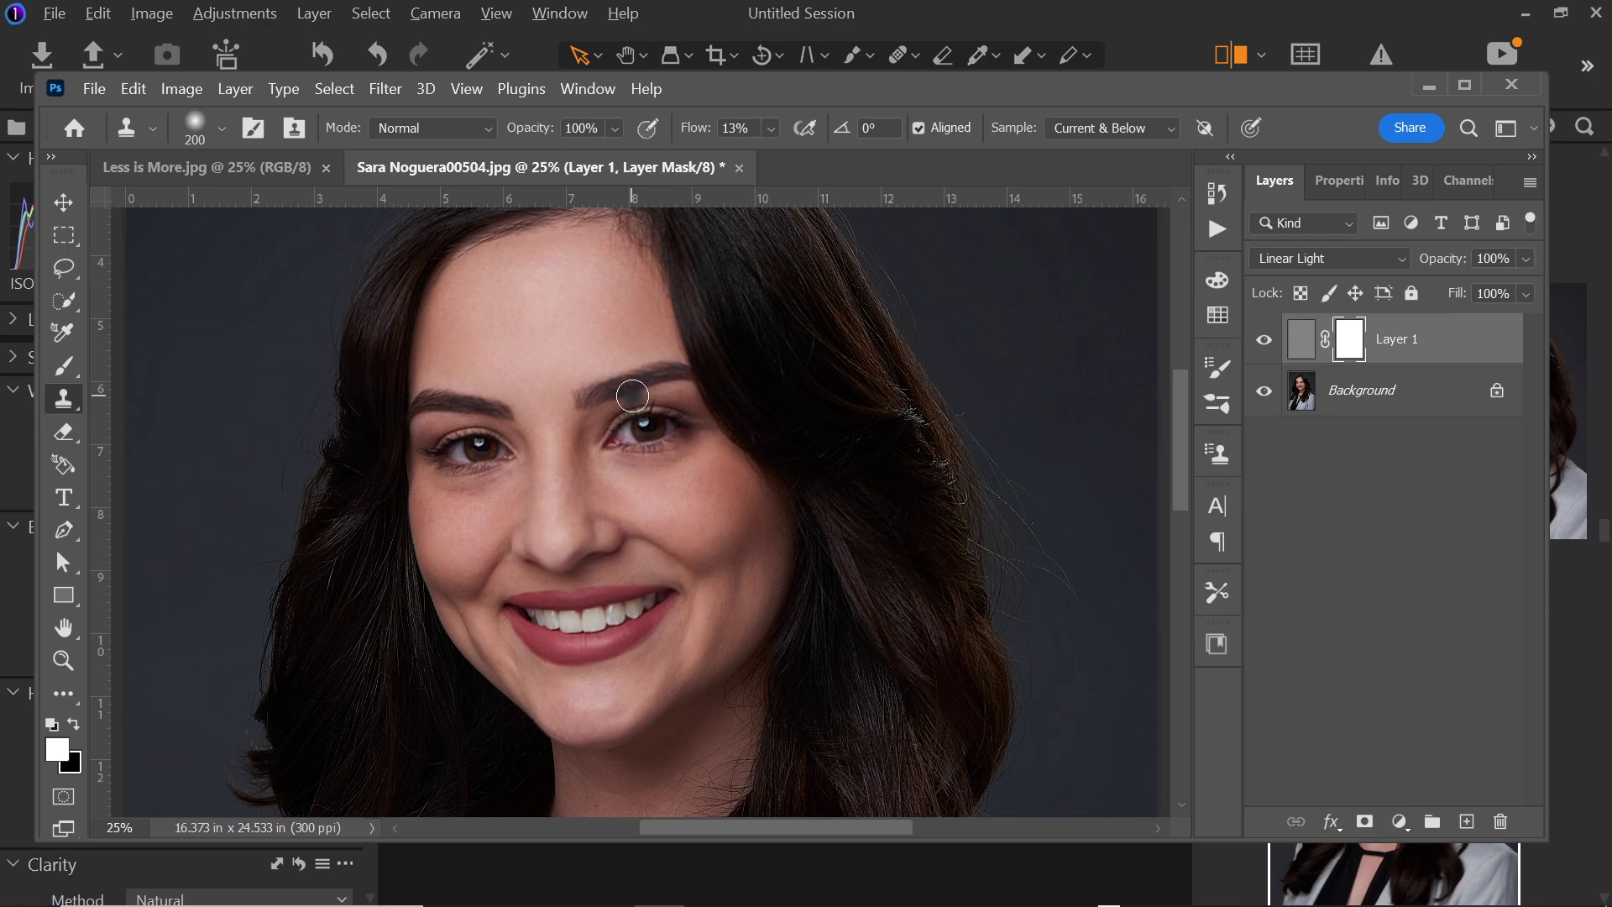
key("ctrl+i")
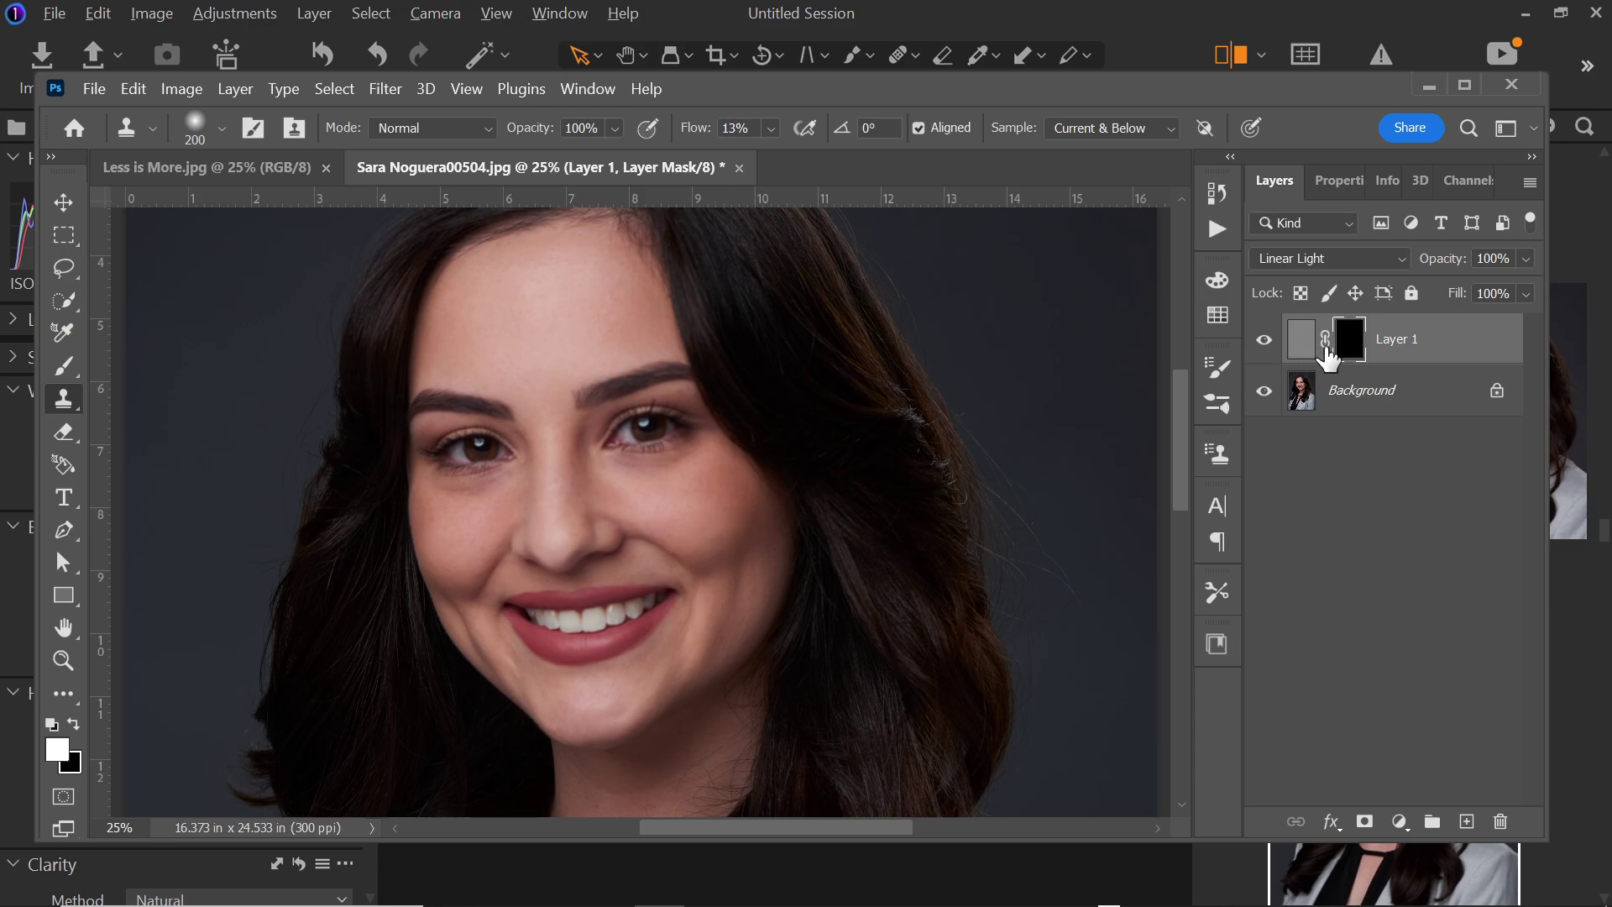
Step: Paint white over the face on Layer 1's mask with an 1100-pixel soft brush at 38% flow
left_click(64, 366)
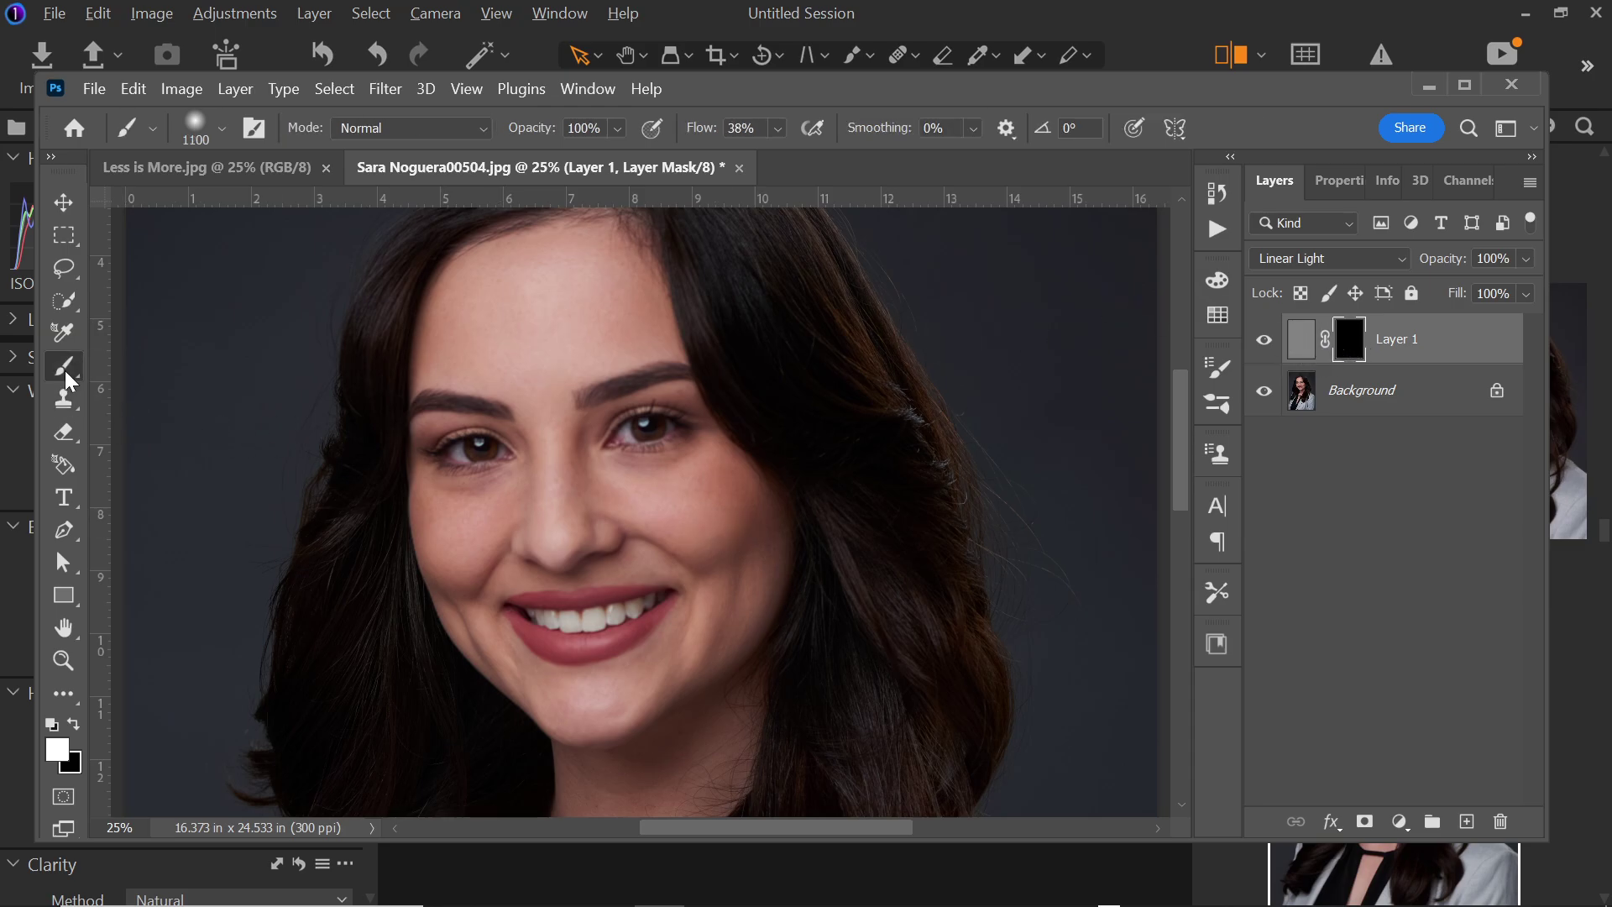
left_click(63, 752)
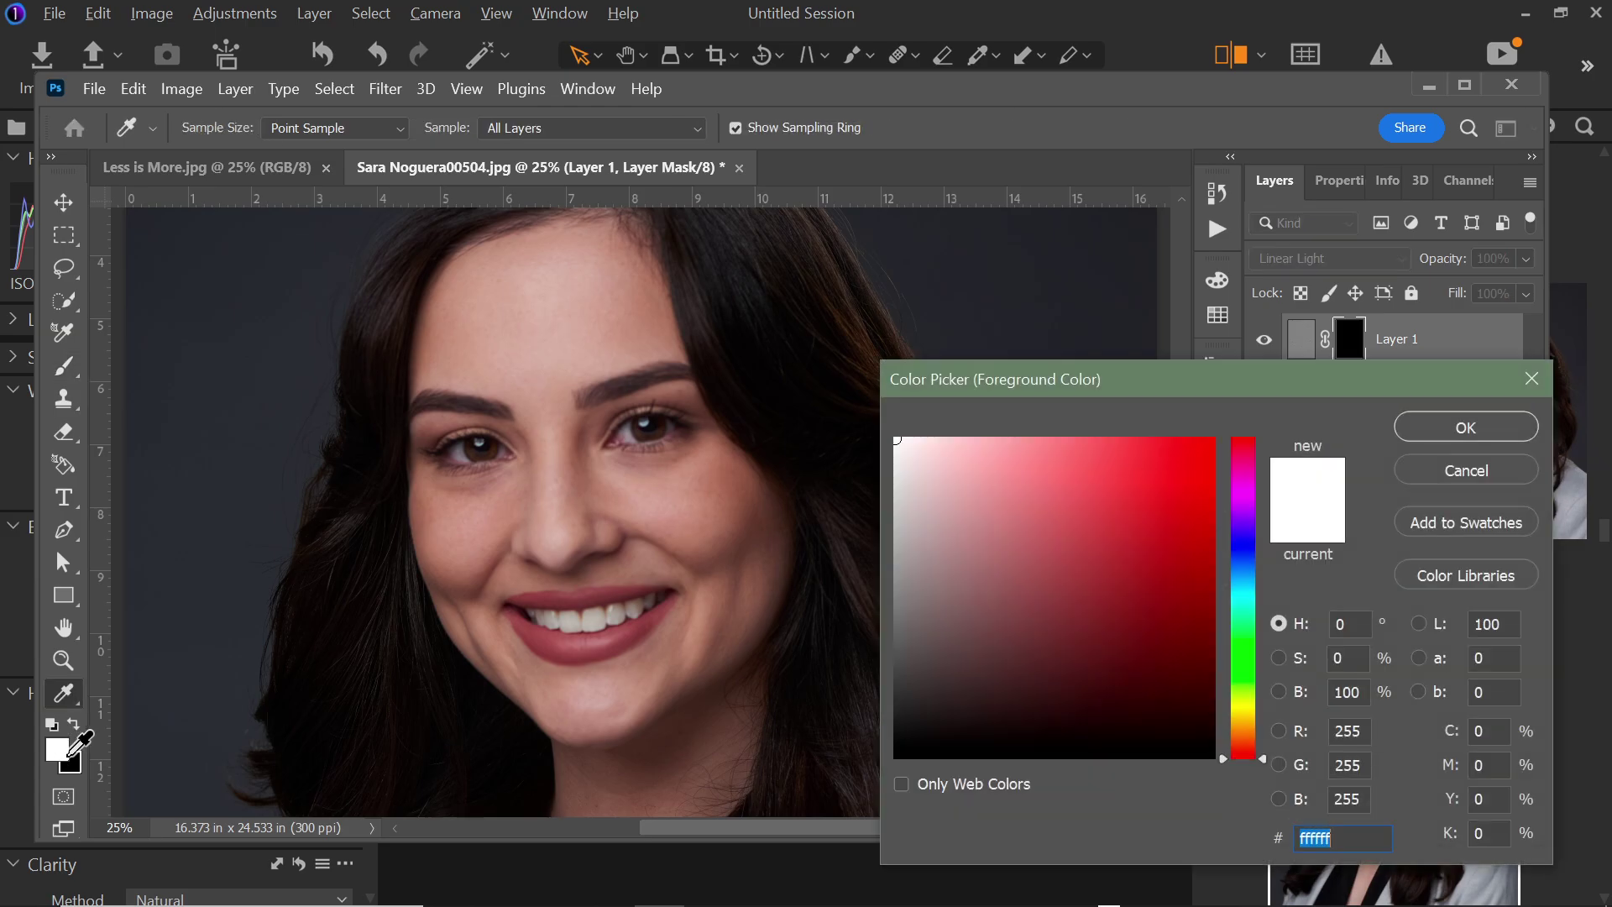
left_click(1440, 435)
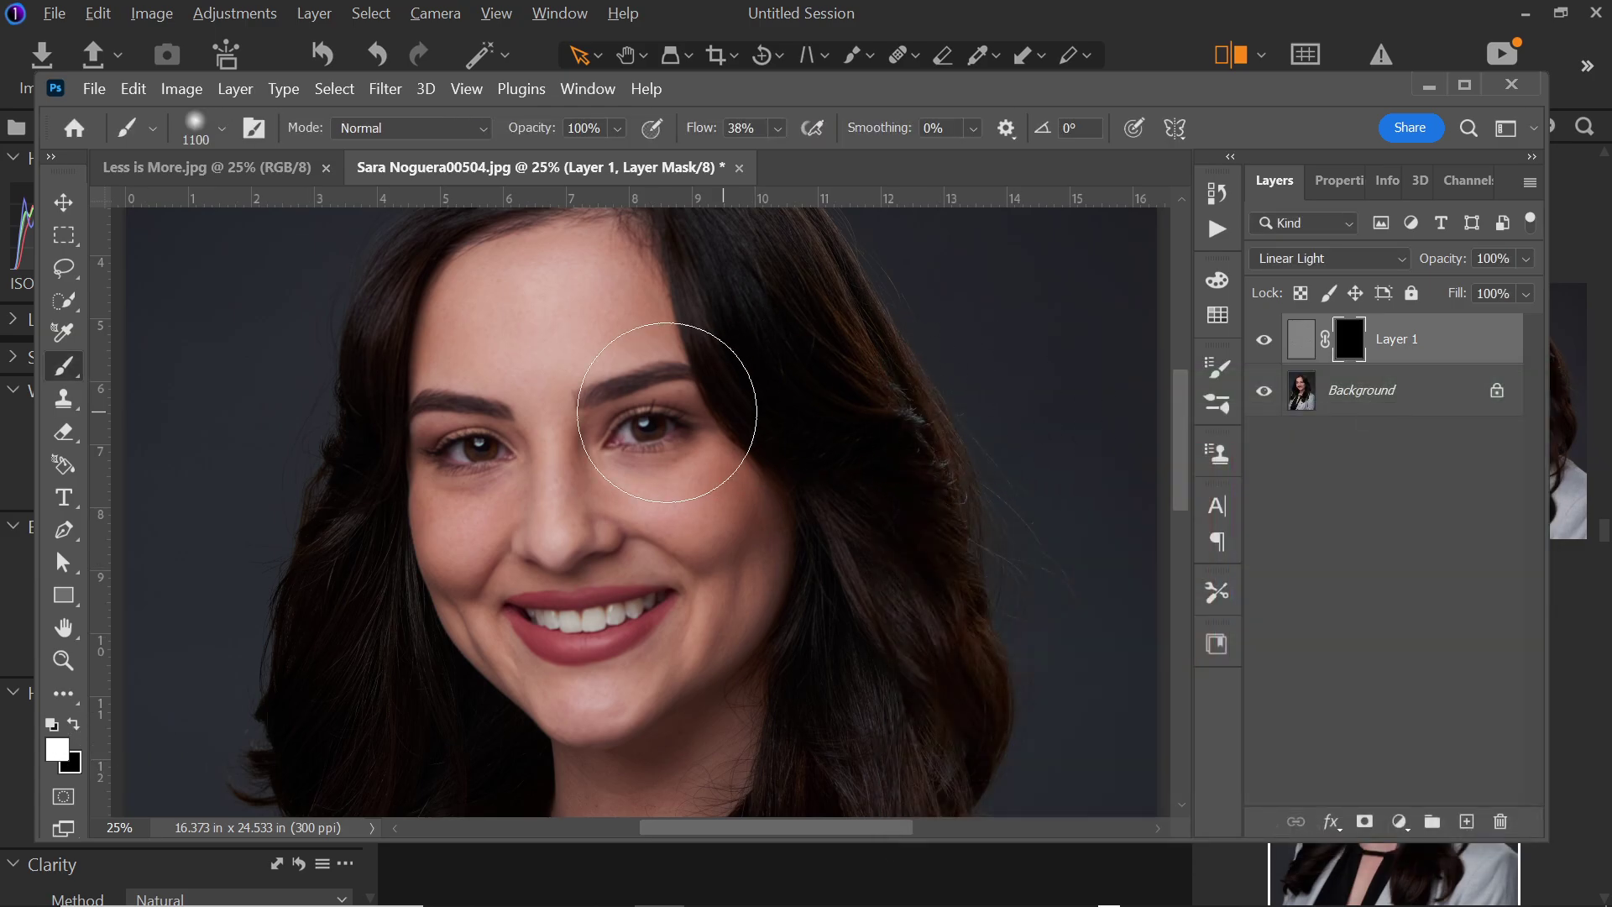
double_click(1348, 343)
left_click(1273, 181)
mouse_move(552, 456)
left_mouse_down()
mouse_move(545, 412)
mouse_move(571, 520)
mouse_move(559, 587)
mouse_move(655, 610)
left_mouse_up()
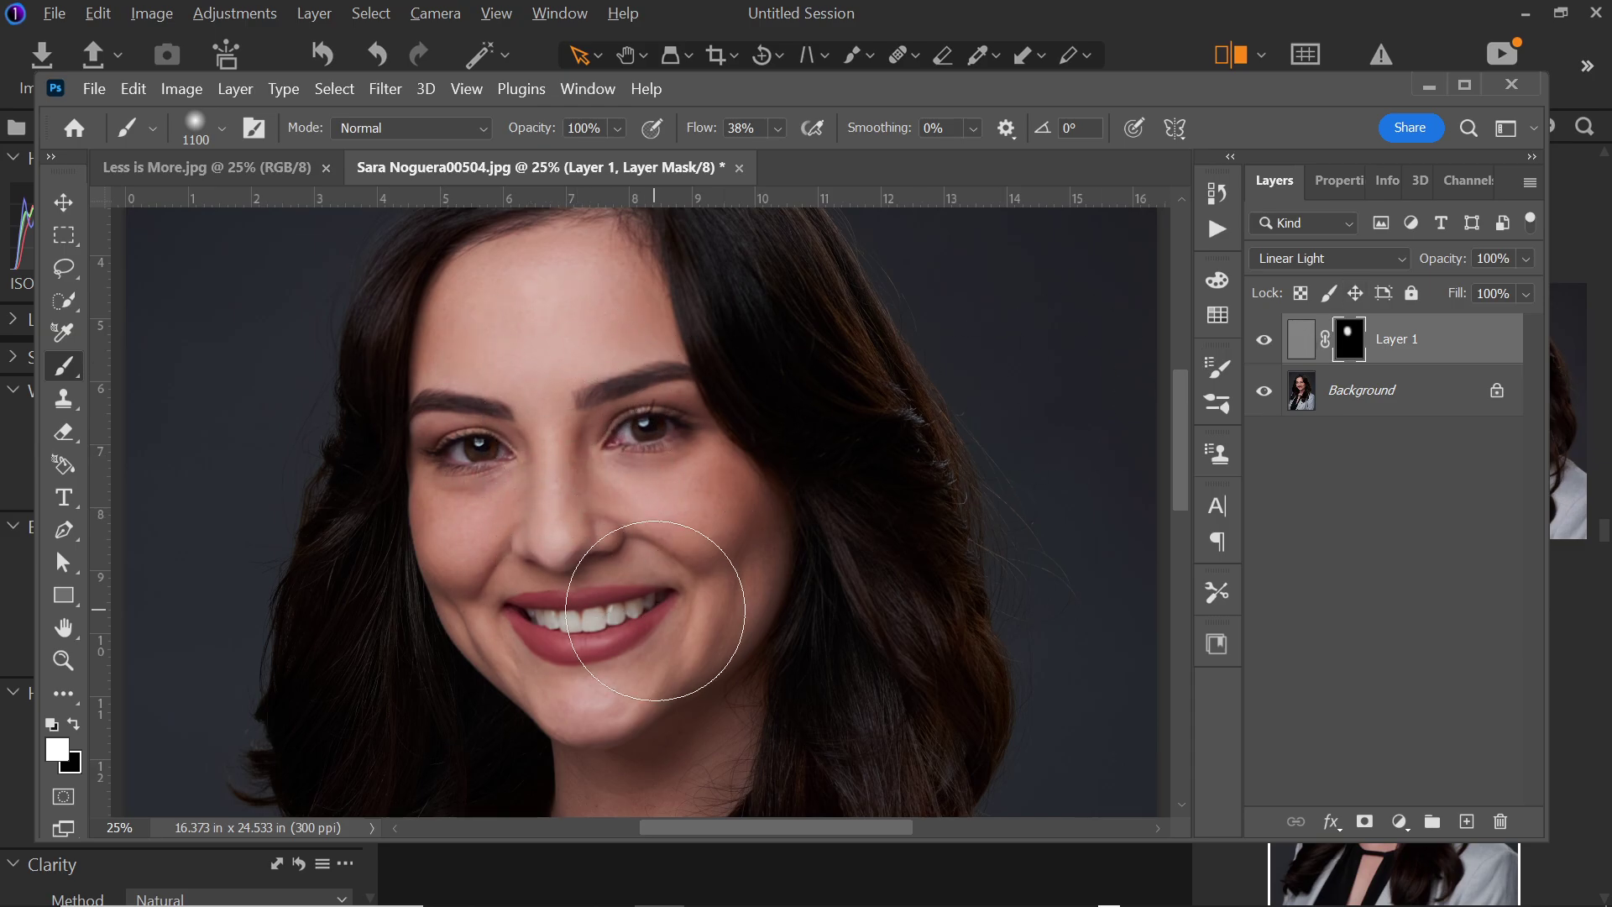
Step: Compare the face with the masked sharpening layer repeatedly hidden and shown, leaving the layer visible
left_click(1265, 341)
left_click(1265, 345)
left_click(1266, 344)
left_click(1265, 344)
left_click(1265, 344)
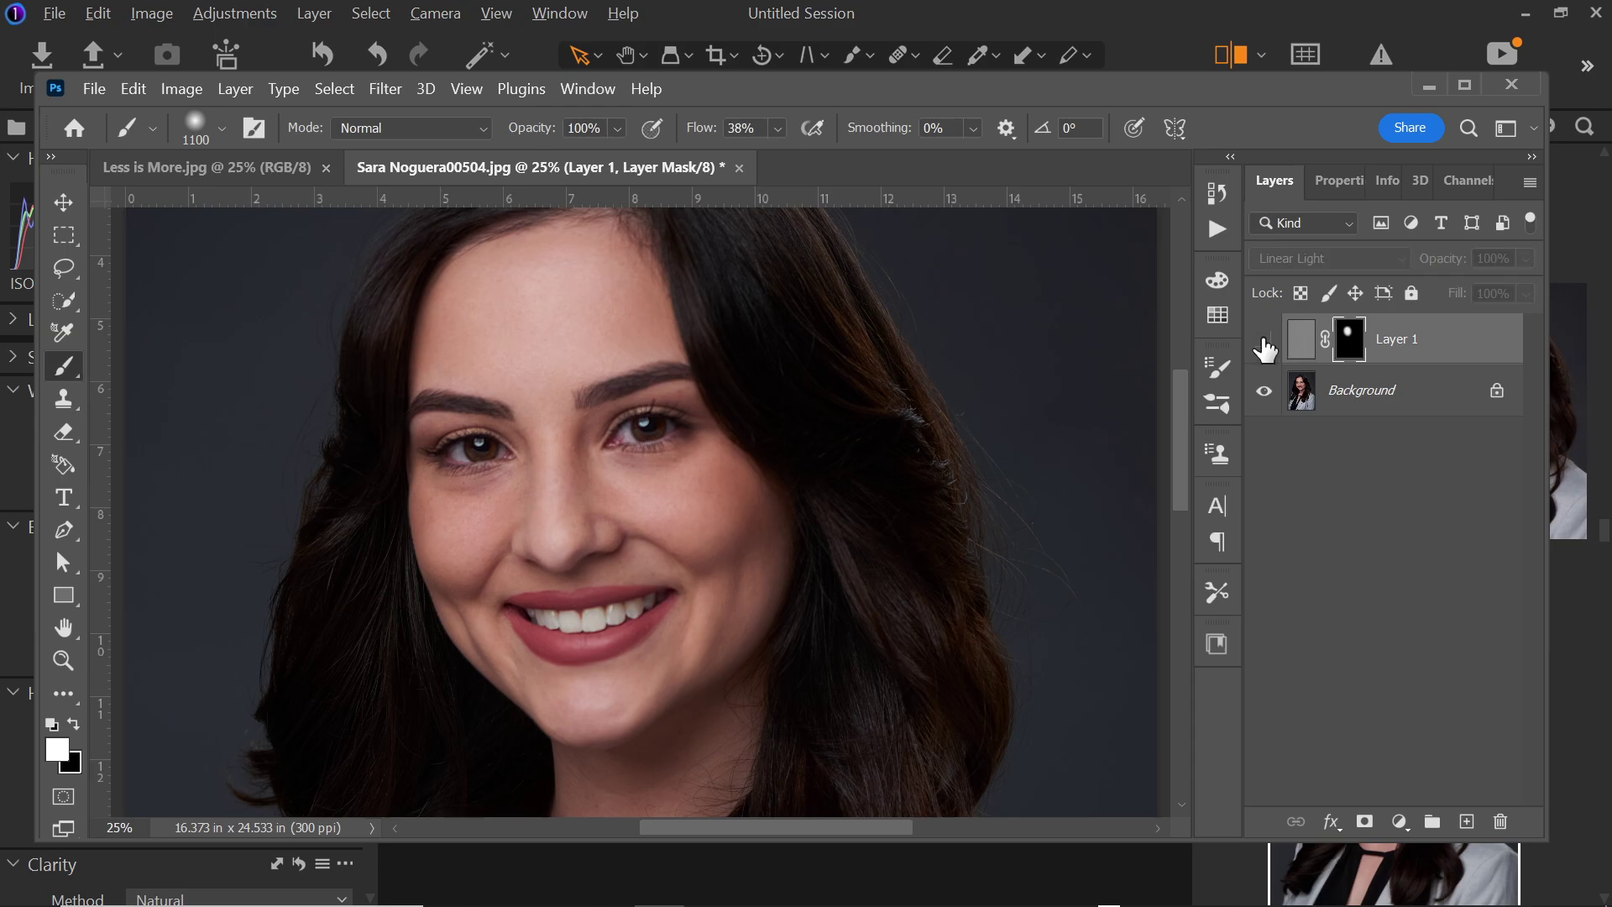
left_click(1265, 344)
left_click(1265, 344)
left_click(1265, 344)
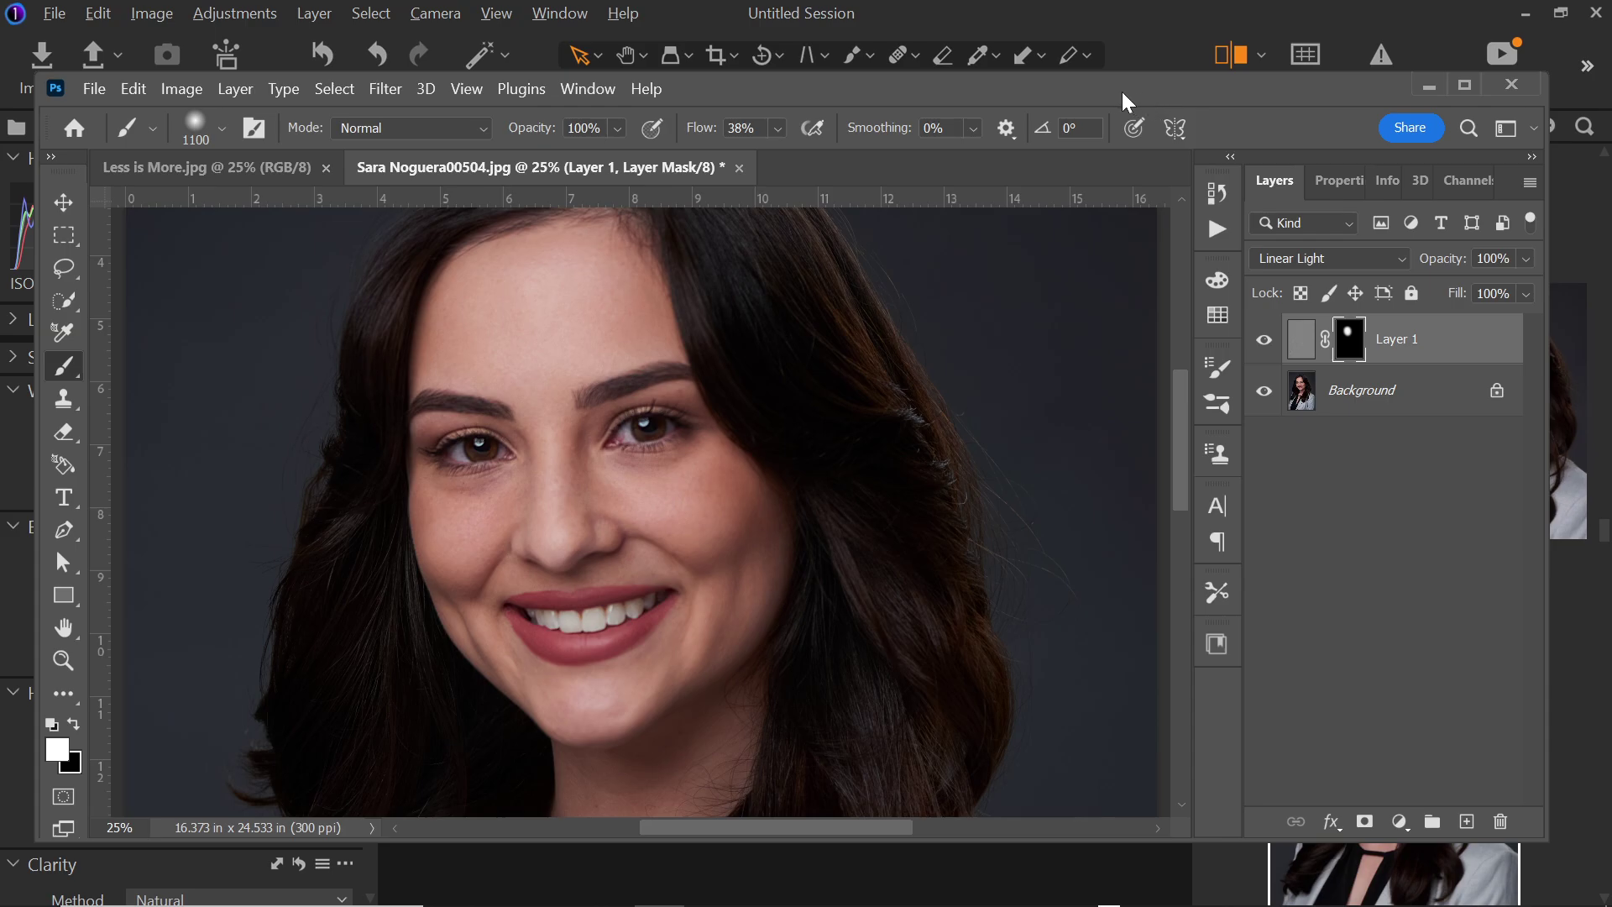
left_click_drag(1122, 94, 1143, 68)
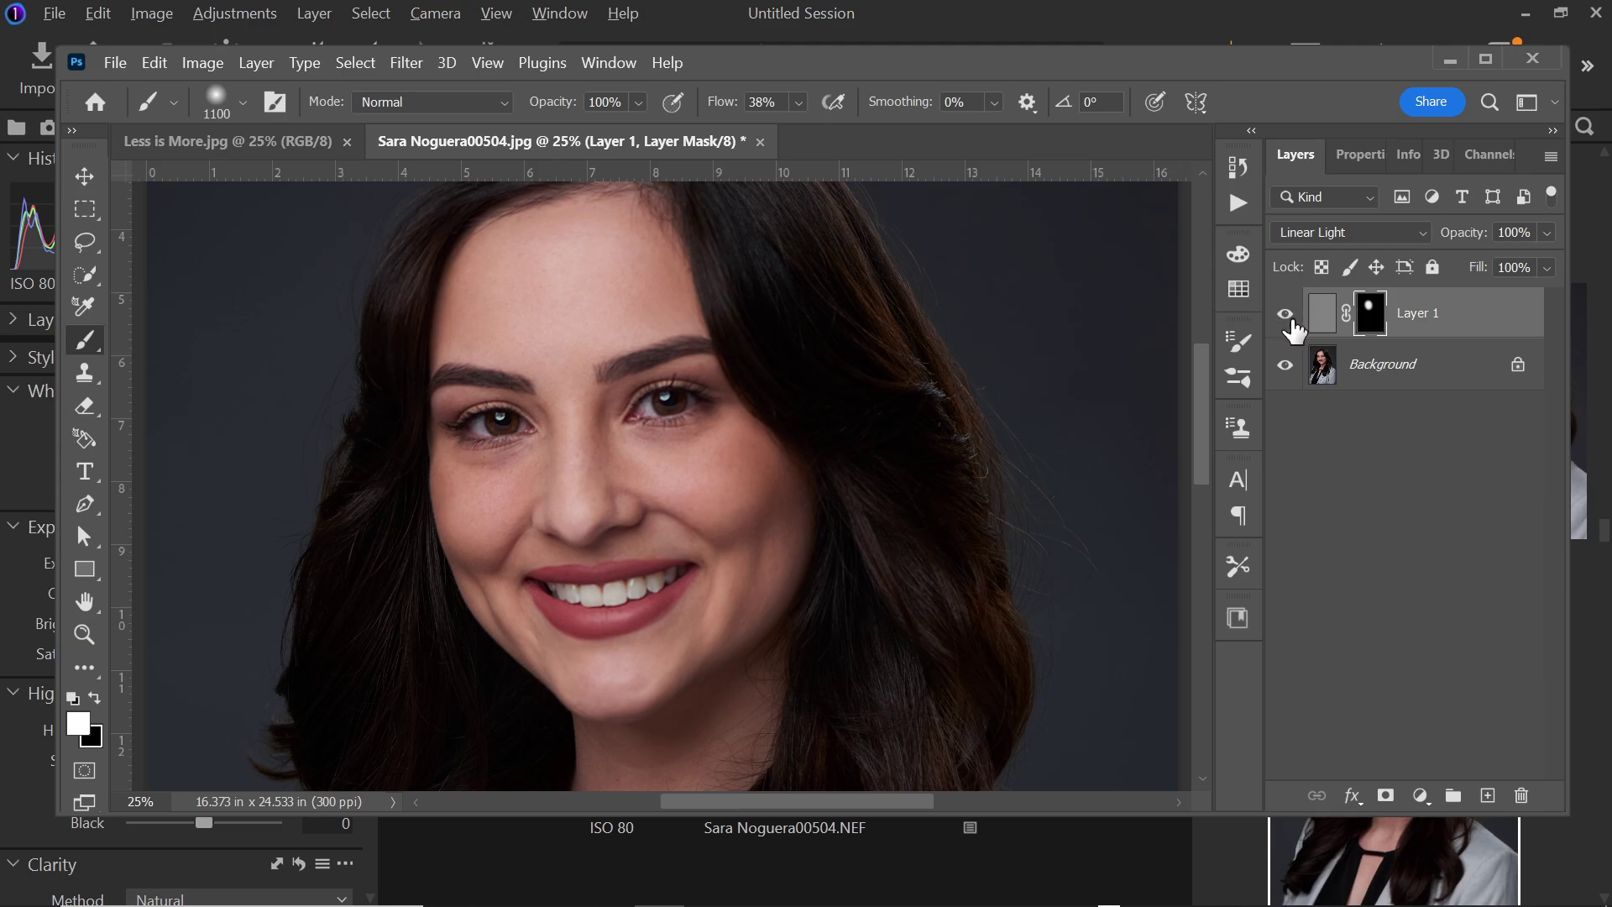
left_click(1288, 324)
left_click(1289, 324)
left_click(1288, 323)
left_click(1288, 323)
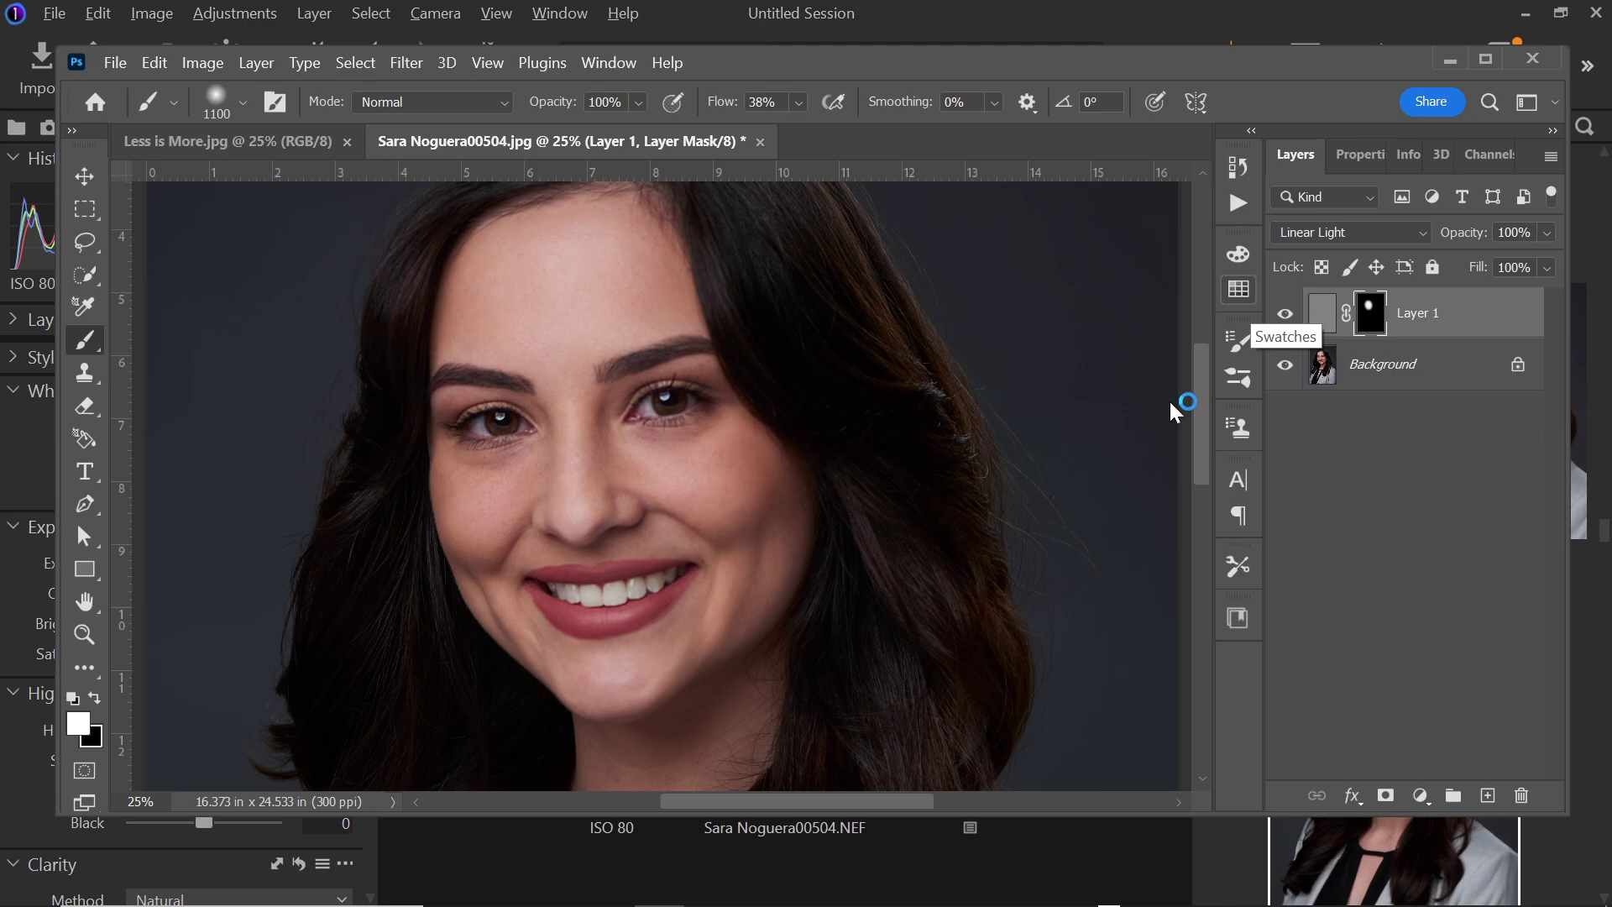
Step: Compare the face with the masked sharpening layer hidden and shown, and flatten the image into the background
left_click(1287, 312)
left_click(1287, 313)
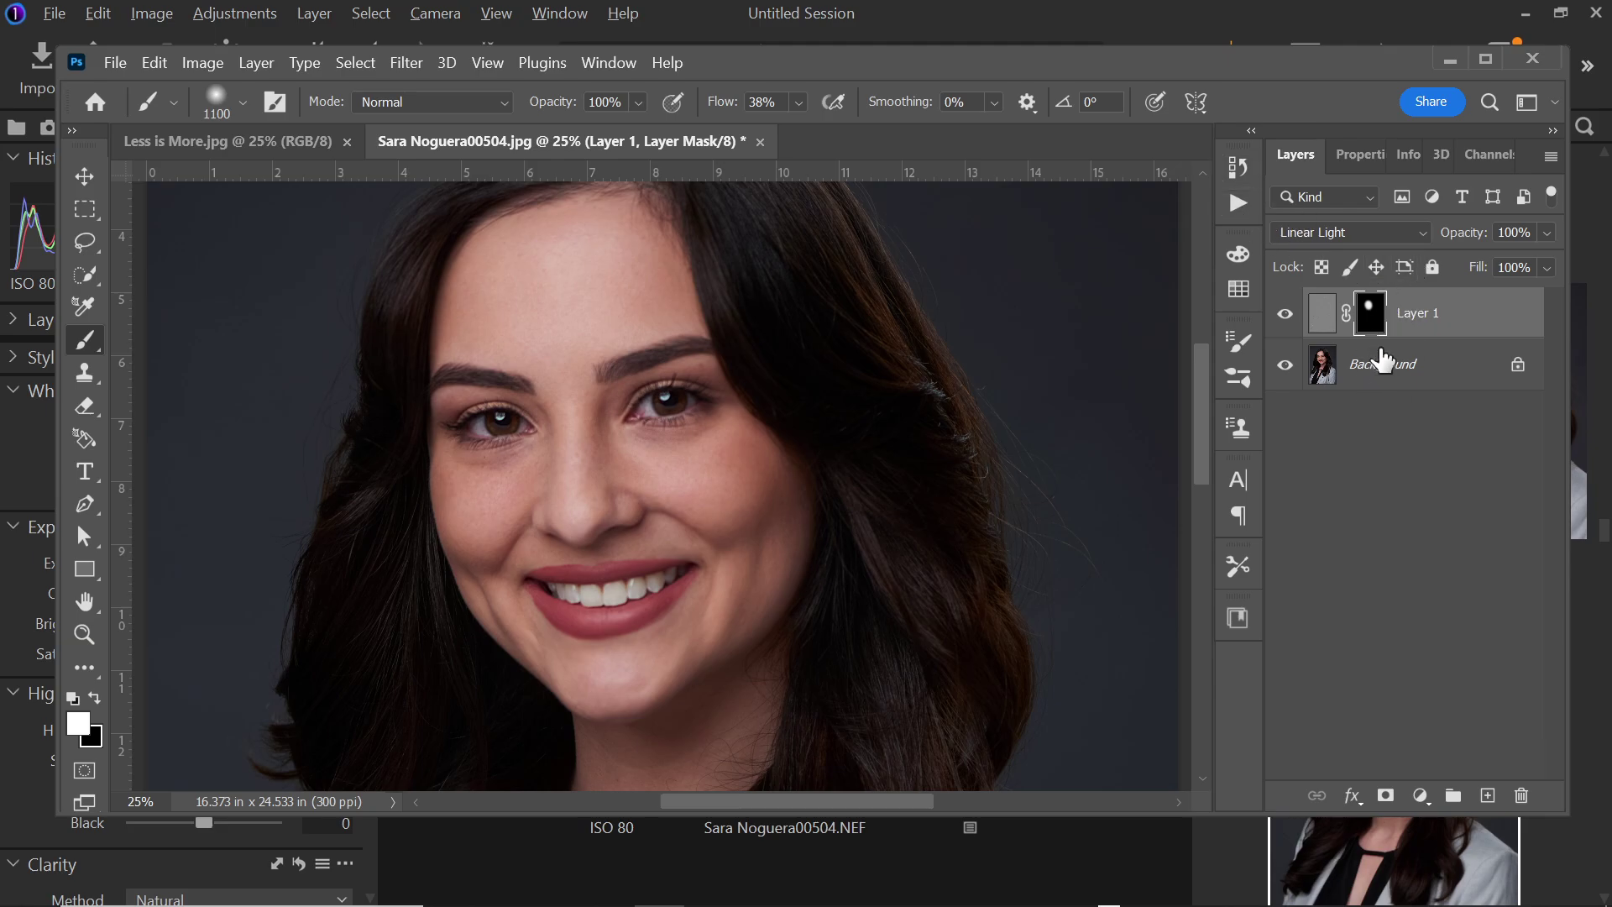
left_click(1553, 159)
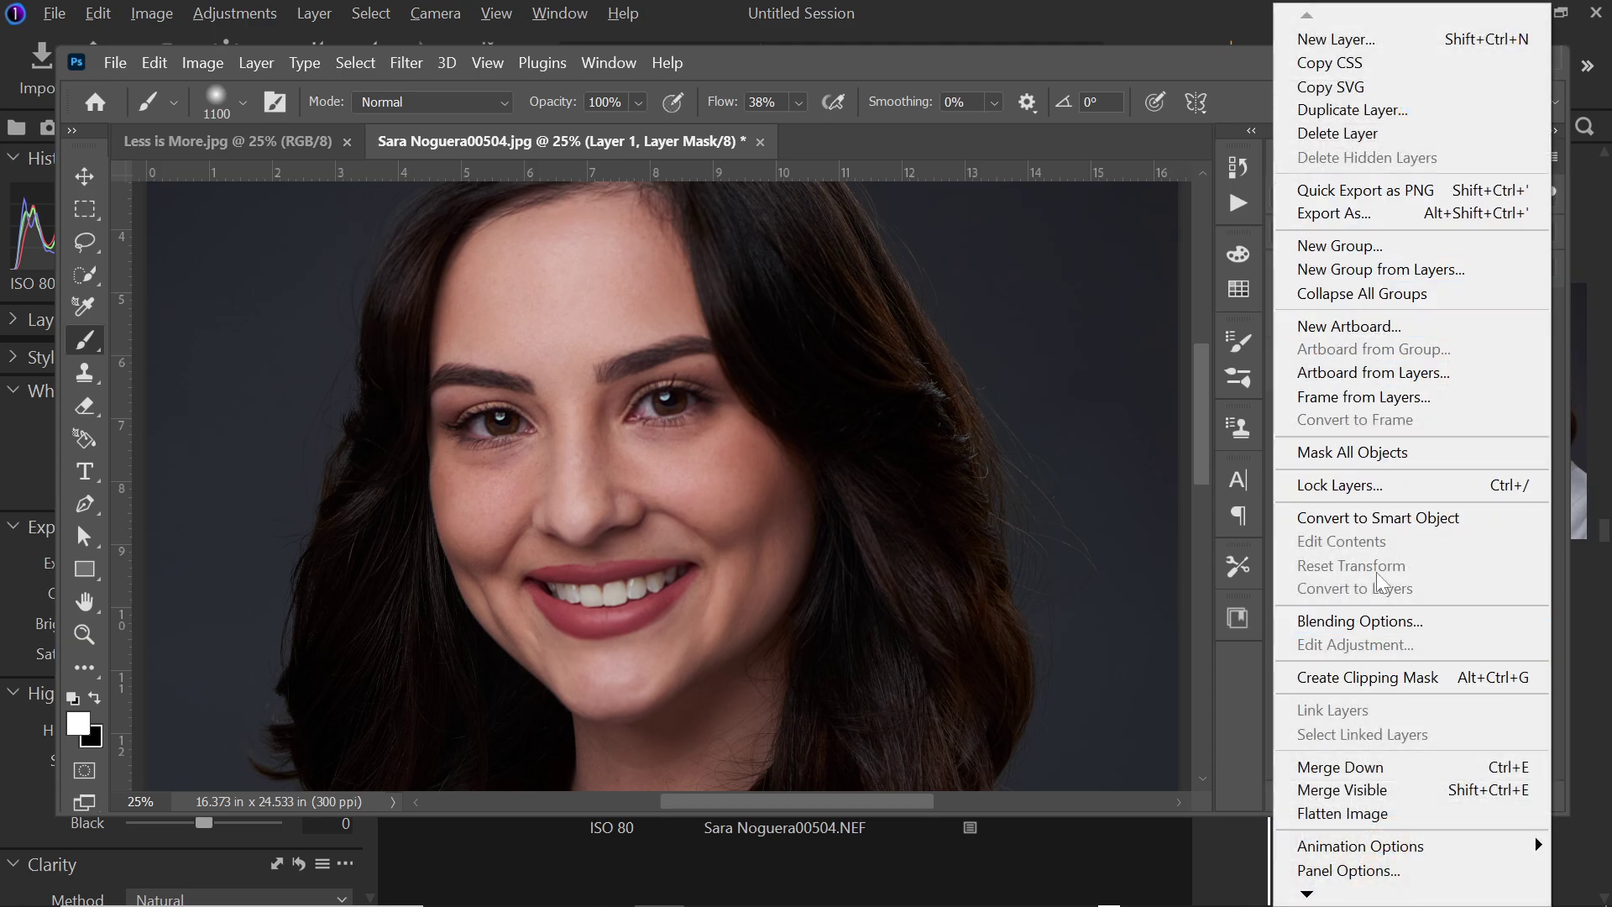
left_click(1395, 815)
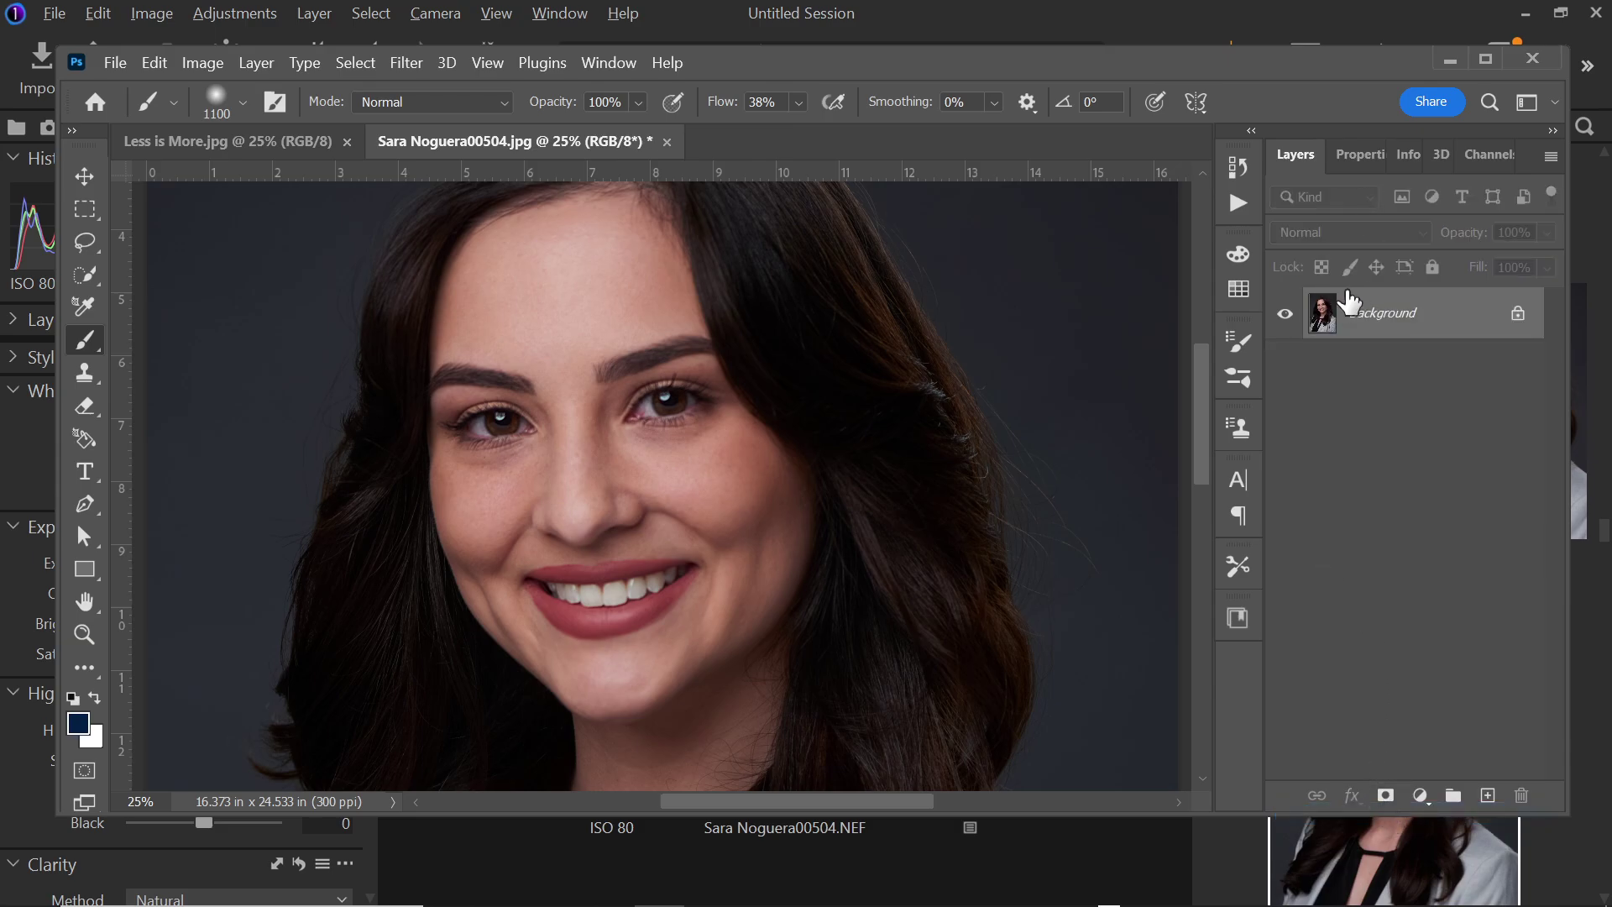
scroll(1202, 393, "up", 1)
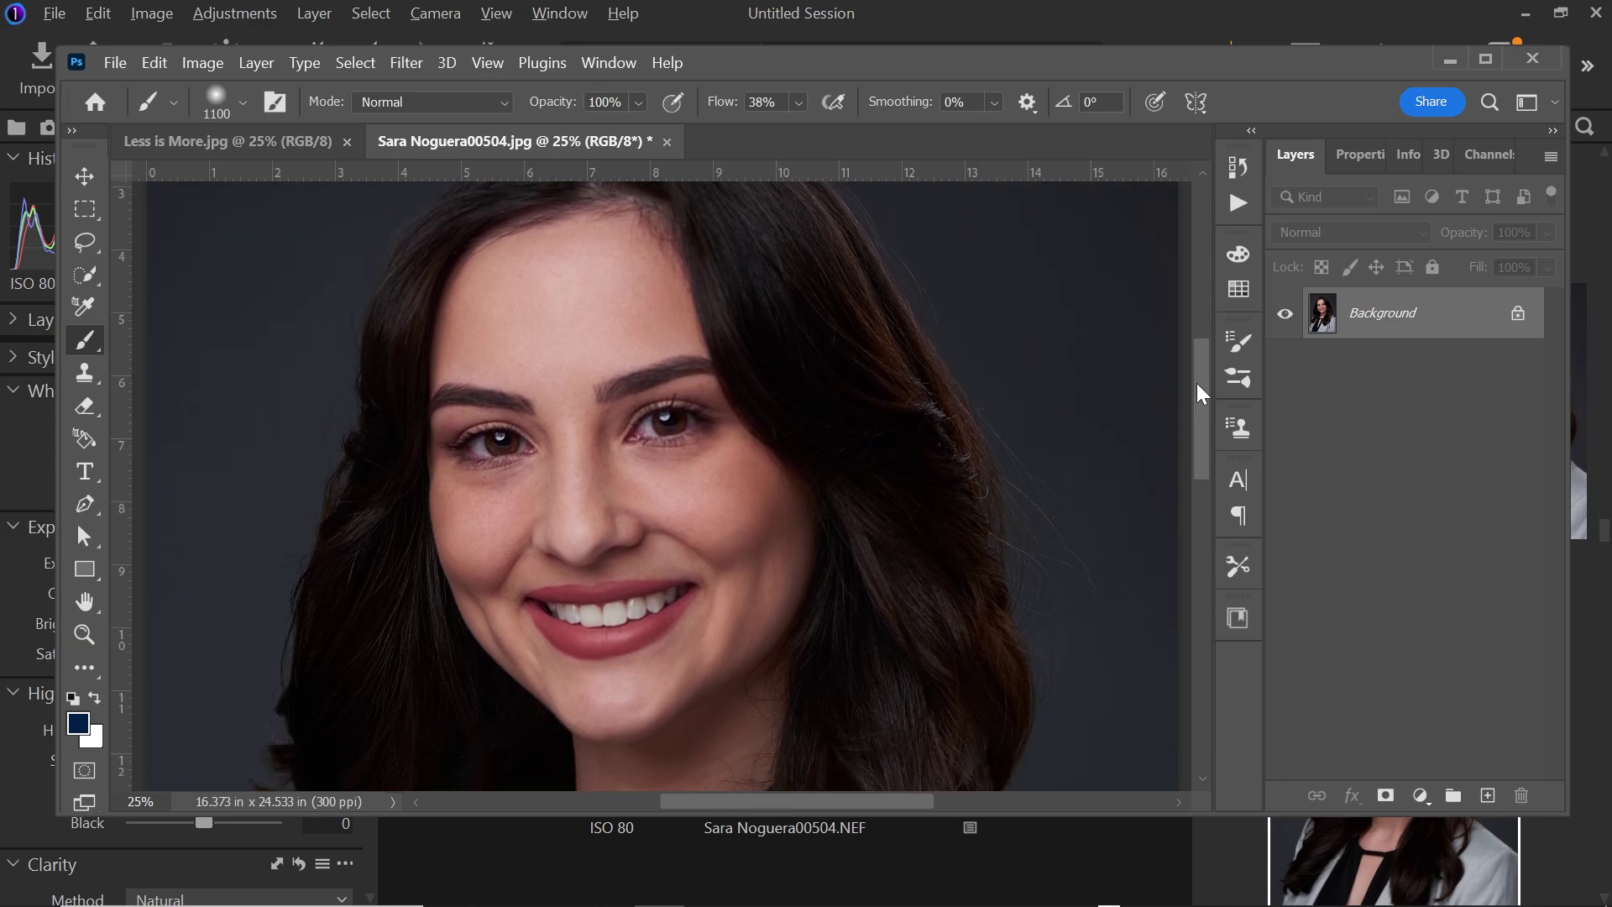
Step: Maximize the editing window and examine the flattened portrait from head to shoulders at 16.67% and 25% zoom
left_click(1485, 60)
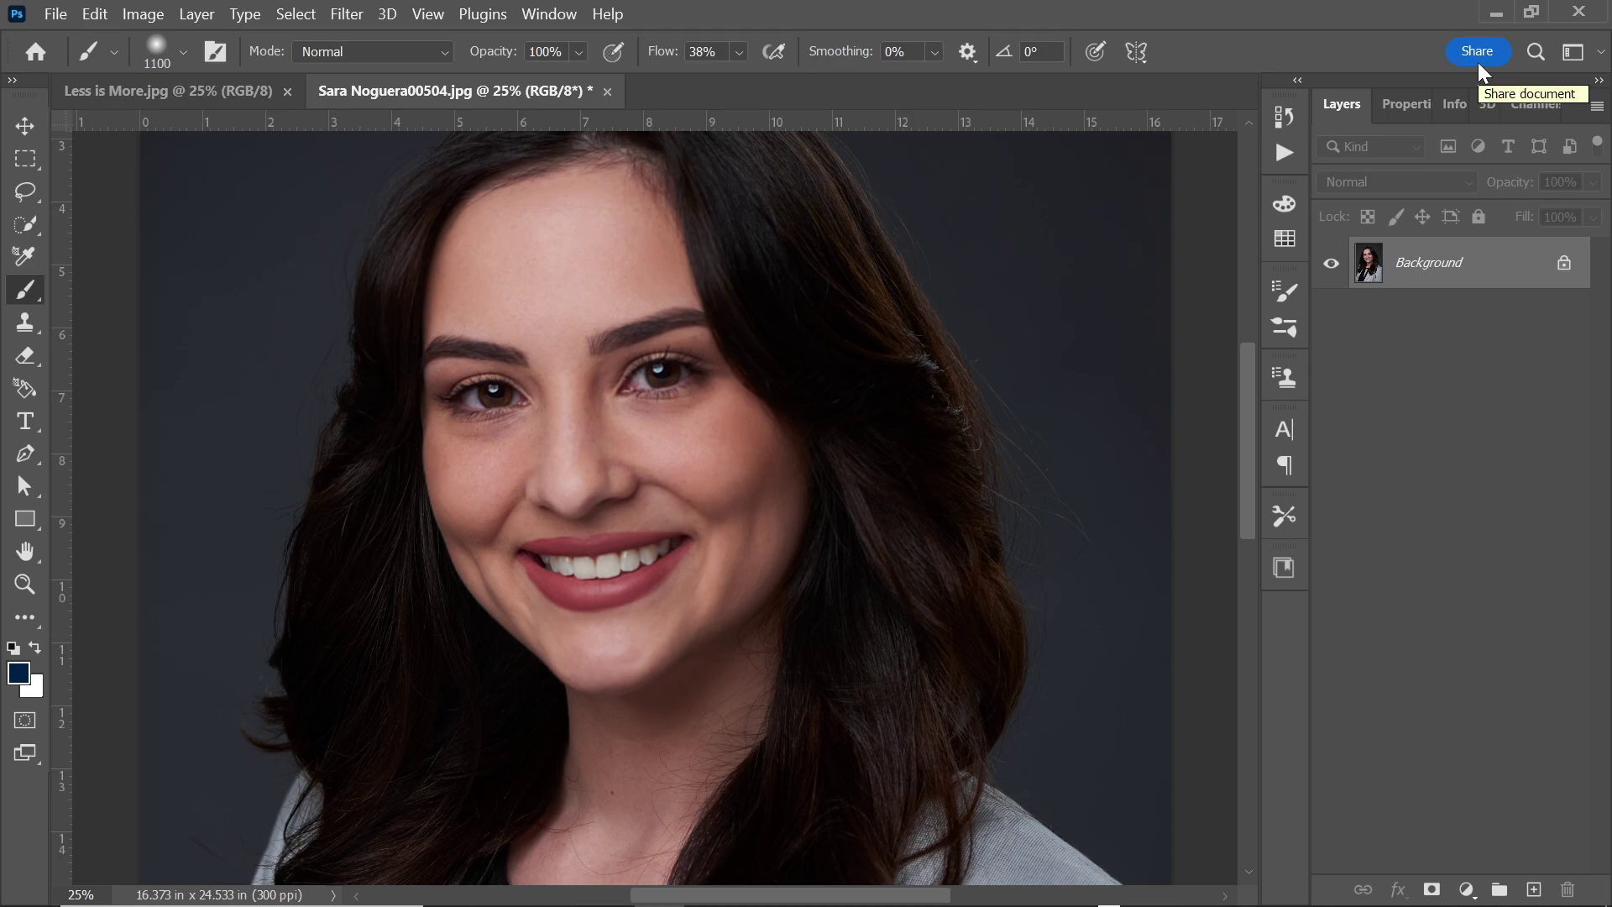
key("ctrl+minus")
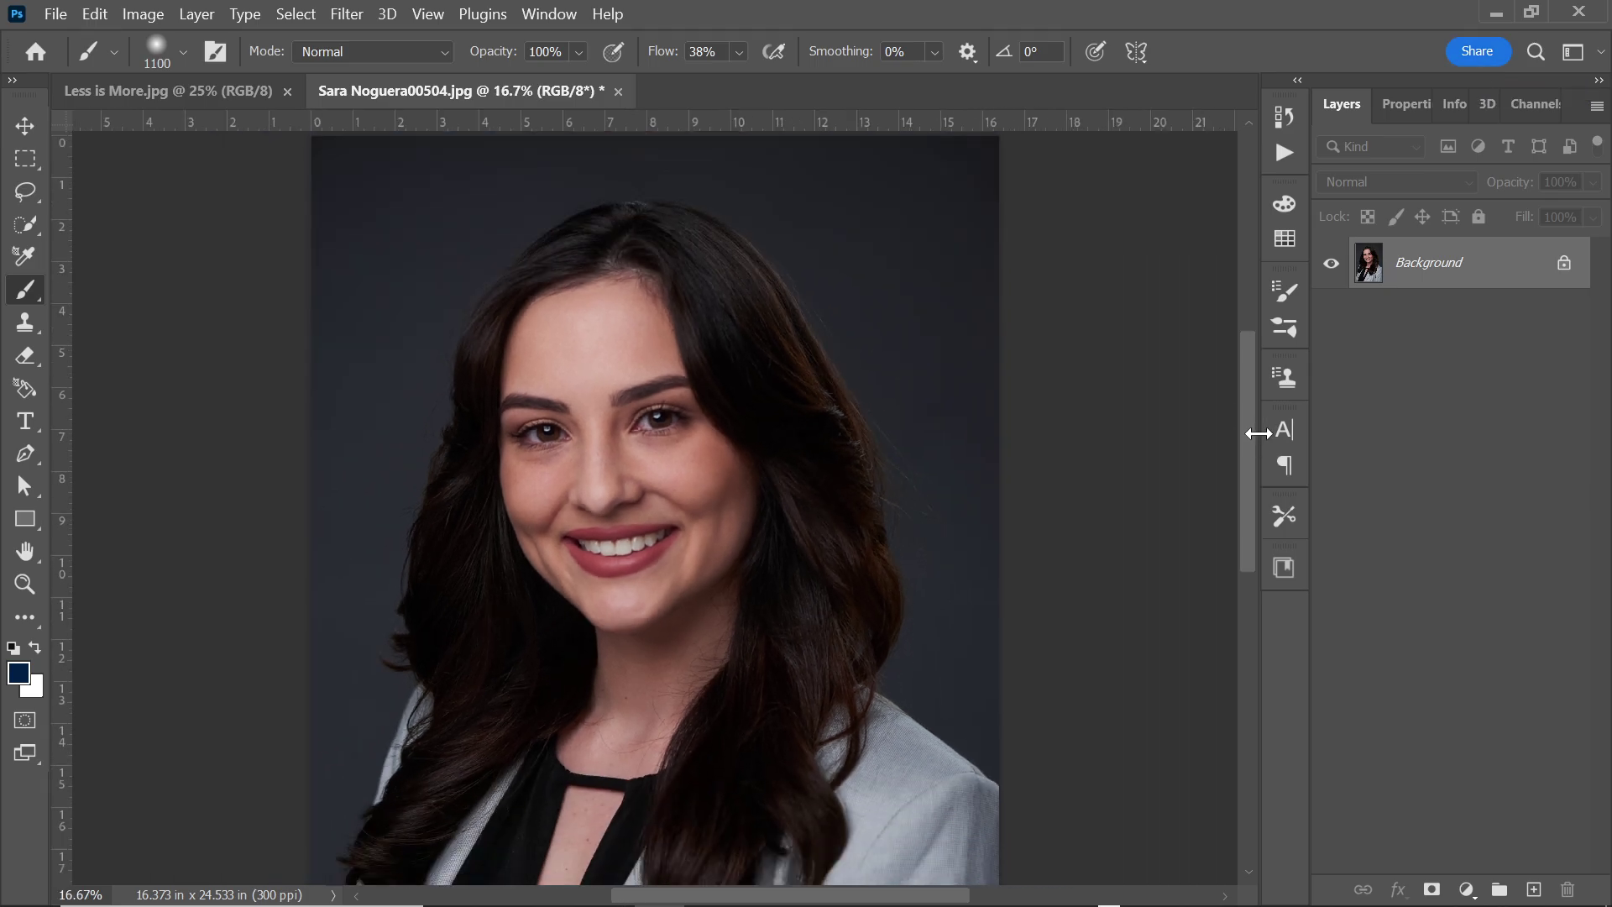
scroll(1252, 439, "up", 2)
scroll(1252, 440, "down", 2)
key("ctrl+plus")
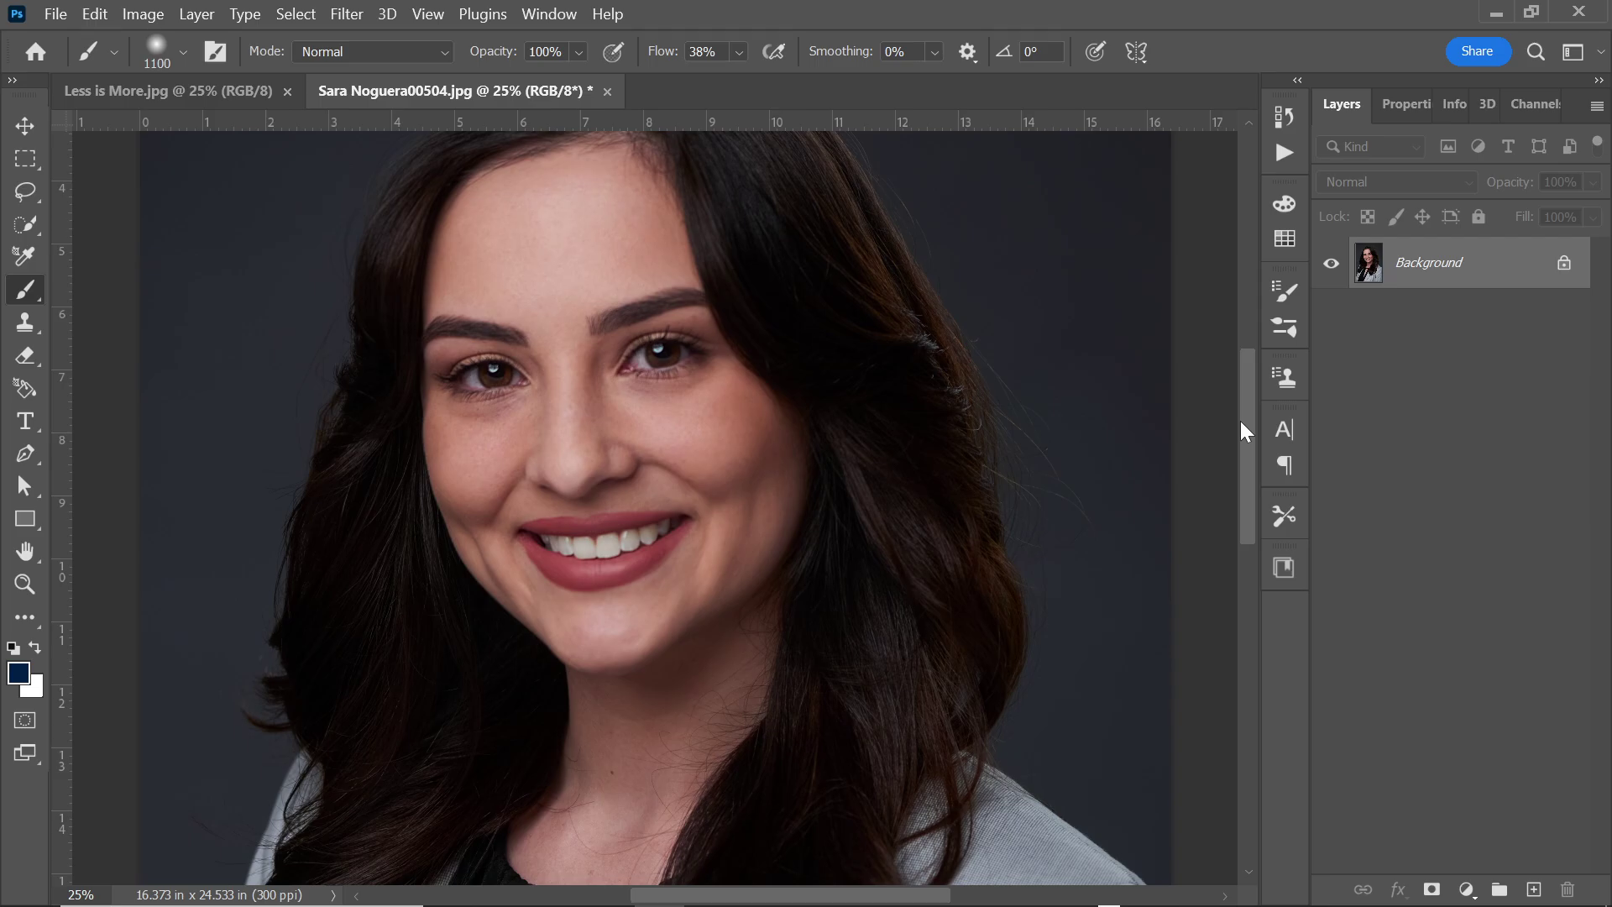
mouse_move(1247, 414)
left_mouse_down()
mouse_move(1246, 390)
mouse_move(1247, 407)
left_mouse_up()
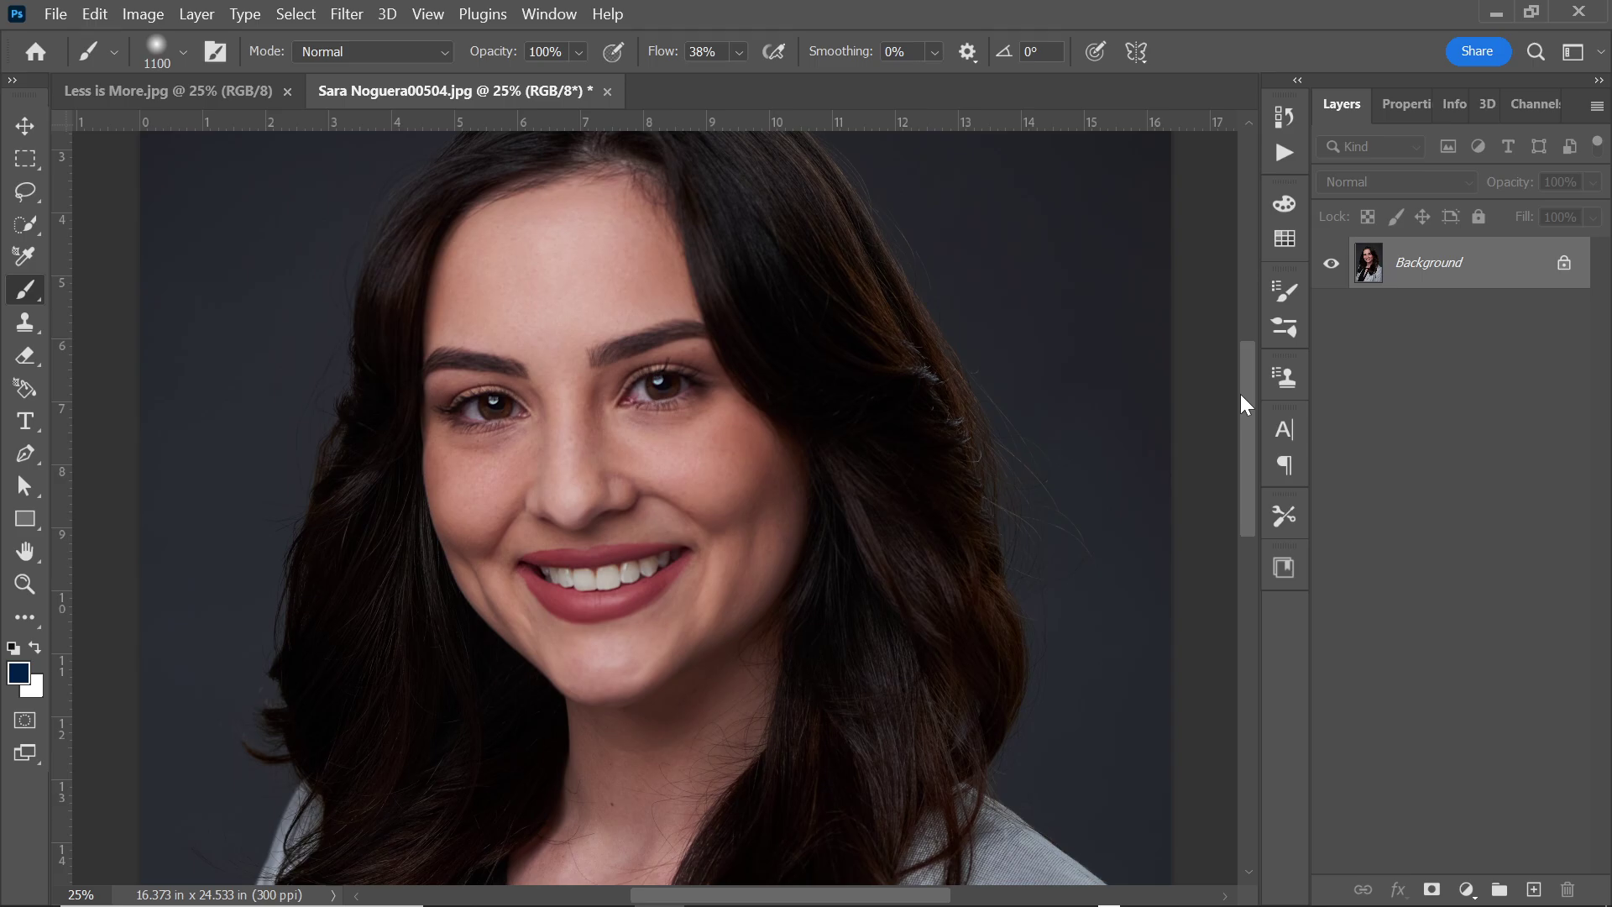
left_click_drag(1246, 416, 1250, 360)
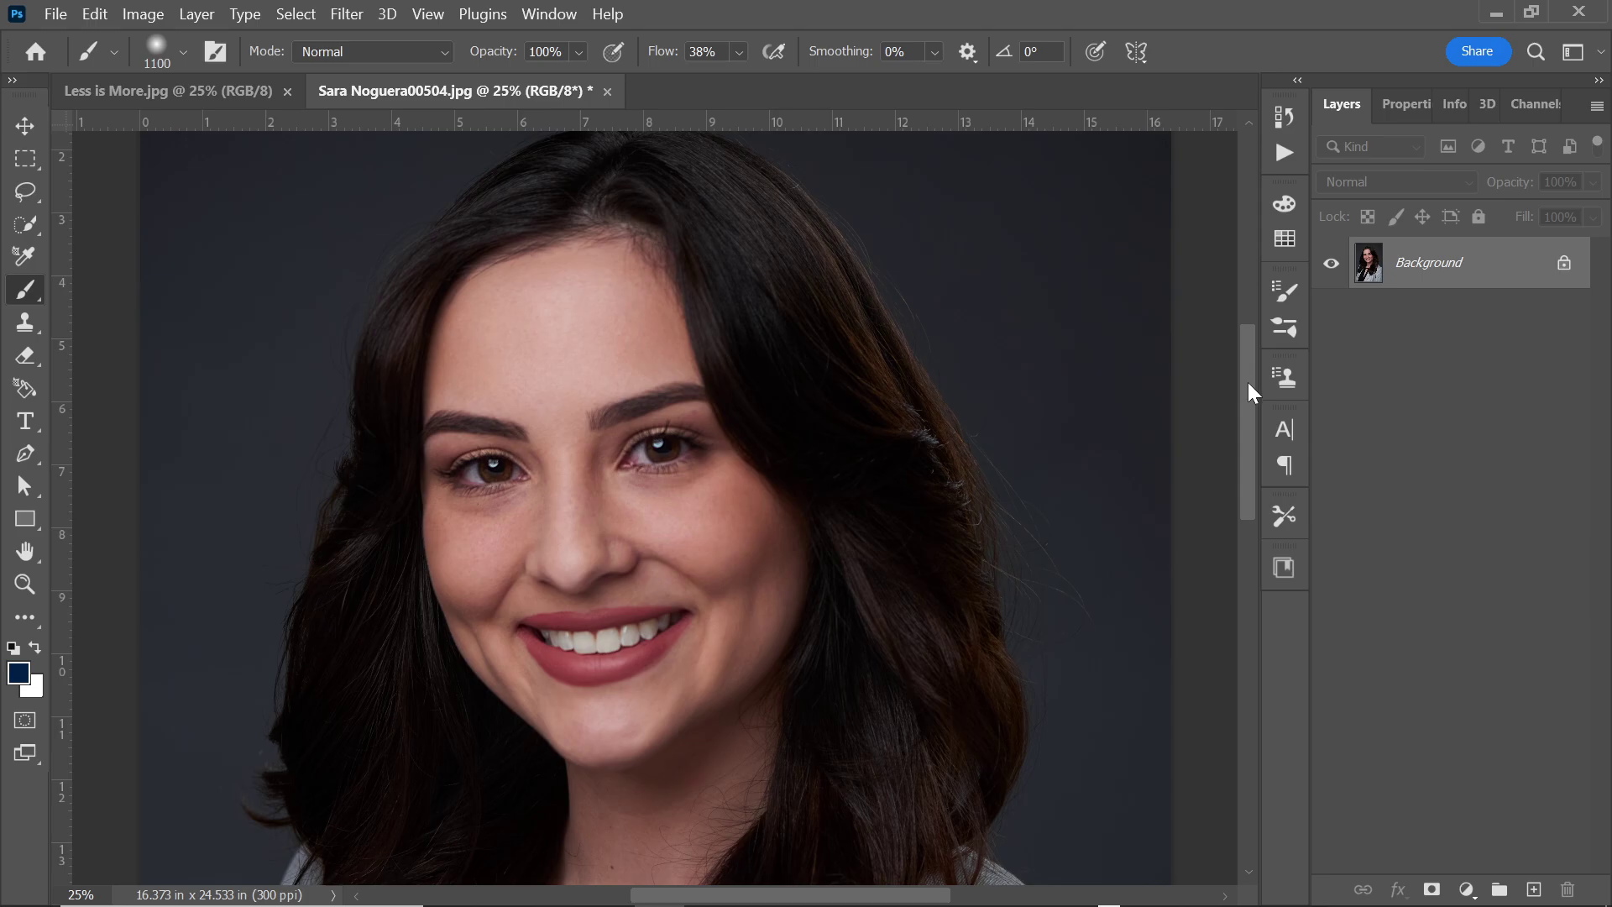
scroll(1250, 385, "down", 1)
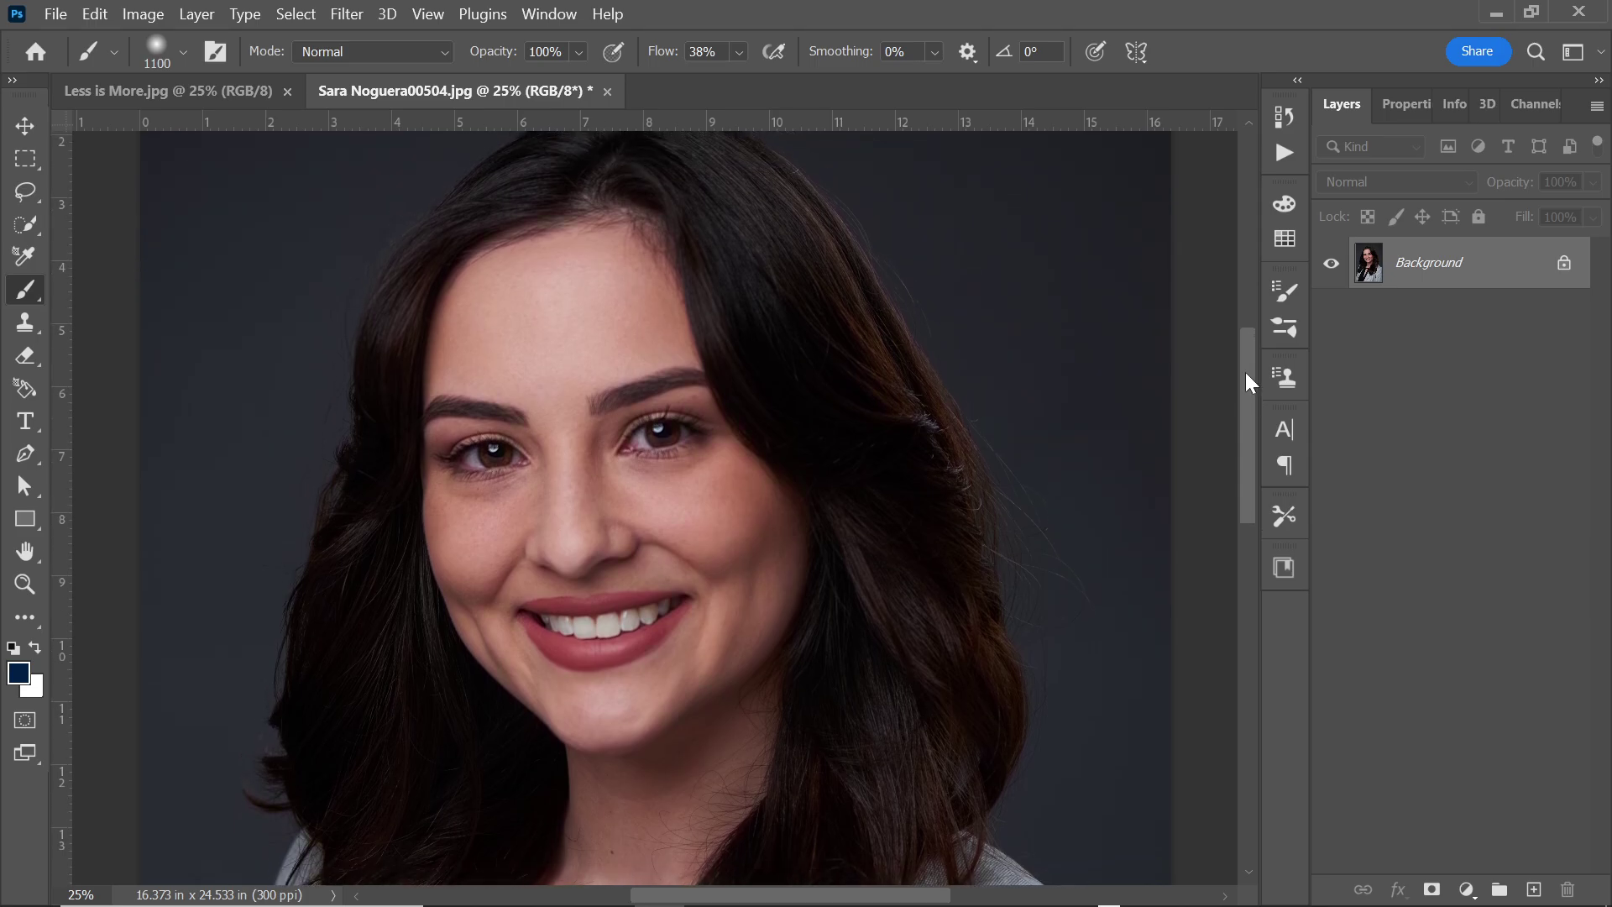
Step: Run the D&B action to add the dodge-and-burn group above the background
left_click(1284, 153)
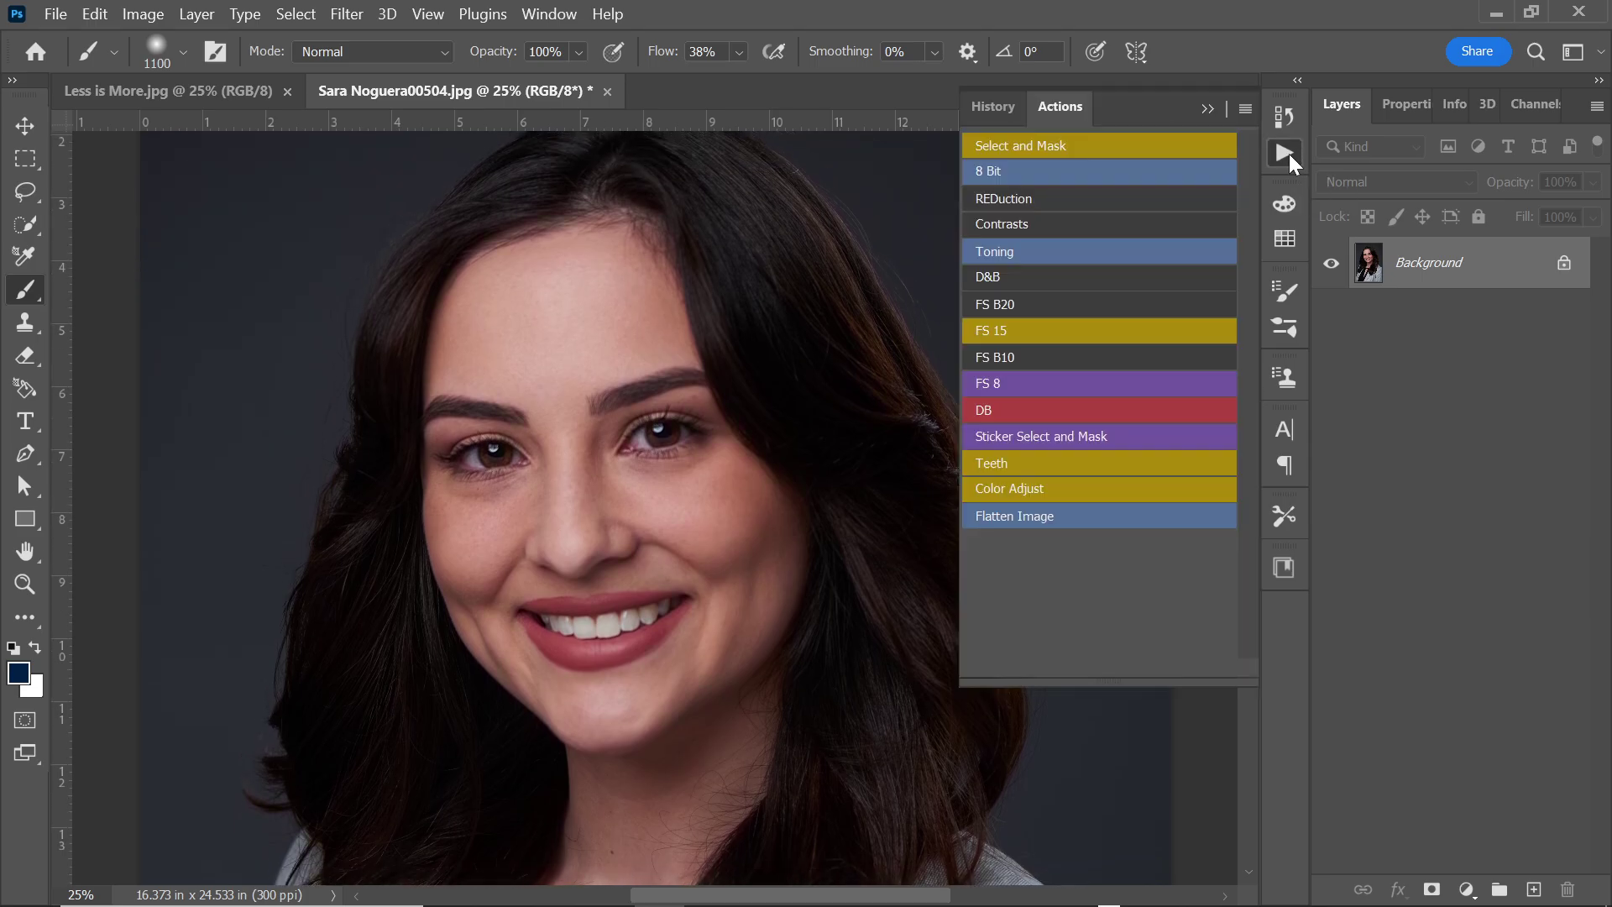
left_click(1054, 280)
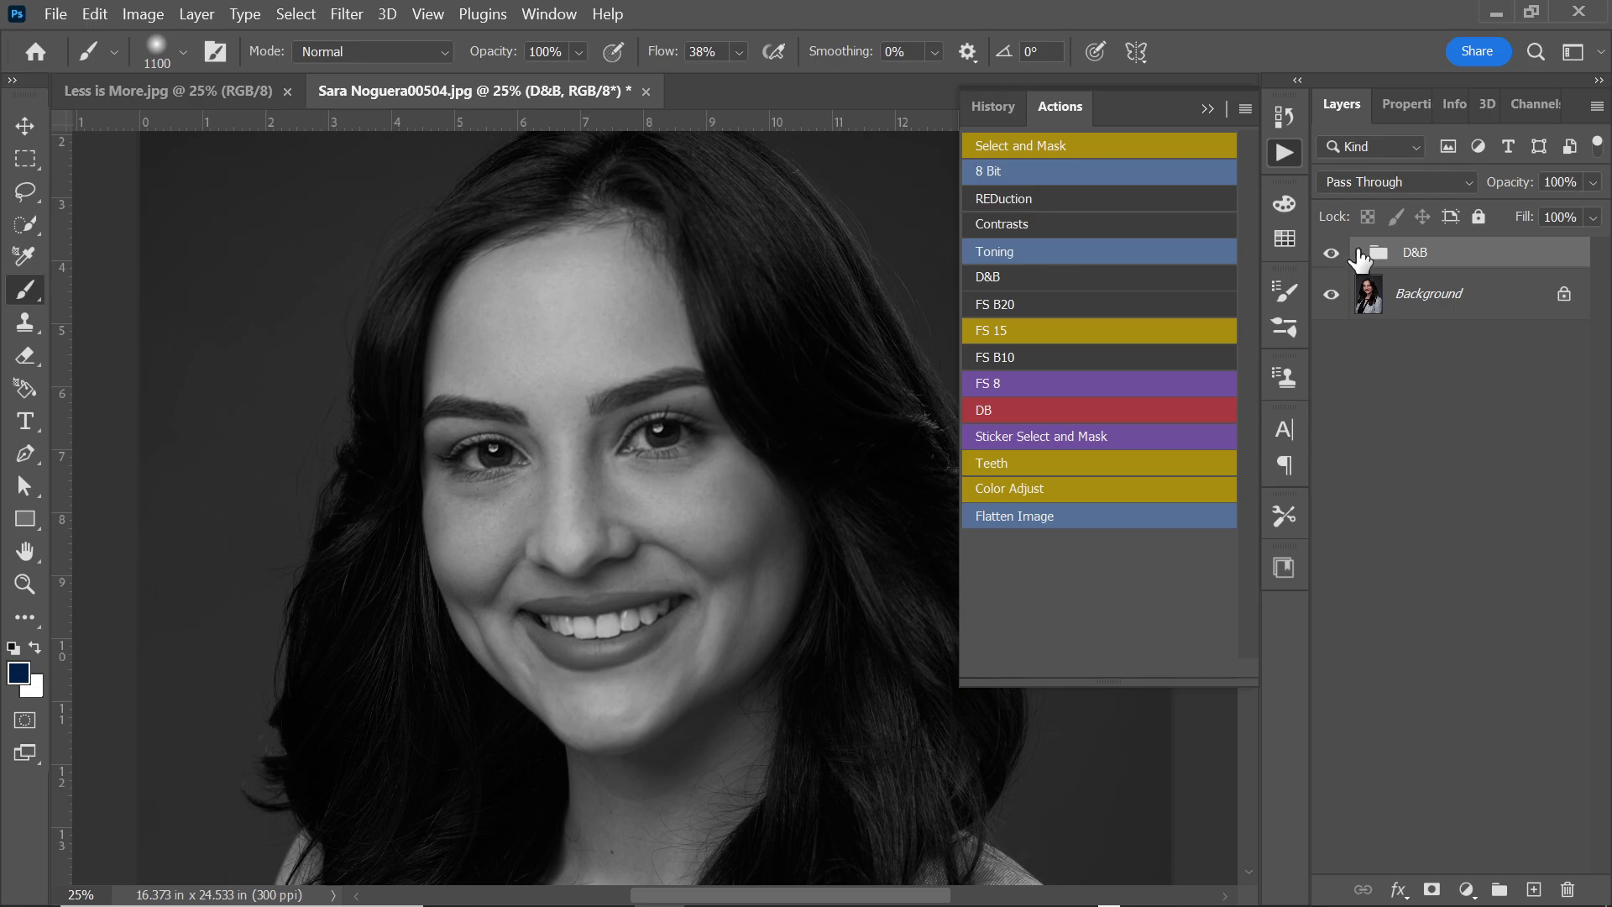
left_click(1216, 115)
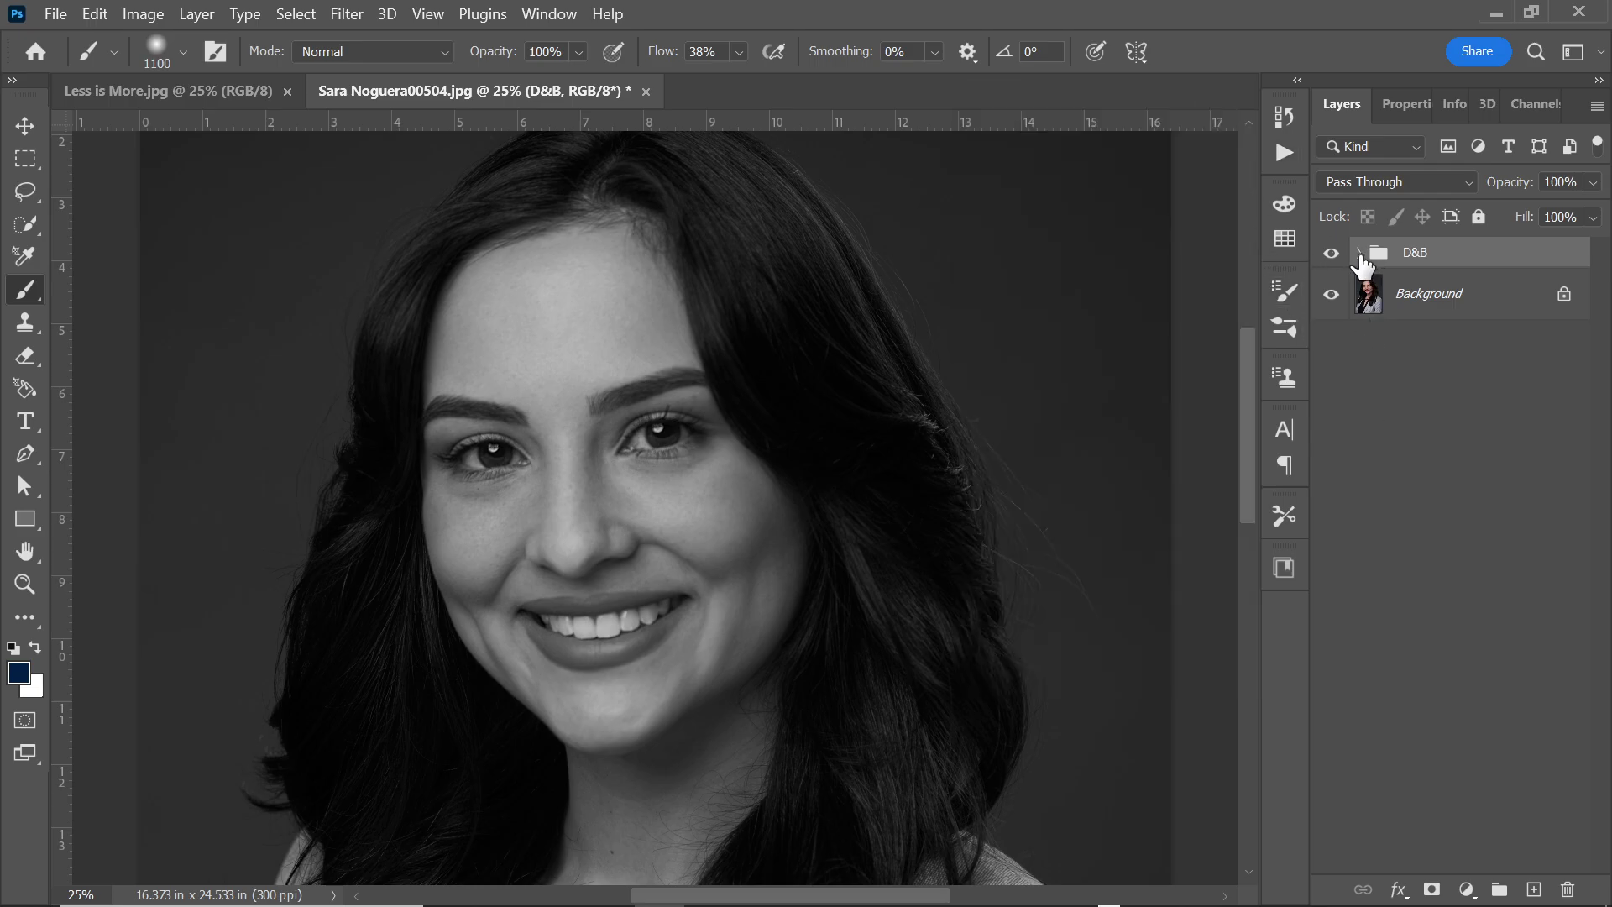
Step: Examine the D&B group's contents, including its Black & White check layer and the D and B curves layers
left_click(1360, 252)
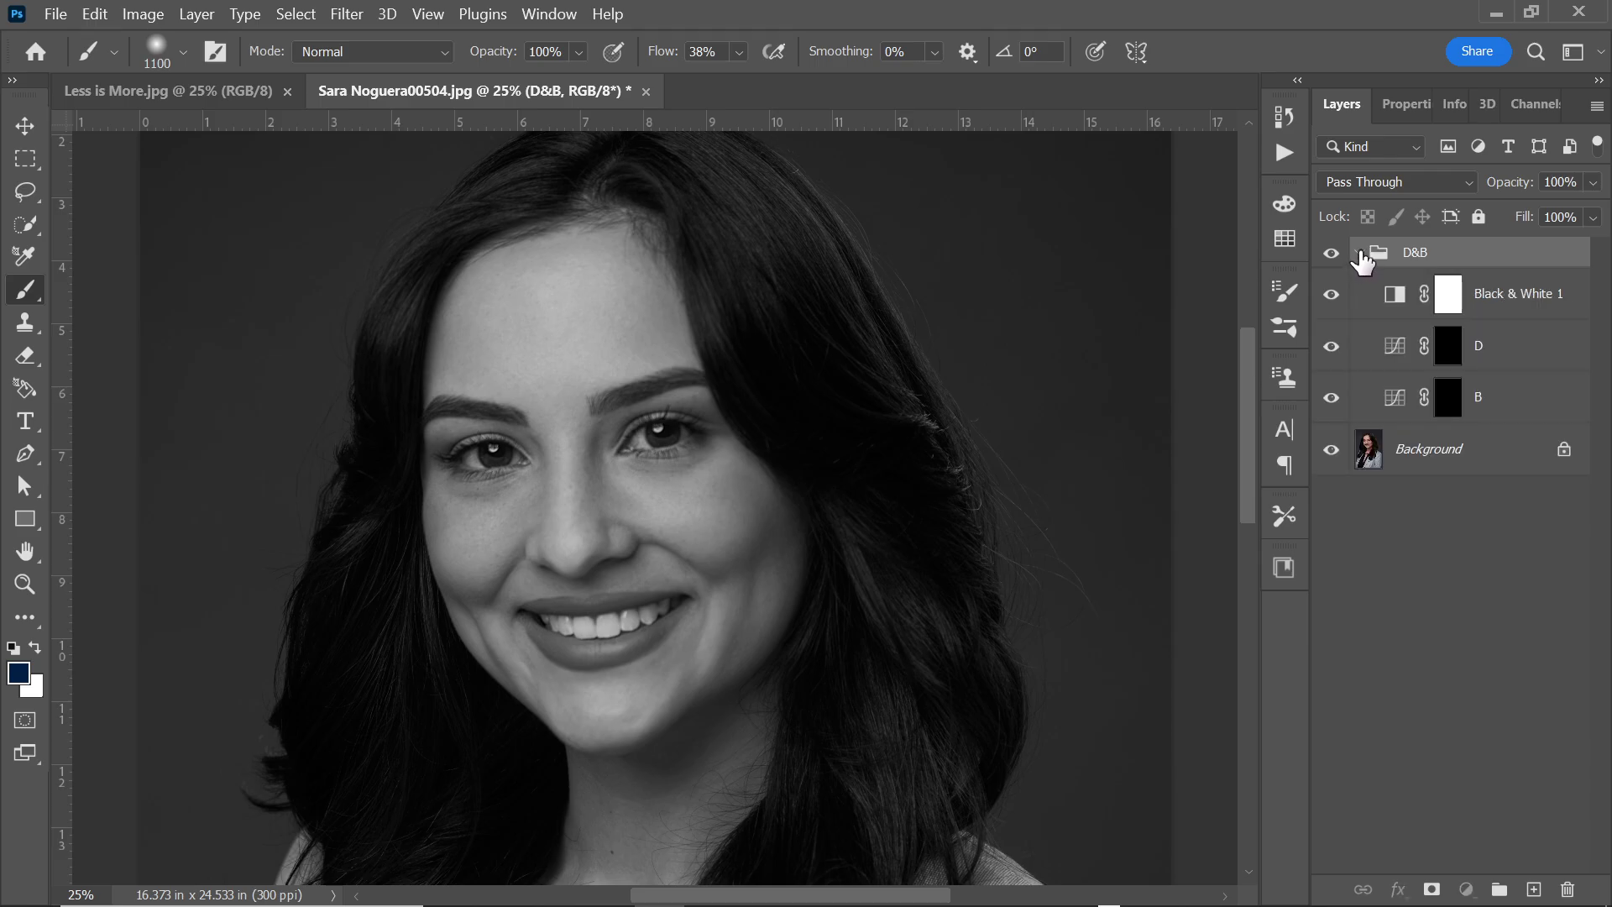
left_click(1360, 252)
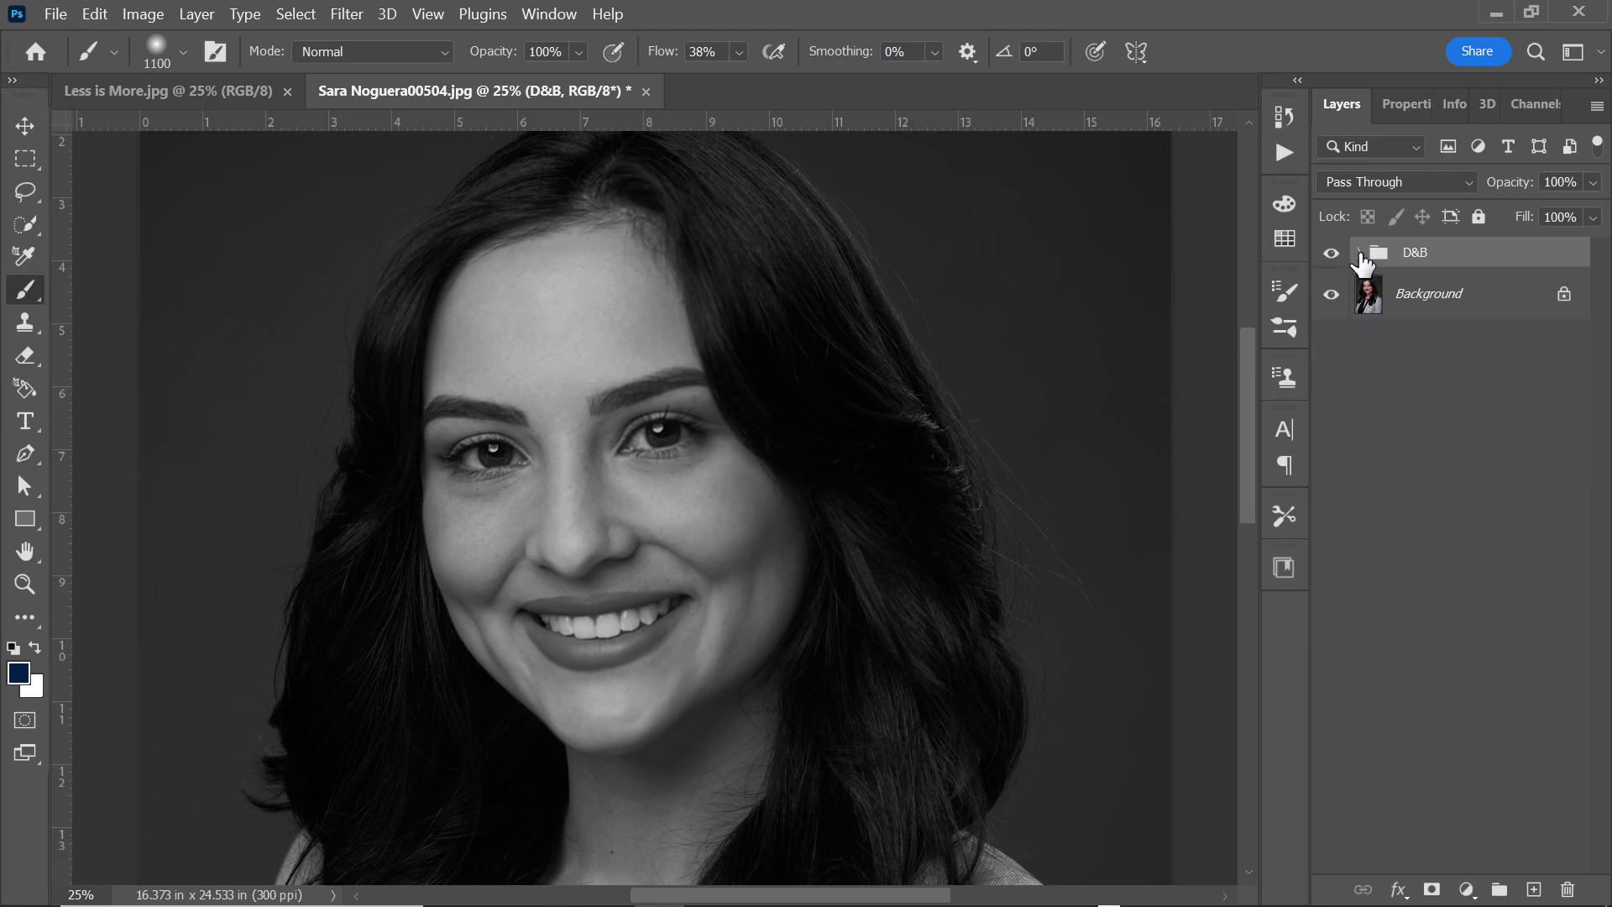
left_click(1360, 252)
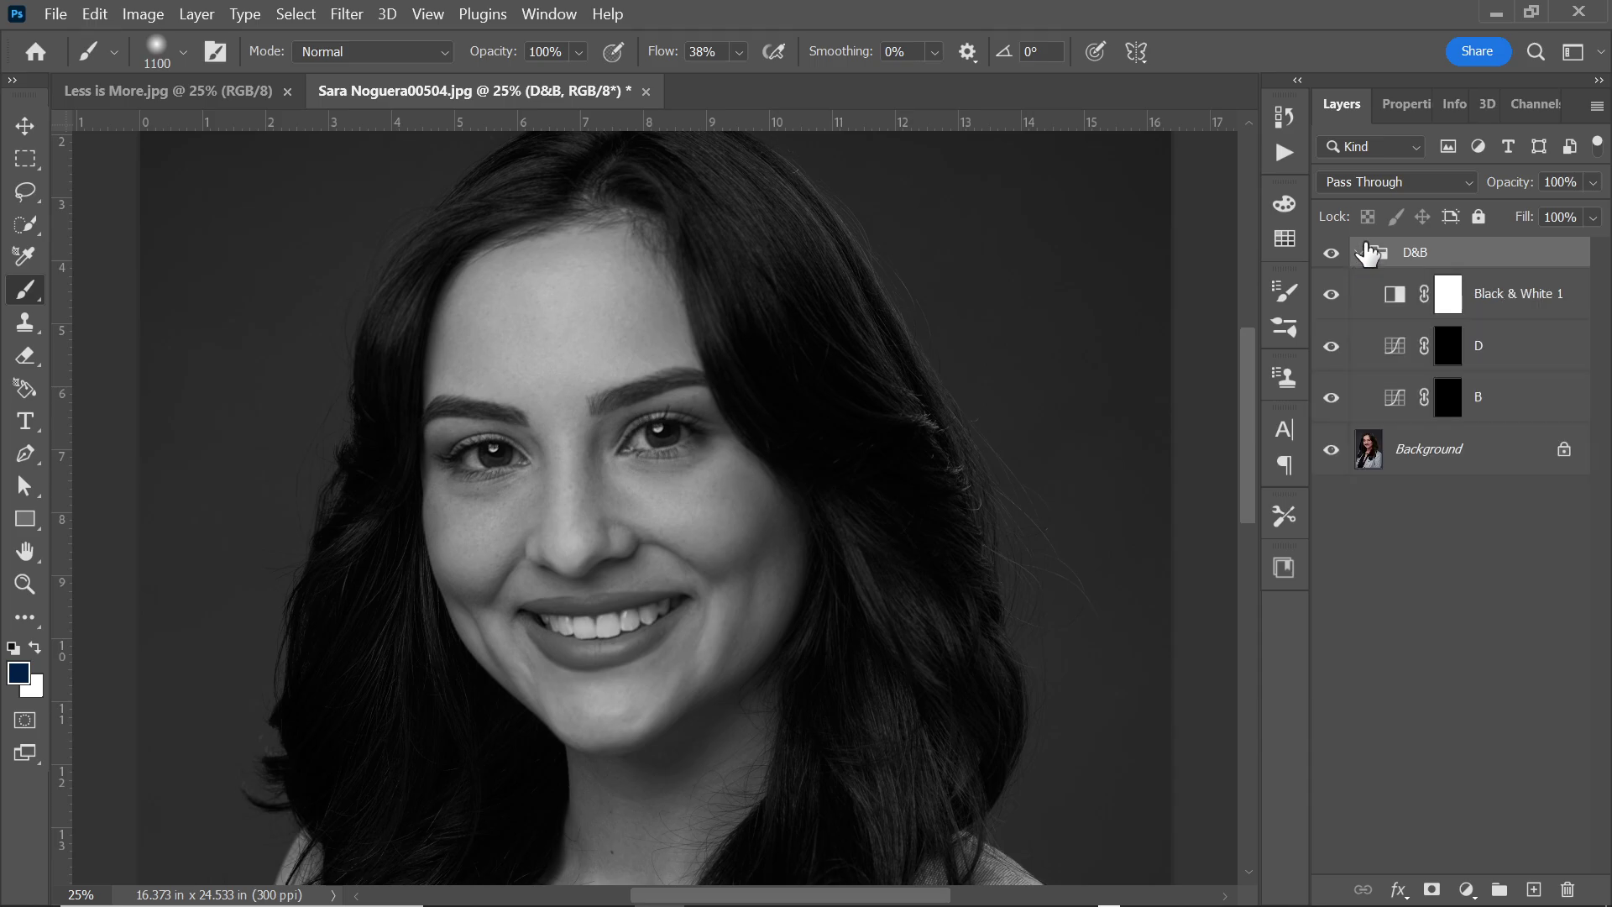
left_click(1360, 253)
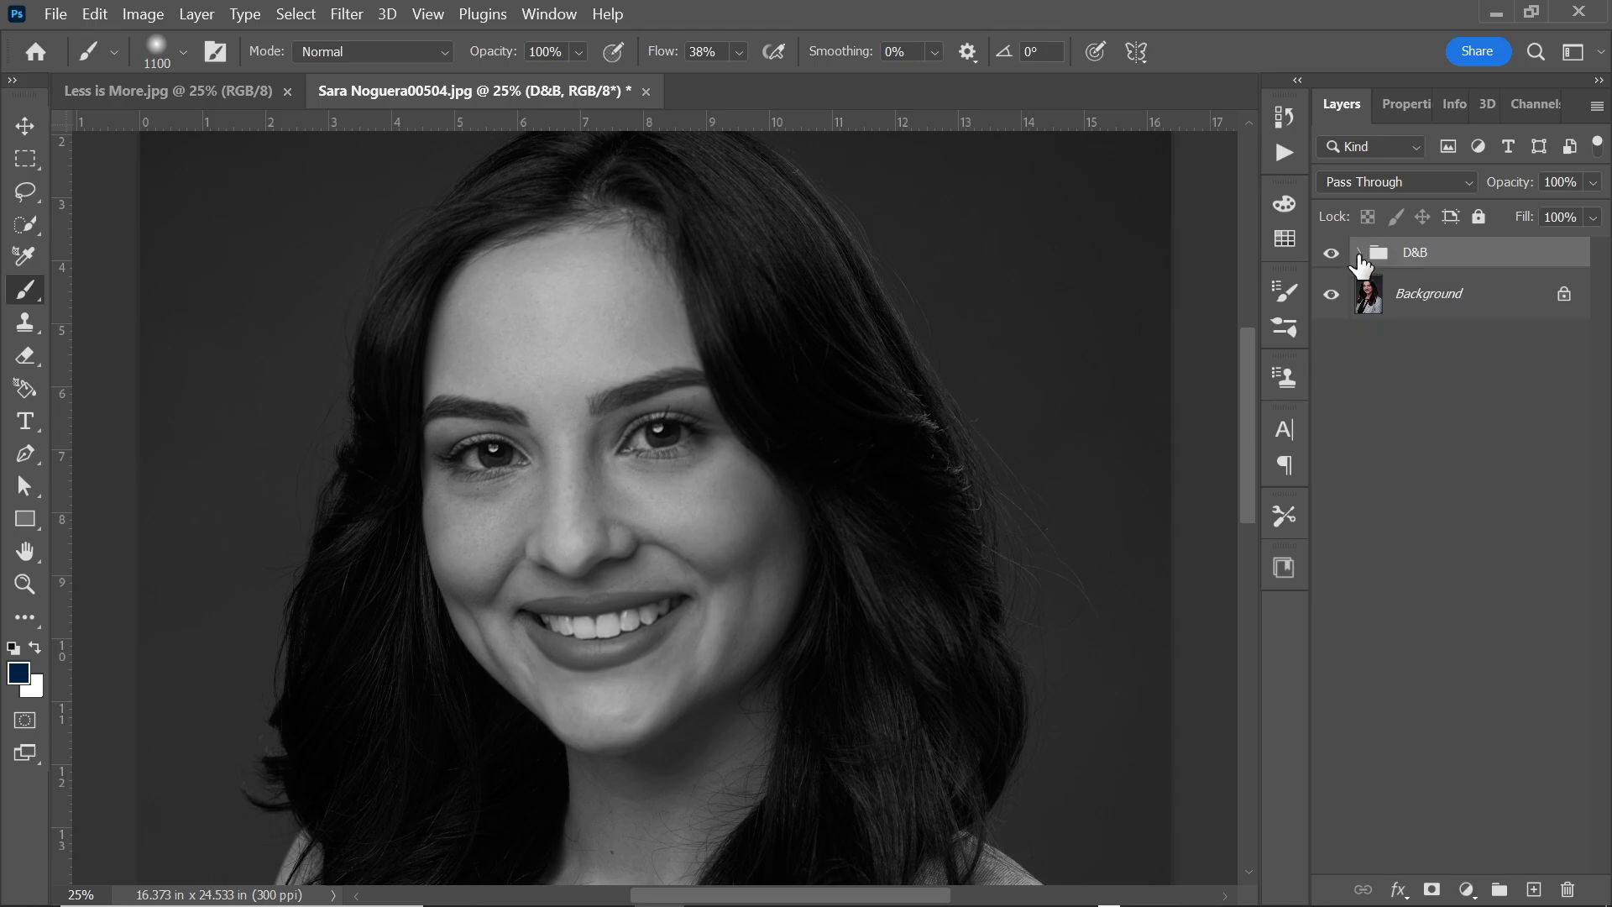
left_click(1360, 252)
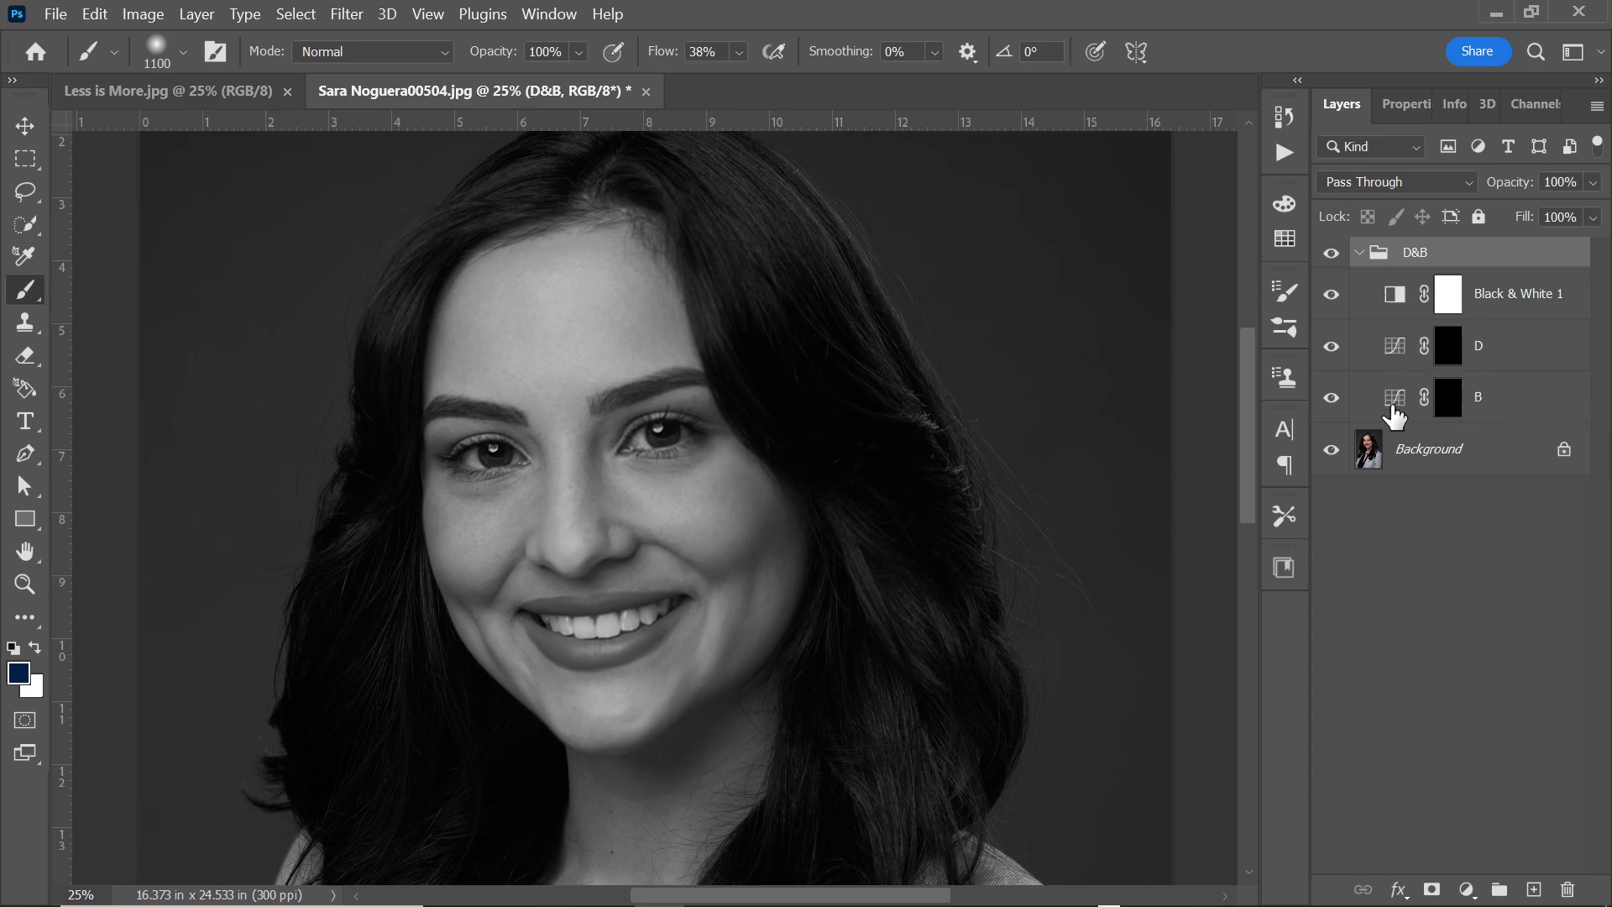
left_click(1396, 403)
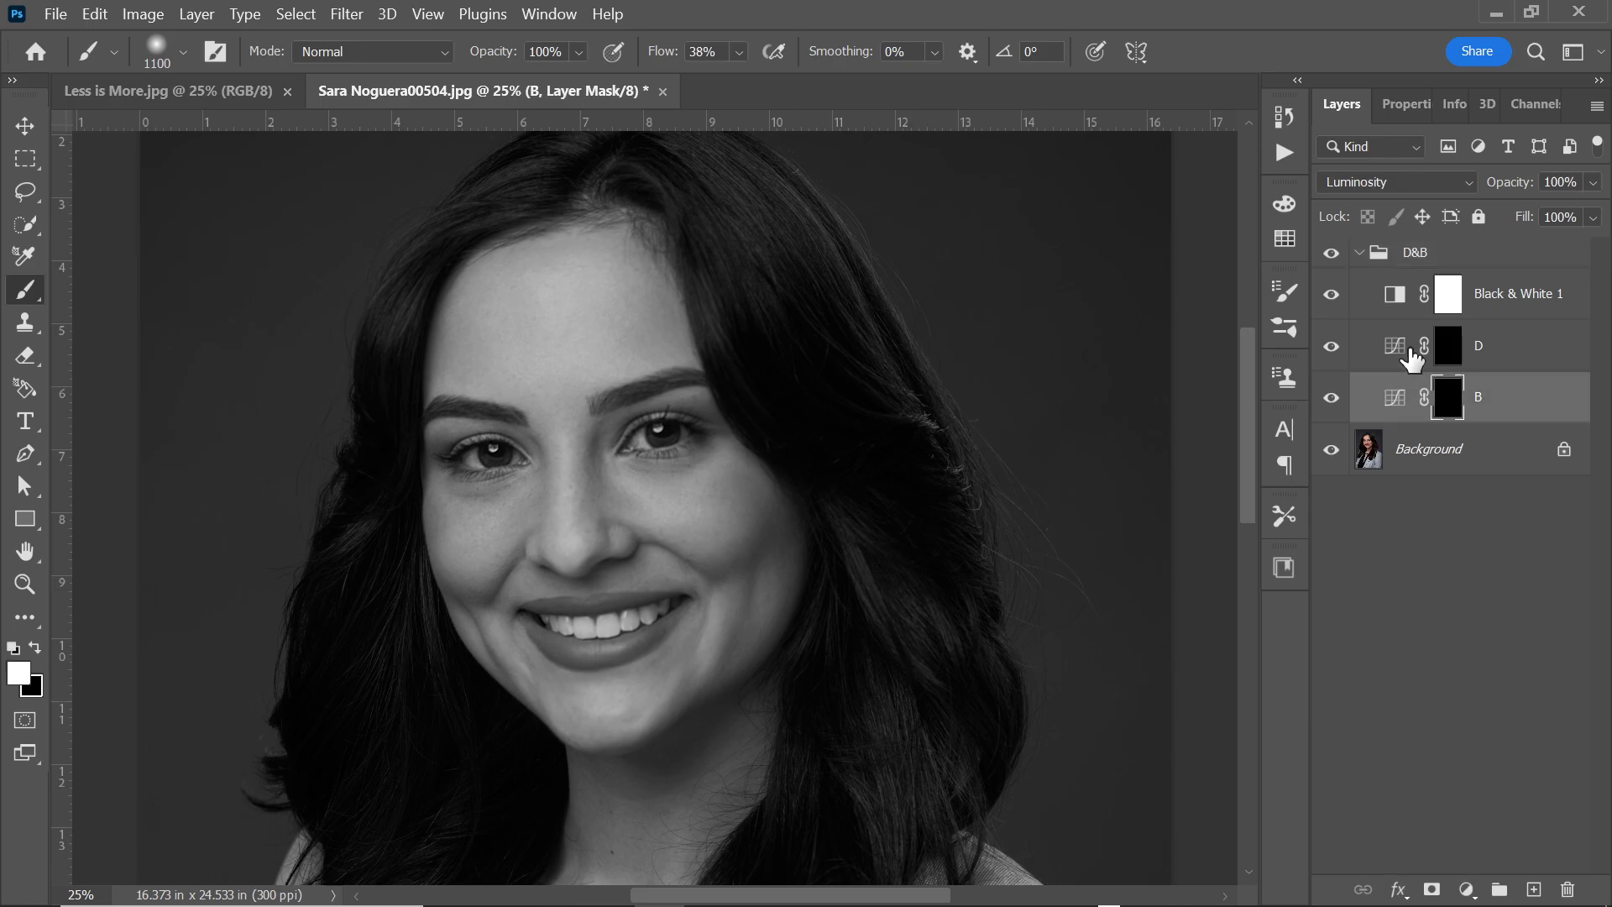
Step: Hide the D&B group and add a brightening Curves adjustment layer with the midtone at input 126, output 161
left_click(1359, 251)
left_click(1331, 252)
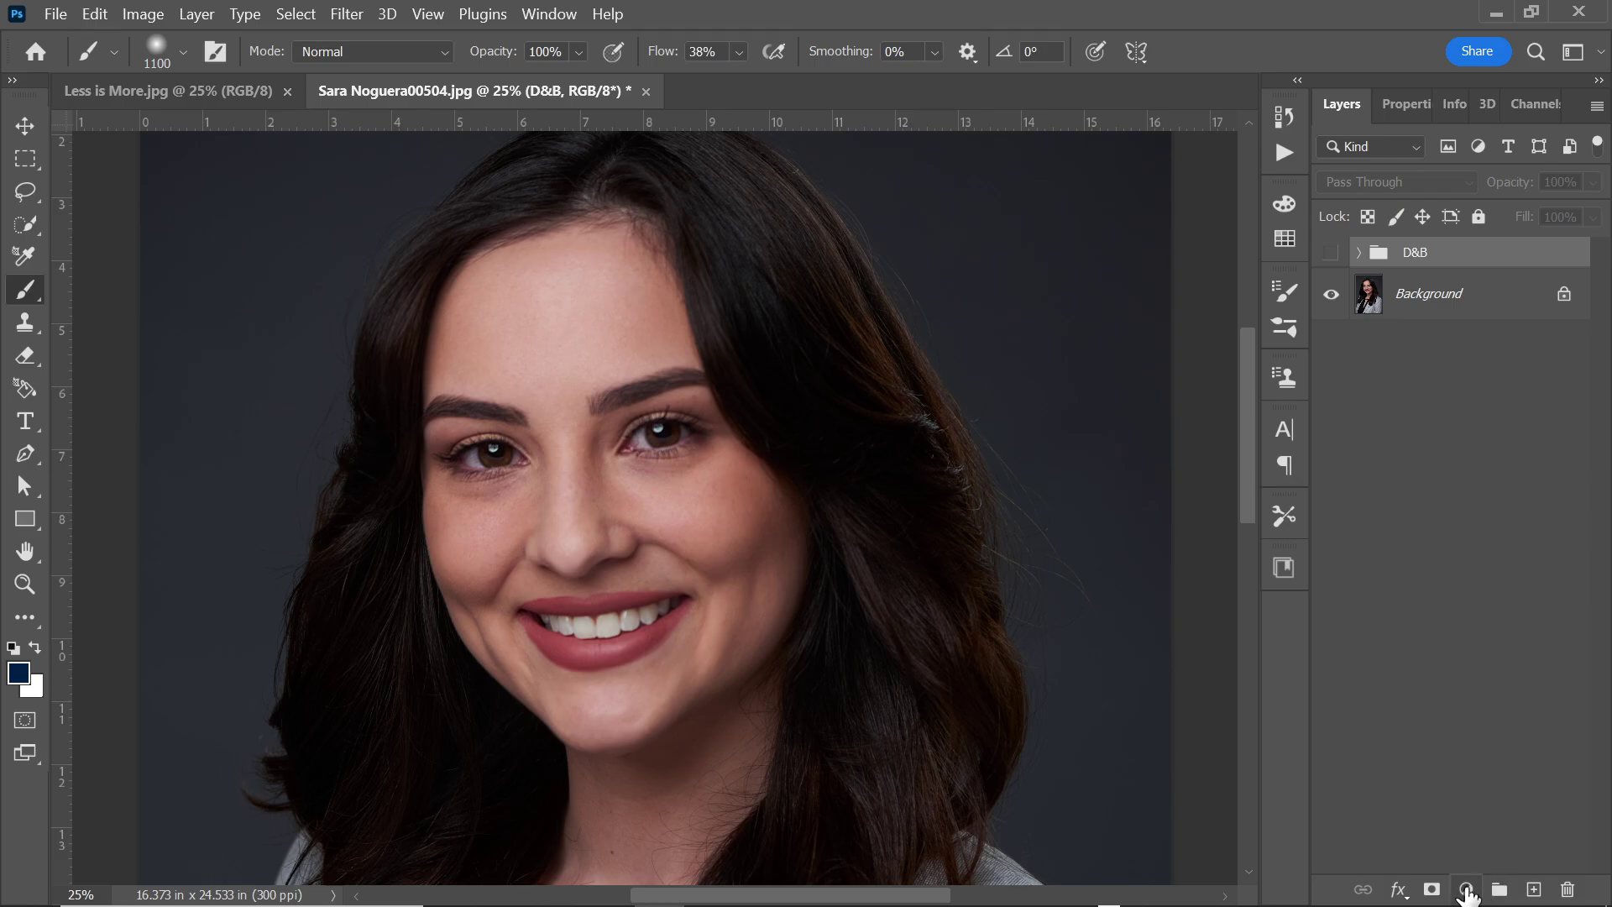
left_click(1468, 889)
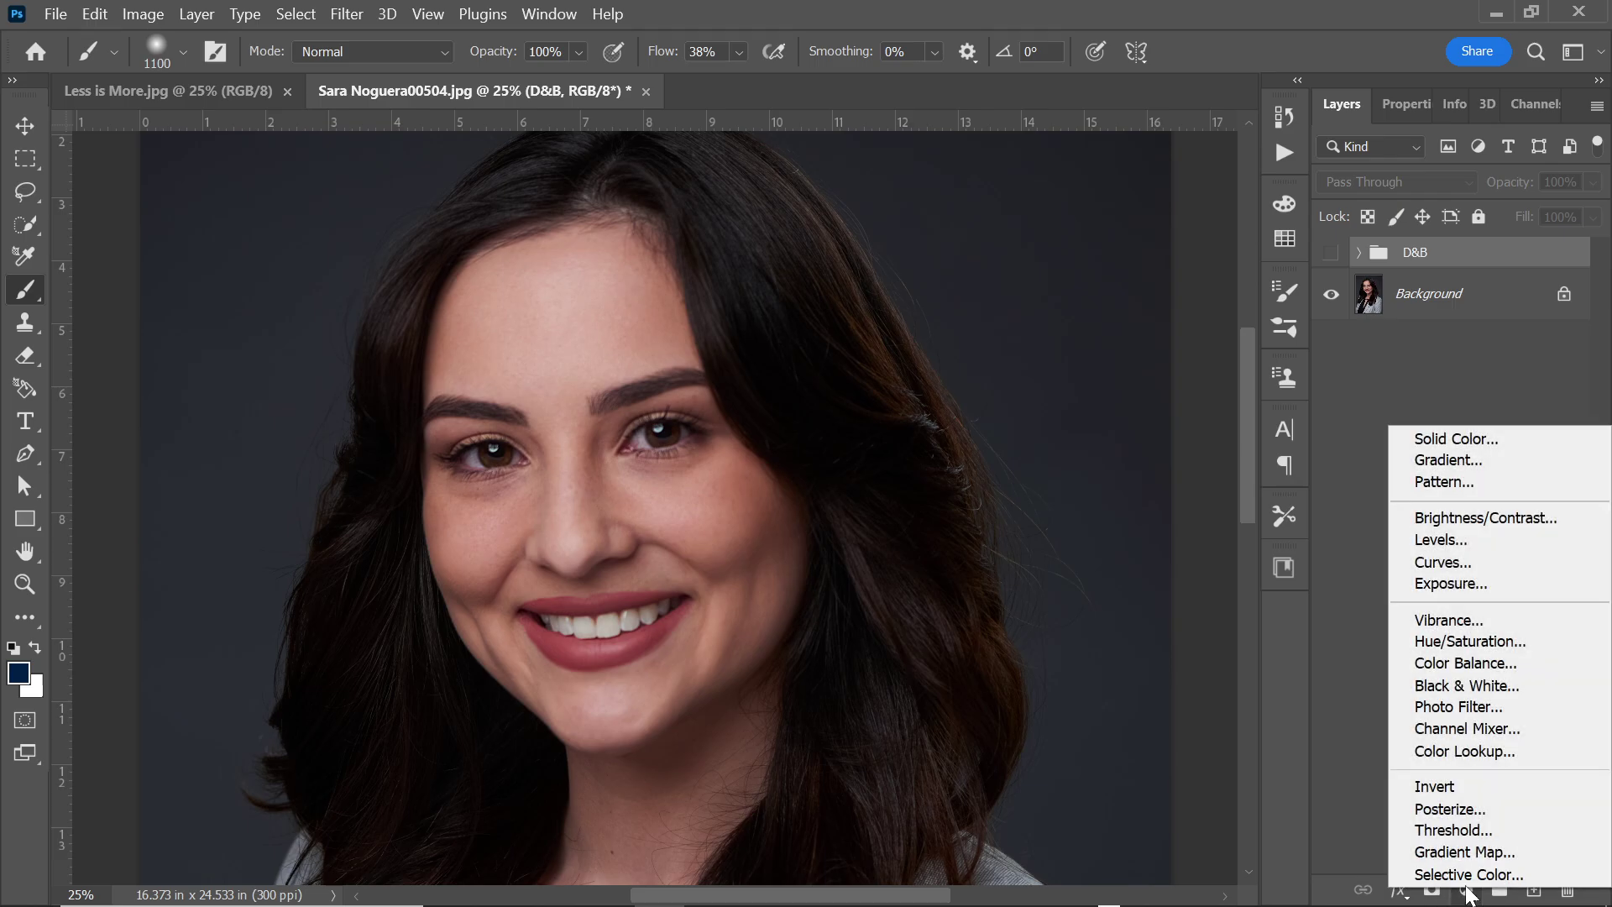
left_click(1456, 564)
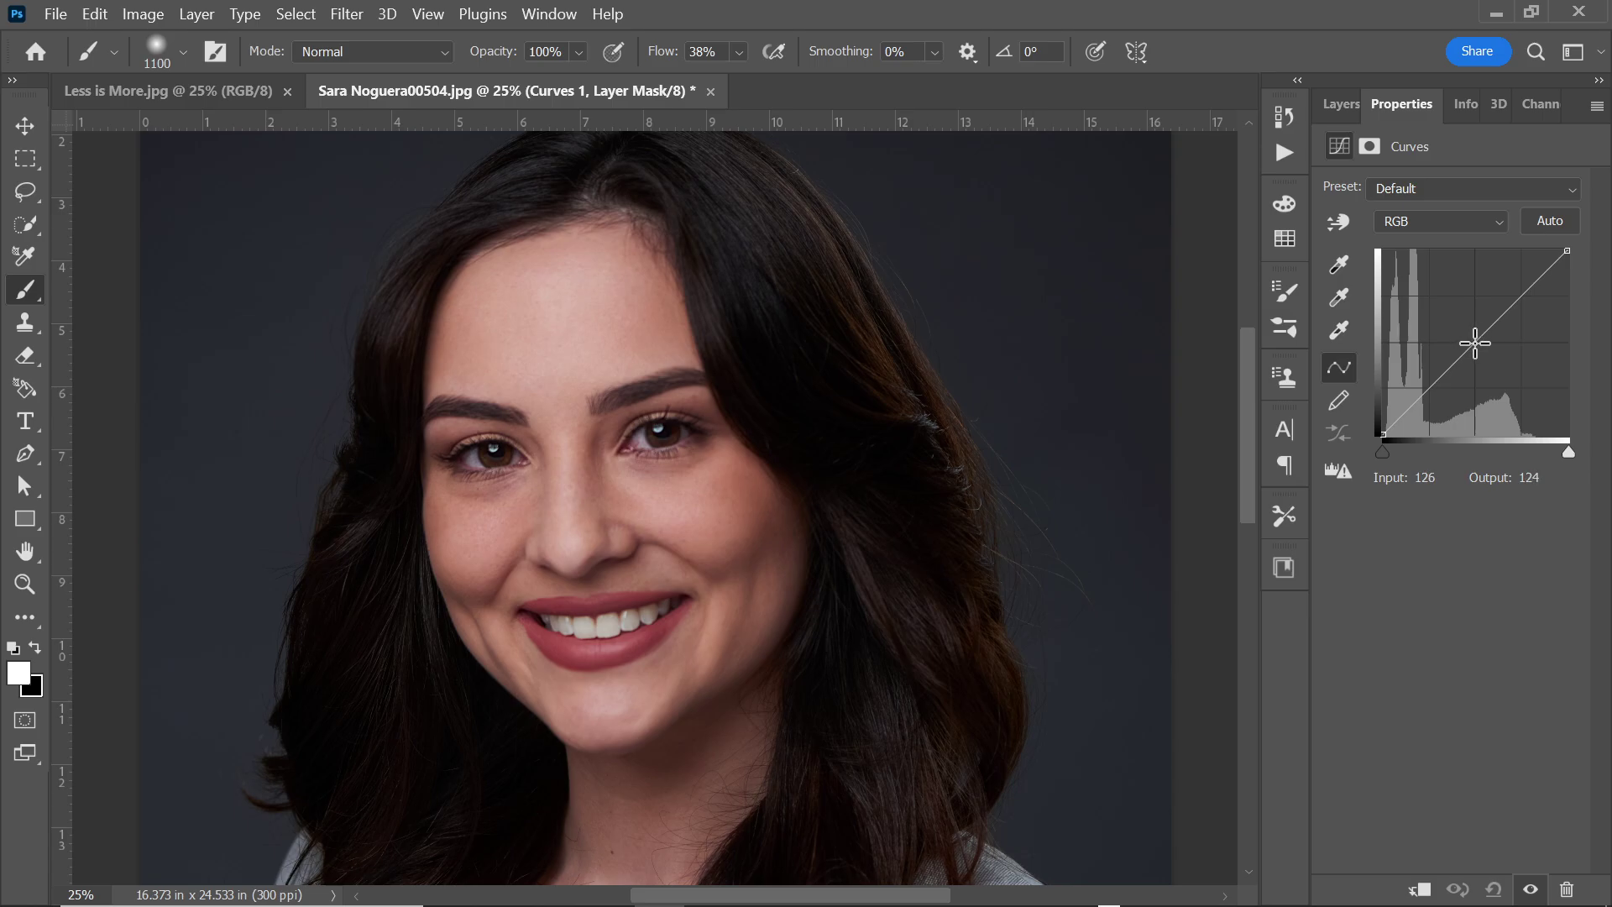
left_click_drag(1475, 343, 1475, 319)
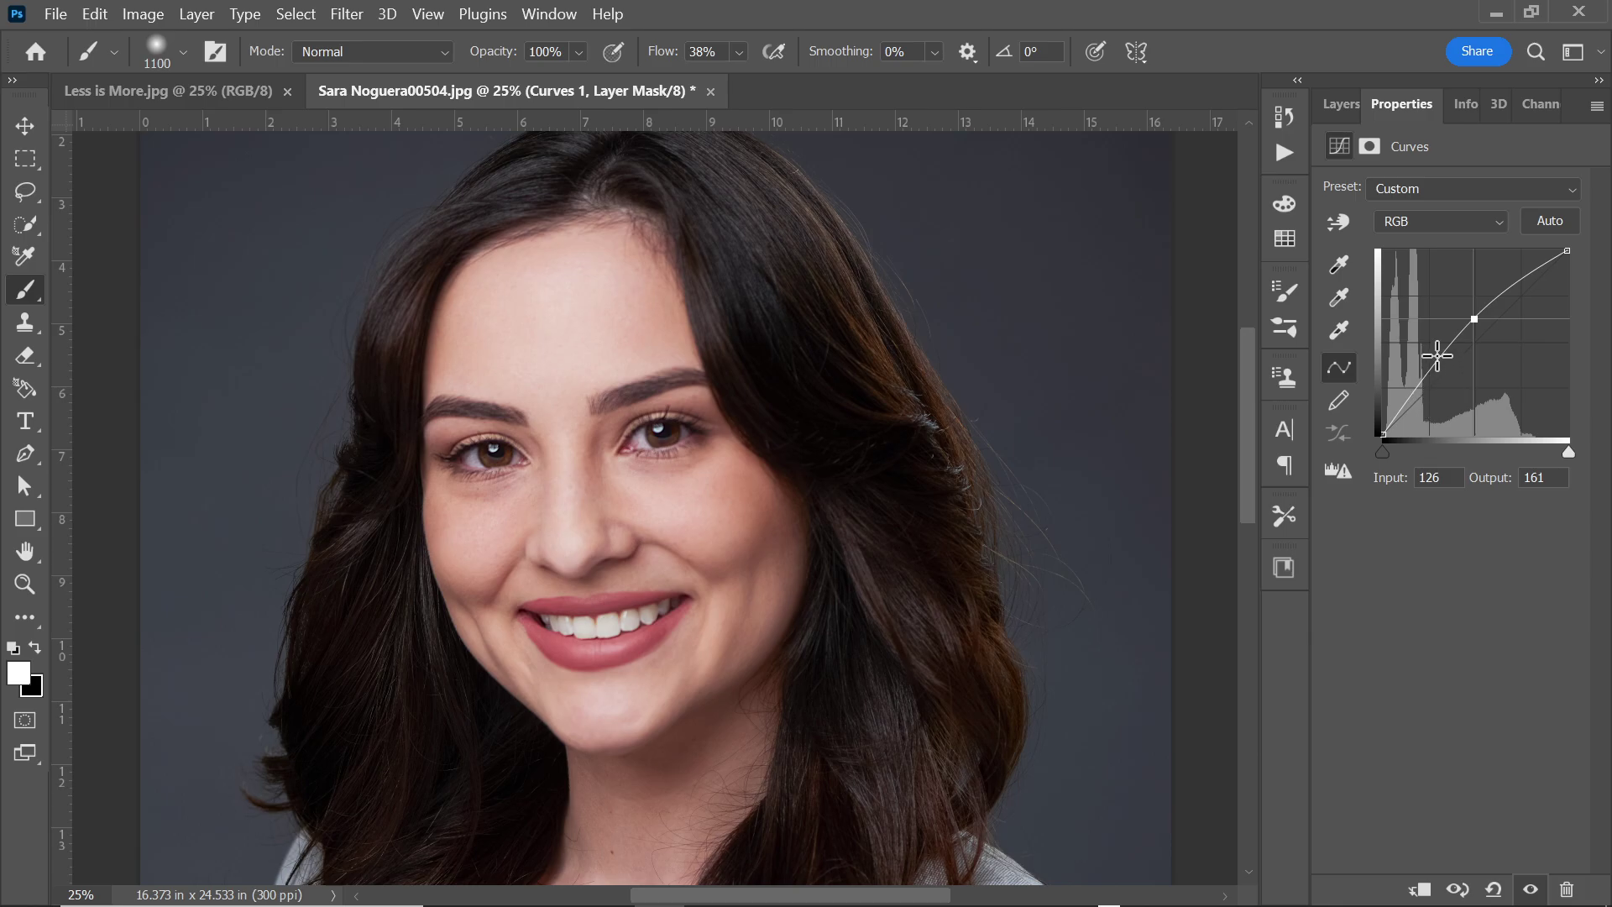
Step: Invert the brightening Curves layer's mask to black and compare the portrait with that layer hidden and shown
left_click(1343, 105)
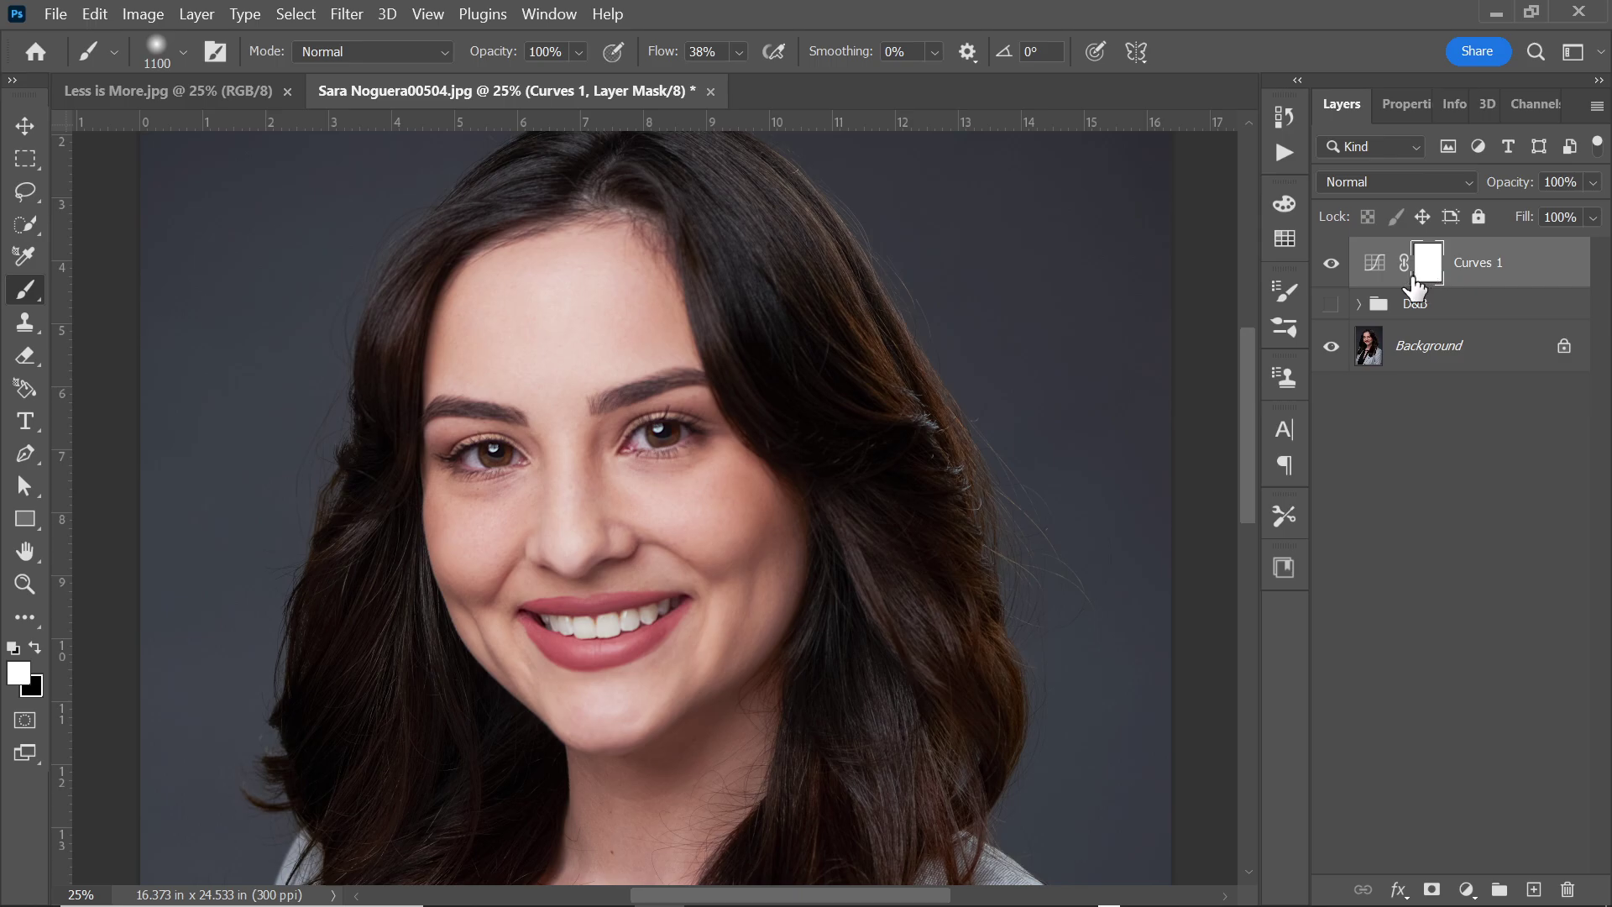
key("ctrl+i")
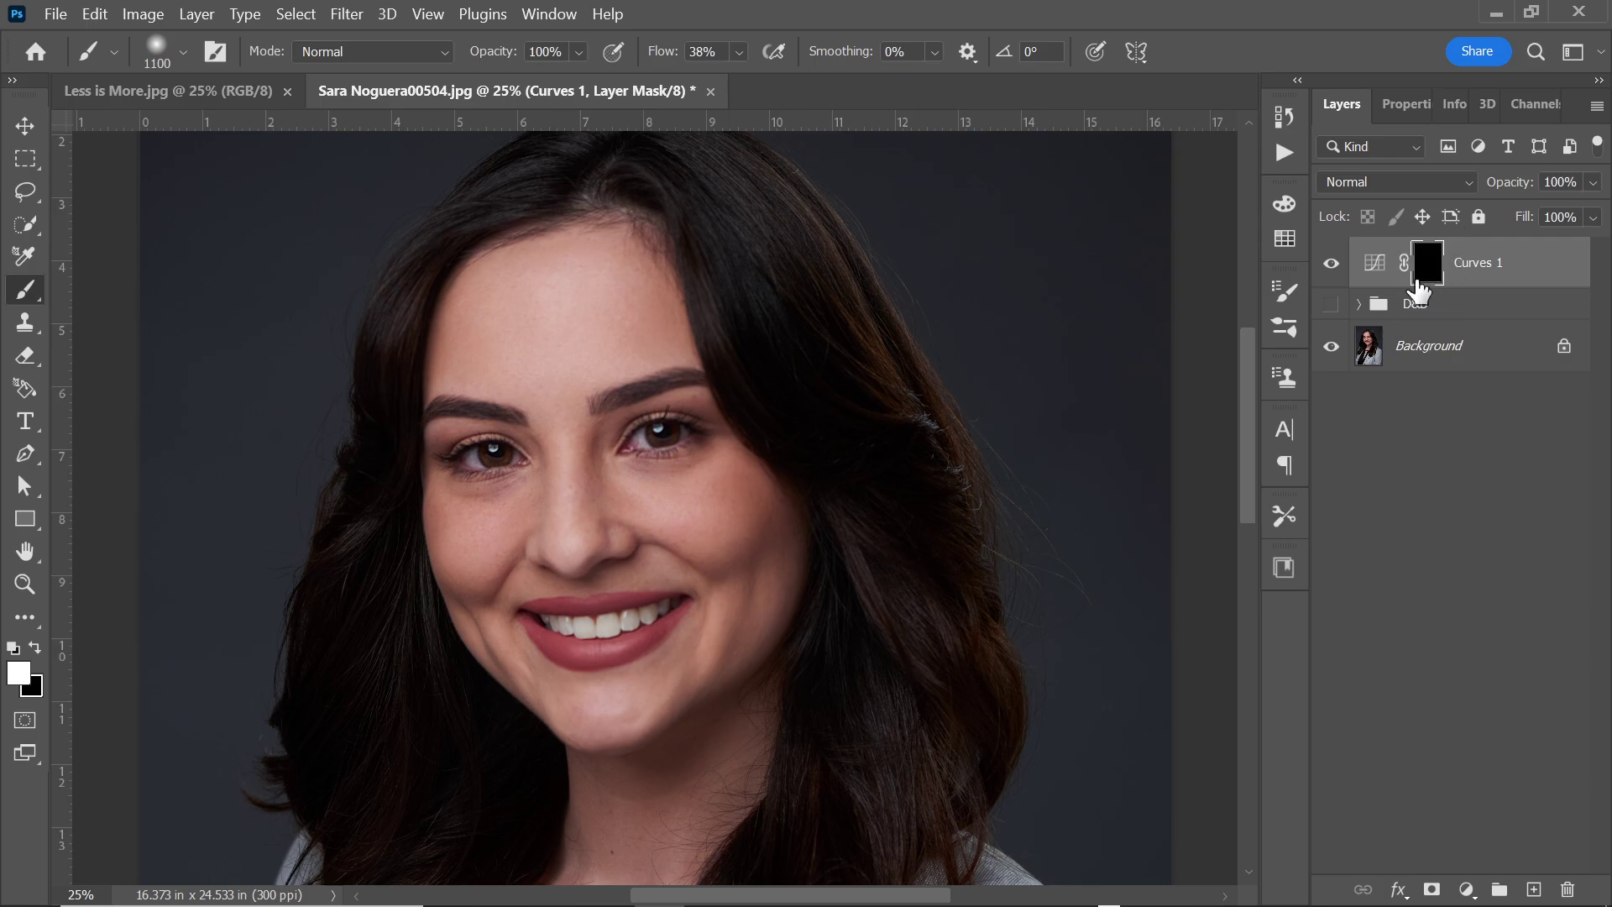
left_click(1330, 265)
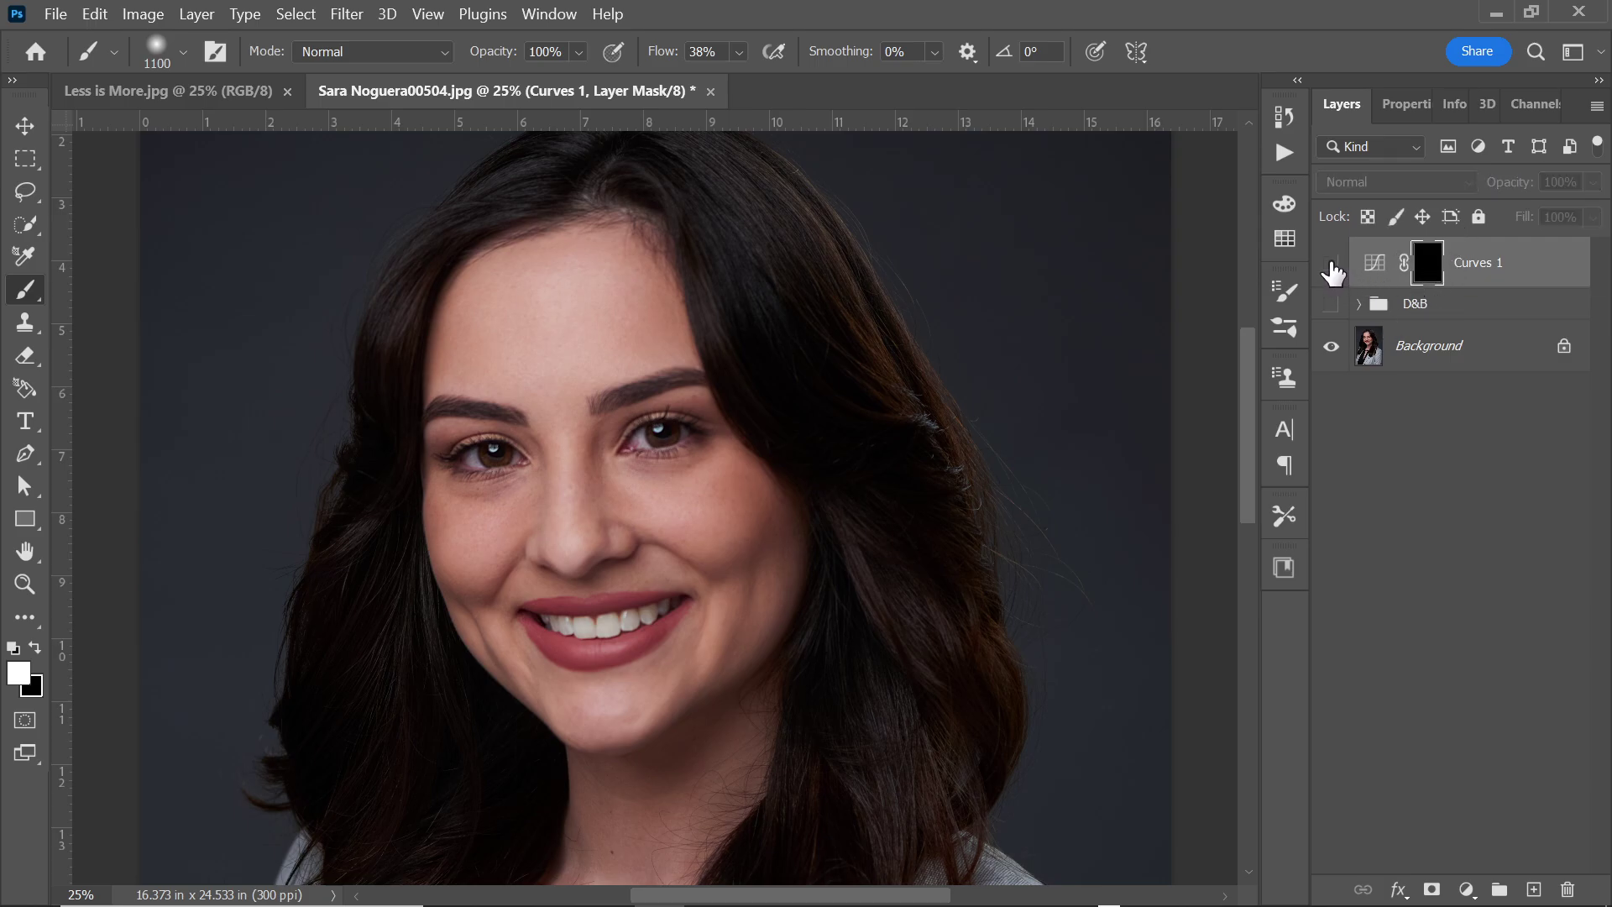
left_click(1330, 265)
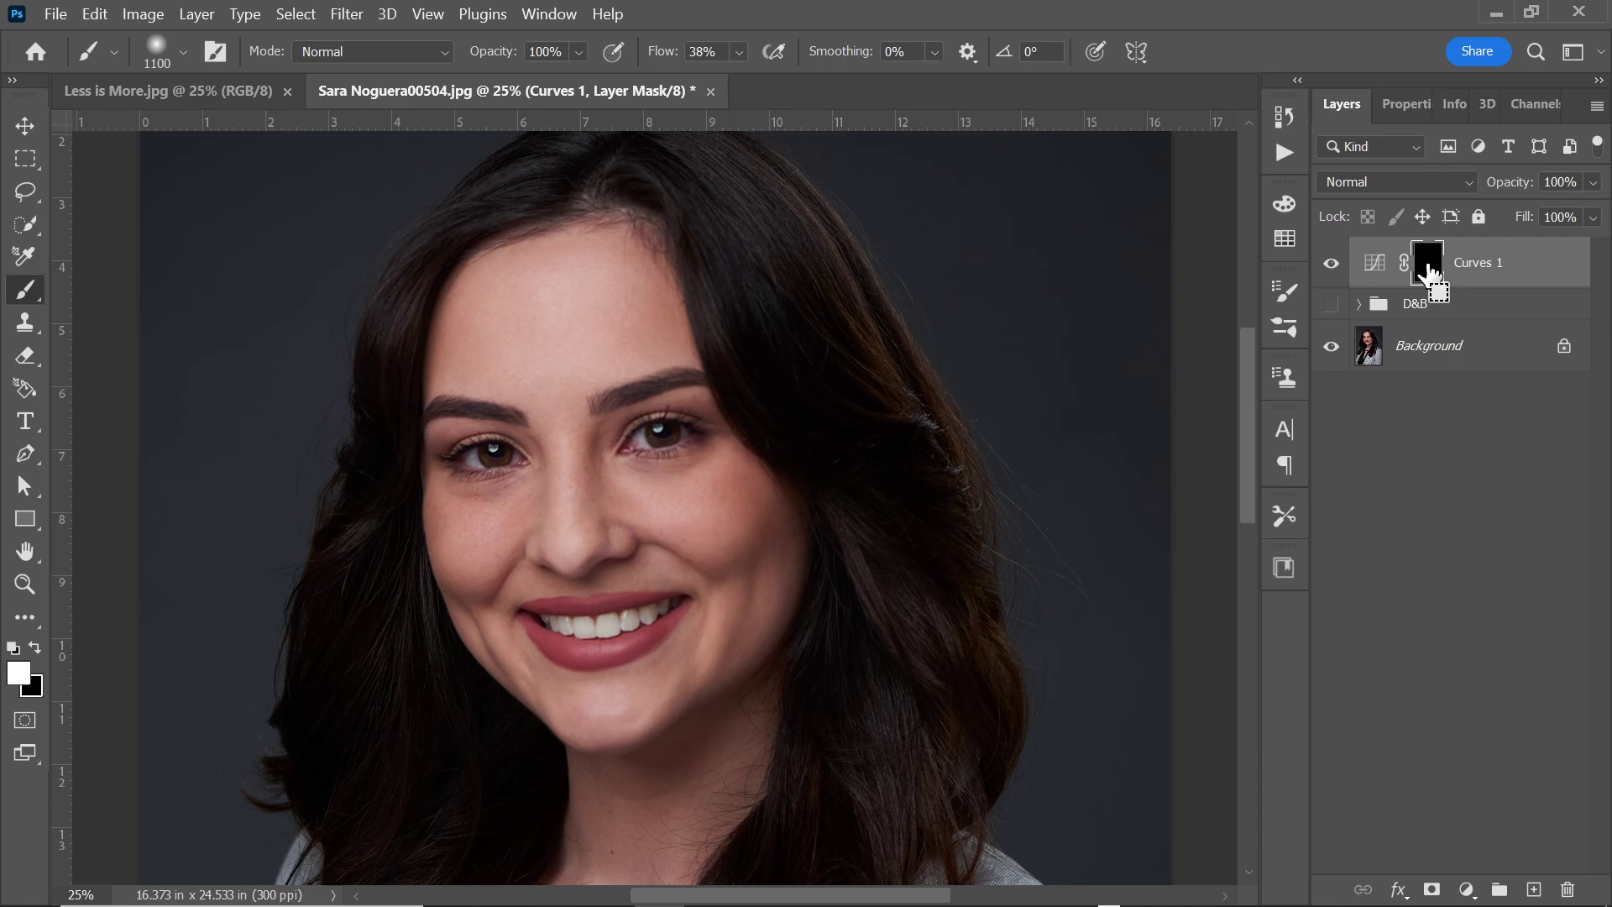
key("ctrl+i")
key("ctrl+i")
Step: Add a darkening Curves adjustment layer with the midtone at input 128, output 102, and invert its mask to black
left_click(1467, 888)
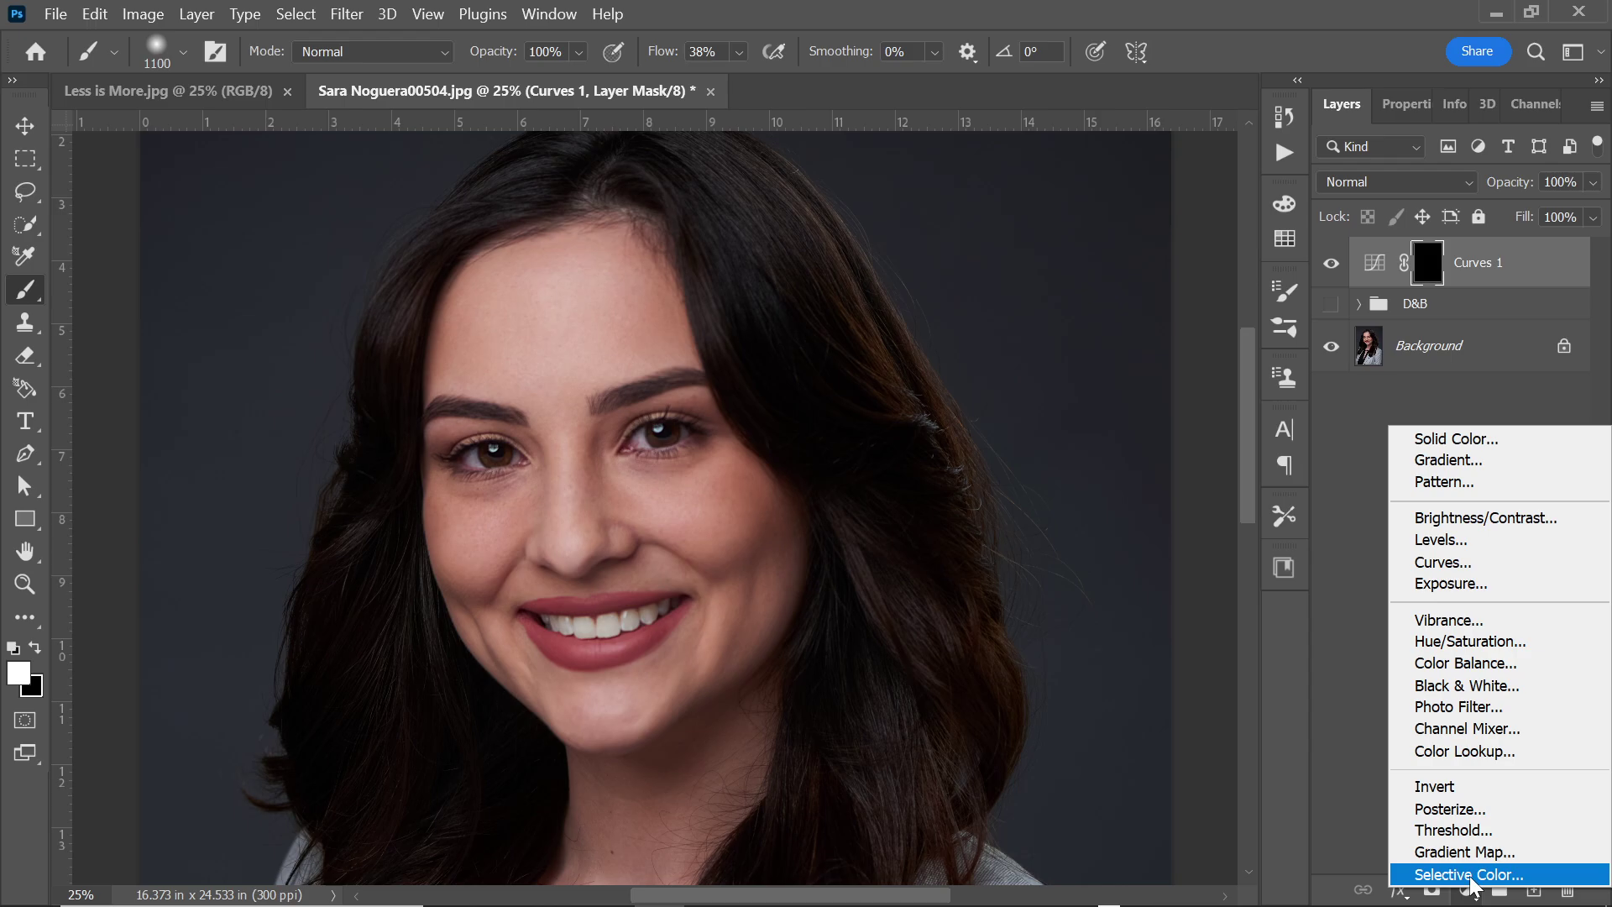
left_click(1453, 557)
left_click_drag(1475, 345, 1475, 361)
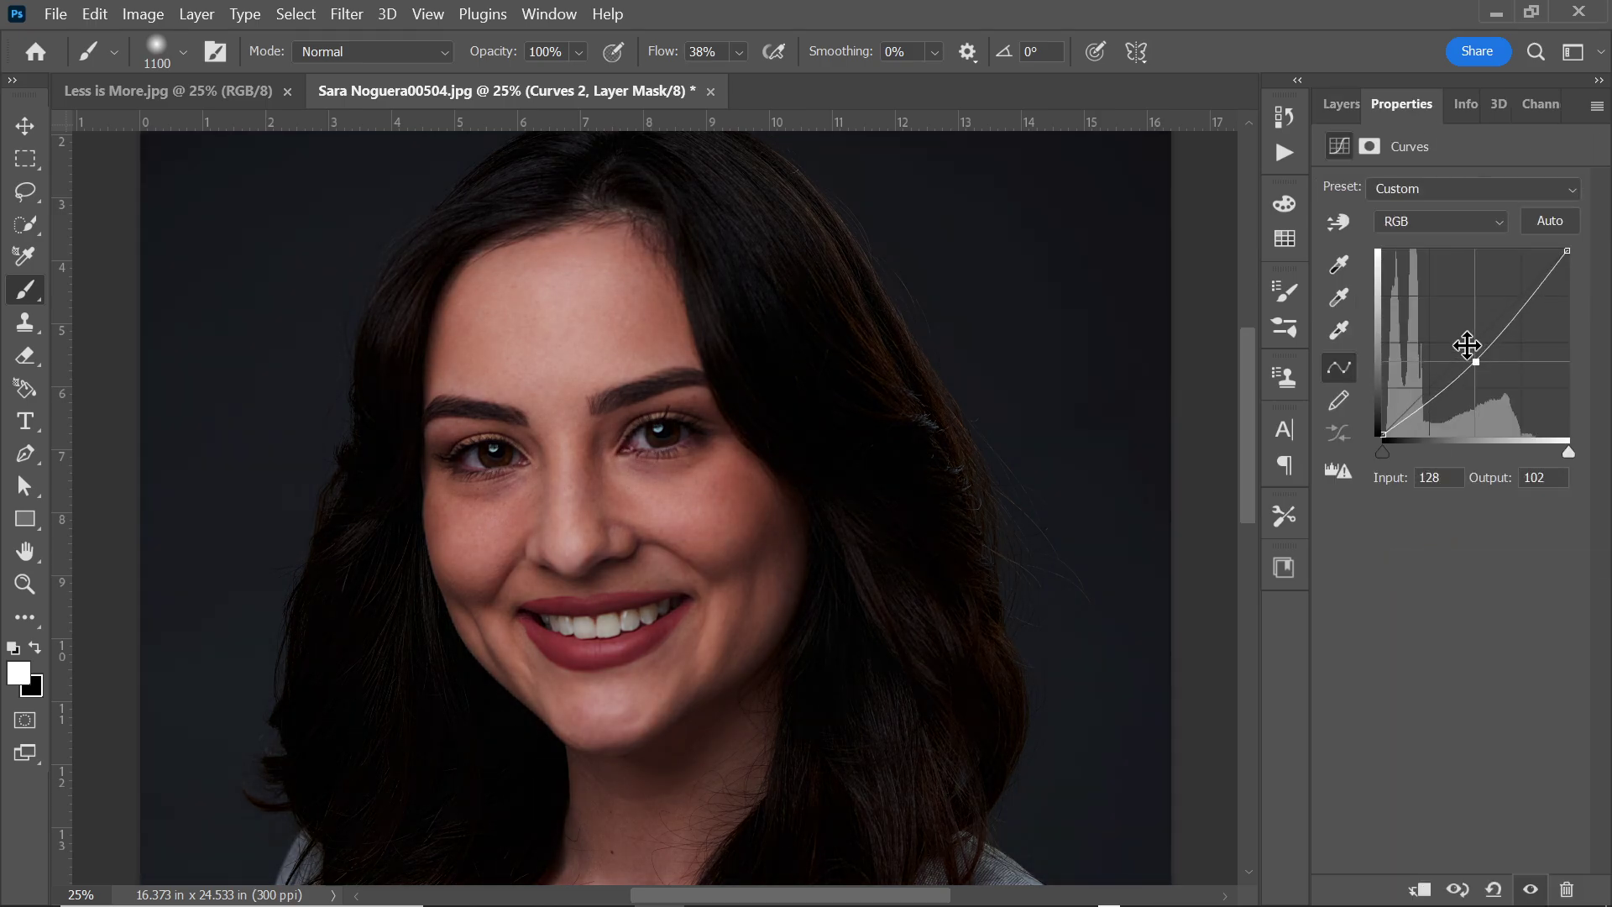
left_click(1346, 106)
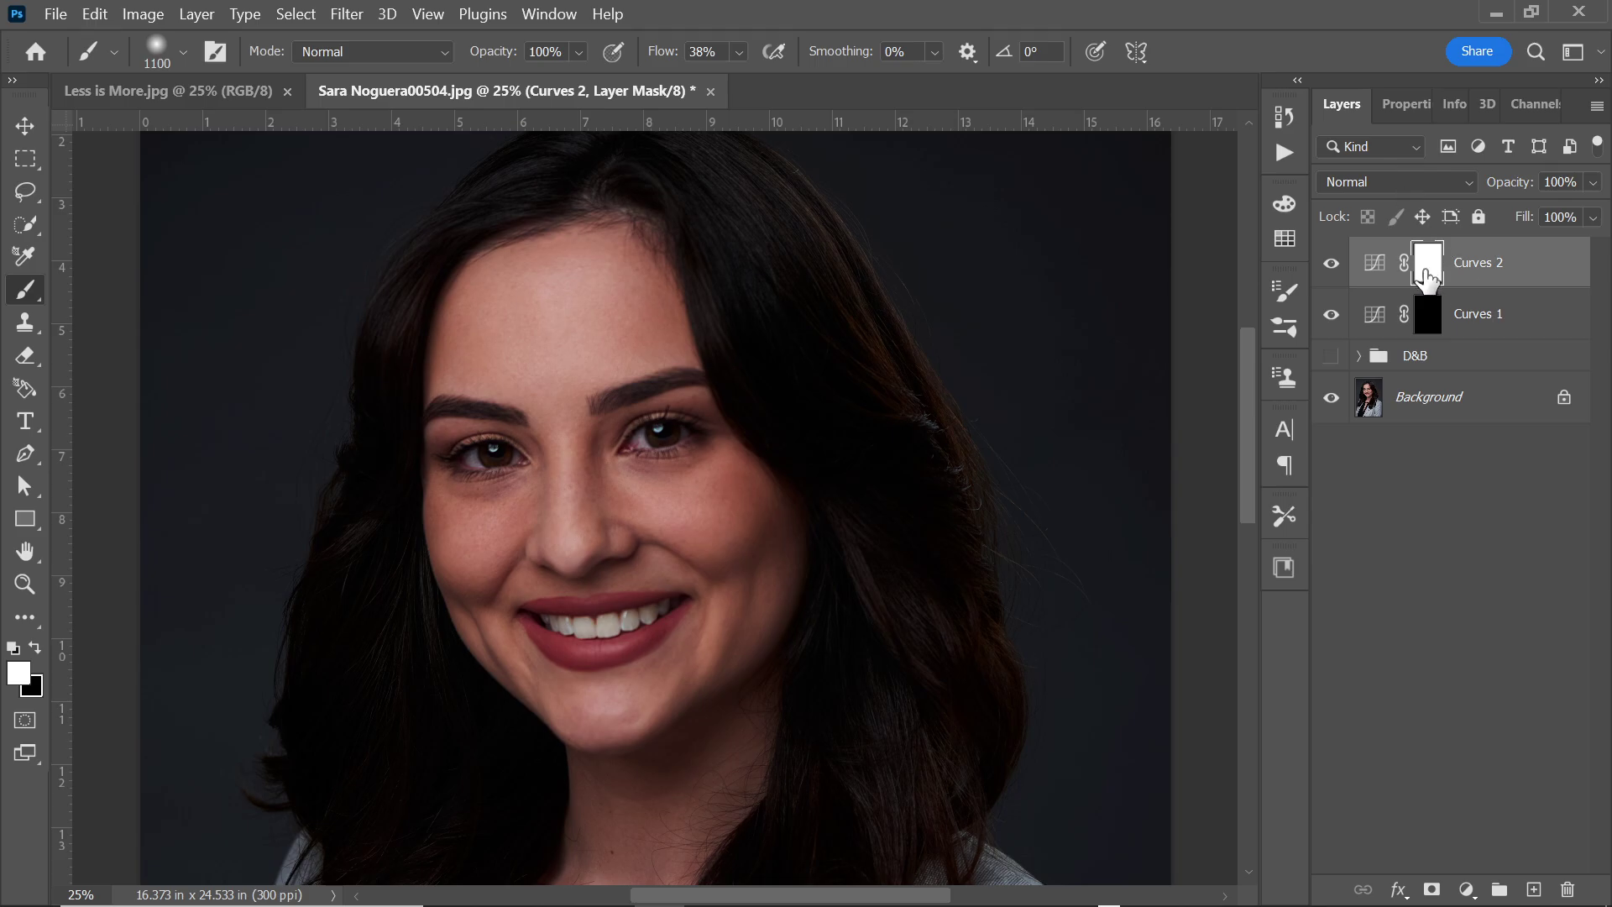
key("ctrl+i")
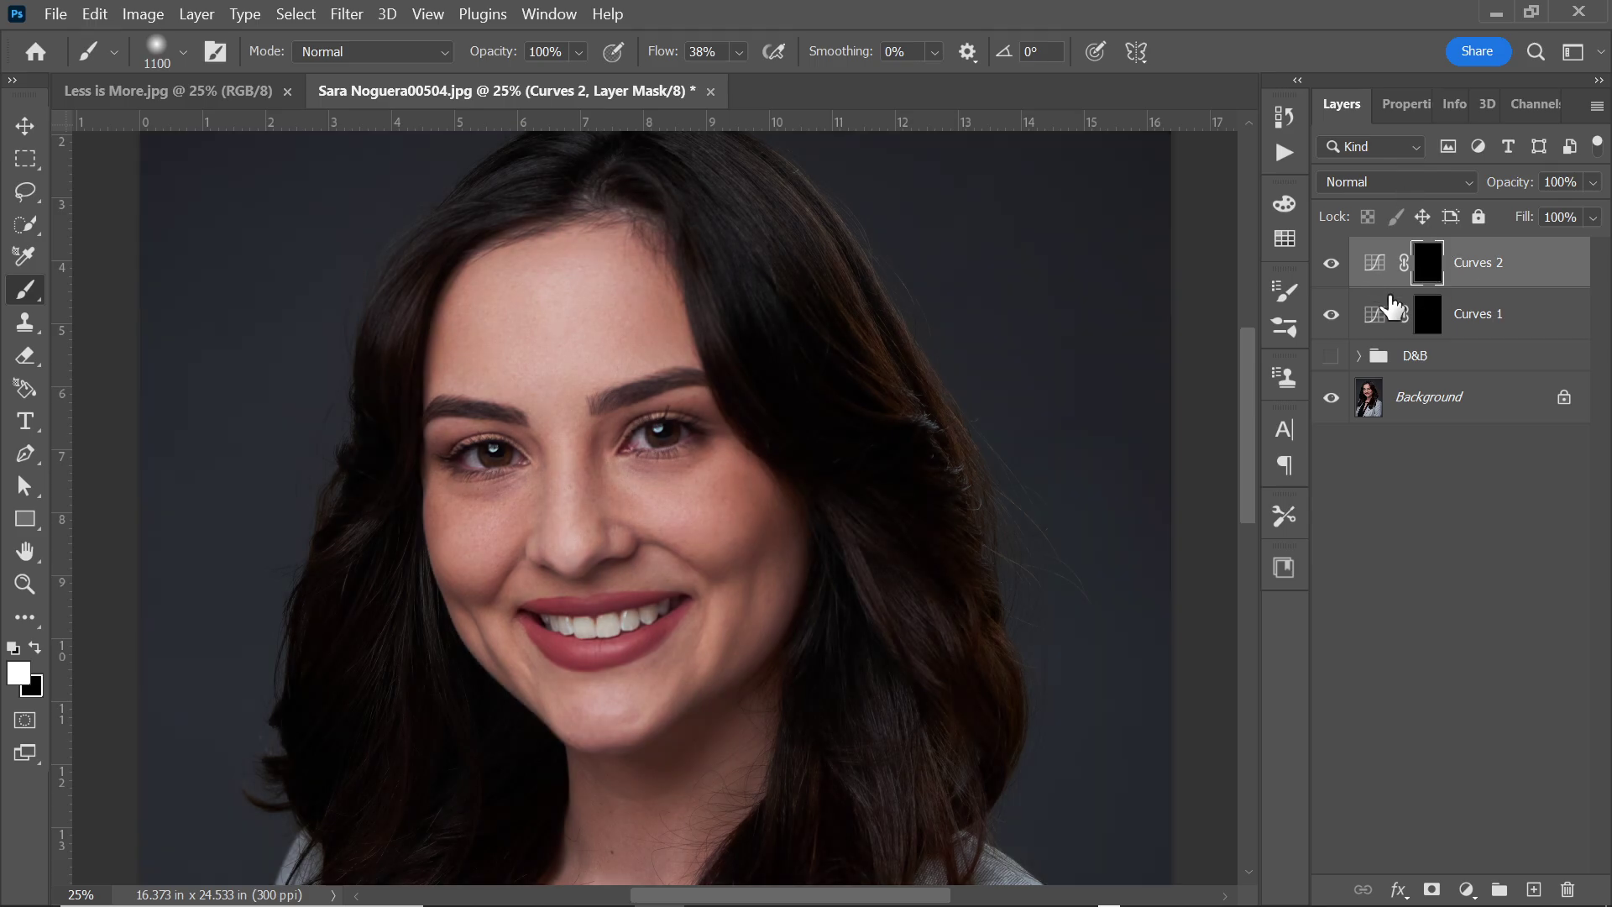
Step: Delete the two manually added Curves adjustment layers
left_click(1384, 270)
key("Delete")
key("Delete")
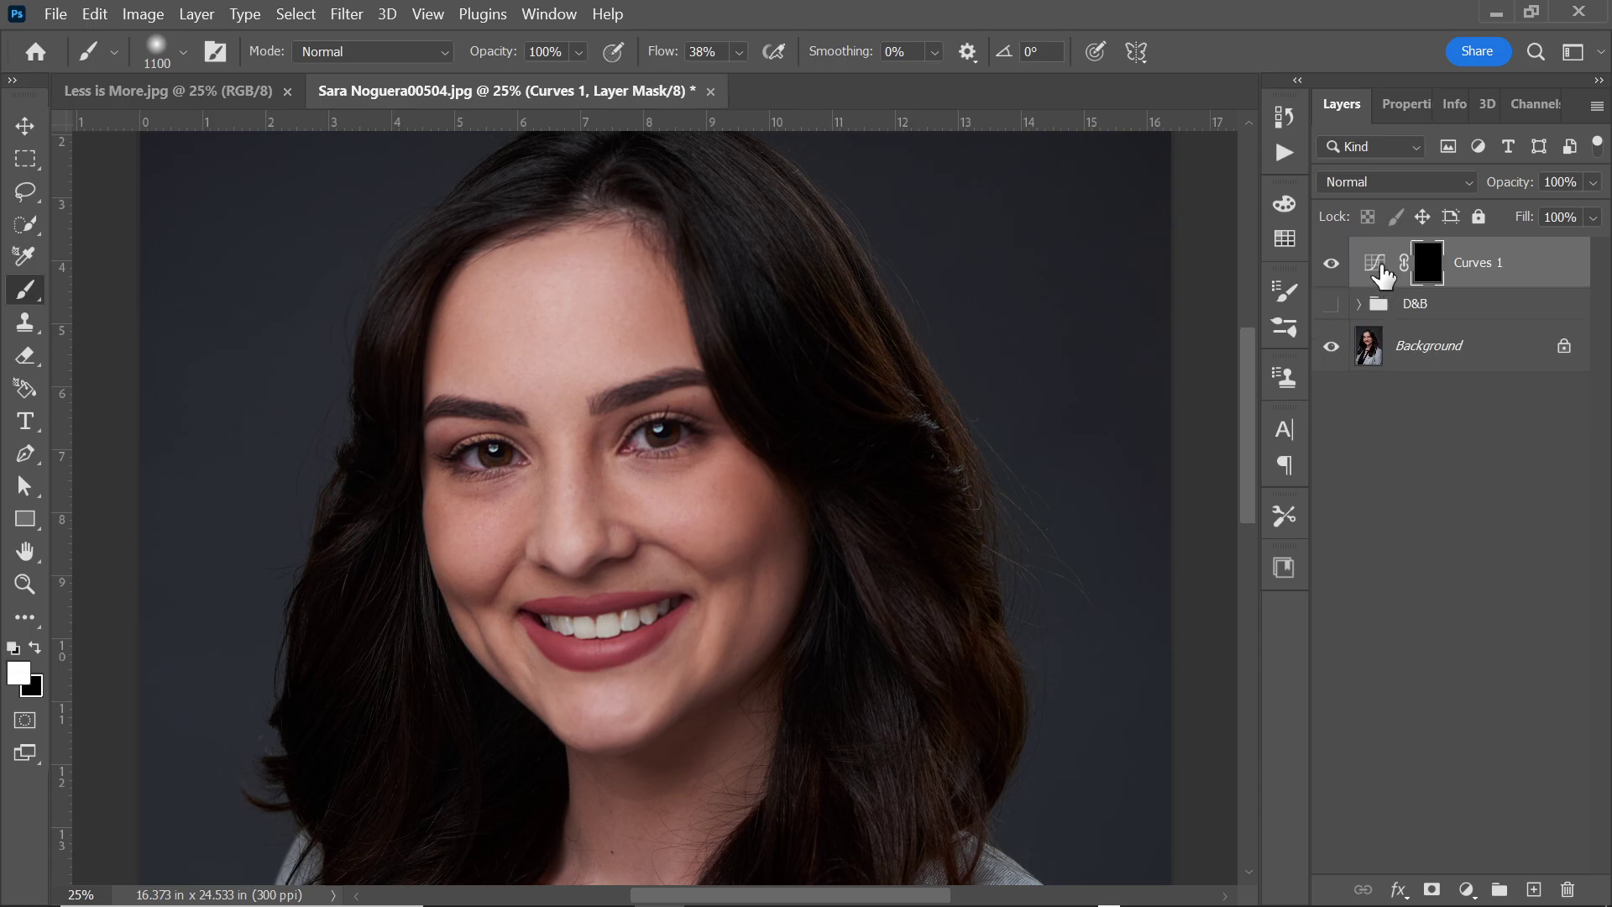
Step: Show and expand the D&B group, and hide its Black & White 1 layer
left_click(1331, 252)
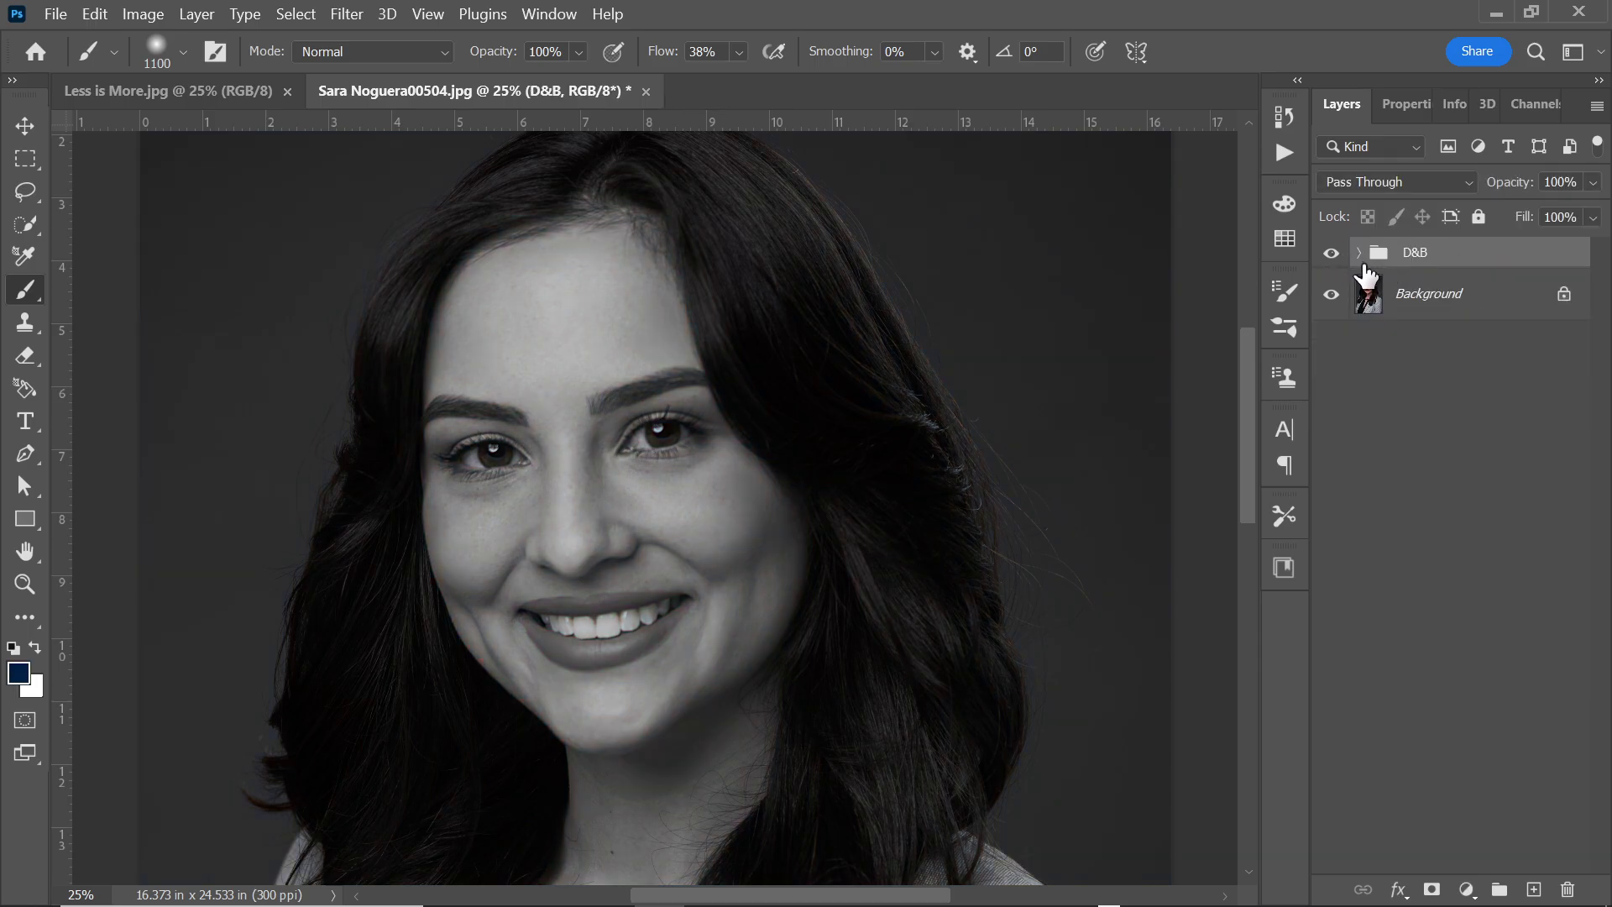
left_click(1359, 253)
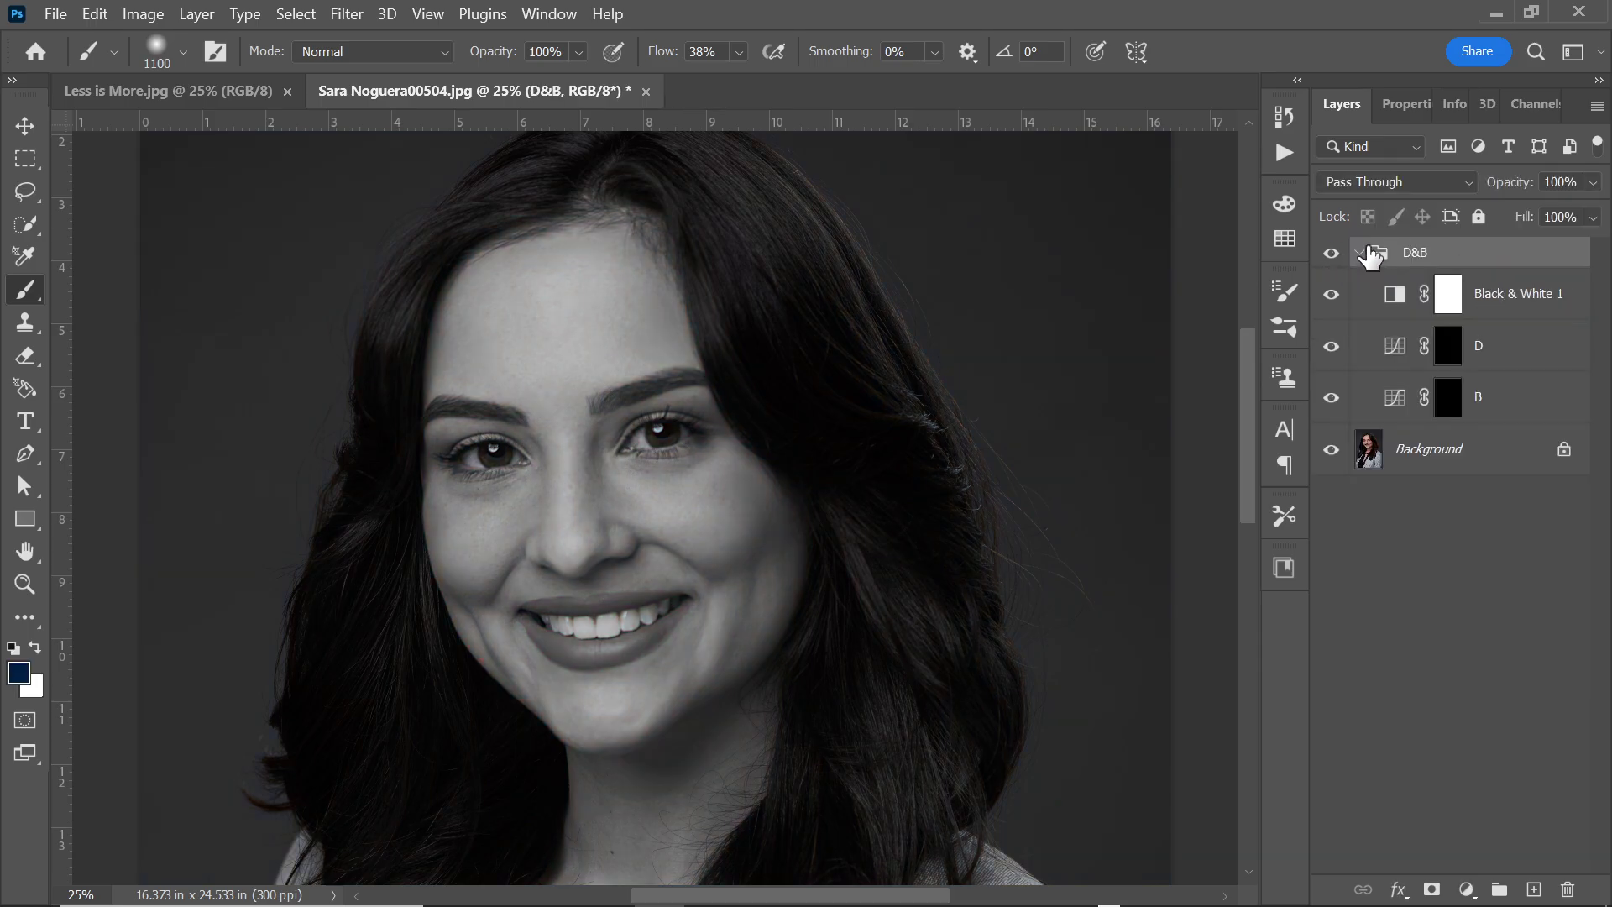
left_click(1330, 294)
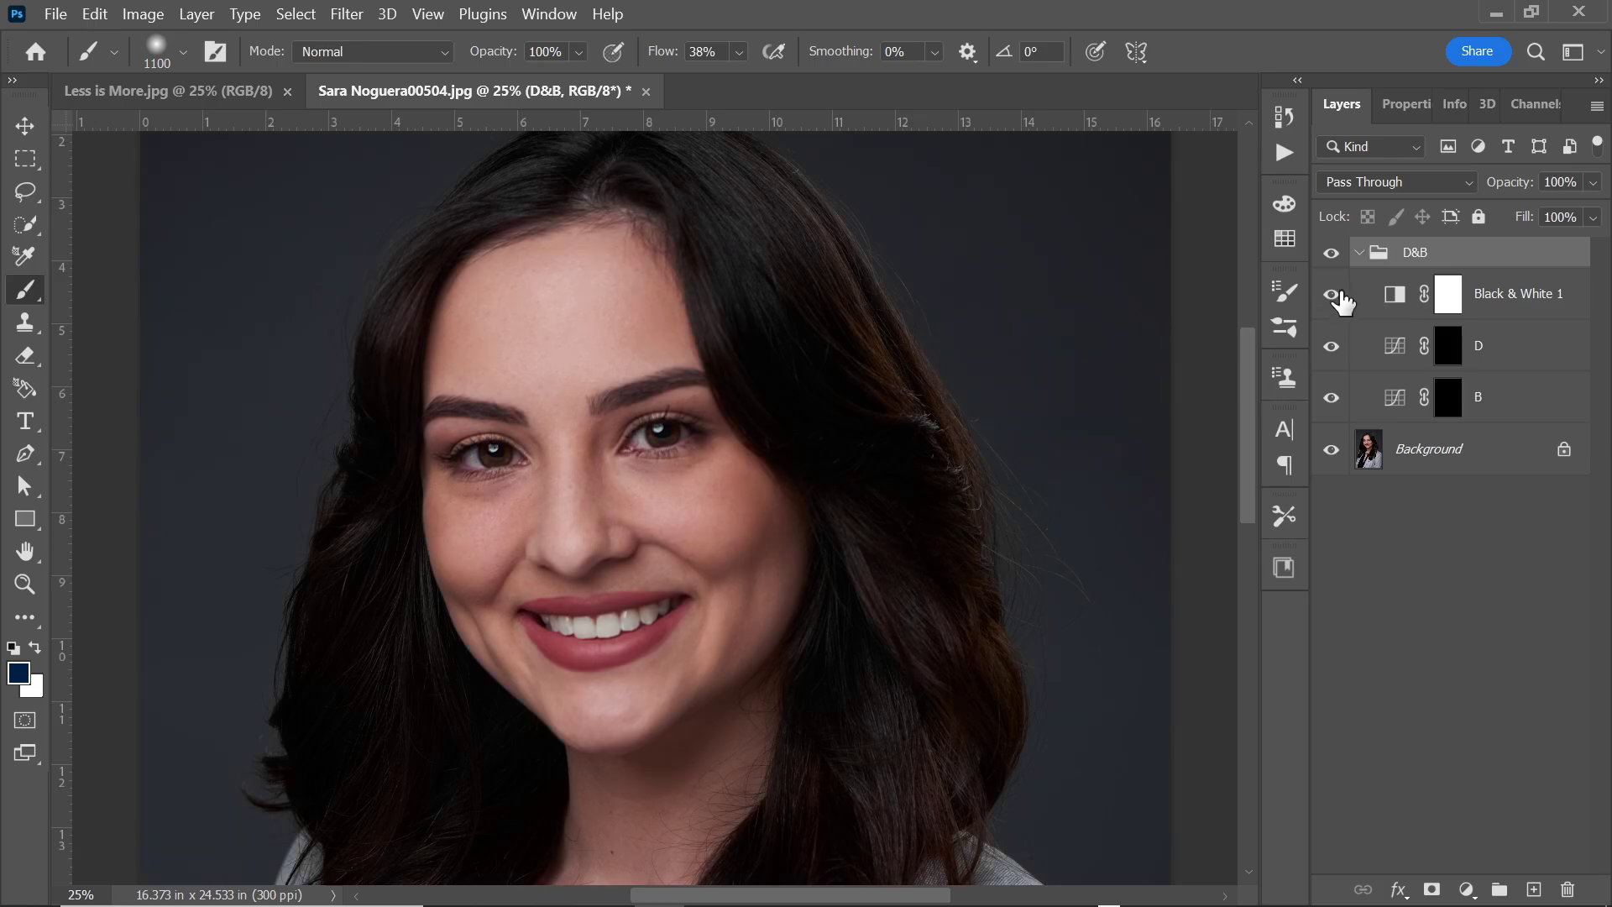
Step: Show the Black & White 1 layer in the D&B group and set its Reds to -76
left_click(1330, 294)
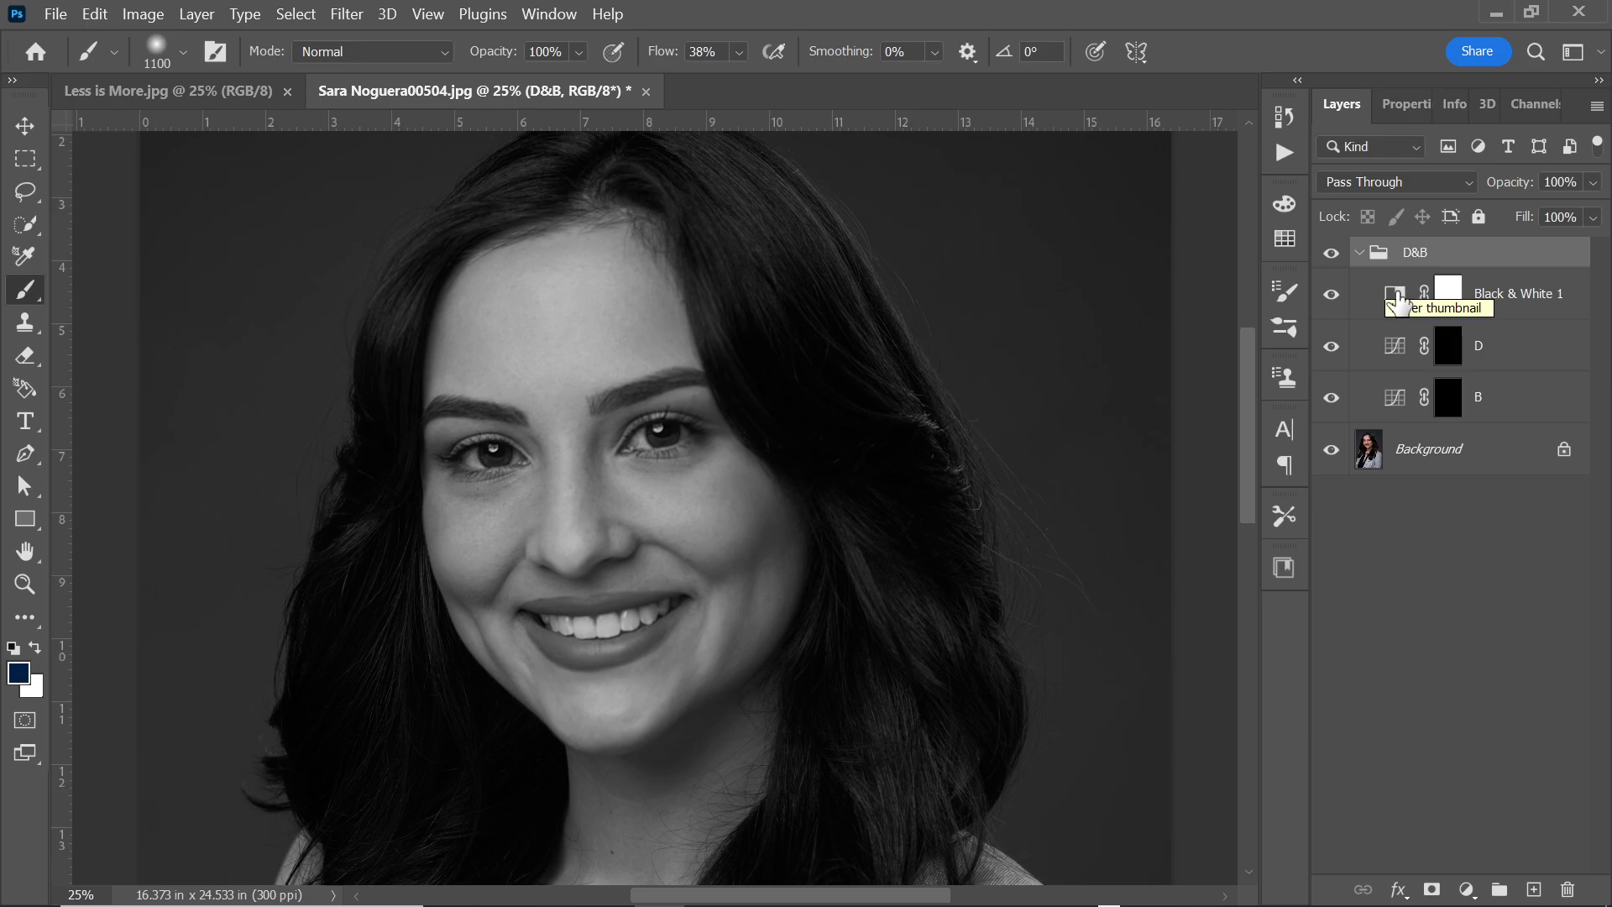
double_click(1389, 290)
mouse_move(1438, 286)
left_mouse_down()
mouse_move(1376, 304)
mouse_move(1454, 285)
mouse_move(1412, 289)
mouse_move(1449, 289)
mouse_move(1428, 289)
left_mouse_up()
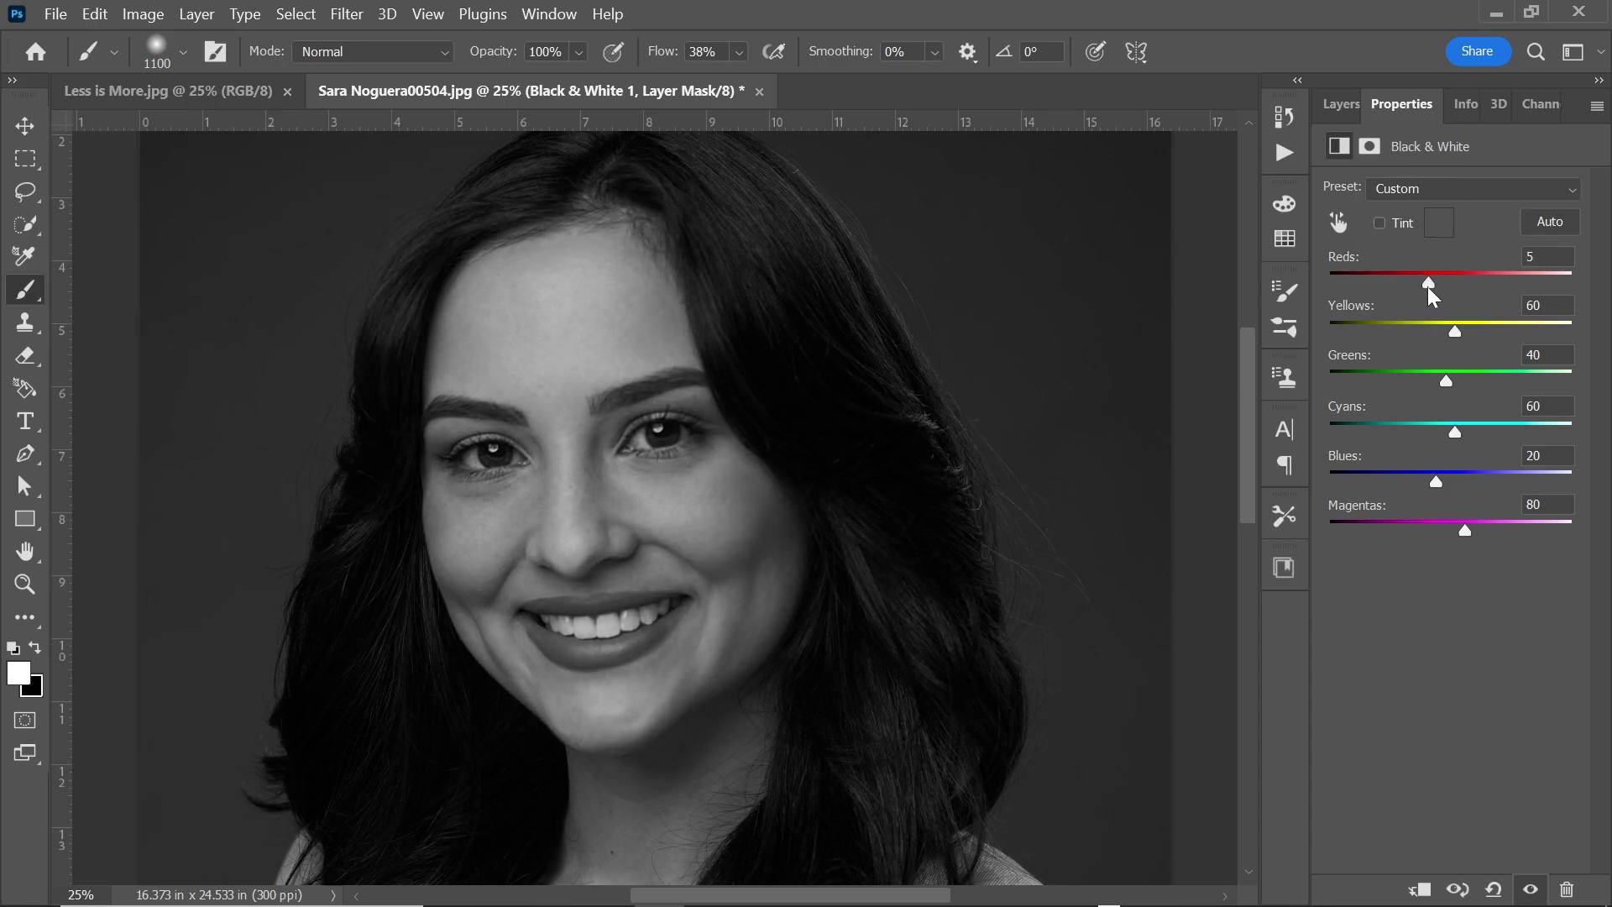
left_click_drag(1429, 283, 1405, 303)
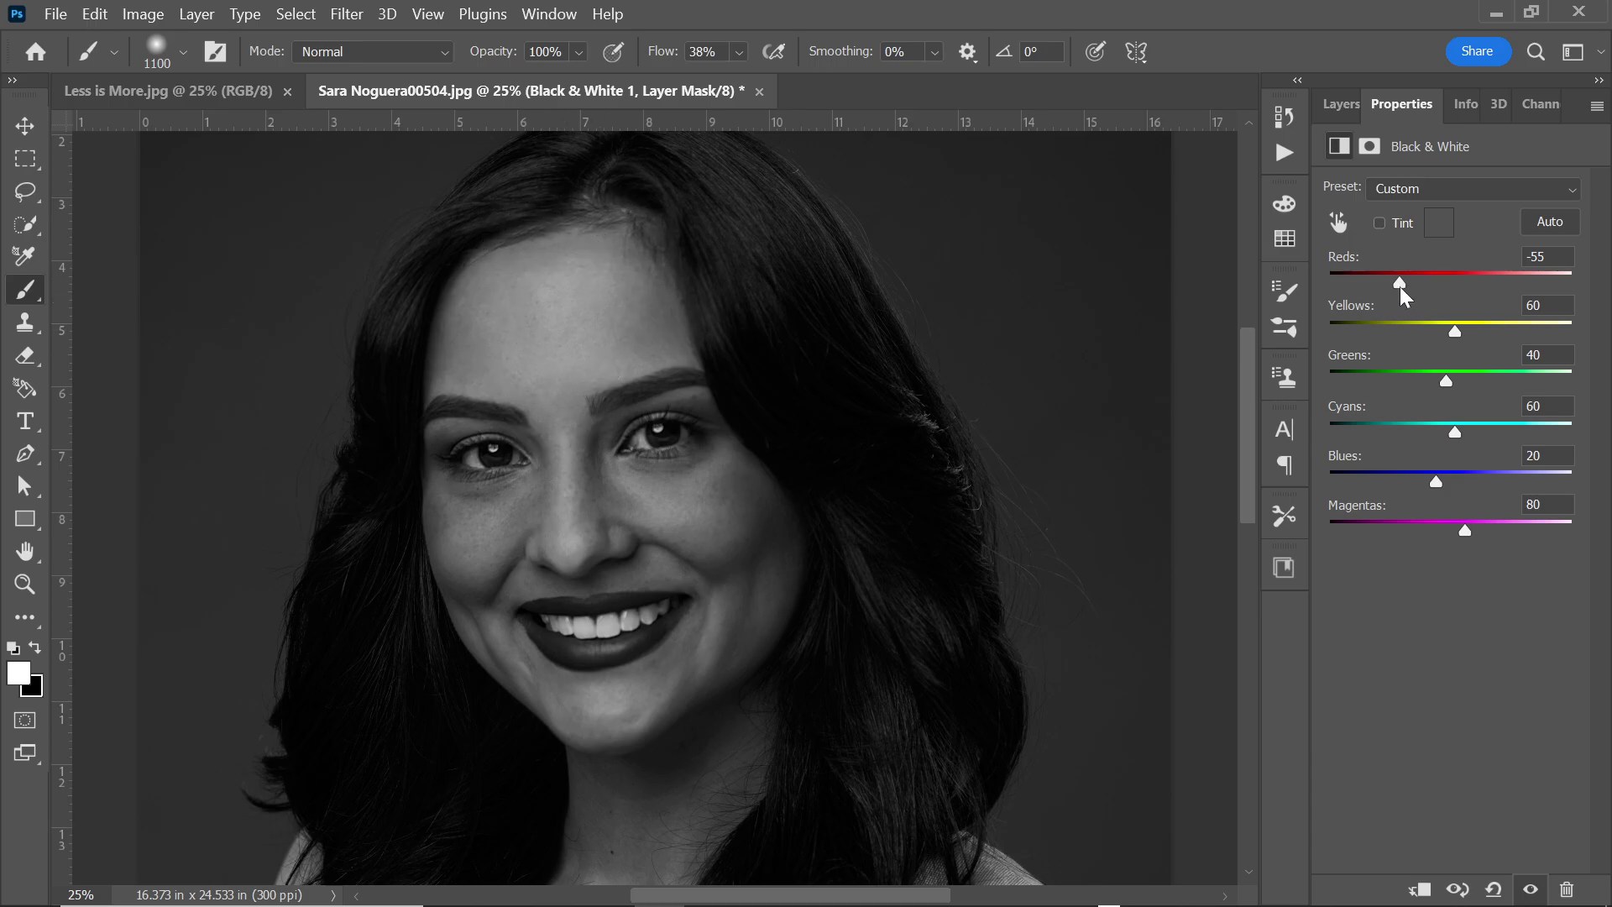
left_click_drag(1398, 286, 1367, 303)
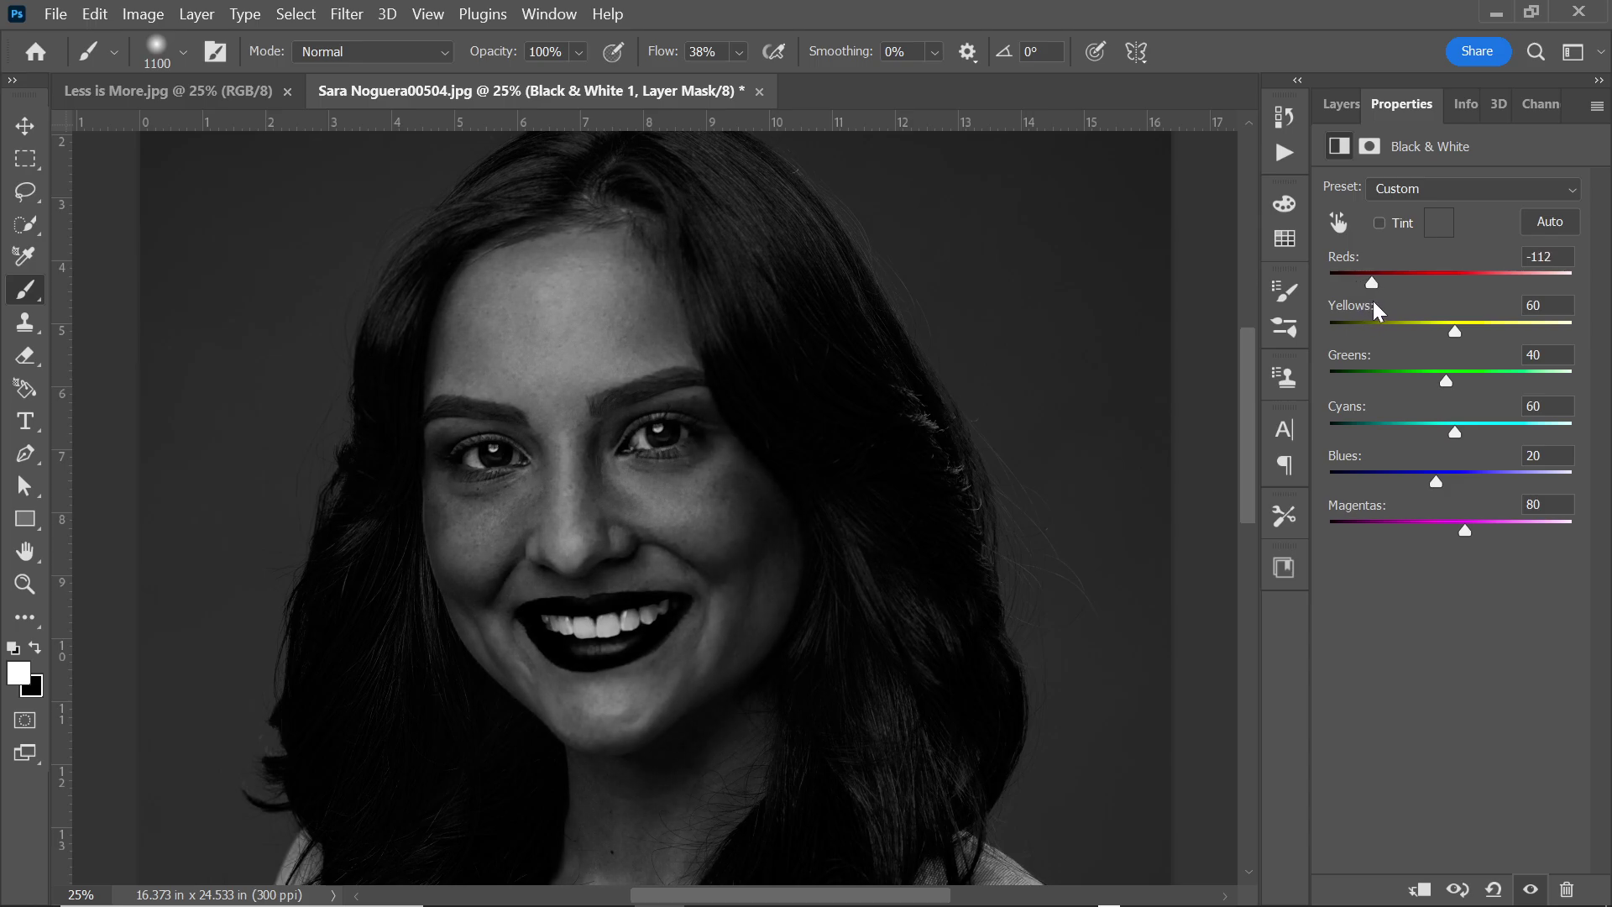
left_click_drag(1373, 301, 1358, 307)
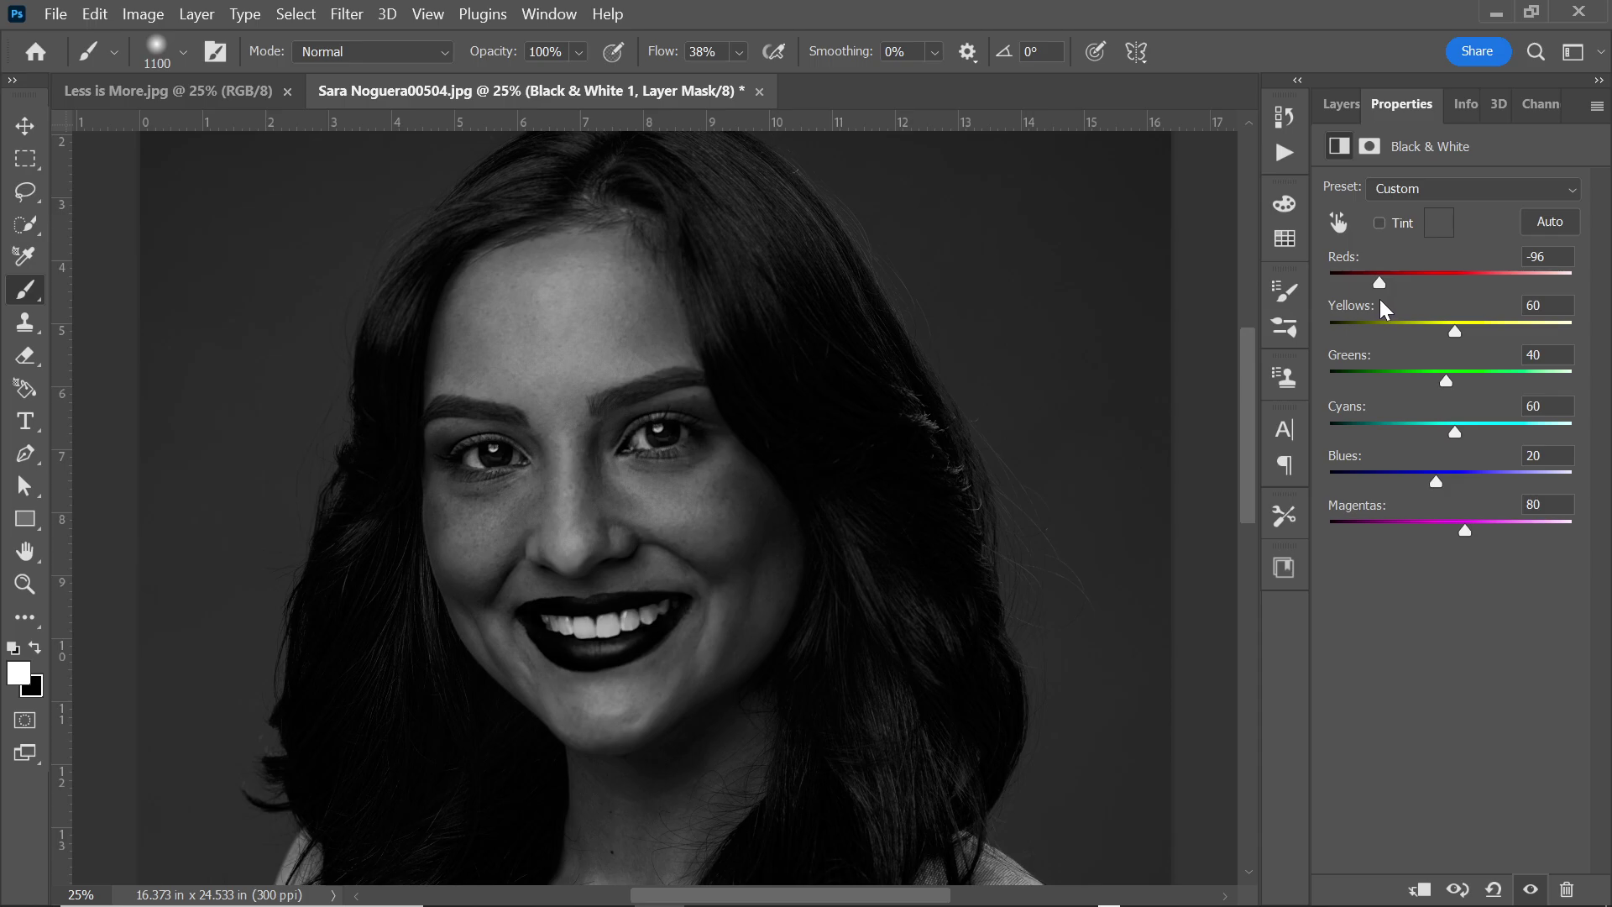
mouse_move(1383, 299)
left_mouse_down()
mouse_move(1412, 297)
mouse_move(1375, 305)
left_mouse_up()
left_click_drag(1374, 307, 1397, 301)
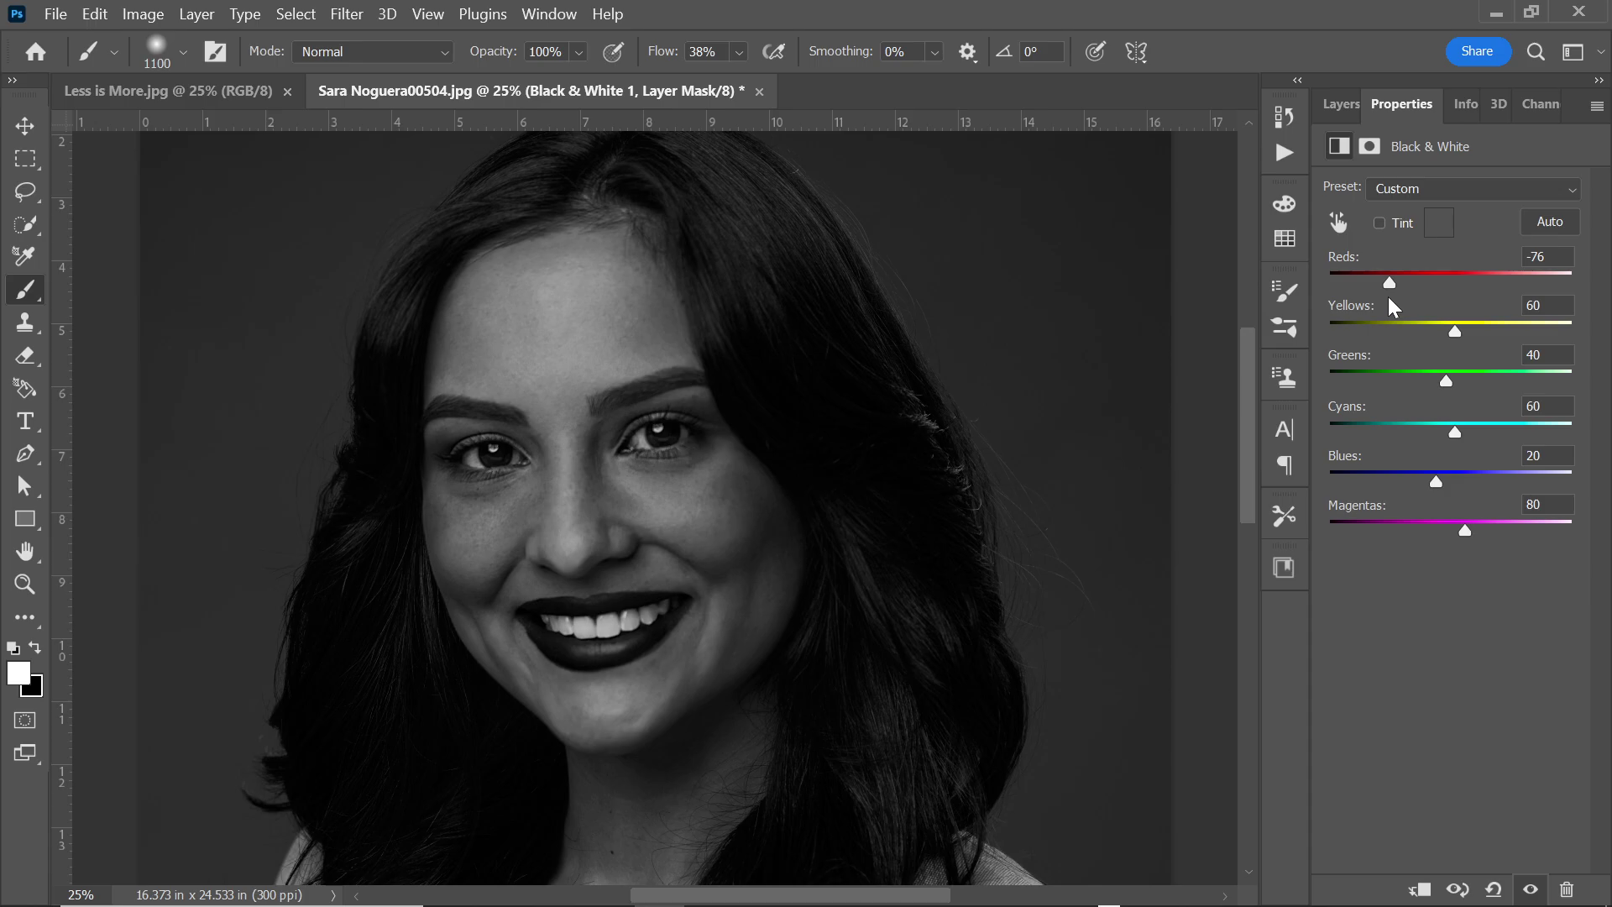
left_click(1342, 107)
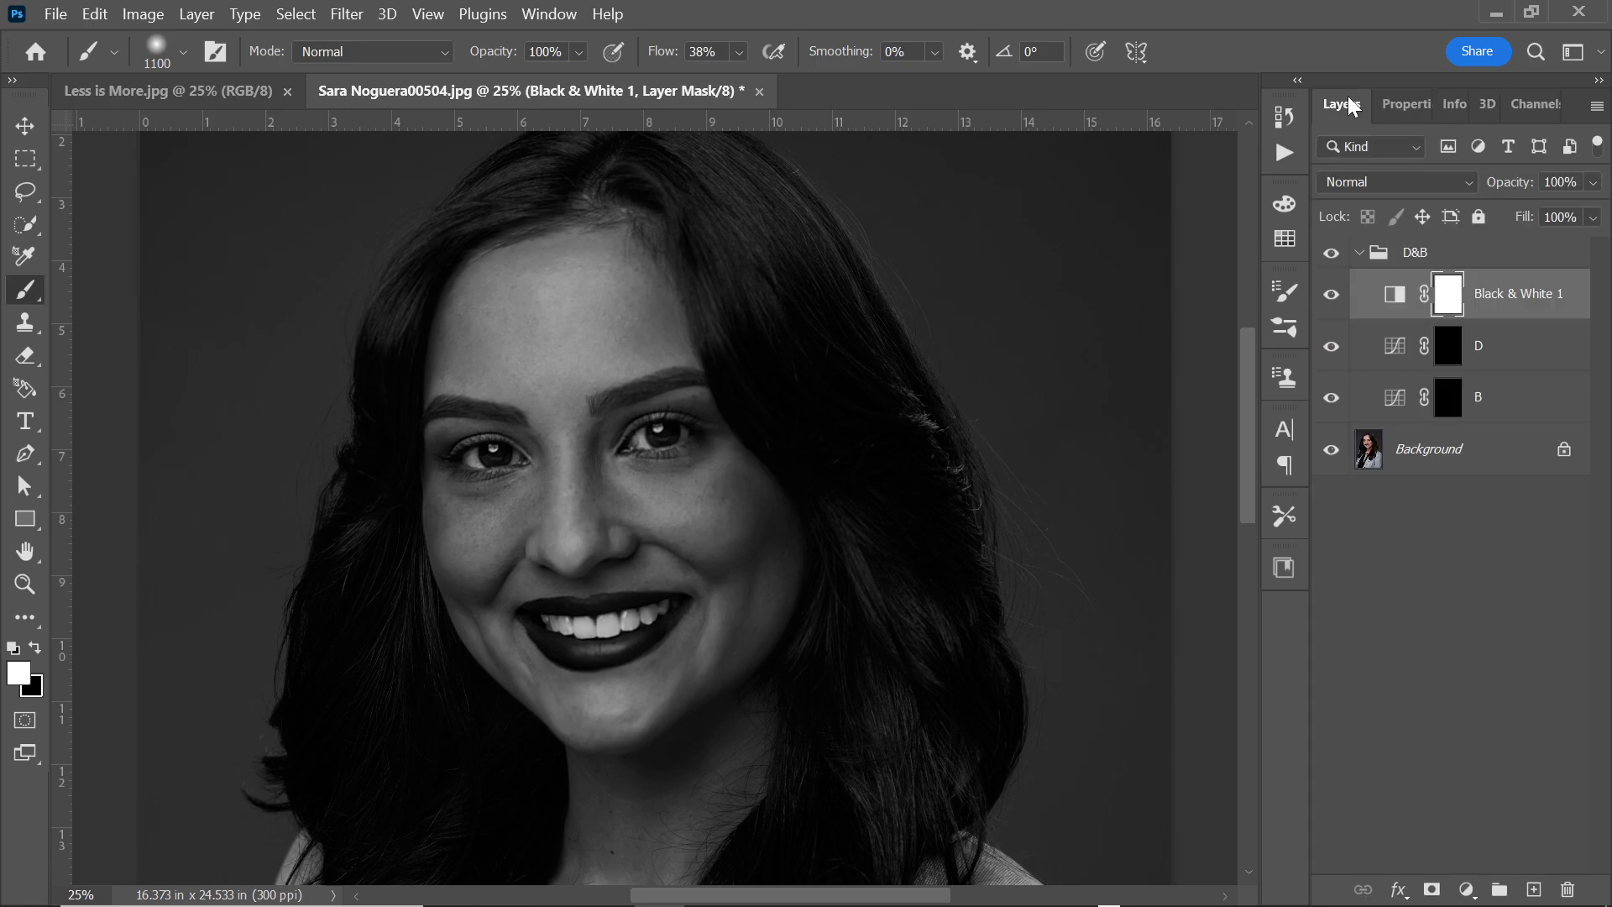
Step: Select the D layer's mask and reduce the brush size to 35 px for work on the forehead
left_click(1449, 349)
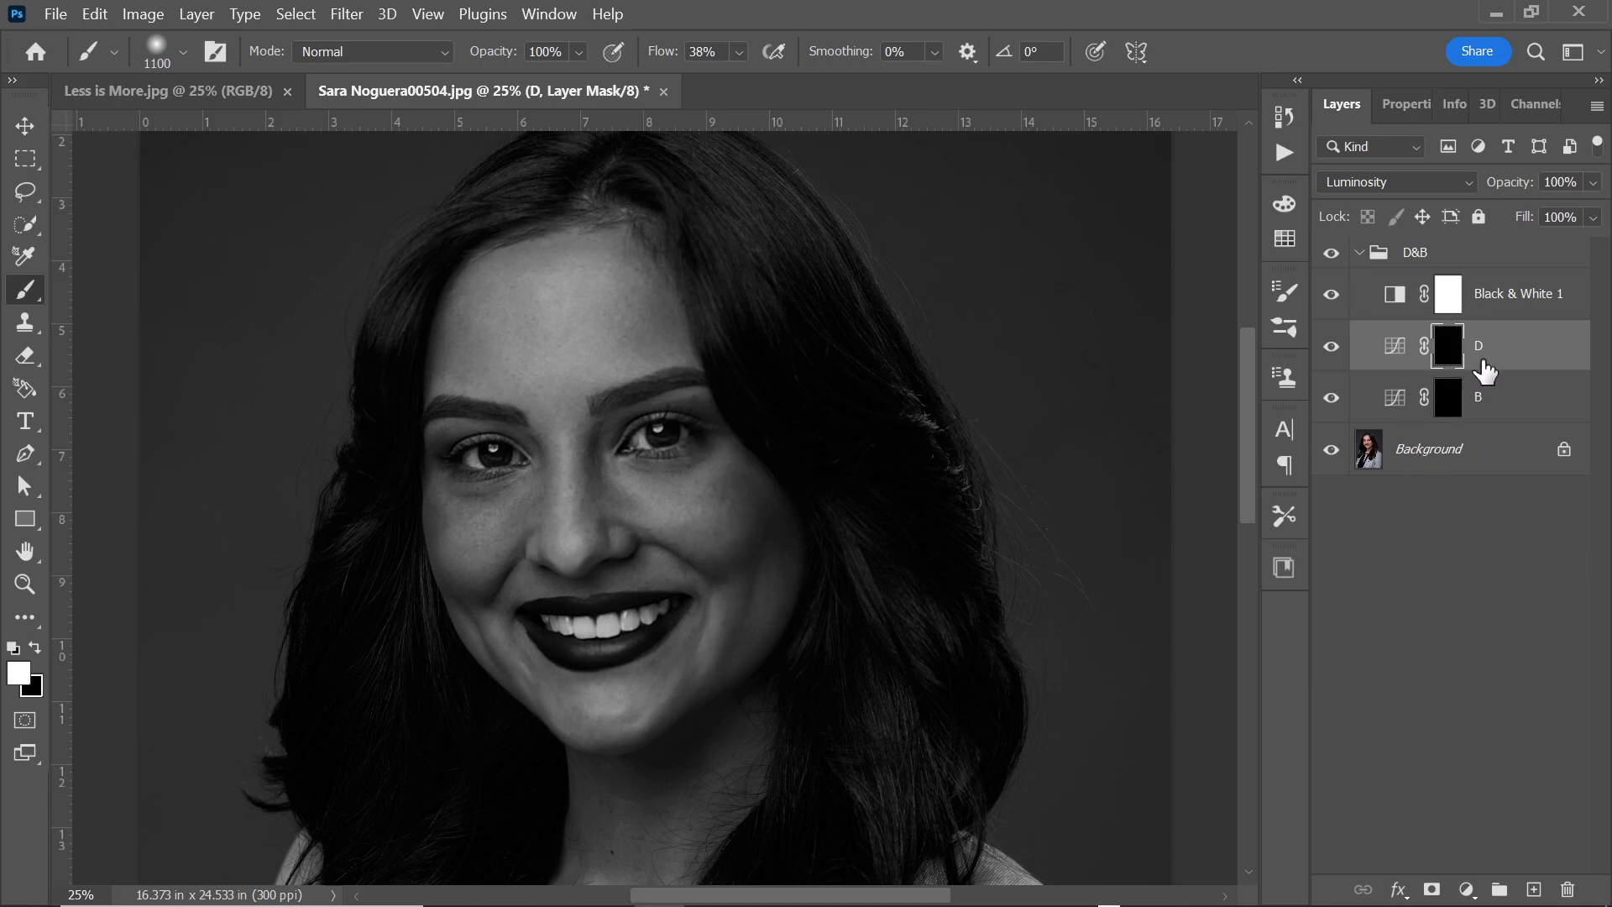
left_click(1472, 402)
left_click(1449, 348)
key("ctrl+plus")
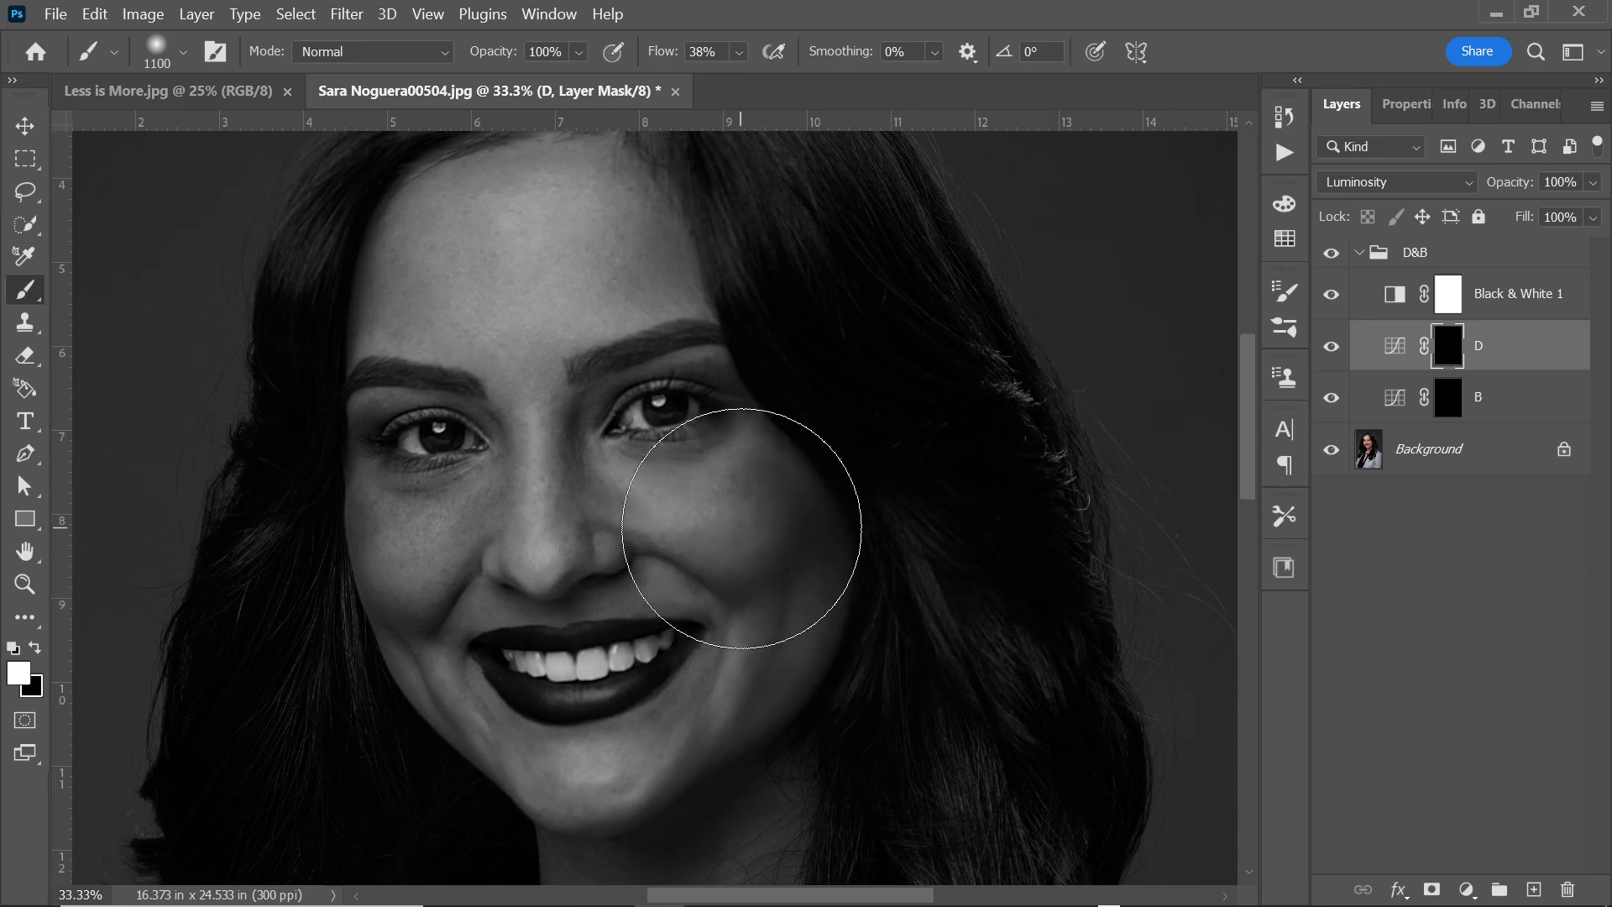
mouse_move(730, 522)
left_mouse_down()
mouse_move(867, 569)
mouse_move(822, 507)
left_mouse_up()
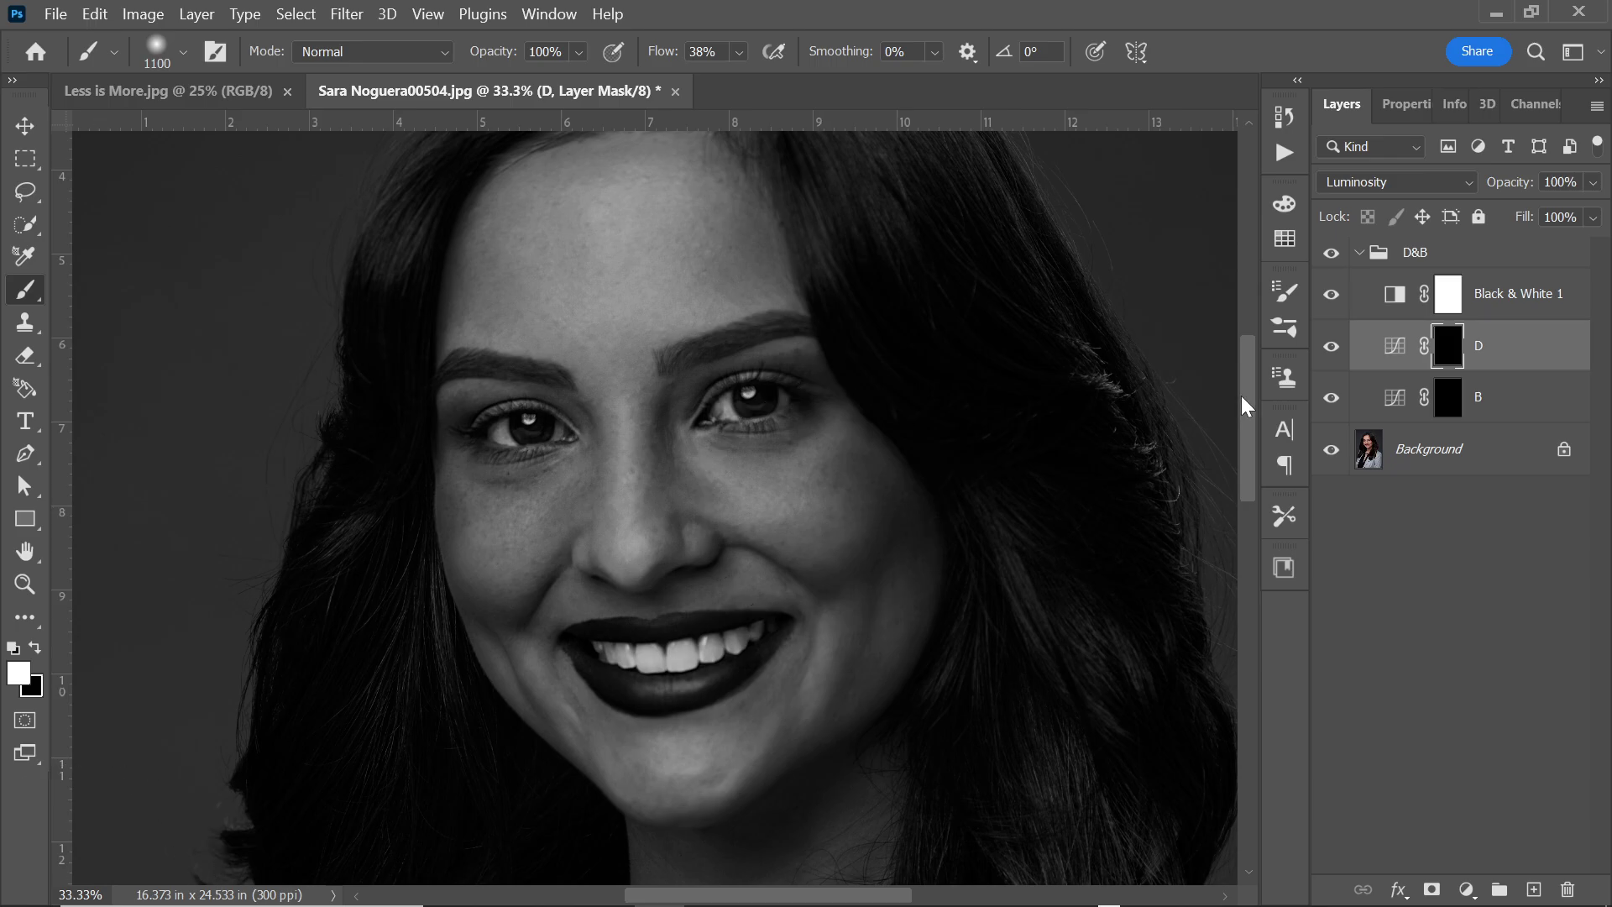
left_click_drag(1248, 406, 1251, 378)
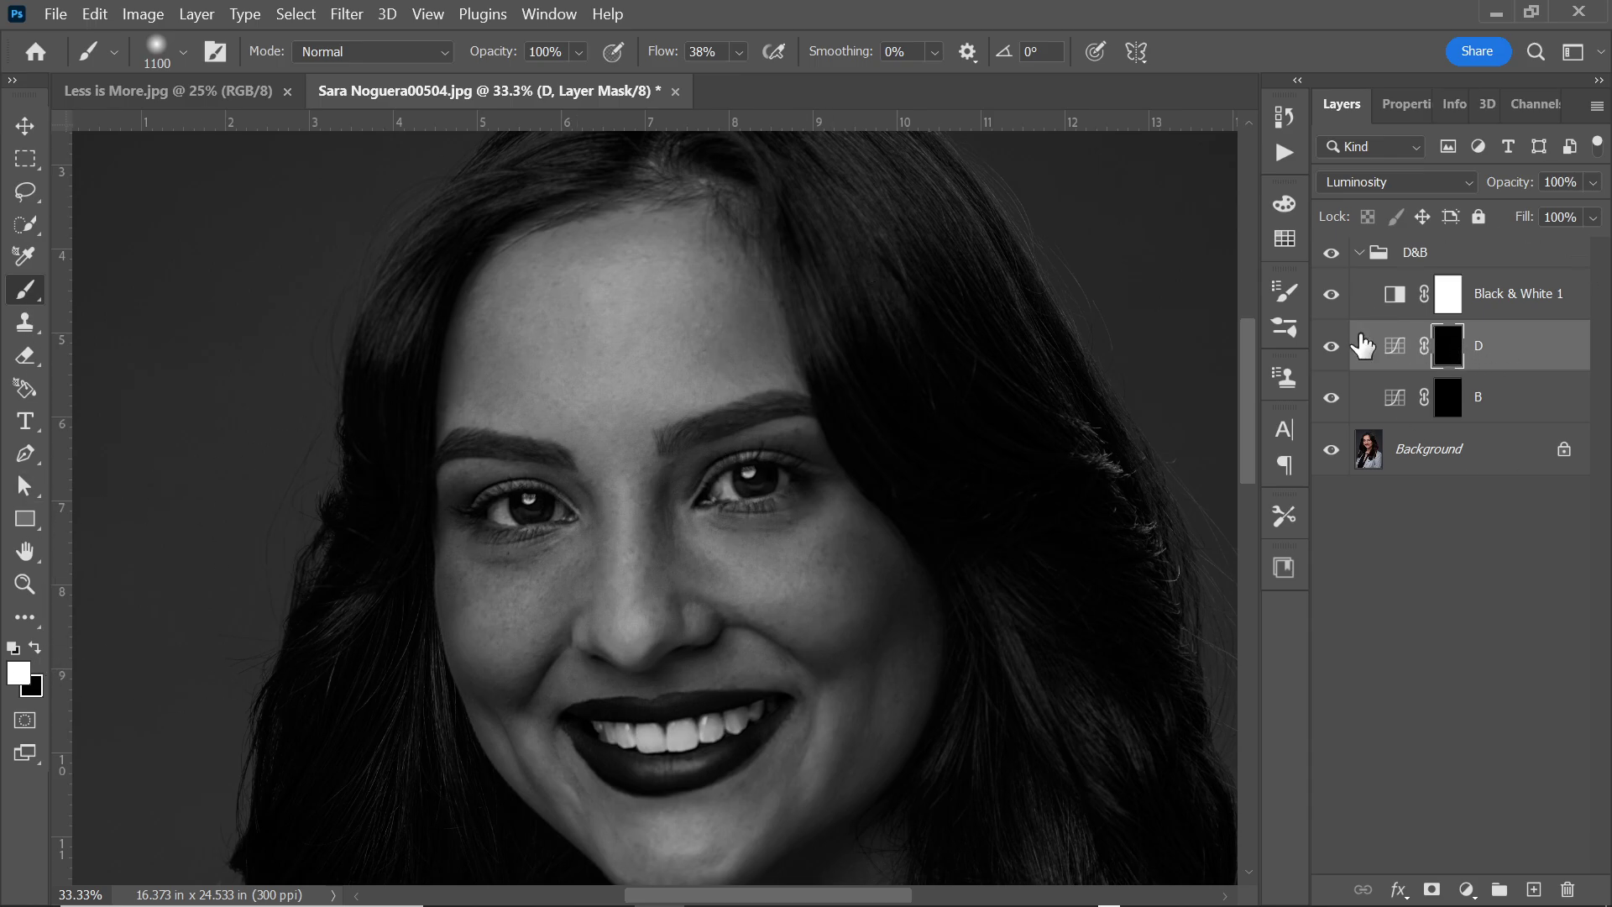
key("bracketleft")
key("bracketleft")
key("bracketleft")
key("bracketleft")
key("bracketleft")
key("bracketleft")
key("bracketleft")
key("bracketleft")
key("bracketleft")
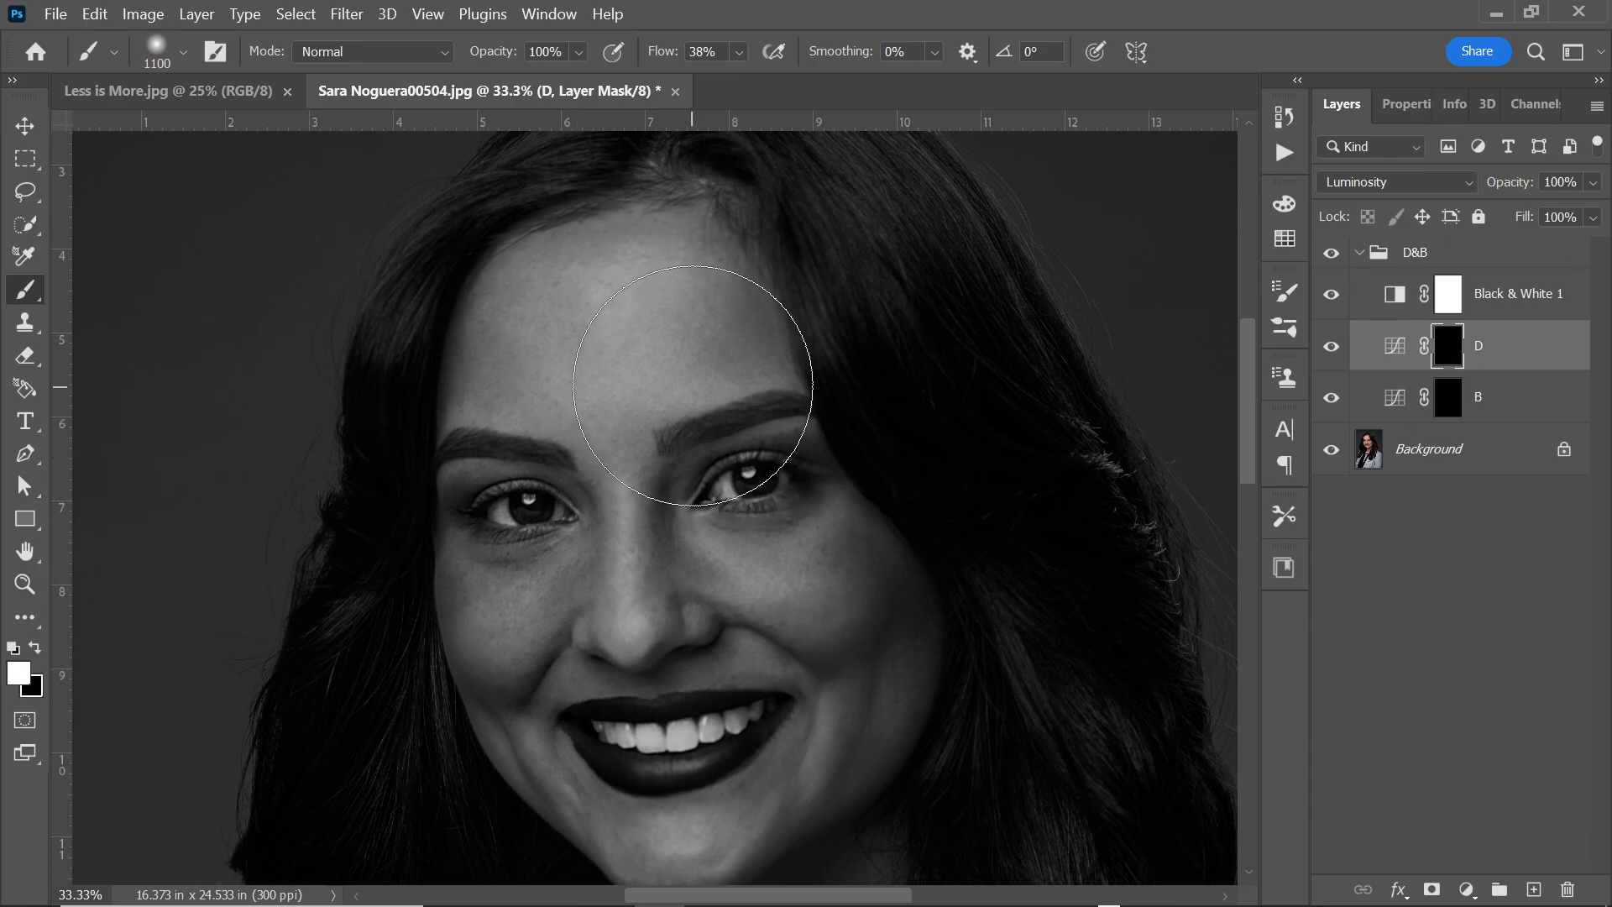
key("bracketleft")
key("bracketleft")
key("bracketleft")
key("bracketleft")
key("bracketleft")
key("bracketleft")
key("bracketleft")
key("bracketleft")
key("bracketleft")
key("bracketleft")
key("bracketright")
key("bracketright")
key("bracketright")
key("bracketright")
key("bracketright")
key("bracketright")
key("bracketright")
key("bracketright")
key("bracketright")
key("bracketleft")
key("bracketleft")
key("bracketleft")
key("bracketleft")
key("bracketleft")
key("bracketleft")
key("bracketleft")
key("bracketleft")
key("bracketleft")
Step: Try a stroke on the forehead, undo it, and set the brush flow to 1%
left_click_drag(623, 350, 634, 326)
key("ctrl+z")
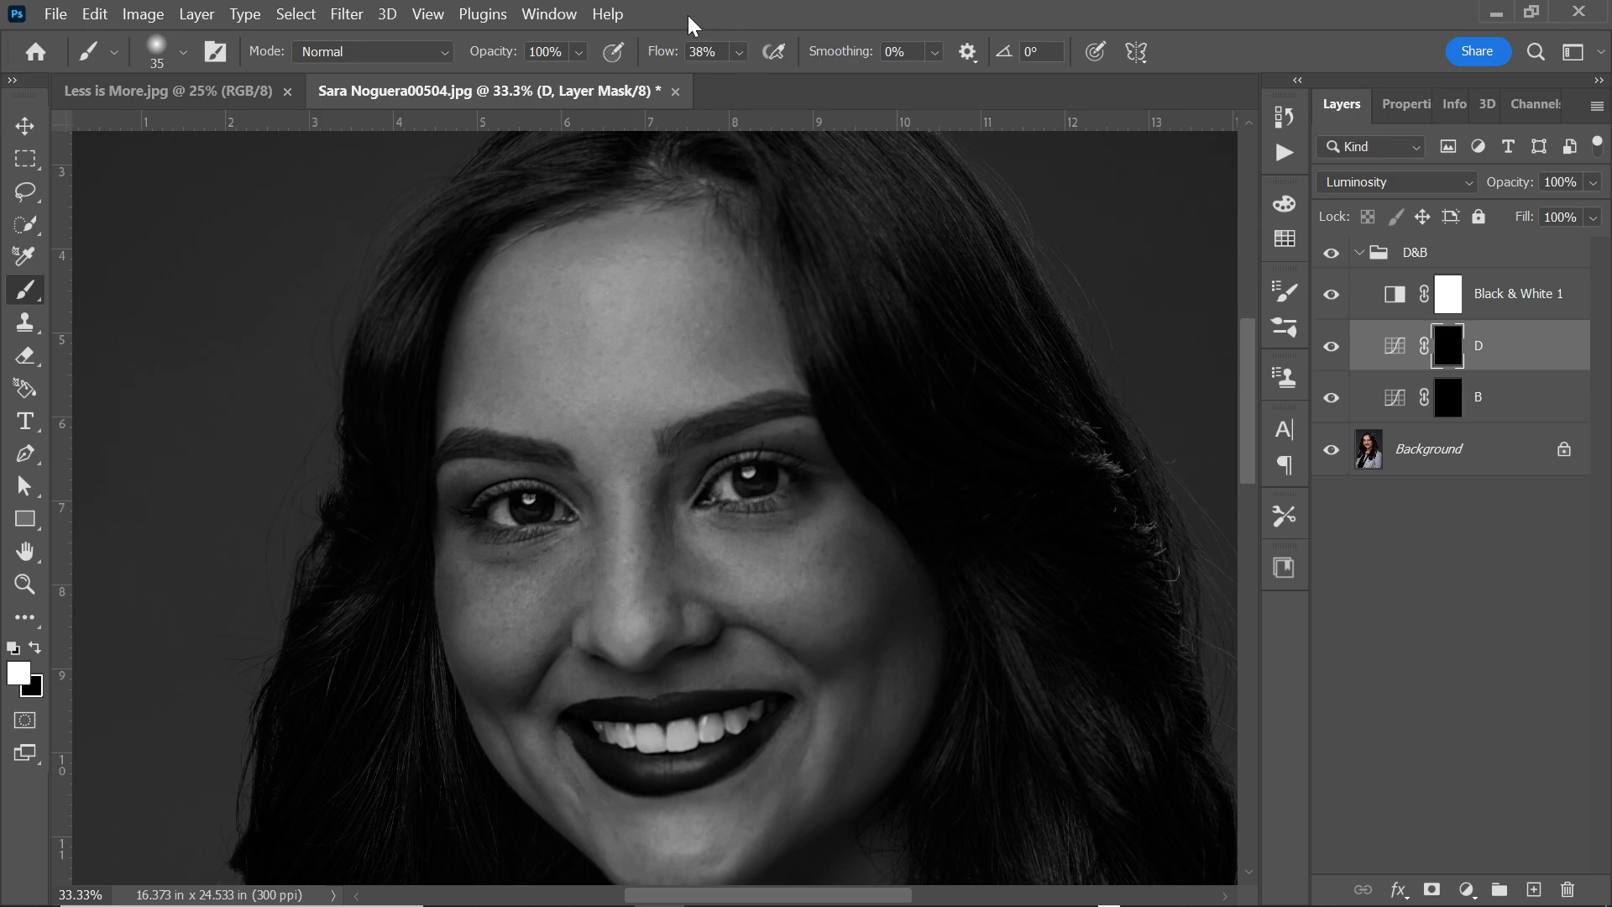
left_click_drag(664, 59, 604, 90)
Step: Lower the Reds of the Black & White 1 layer to -102
double_click(1394, 294)
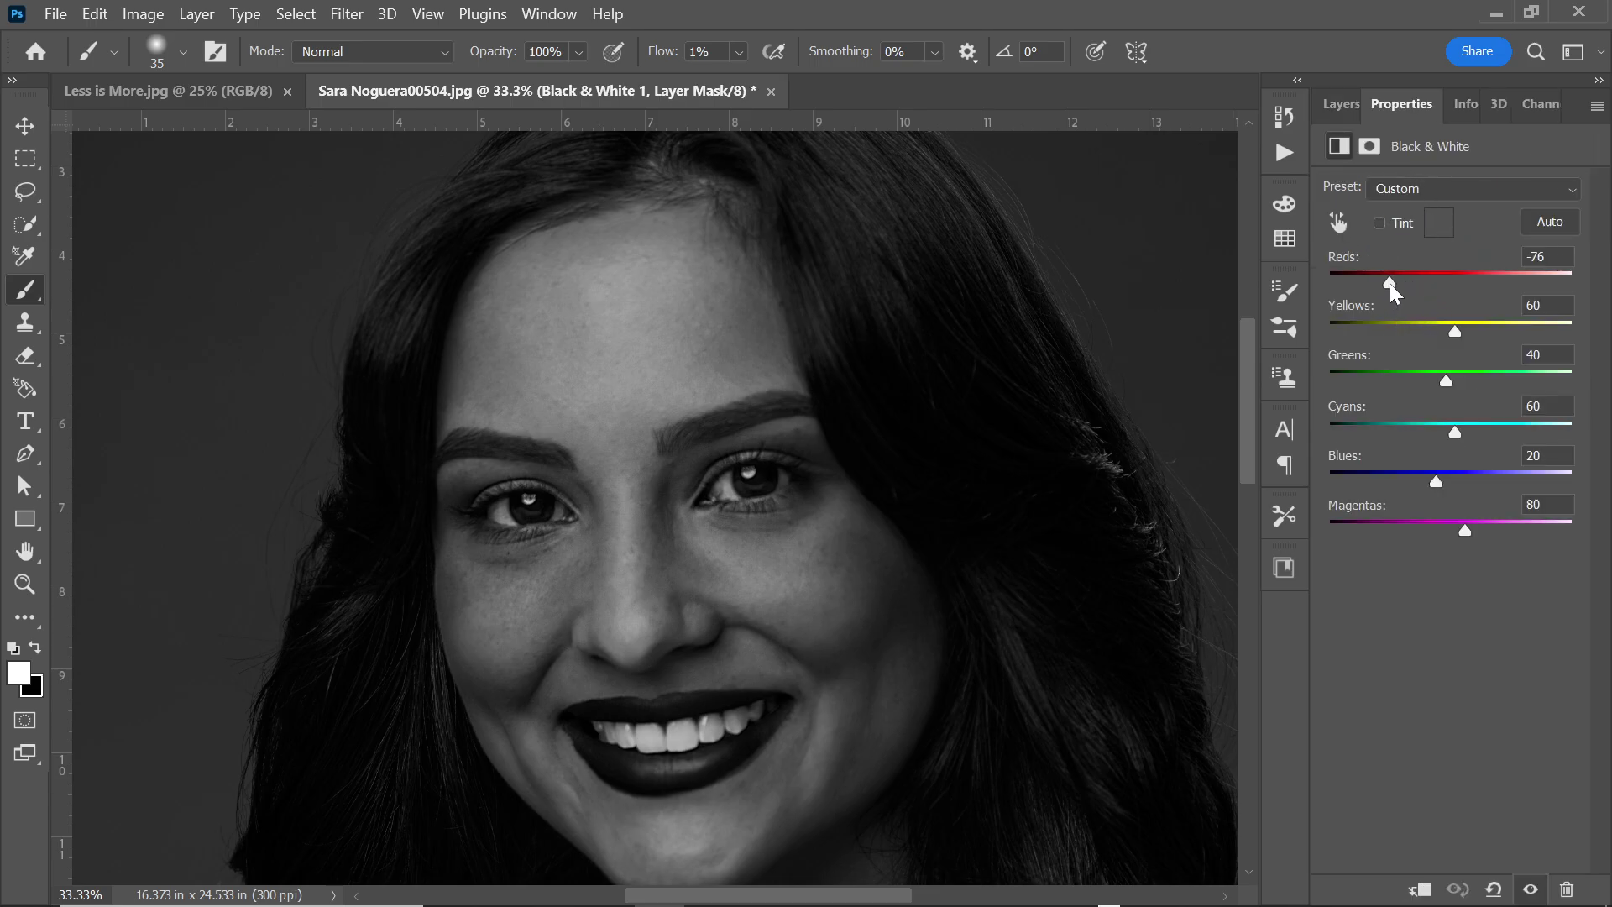
left_click_drag(1388, 284, 1377, 287)
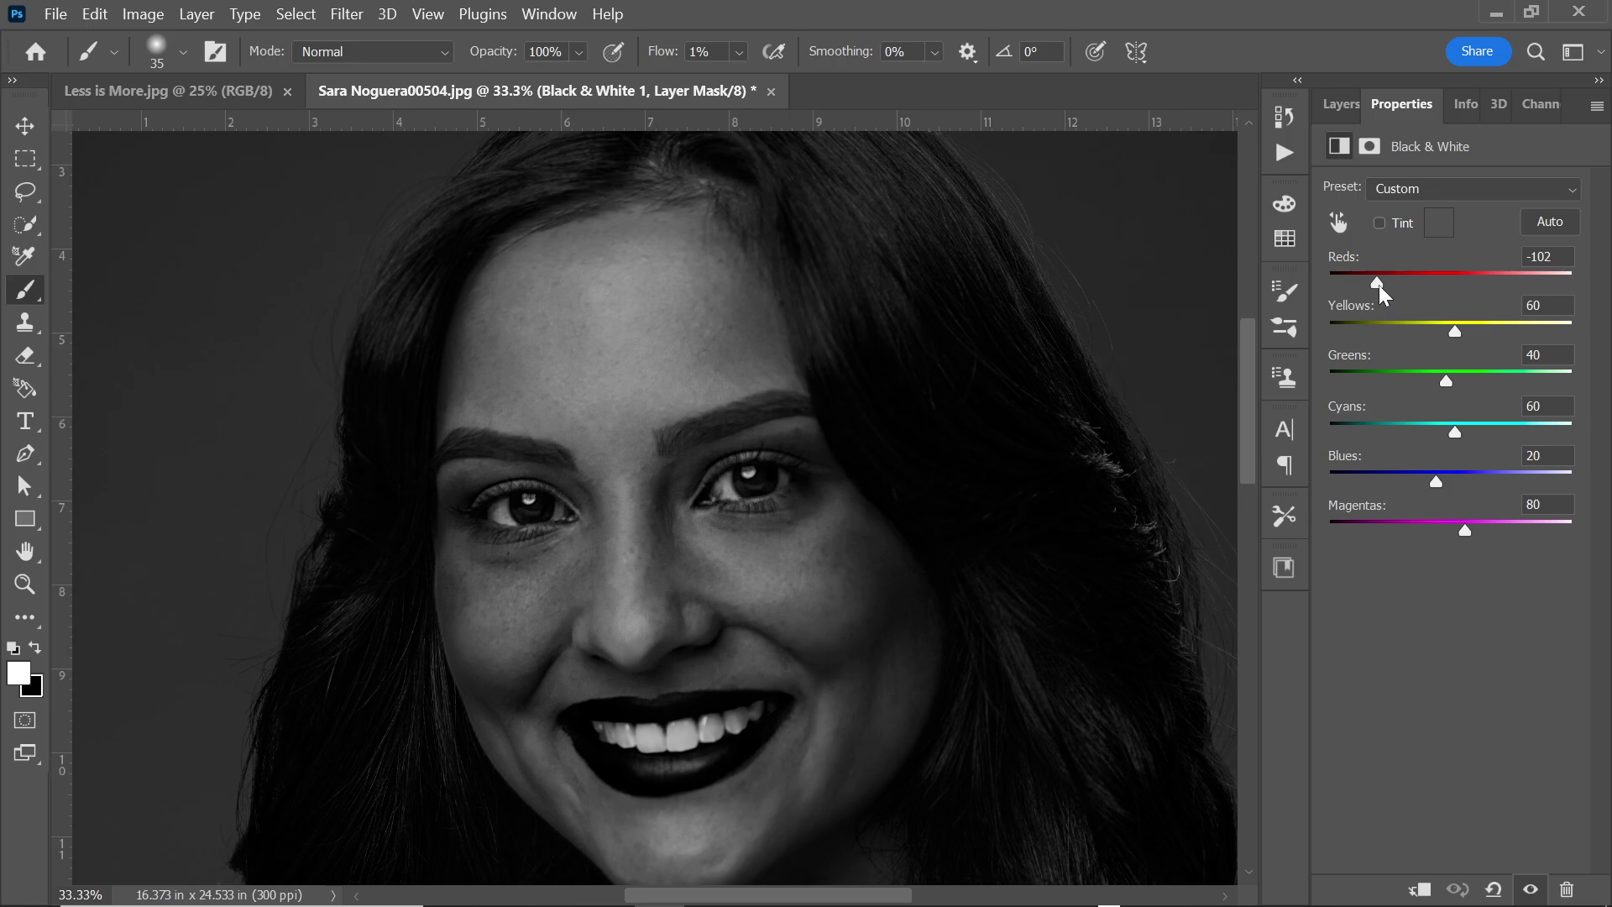
left_click(1343, 109)
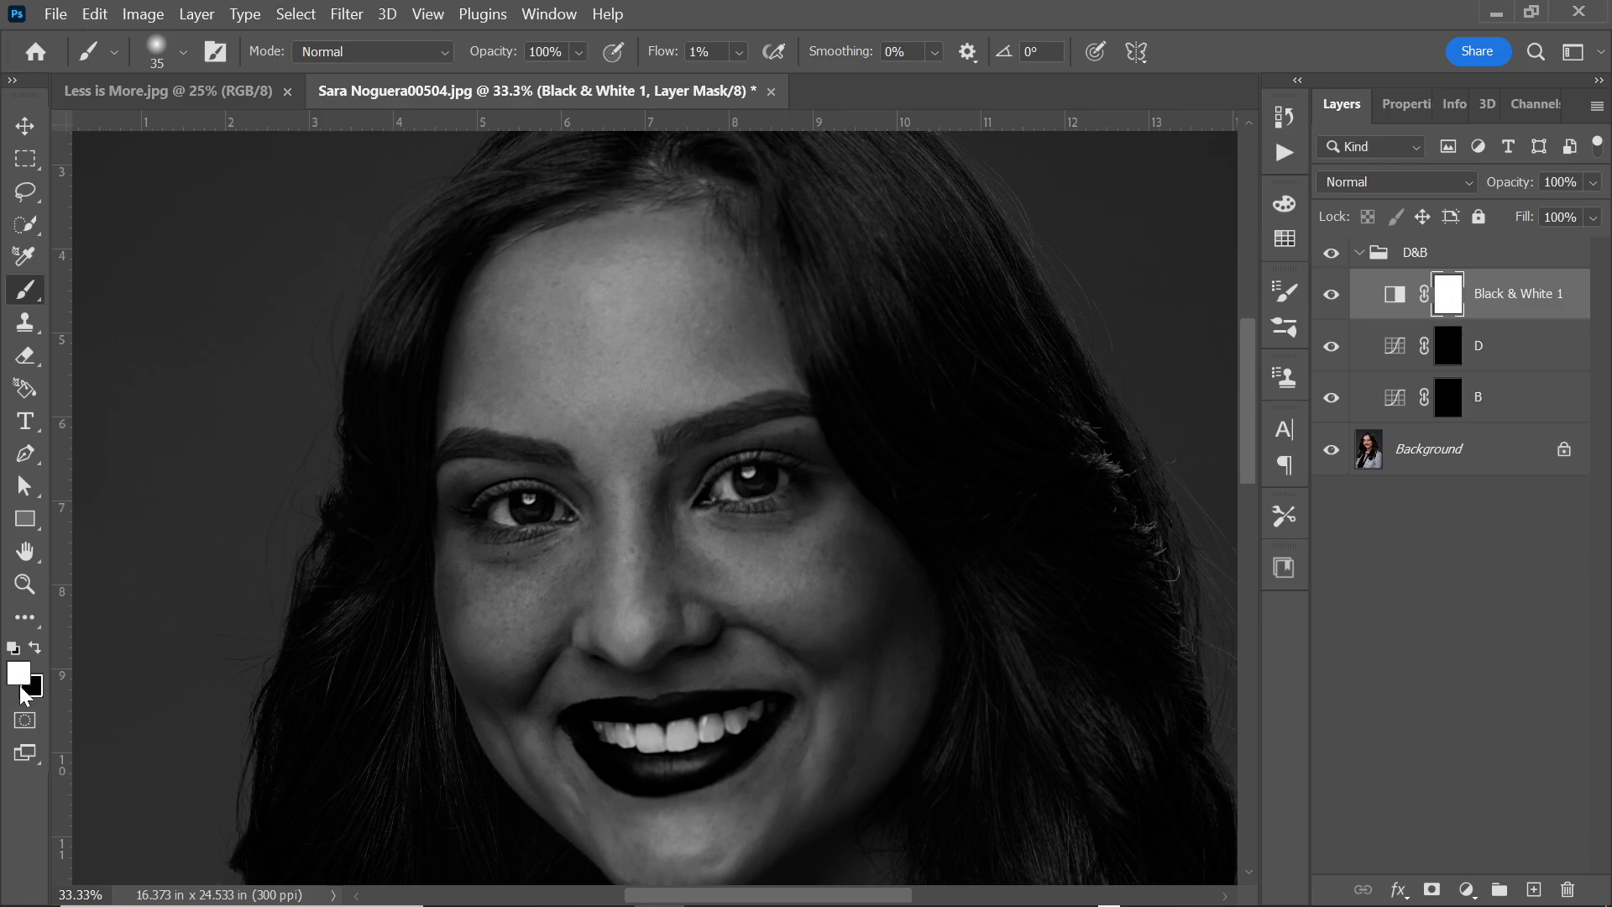
Step: Select the D layer's mask again and compare the portrait with the D layer hidden and shown
left_click(1449, 359)
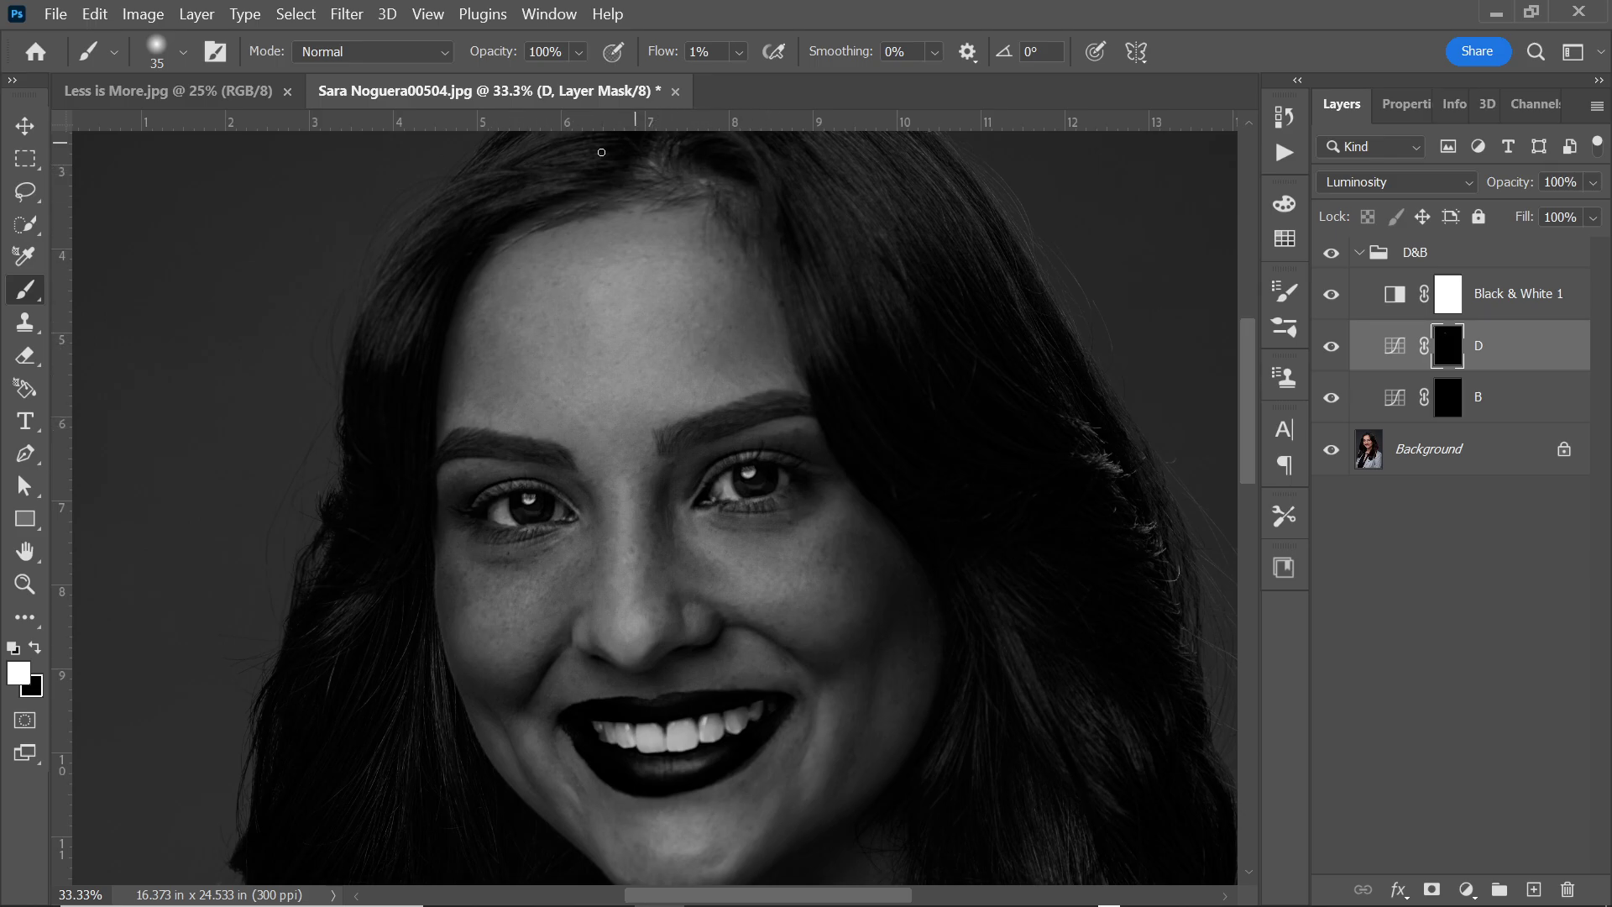
left_click(1332, 346)
left_click(1331, 346)
left_click(1338, 347)
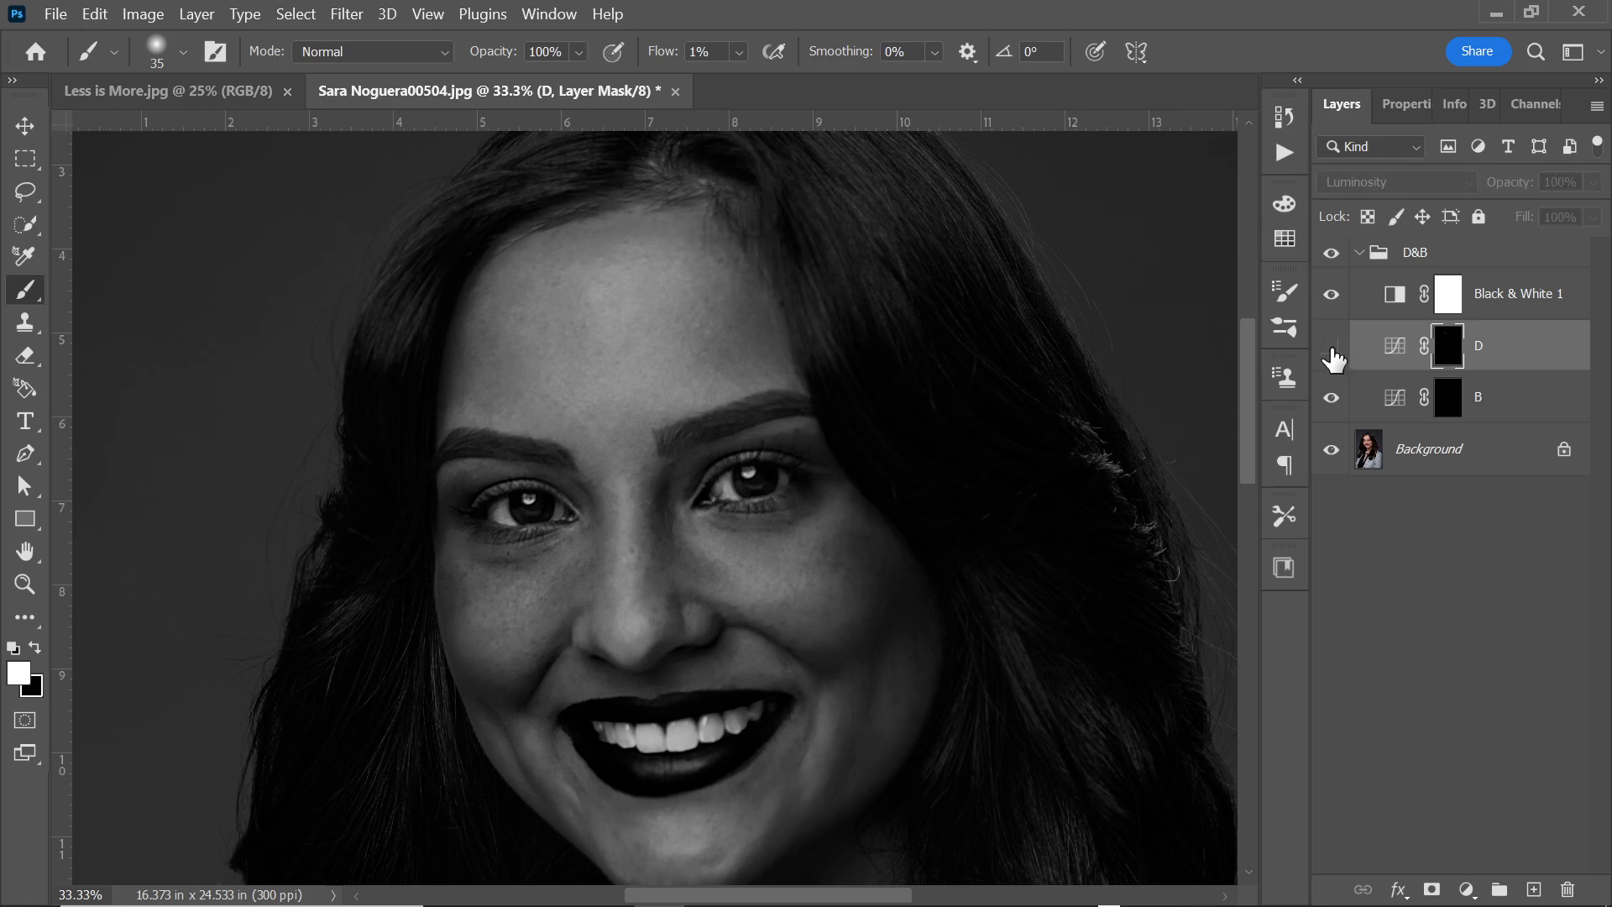
left_click(1334, 358)
left_click(1335, 361)
left_click(1335, 361)
Step: Compare the forehead up close with the D layer hidden and shown
left_click_drag(1248, 411, 1249, 361)
key("ctrl+plus")
key("ctrl+plus")
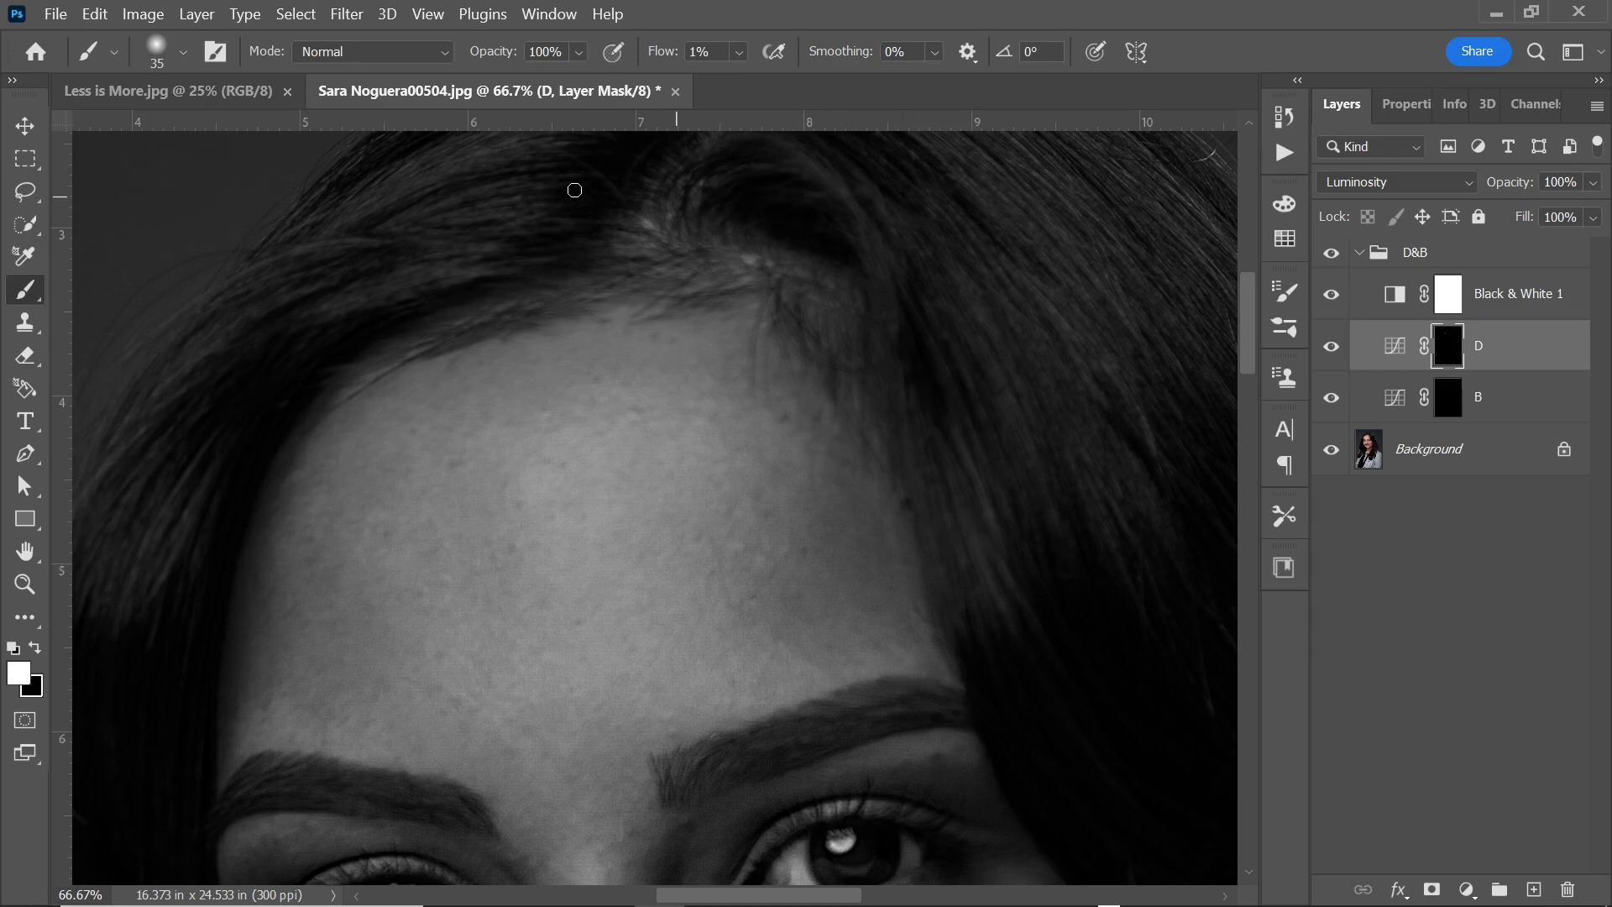
left_click(1332, 352)
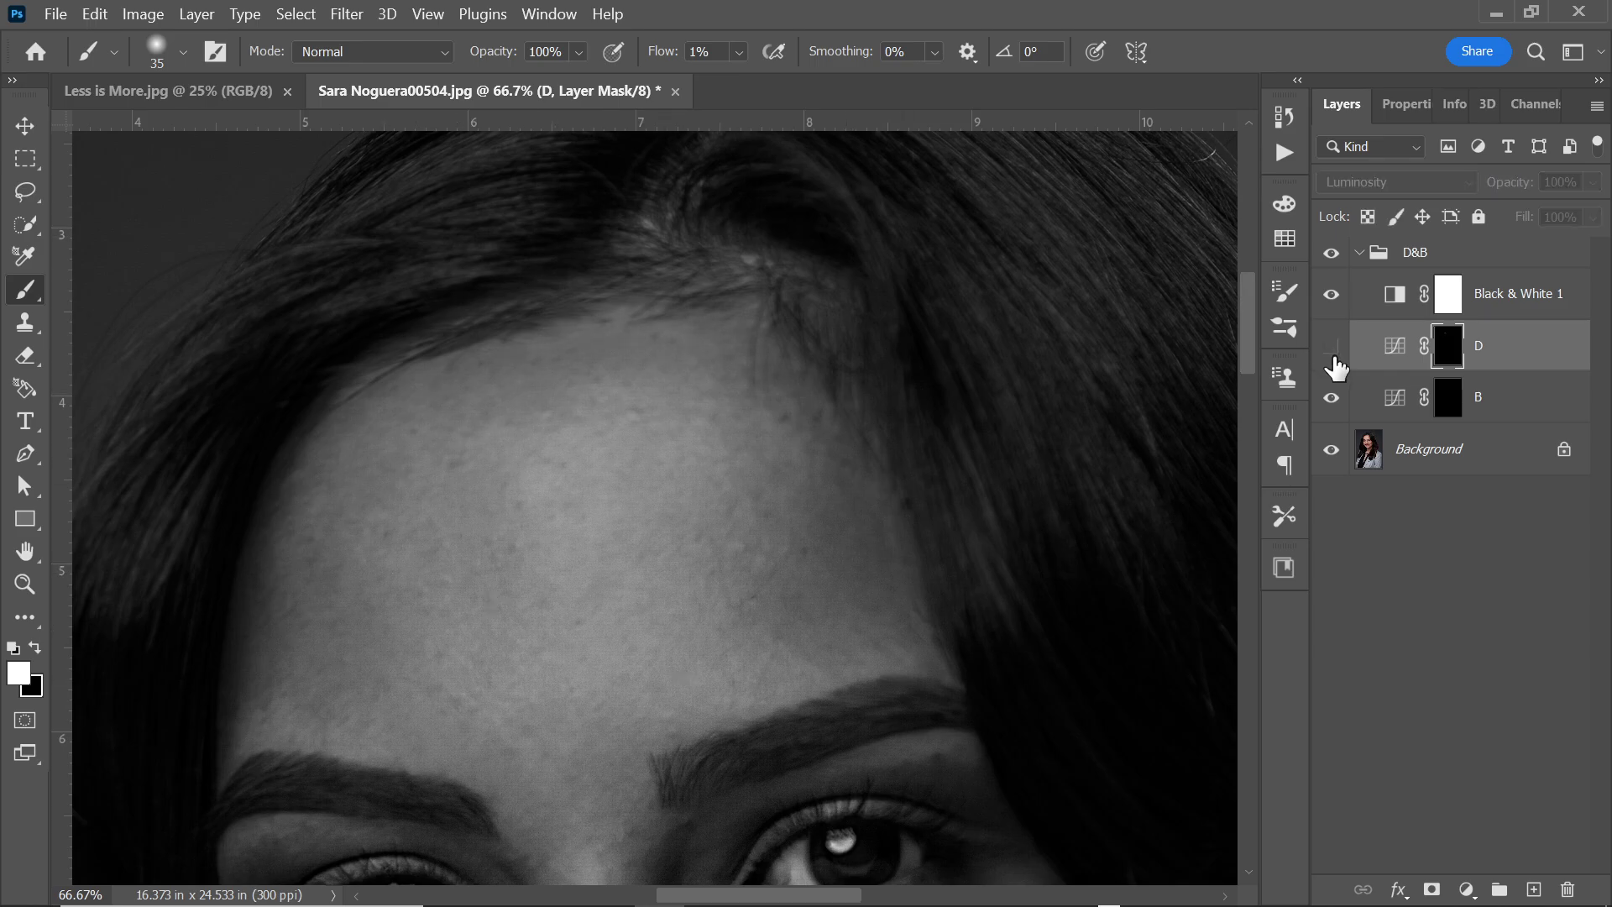
left_click(1332, 348)
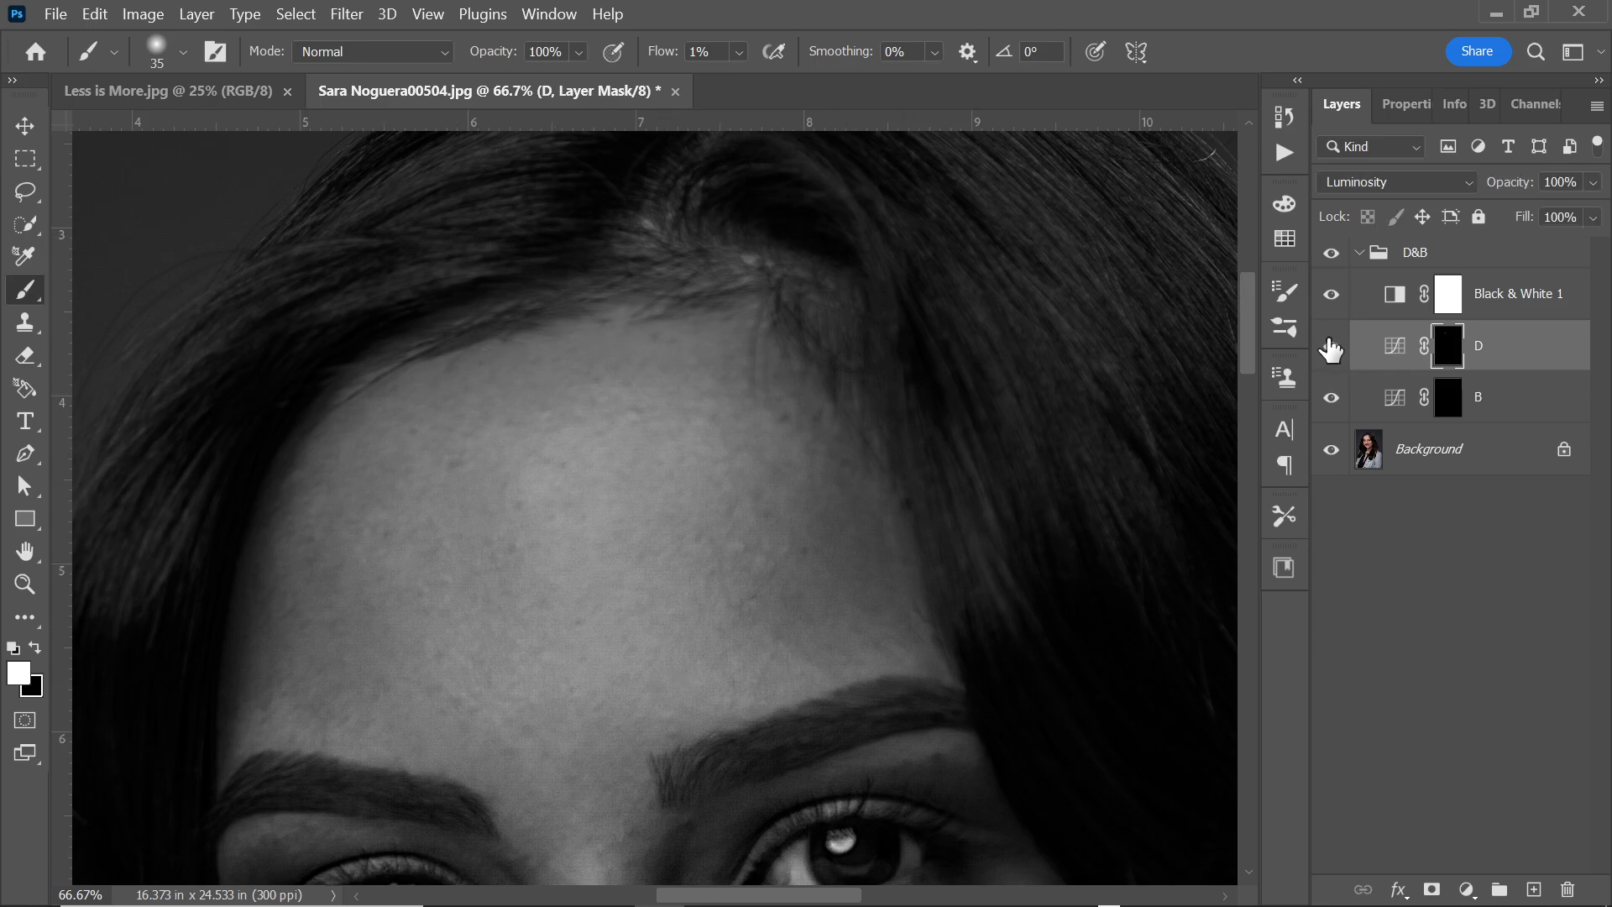
key("ctrl+minus")
key("ctrl+minus")
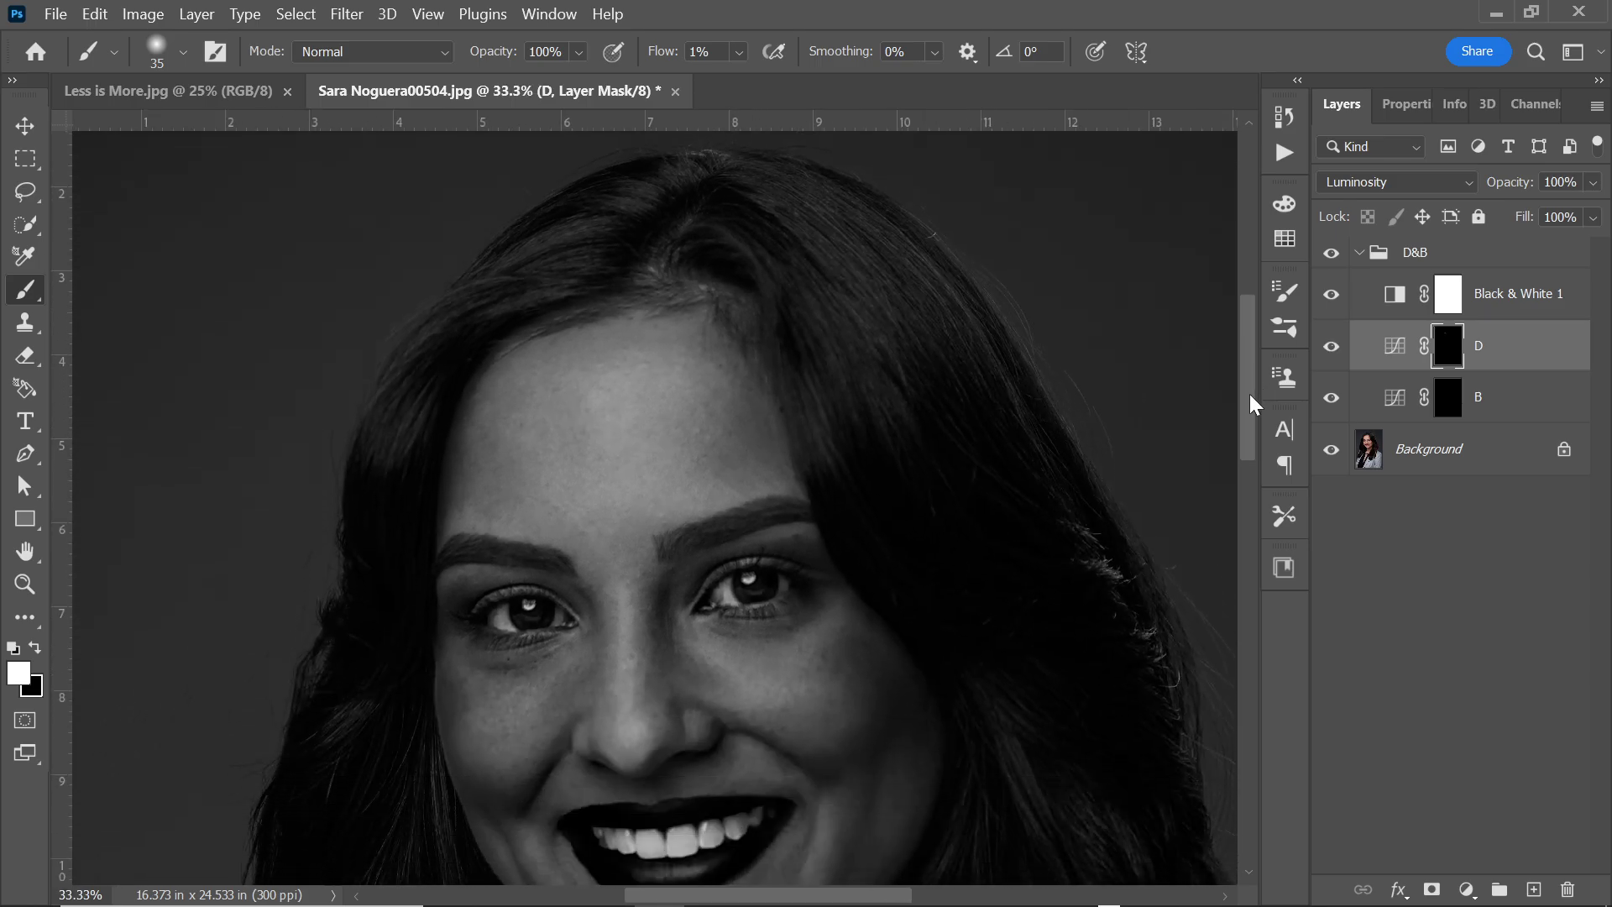
Step: Compare the upper face and forehead at 33.3% zoom with the D layer hidden and shown
scroll(1249, 394, "down", 1)
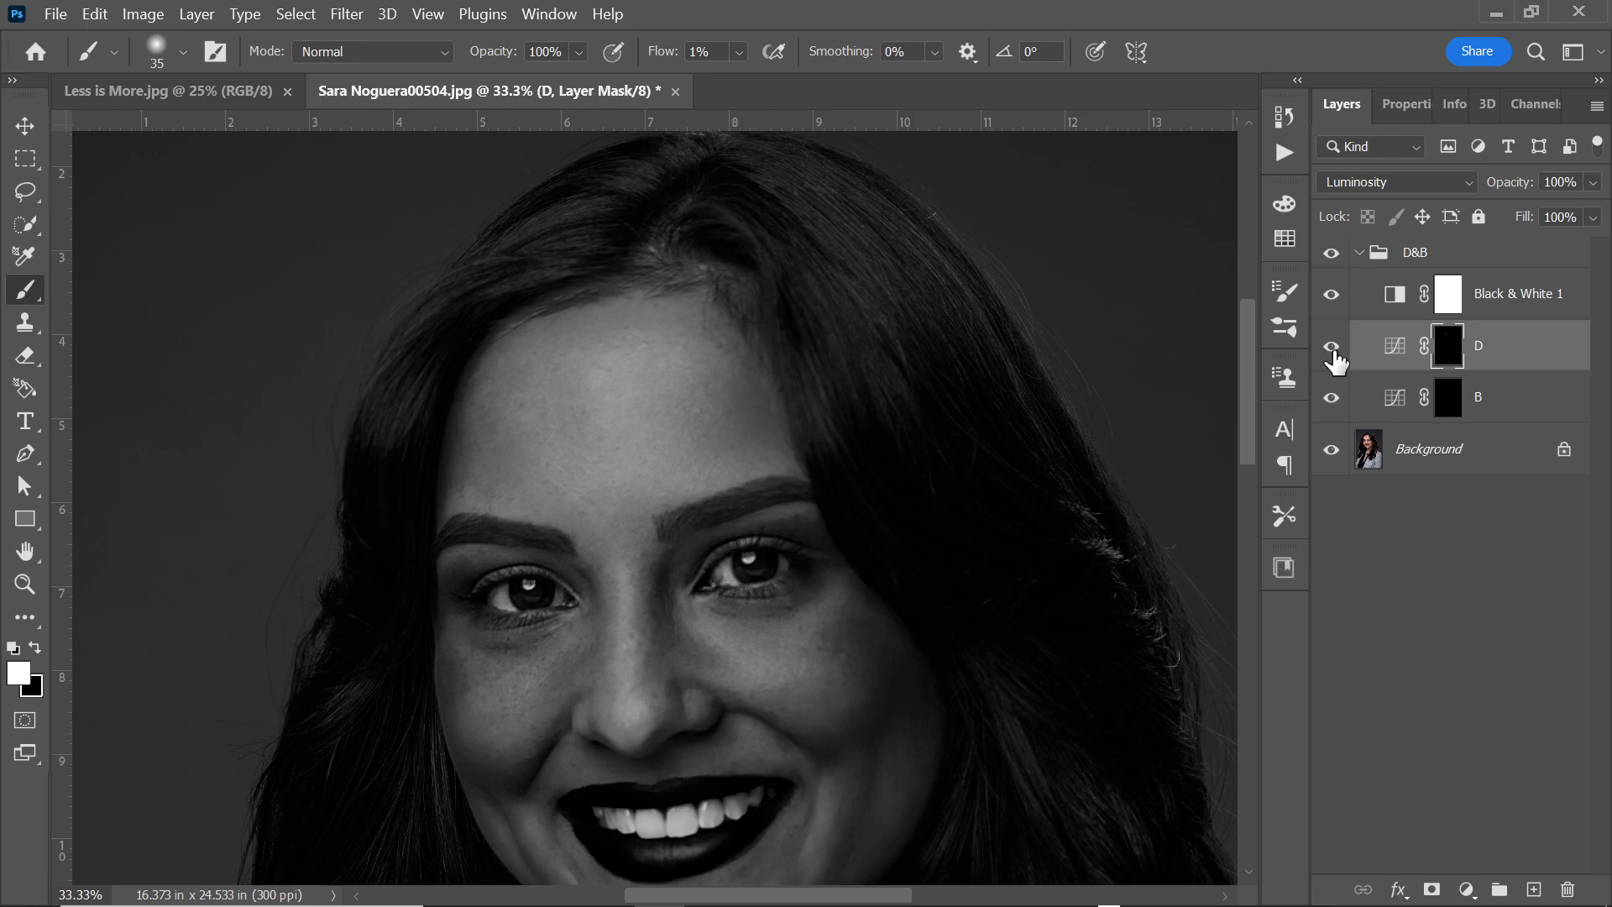
left_click(1332, 347)
left_click(1332, 347)
left_click(1332, 348)
left_click(1332, 349)
Step: Compare the whole face down to the chin with the D layer hidden and shown
left_click_drag(1246, 361, 1244, 396)
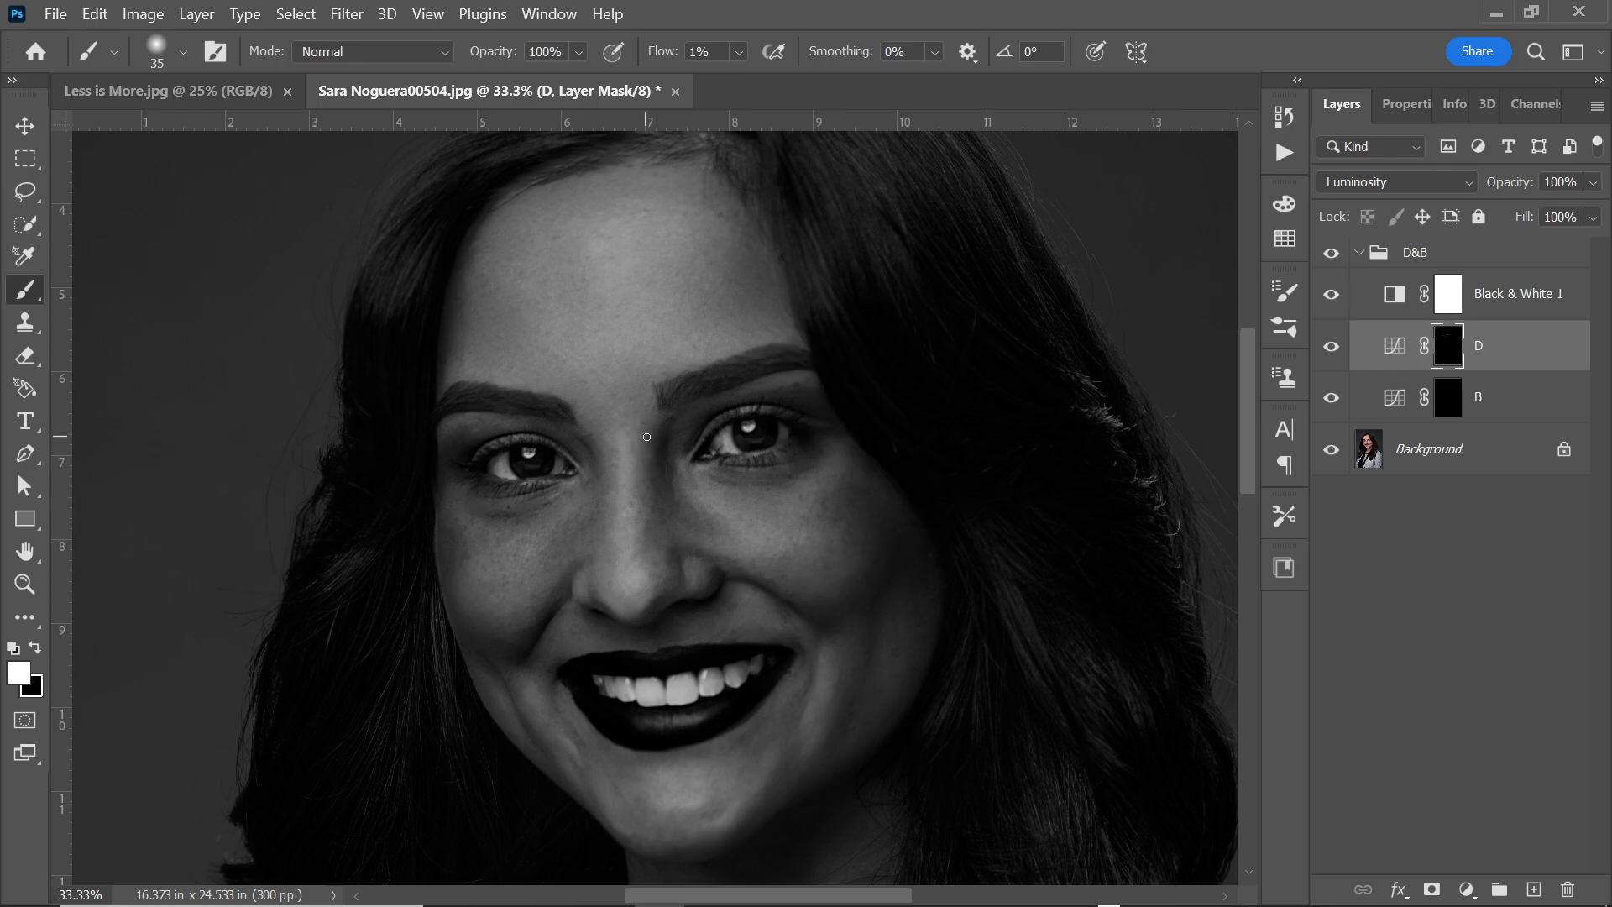
left_click_drag(1246, 361, 1245, 382)
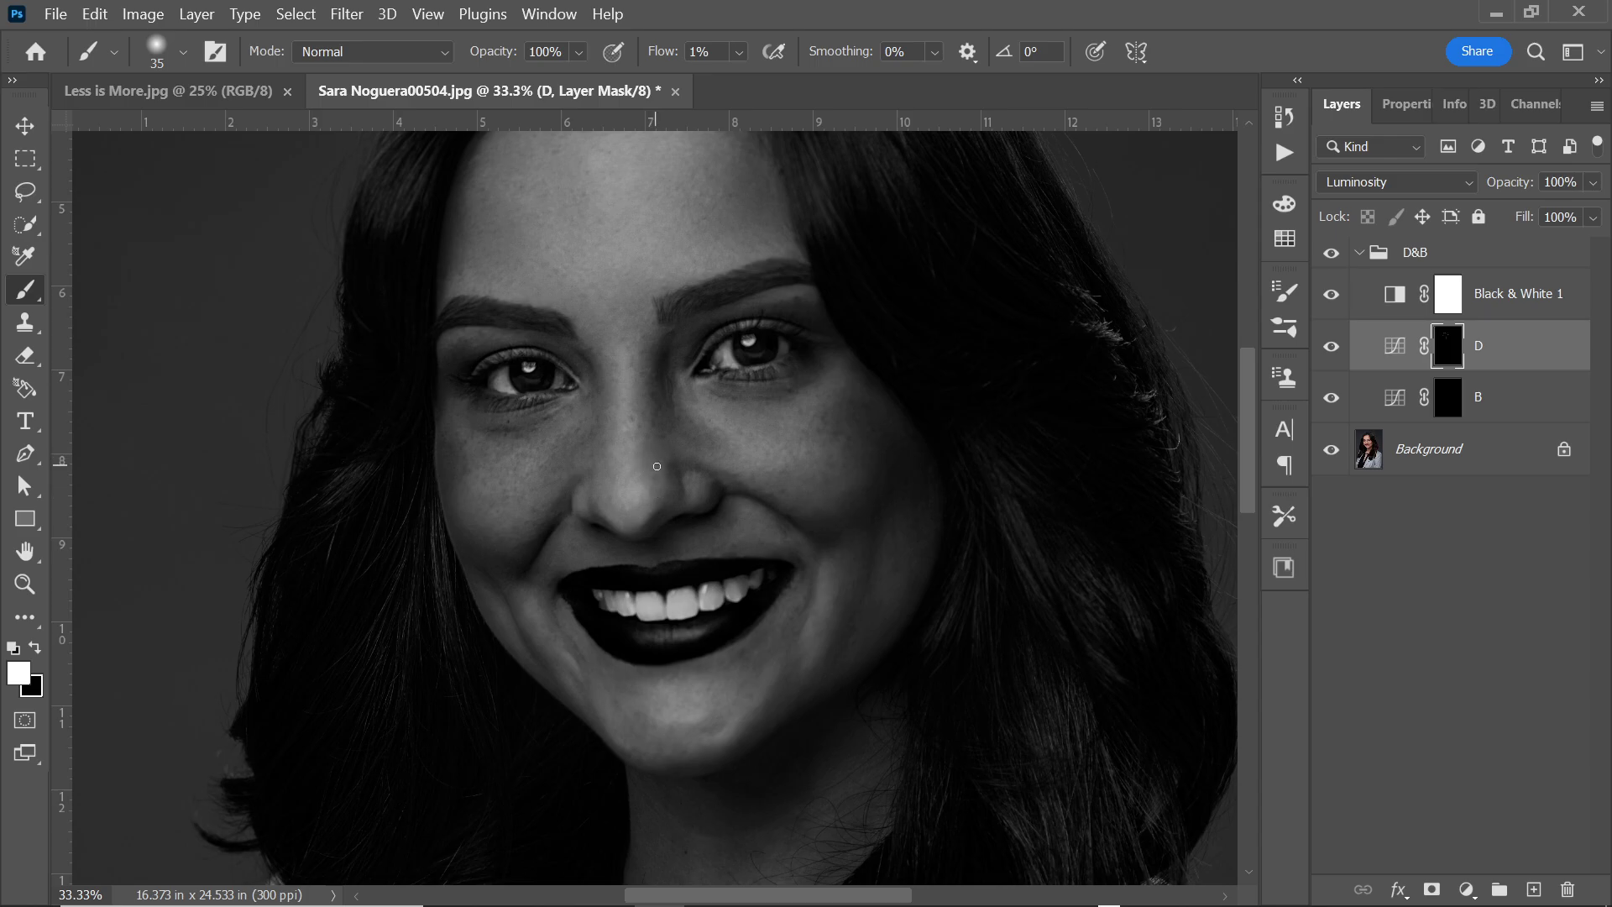
left_click(1332, 347)
left_click(1333, 351)
left_click(1335, 351)
left_click(1337, 351)
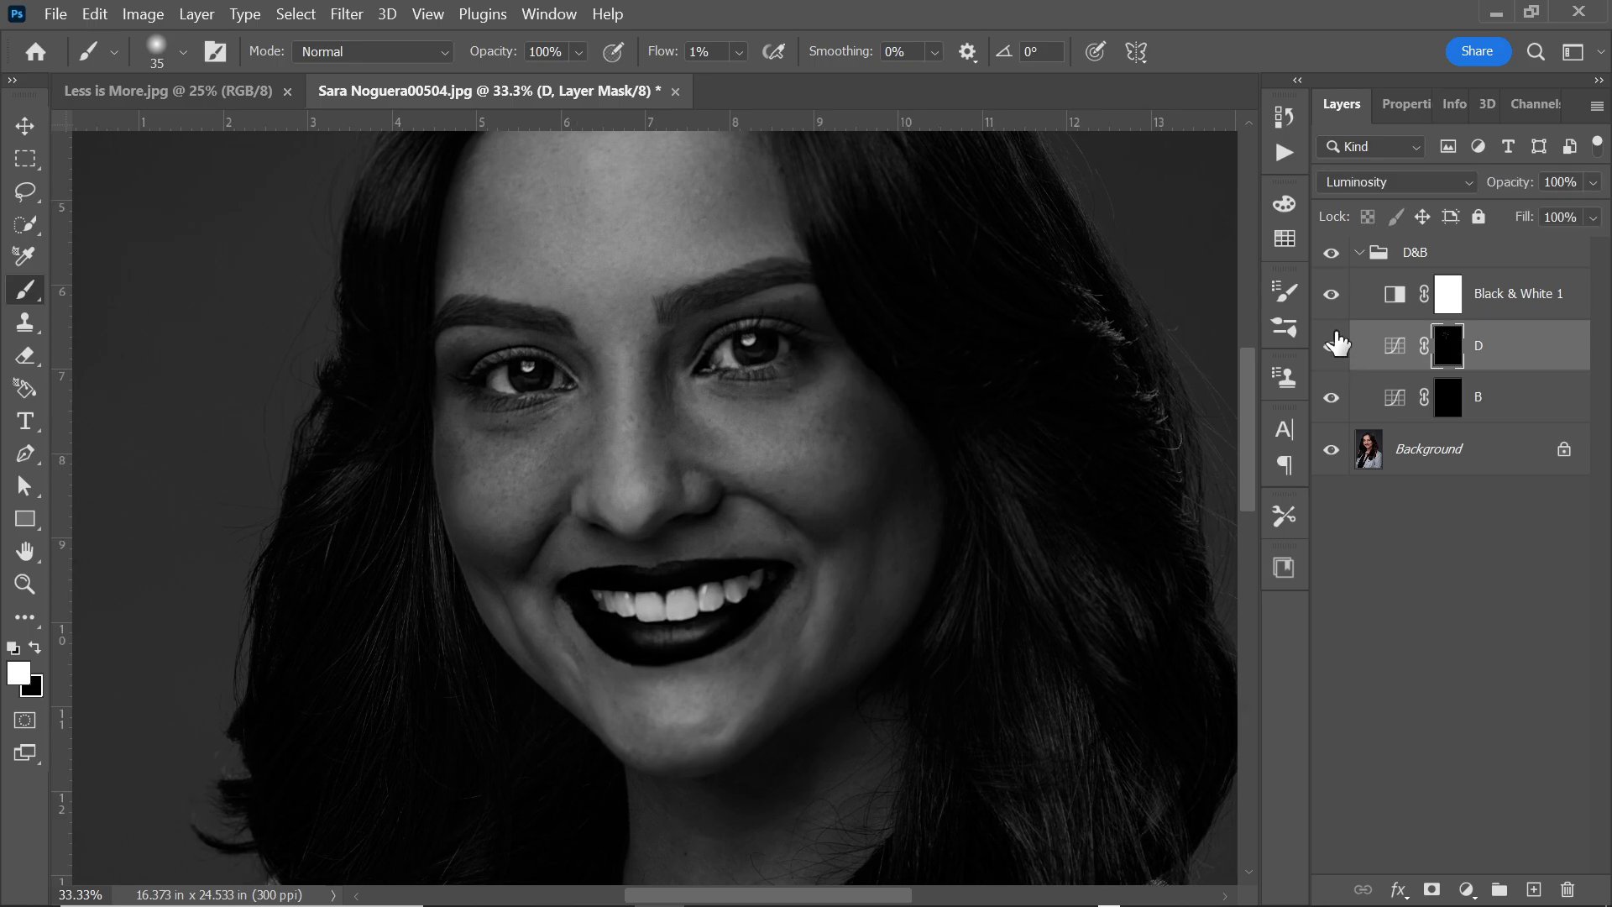
Step: Examine the eyes, nose and cheeks at 66.7% zoom with the D layer hidden and shown
key("ctrl+plus")
scroll(1246, 394, "up", 3)
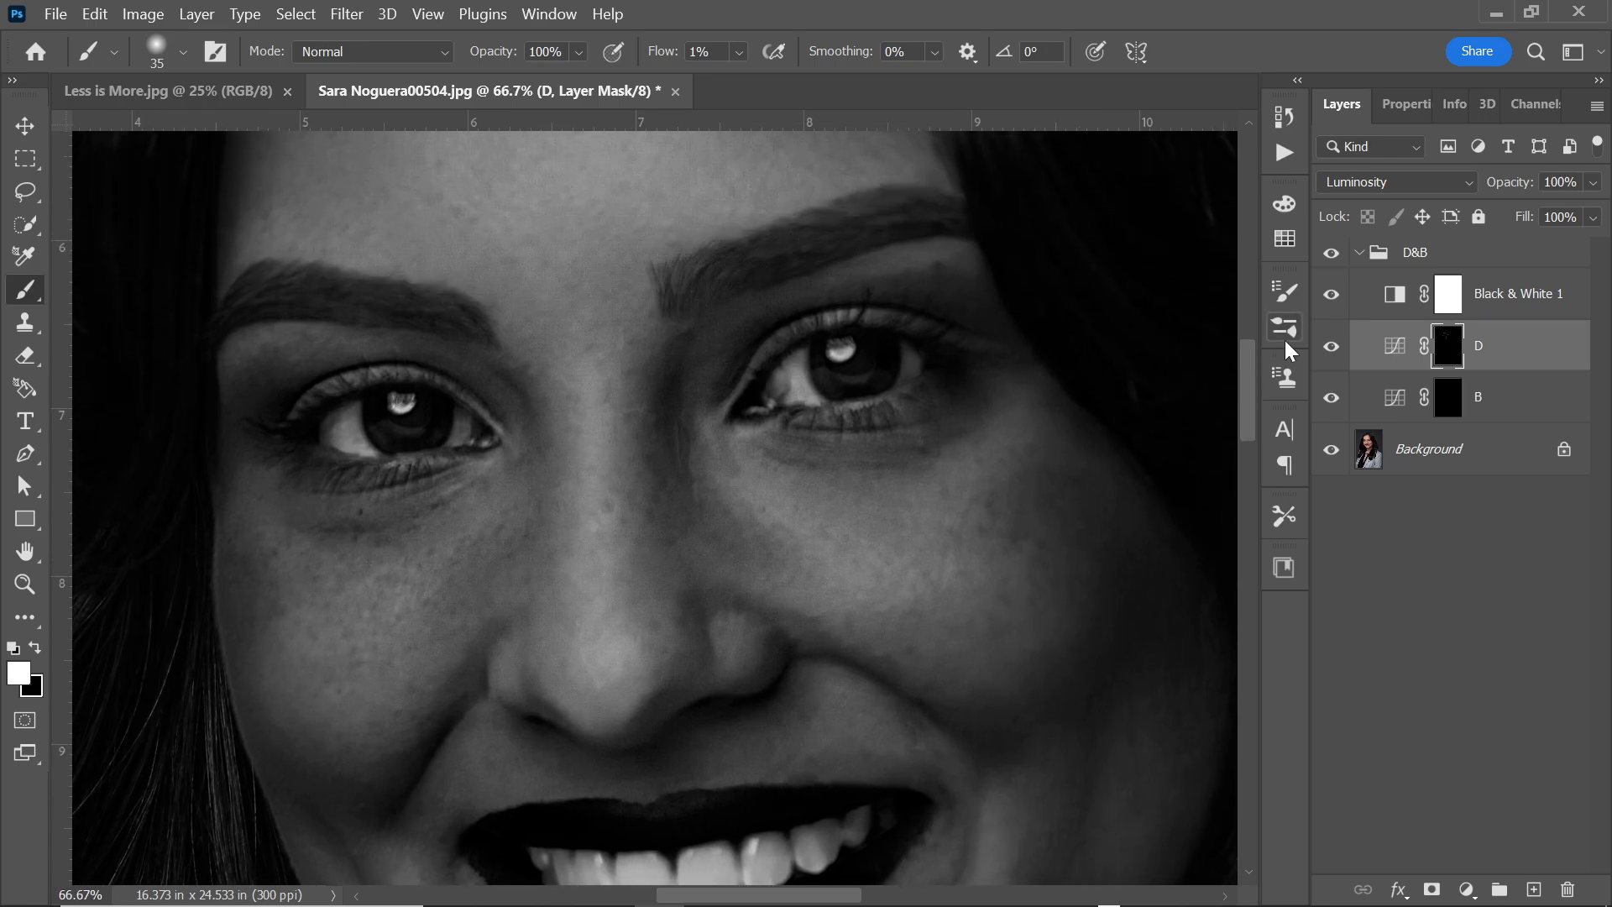
left_click(1333, 351)
left_click(1333, 350)
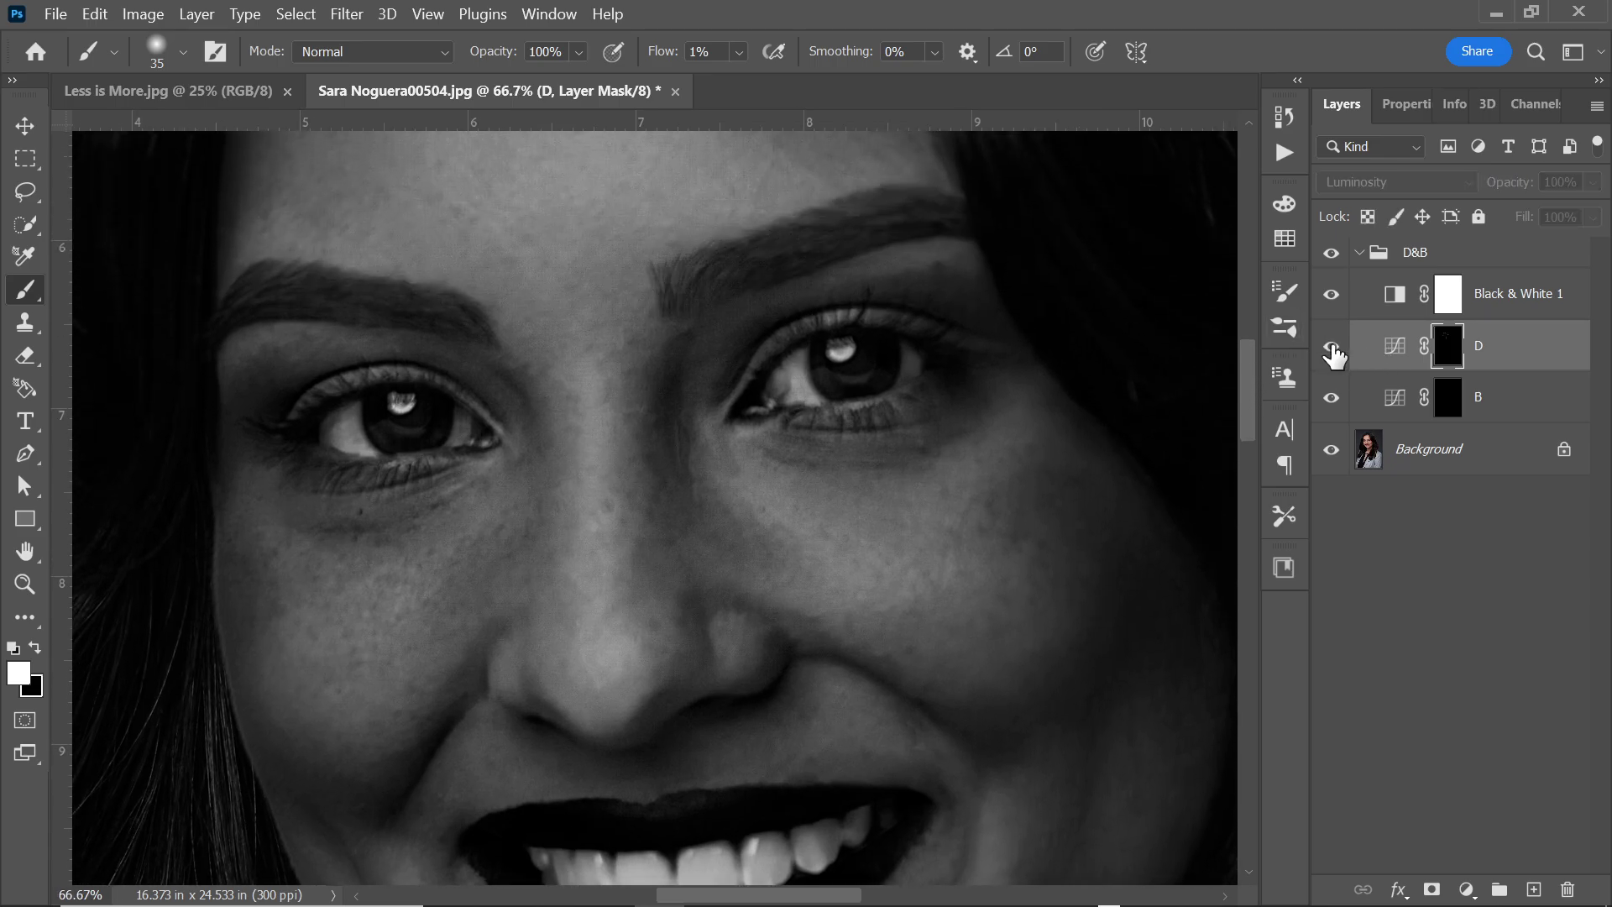
left_click(1333, 351)
left_click(1333, 351)
key("ctrl+minus")
key("ctrl+minus")
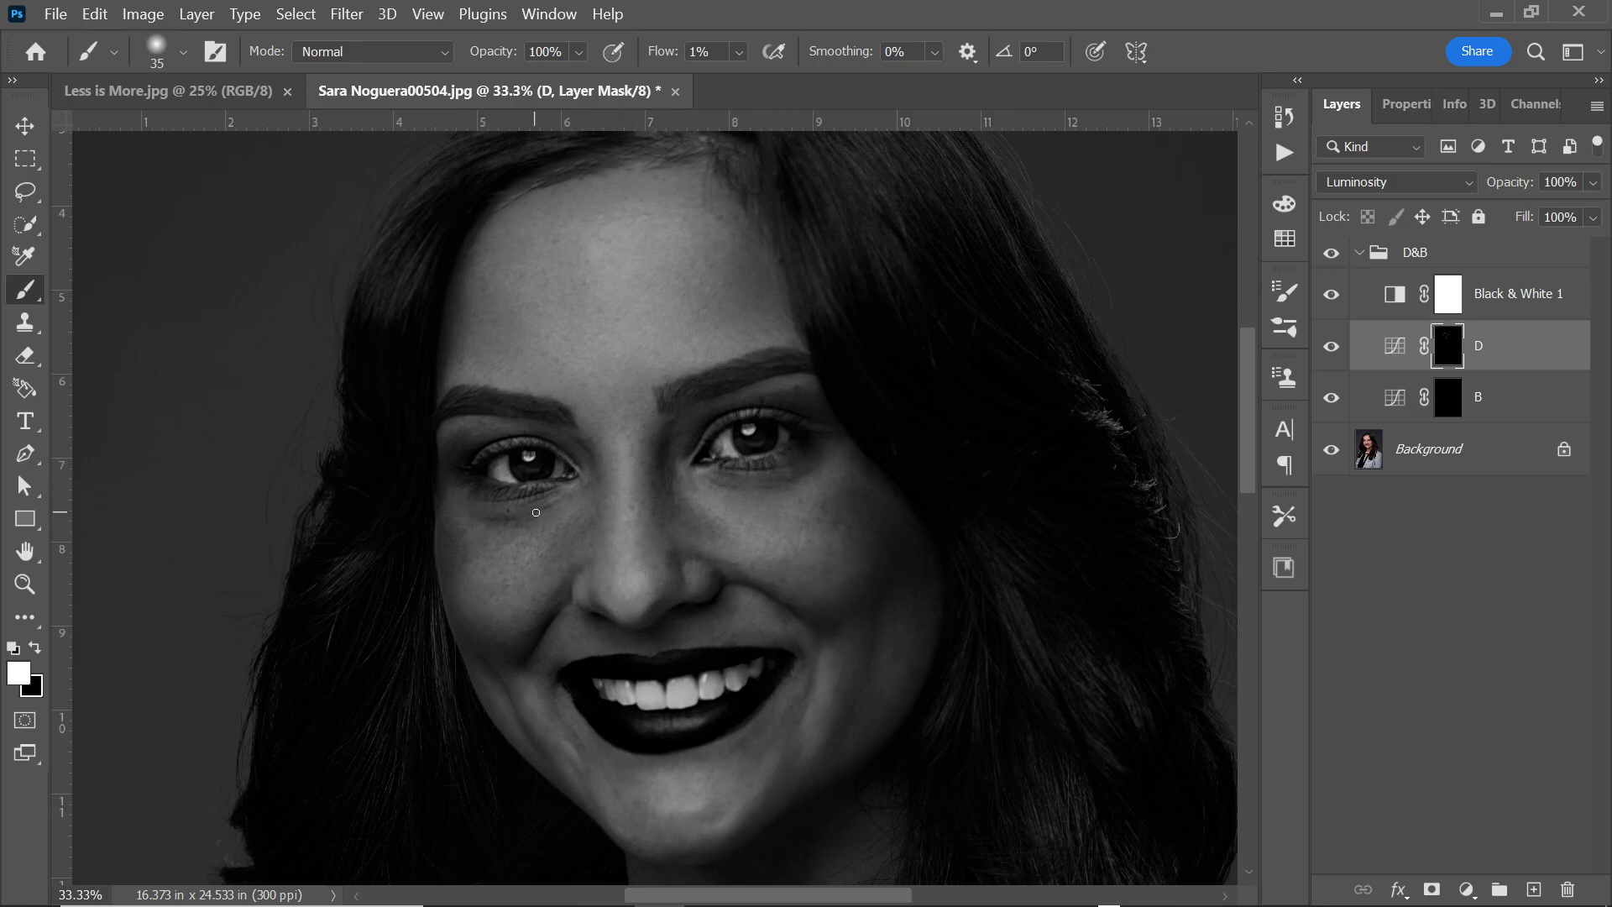
Step: Set the brush size to 30 px for the area under the subject's right eye and compare the D layer hidden and shown
key("bracketright")
key("bracketleft")
key("bracketleft")
key("bracketleft")
left_click(1332, 349)
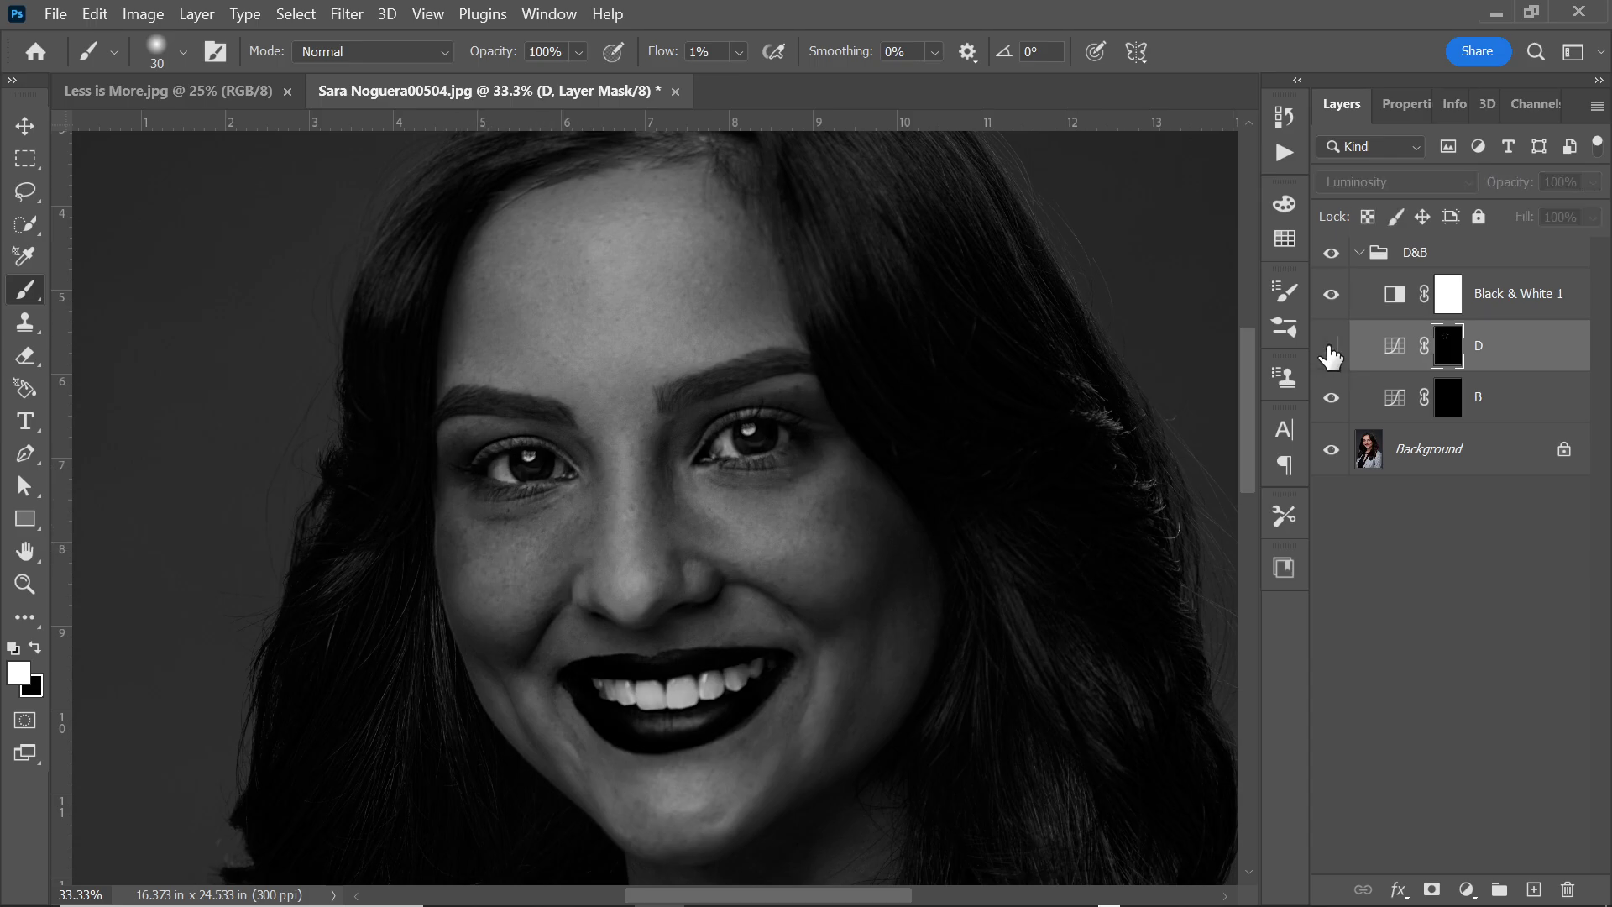
left_click(1331, 351)
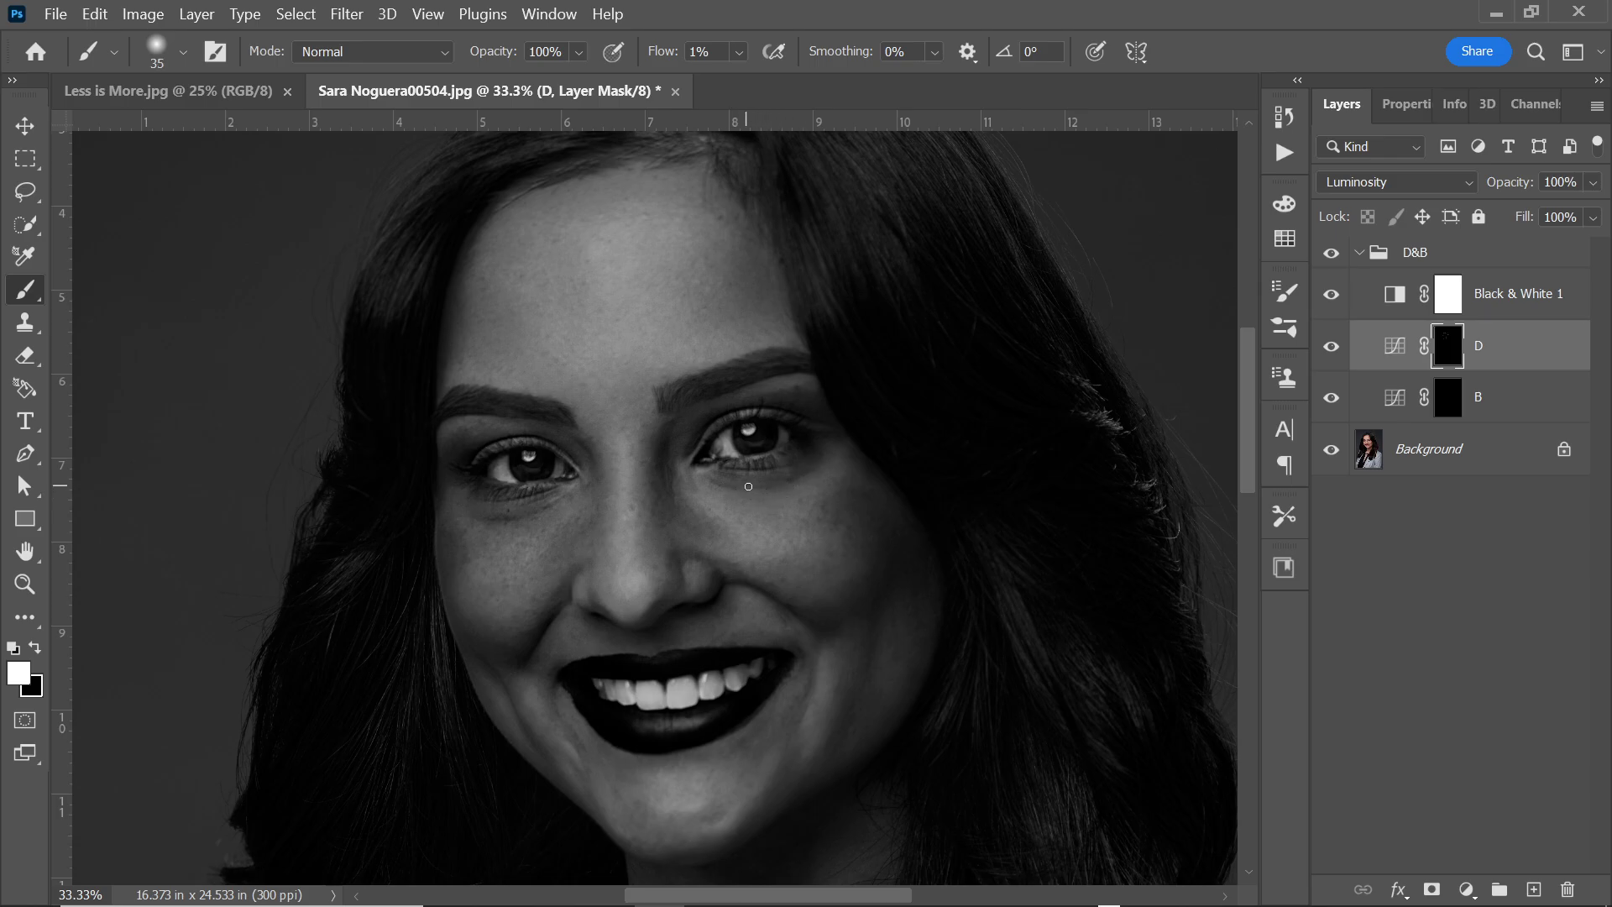
Step: Reset the brush size to 30 px for the area under the subject's left eye and compare the D layer hidden and shown
key("bracketright")
key("bracketright")
key("bracketleft")
key("bracketleft")
left_click(1333, 347)
left_click(1333, 347)
left_click(1334, 351)
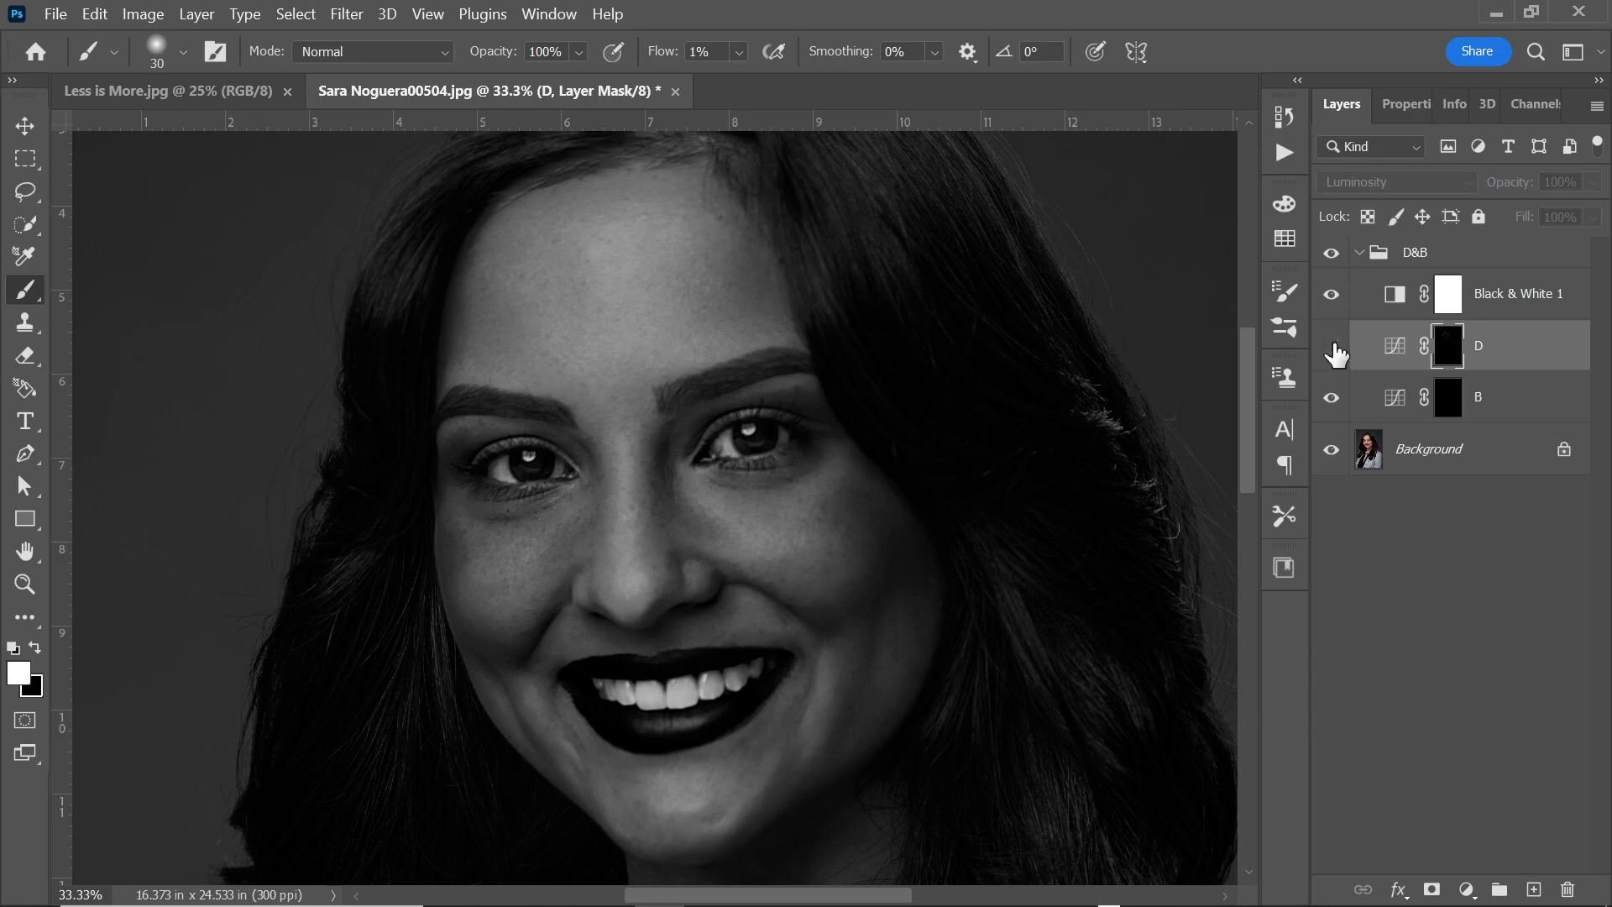
left_click(1332, 347)
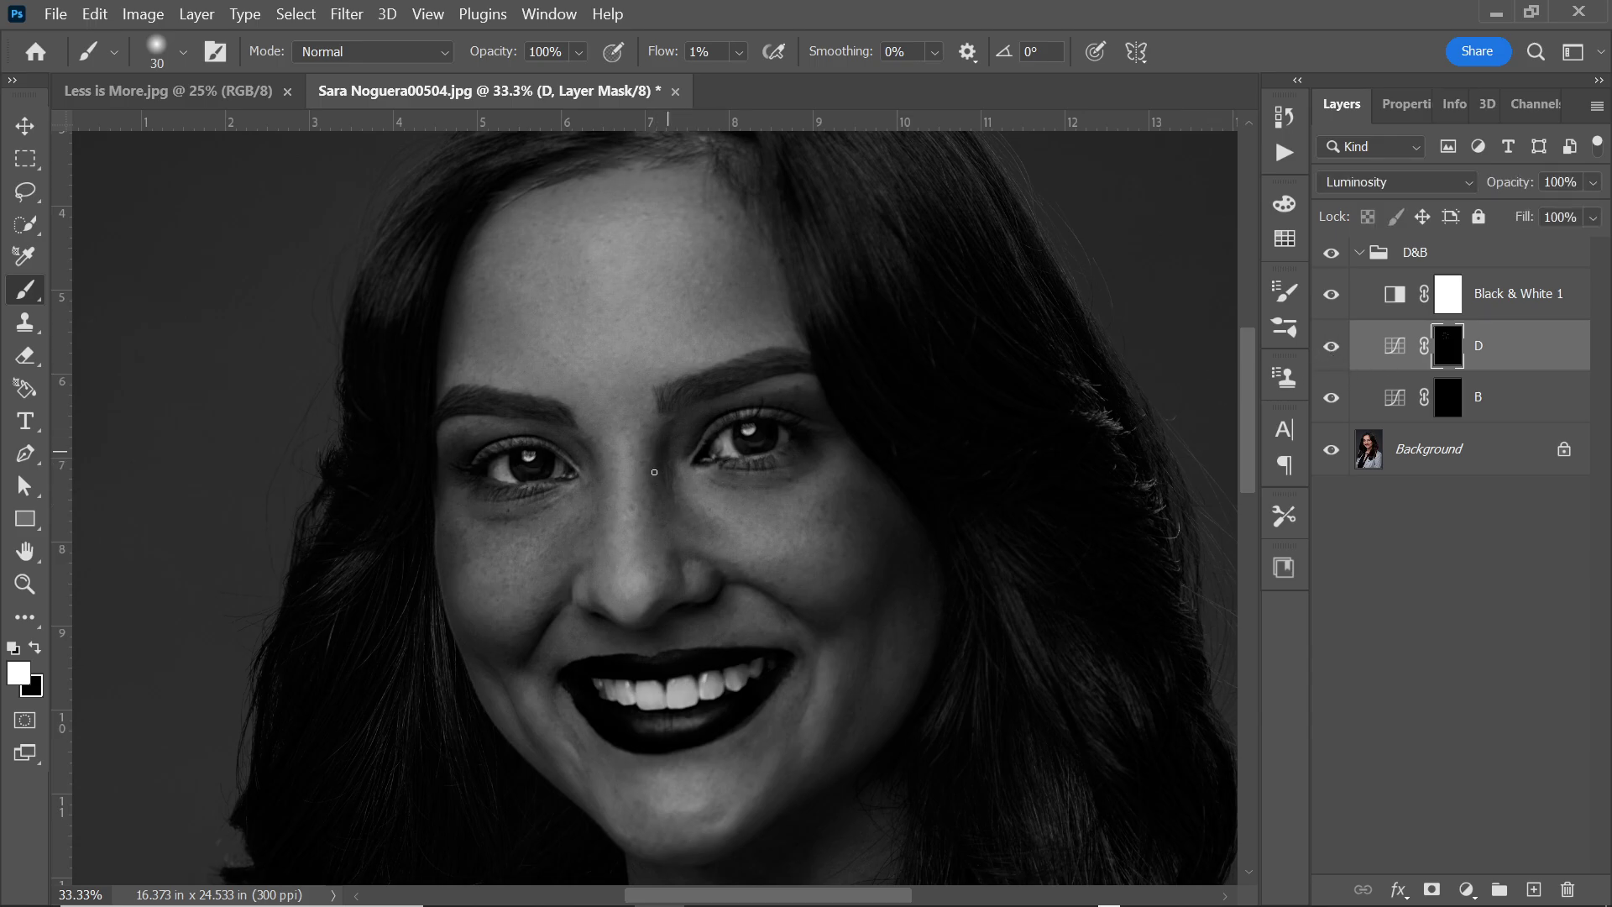
left_click(1334, 352)
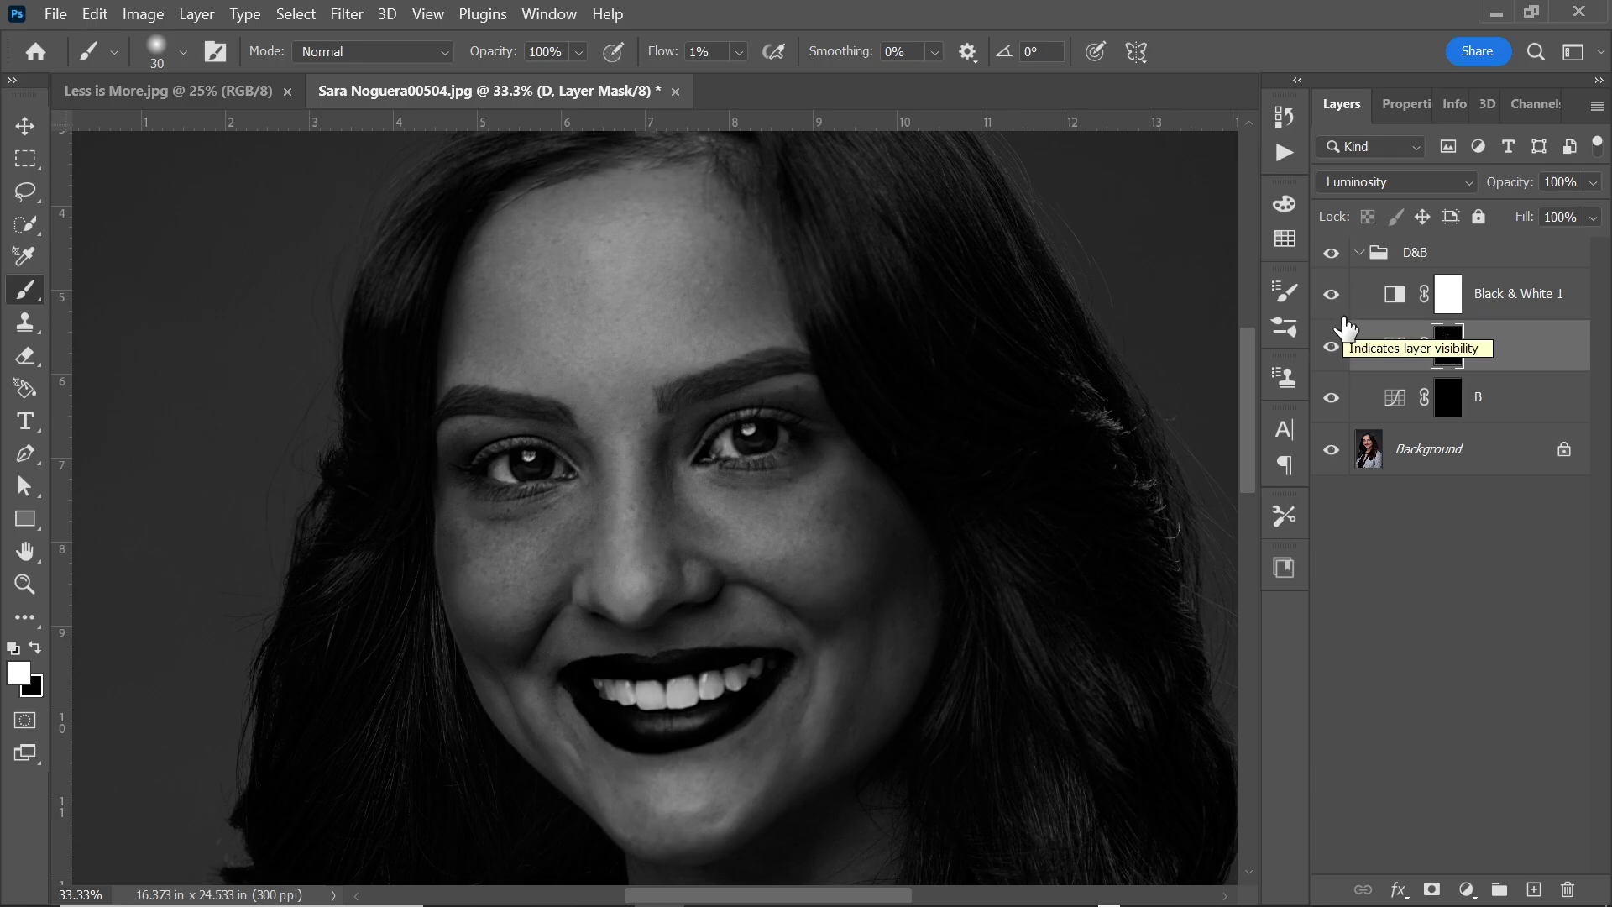
mouse_move(1246, 382)
left_mouse_down()
mouse_move(1246, 412)
mouse_move(1244, 390)
left_mouse_up()
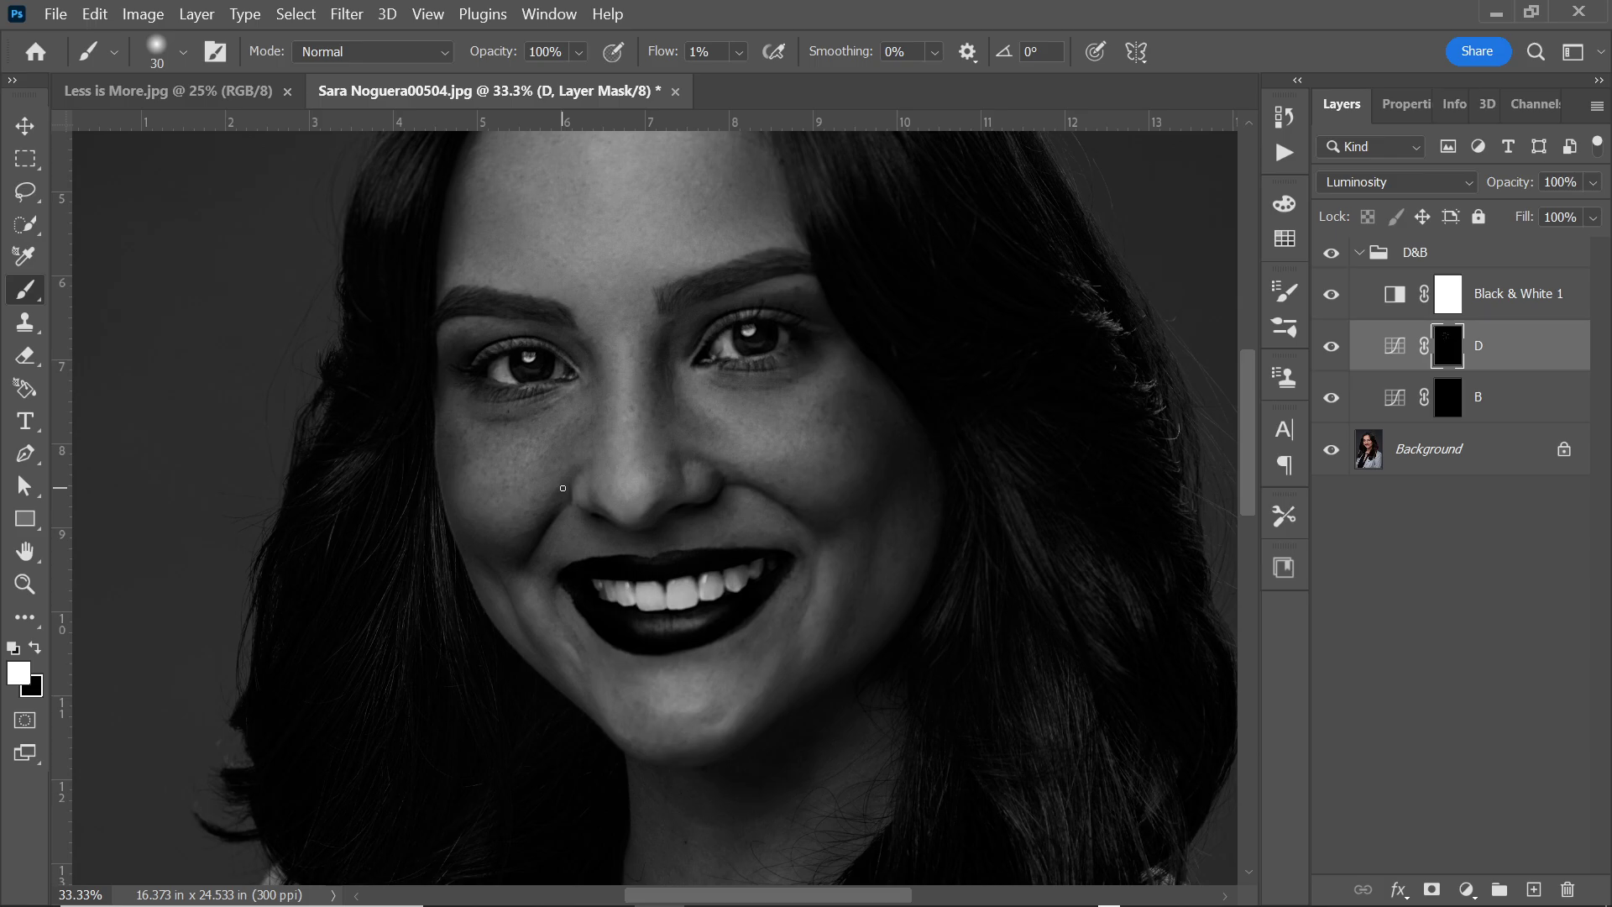
Step: Set the brush size to 40 px for the lower cheeks and chin, and compare the D layer hidden and shown
key("bracketright")
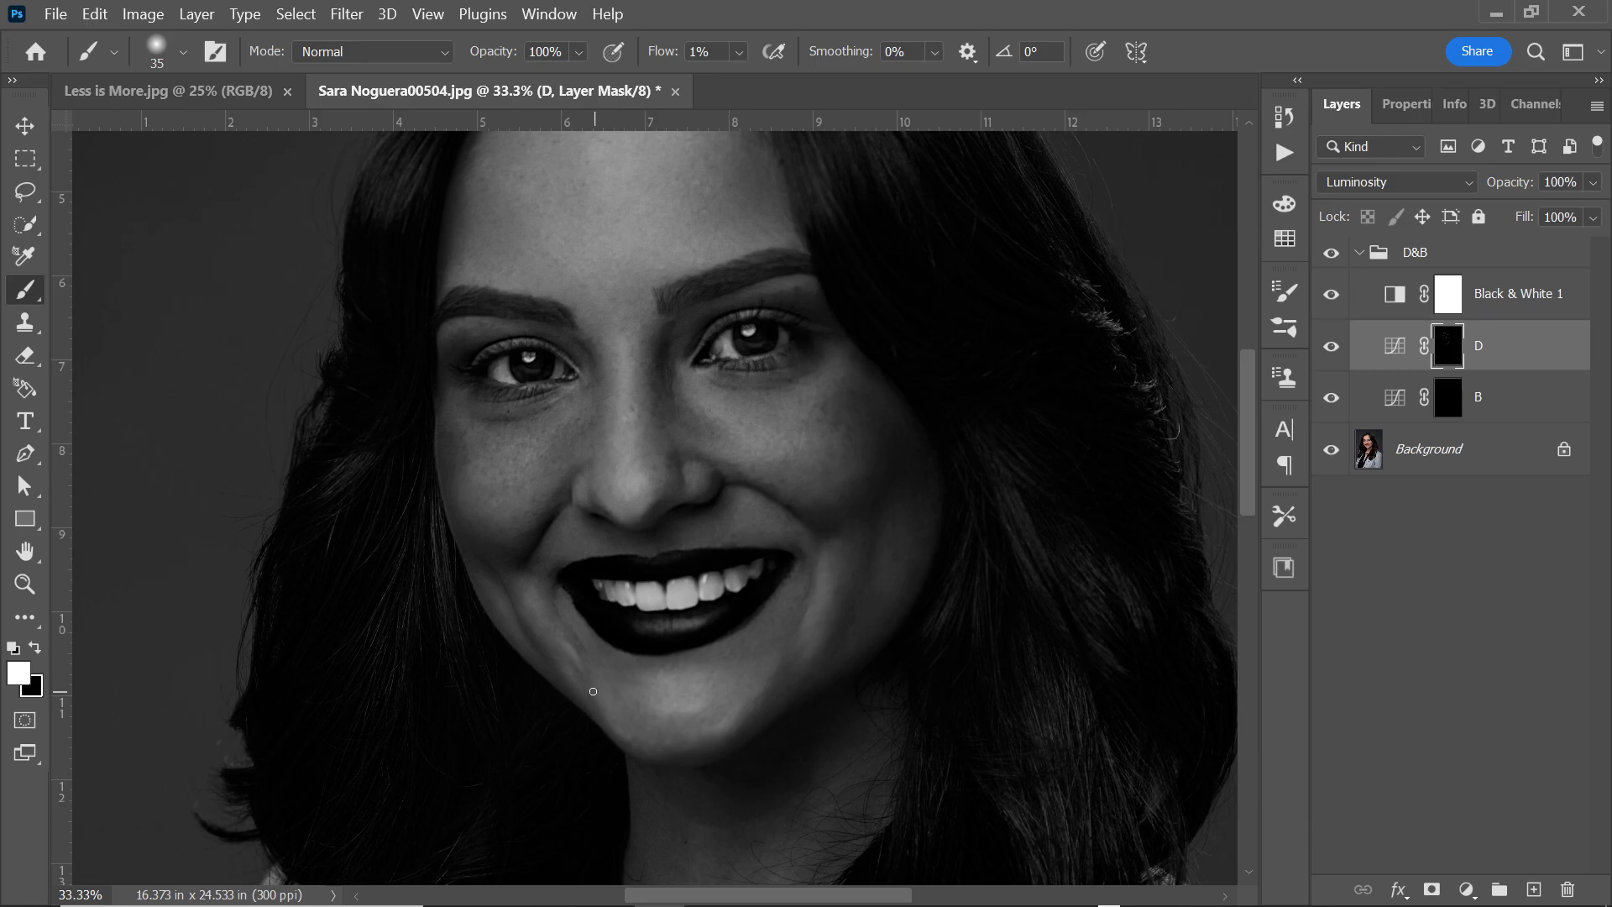
key("bracketleft")
key("bracketright")
left_click(1332, 346)
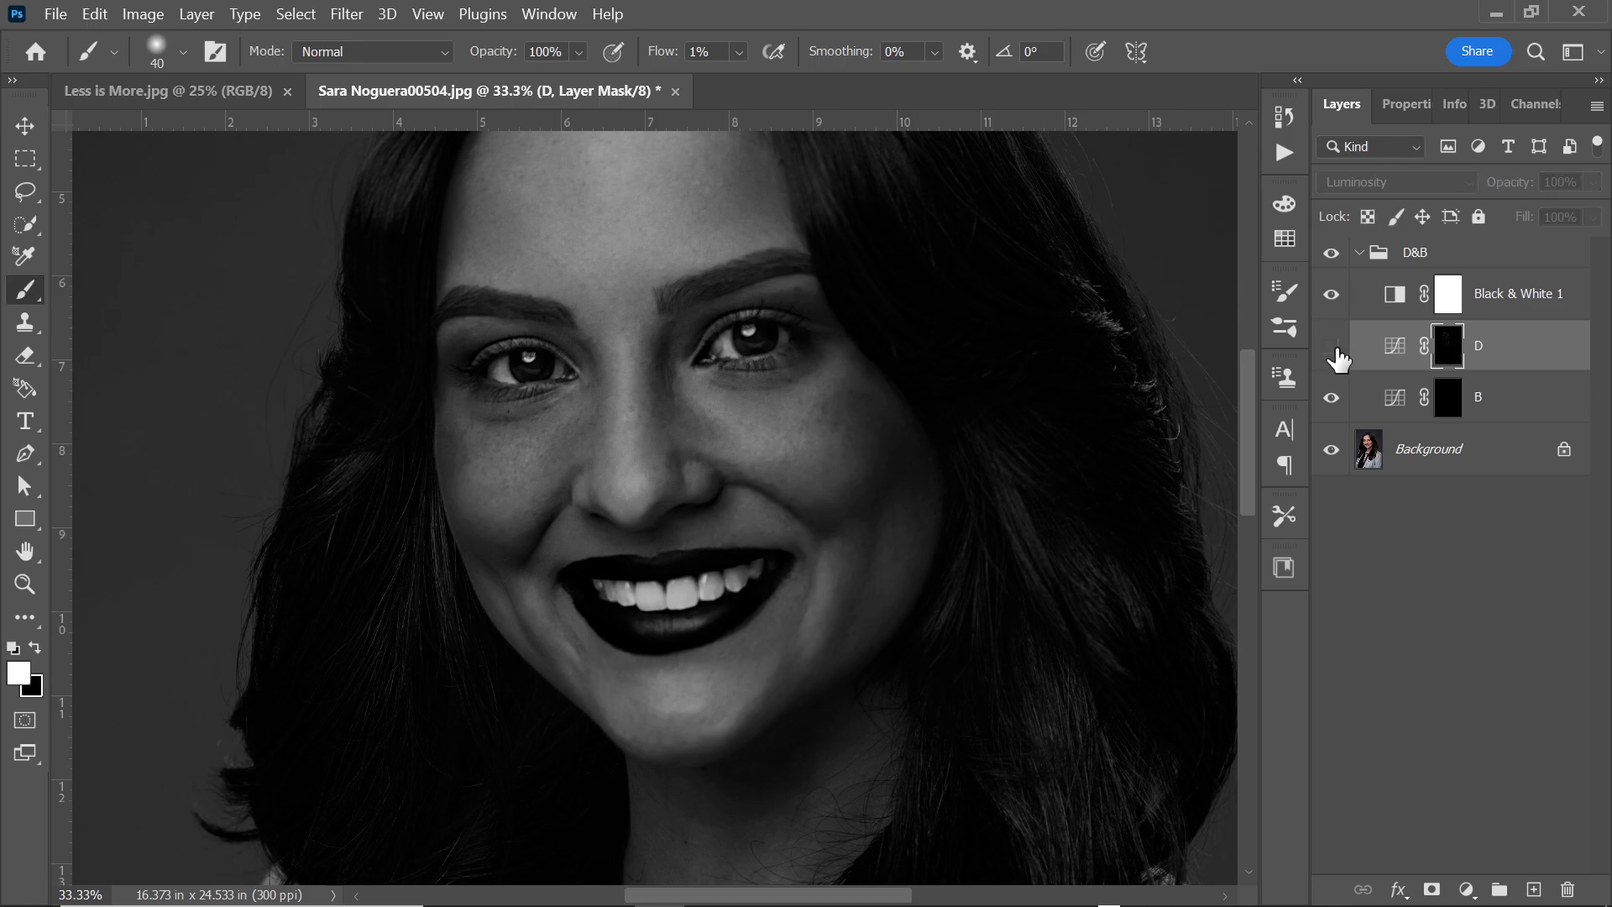
left_click(1332, 346)
left_click(1332, 346)
left_click(1332, 346)
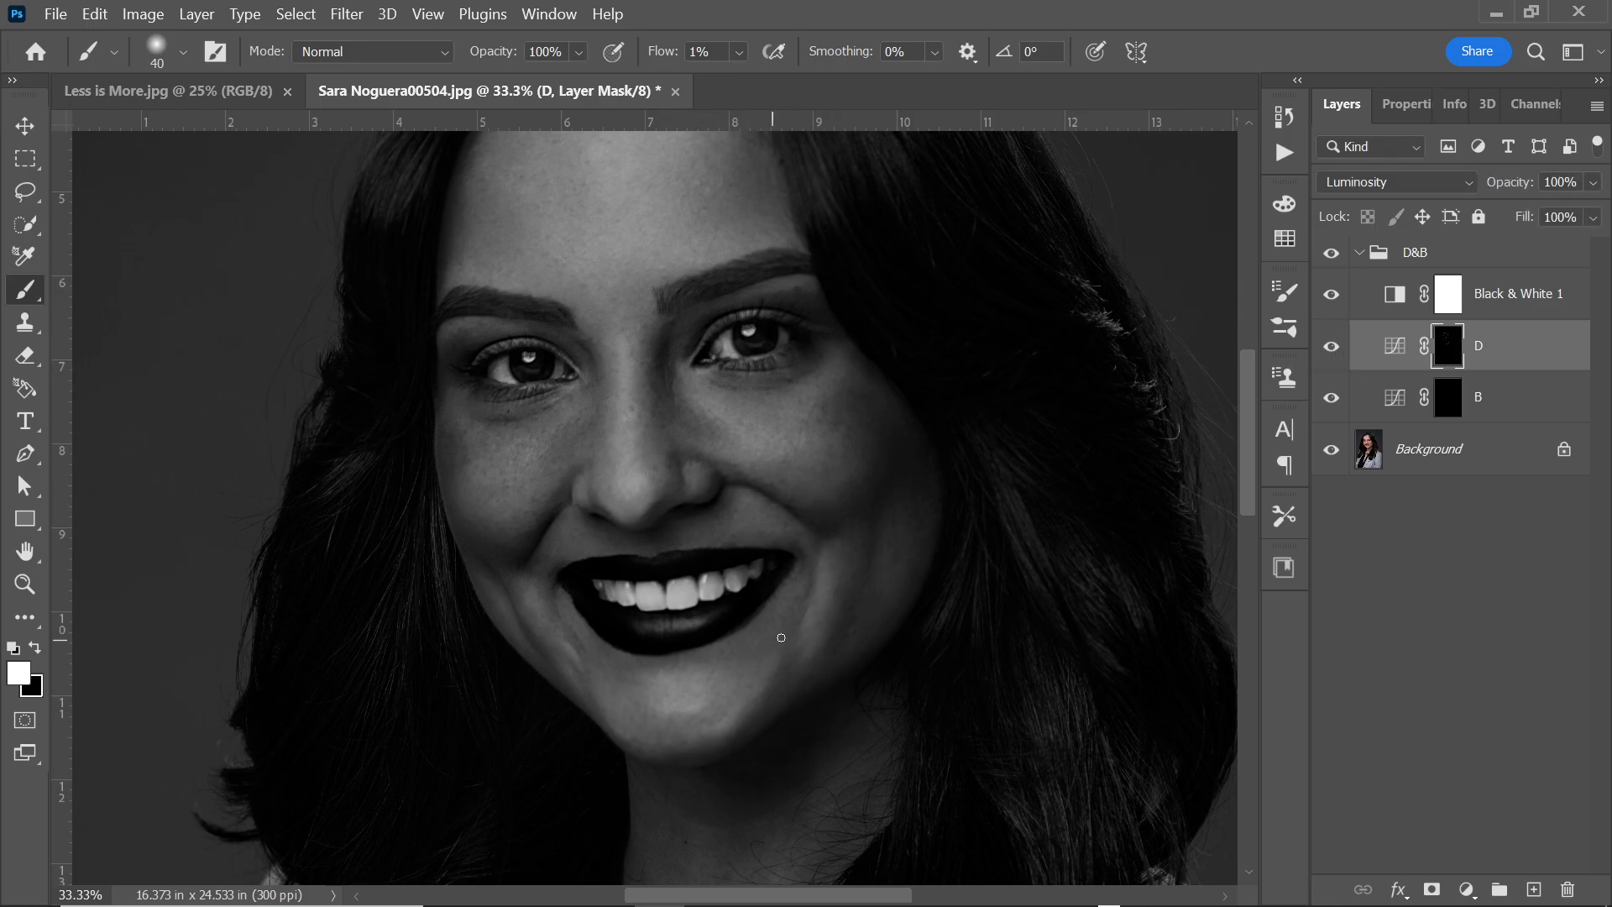
Step: Examine the mouth and jaw area with the D layer repeatedly hidden and shown
left_click(1339, 354)
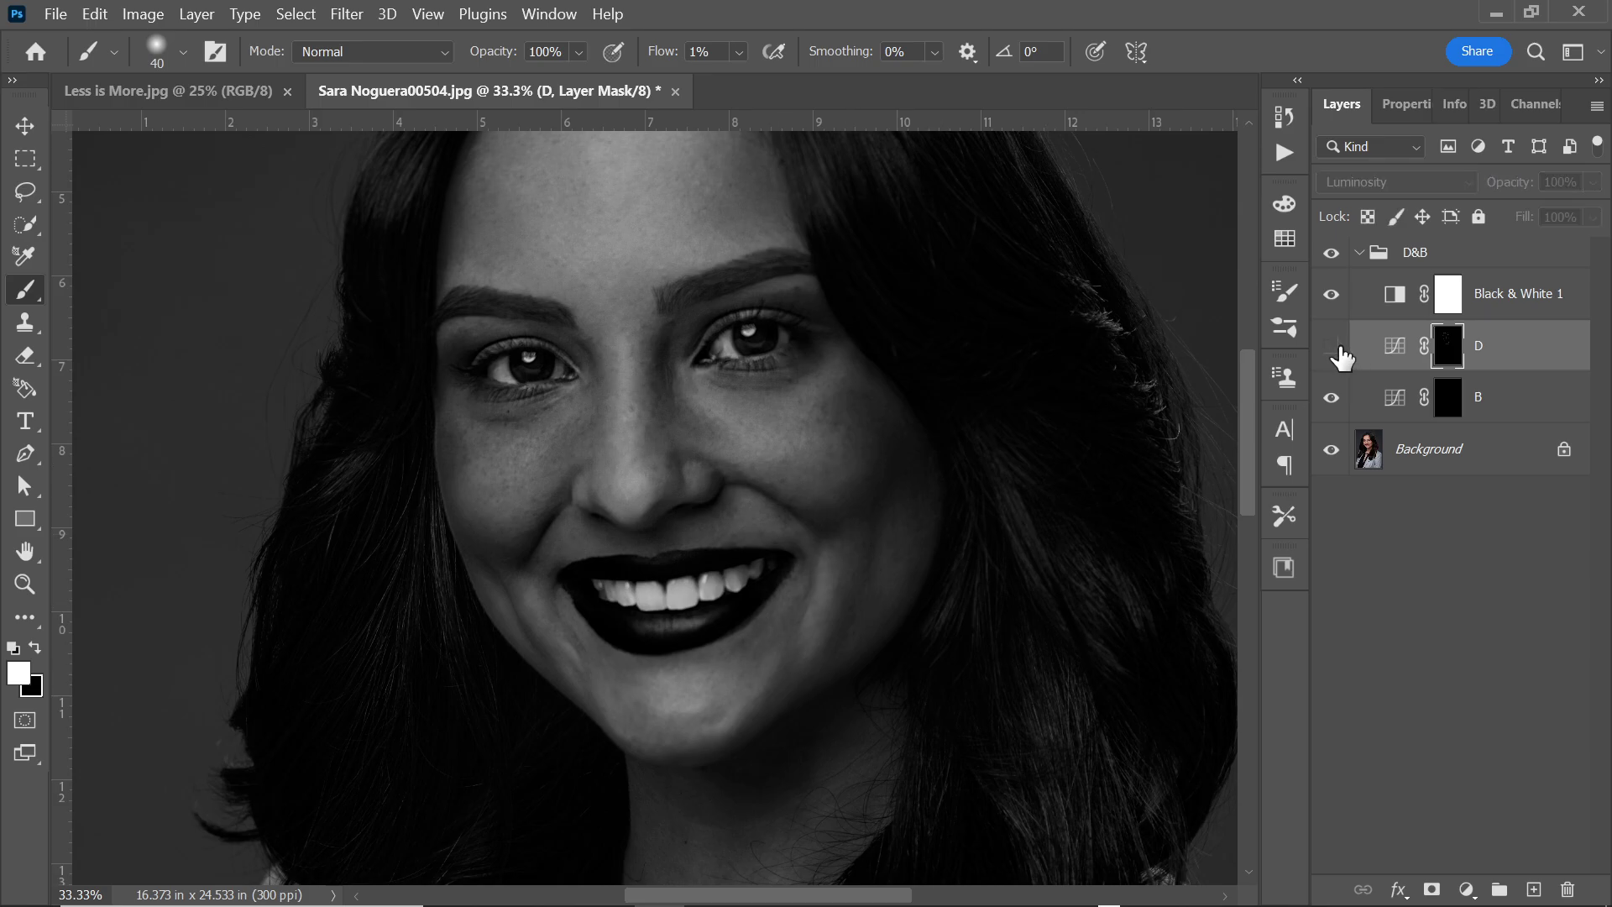
left_click(1336, 351)
left_click(1334, 351)
left_click(1333, 353)
left_click(1334, 352)
left_click(1336, 351)
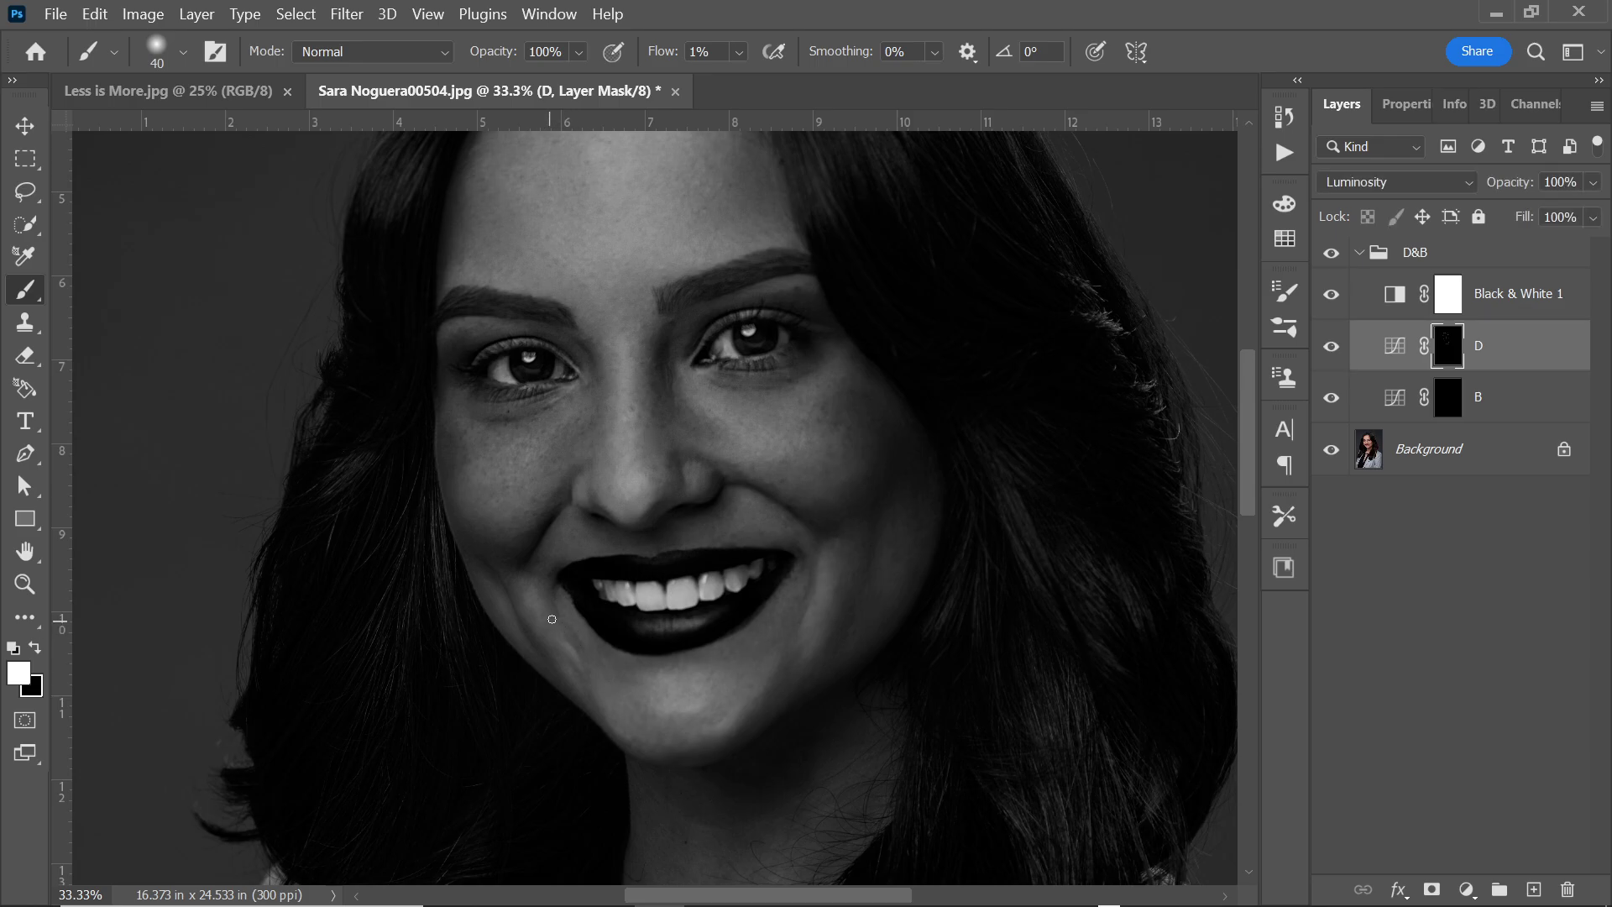
Step: Readjust the brush size to 40 px for further work on the cheeks, and compare the D layer hidden and shown
key("bracketleft")
key("bracketleft")
key("bracketleft")
key("bracketright")
key("bracketright")
left_click(1330, 345)
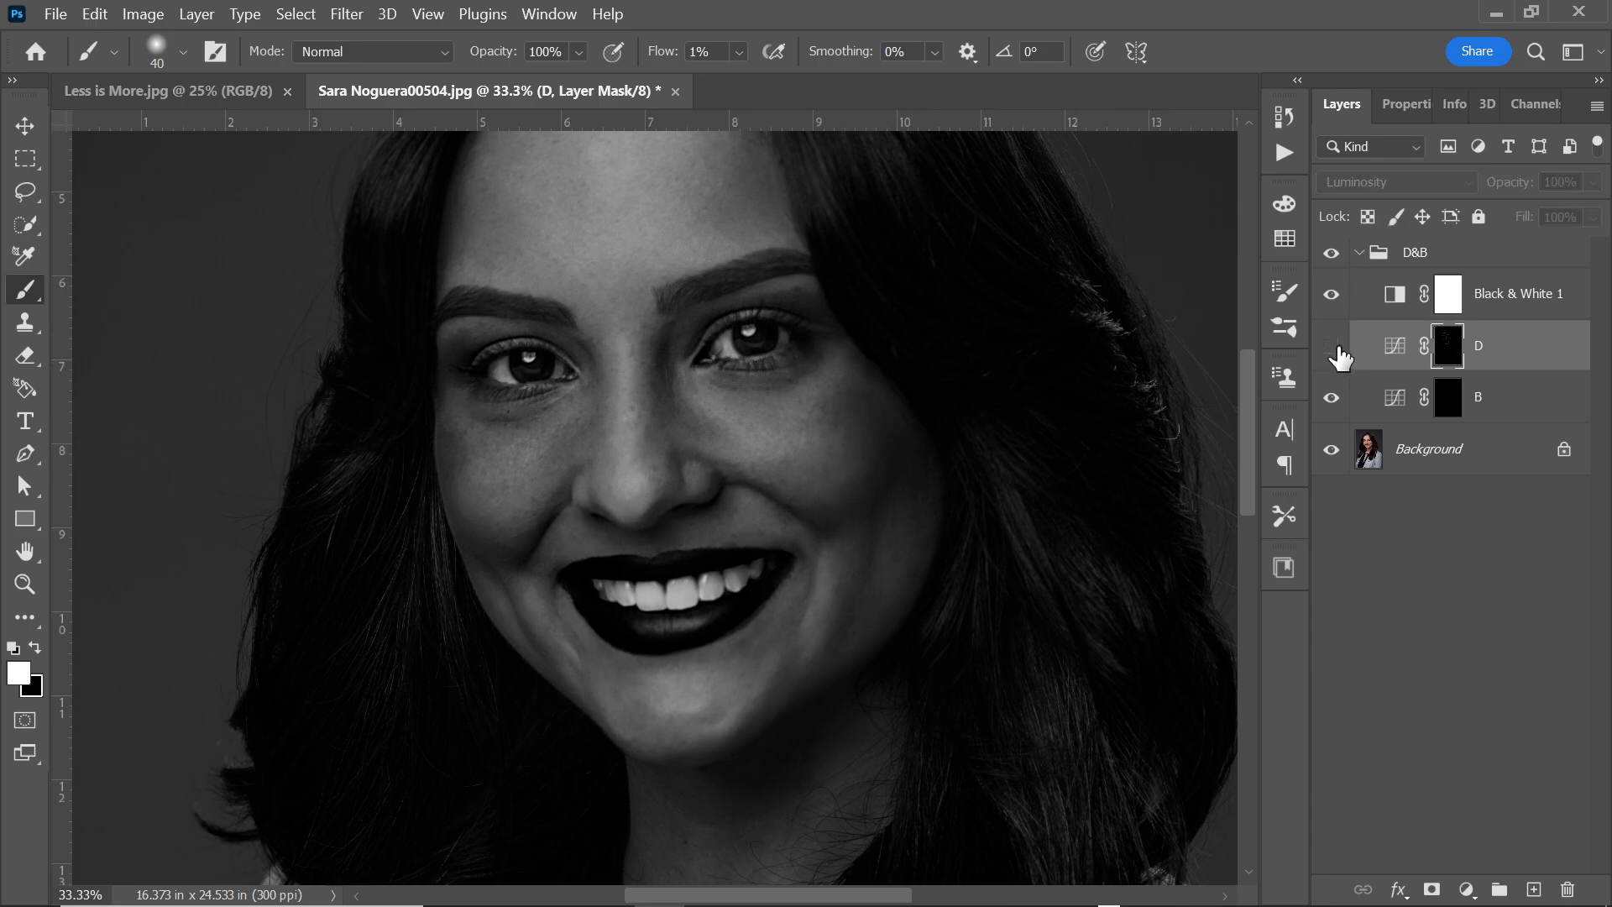
left_click(1331, 345)
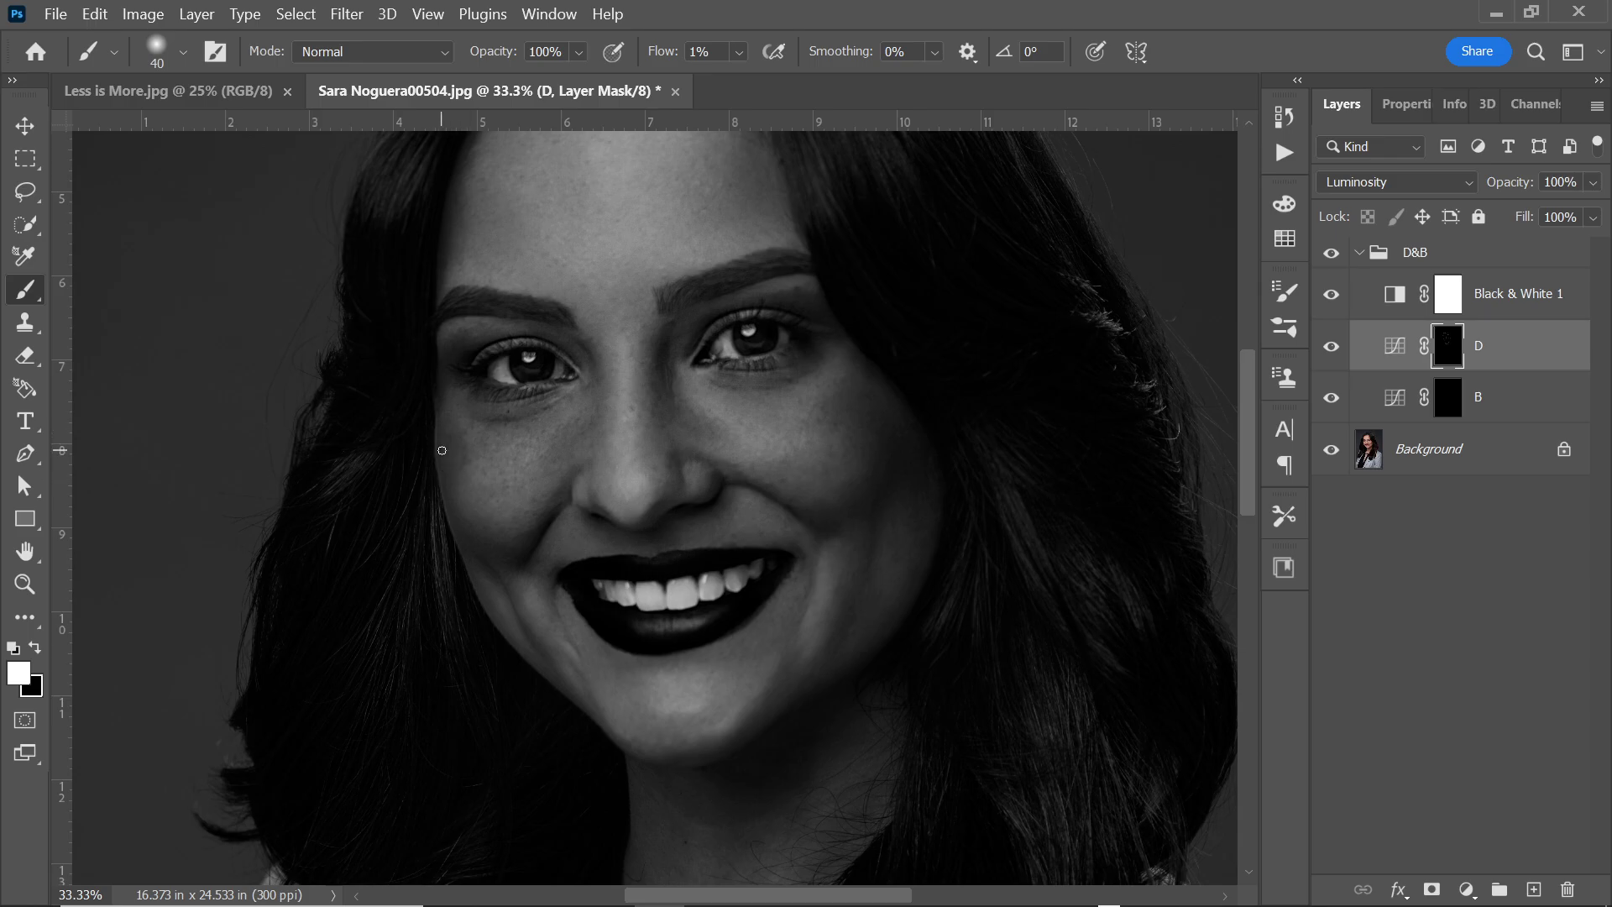
left_click(1332, 351)
left_click(1335, 355)
Step: Compare the portrait at 16.67% zoom with the D layer hidden and shown
key("ctrl+minus")
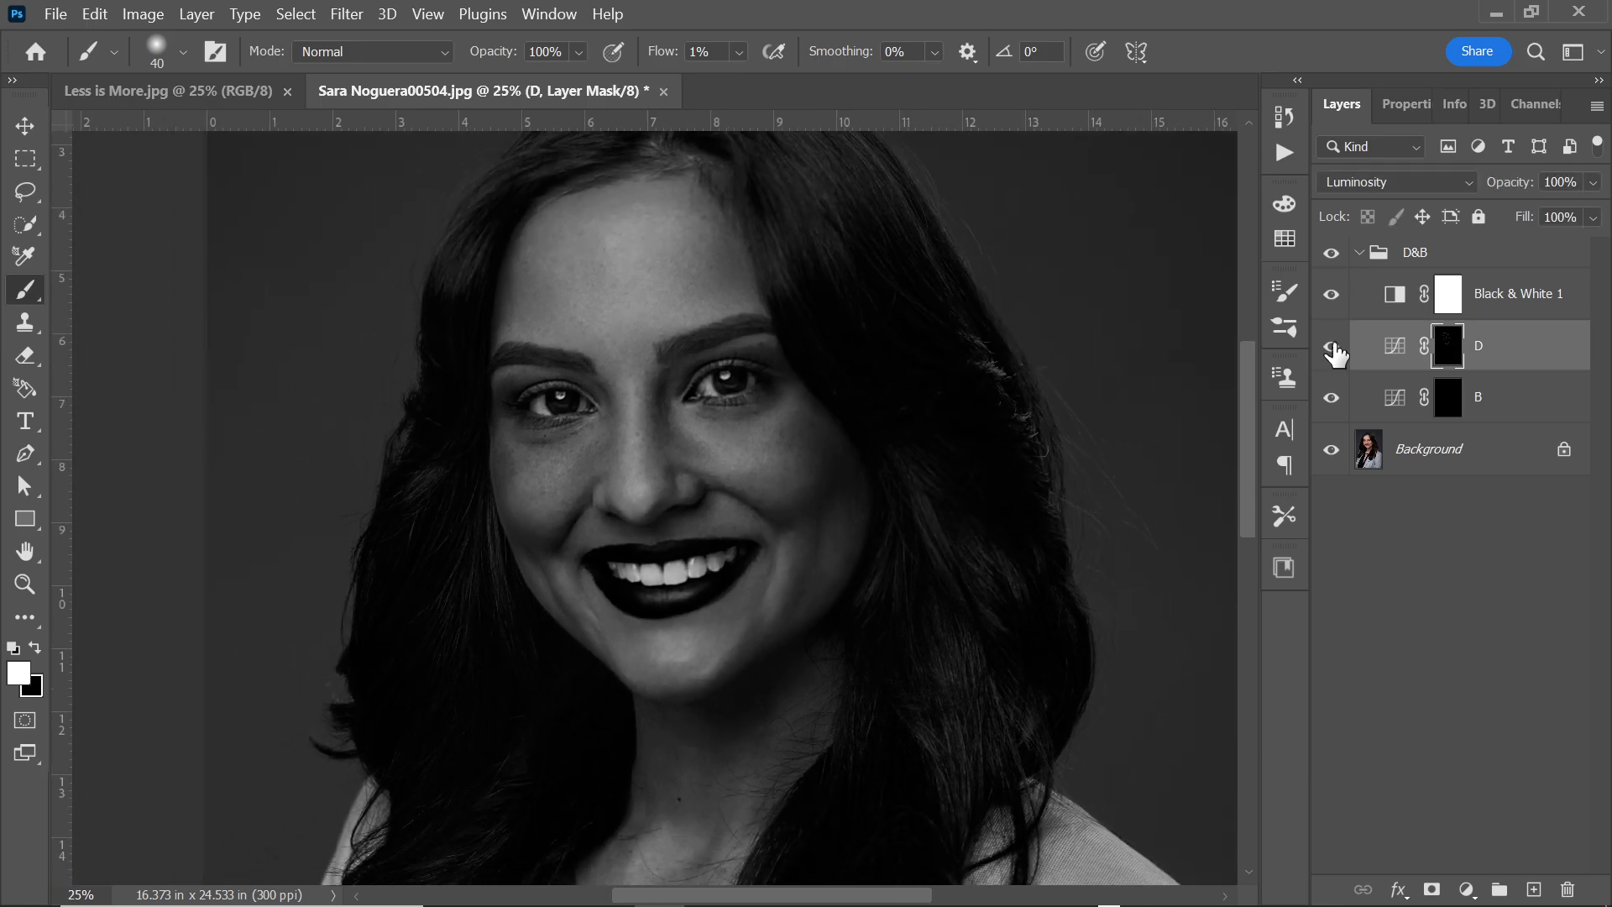
key("ctrl+minus")
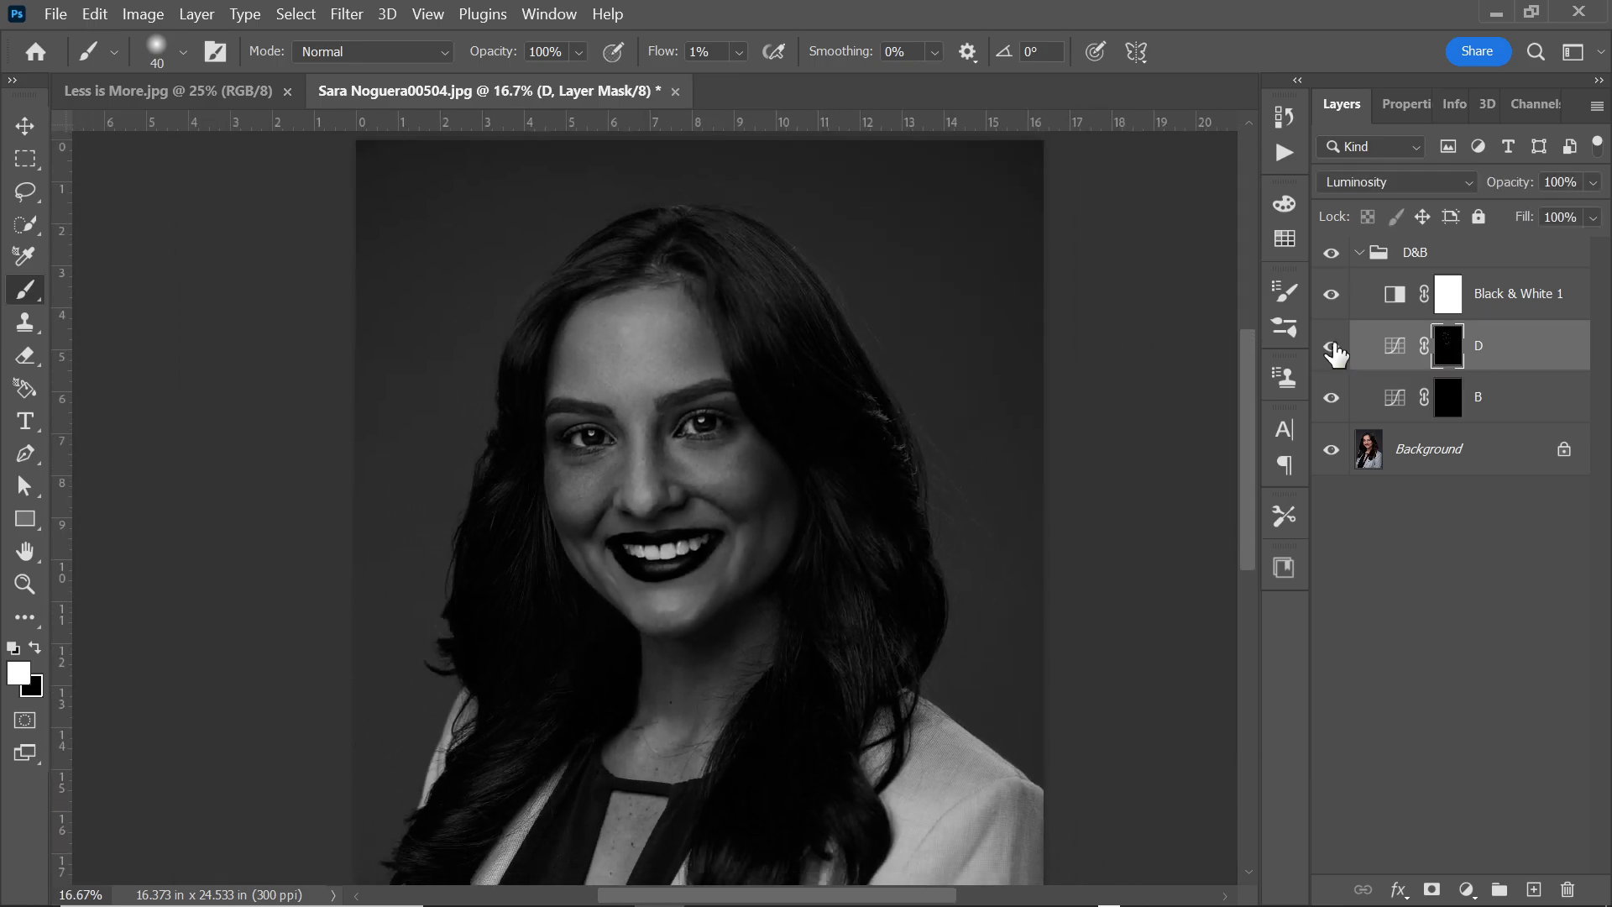
left_click(1336, 353)
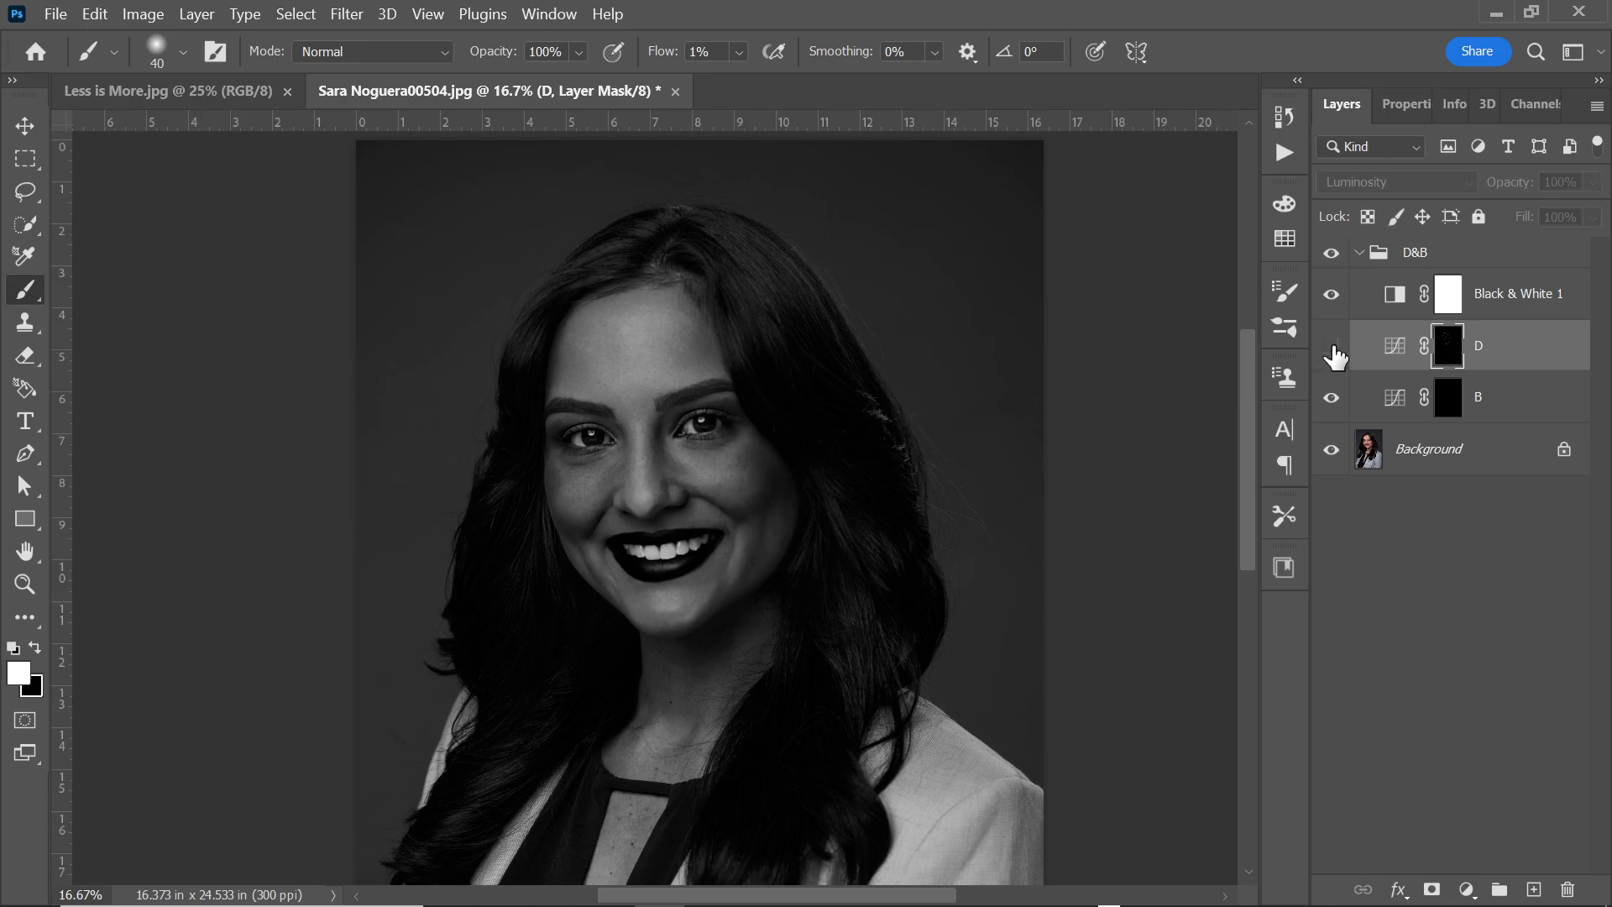
left_click(1333, 348)
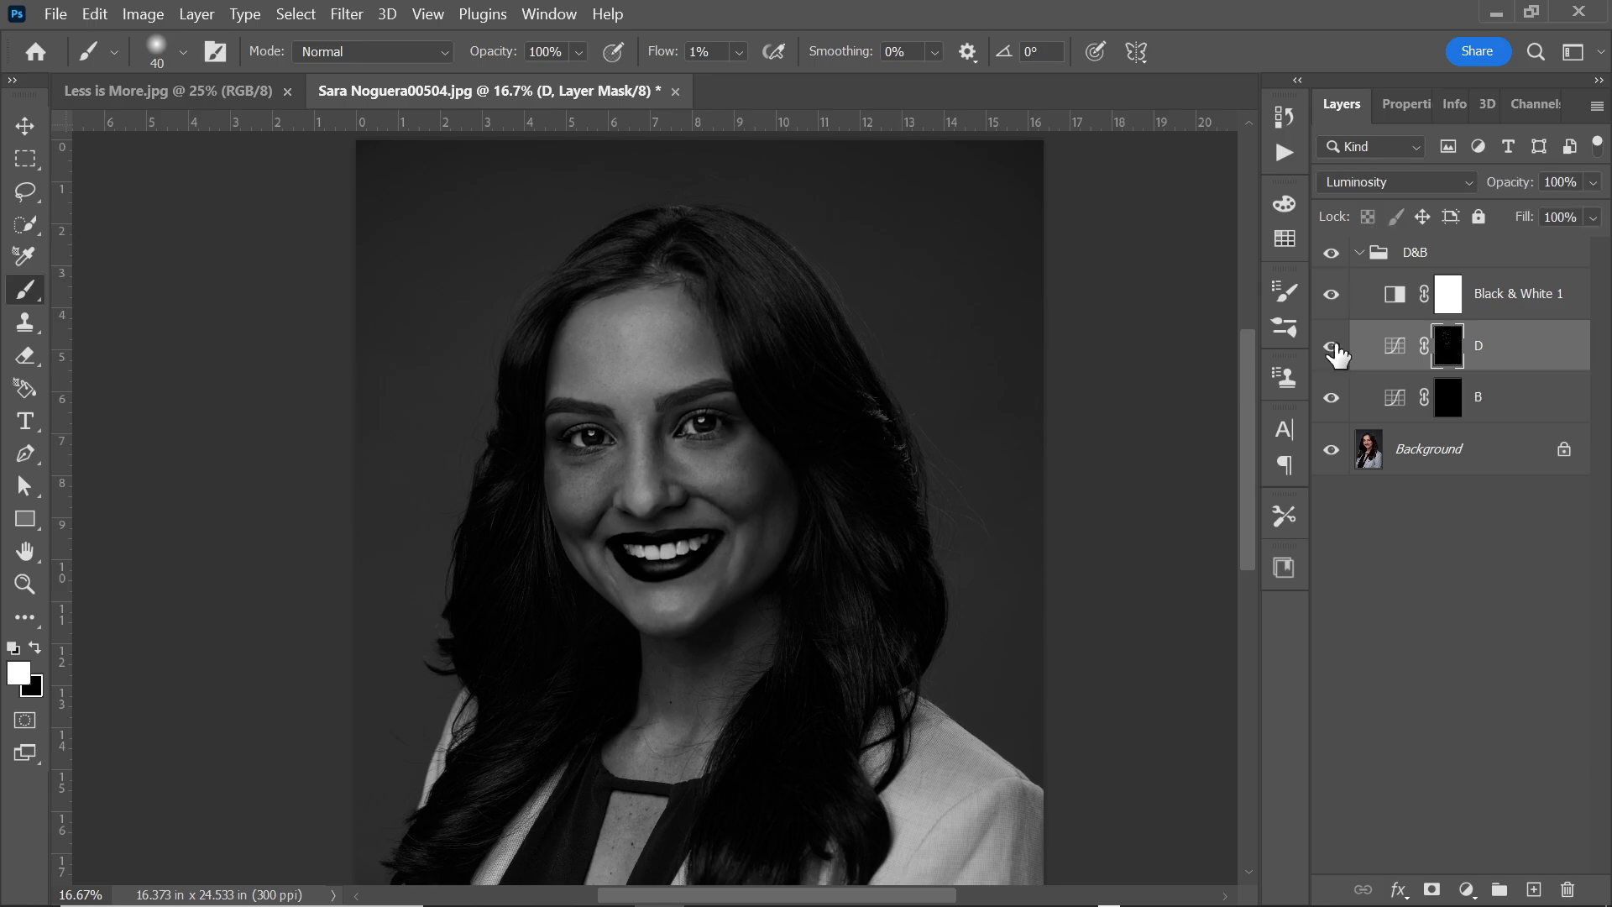
left_click(1333, 348)
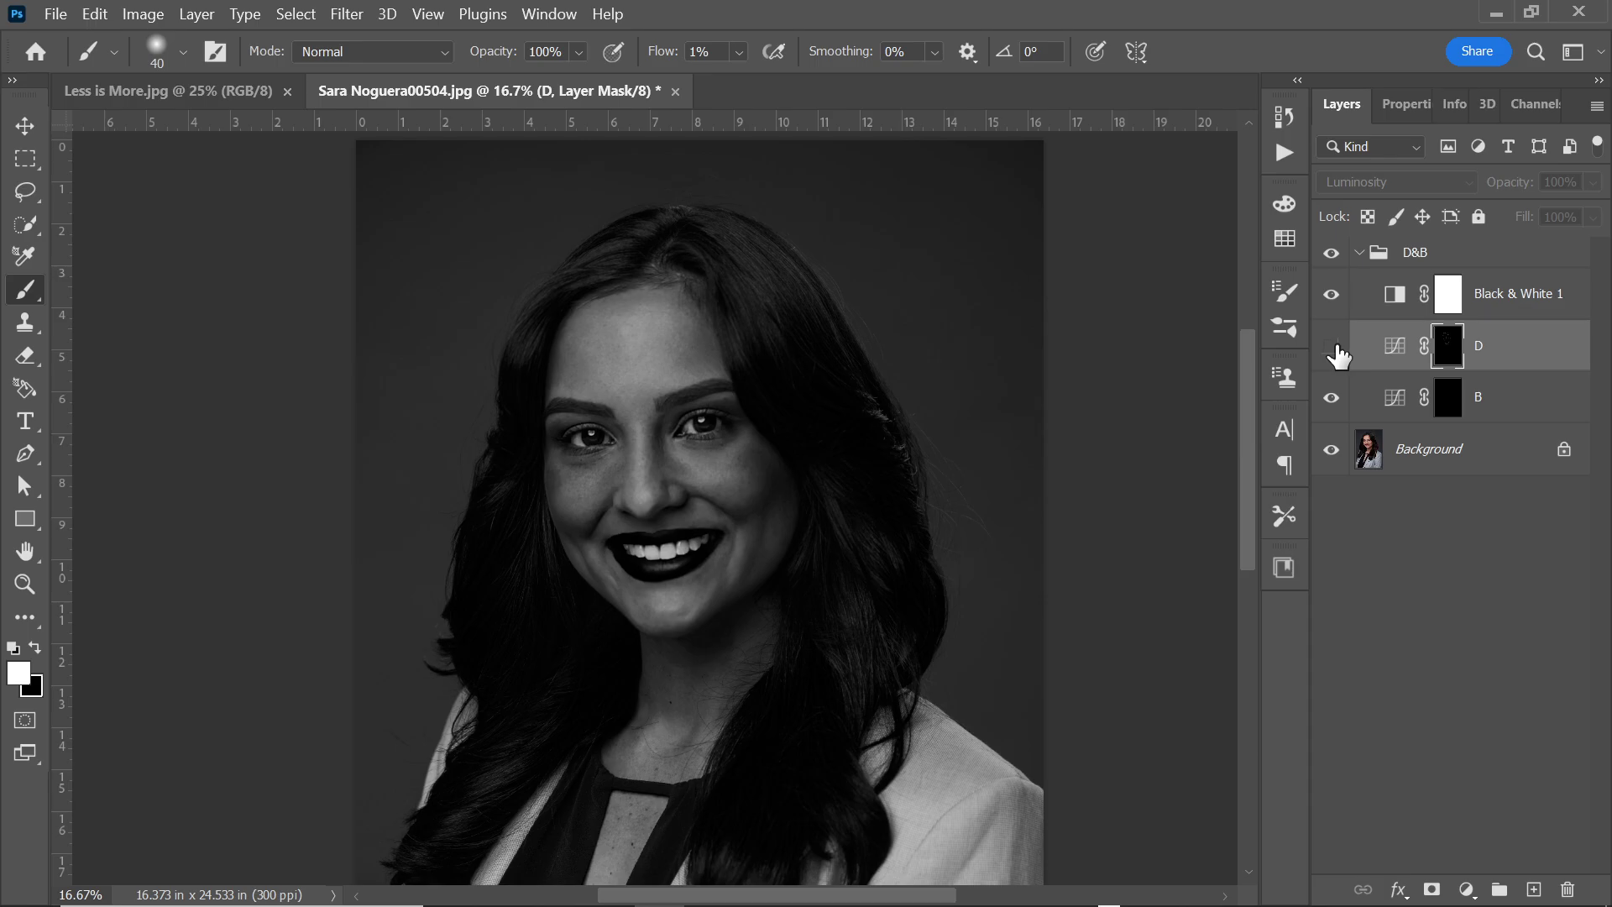
left_click(1336, 351)
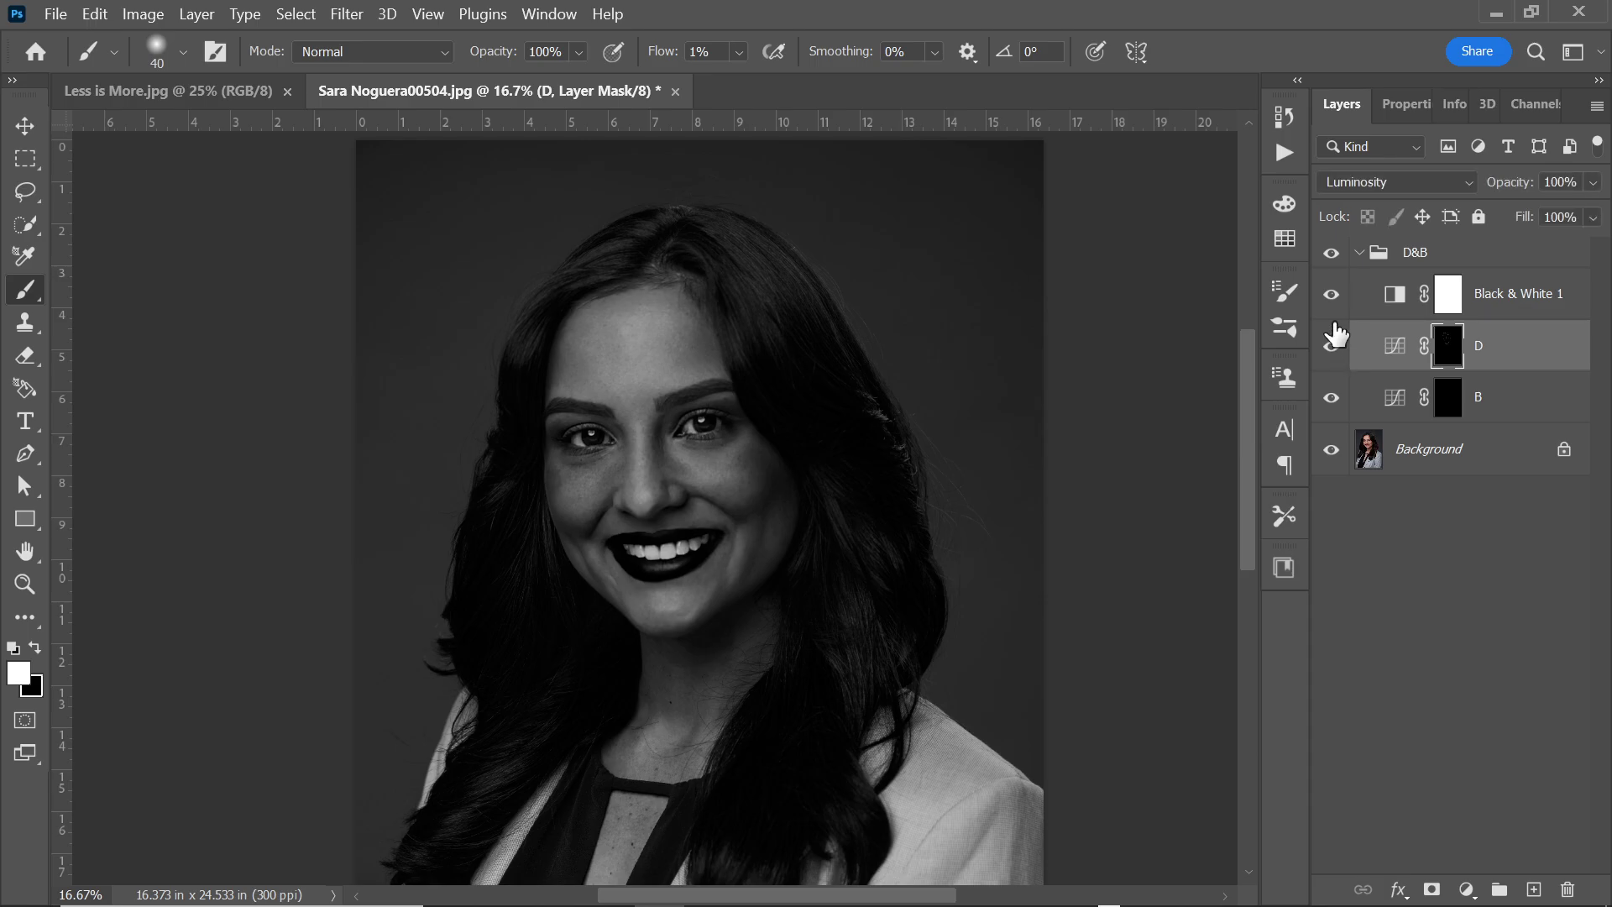
Step: Enlarge the brush to 70 px for broader areas of the face, and compare the D layer hidden and shown
key("ctrl+plus")
key("ctrl+plus")
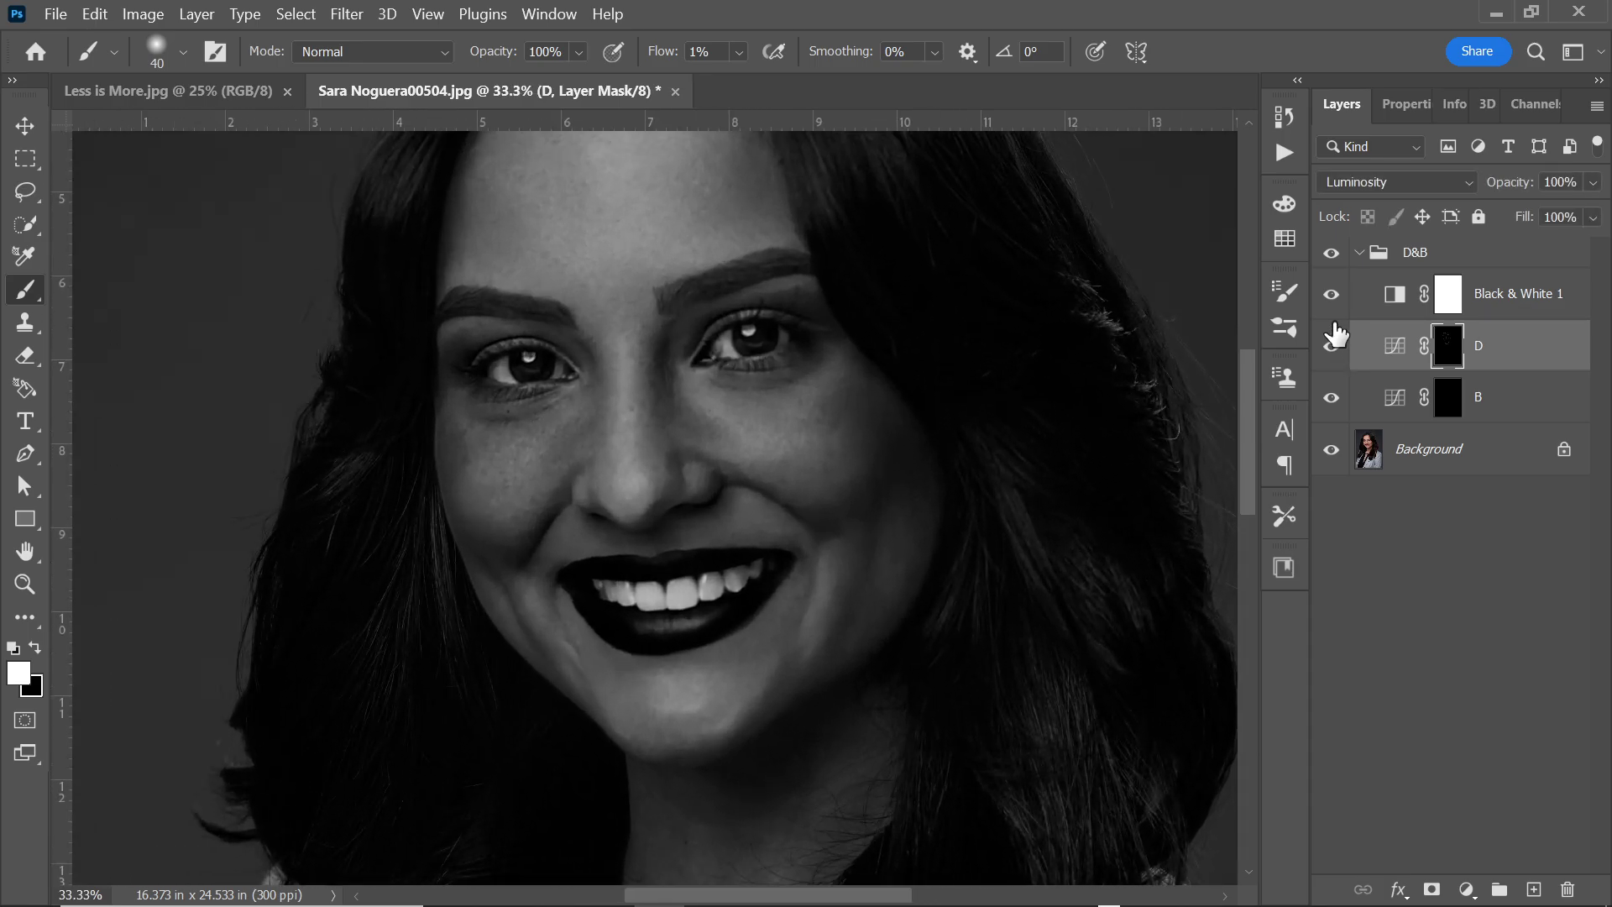
key("ctrl+minus")
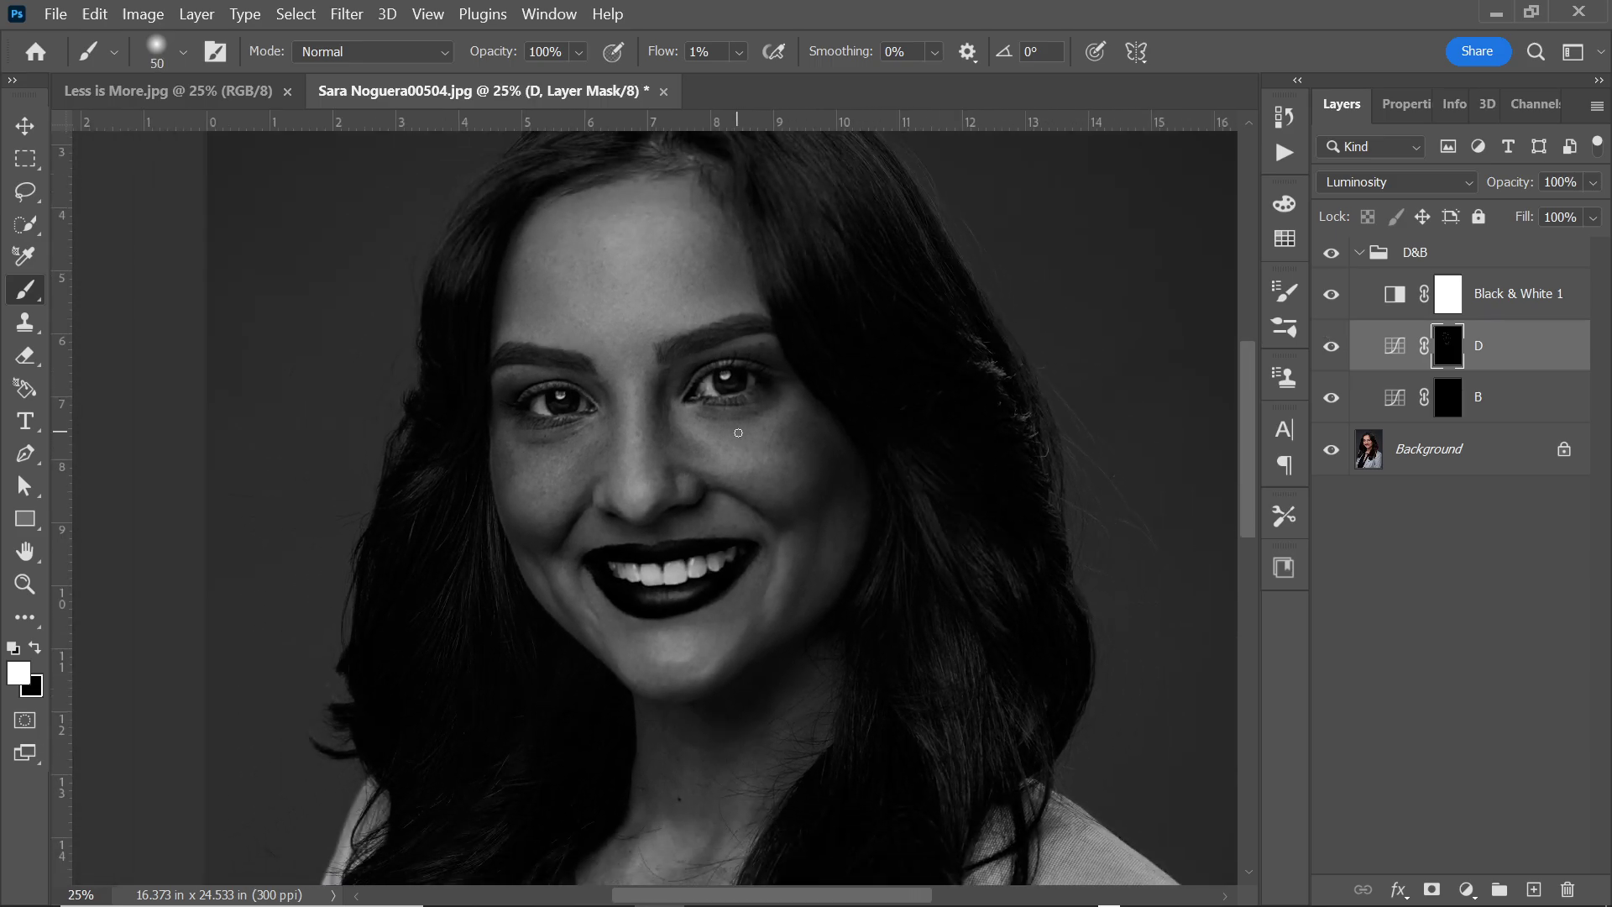
key("bracketright")
key("bracketright")
left_click(1333, 346)
left_click(1333, 346)
left_click(1331, 346)
Step: Examine the forehead, hairline and overall face for uneven tones at zoom levels from 16.67% to 33.33%
key("ctrl+minus")
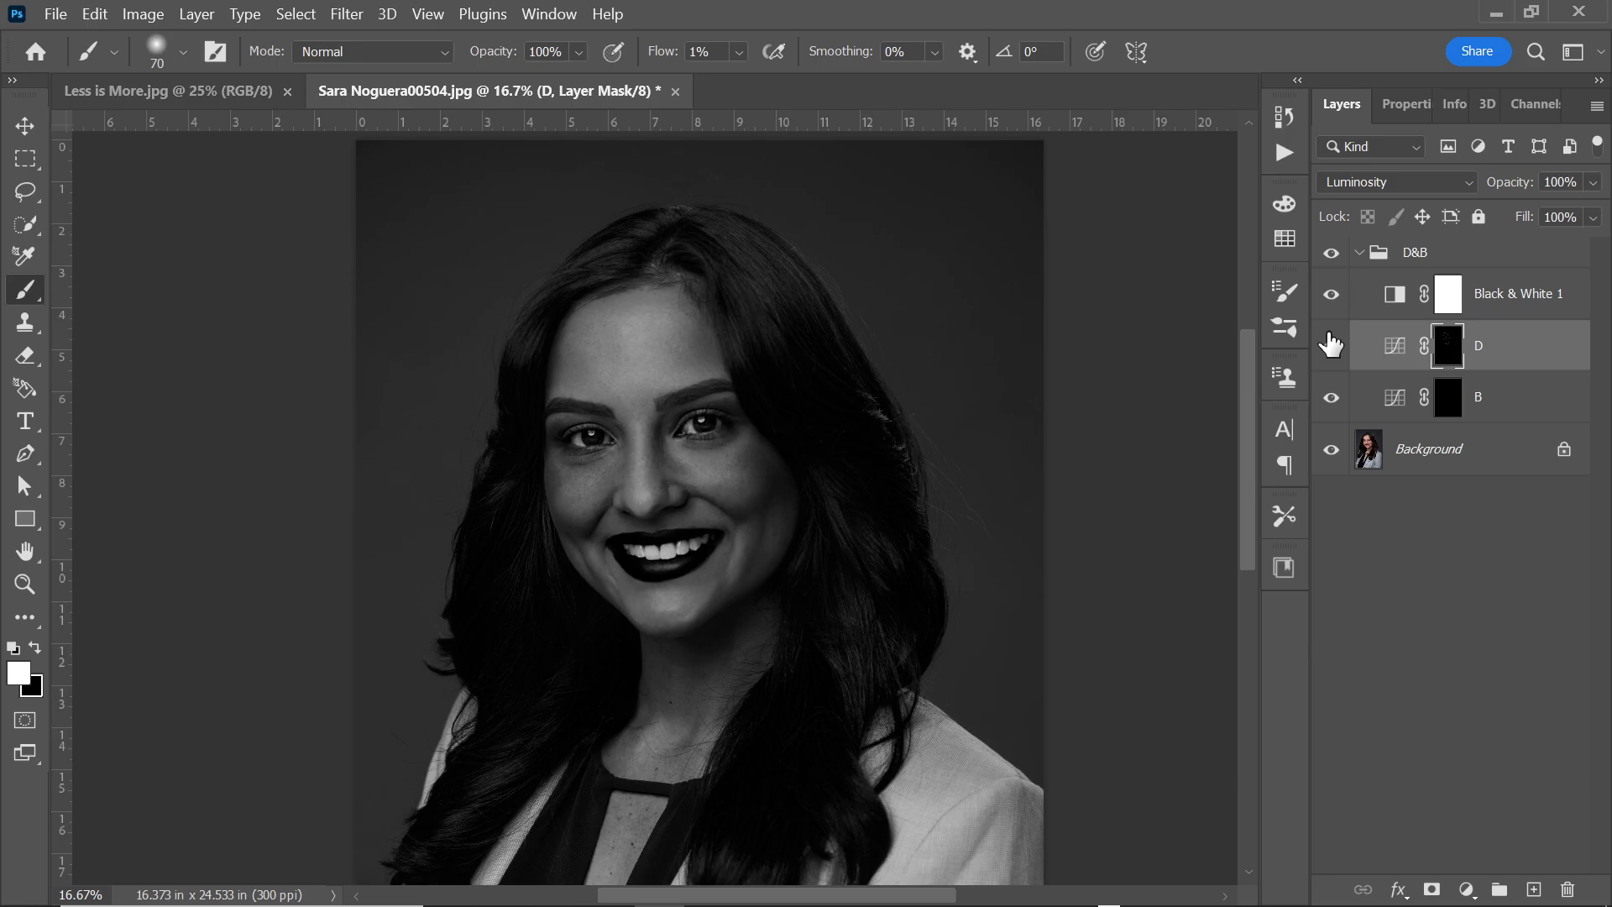
key("ctrl+plus")
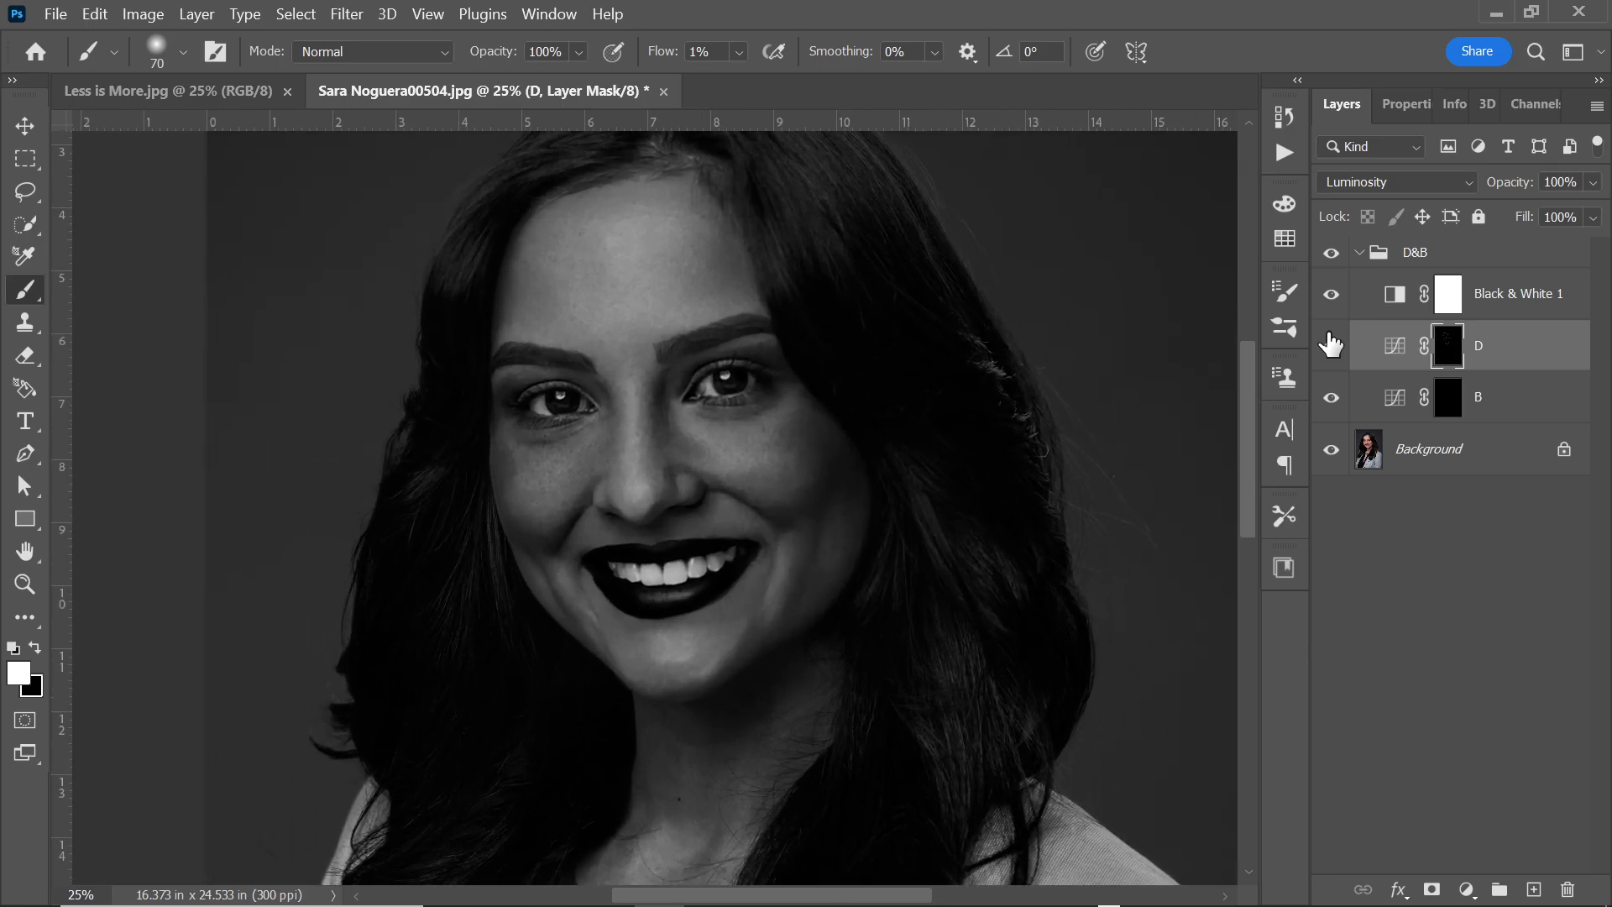
key("ctrl+minus")
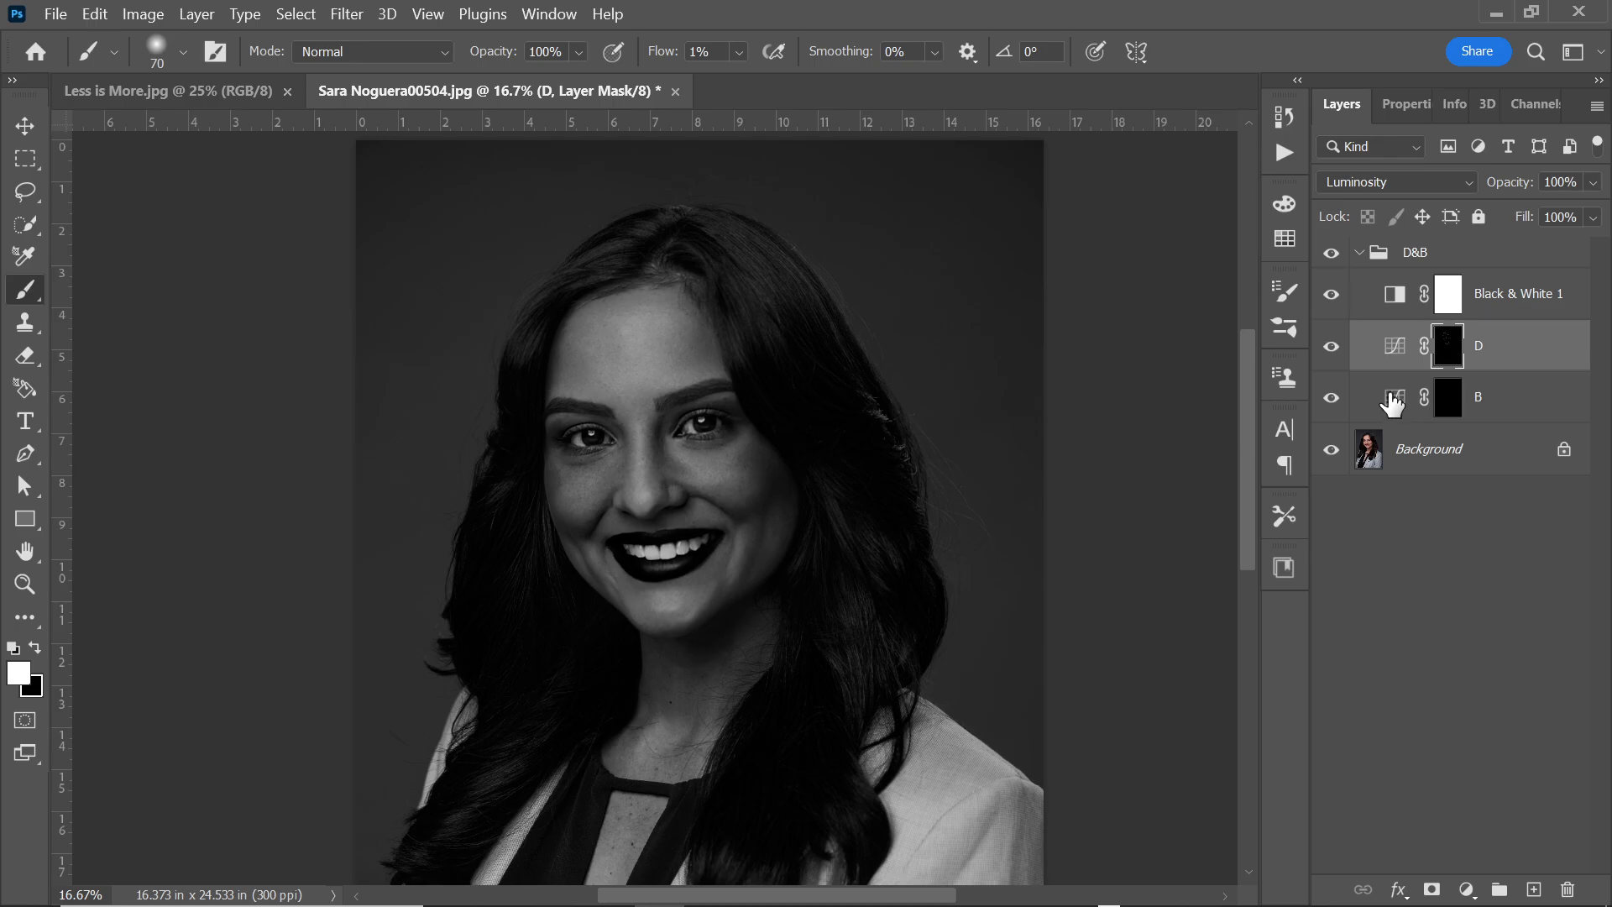
key("ctrl+plus")
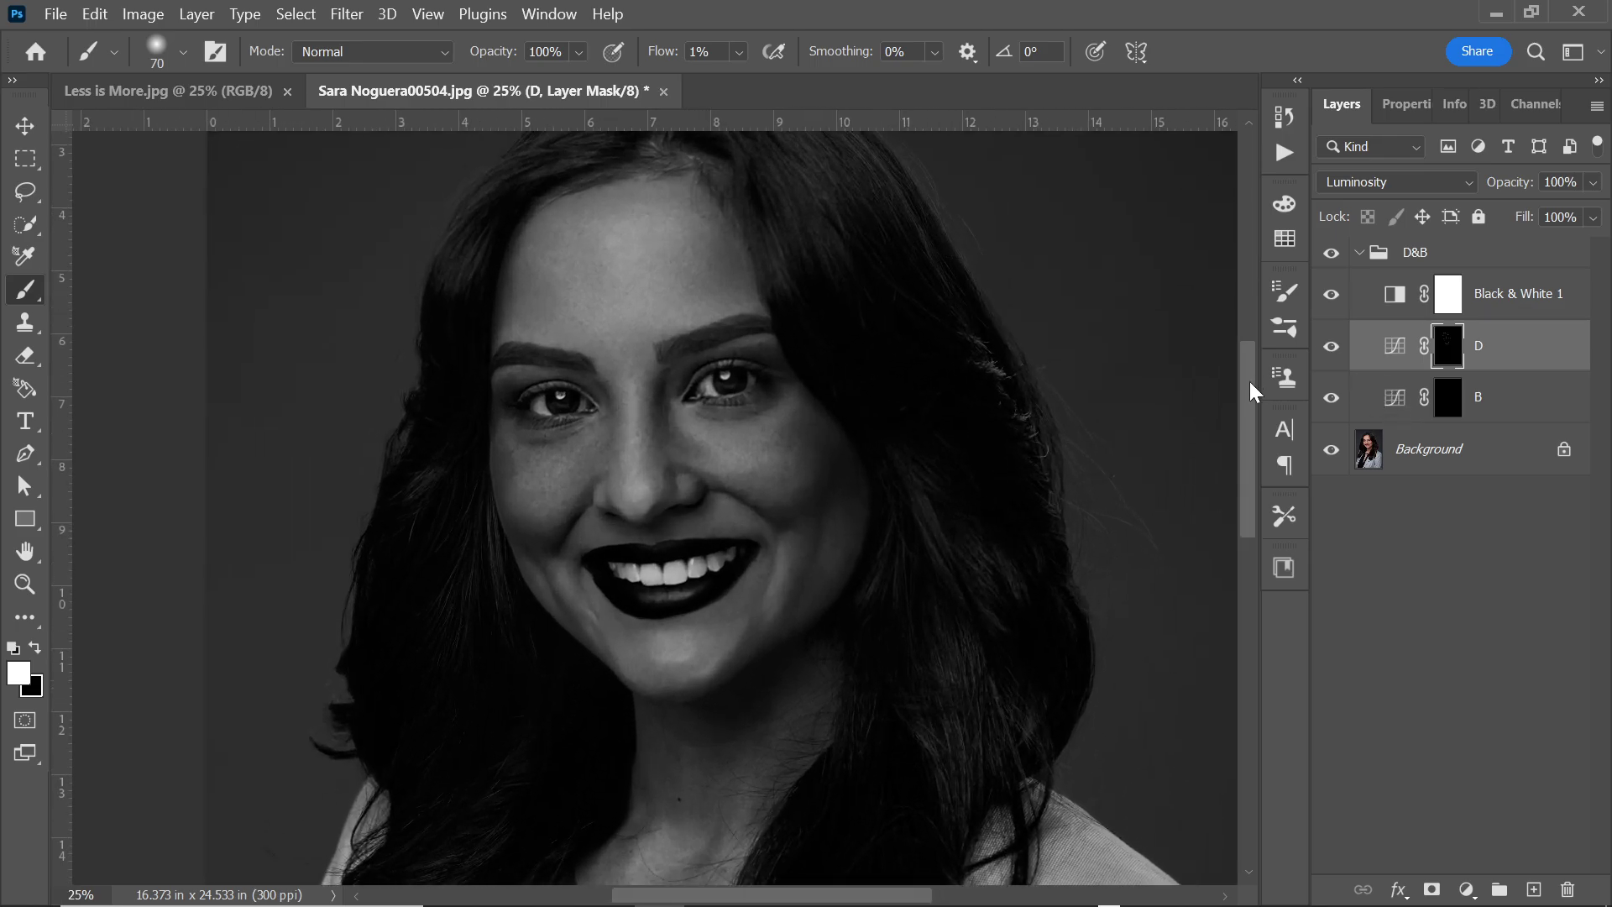
scroll(1248, 380, "up", 3)
scroll(1246, 374, "up", 1)
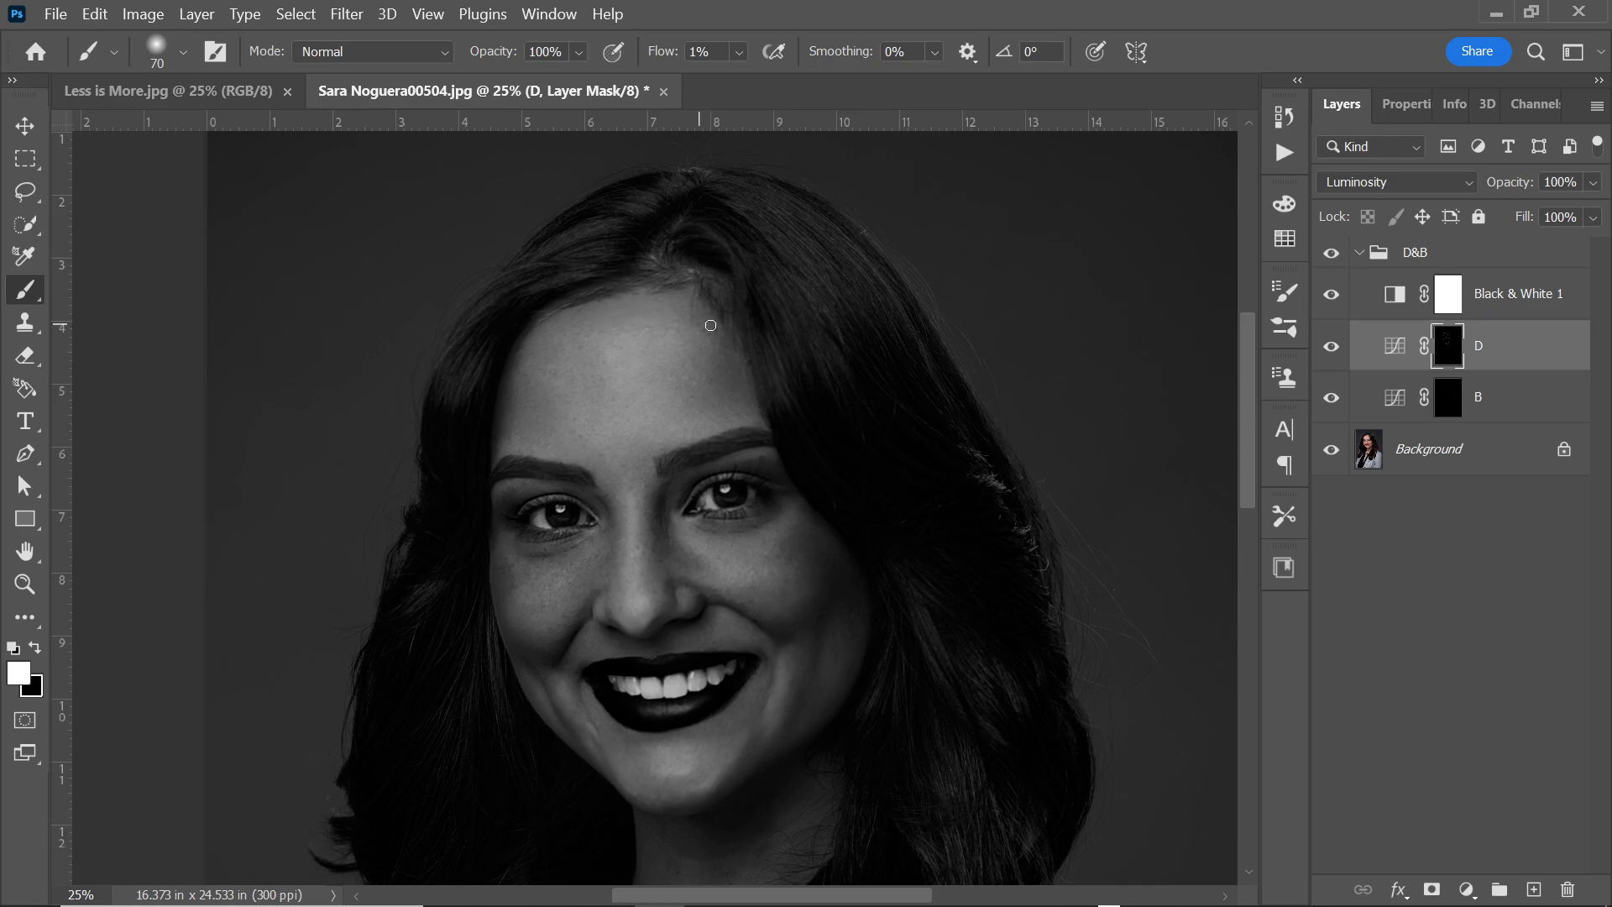
scroll(705, 305, "up", 1)
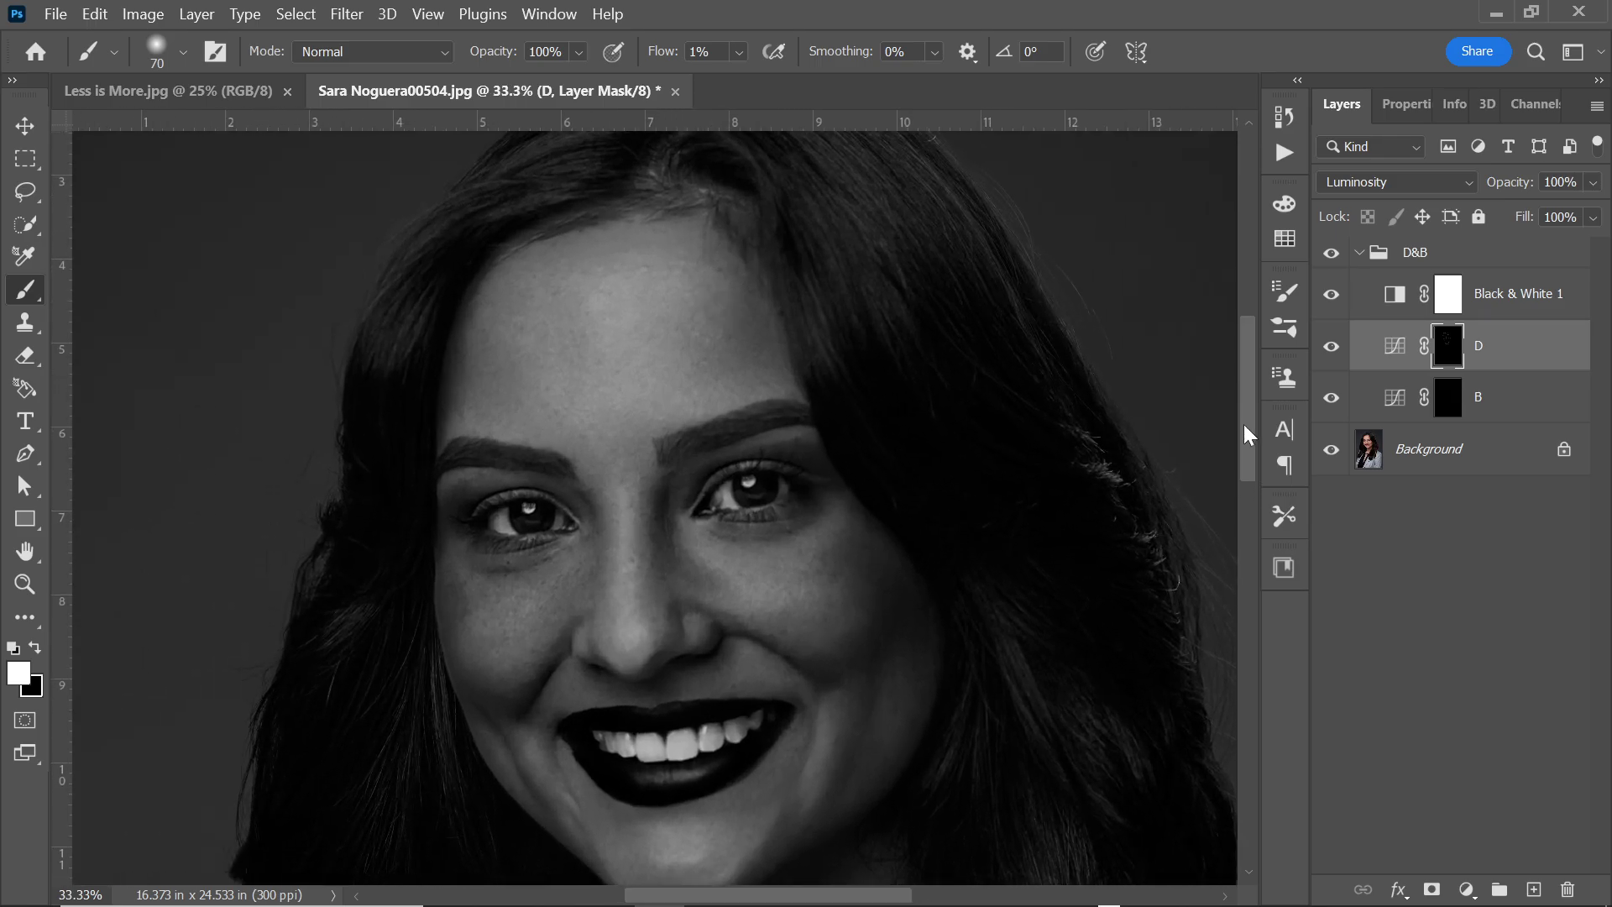
scroll(1246, 419, "up", 3)
left_click_drag(1247, 402, 1241, 438)
scroll(664, 243, "down", 3)
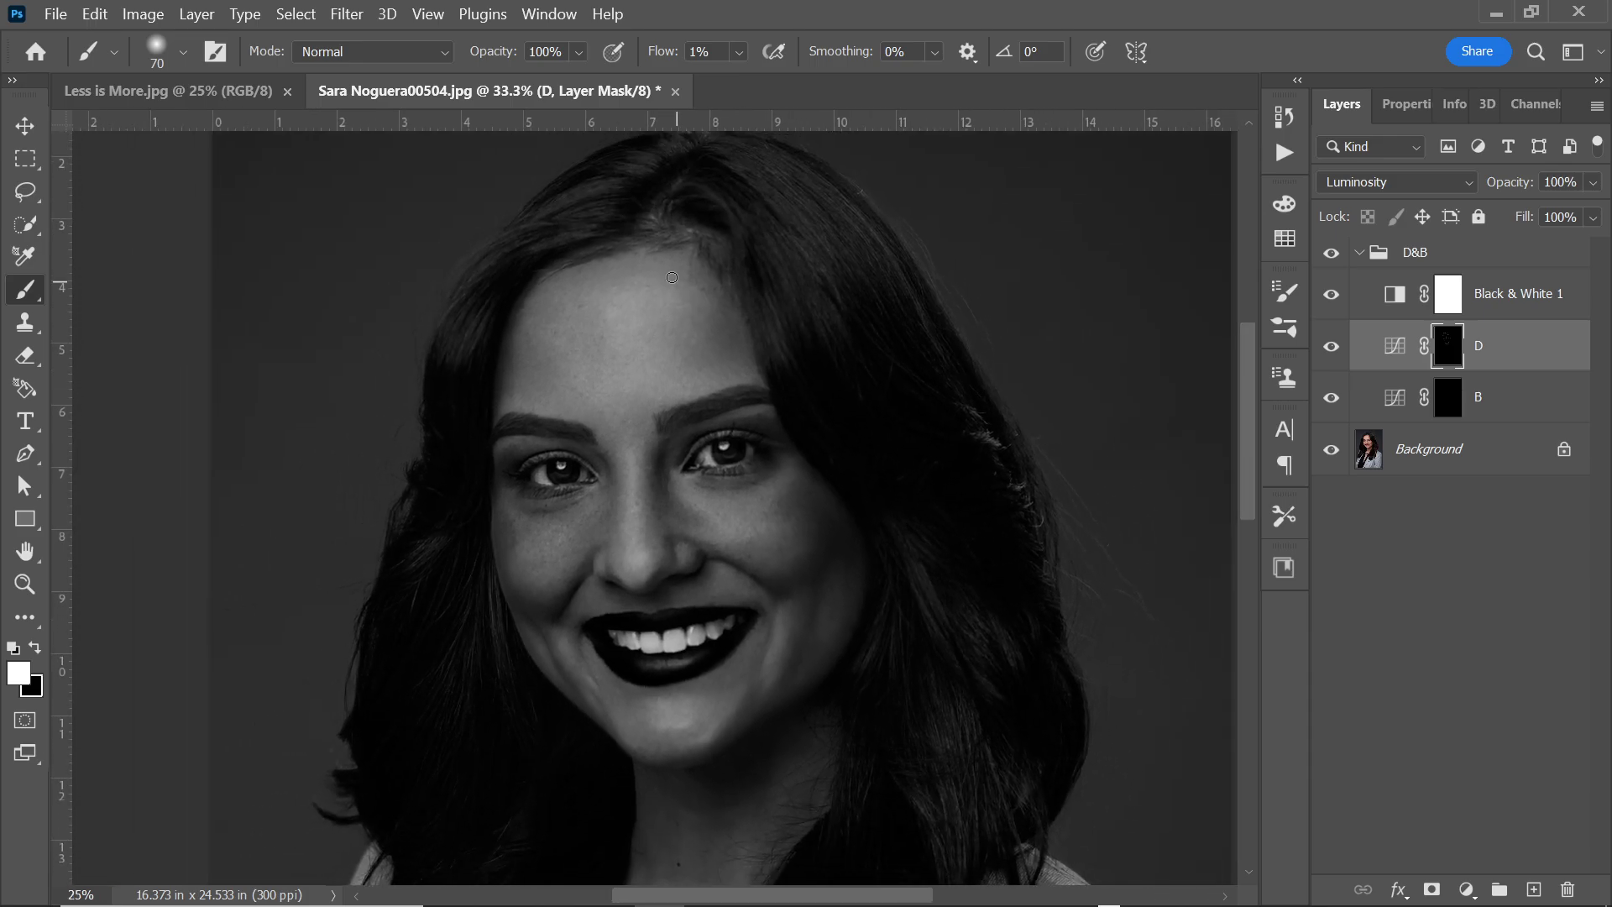
scroll(1247, 467, "up", 1)
left_click_drag(1248, 467, 1248, 517)
Step: Compare the portrait at 12.5% zoom with the D layer hidden and shown
left_click(1334, 353)
left_click(1334, 352)
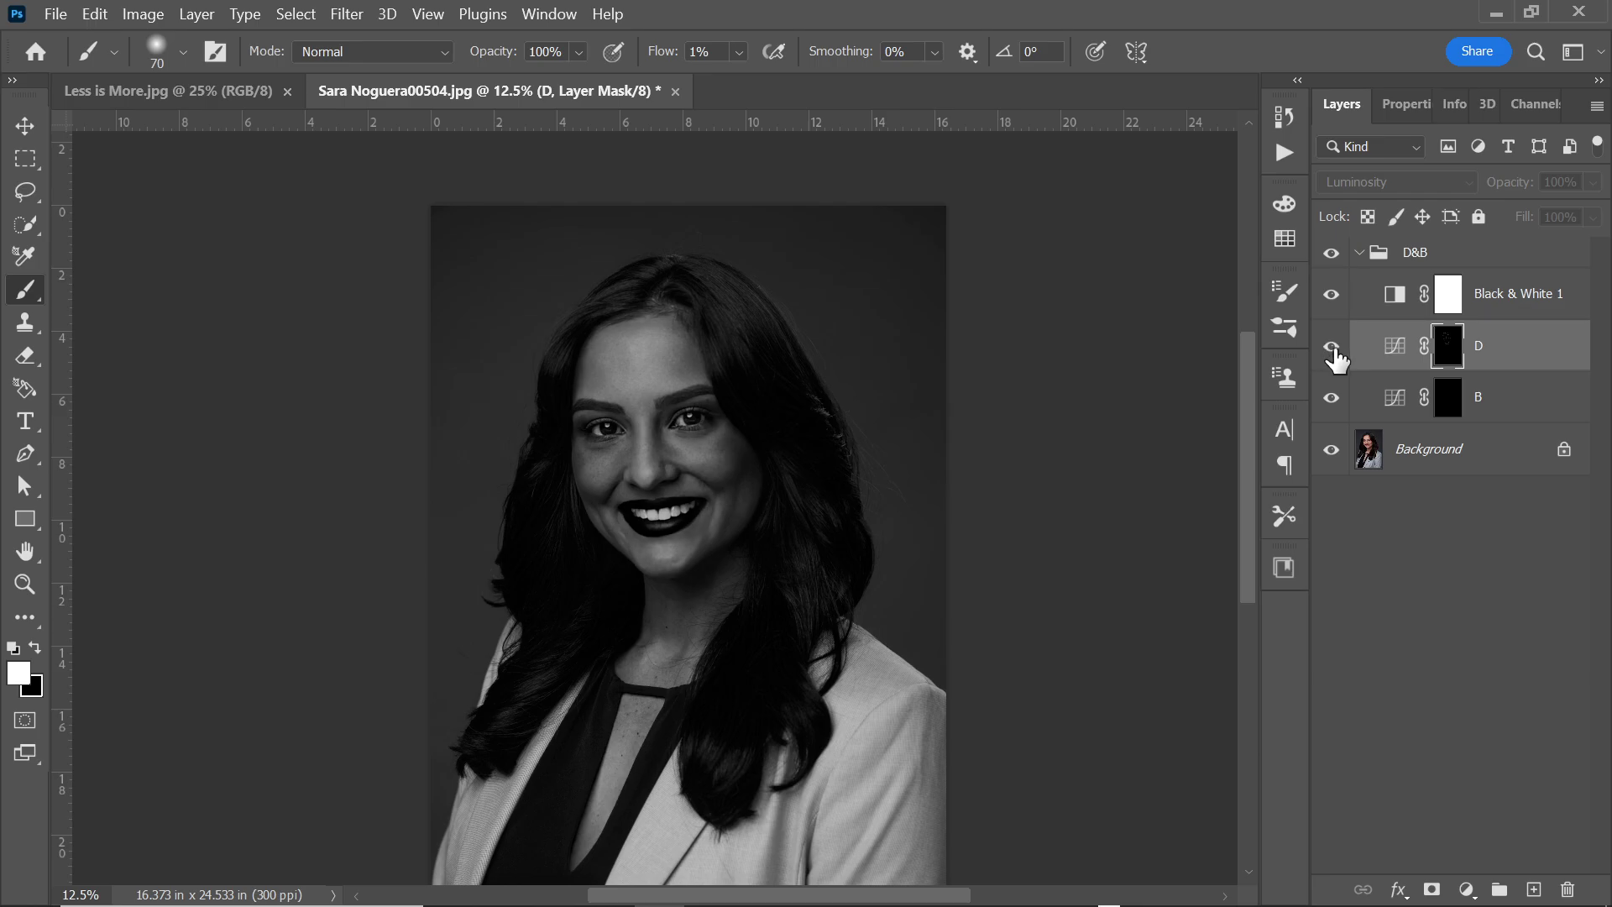
left_click(1334, 353)
left_click(1334, 353)
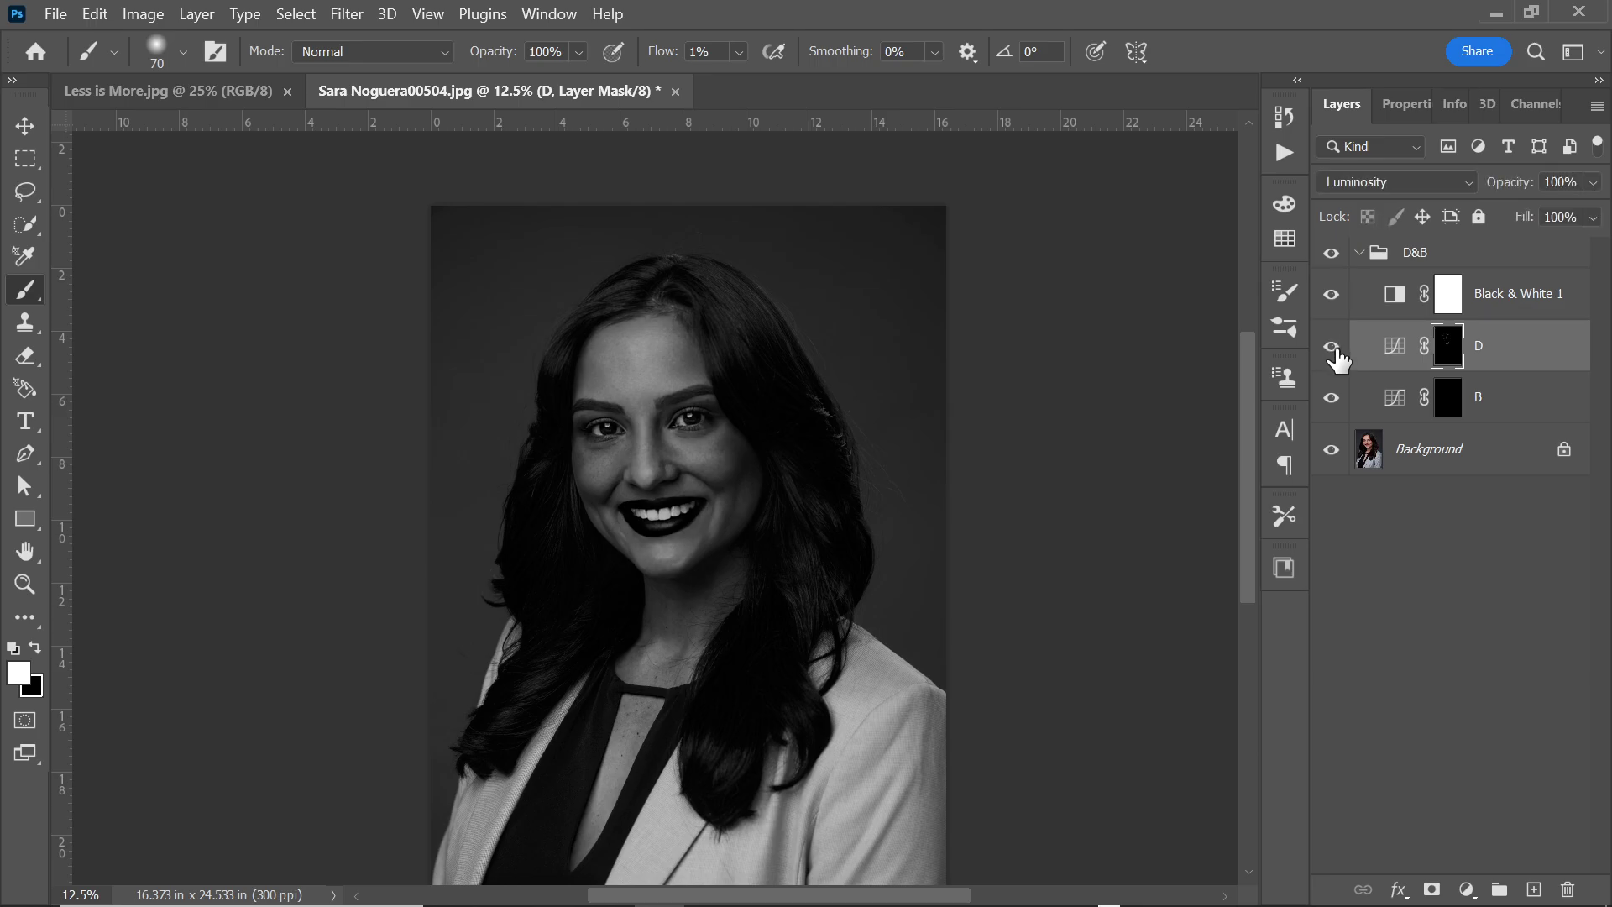
left_click(1334, 353)
left_click(1334, 353)
Step: Set the brush size to 90 px for large-area work starting on the forehead
key("ctrl+plus")
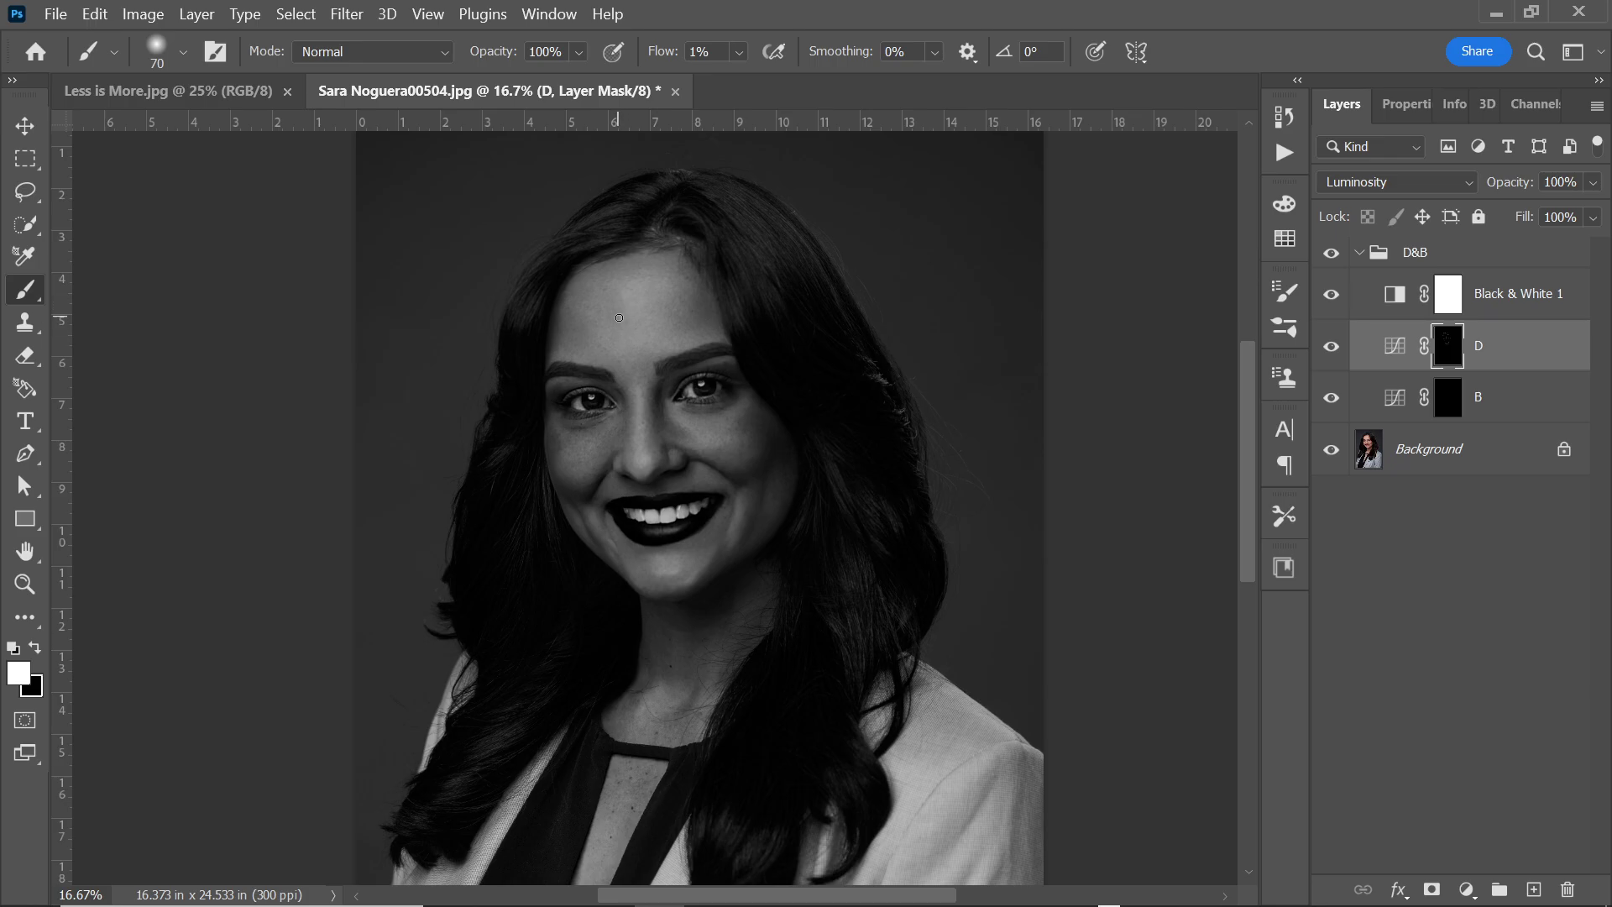
key("bracketright")
key("bracketright")
key("bracketleft")
key("bracketleft")
Step: Inspect the dodged face from forehead to neck at zoom levels between 16.67% and 50%
key("ctrl+plus")
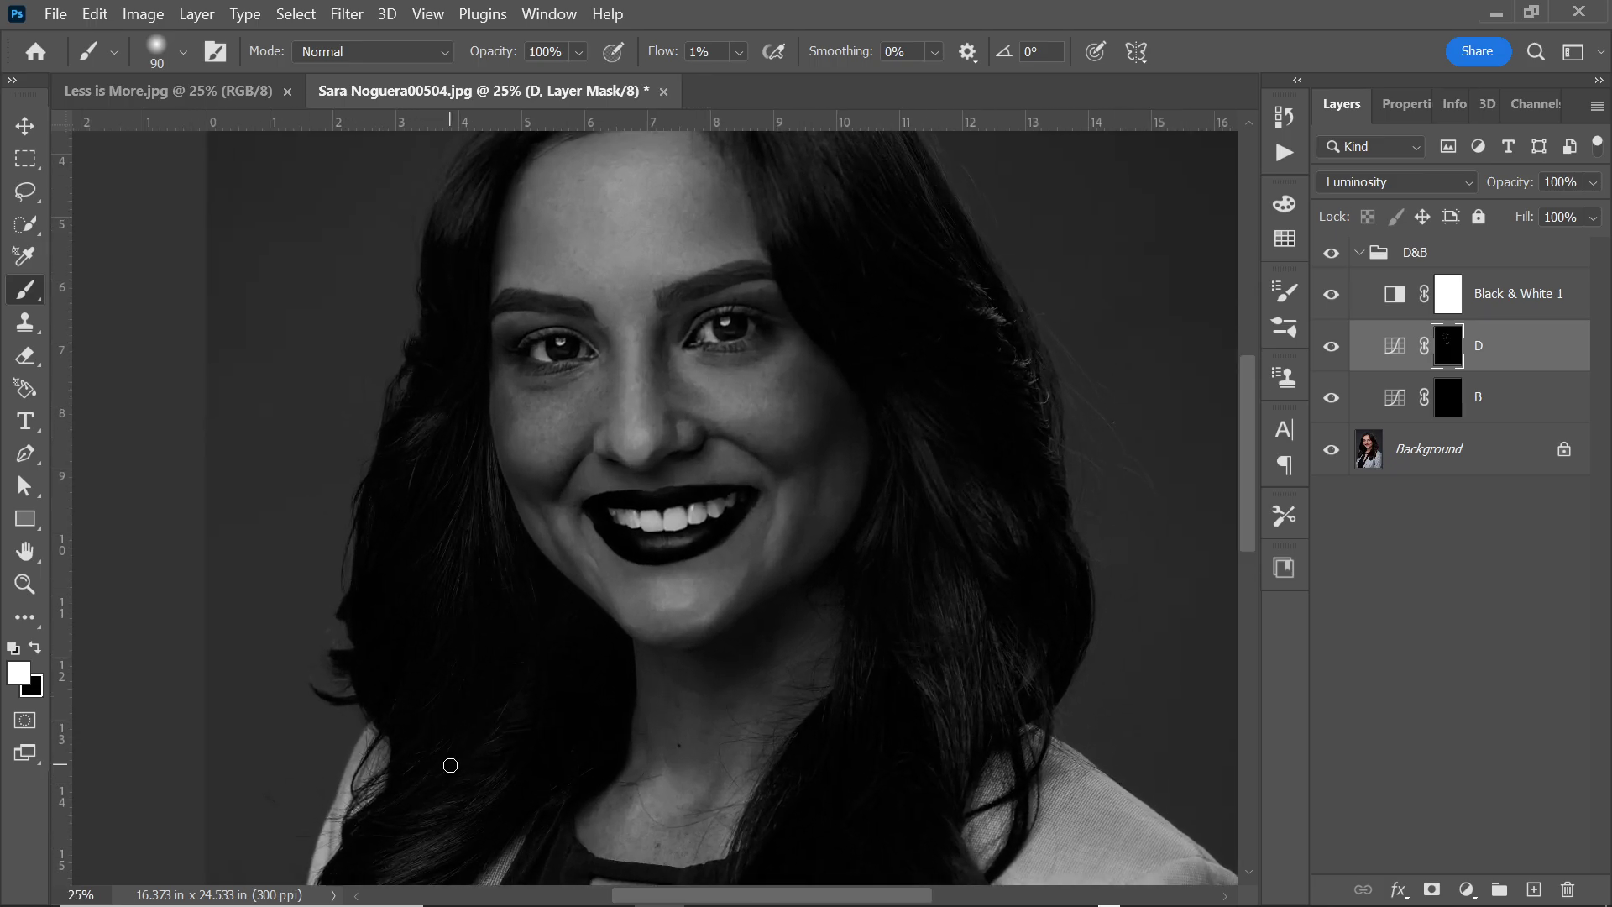
key("ctrl+plus")
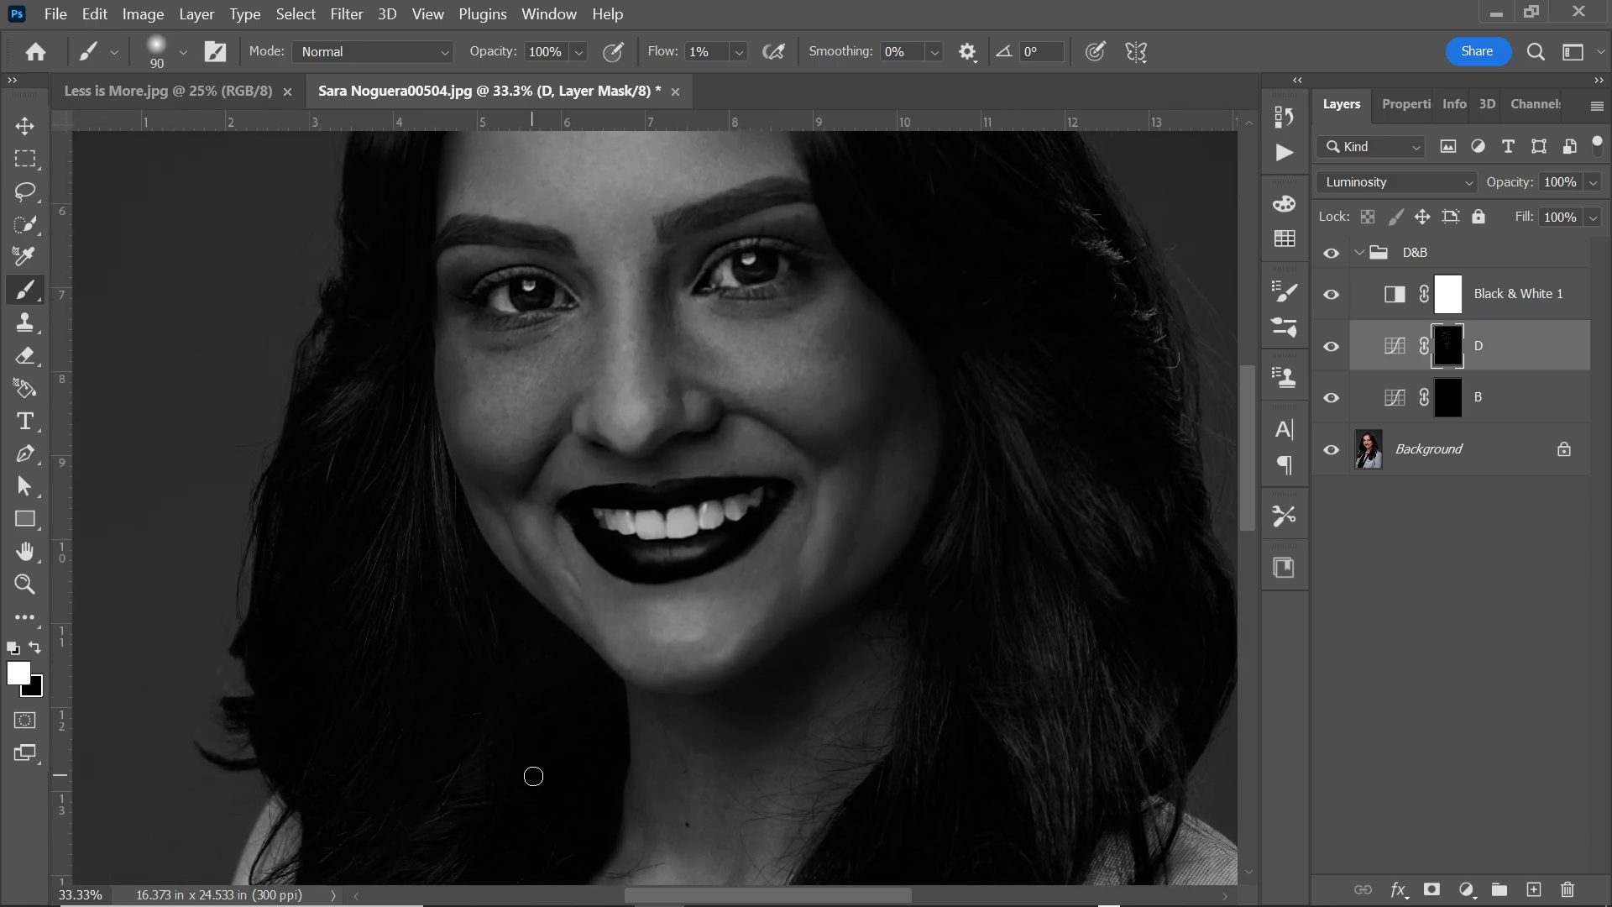
left_click_drag(1252, 488, 1243, 464)
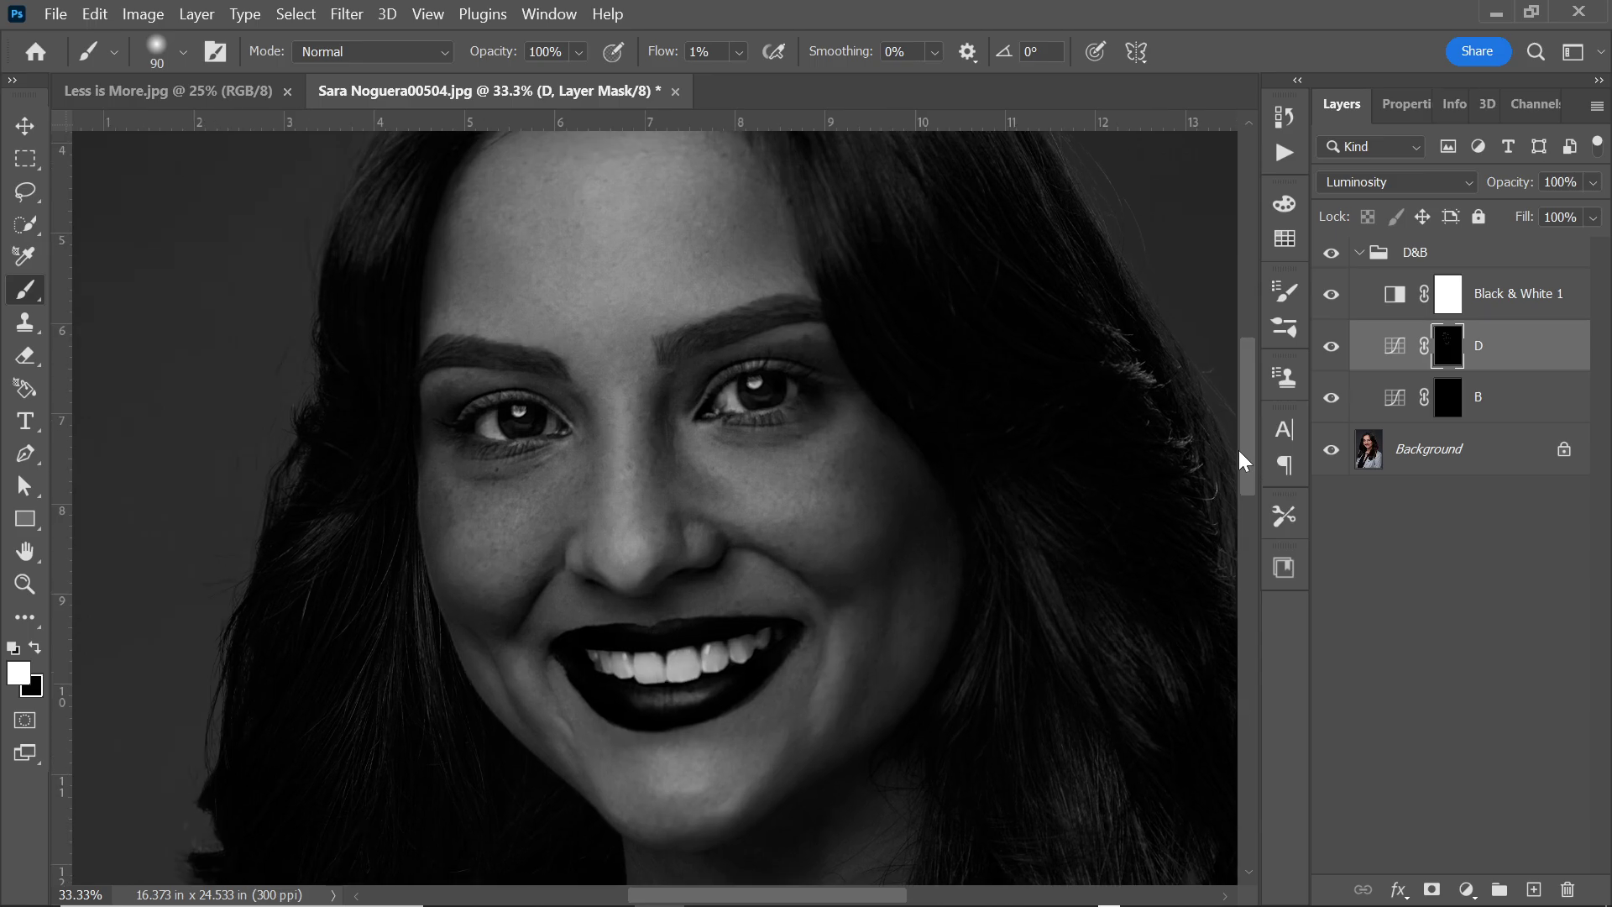
key("ctrl+plus")
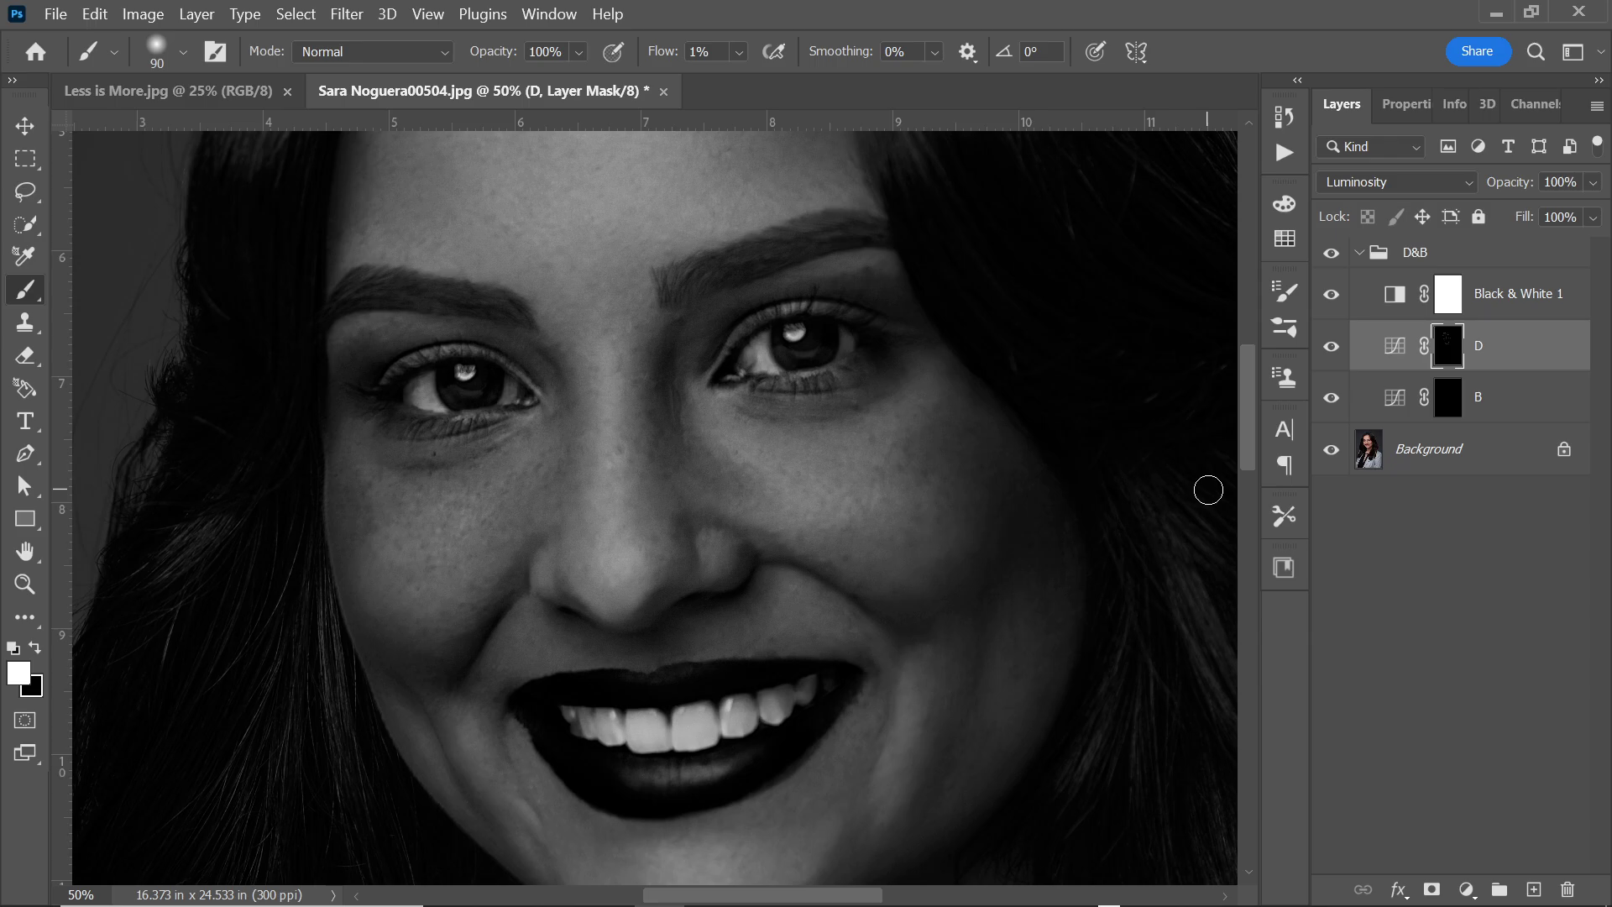
key("ctrl+minus")
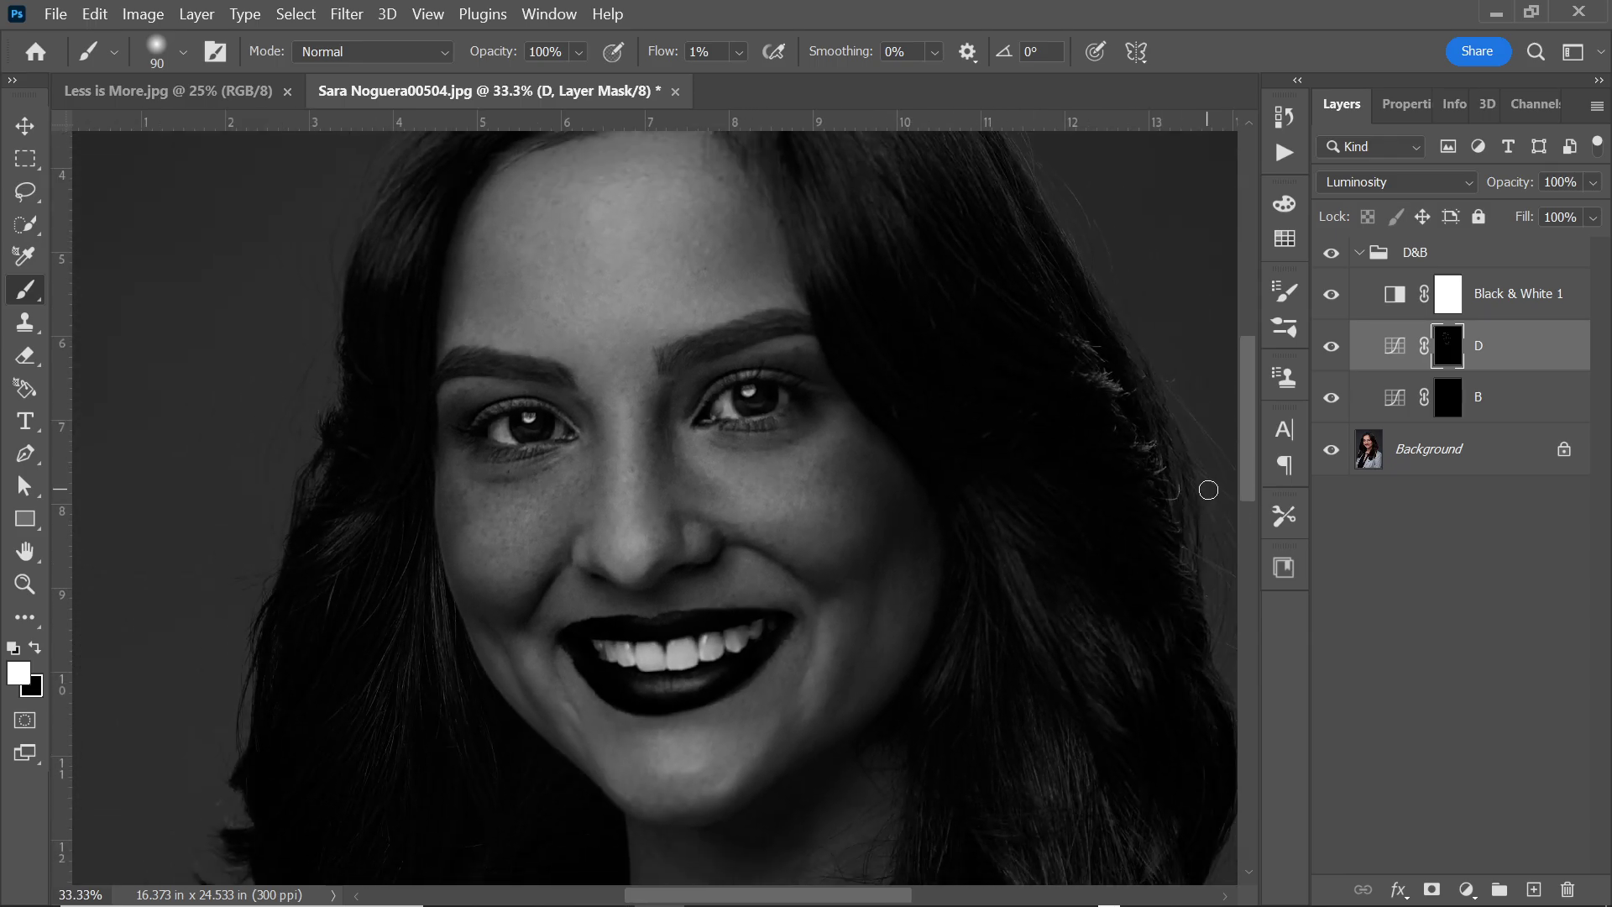
key("ctrl+minus")
key("ctrl+minus")
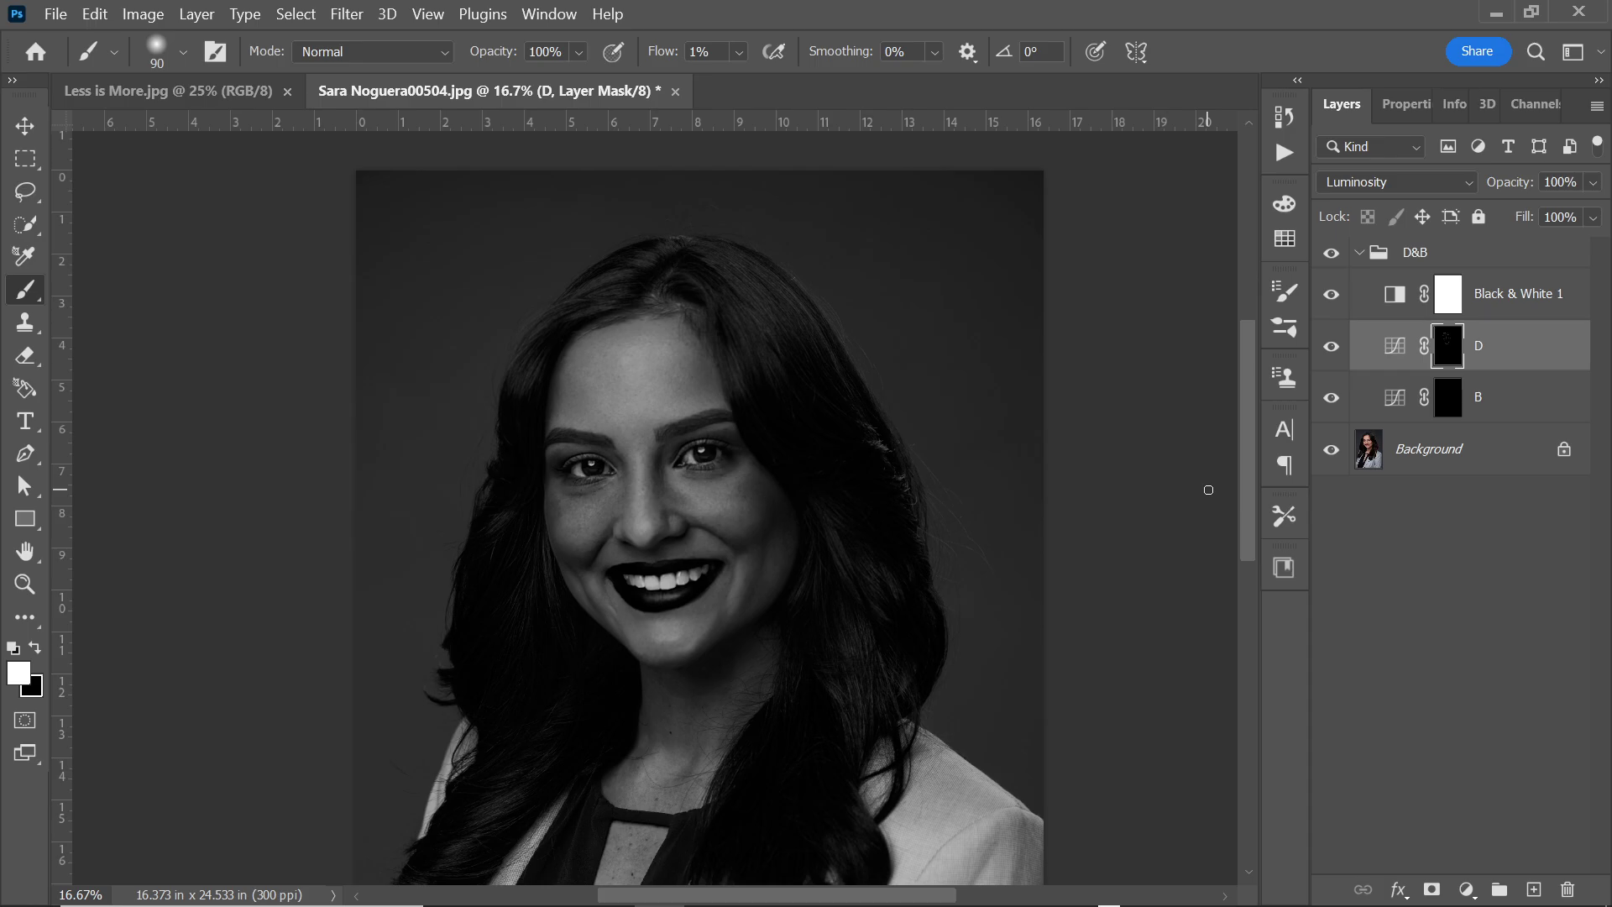
key("ctrl+plus")
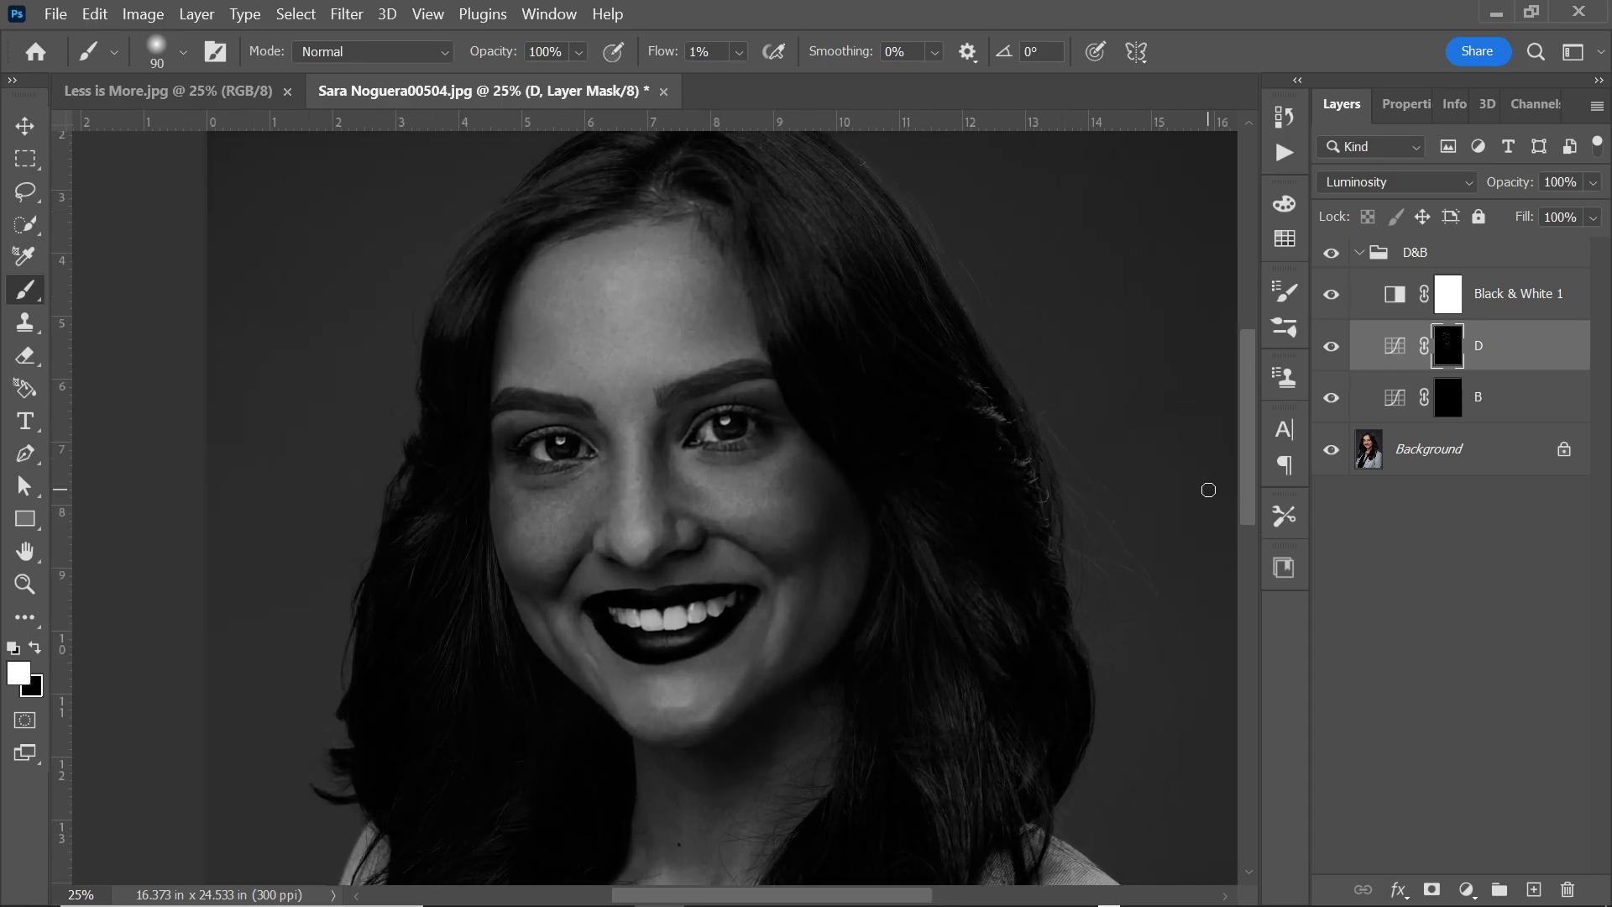
Step: Select the B layer's mask and hide the Black & White 1 layer to view the portrait in color
left_click(1454, 410)
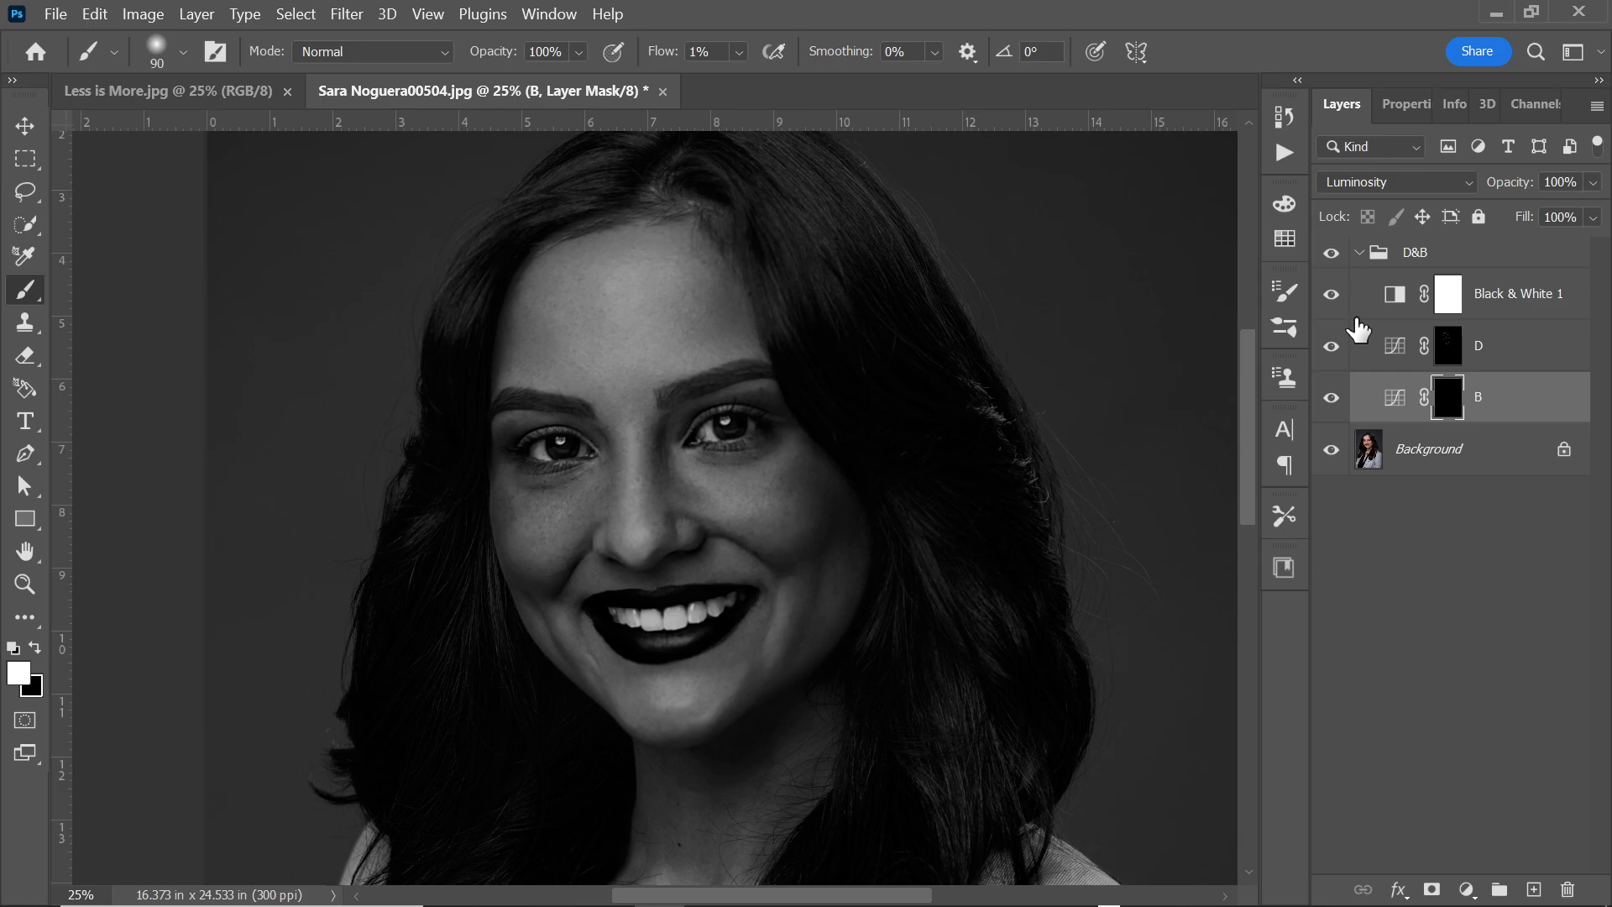
left_click(1331, 293)
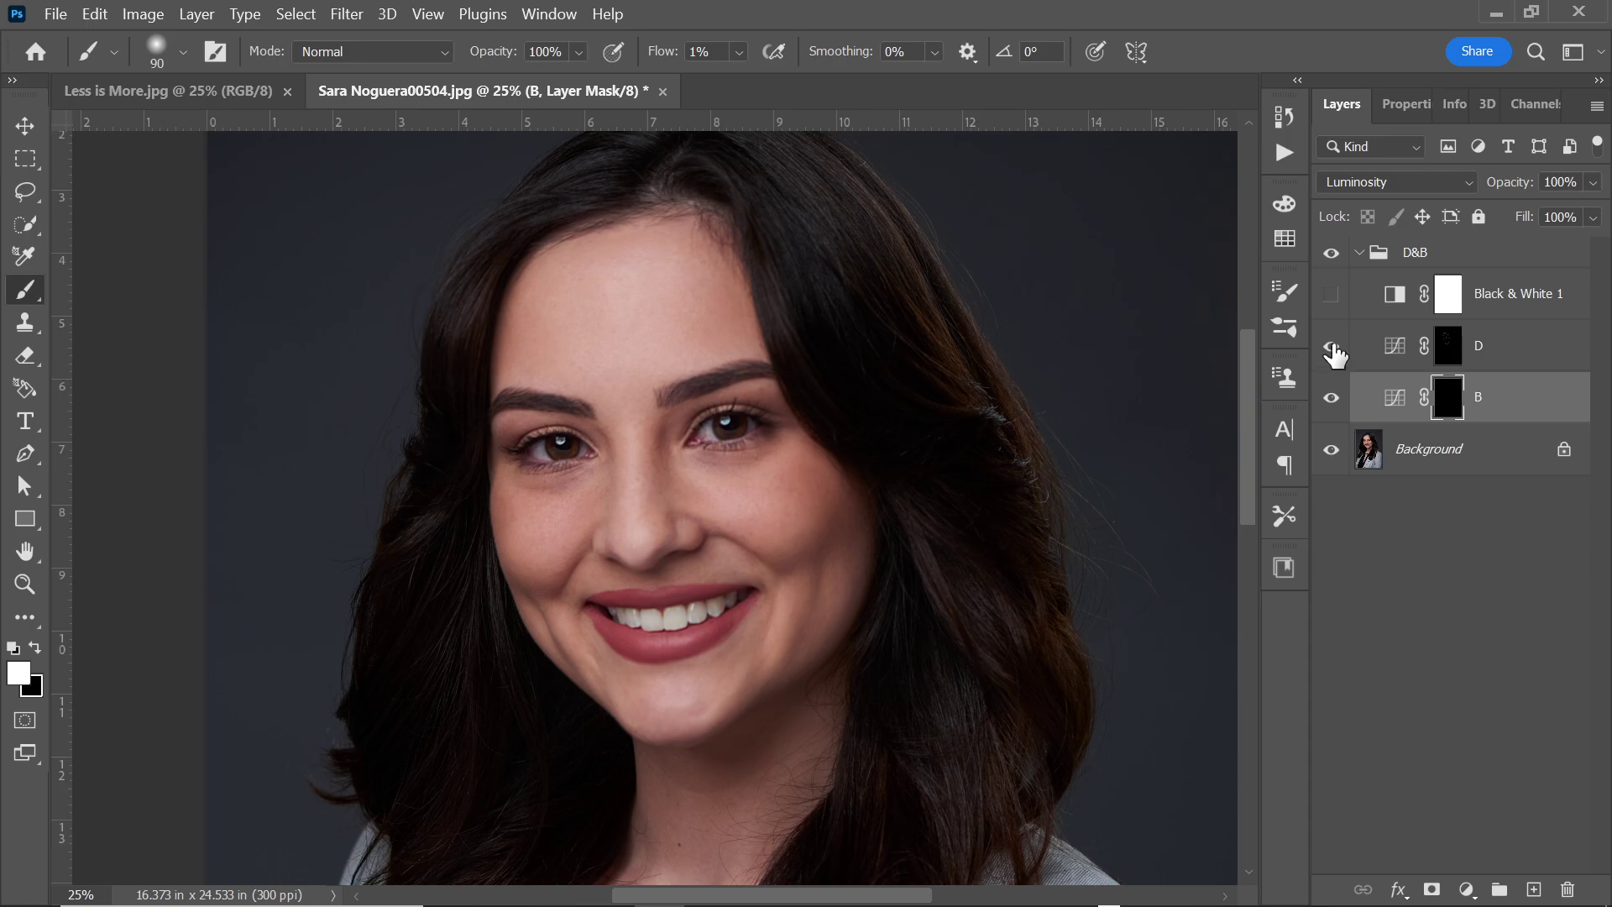
key("ctrl+minus")
key("ctrl+minus")
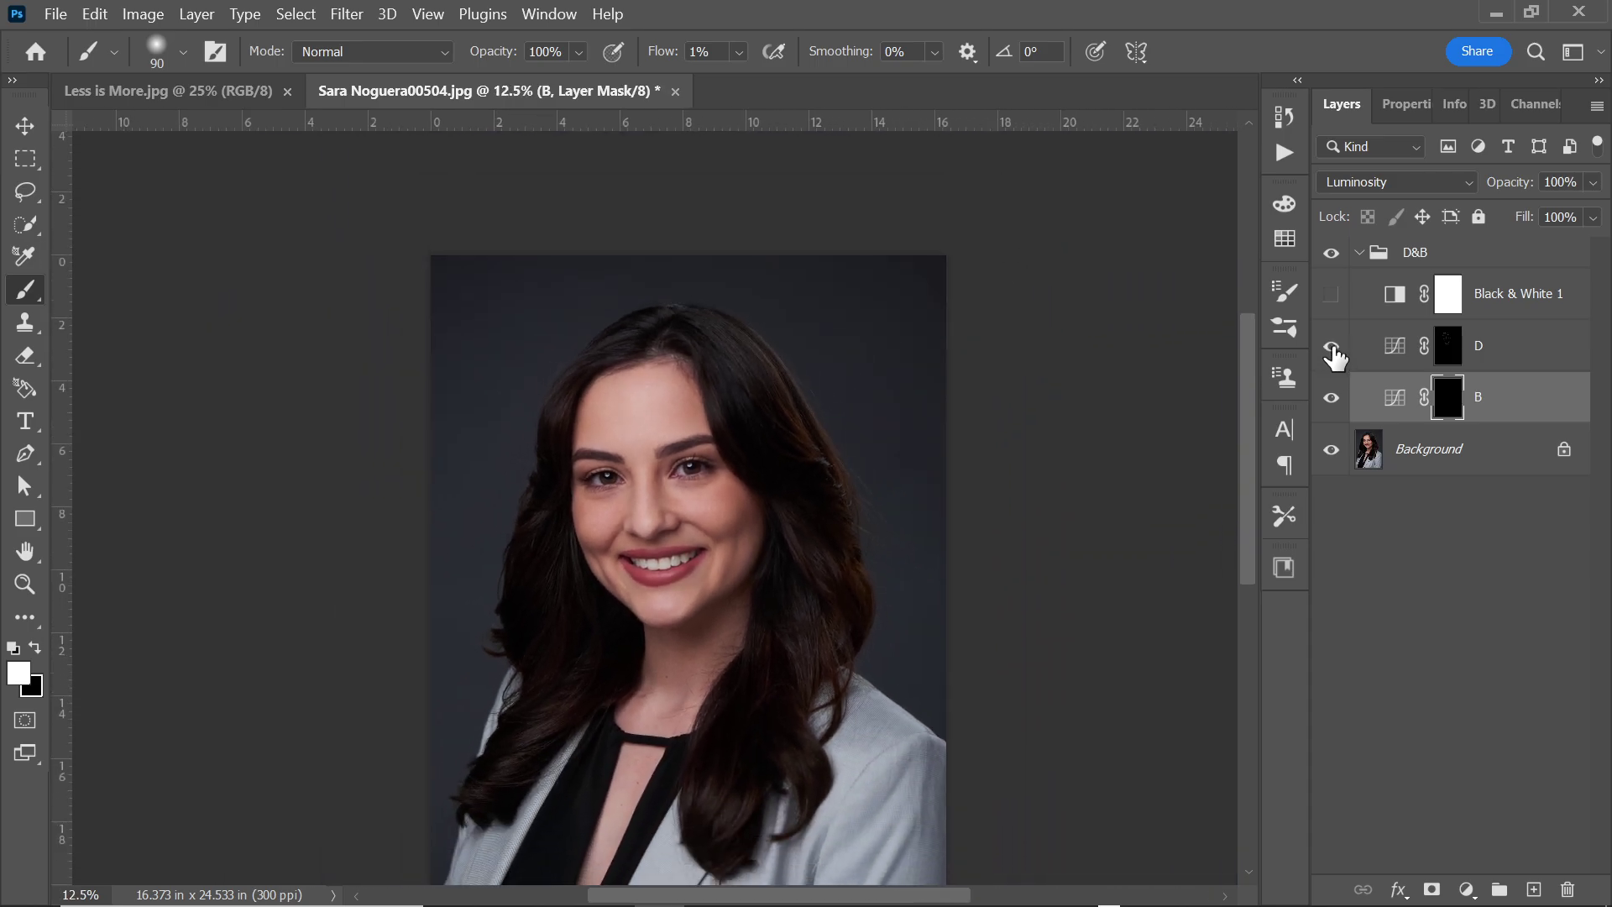
Step: Compare the color portrait with the D layer hidden and shown
left_click(1331, 347)
left_click(1332, 347)
key("ctrl+plus")
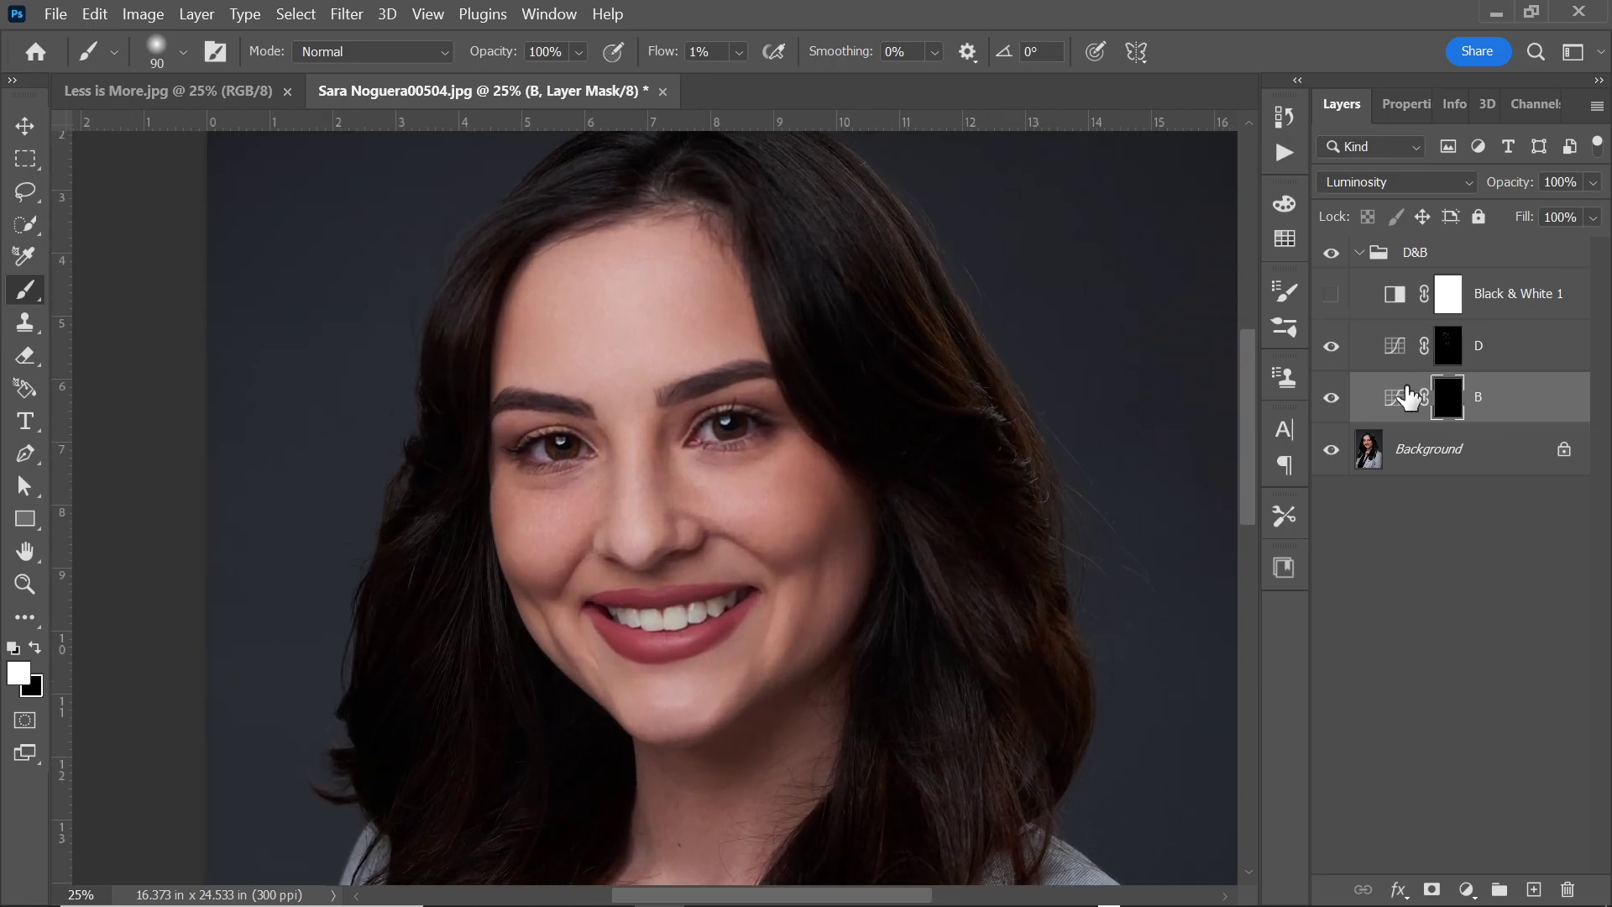
Step: Show the Black & White 1 layer and set its Reds value to -65
left_click(1332, 299)
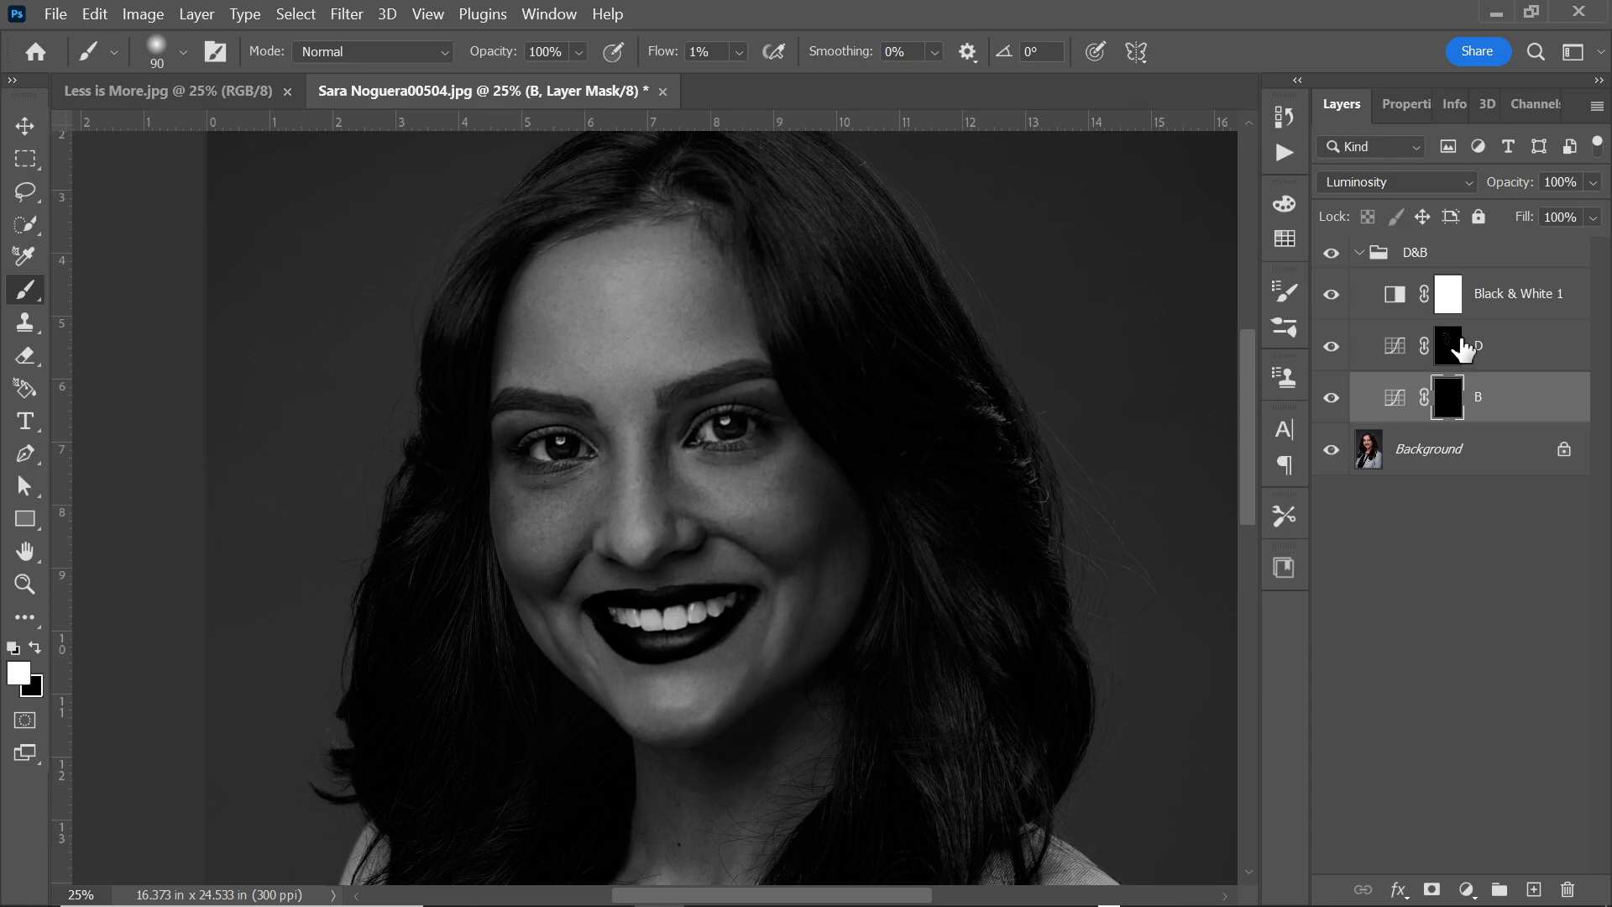
double_click(1396, 298)
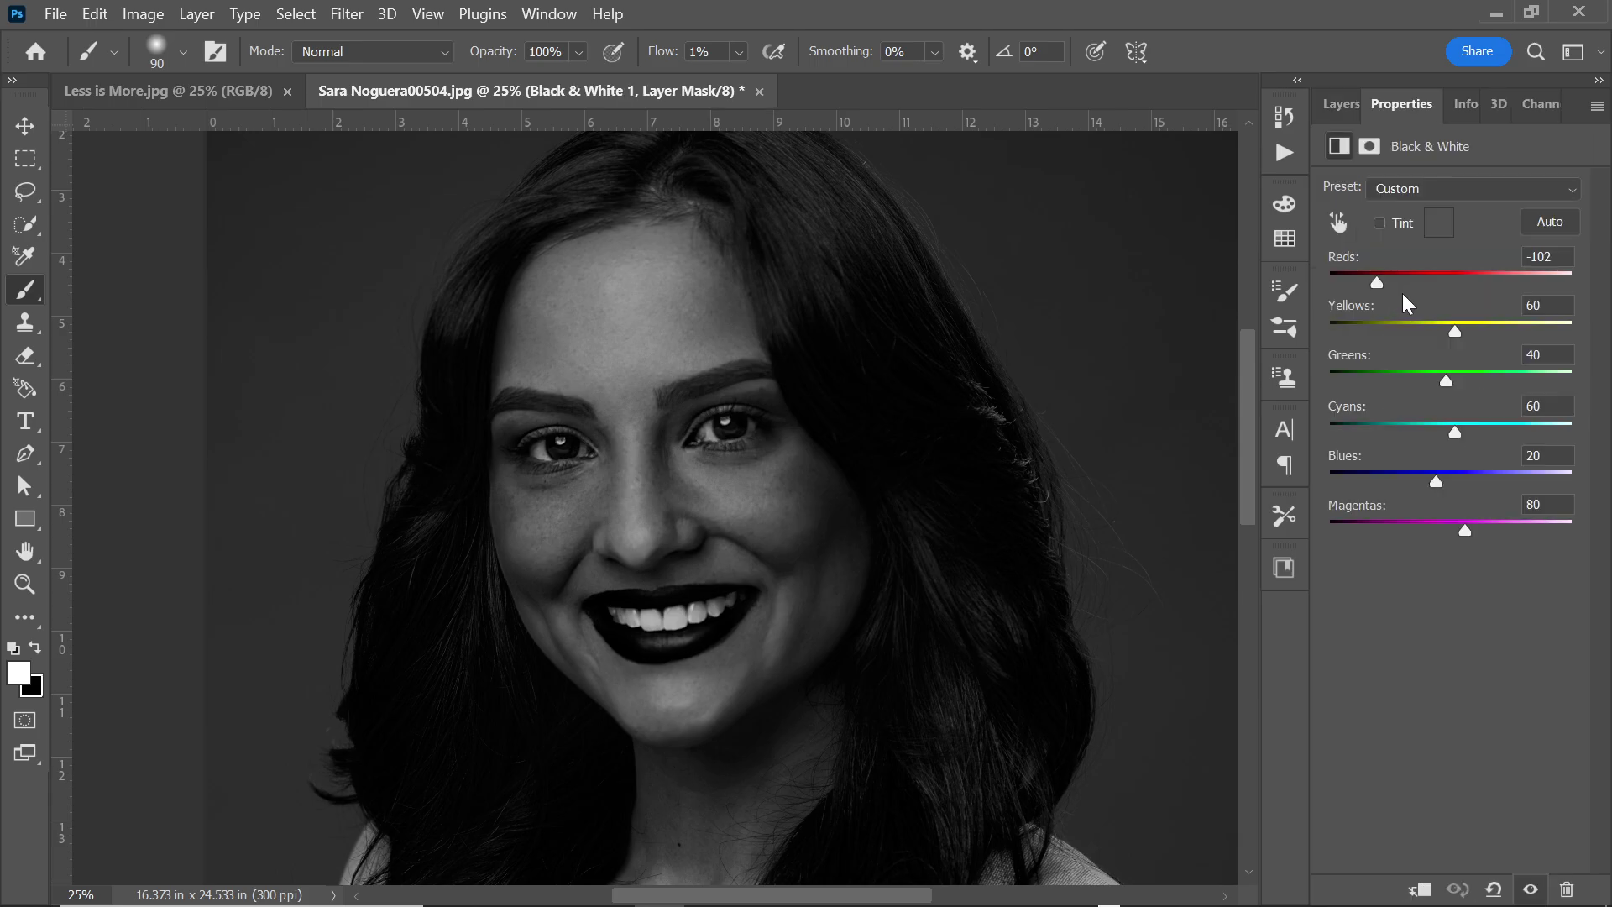
left_click_drag(1378, 284, 1399, 288)
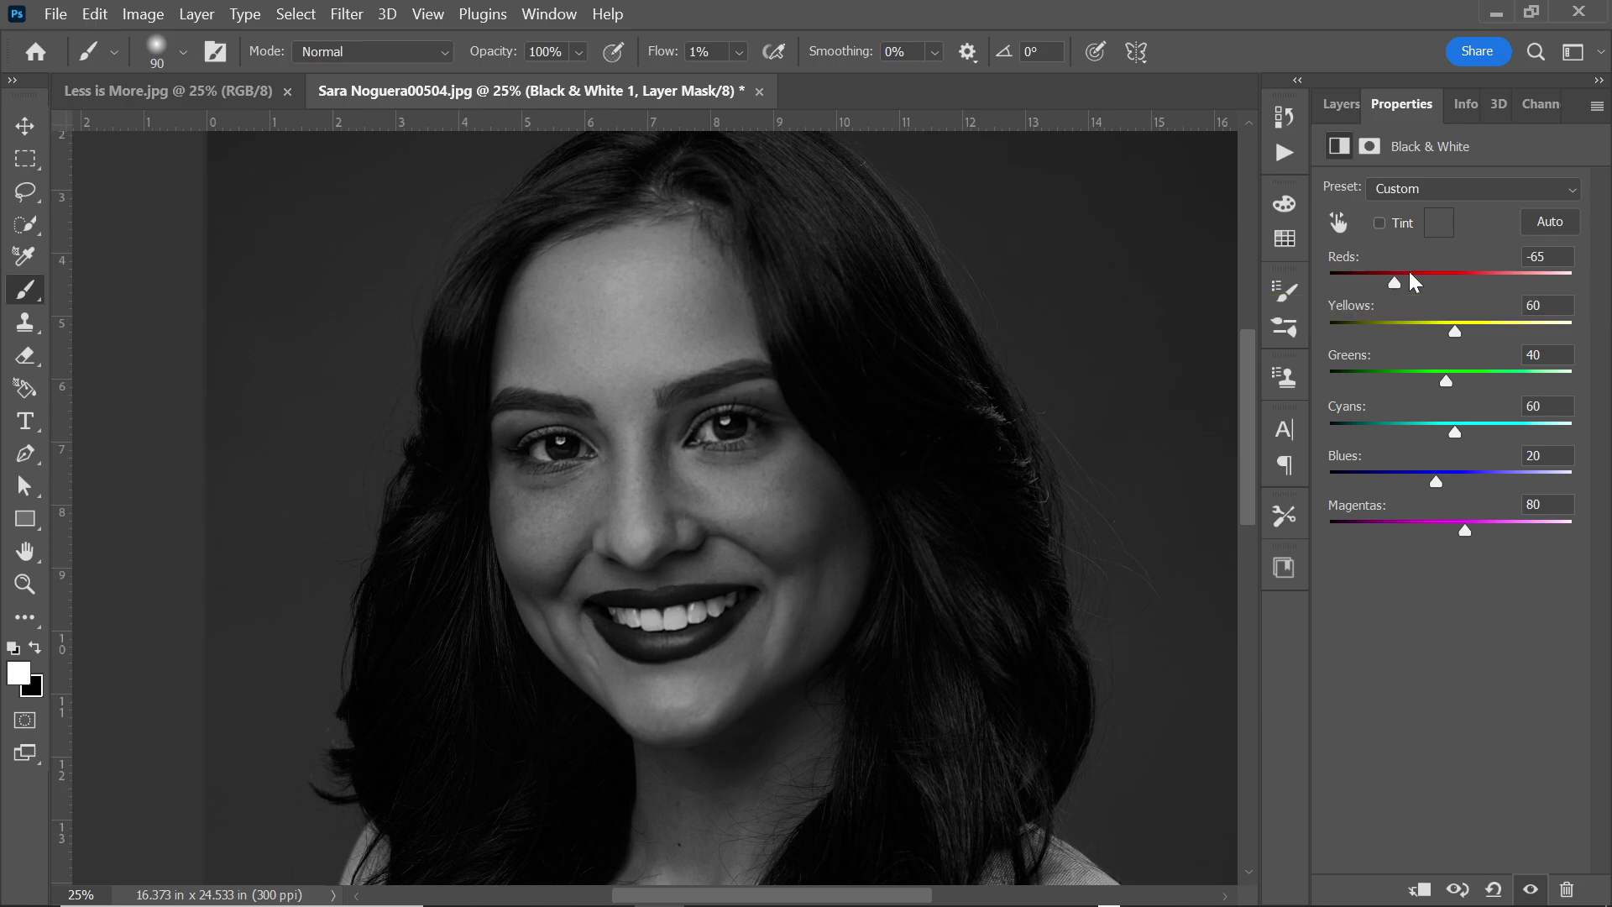
left_click(1342, 105)
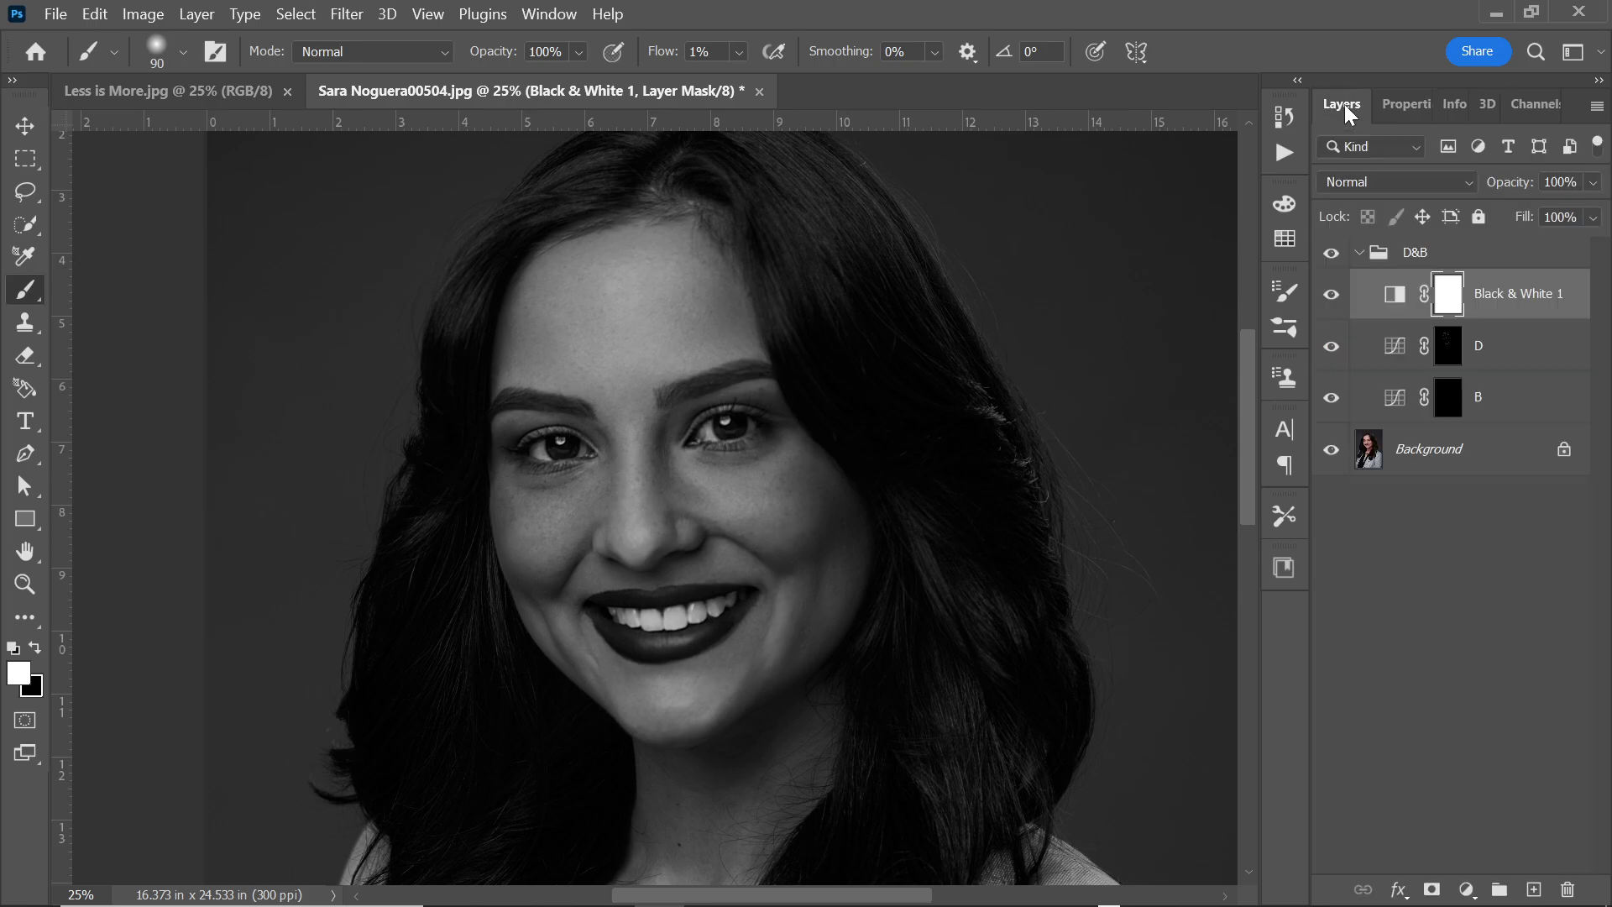
Step: Select the B layer's mask and burn around the forehead with the brush enlarged to 250 px at 25% zoom
left_click(1455, 407)
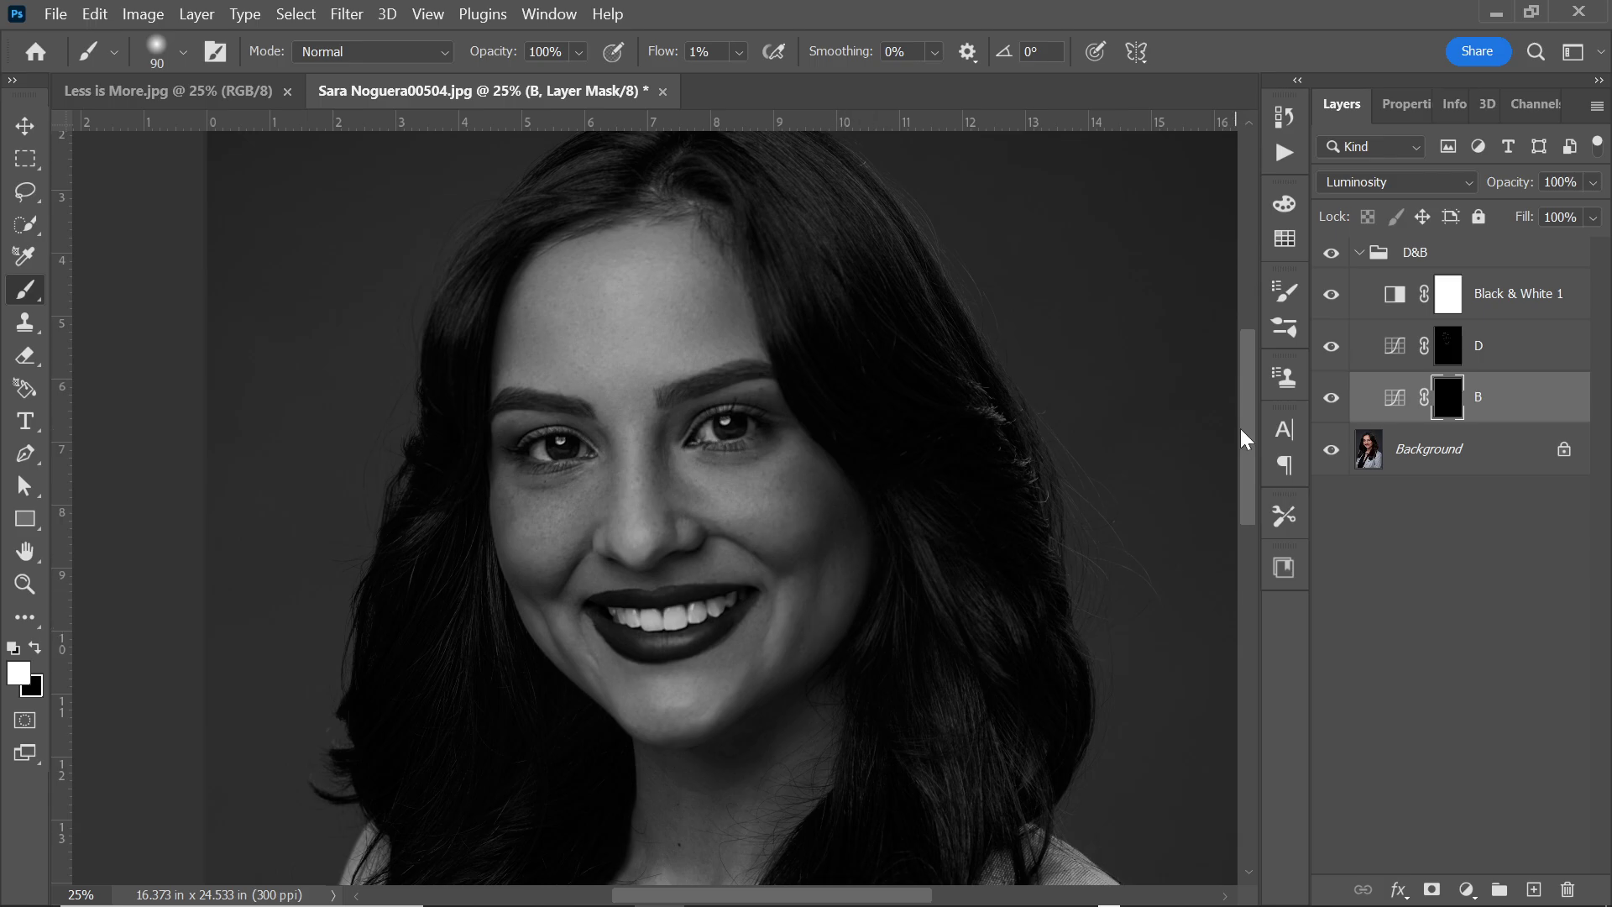
key("ctrl+plus")
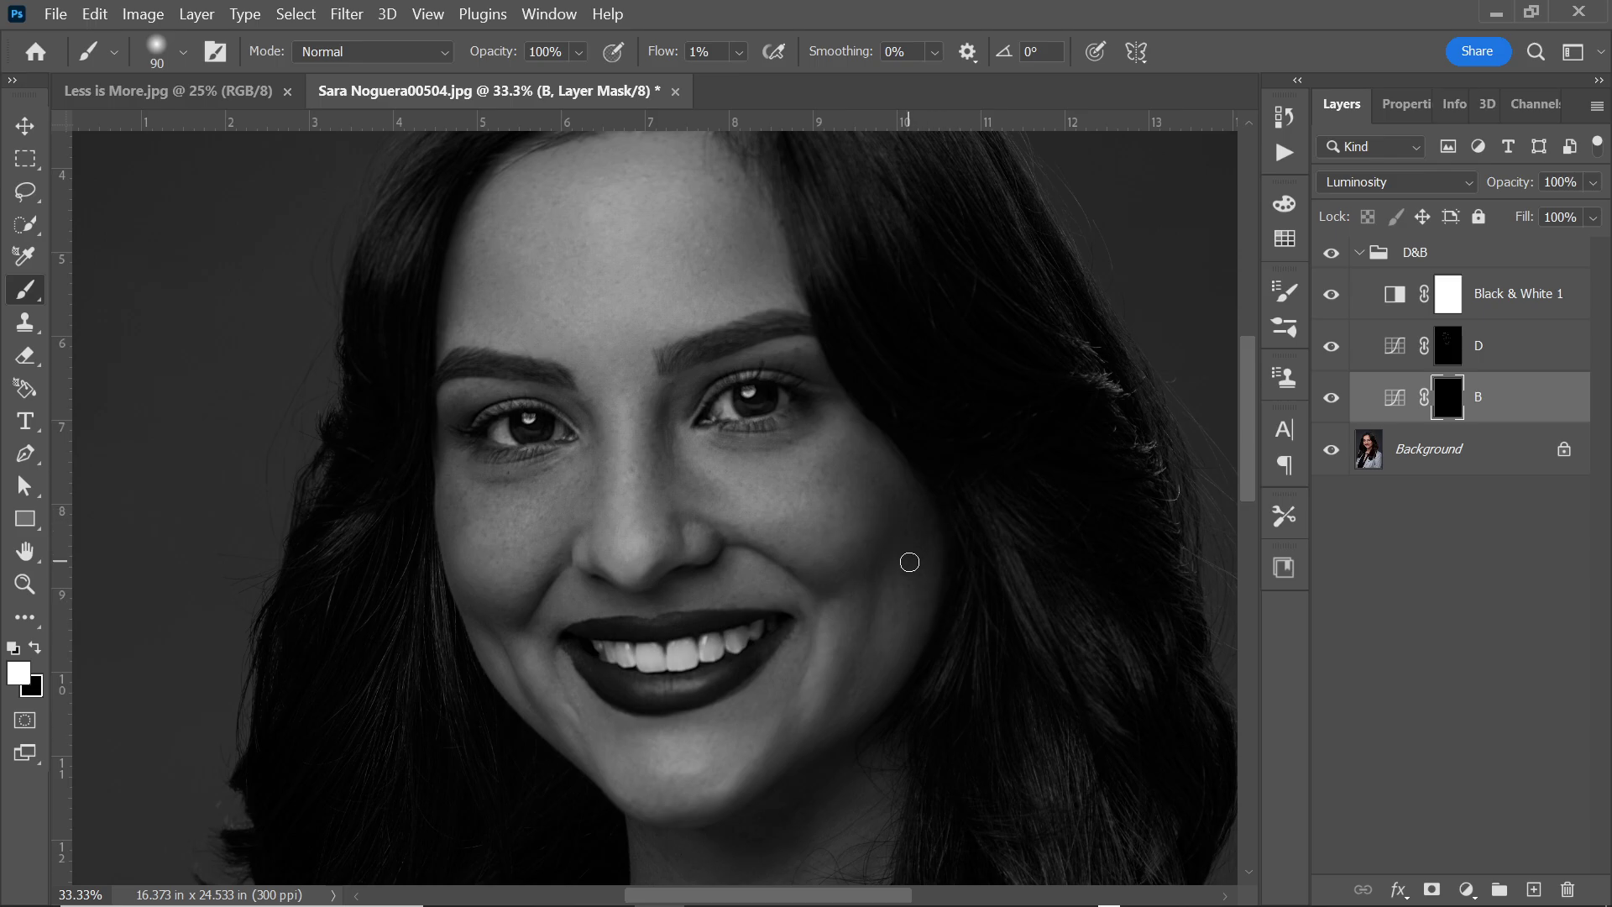
key("bracketleft")
key("bracketleft")
key("ctrl+minus")
key("ctrl+plus")
key("ctrl+minus")
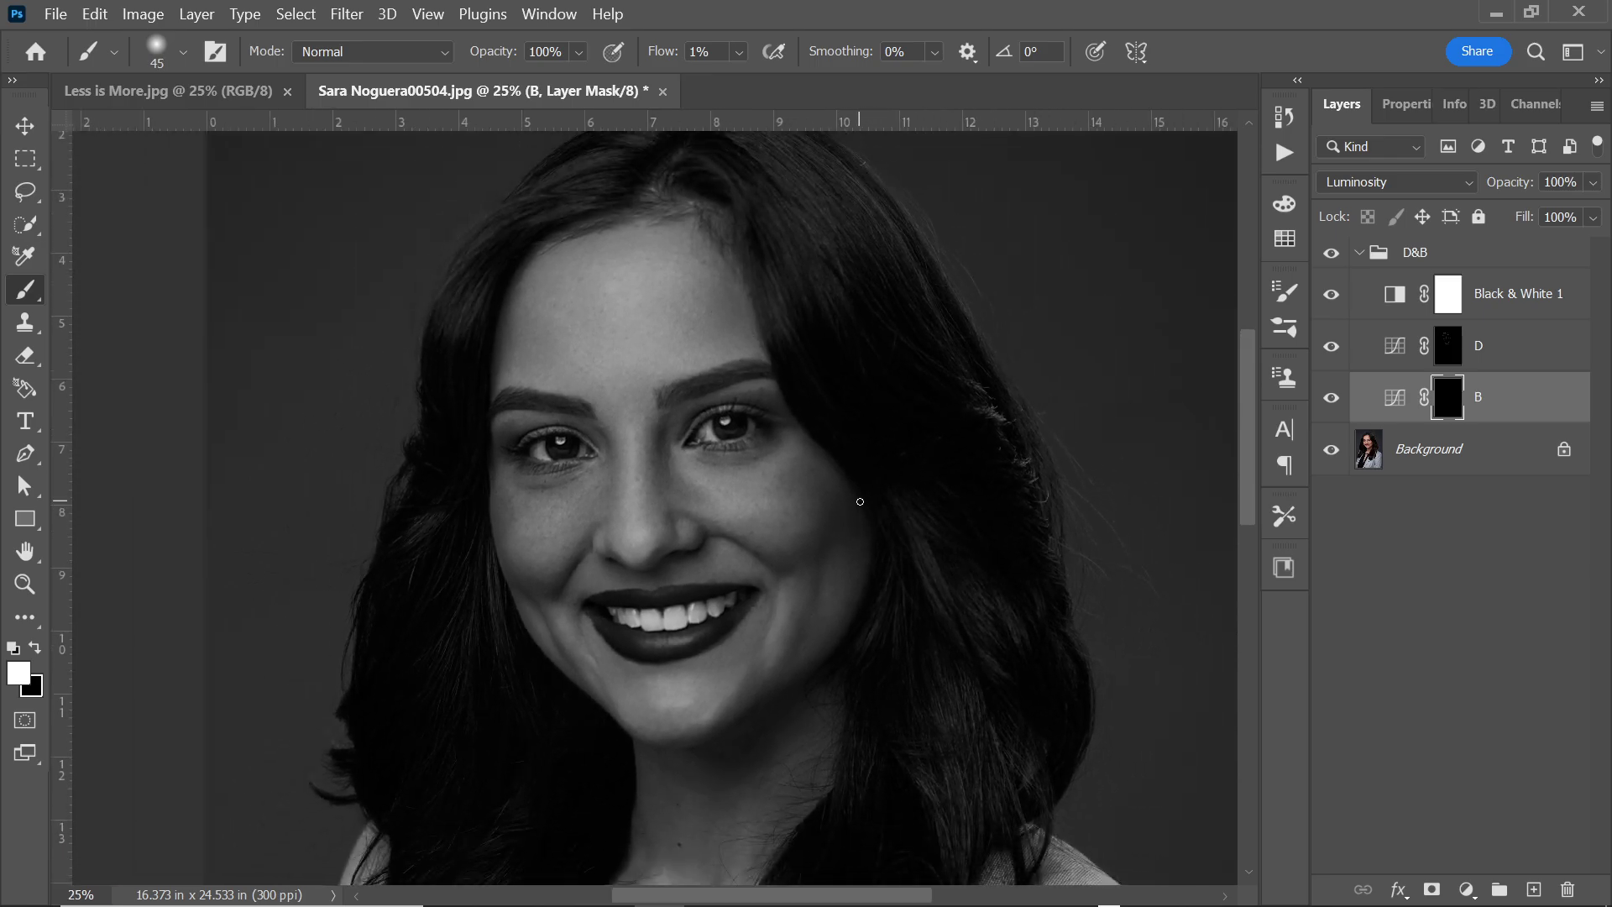
key("bracketright")
key("bracketright")
key("bracketright")
key("bracketright")
Step: Compare the black-and-white face with the B layer hidden and shown to check the forehead burning
left_click(1331, 397)
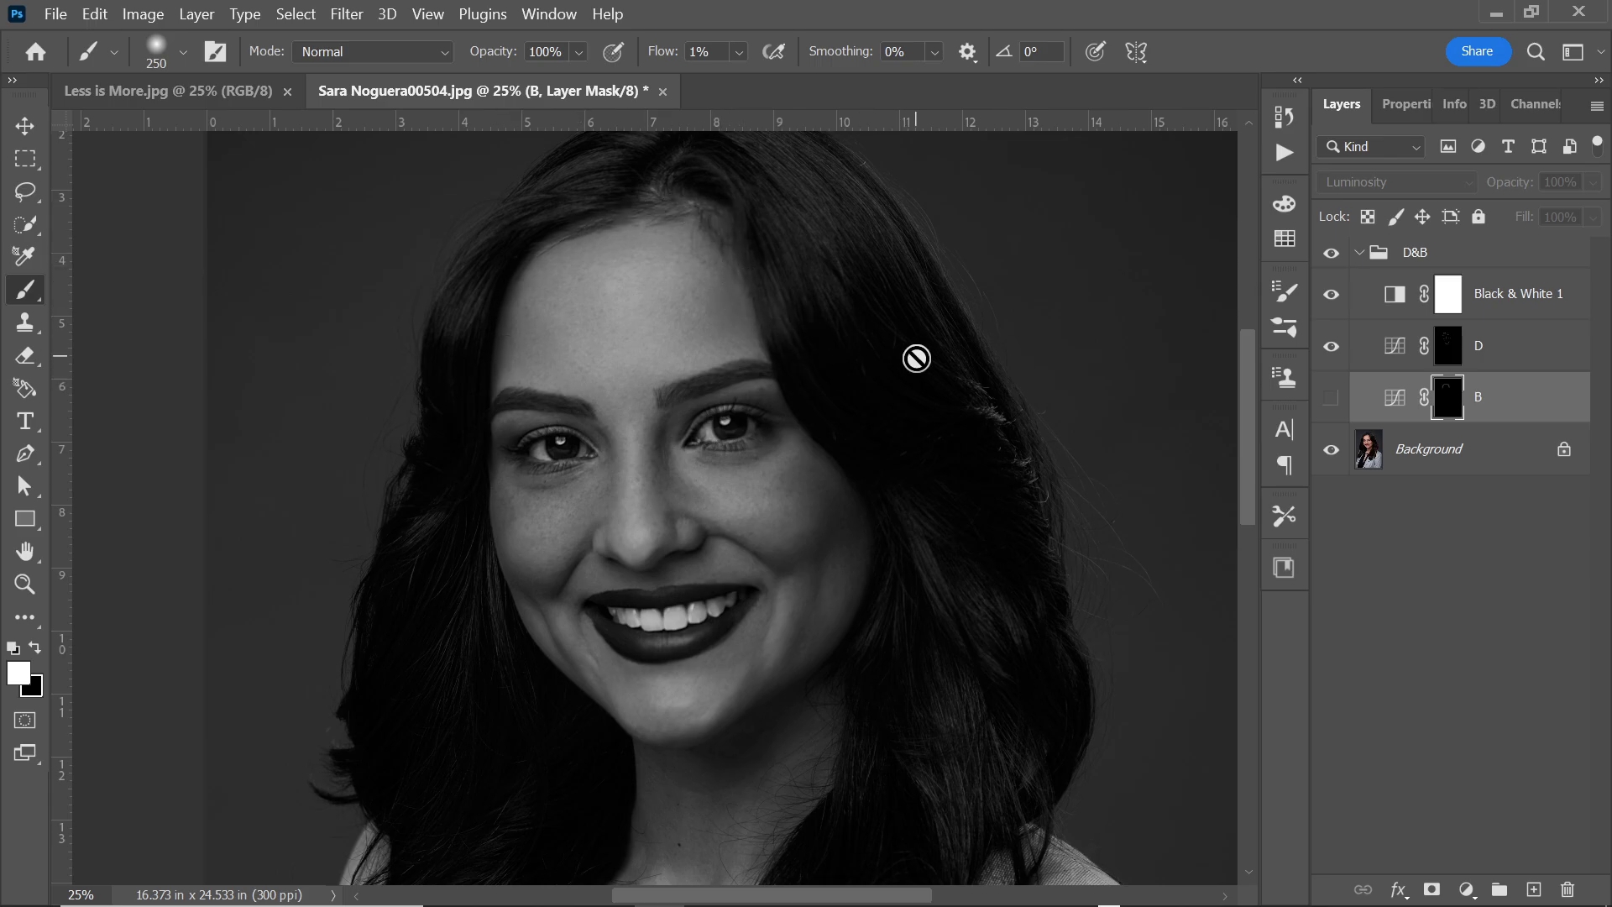
left_click(1332, 398)
left_click(1333, 401)
left_click(1333, 401)
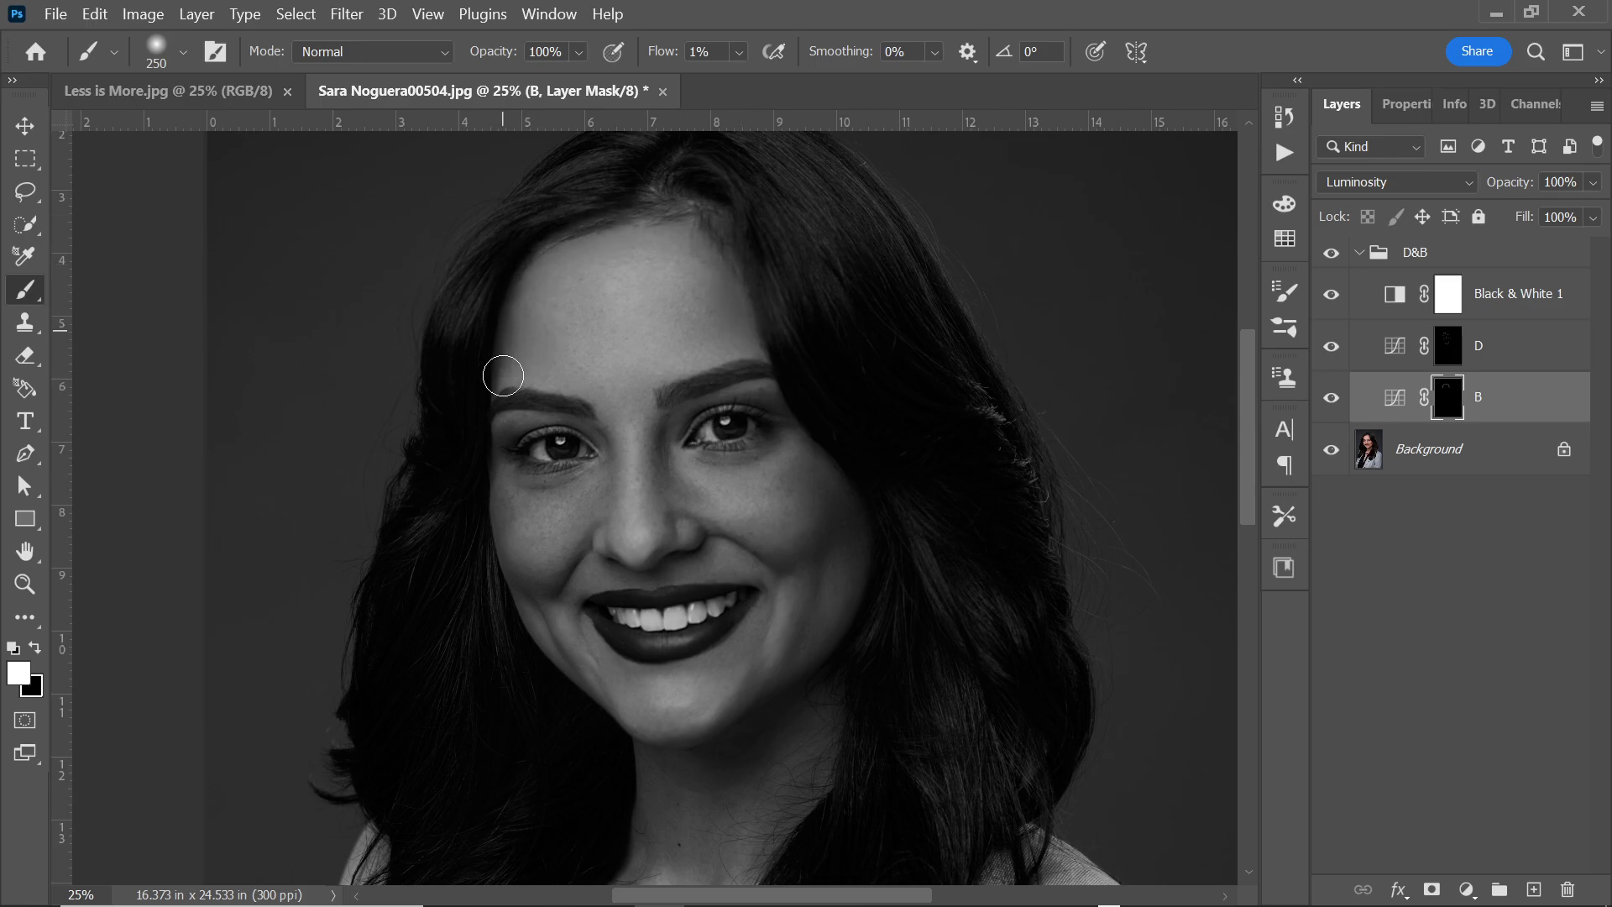
left_click(1331, 400)
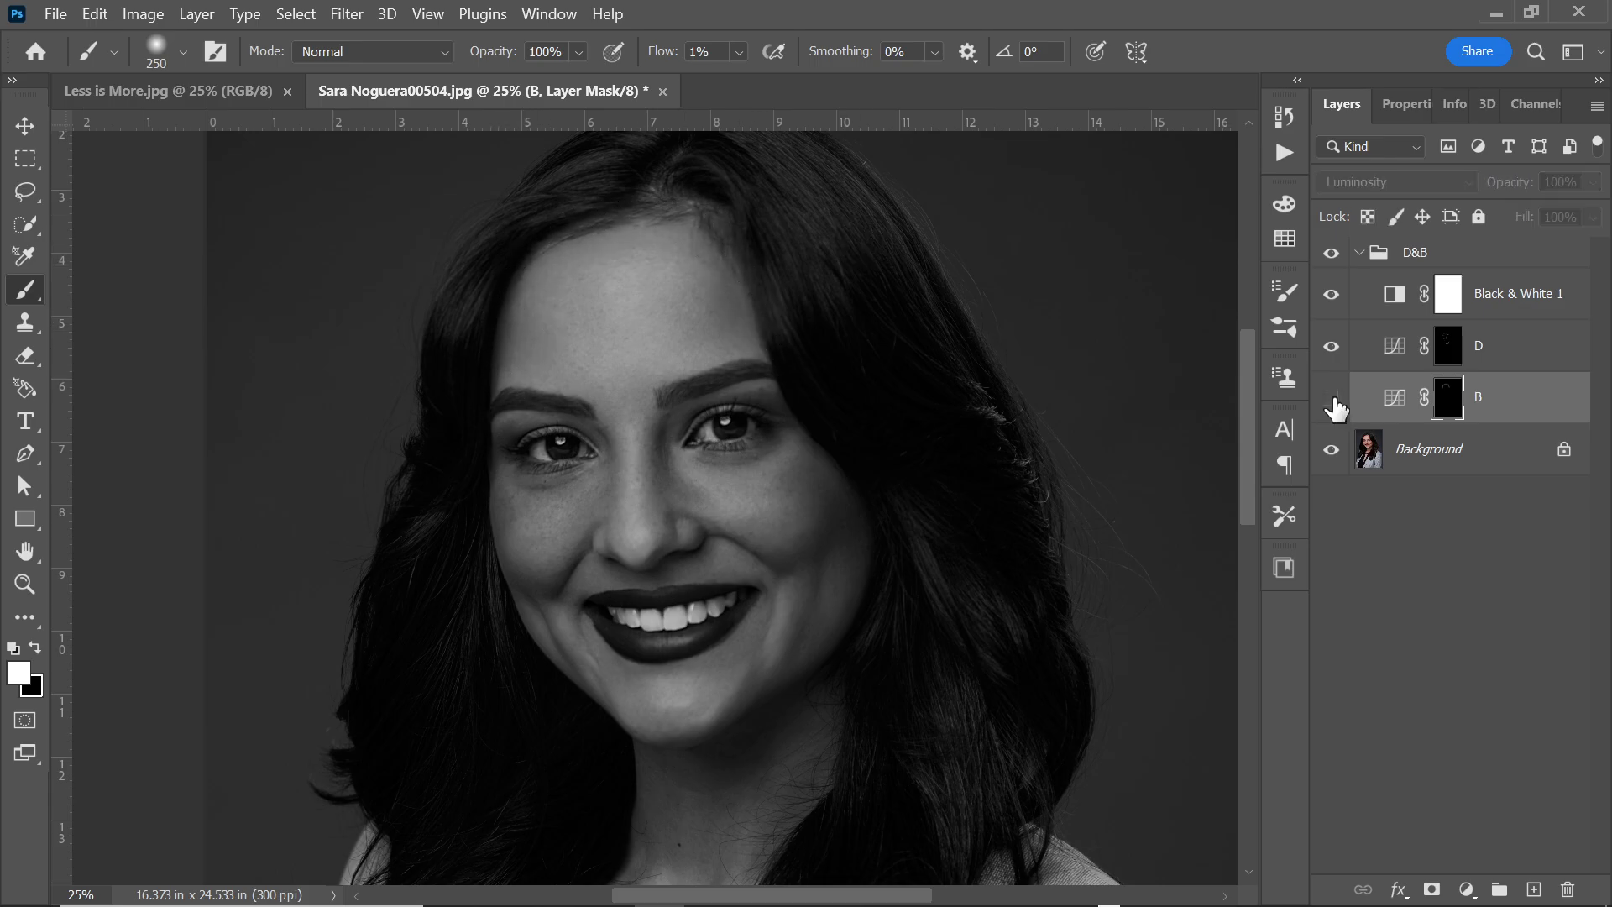
left_click(1331, 400)
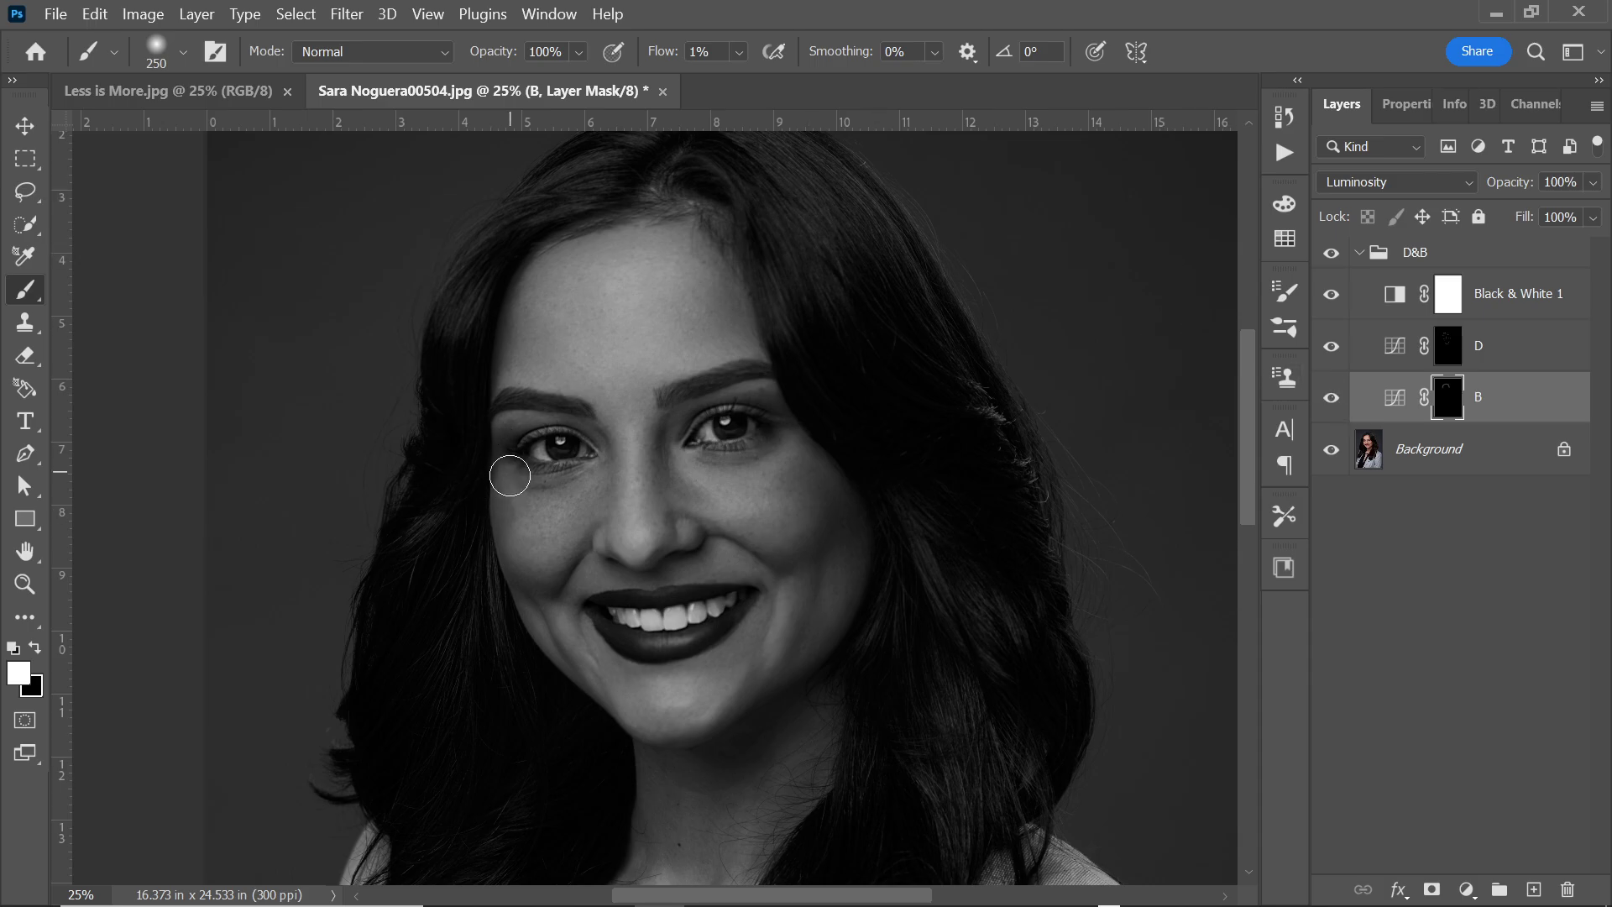
Step: Burn the facial contours on the B layer's mask, resizing the brush to suit each area and ending at 90 px
key("bracketleft")
key("bracketleft")
key("bracketleft")
key("bracketleft")
key("bracketright")
key("bracketright")
key("bracketleft")
key("bracketleft")
key("bracketleft")
key("bracketright")
key("bracketright")
key("bracketright")
key("bracketleft")
key("bracketleft")
key("bracketright")
key("bracketright")
key("bracketright")
key("bracketright")
key("bracketleft")
key("bracketleft")
key("bracketleft")
key("bracketleft")
key("bracketleft")
key("bracketleft")
key("bracketleft")
Step: Check the burning on the cheeks, nose and chin by repeatedly hiding and showing the B layer
left_click(1332, 398)
left_click(1332, 399)
left_click(1333, 399)
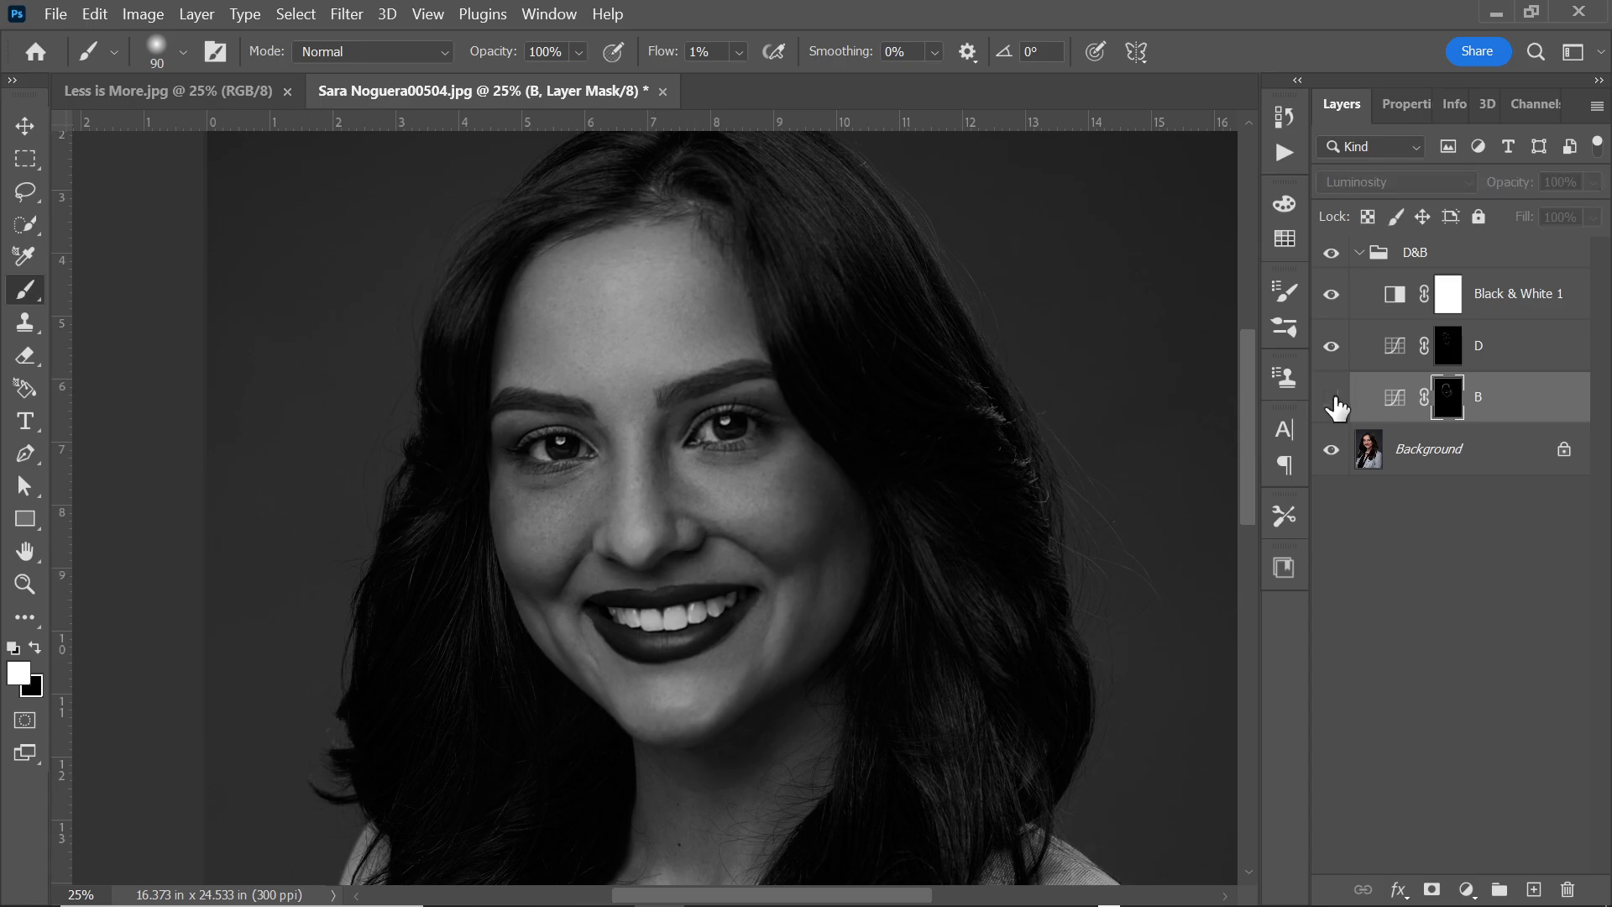
left_click(1332, 399)
left_click(1332, 399)
left_click(1333, 399)
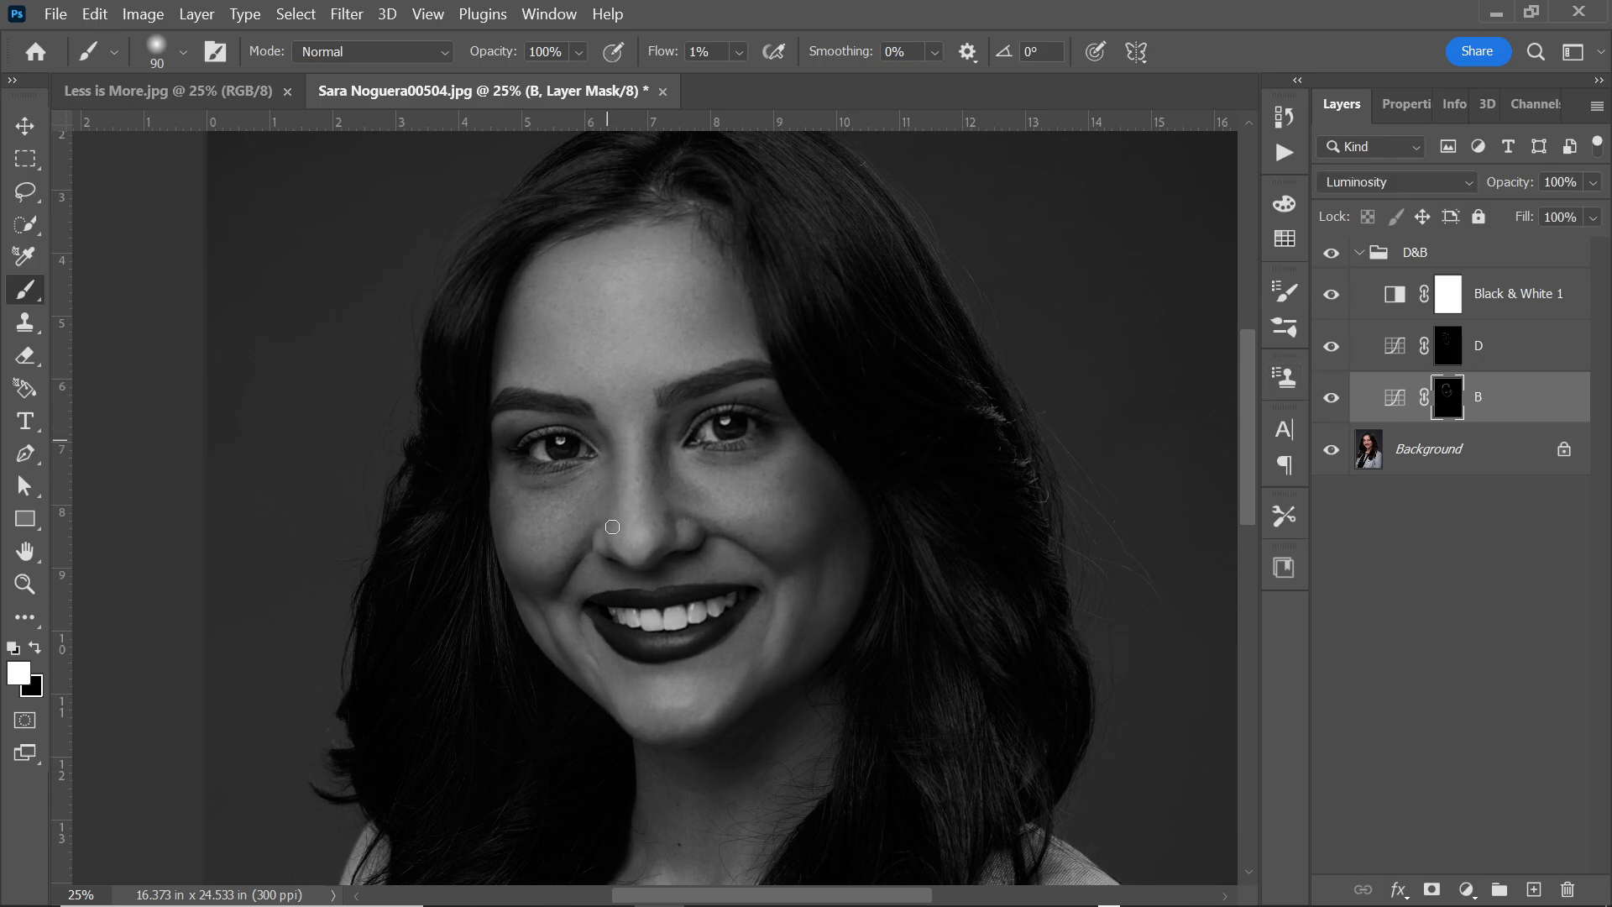
left_click(1332, 399)
left_click(1333, 400)
left_click(1333, 401)
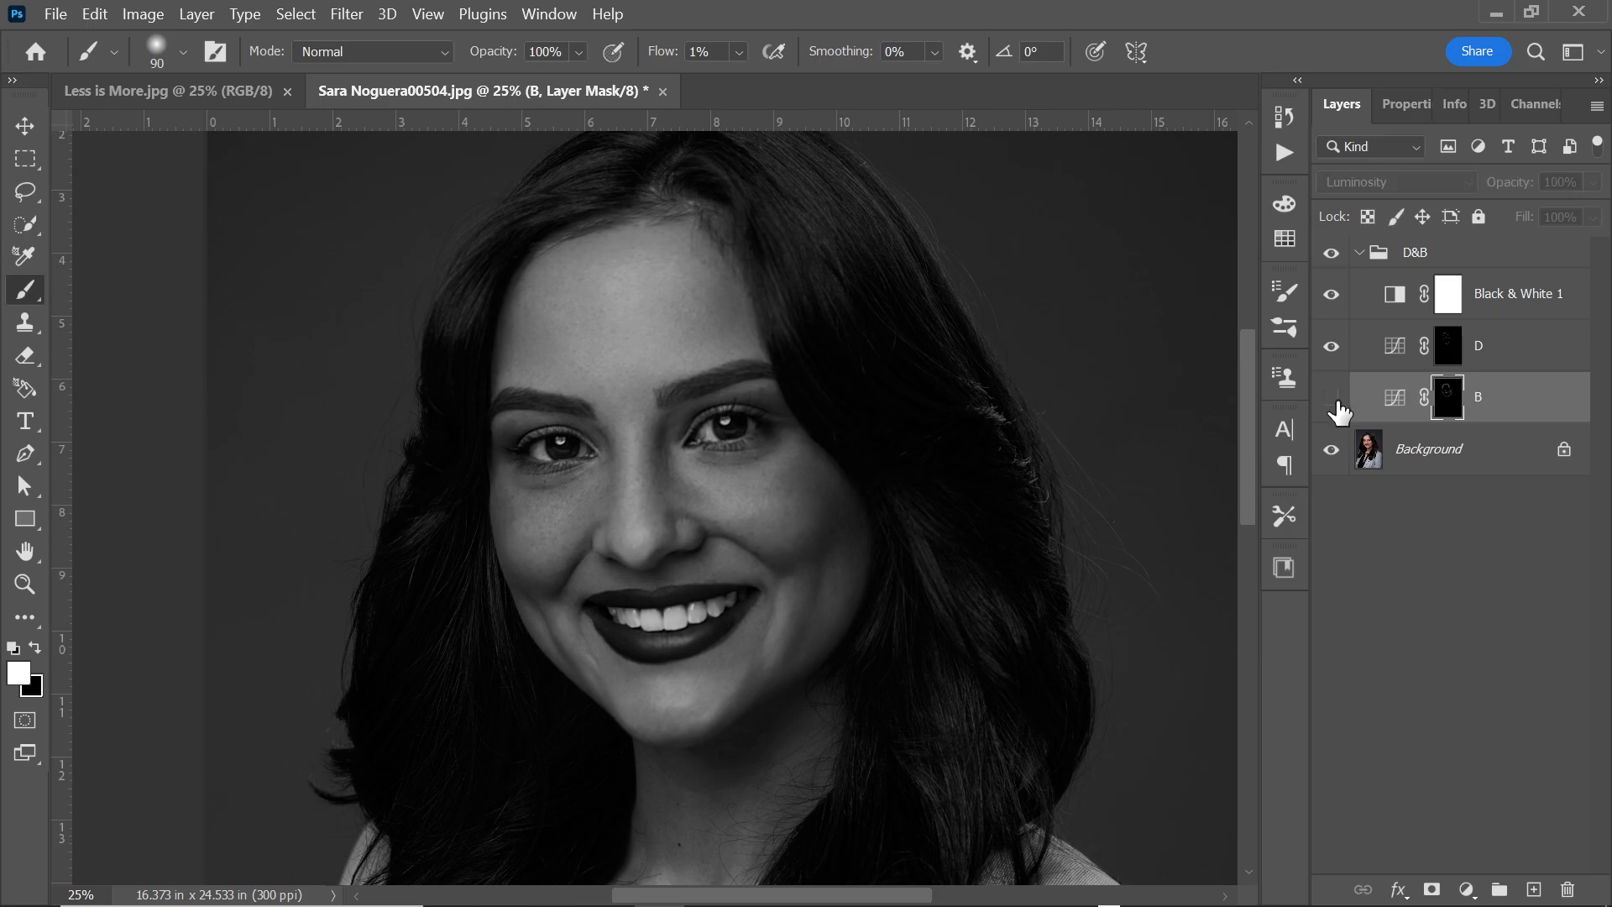
left_click(1333, 400)
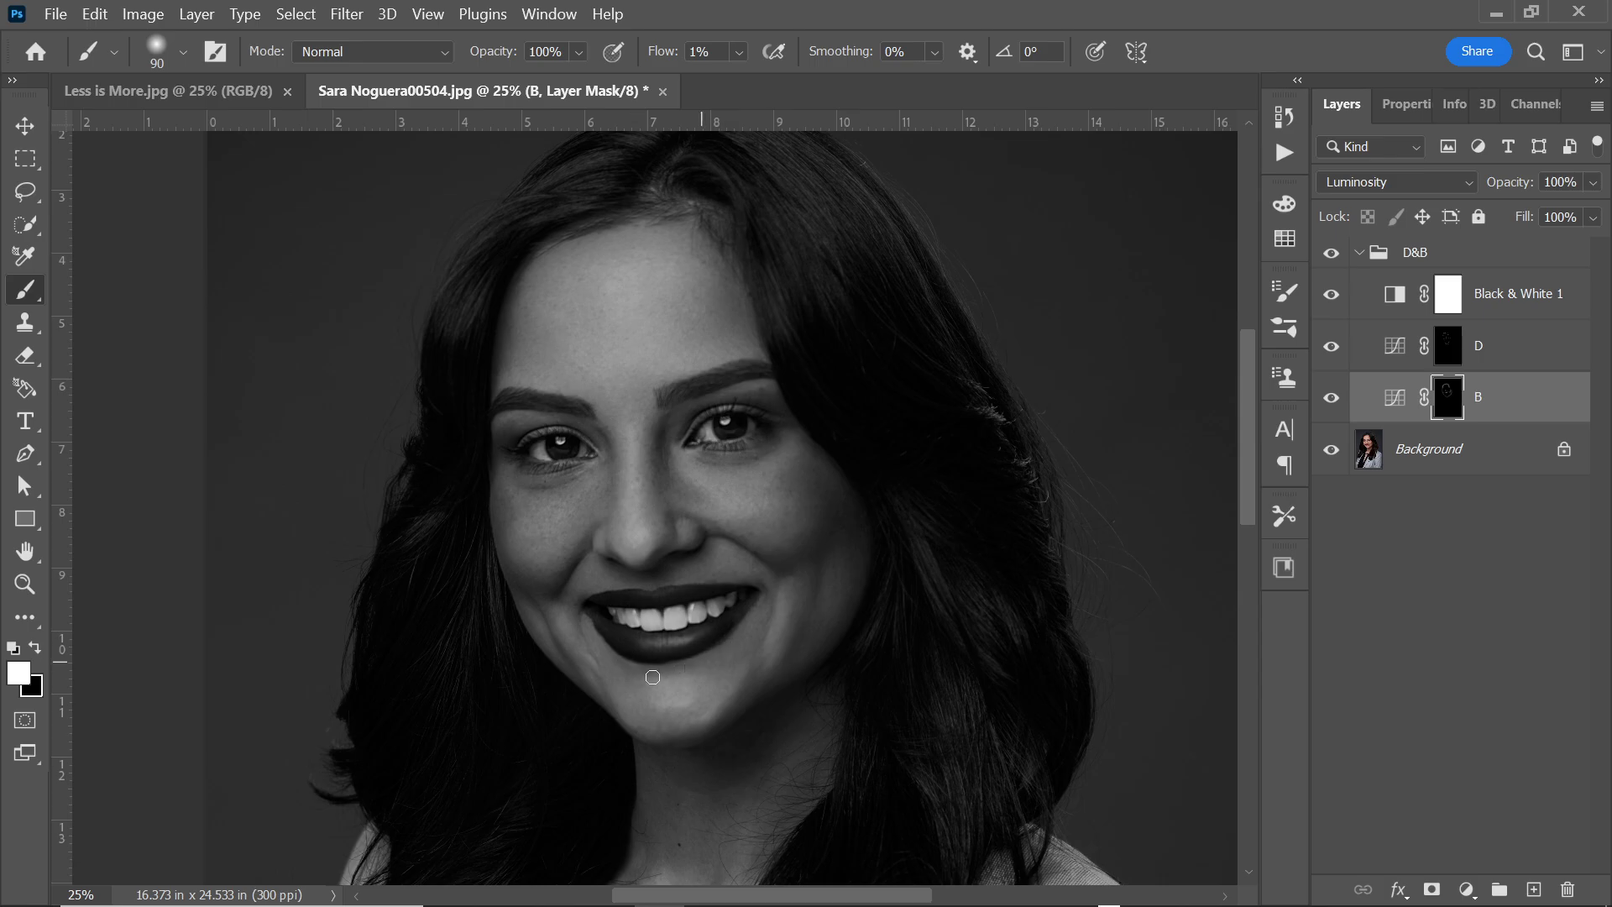
left_click(1333, 402)
left_click(1333, 402)
left_click(1333, 402)
left_click(1332, 399)
left_click(1333, 403)
left_click(1333, 403)
Step: Burn finer facial details on the B layer's mask with a 35 px brush at 33.33% zoom, comparing with the layer hidden
key("ctrl+minus")
key("ctrl+plus")
key("ctrl+plus")
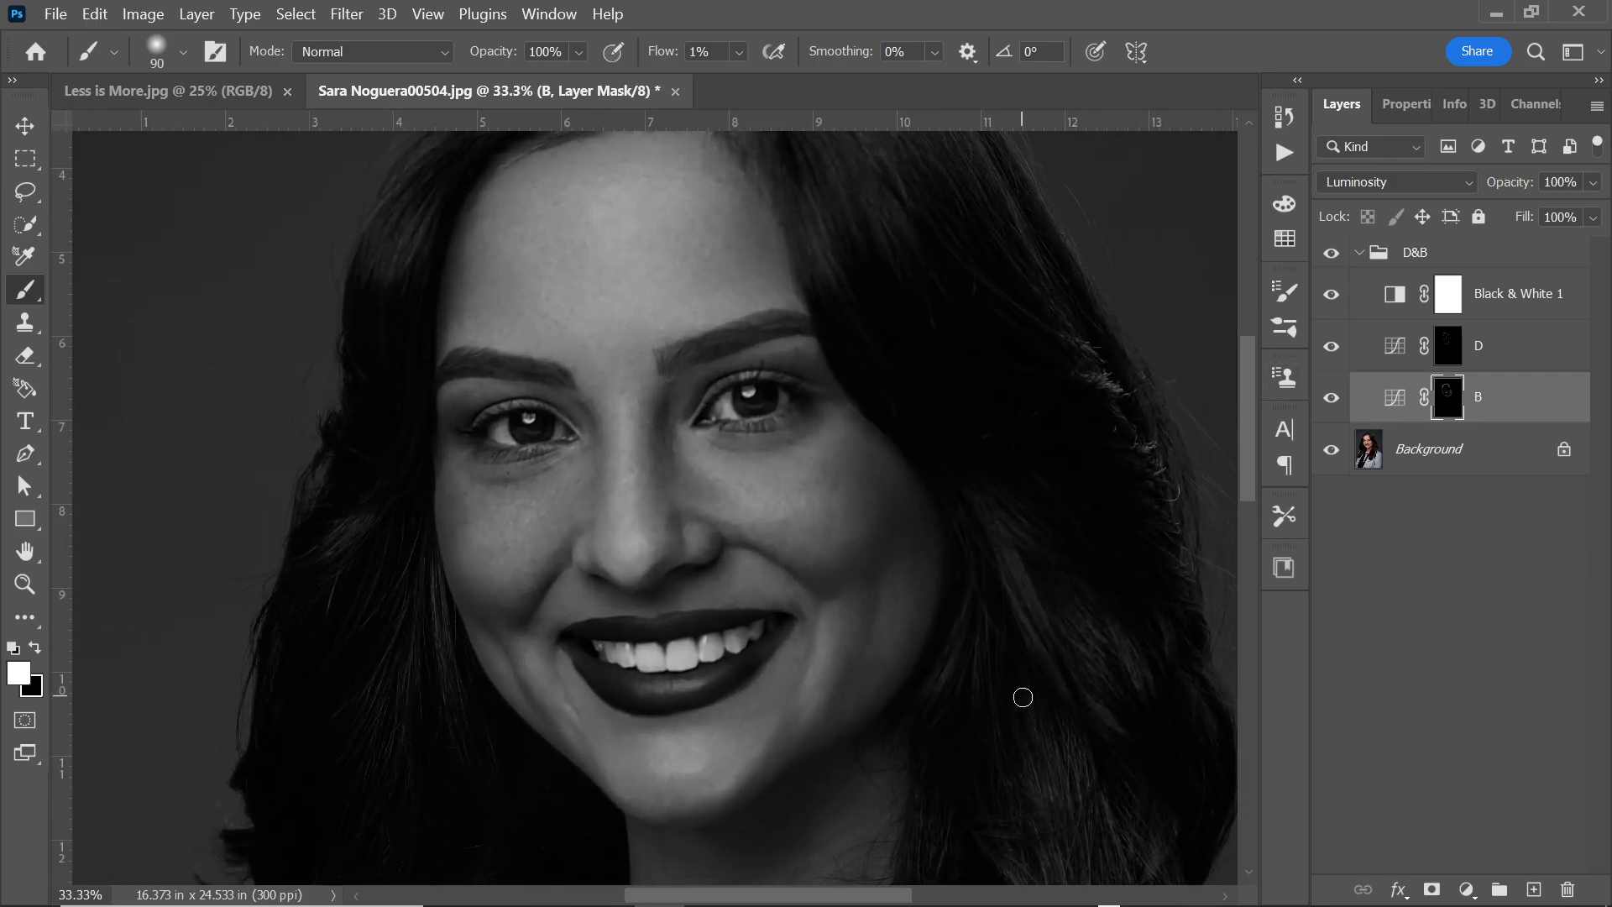
key("bracketleft")
key("bracketleft")
key("bracketleft")
key("bracketleft")
key("bracketleft")
key("bracketleft")
left_click(1333, 397)
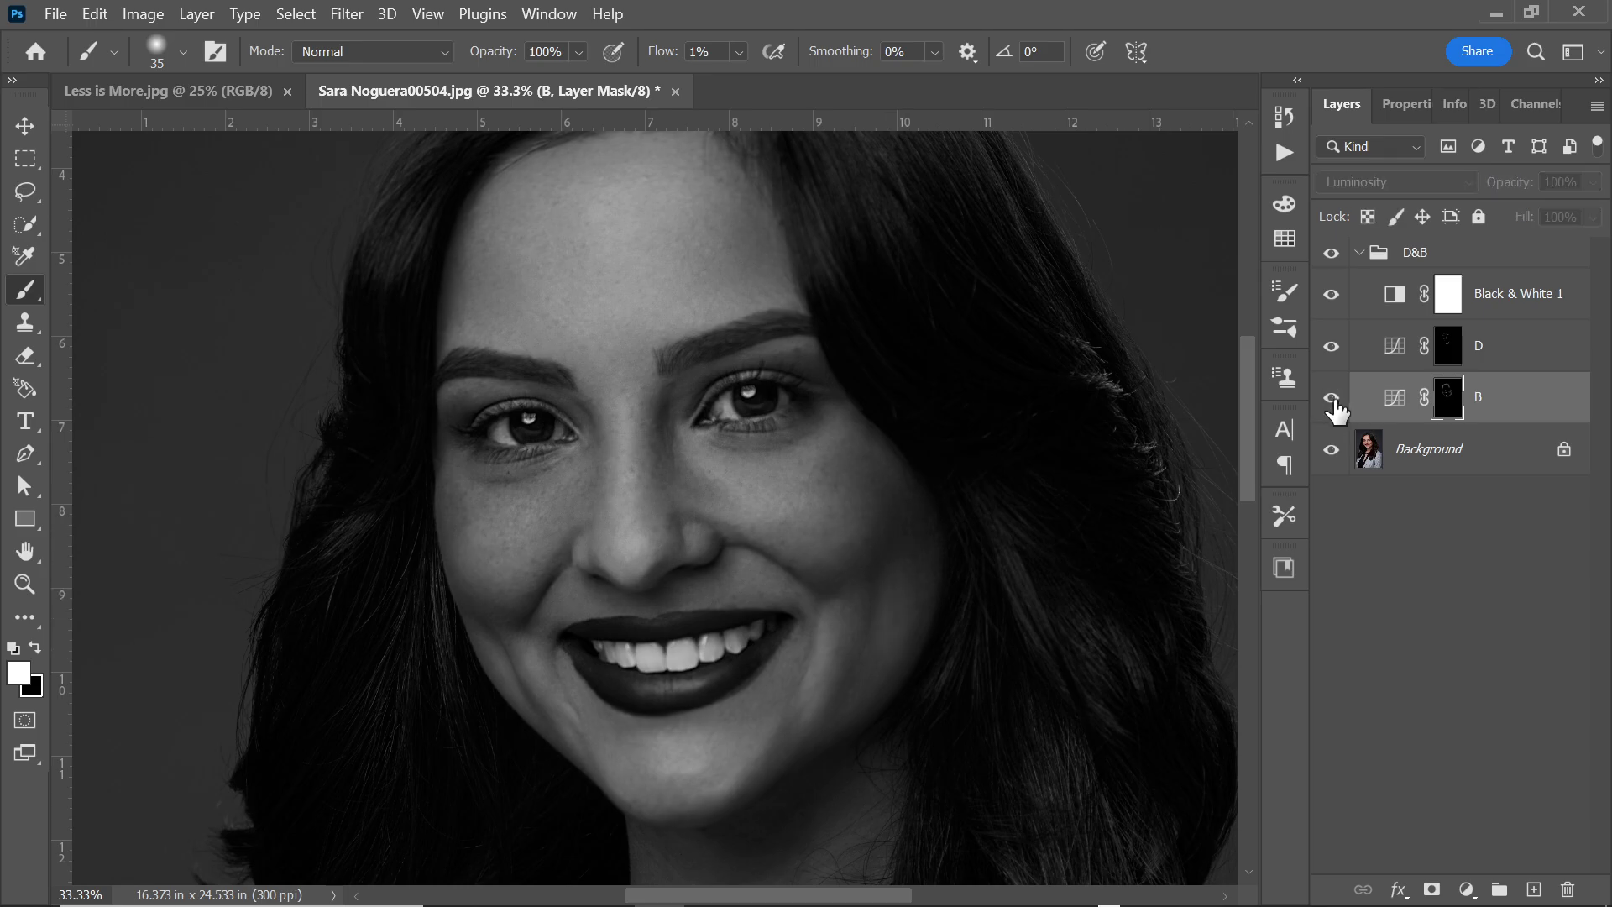
left_click(1332, 398)
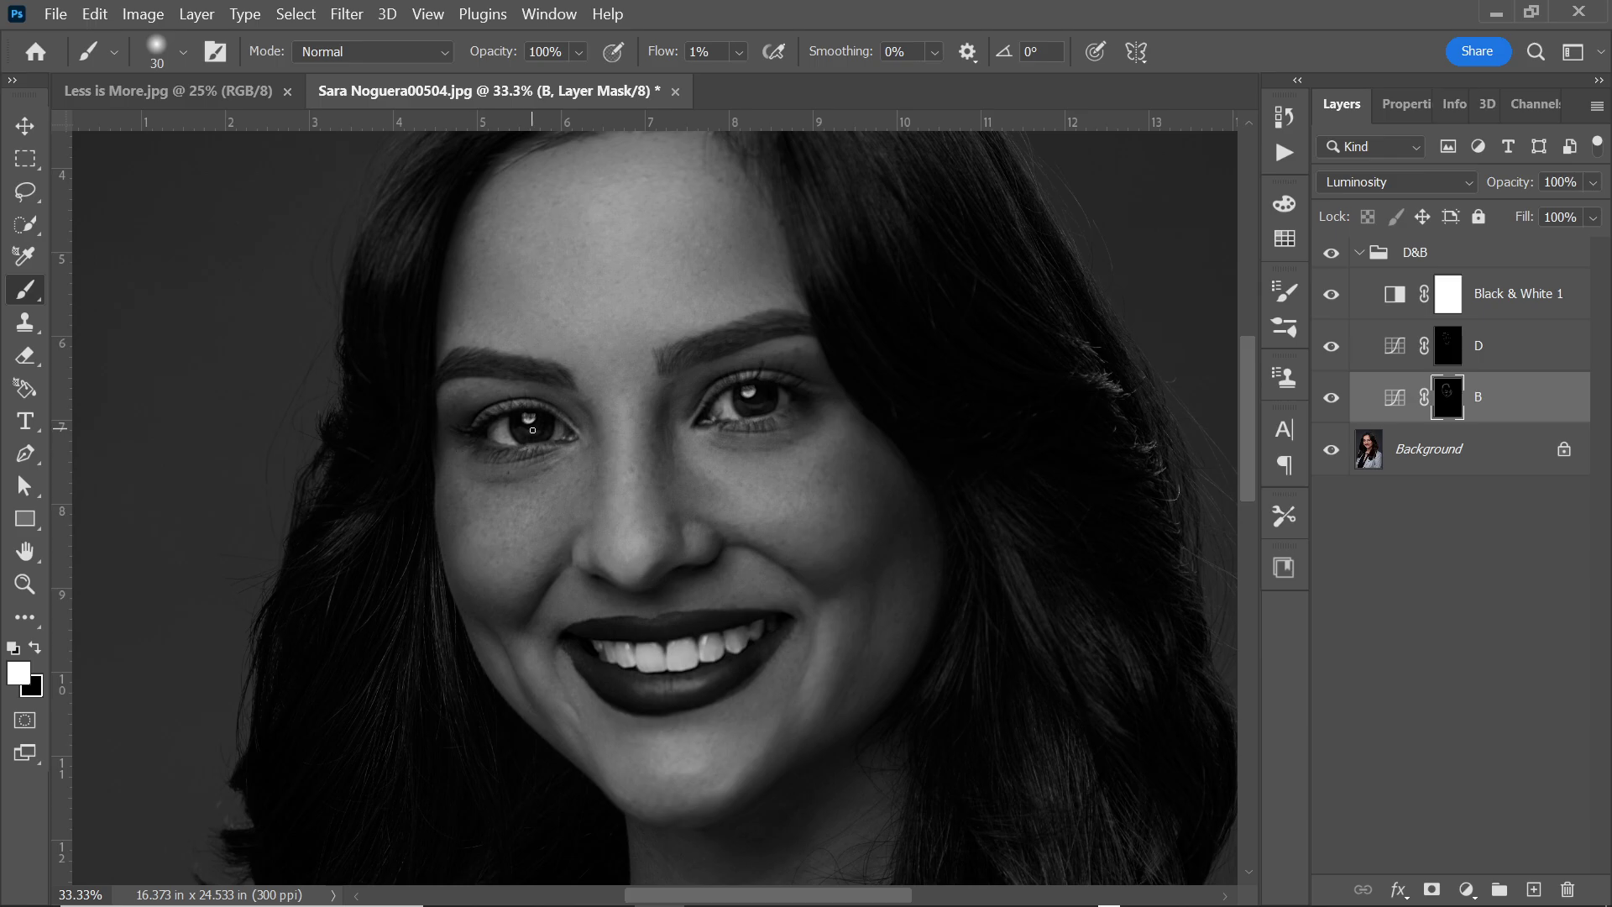
Step: Try Reds values of -99 and -135 on the Black & White 1 layer, settling on -86
double_click(1395, 294)
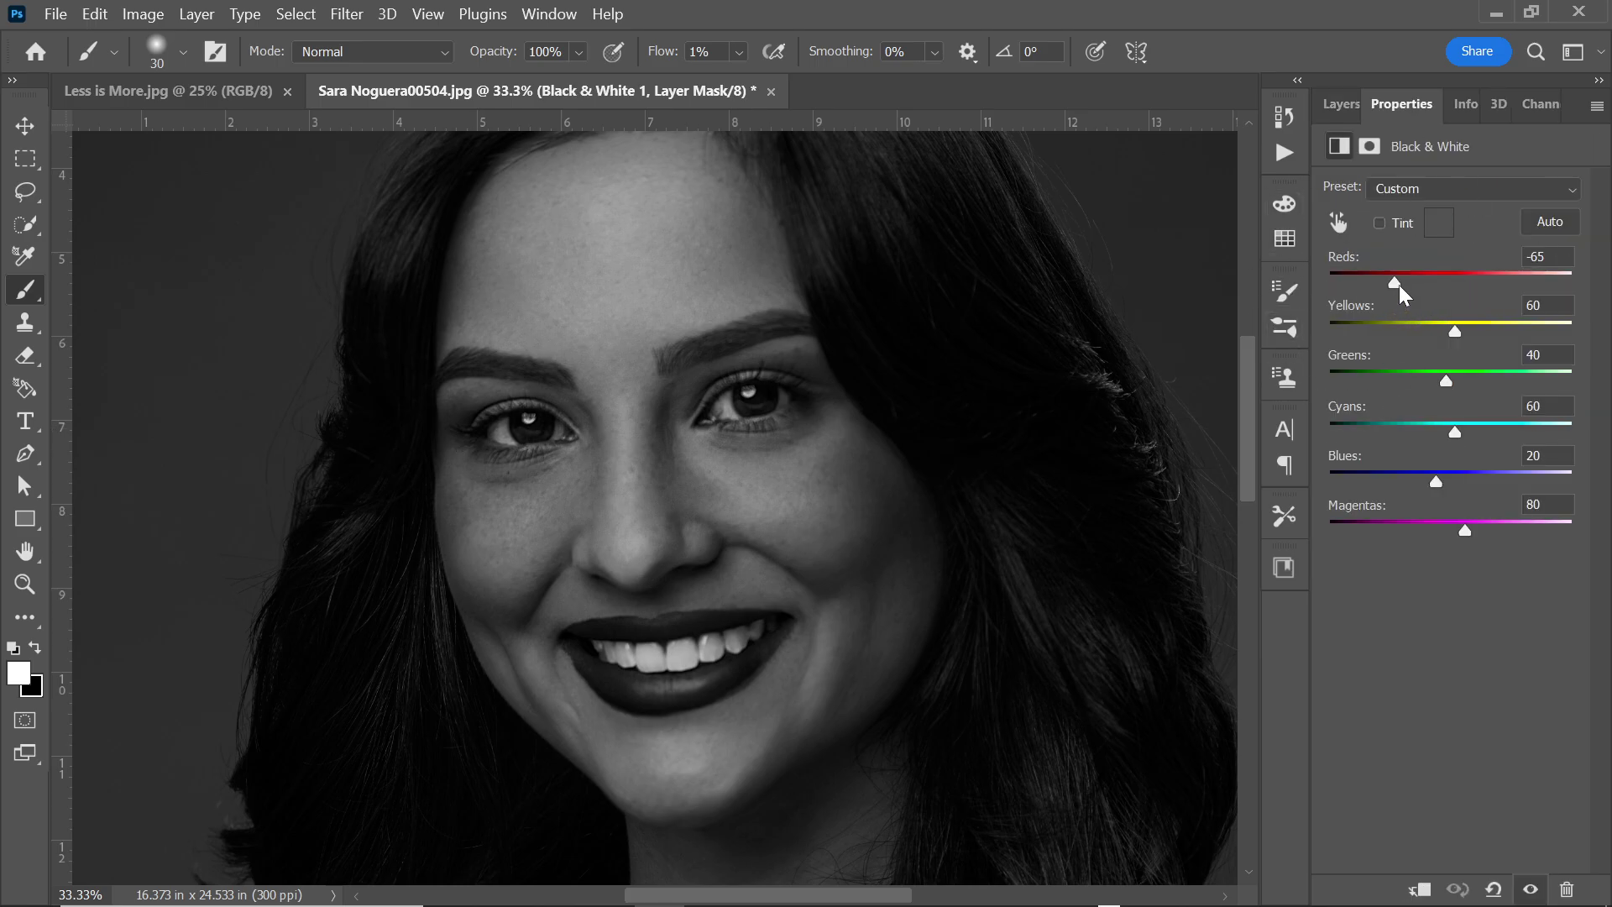
left_click_drag(1395, 284, 1379, 289)
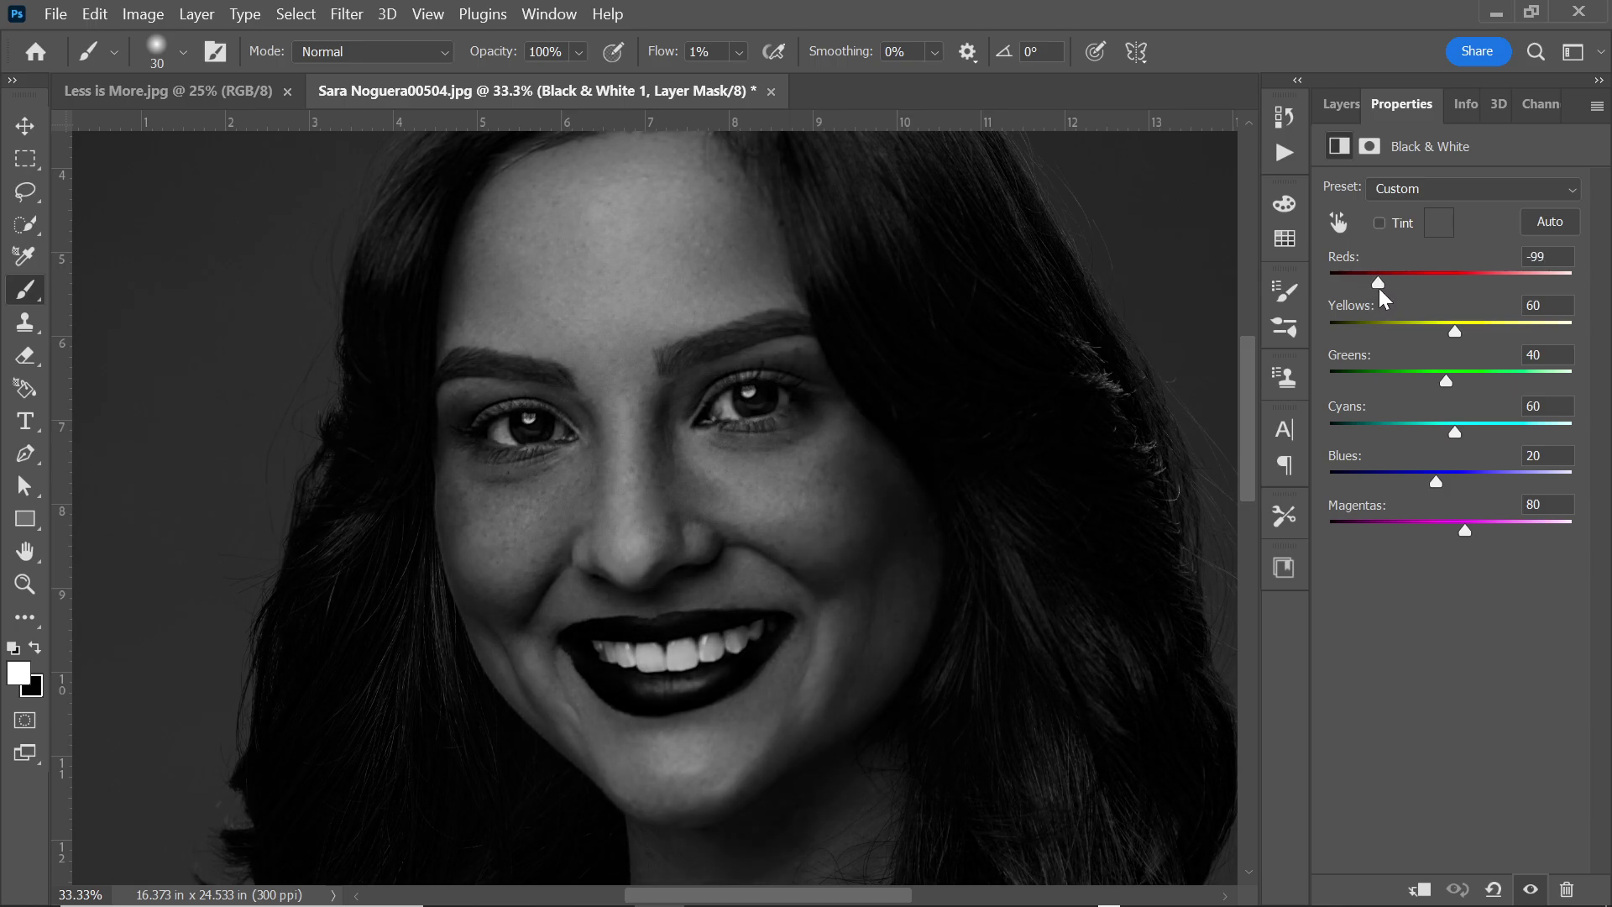
left_click(1341, 105)
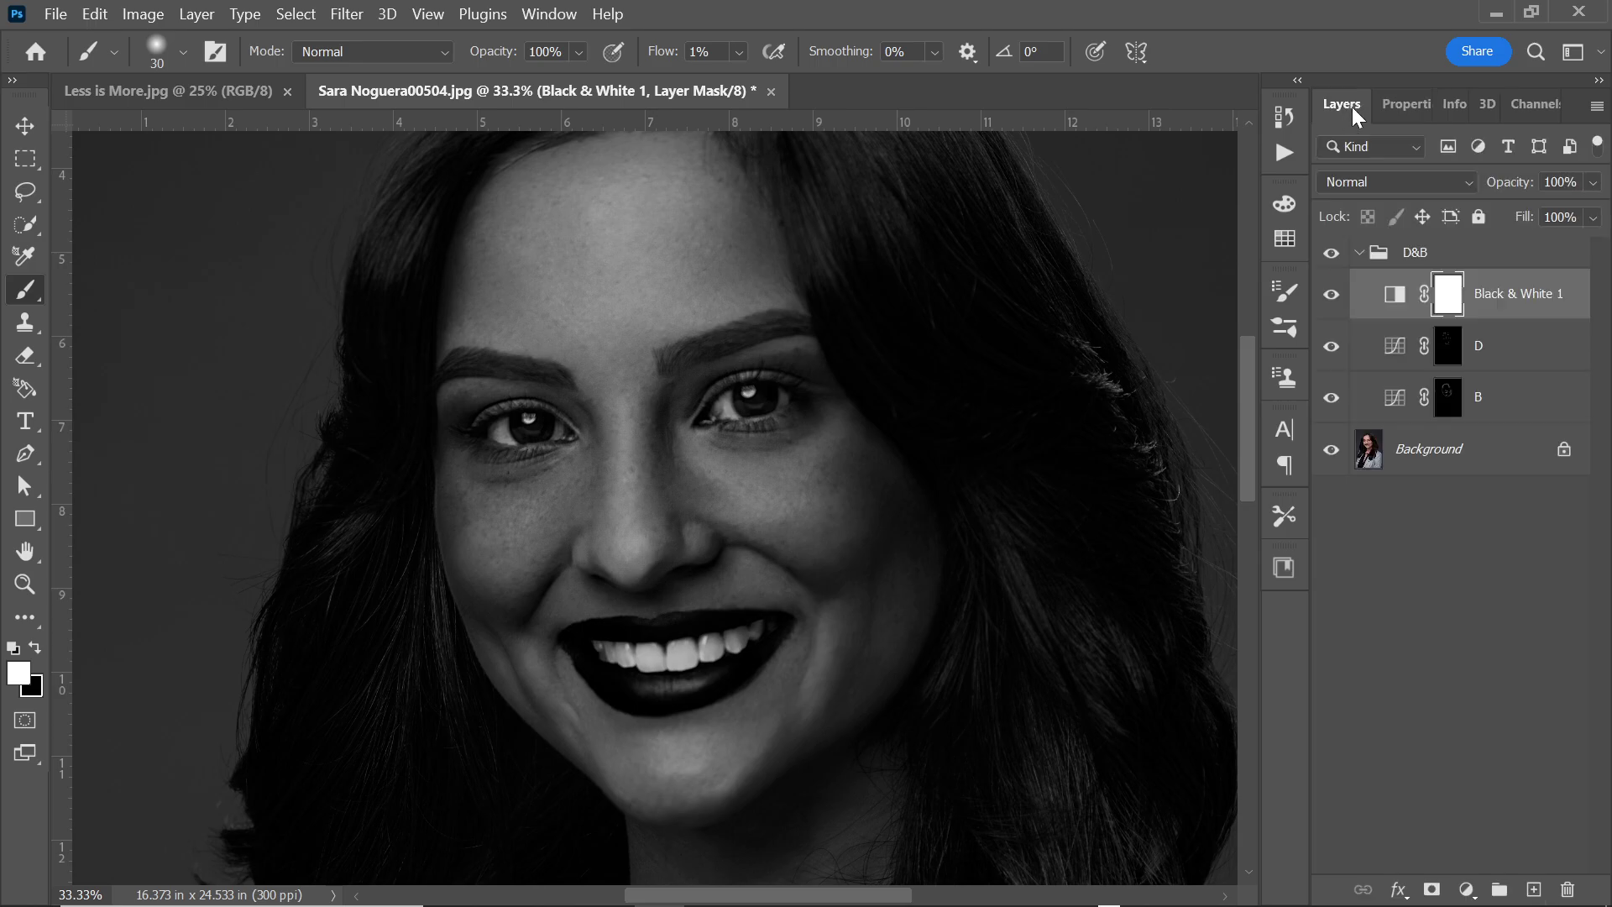
left_click(1448, 359)
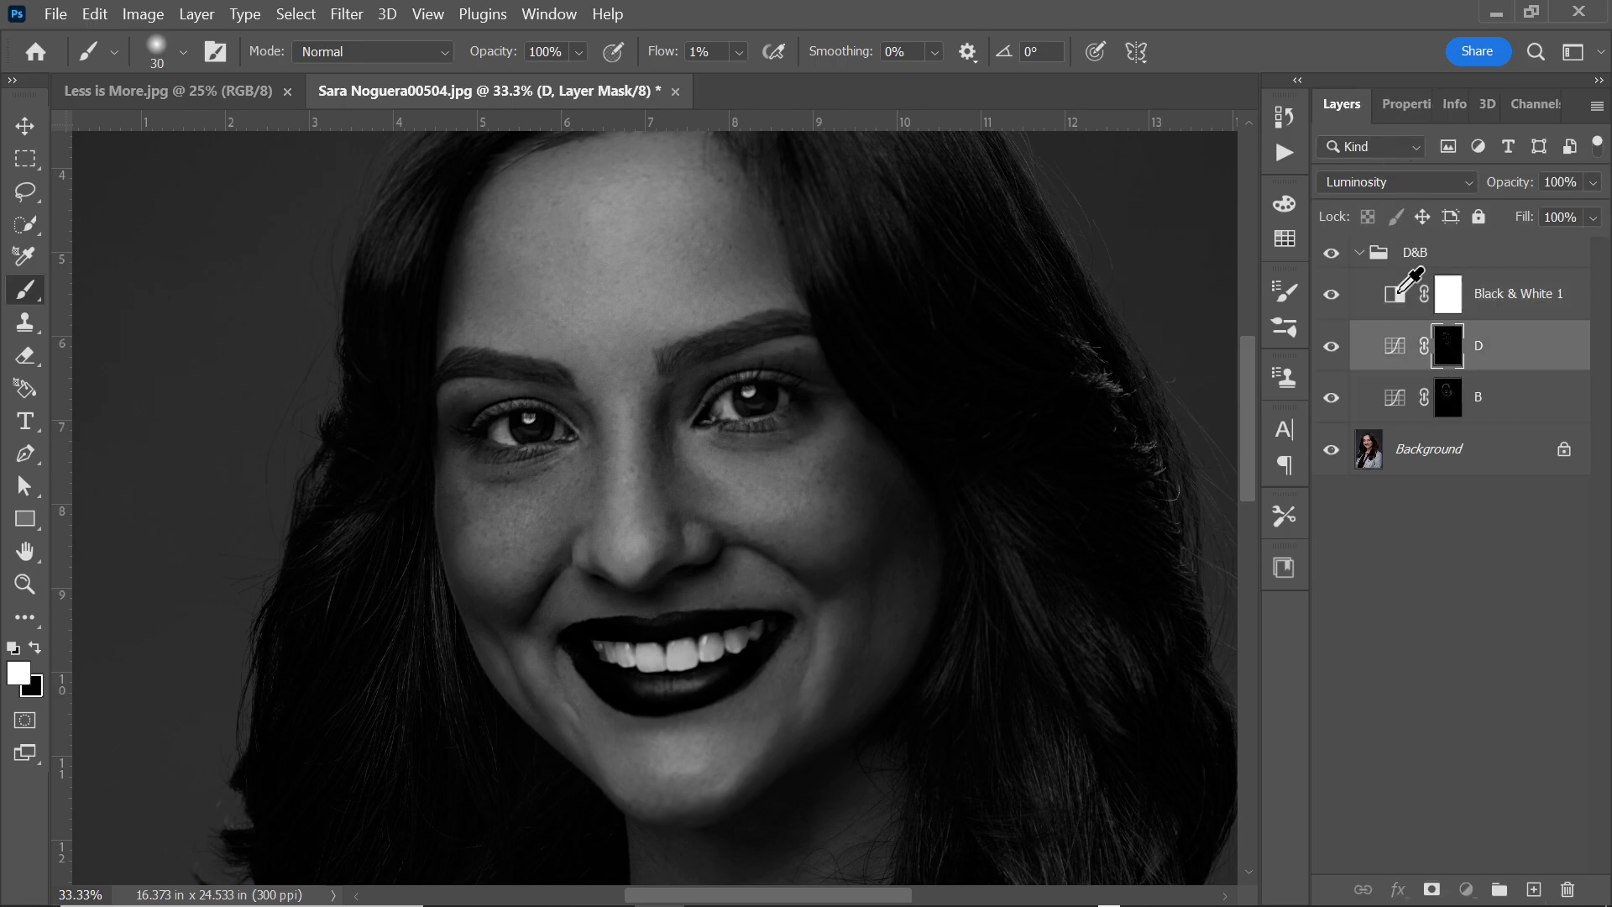
double_click(1394, 294)
left_click_drag(1377, 284, 1362, 290)
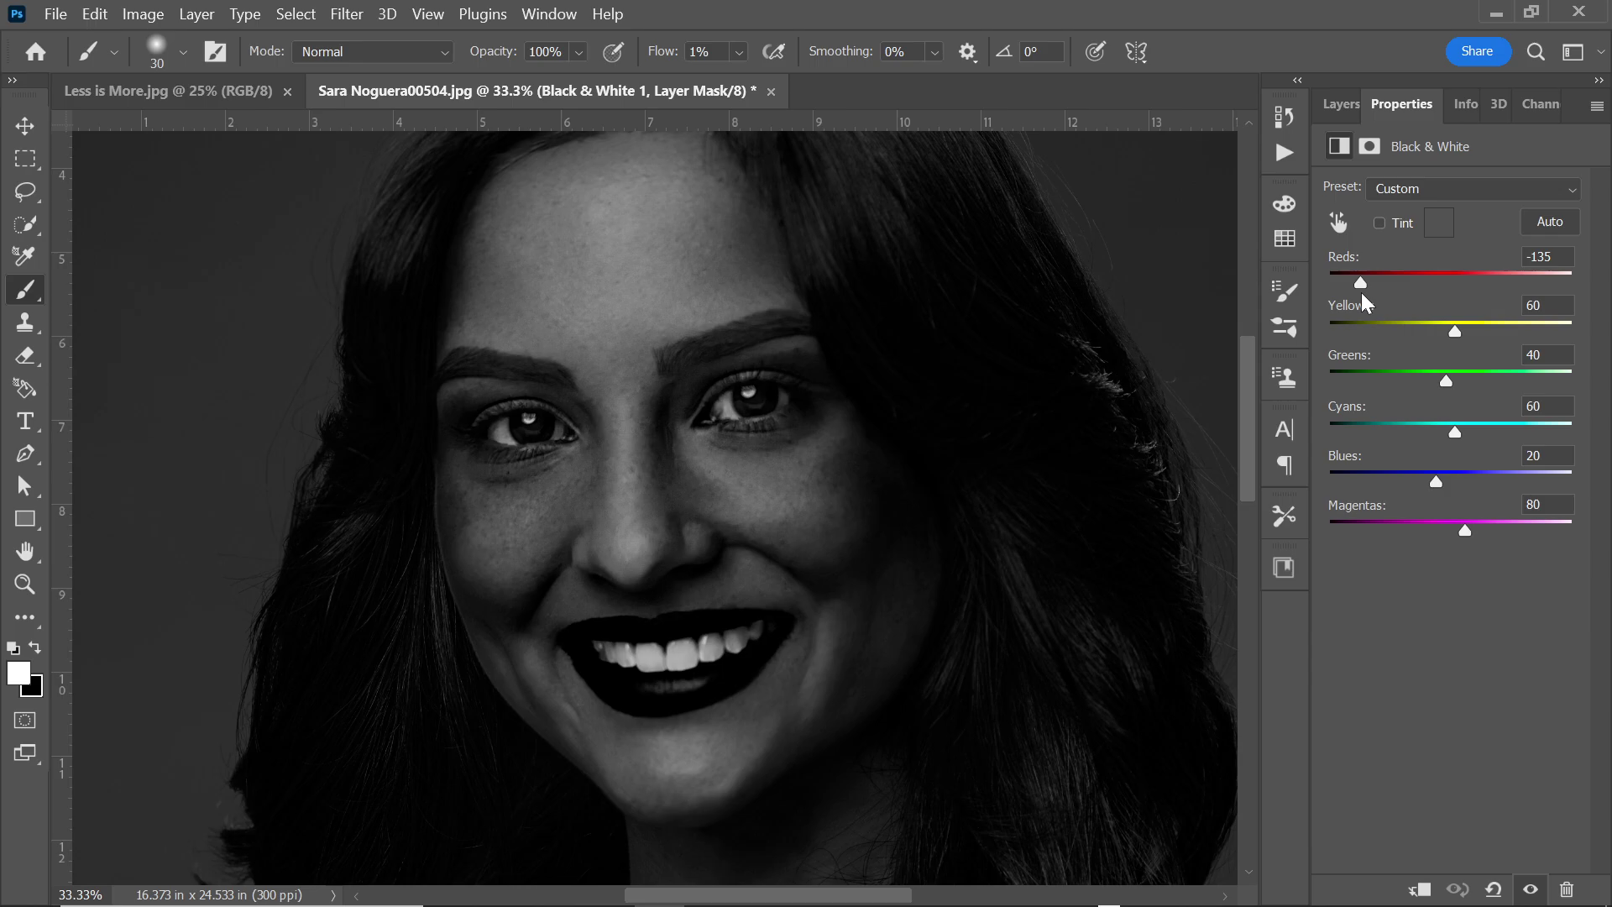
left_click_drag(1364, 292, 1395, 274)
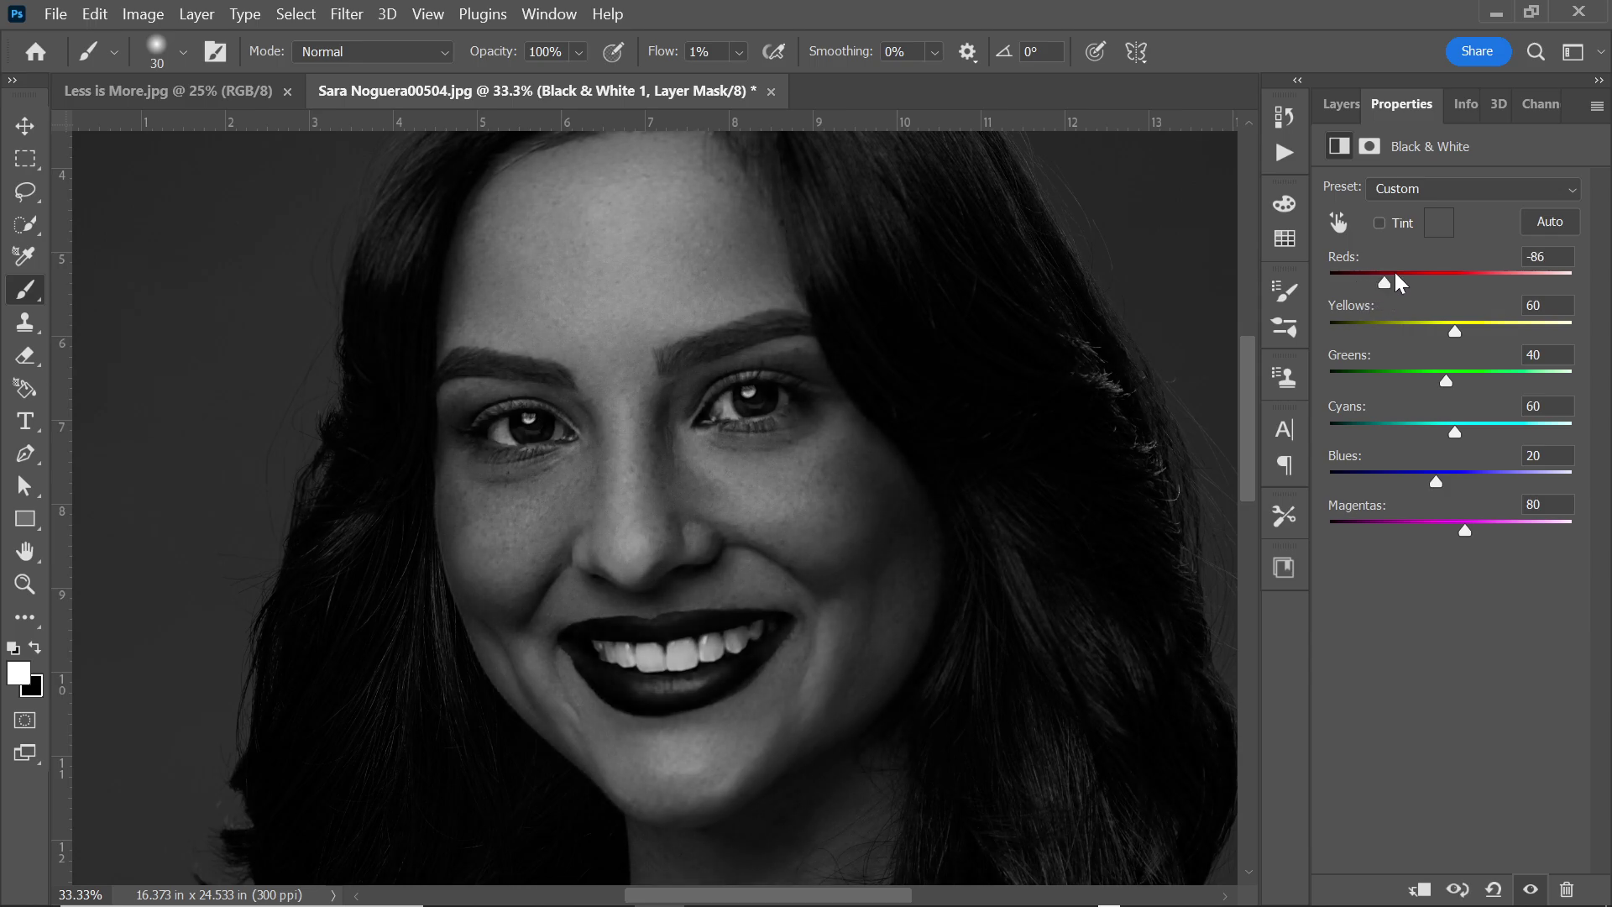
left_click(1331, 107)
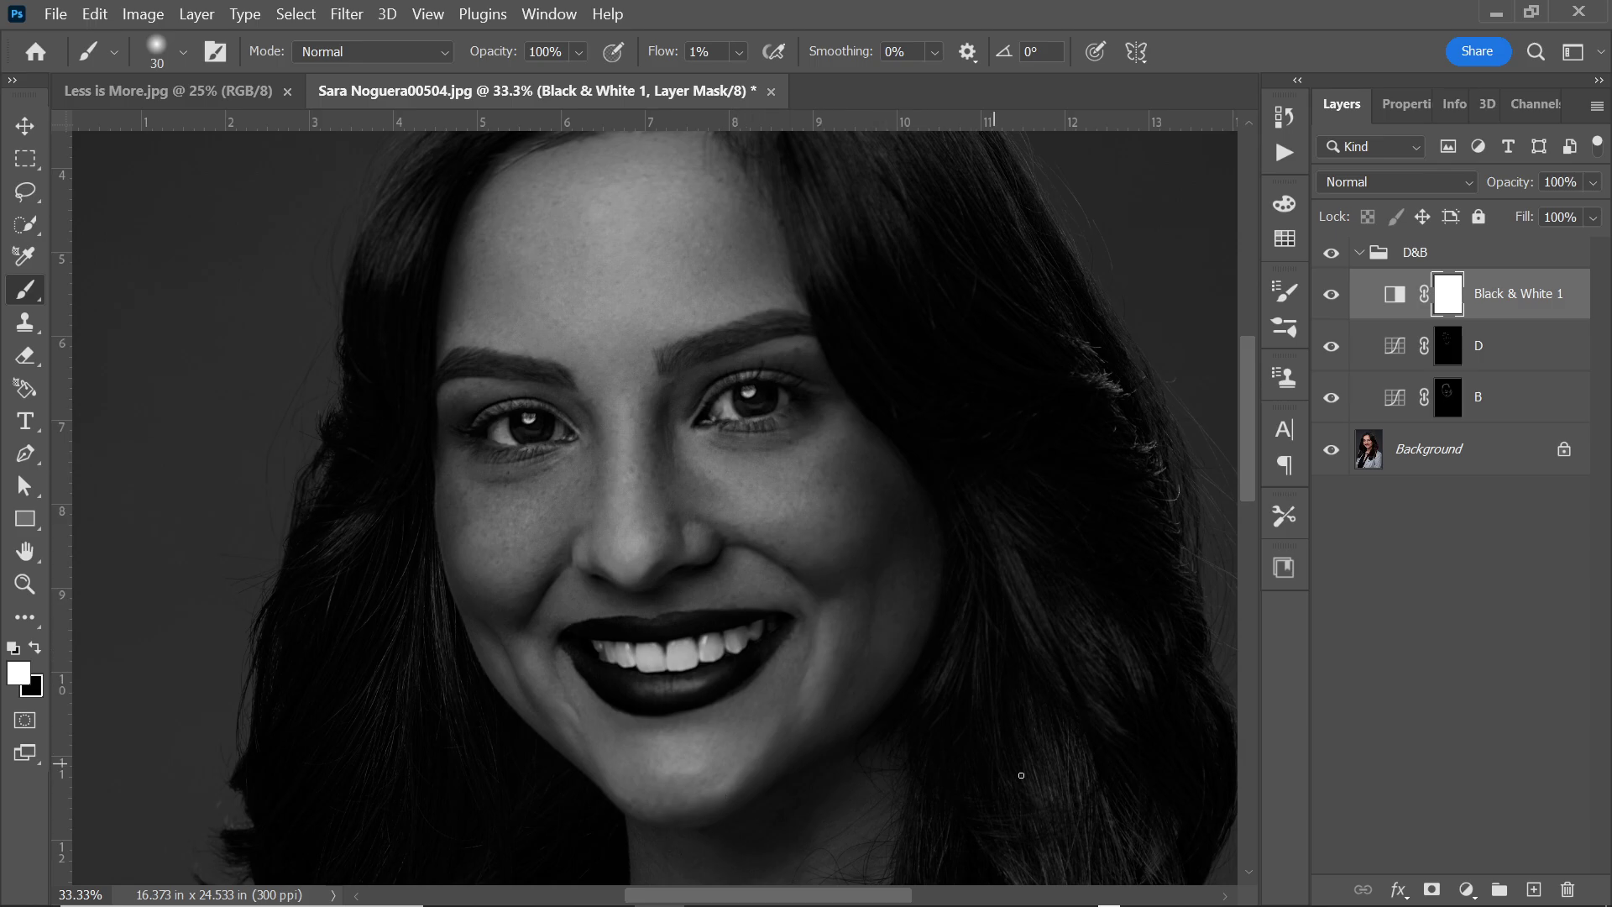
Step: Select the D layer's mask and dodge small areas of the face with the 30 px brush at 33.33% zoom
left_click_drag(1249, 407, 1243, 375)
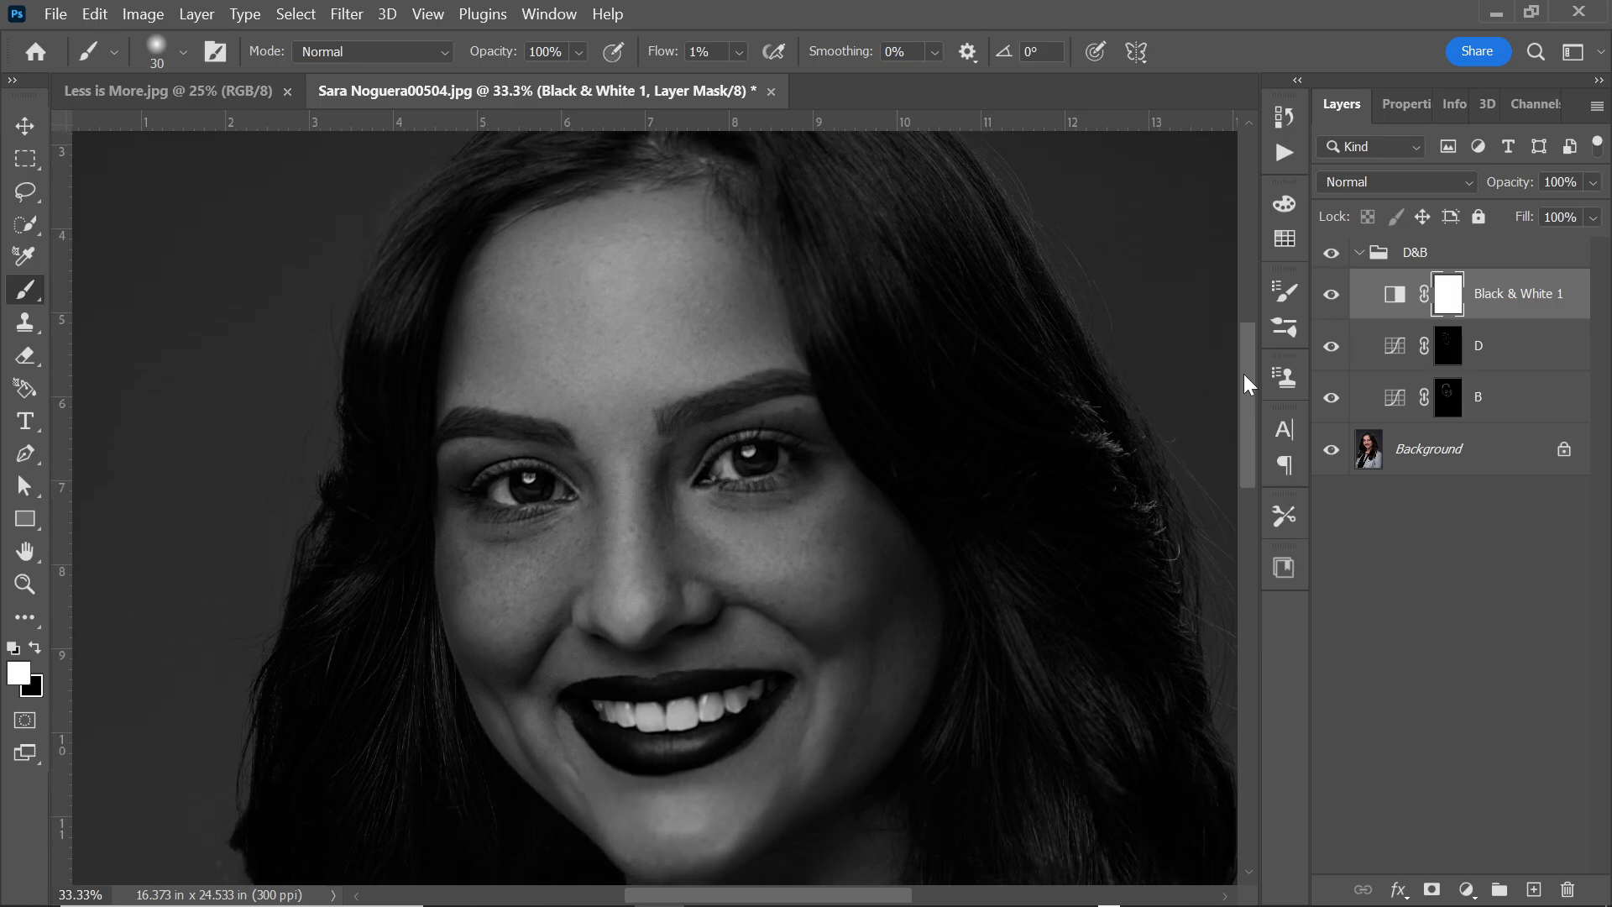
key("ctrl+minus")
key("ctrl+minus")
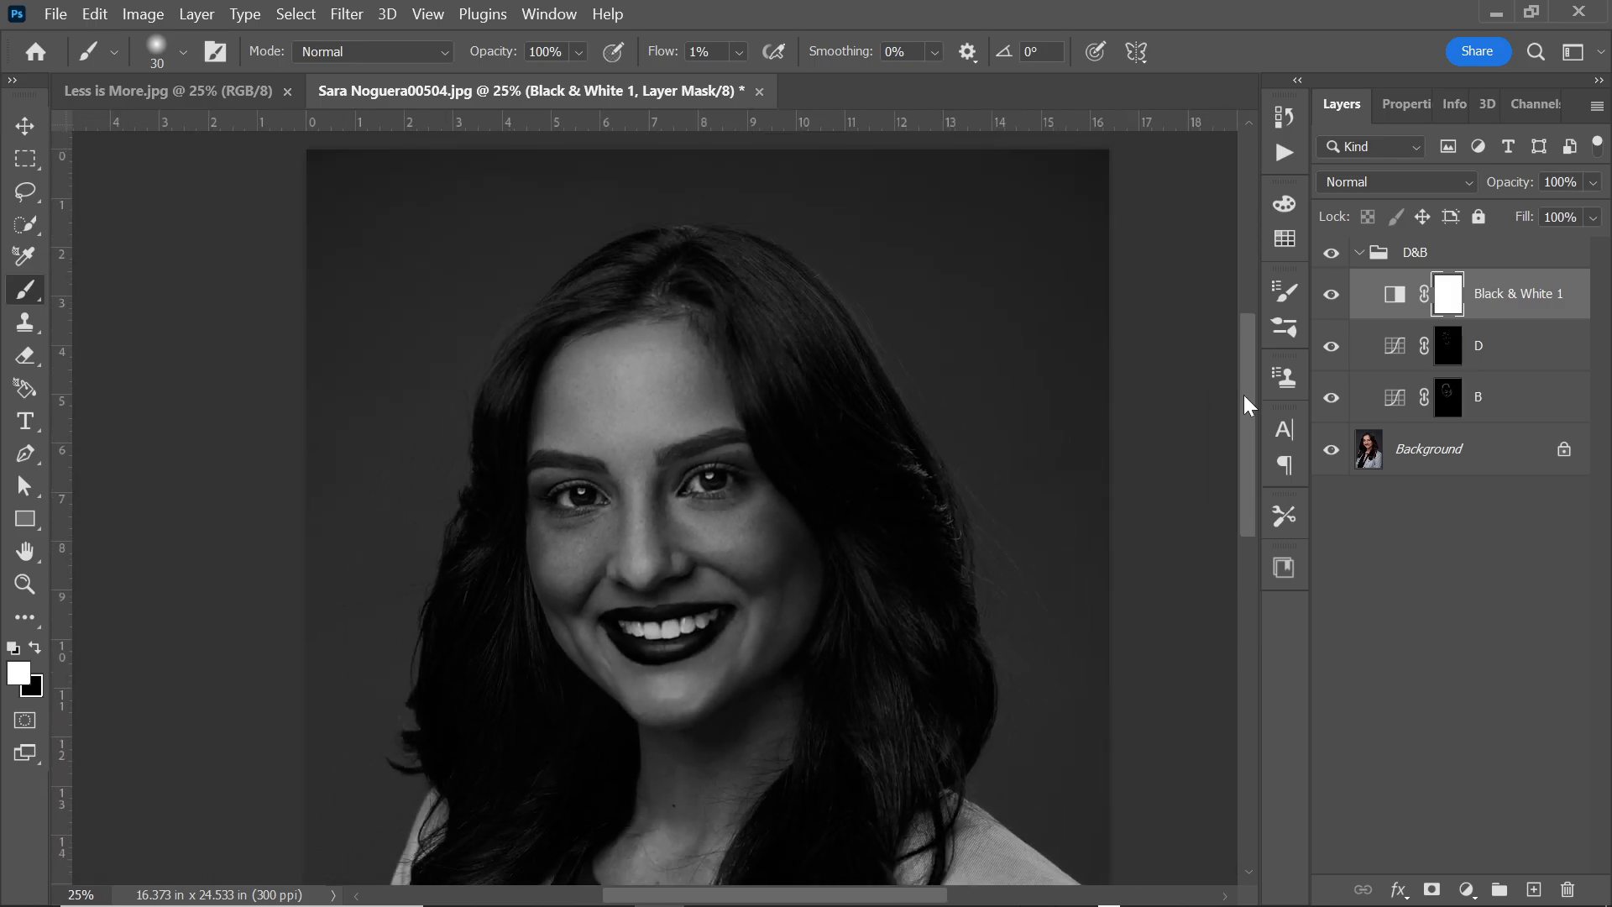
key("ctrl+plus")
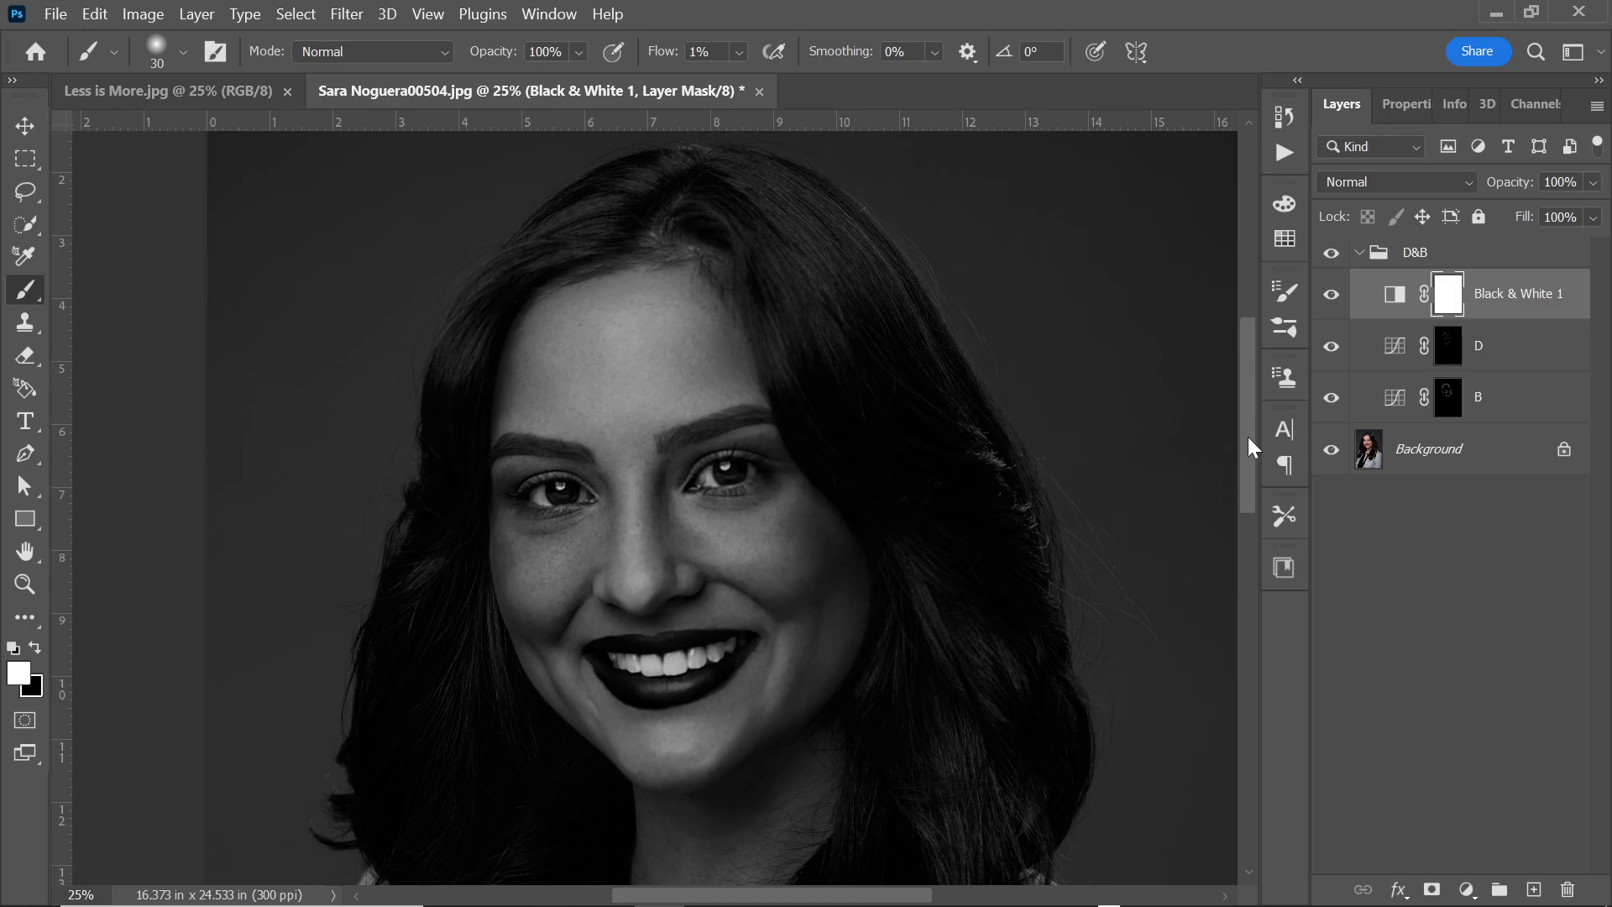
scroll(1247, 437, "up", 2)
scroll(1248, 432, "down", 3)
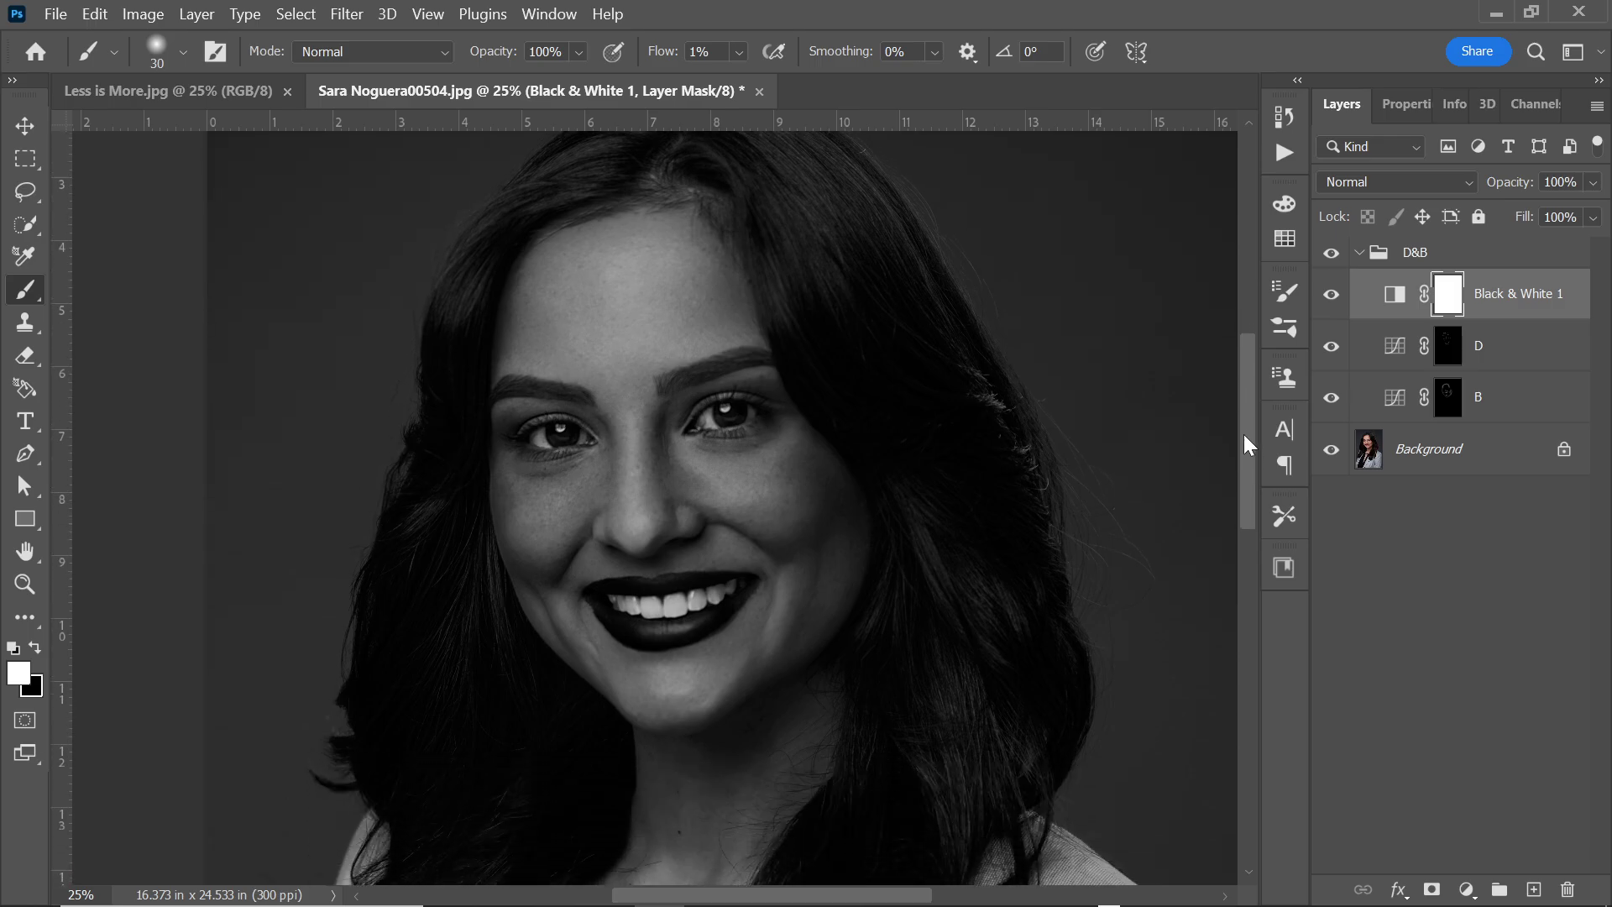
left_click(1449, 345)
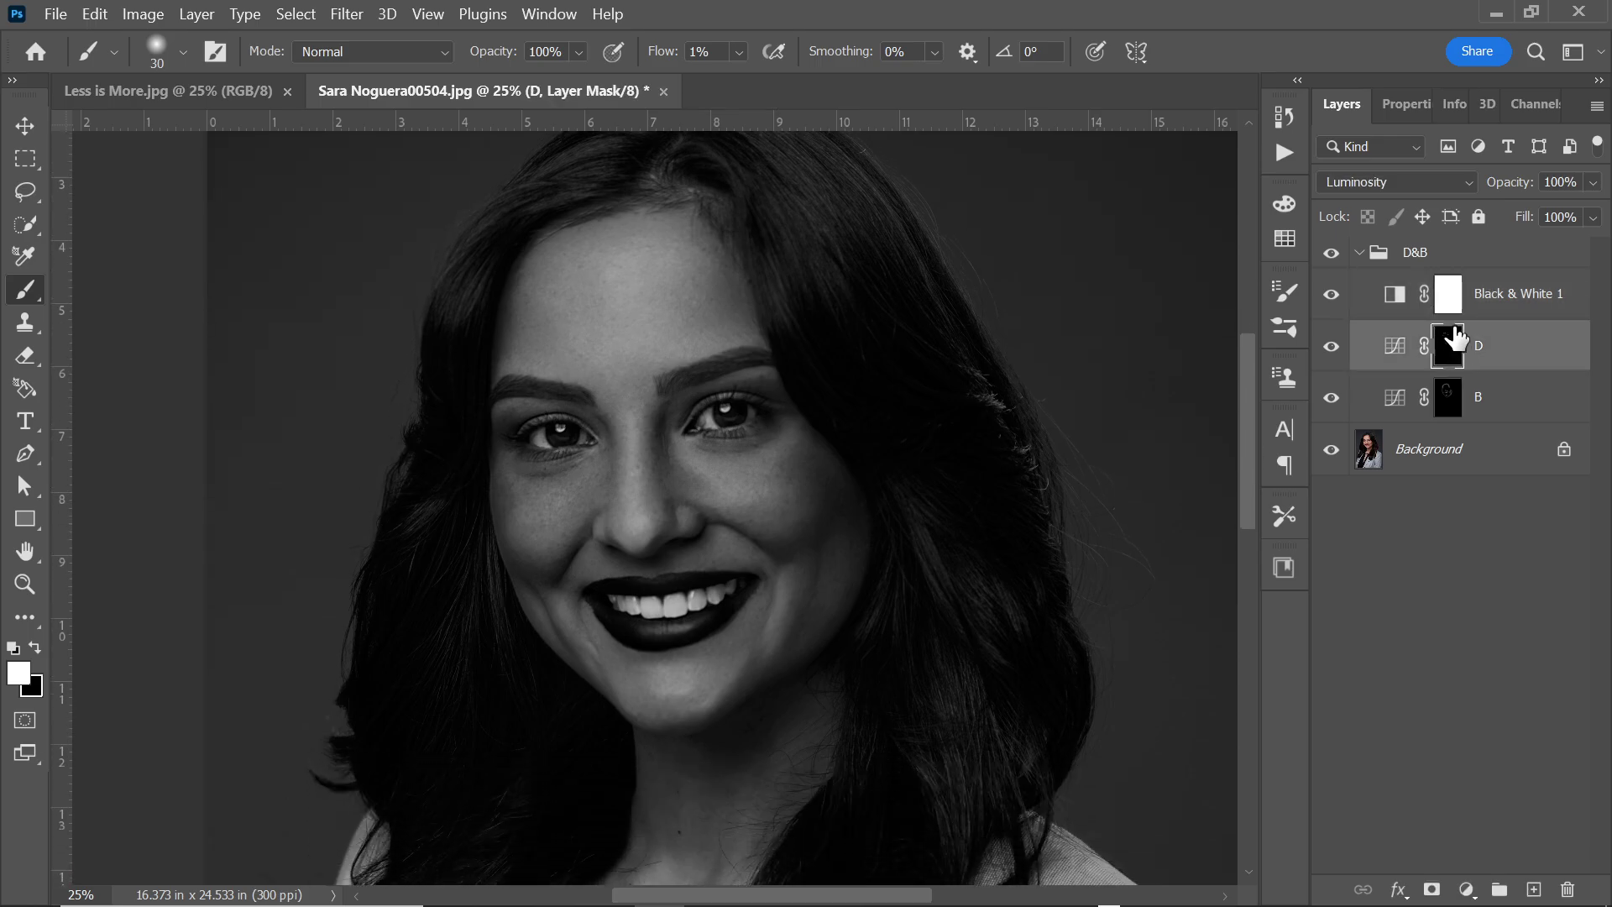
key("ctrl+plus")
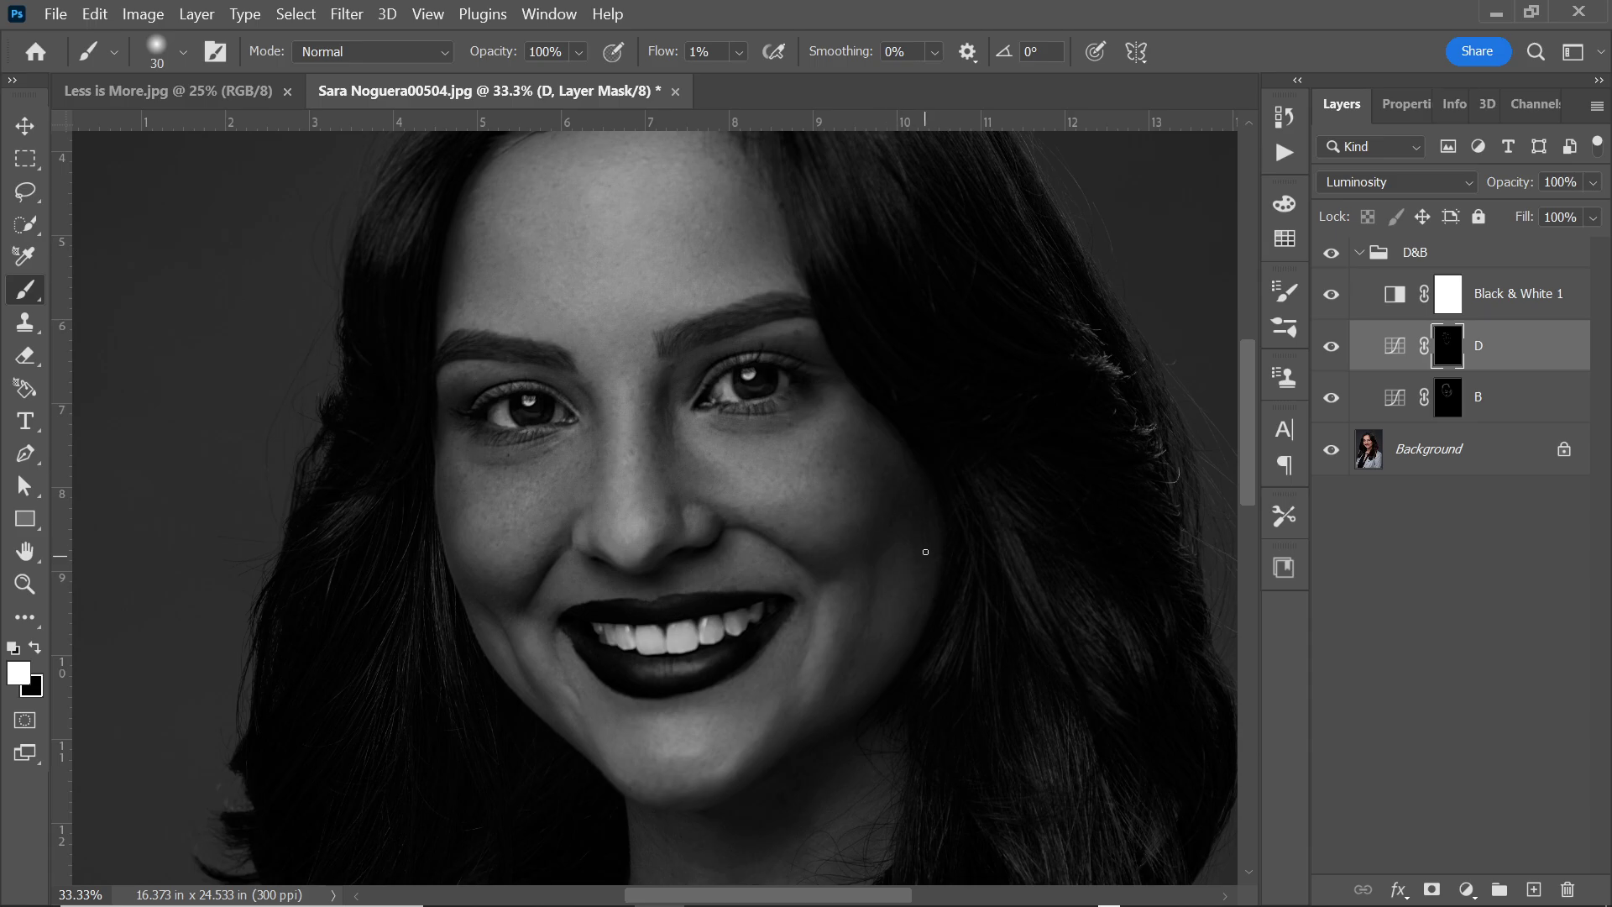
Step: Hide the Black & White 1 layer and compare the face in colour with the D and B layers each hidden and shown
key("ctrl+minus")
key("ctrl+minus")
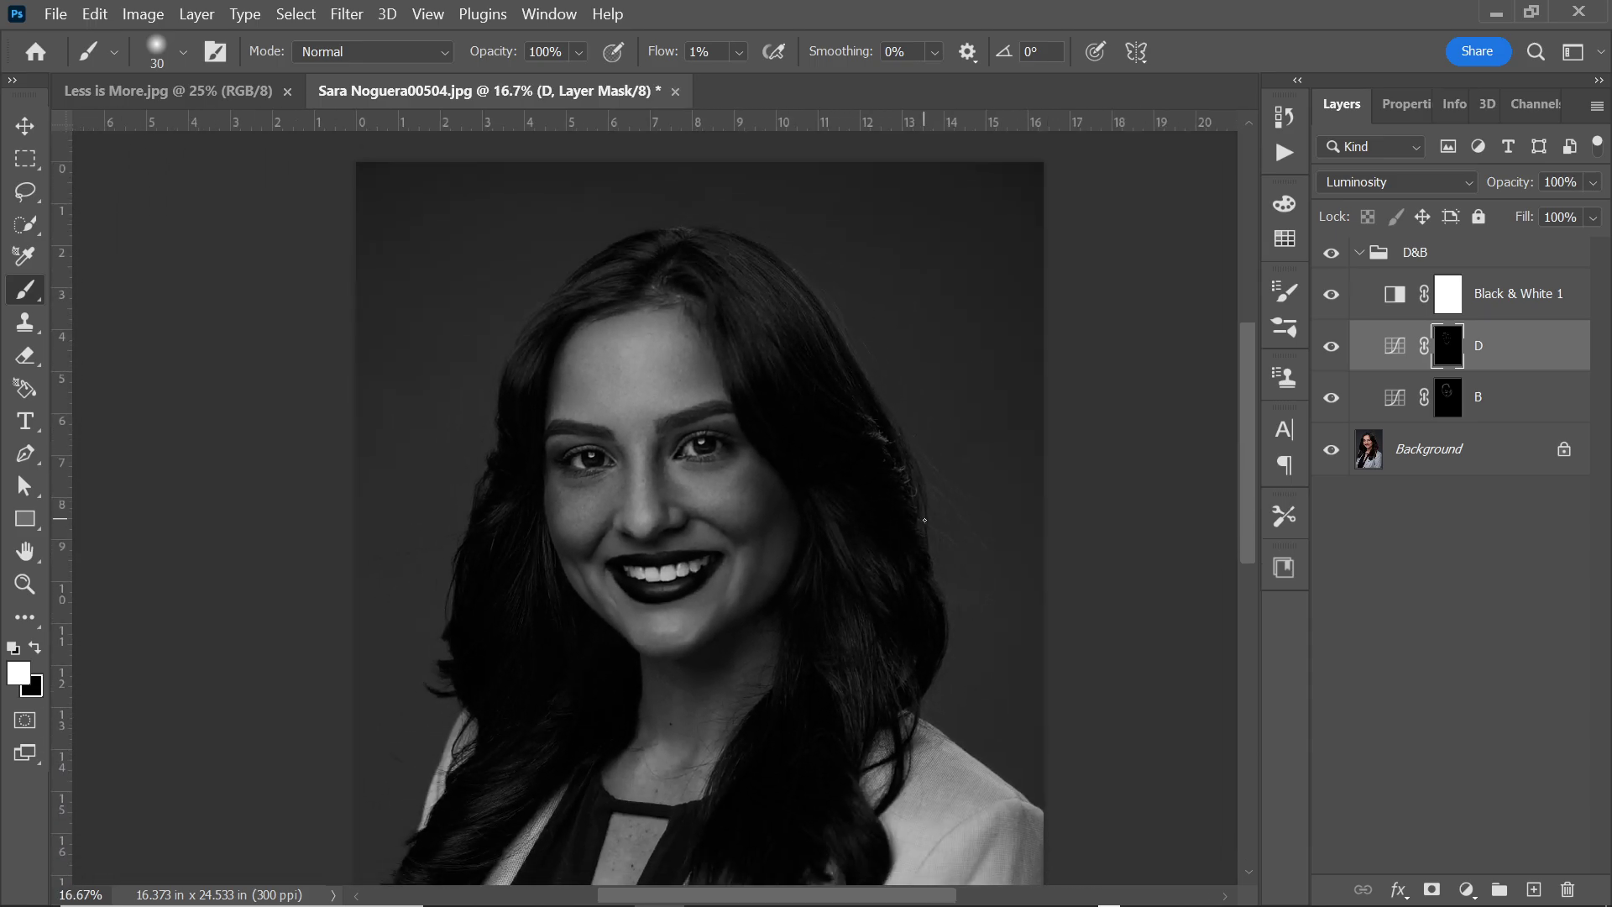
left_click(1335, 293)
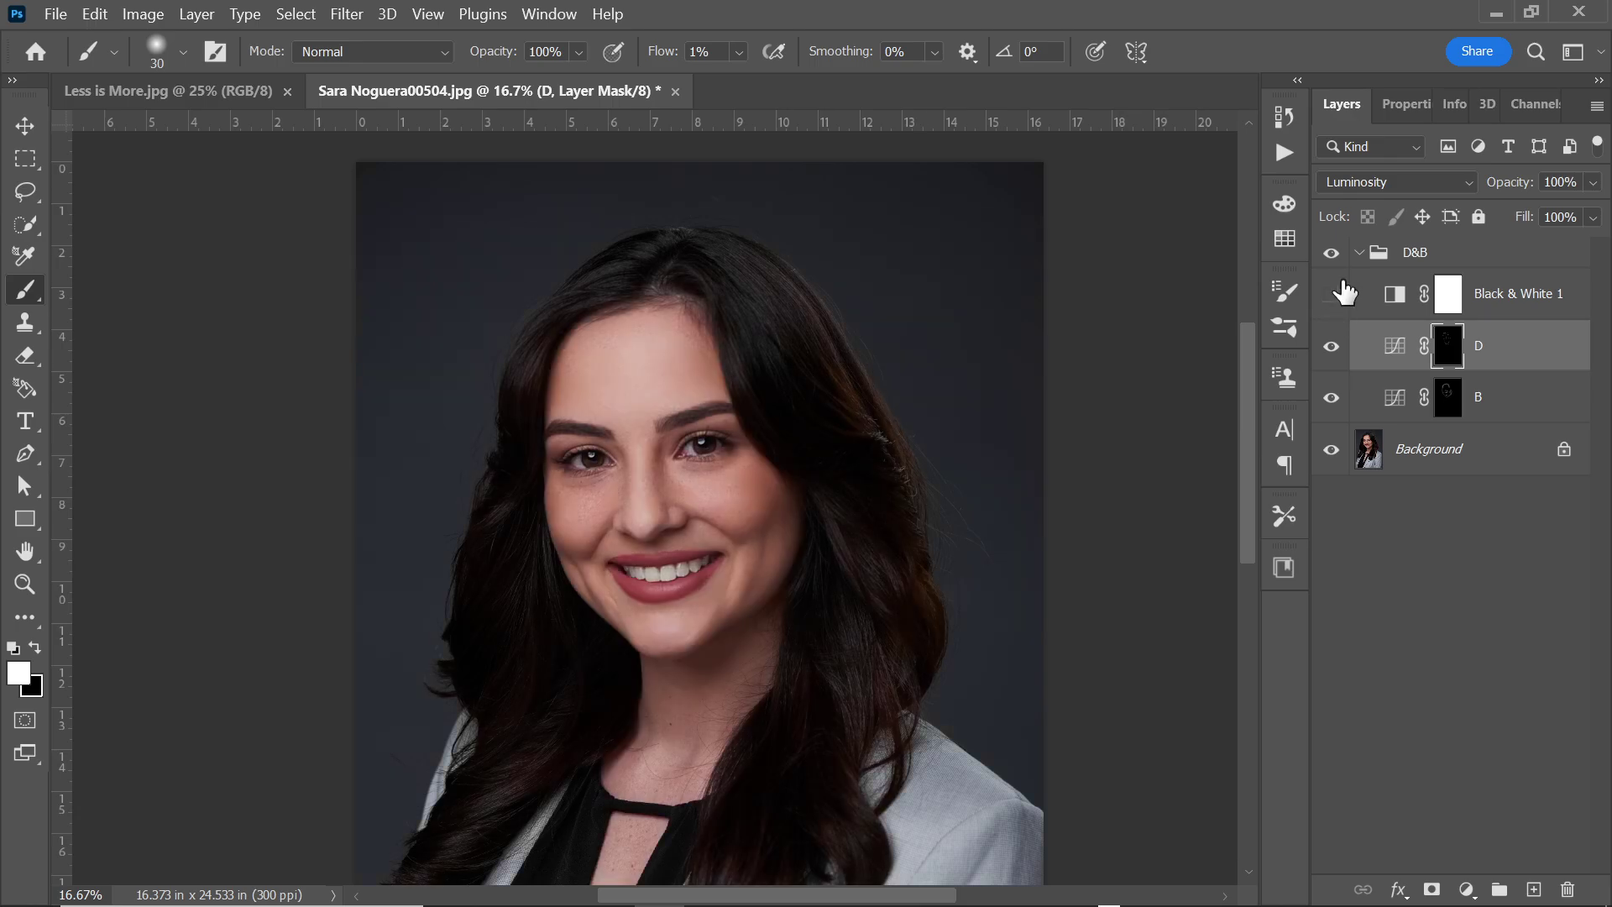
left_click(1332, 347)
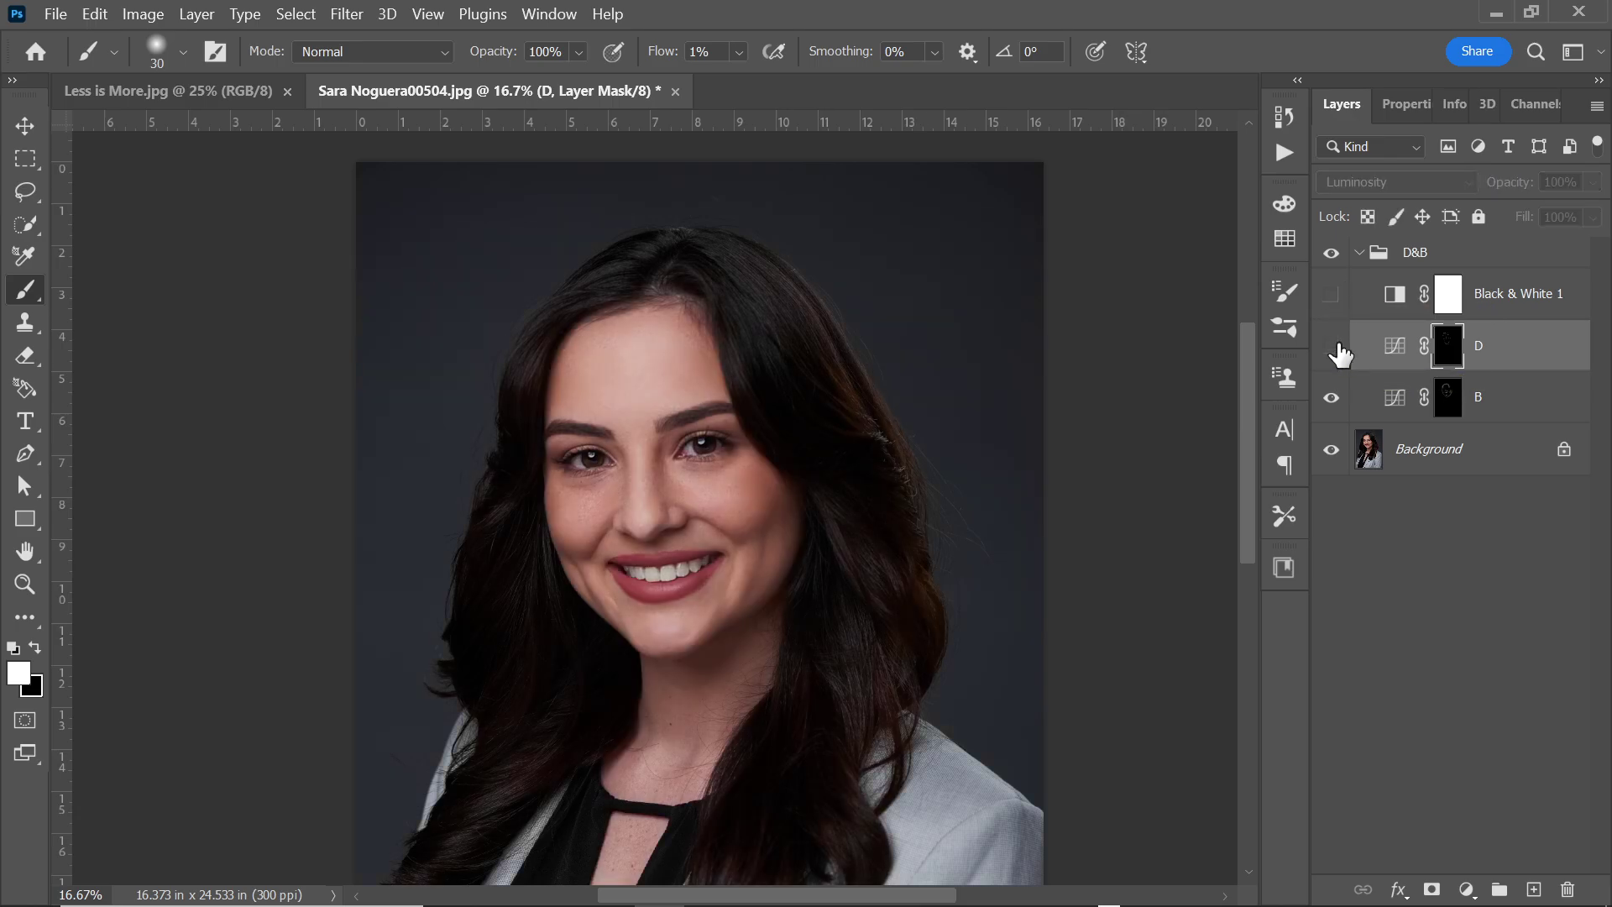
left_click(1332, 348)
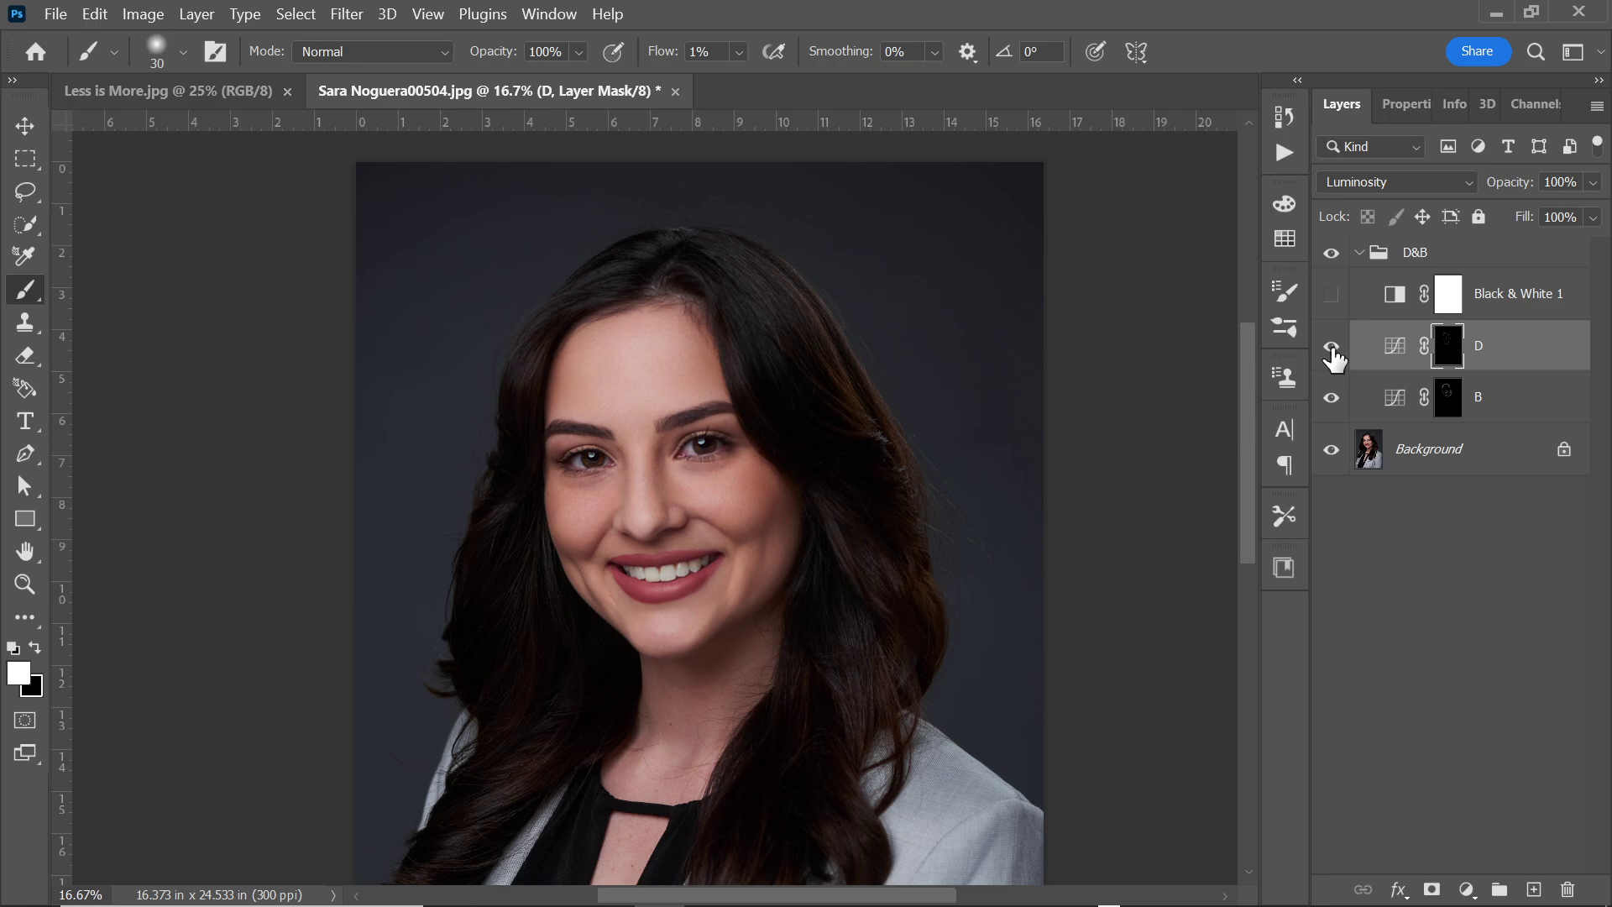
left_click(1333, 397)
left_click(1334, 397)
Step: Compare the portrait with the whole D&B group hidden and shown, and check the B layer the same way
left_click(1332, 253)
left_click(1333, 257)
left_click(1332, 255)
left_click(1332, 256)
left_click(1333, 398)
left_click(1334, 398)
Step: Select the B layer's mask and burn broad areas around the face with the brush enlarged to about 300 px at 1% flow
left_click(1446, 402)
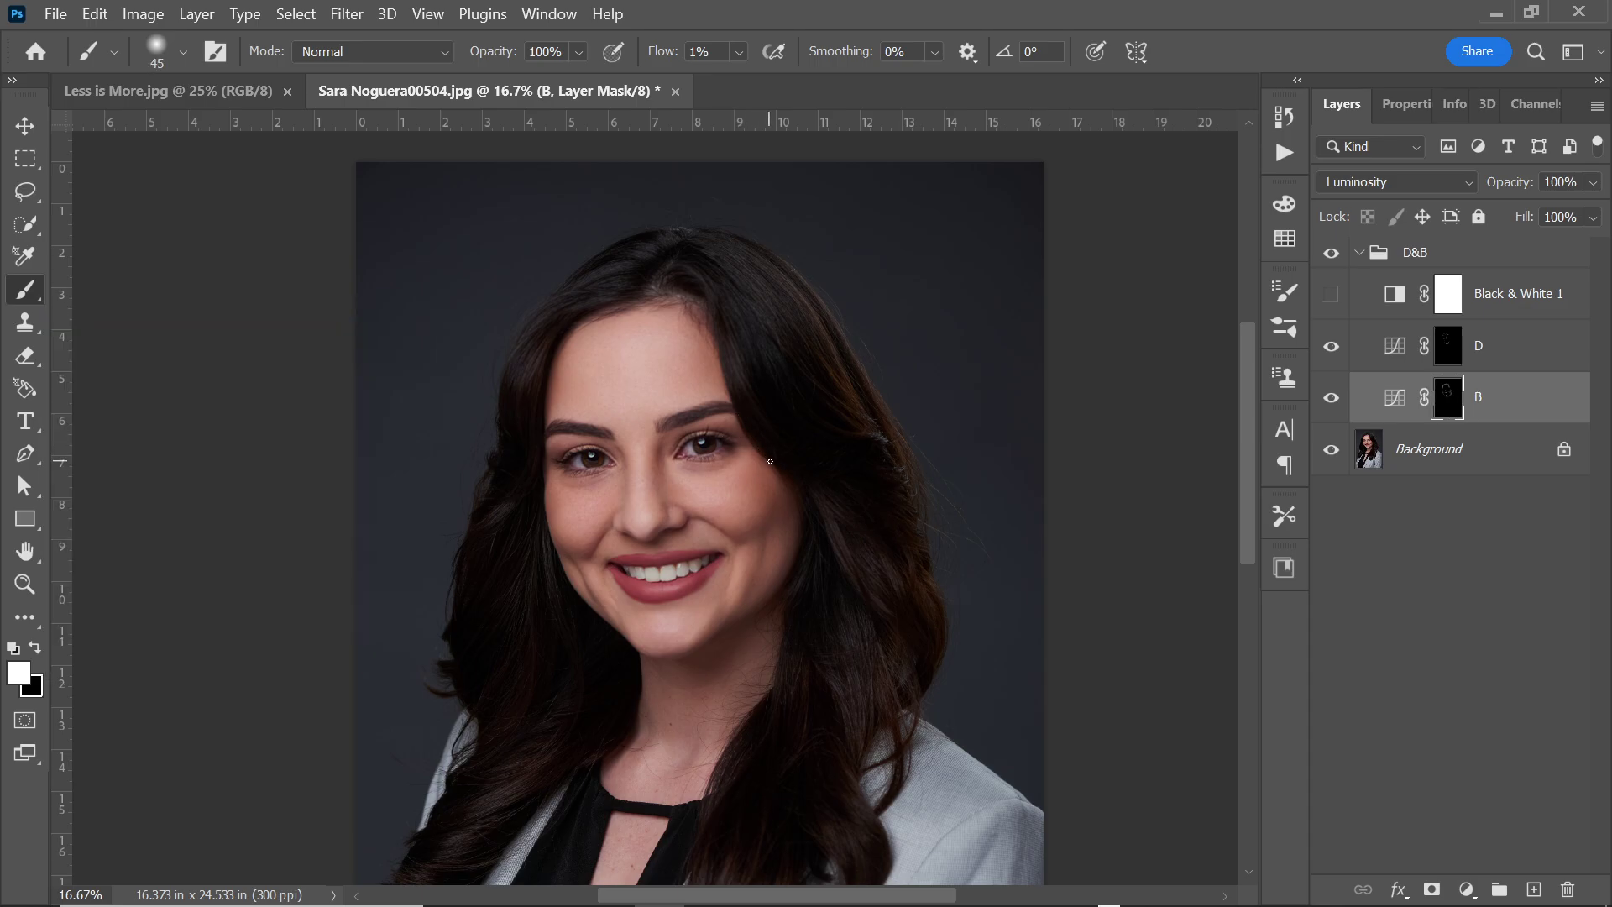
key("bracketright")
key("bracketright")
key("bracketright")
key("bracketright")
key("bracketright")
key("bracketright")
key("bracketright")
key("bracketright")
key("bracketright")
key("bracketright")
key("bracketright")
key("bracketright")
key("bracketright")
Step: Check the broad burning by repeatedly hiding and showing the B layer at 16.67% zoom
left_click(1331, 398)
left_click(1331, 398)
left_click(1332, 398)
left_click(1332, 398)
left_click(1332, 397)
left_click(1331, 398)
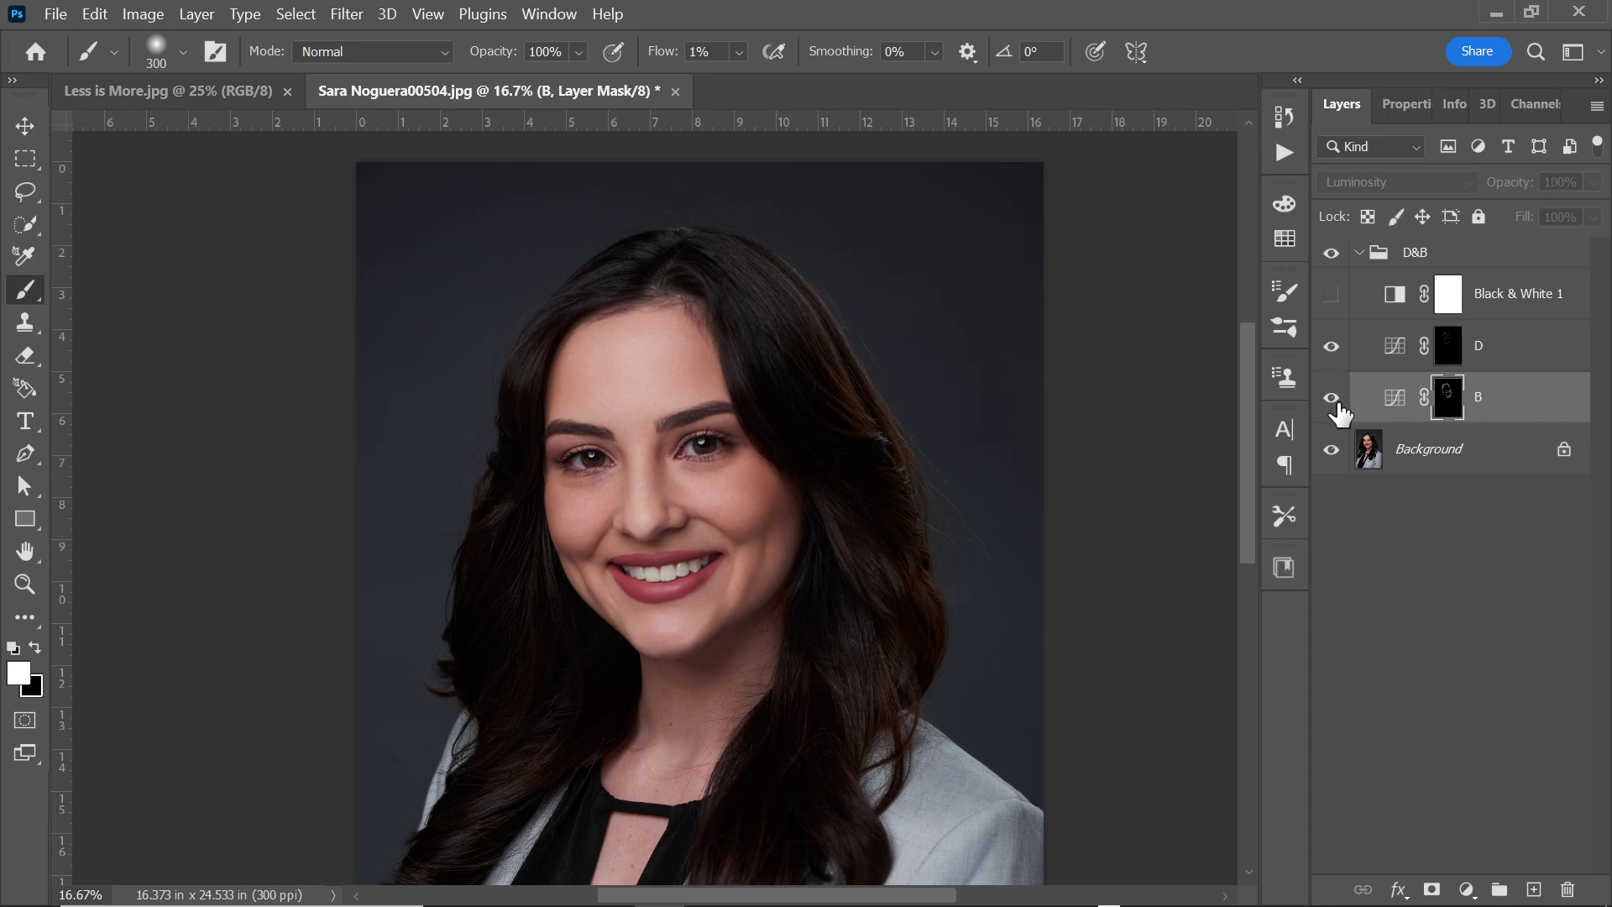
left_click(1332, 398)
left_click(1332, 398)
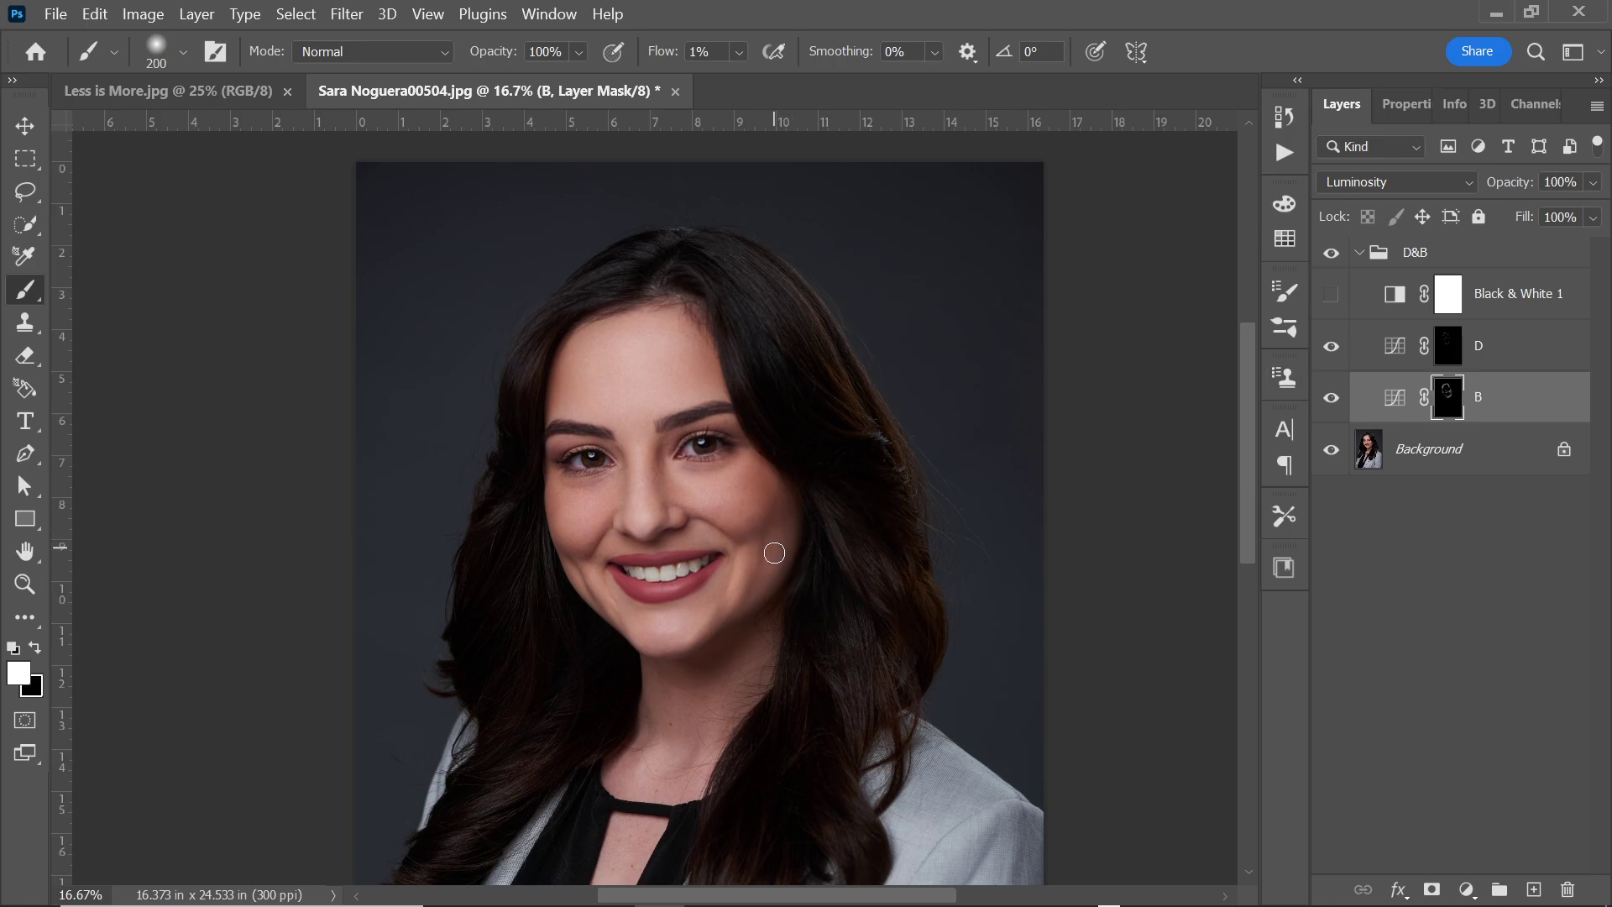
Step: Refine the burning on the B layer's mask by reducing the brush from 200 px to 80 px for smaller facial areas
key("bracketleft")
key("bracketleft")
key("bracketleft")
key("bracketleft")
key("bracketleft")
key("bracketleft")
key("bracketleft")
key("bracketright")
key("bracketright")
key("bracketleft")
key("bracketleft")
key("bracketleft")
Step: Compare the refined facial shading with the B layer hidden and shown
left_click(1332, 401)
left_click(1333, 403)
left_click(1333, 390)
left_click(1333, 390)
left_click(1332, 398)
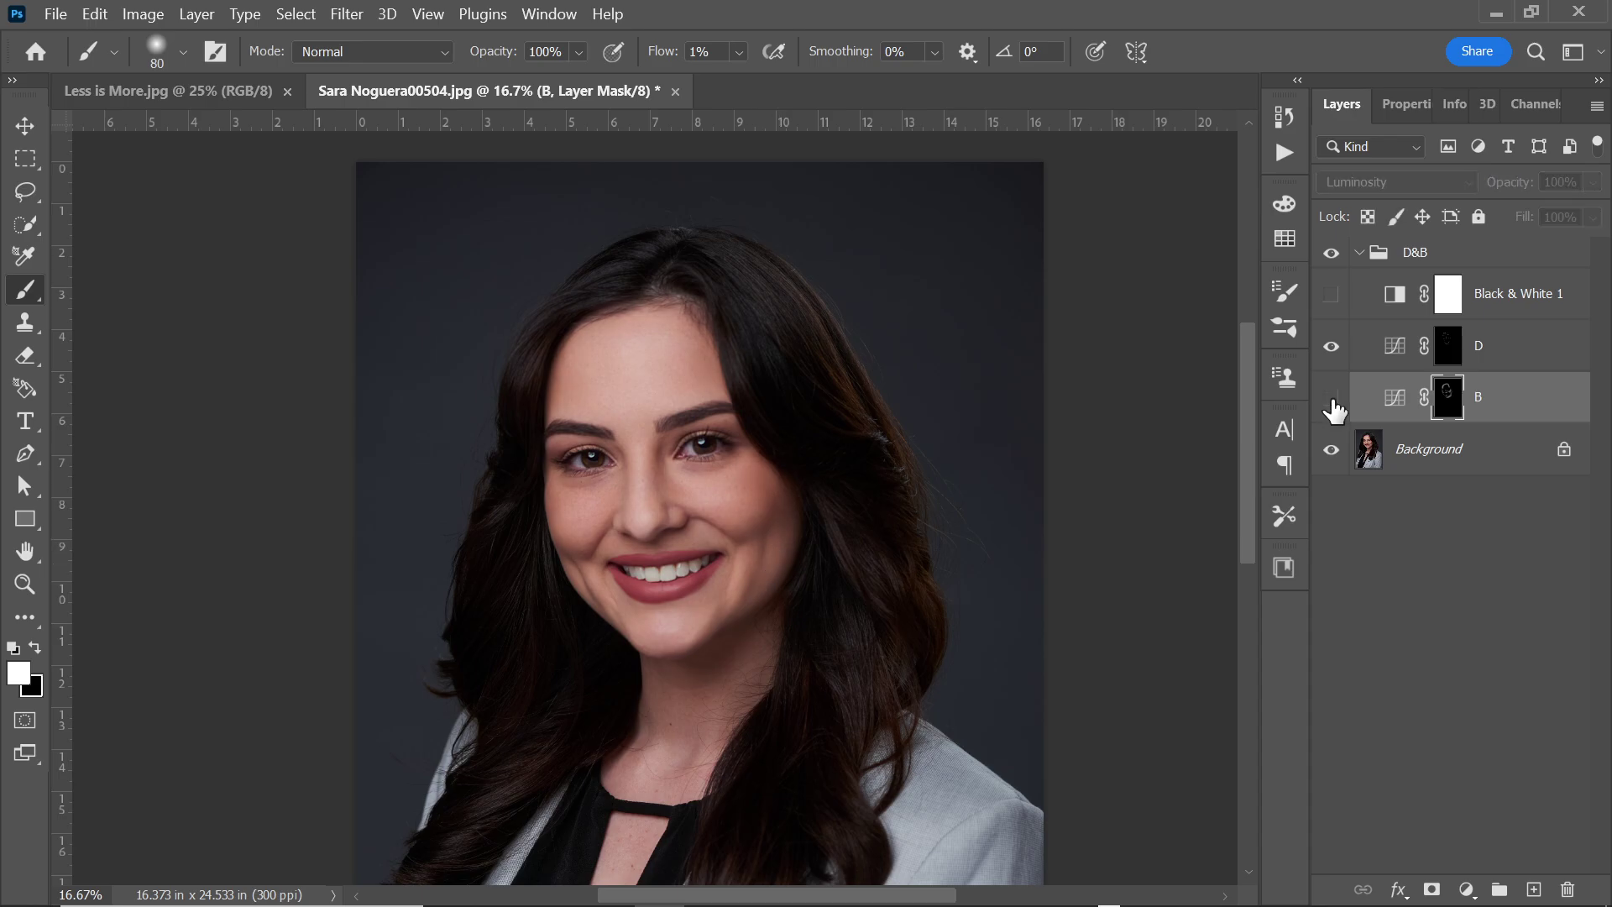
left_click(1331, 398)
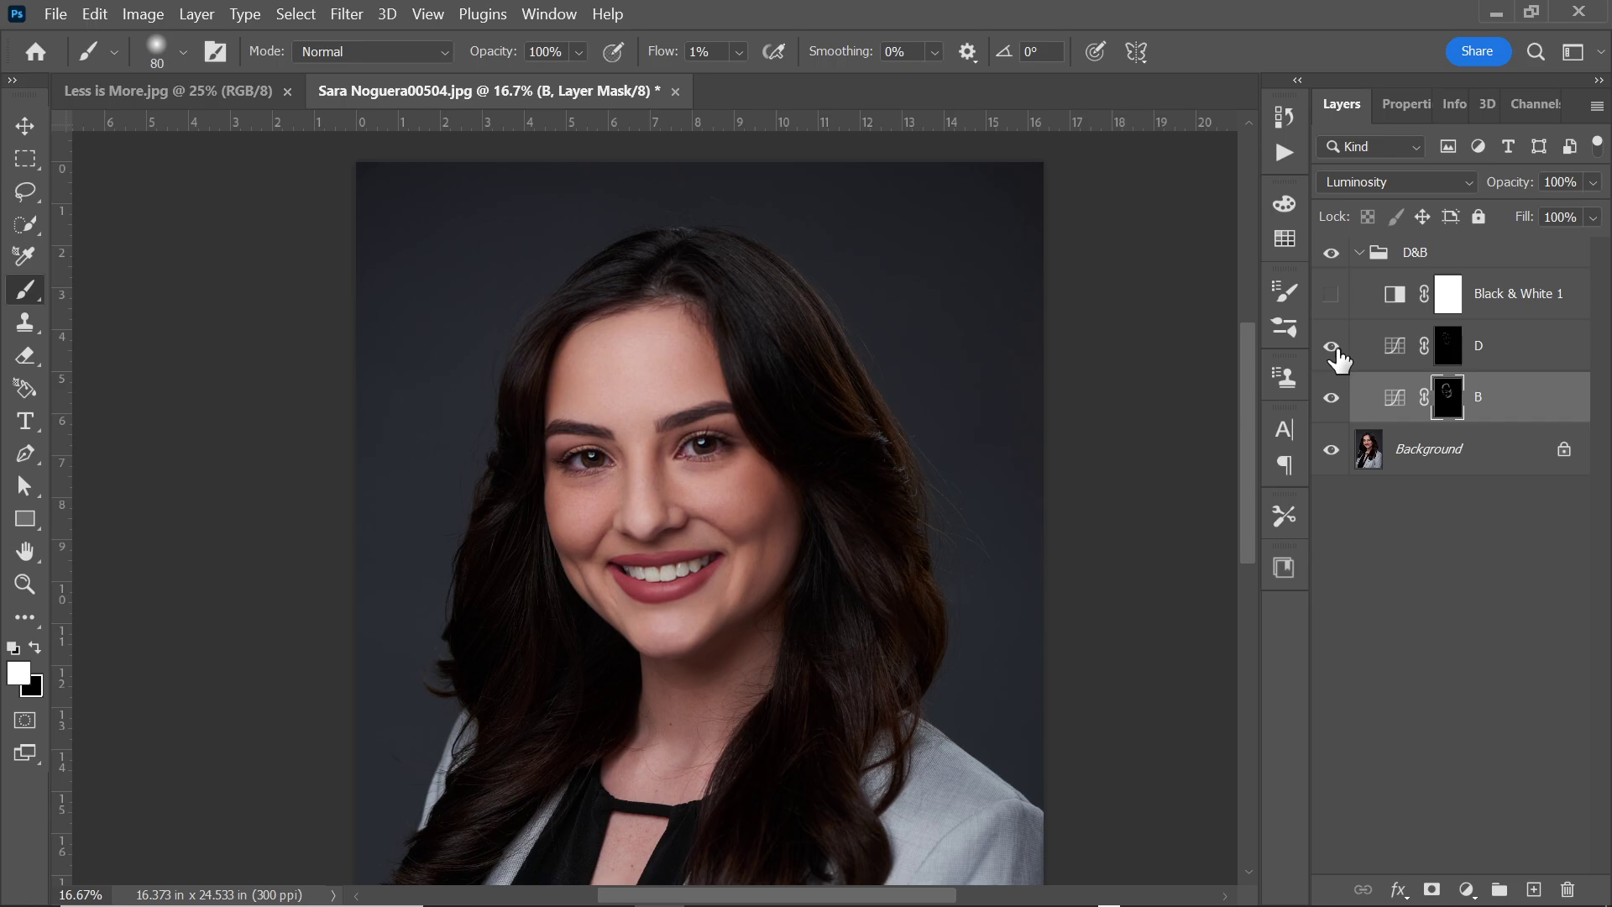
Step: Select the D layer's mask and dodge both eyes at 50% zoom with a 35 px brush at 13% flow
key("ctrl+plus")
key("ctrl+minus")
key("ctrl+plus")
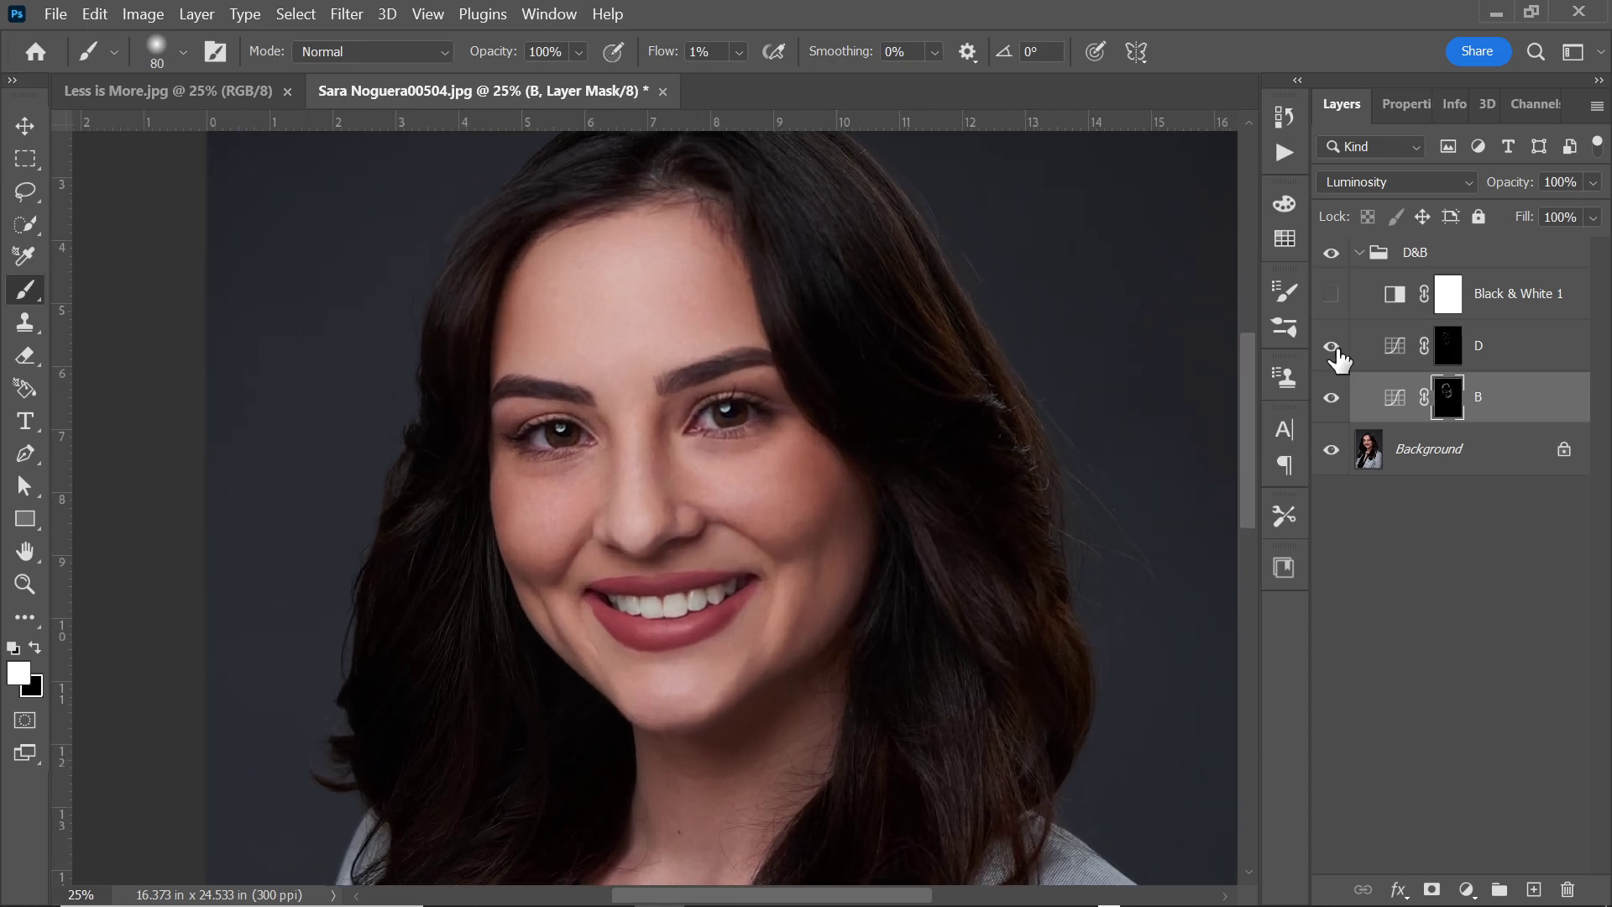
key("ctrl+plus")
left_click_drag(1247, 446, 1245, 422)
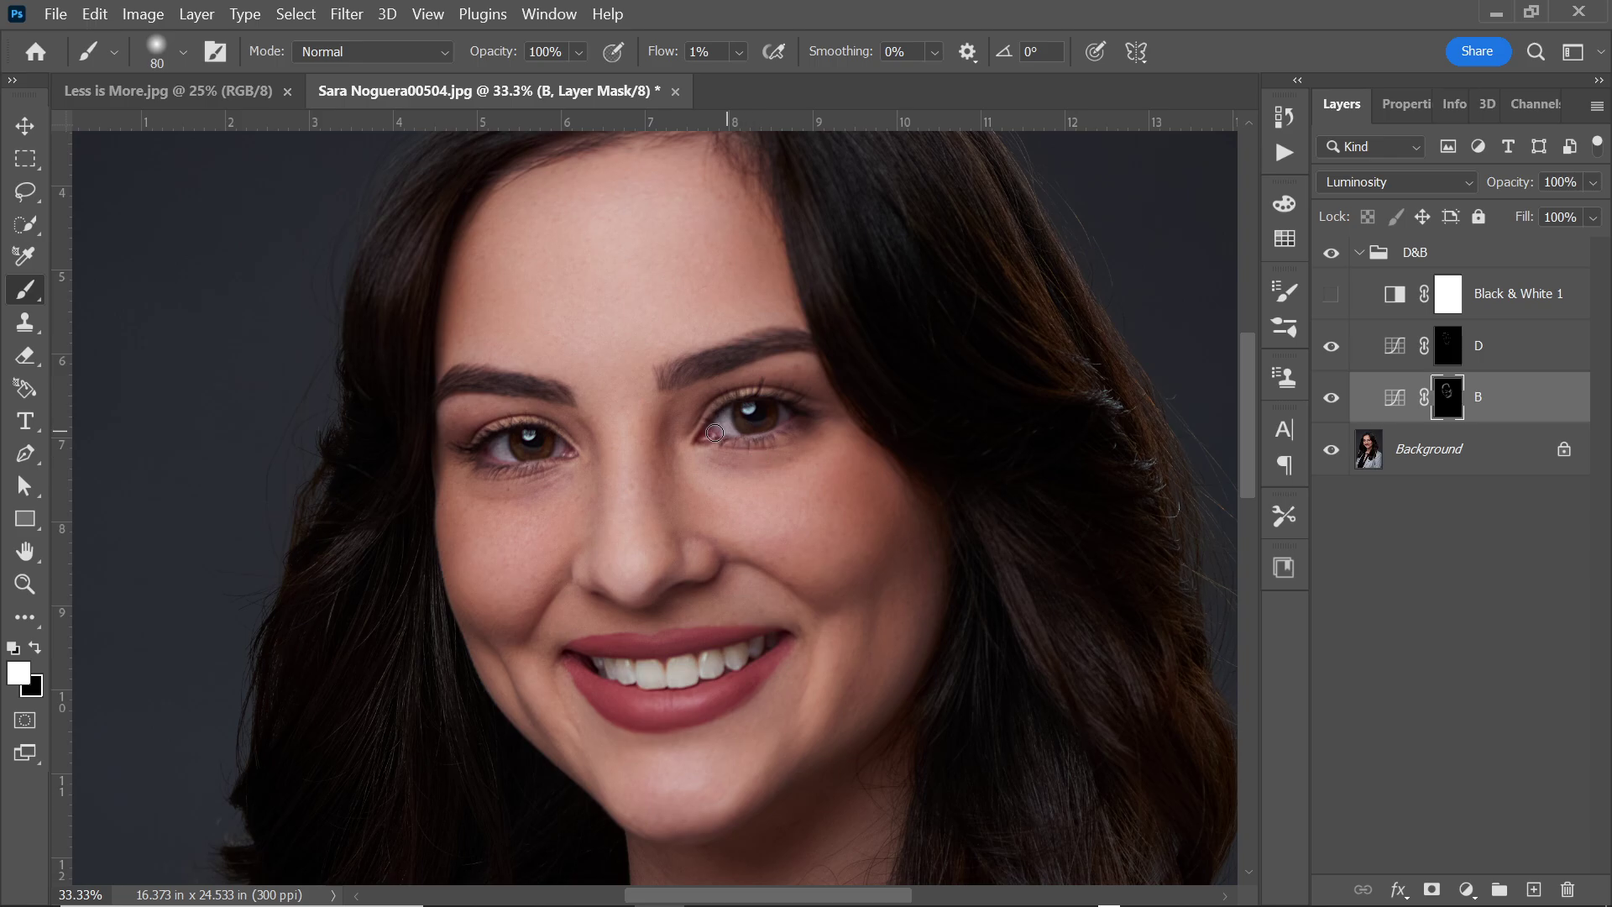
key("ctrl+plus")
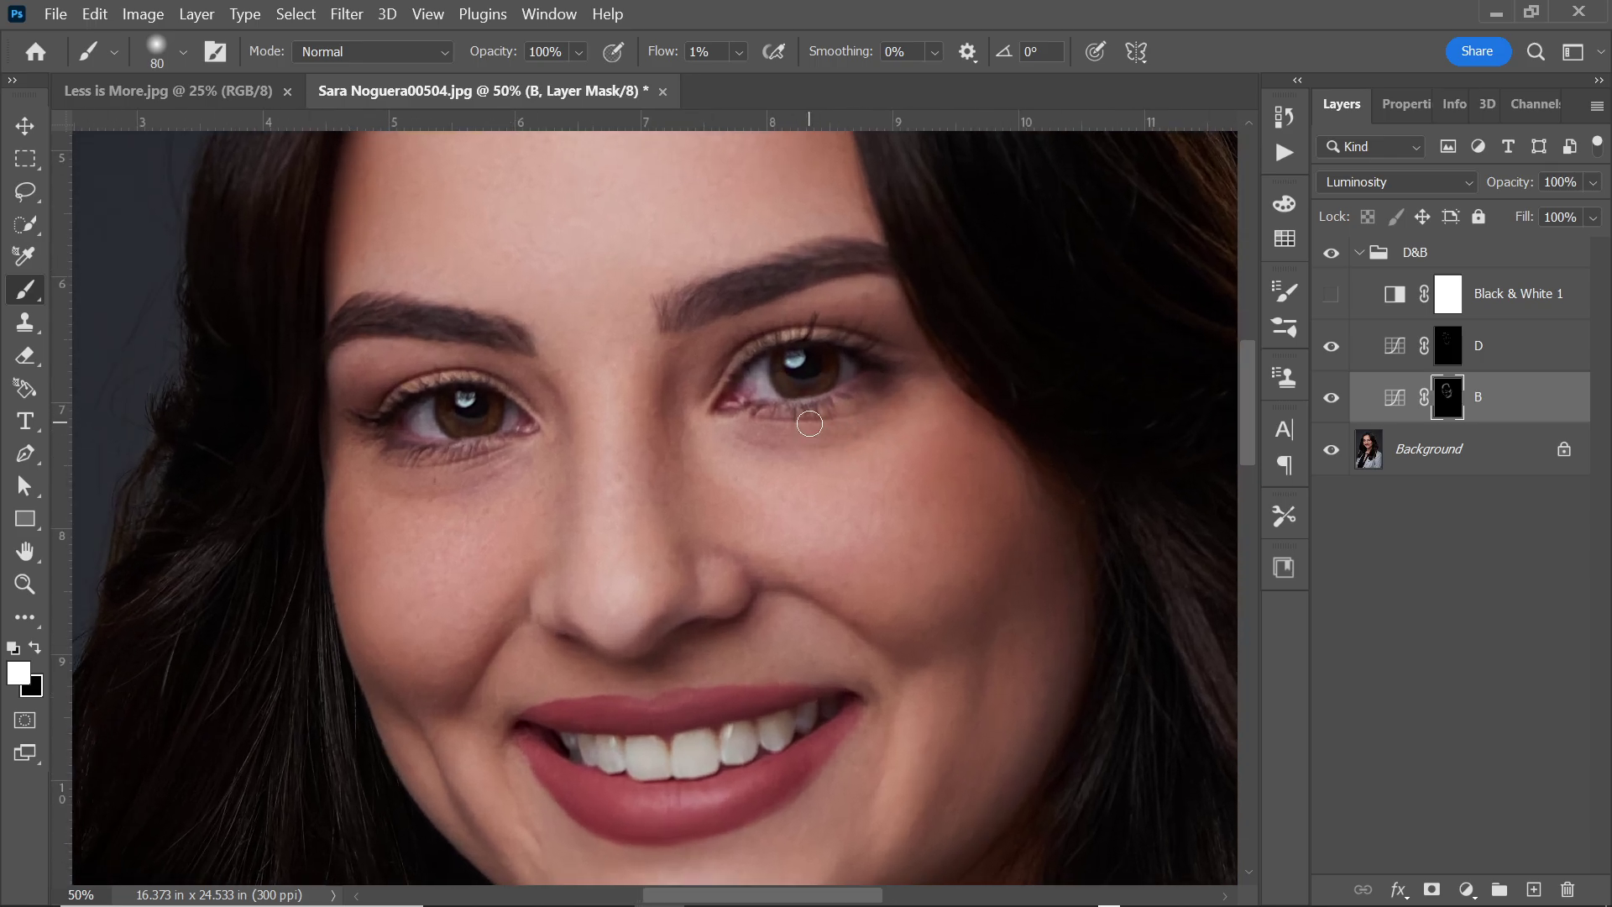
scroll(1247, 411, "up", 1)
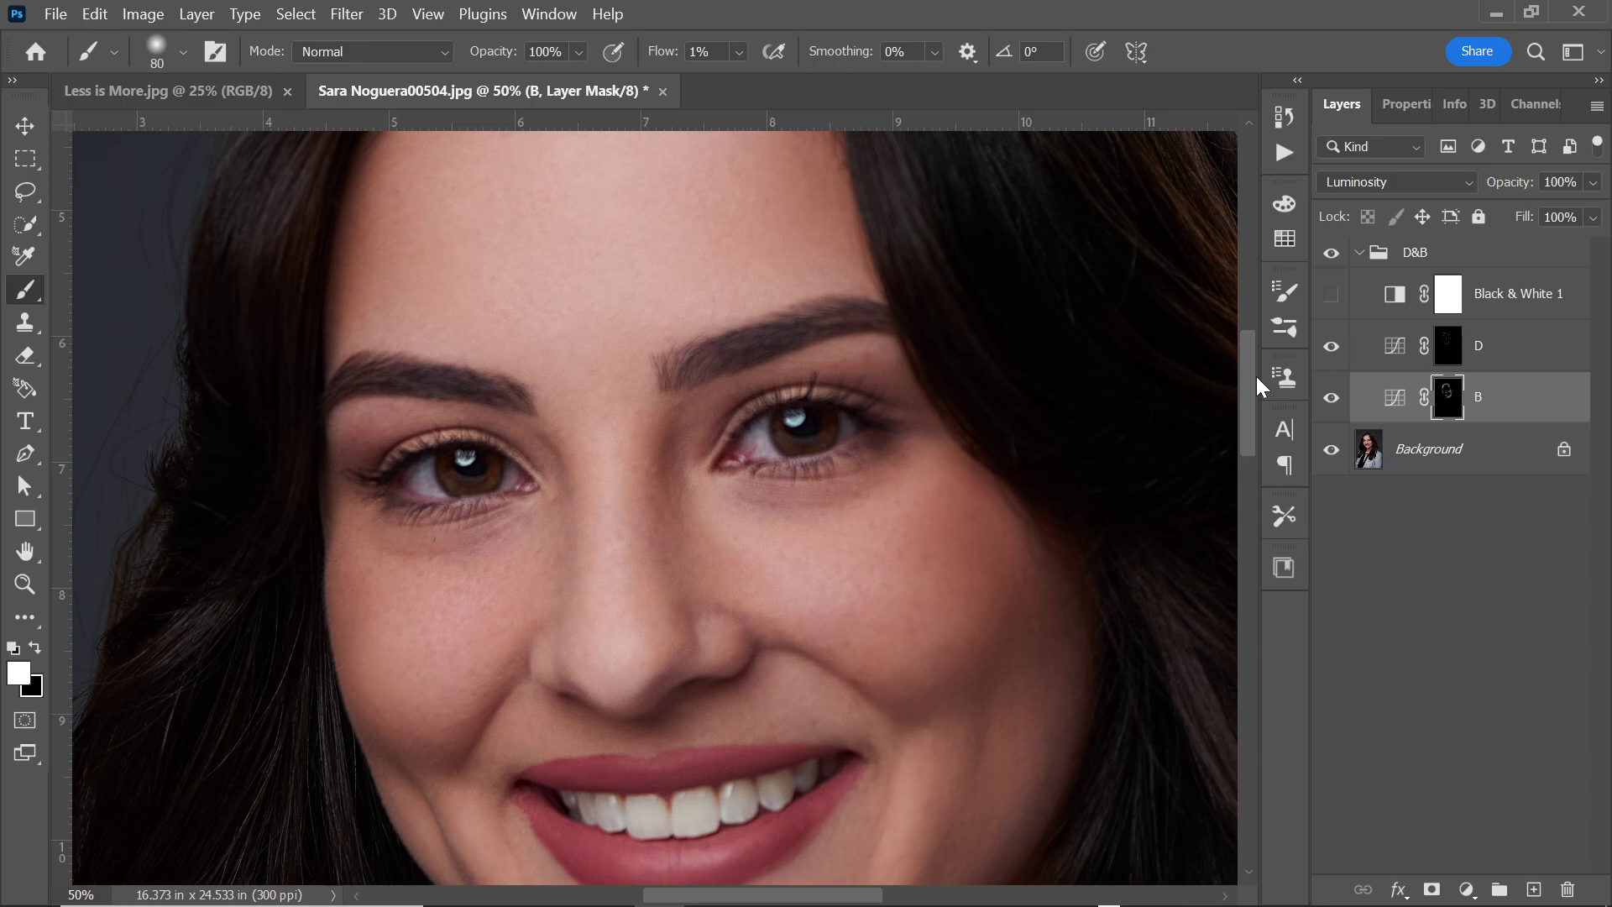
left_click(1448, 351)
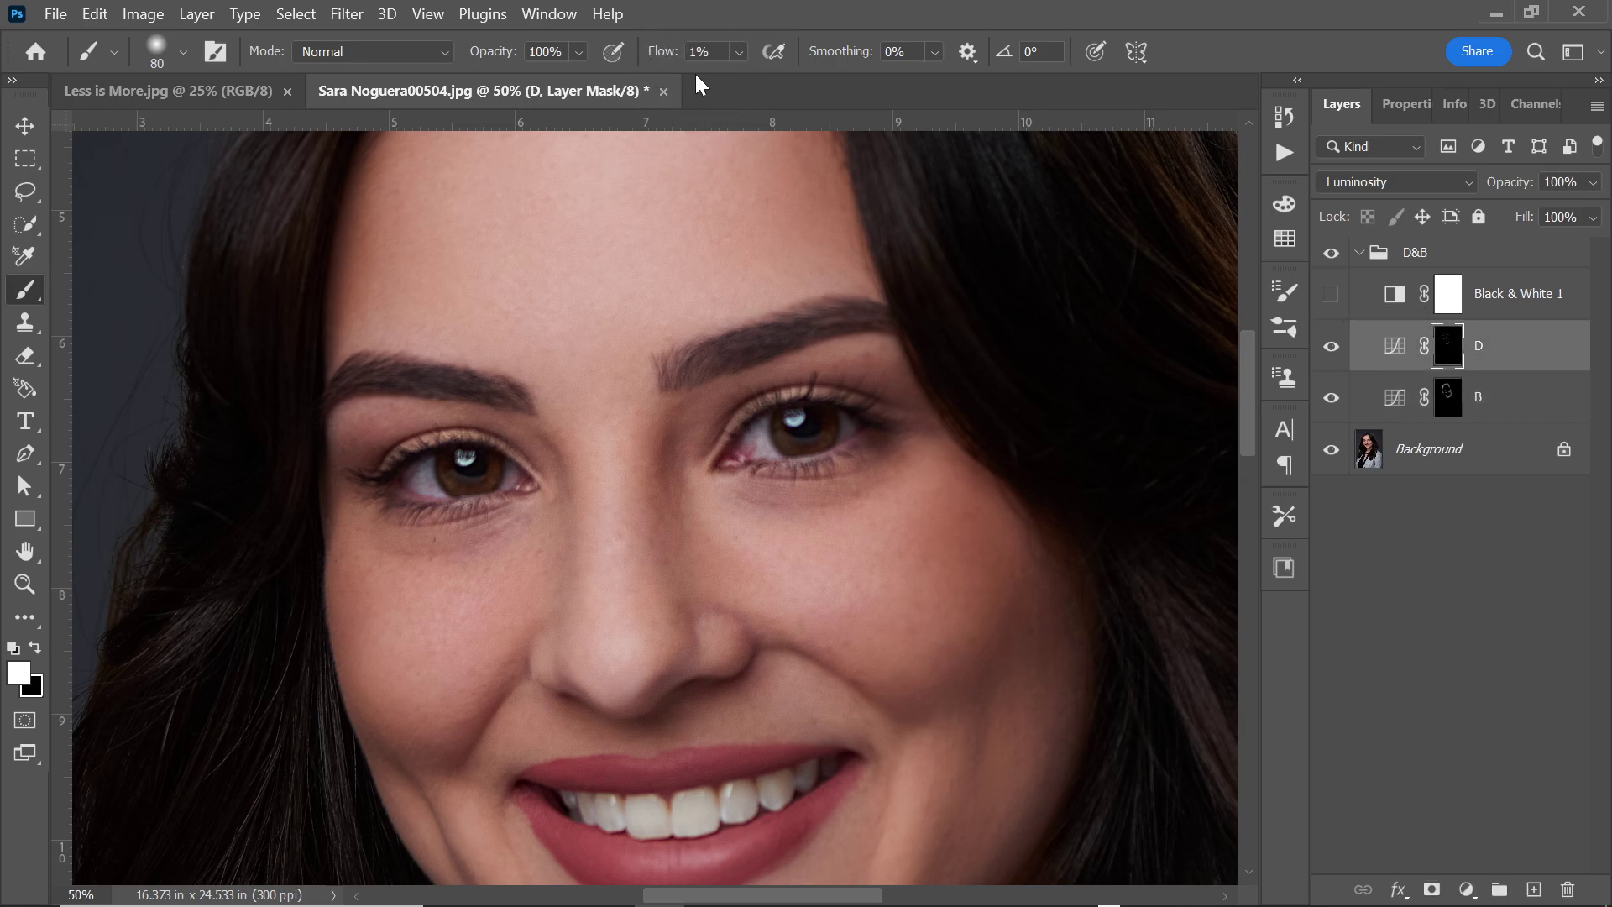
left_click_drag(662, 61, 662, 67)
key("bracketleft")
key("bracketleft")
key("bracketleft")
key("bracketleft")
left_click_drag(751, 452, 772, 457)
mouse_move(419, 472)
left_mouse_down()
mouse_move(409, 487)
mouse_move(440, 494)
left_mouse_up()
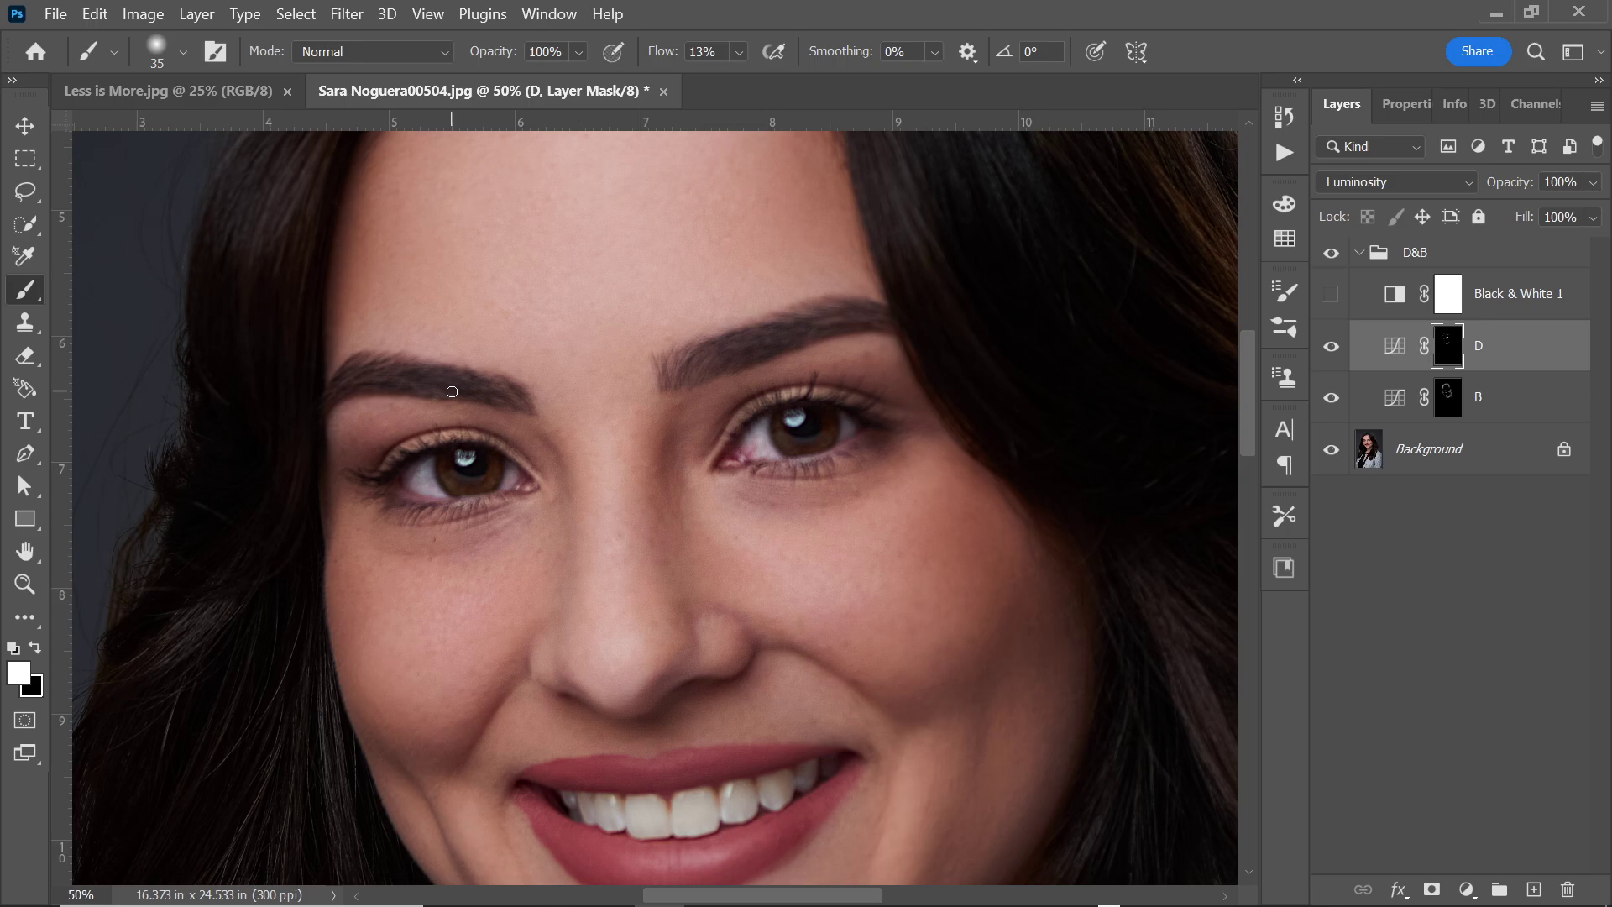
Step: Check the eye brightening by repeatedly hiding and showing the D layer
left_click(1333, 347)
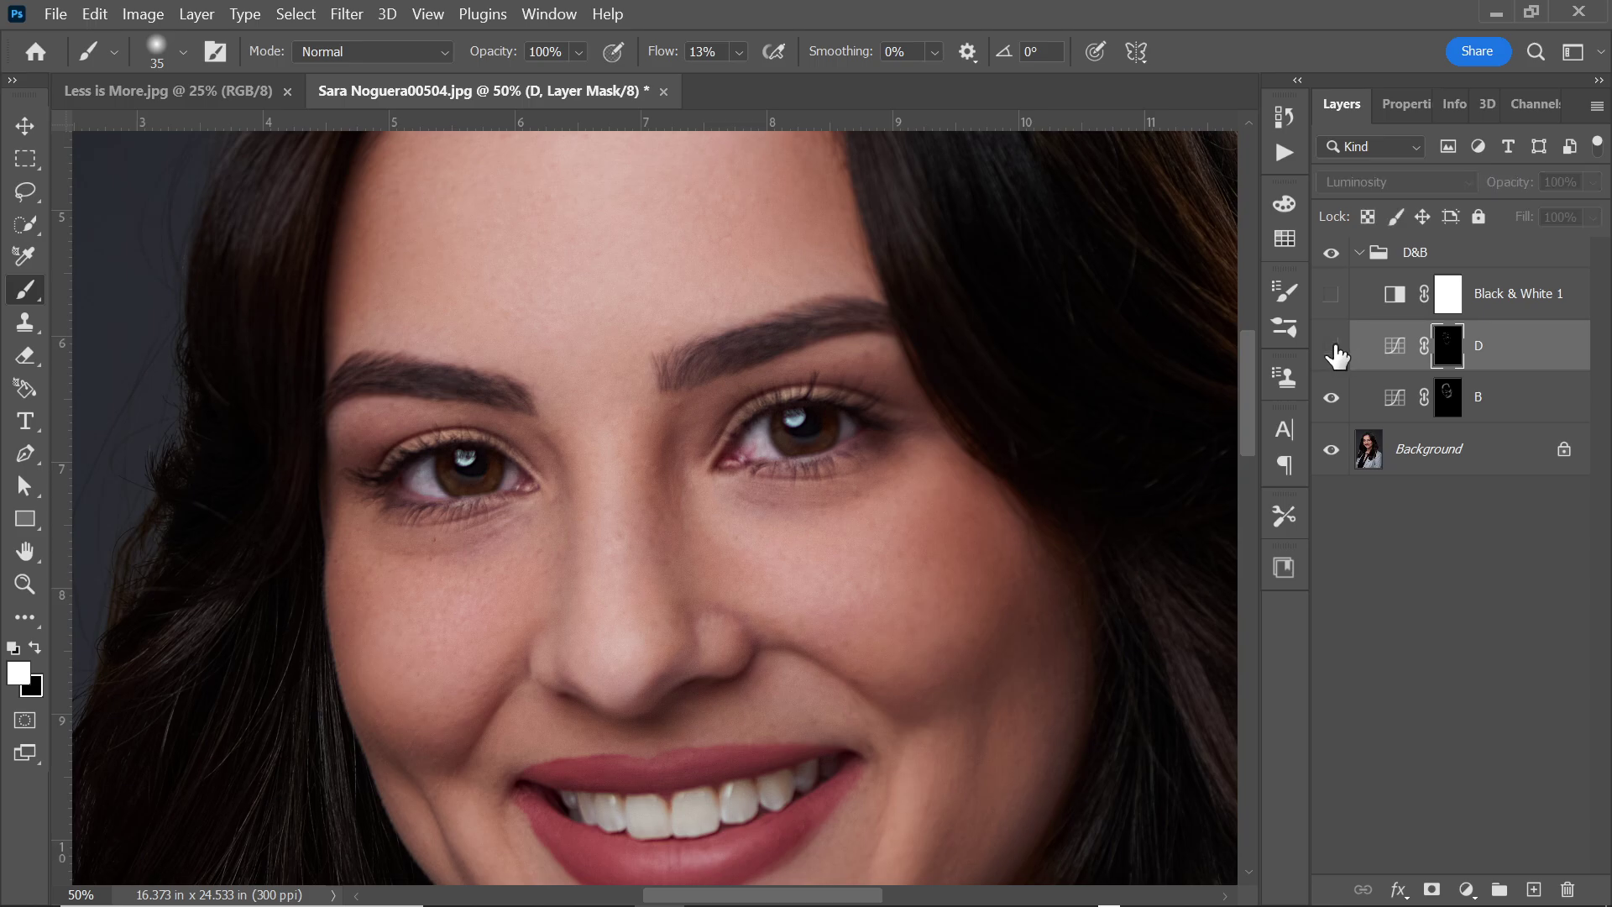
left_click(1334, 347)
left_click(1333, 347)
left_click(1333, 347)
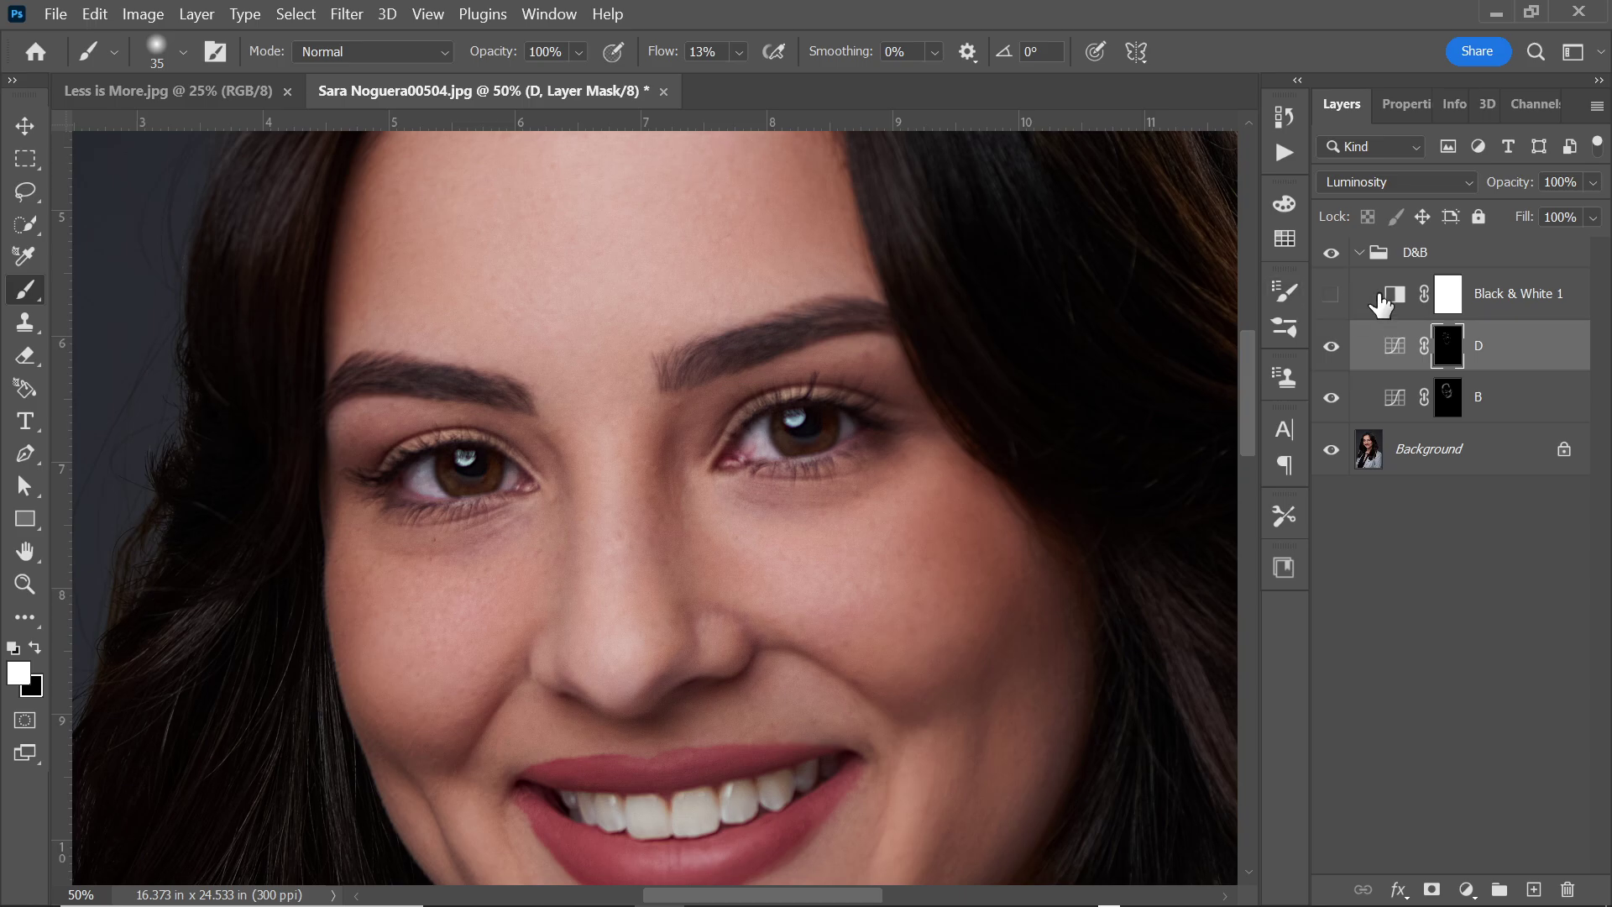
left_click(1333, 351)
left_click(1335, 353)
Step: Dodge finer eye details on the D layer's mask with a 30 px brush, comparing with the layer hidden
key("bracketleft")
left_click(1331, 349)
left_click(1331, 349)
left_click(1333, 351)
left_click(1333, 351)
Step: Compare the full portrait with the D layer hidden and shown at 12.5% and 8.33% zoom
key("ctrl+minus")
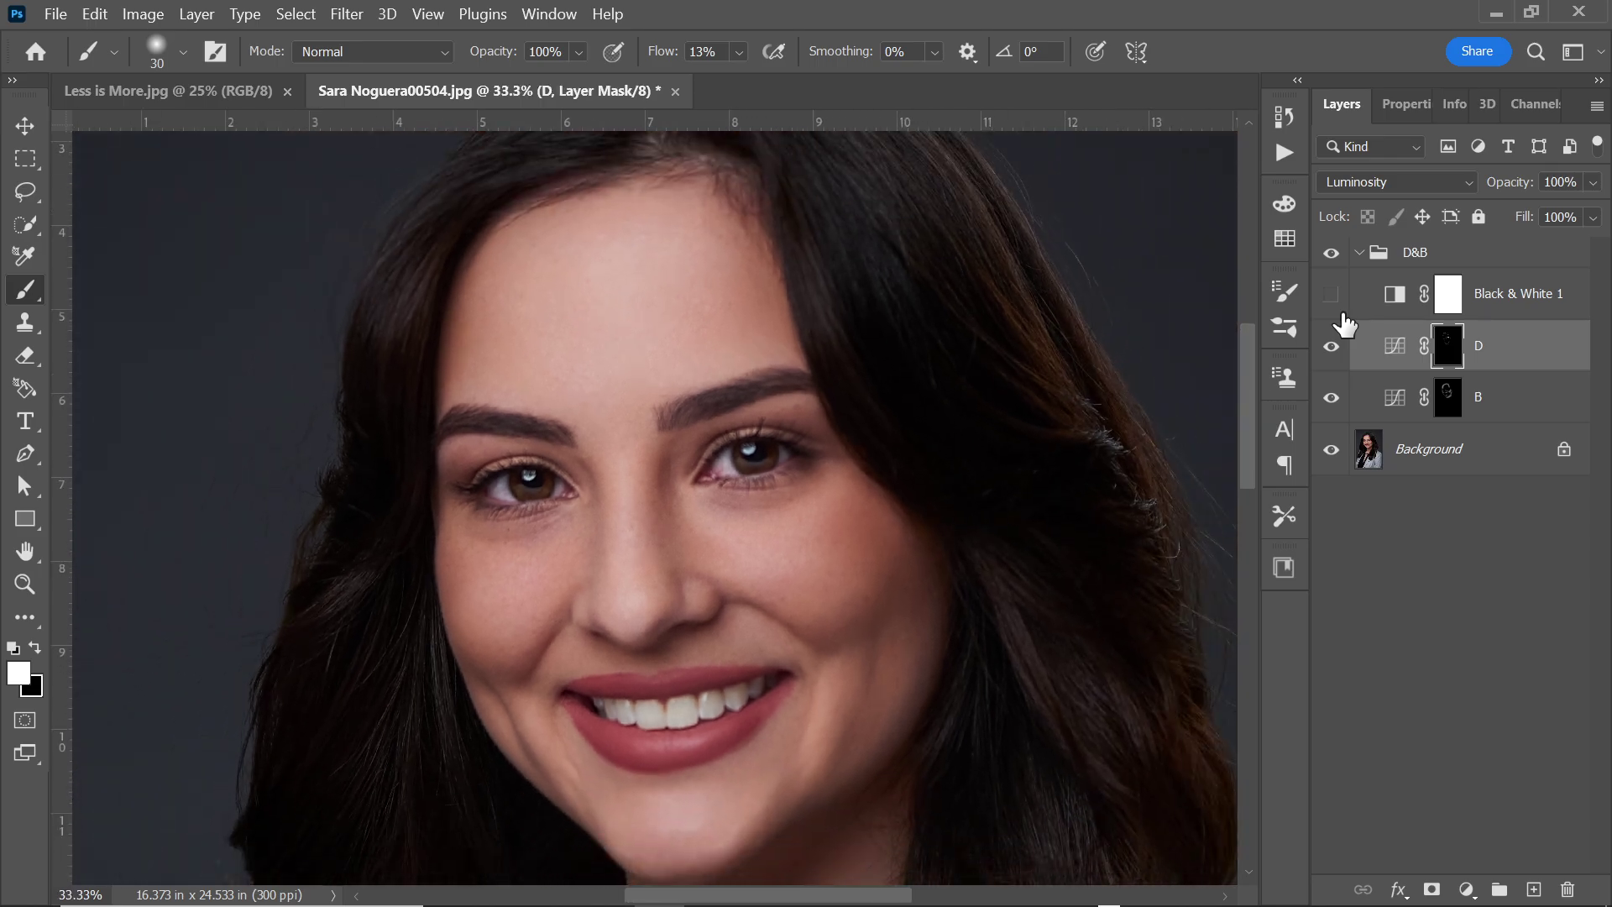
key("ctrl+minus")
key("ctrl+minus")
key("ctrl+minus")
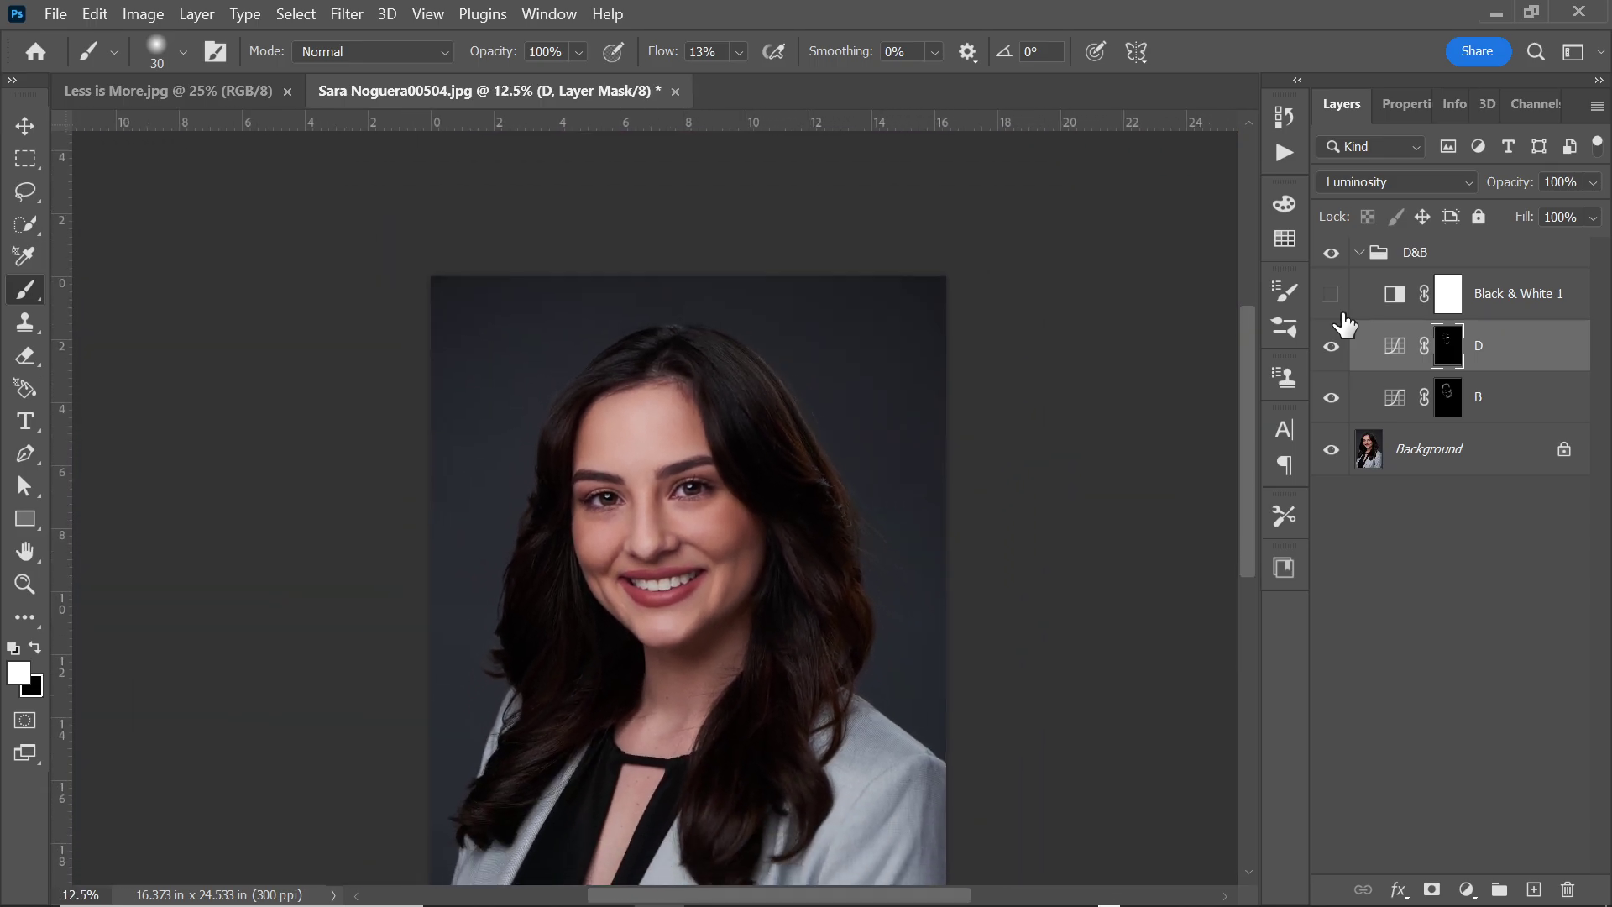
left_click(1335, 350)
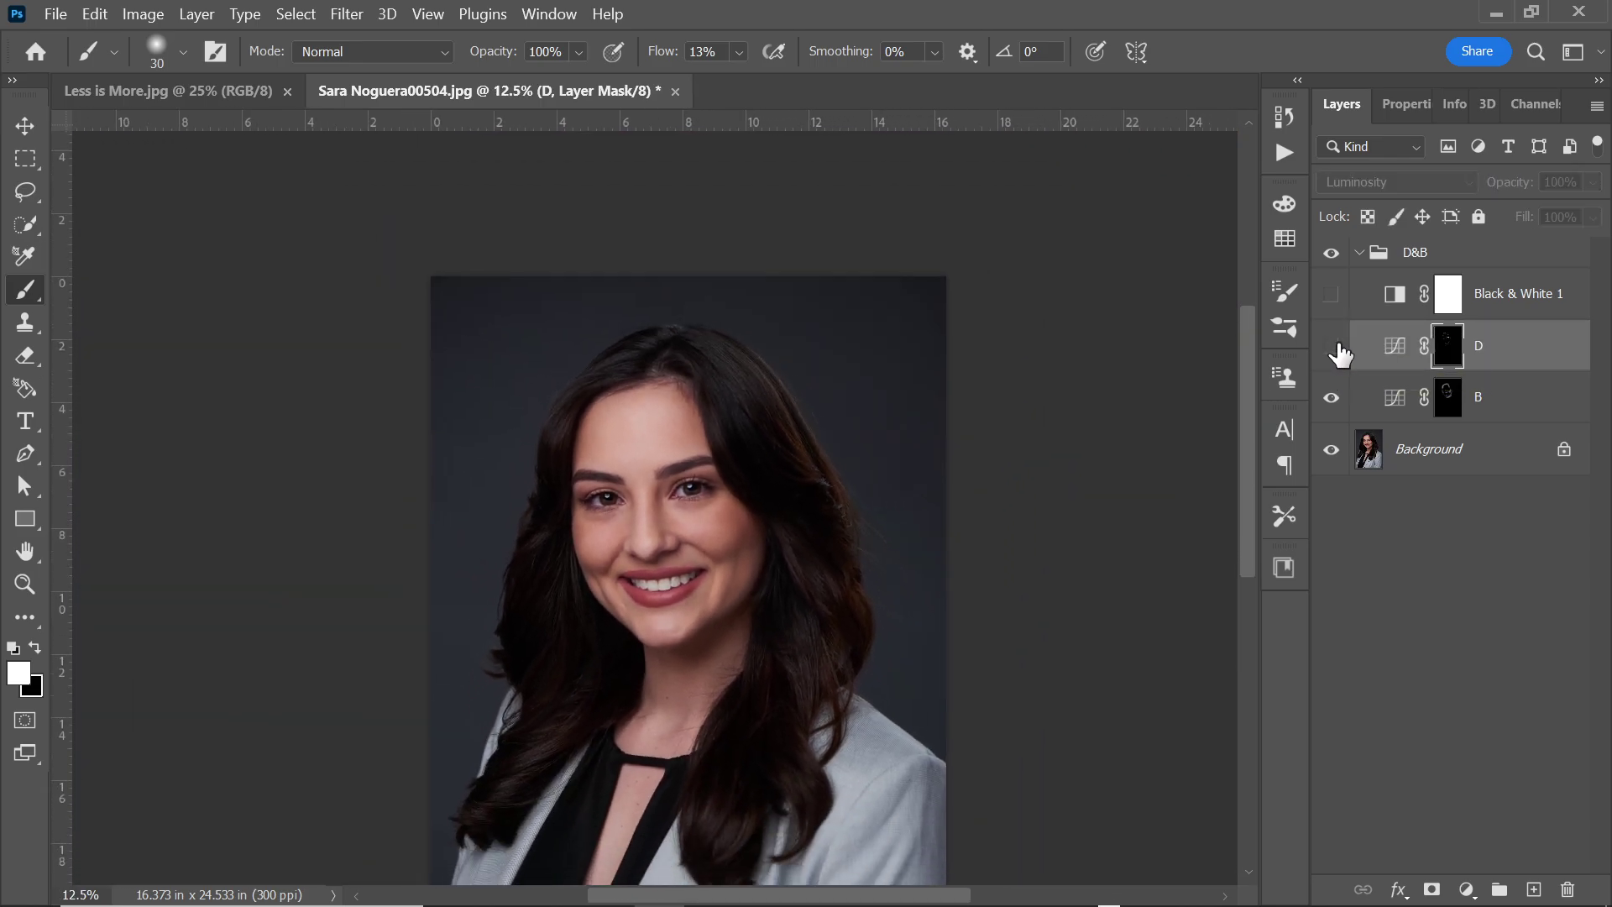
left_click(1335, 349)
key("ctrl+minus")
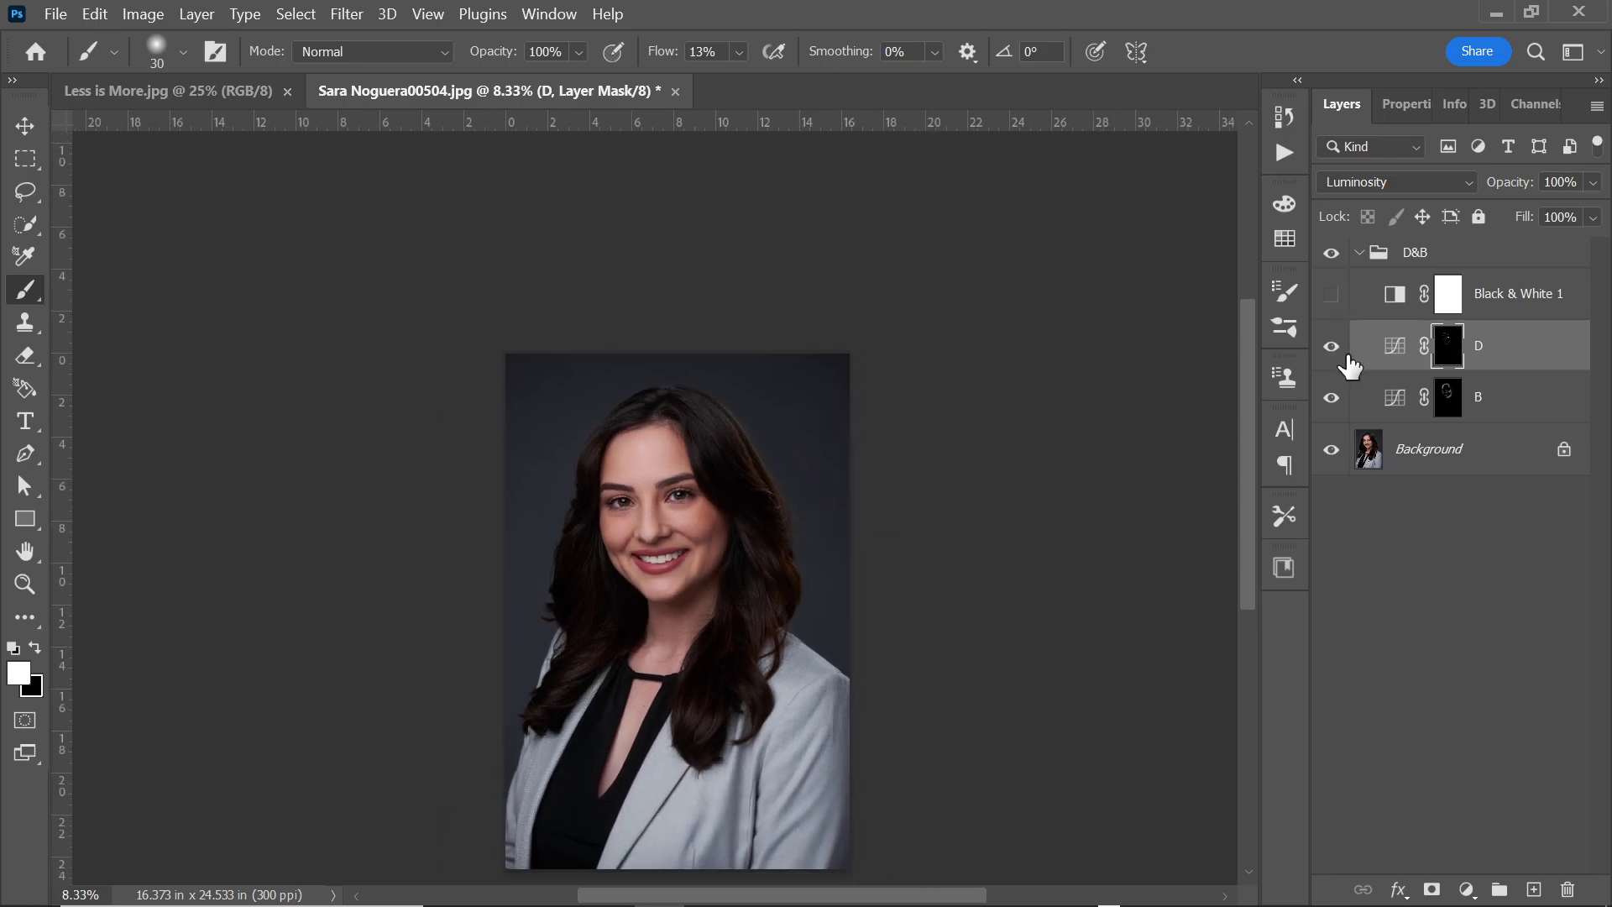
left_click(1338, 356)
left_click(1337, 354)
Step: Create a new layer above the D layer and set its blend mode to Color
key("ctrl+plus")
key("ctrl+plus")
key("ctrl+plus")
key("ctrl+plus")
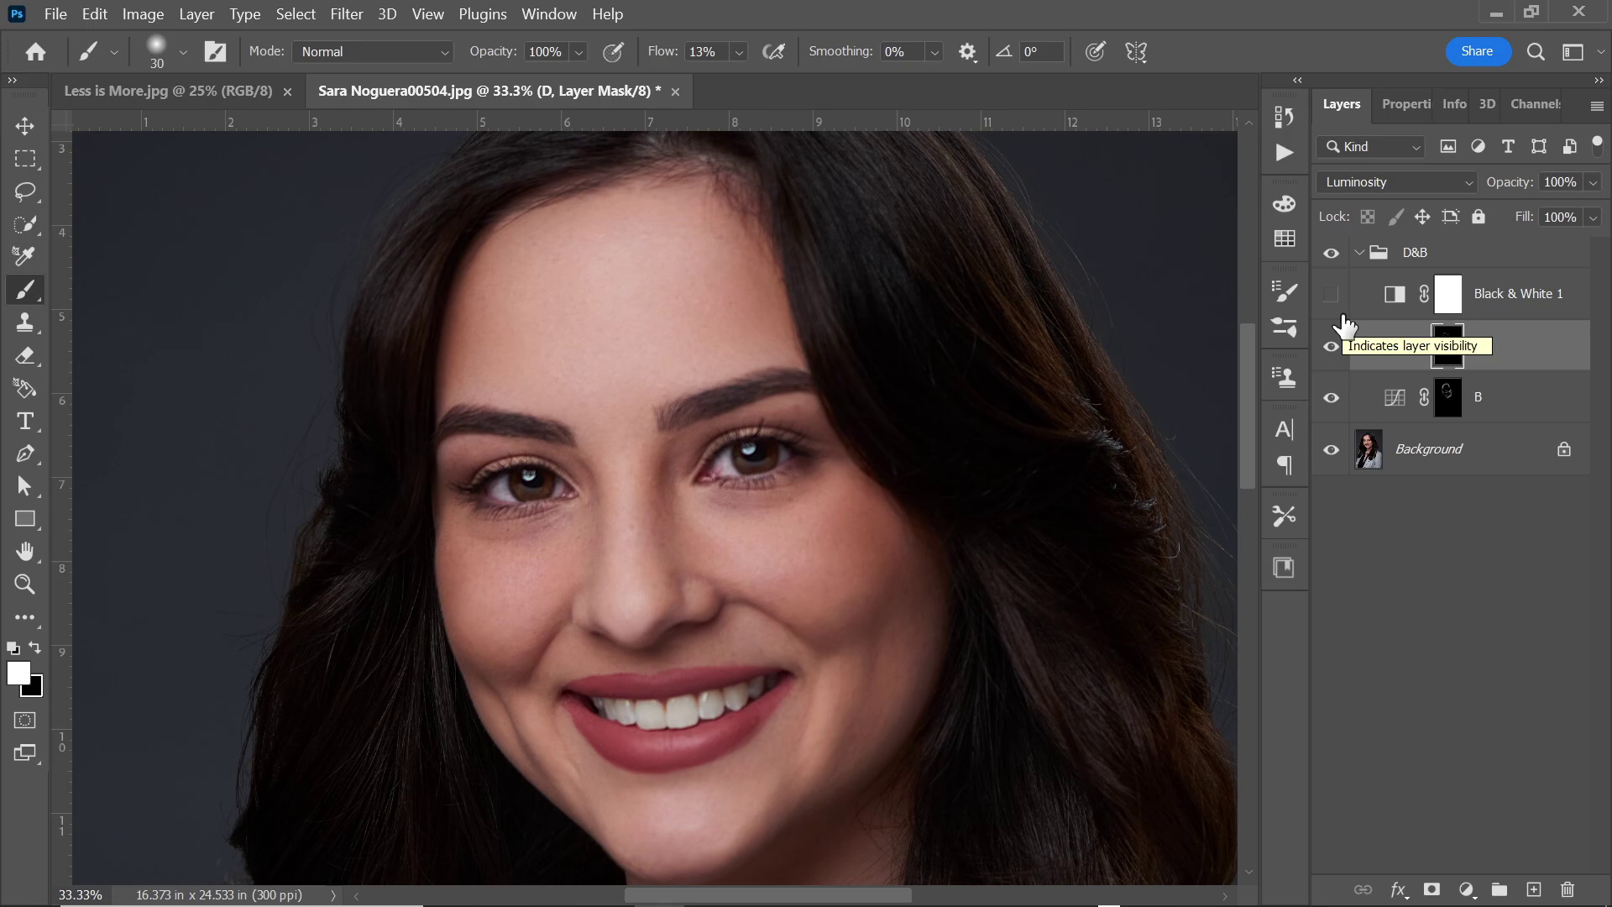
key("ctrl+plus")
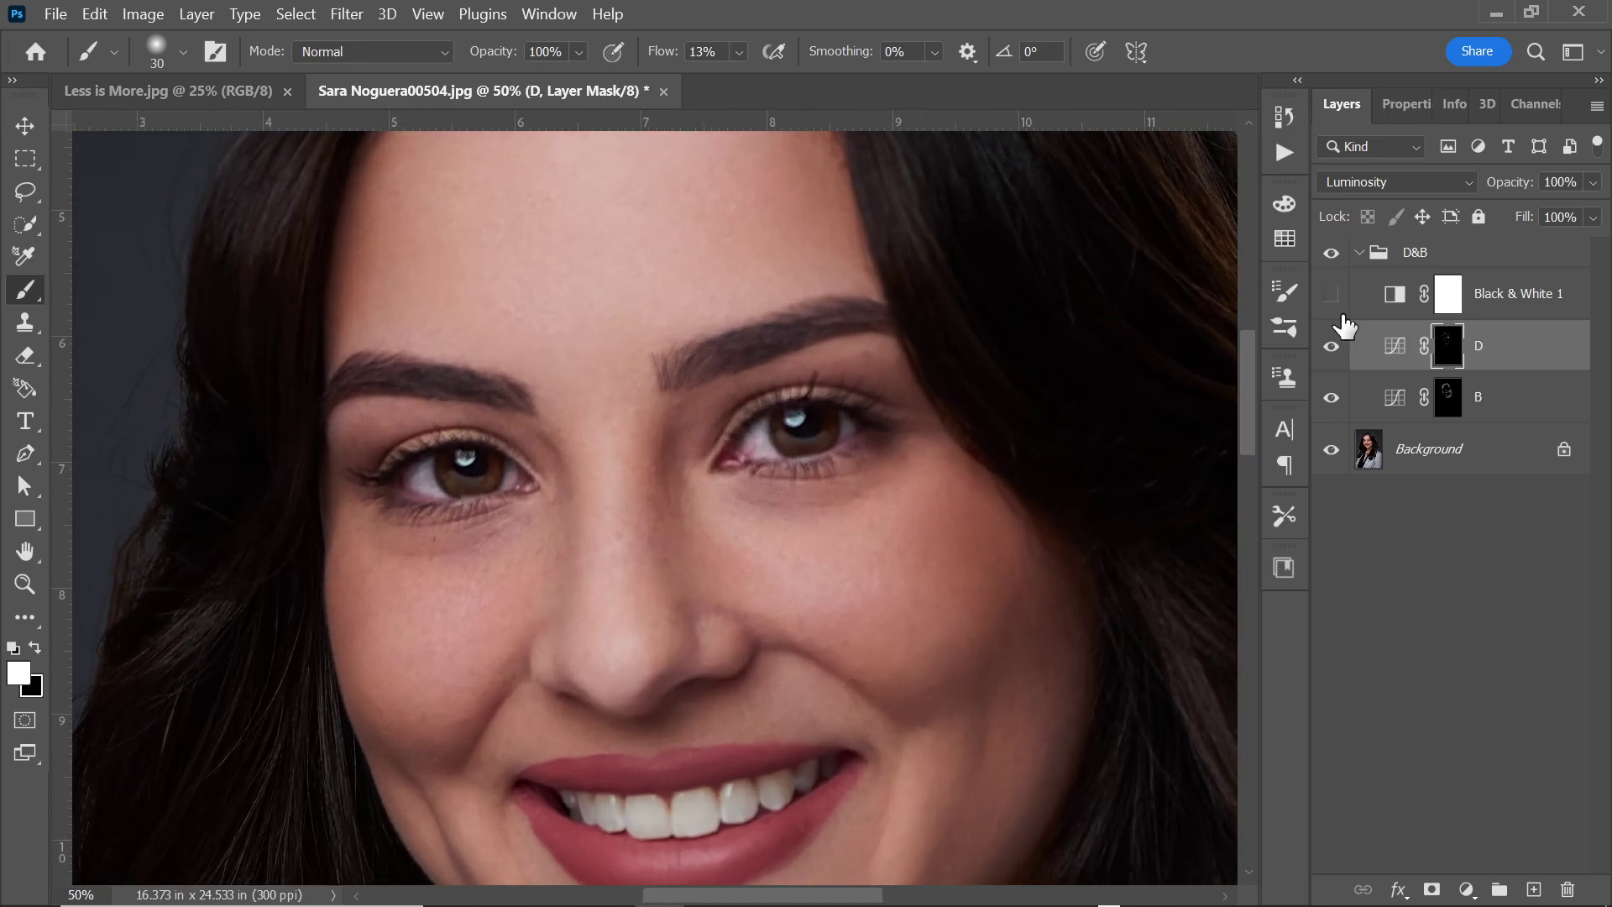
left_click(1535, 889)
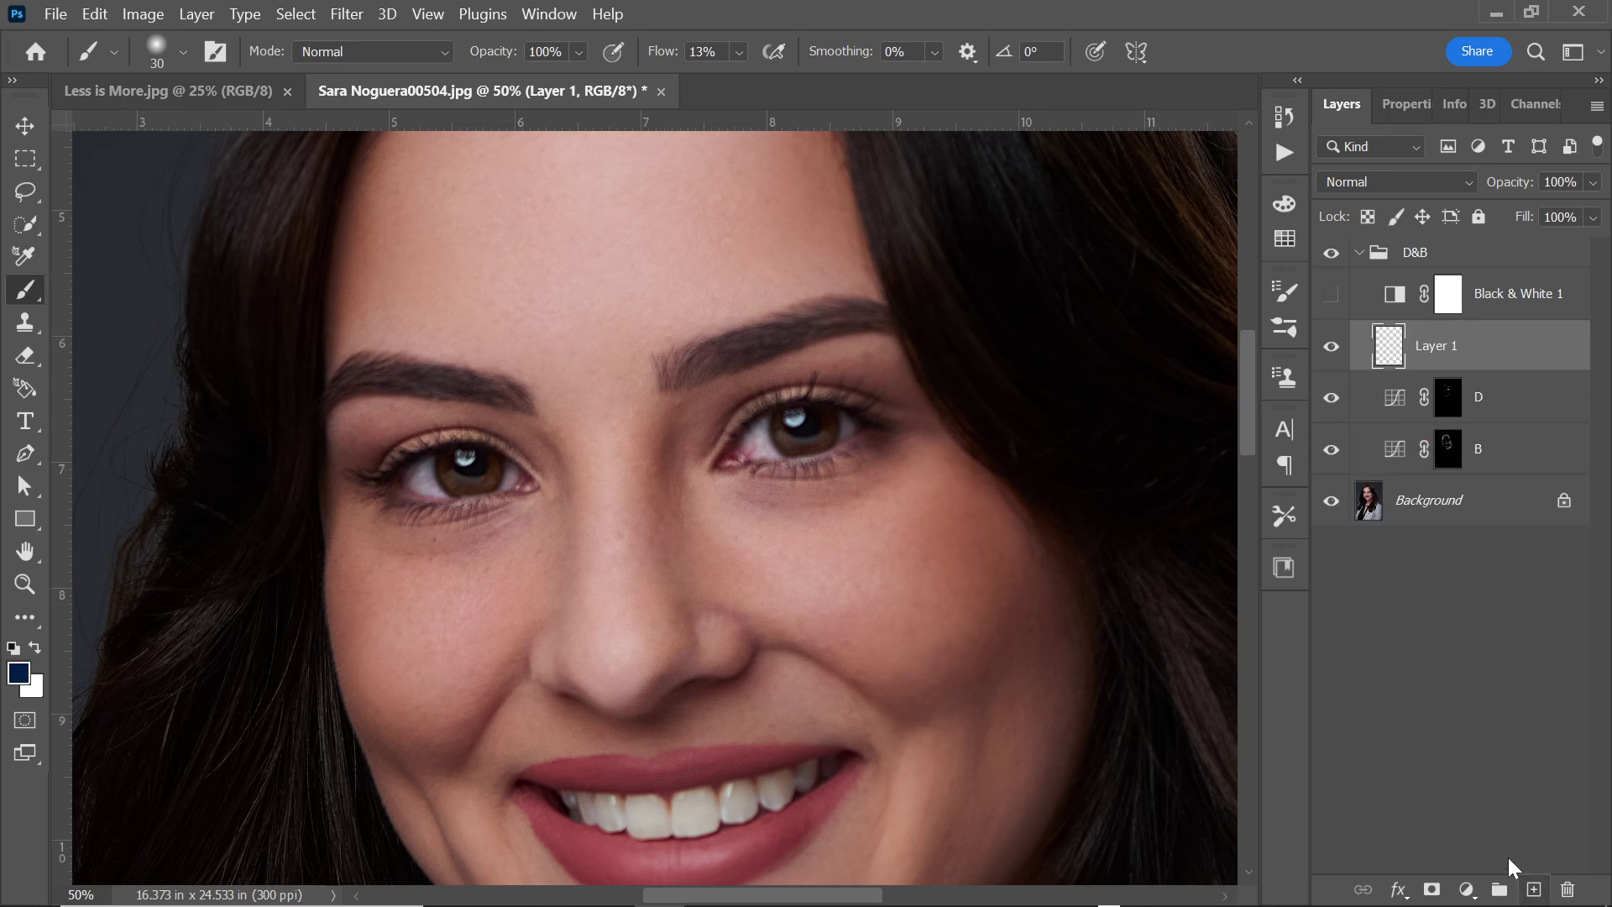
left_click(1435, 183)
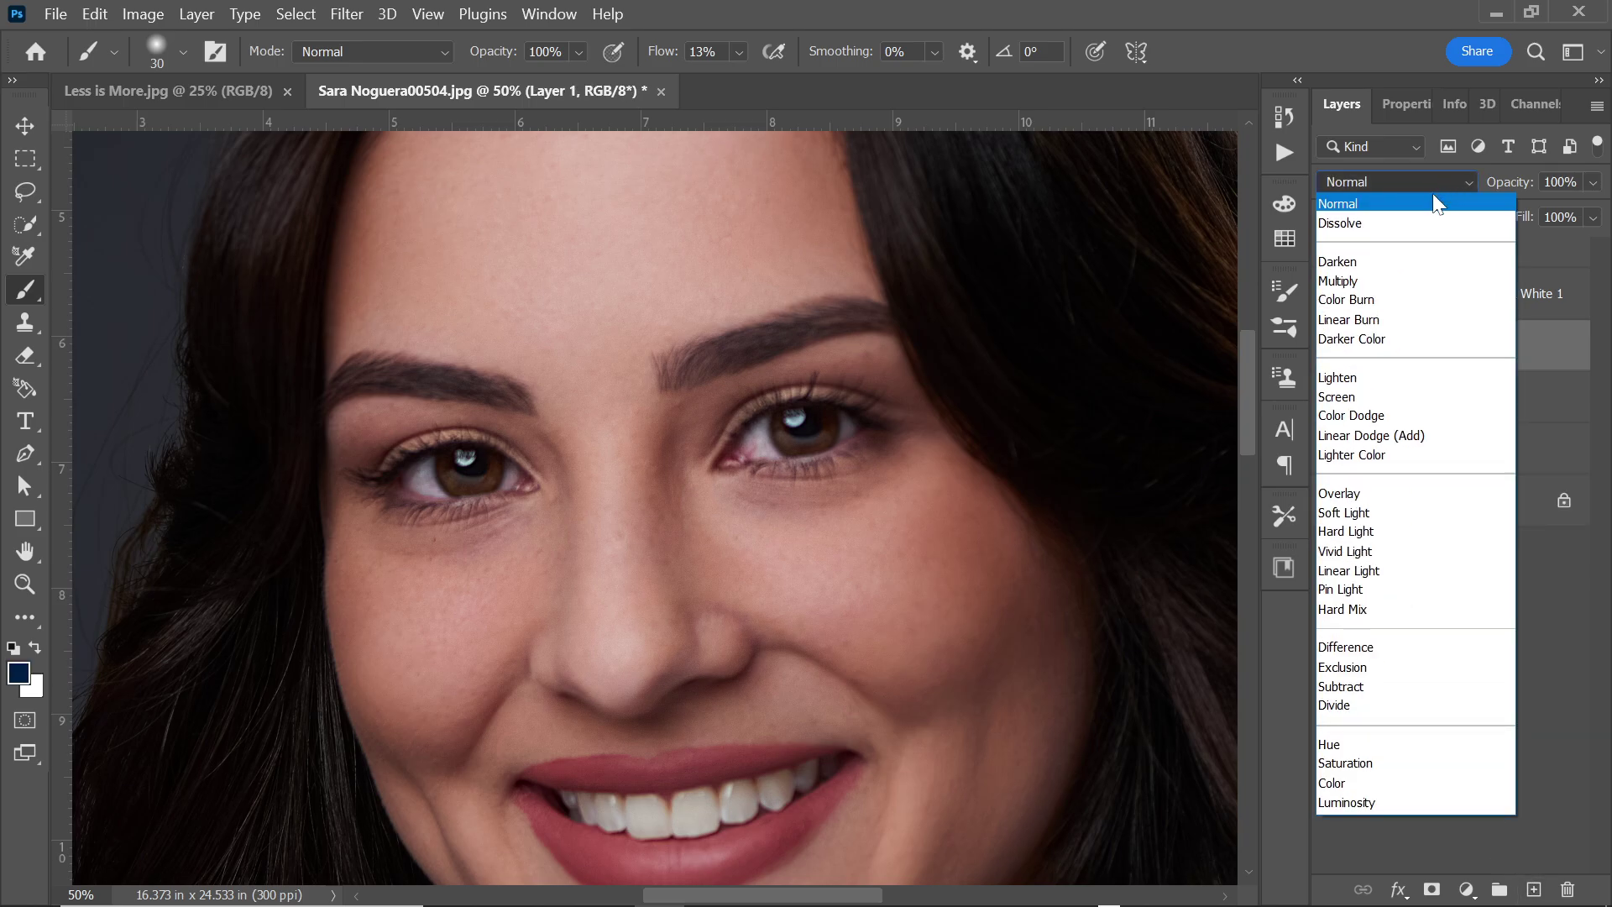
left_click(1360, 782)
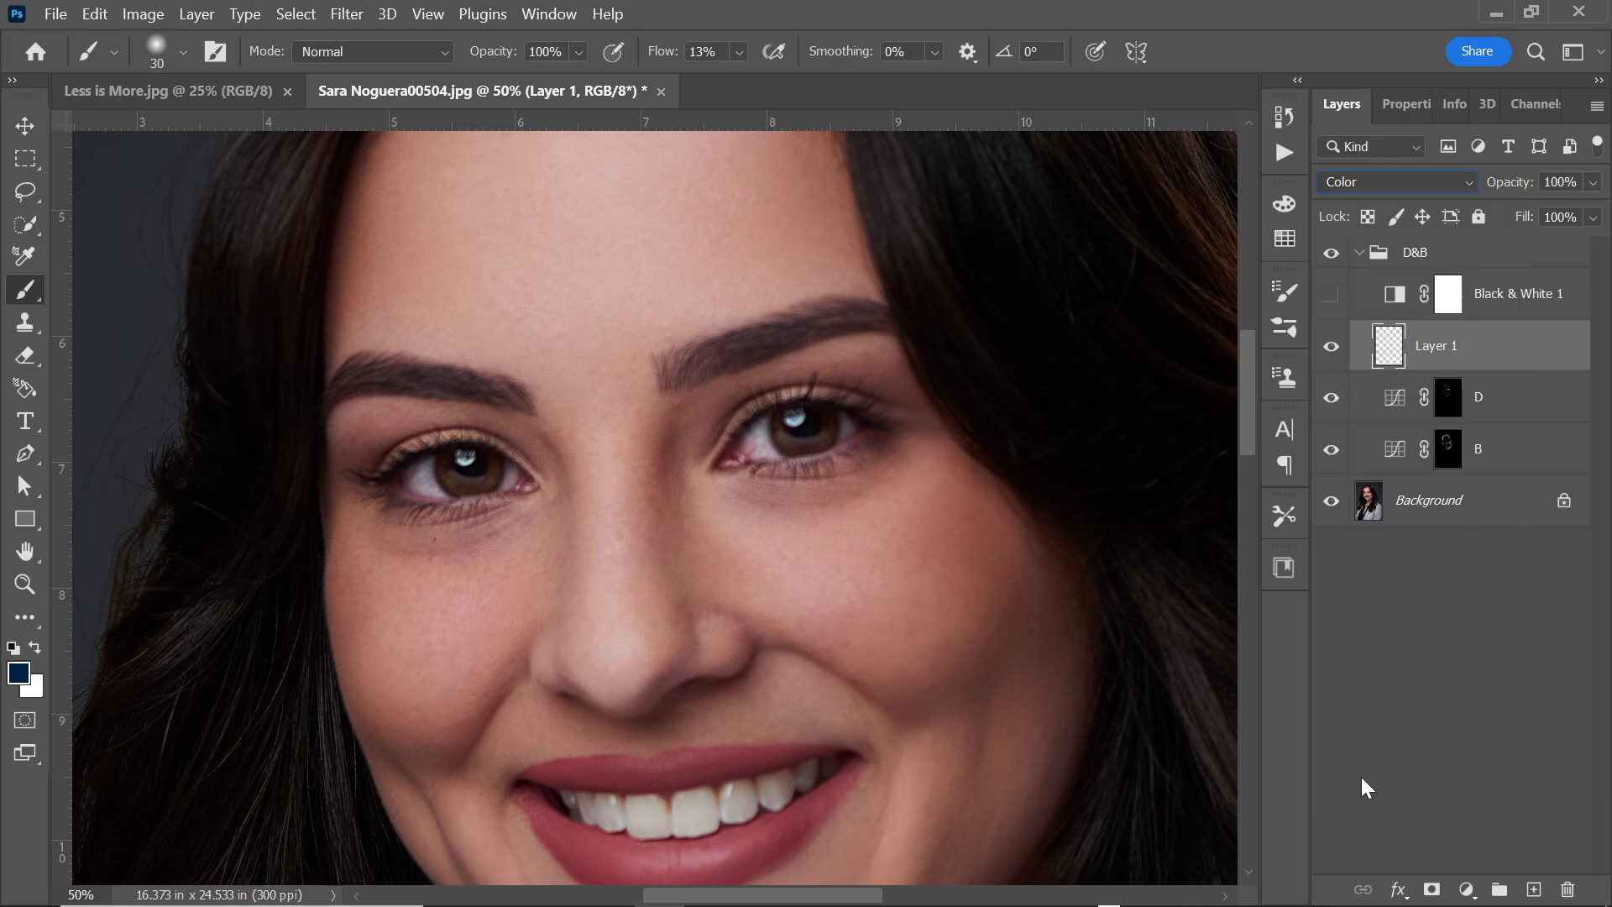
Step: Reset the colours to default and paint black over the whites of the eyes on Layer 1, comparing with it hidden
left_click(13, 647)
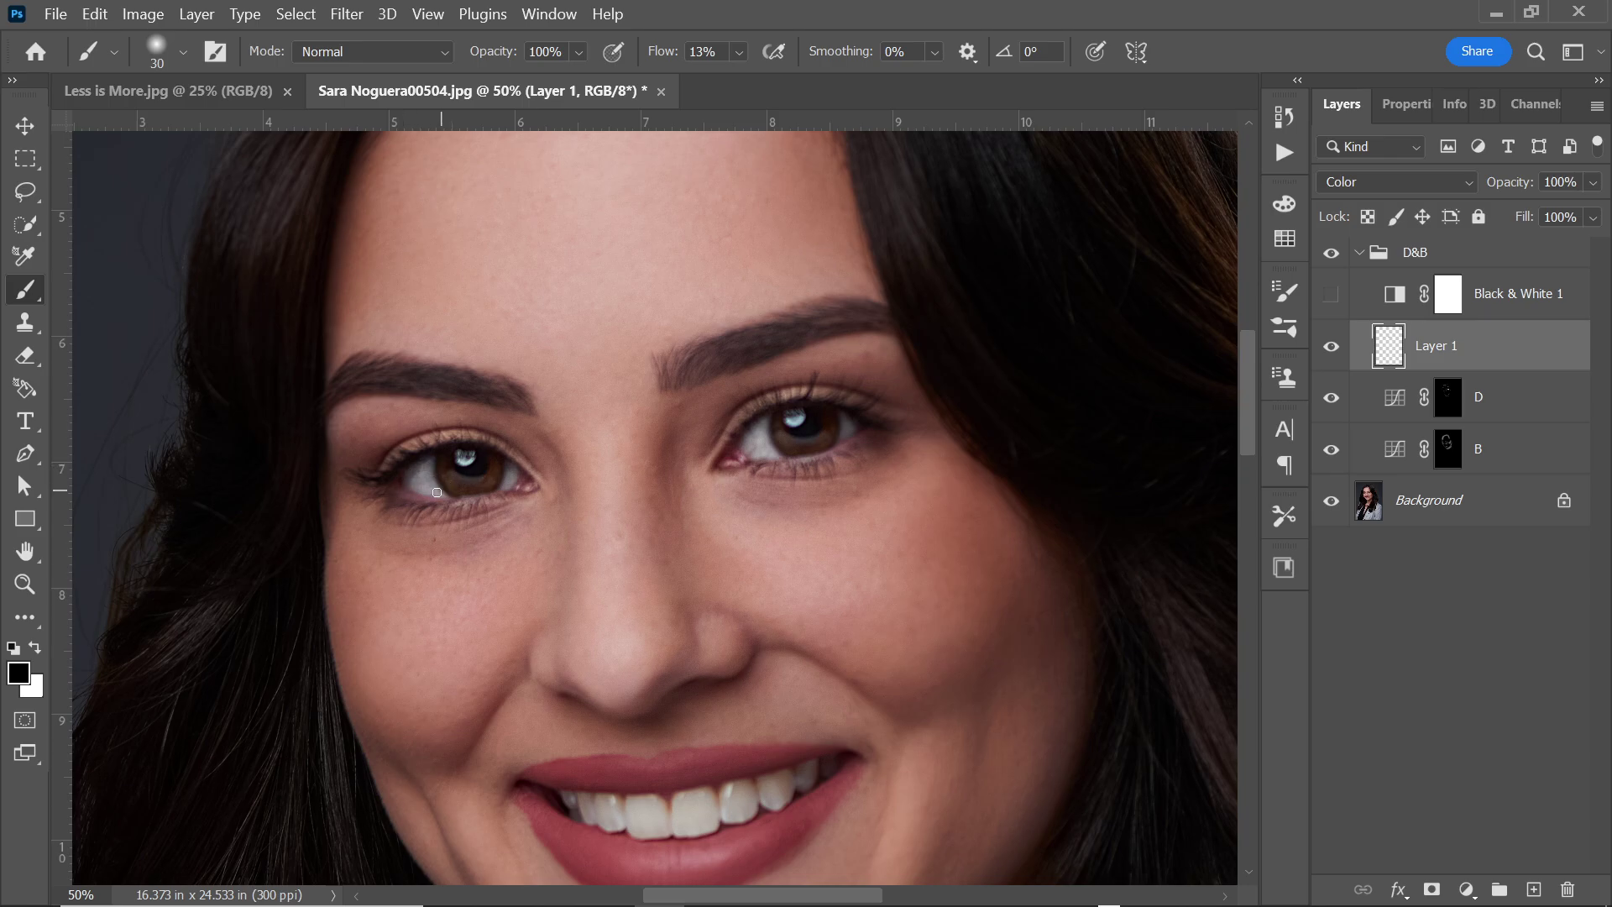
left_click(1333, 356)
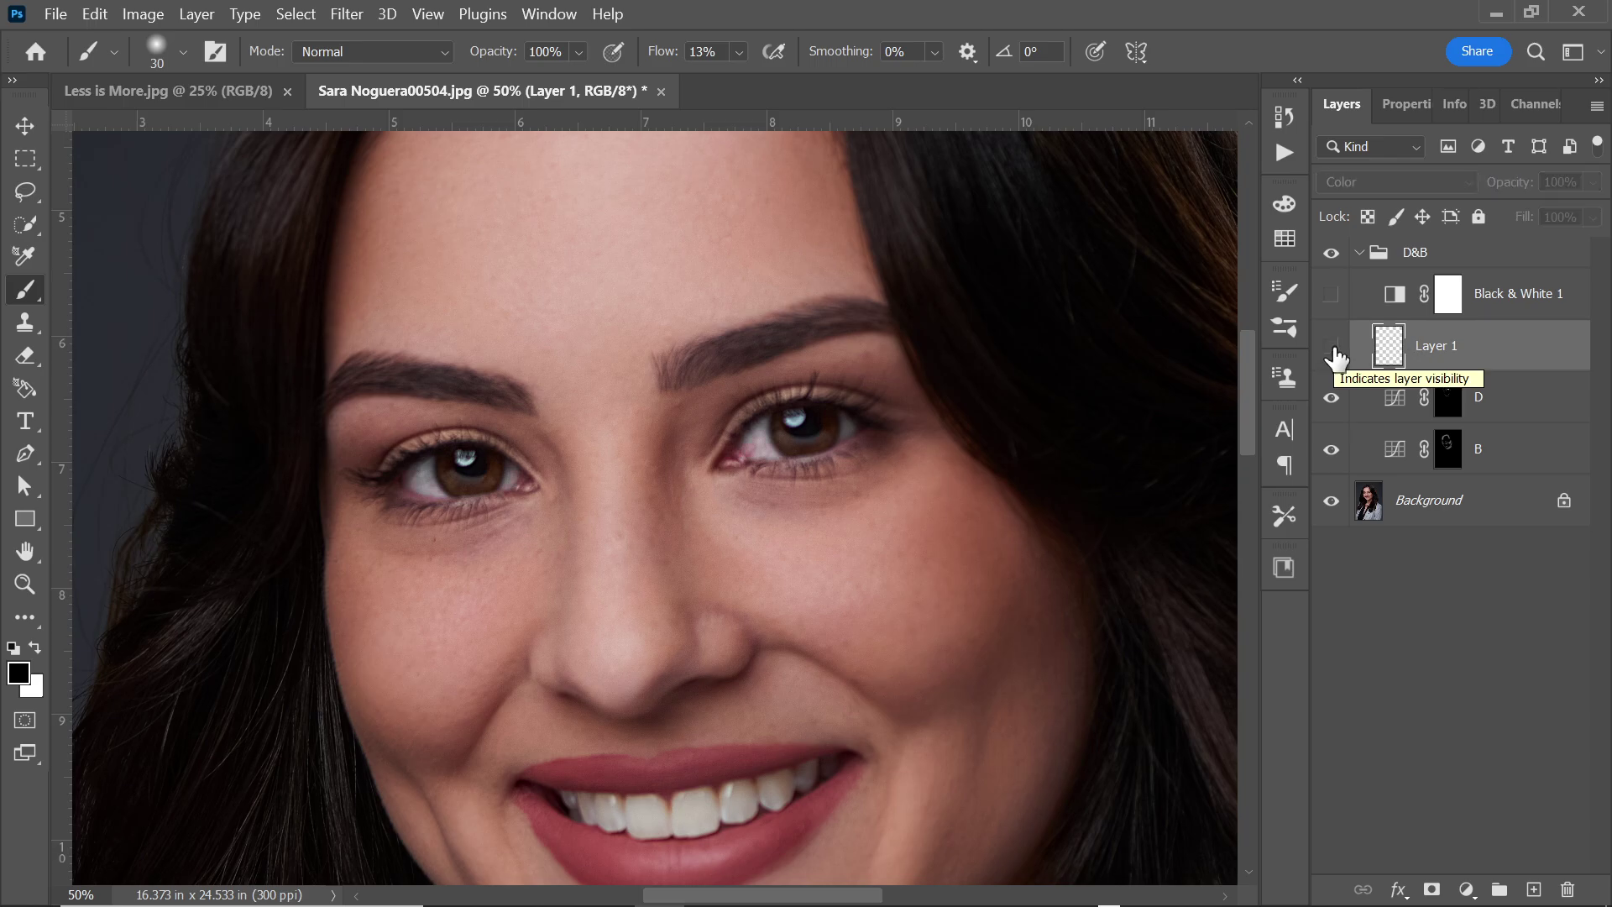
left_click(1333, 356)
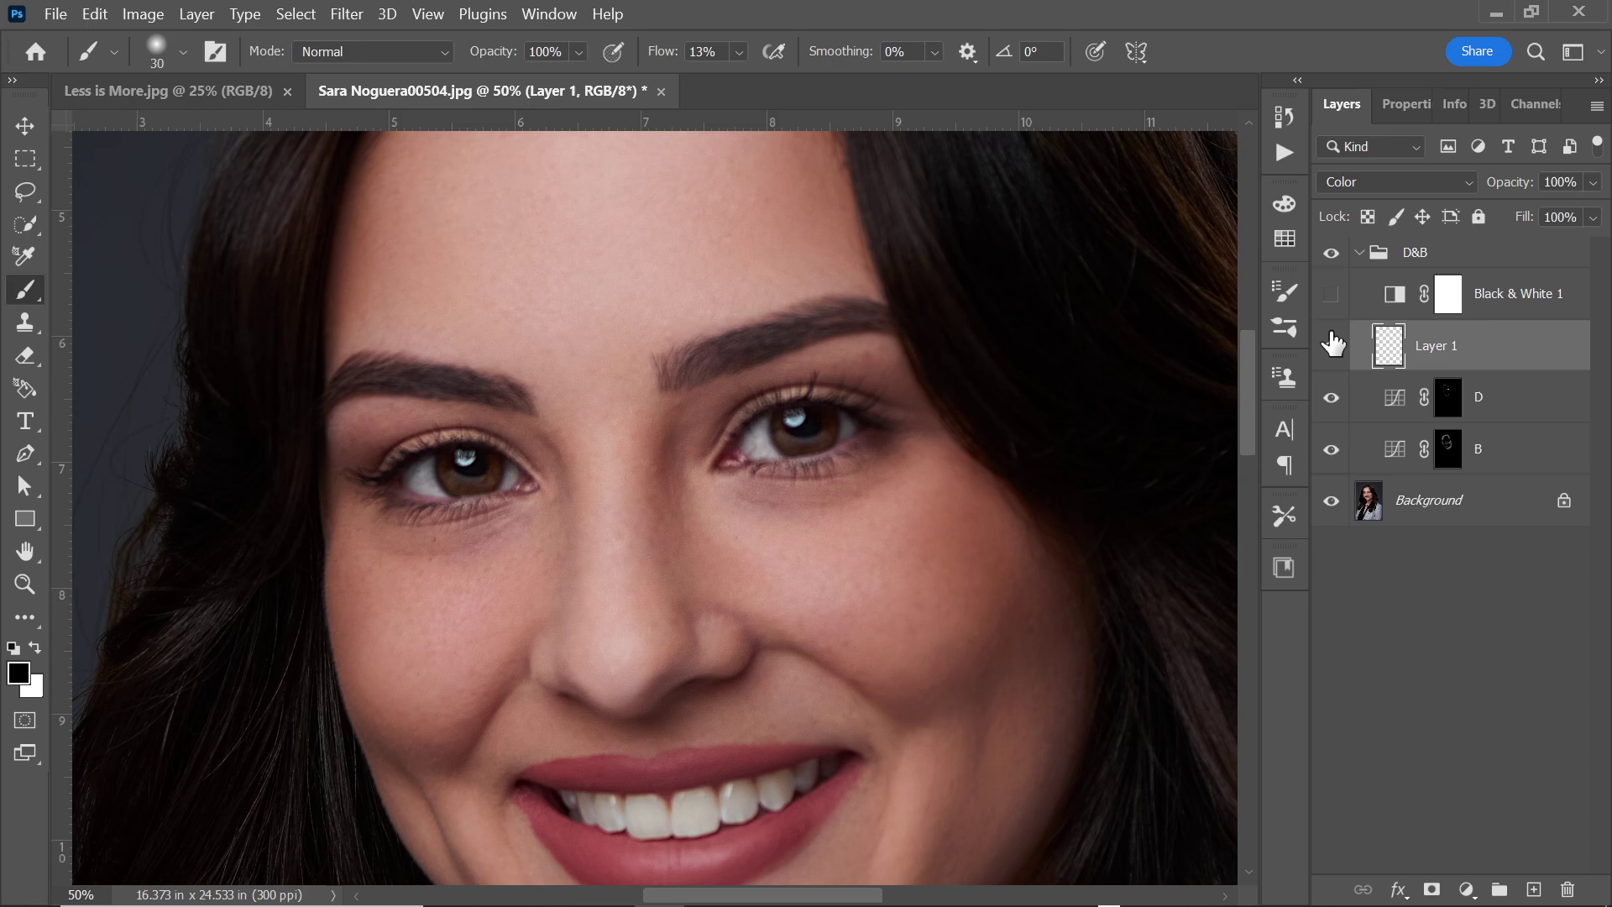
Step: Check the eye colour correction on the overall portrait at 12.5% and 16.67% zoom, toggling Layer 1's visibility
key("ctrl+minus")
key("ctrl+minus")
key("ctrl+minus")
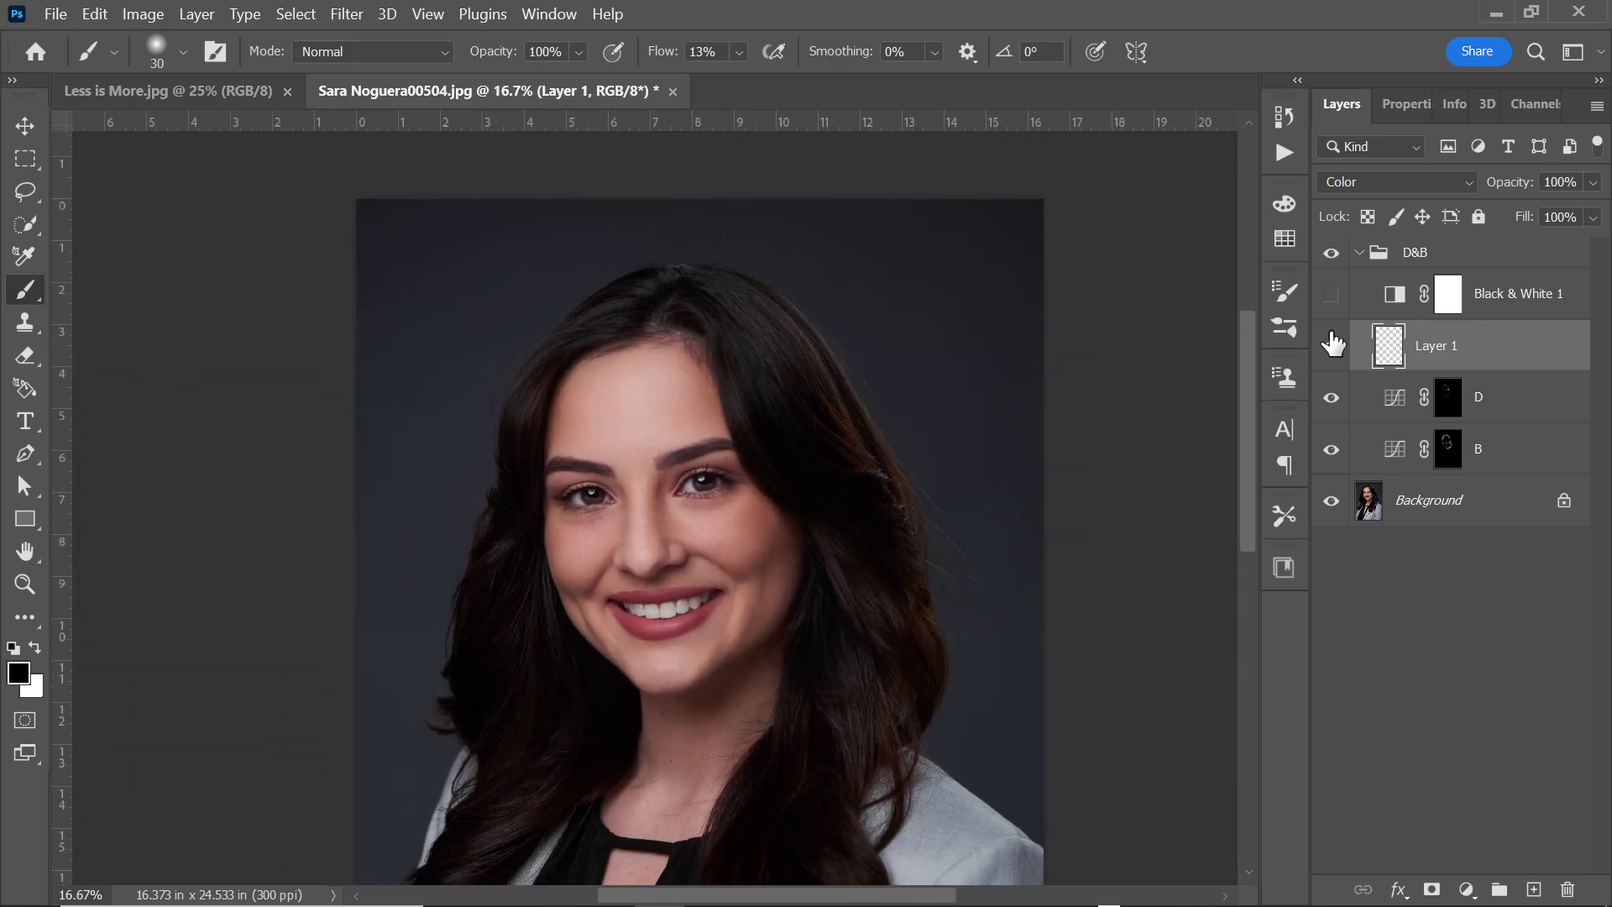
left_click(1332, 340)
key("ctrl+minus")
key("ctrl+minus")
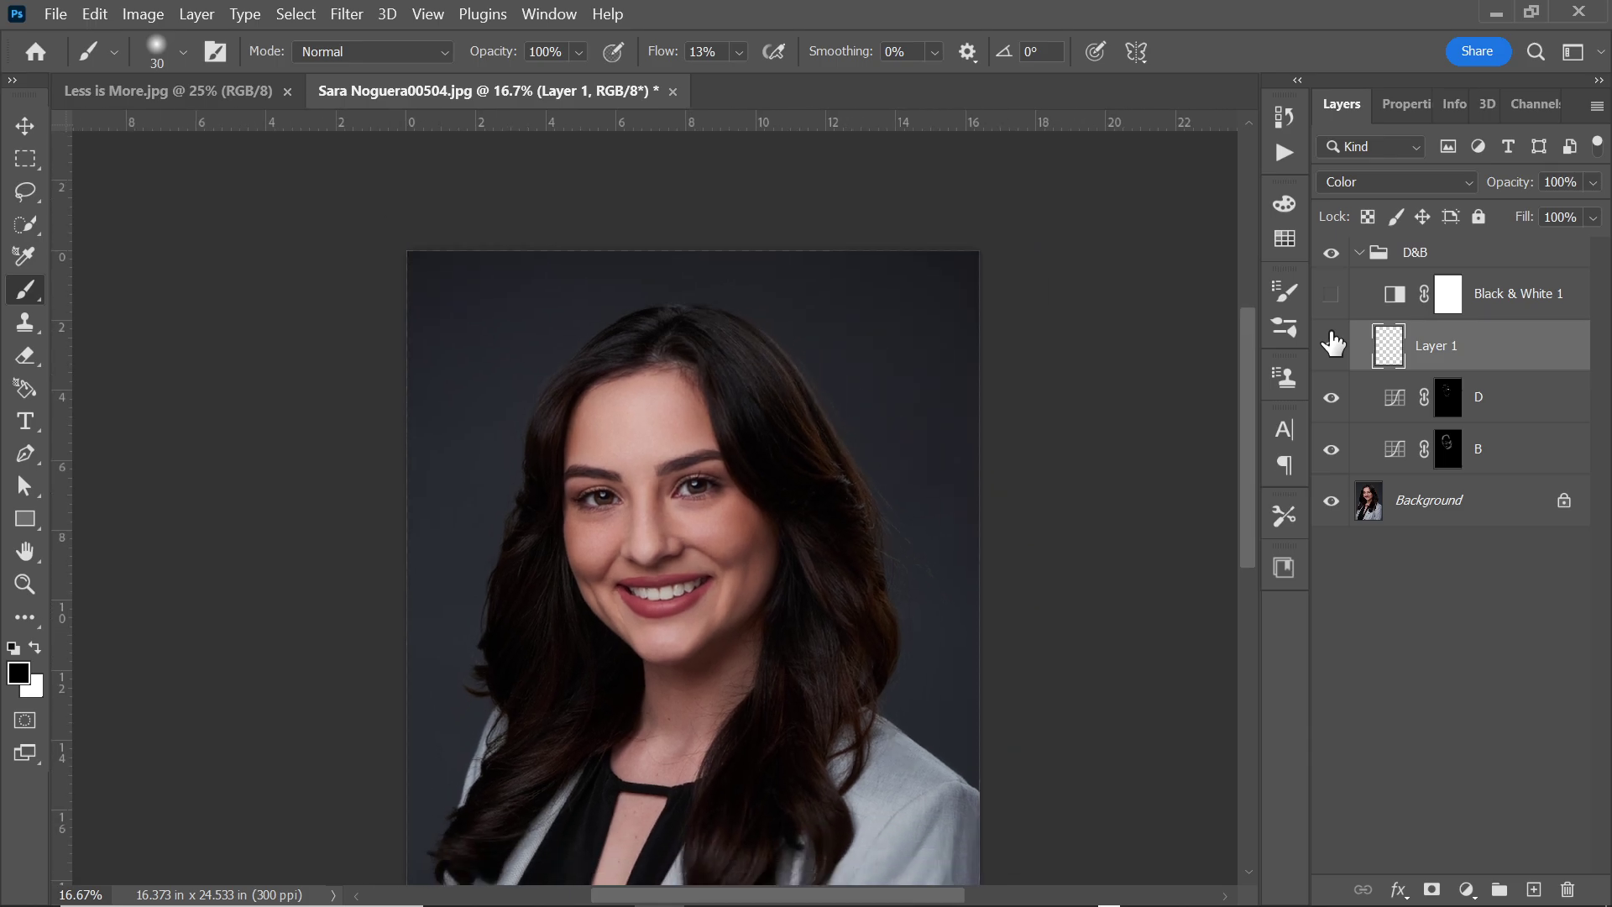
key("ctrl+plus")
mouse_move(1247, 400)
left_mouse_down()
mouse_move(1246, 435)
mouse_move(1249, 386)
left_mouse_up()
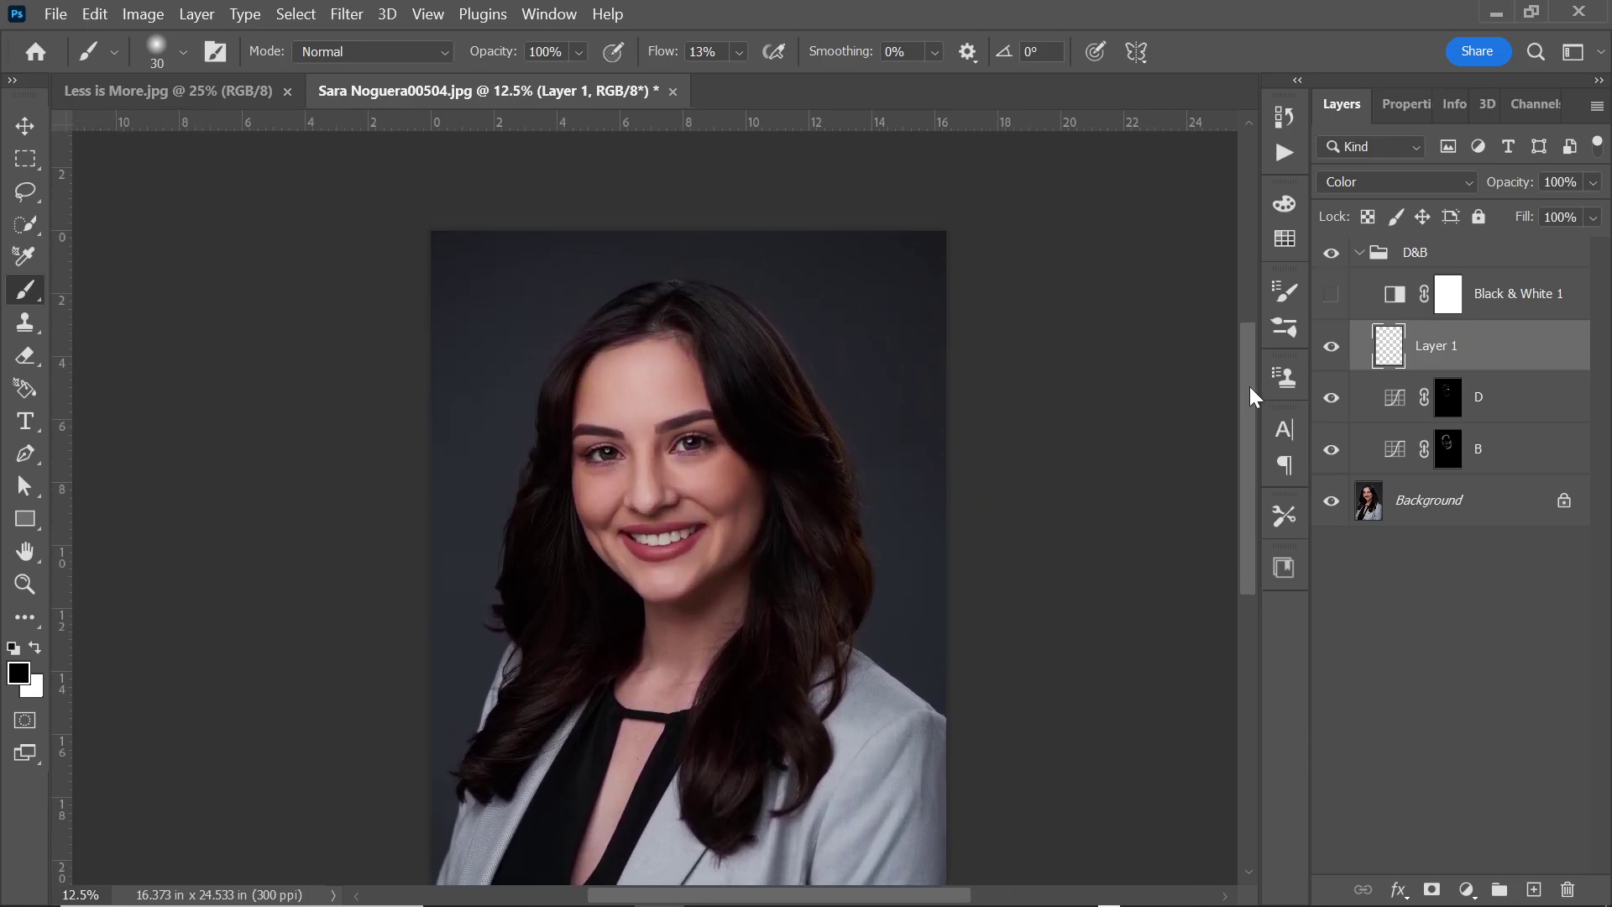
key("ctrl+plus")
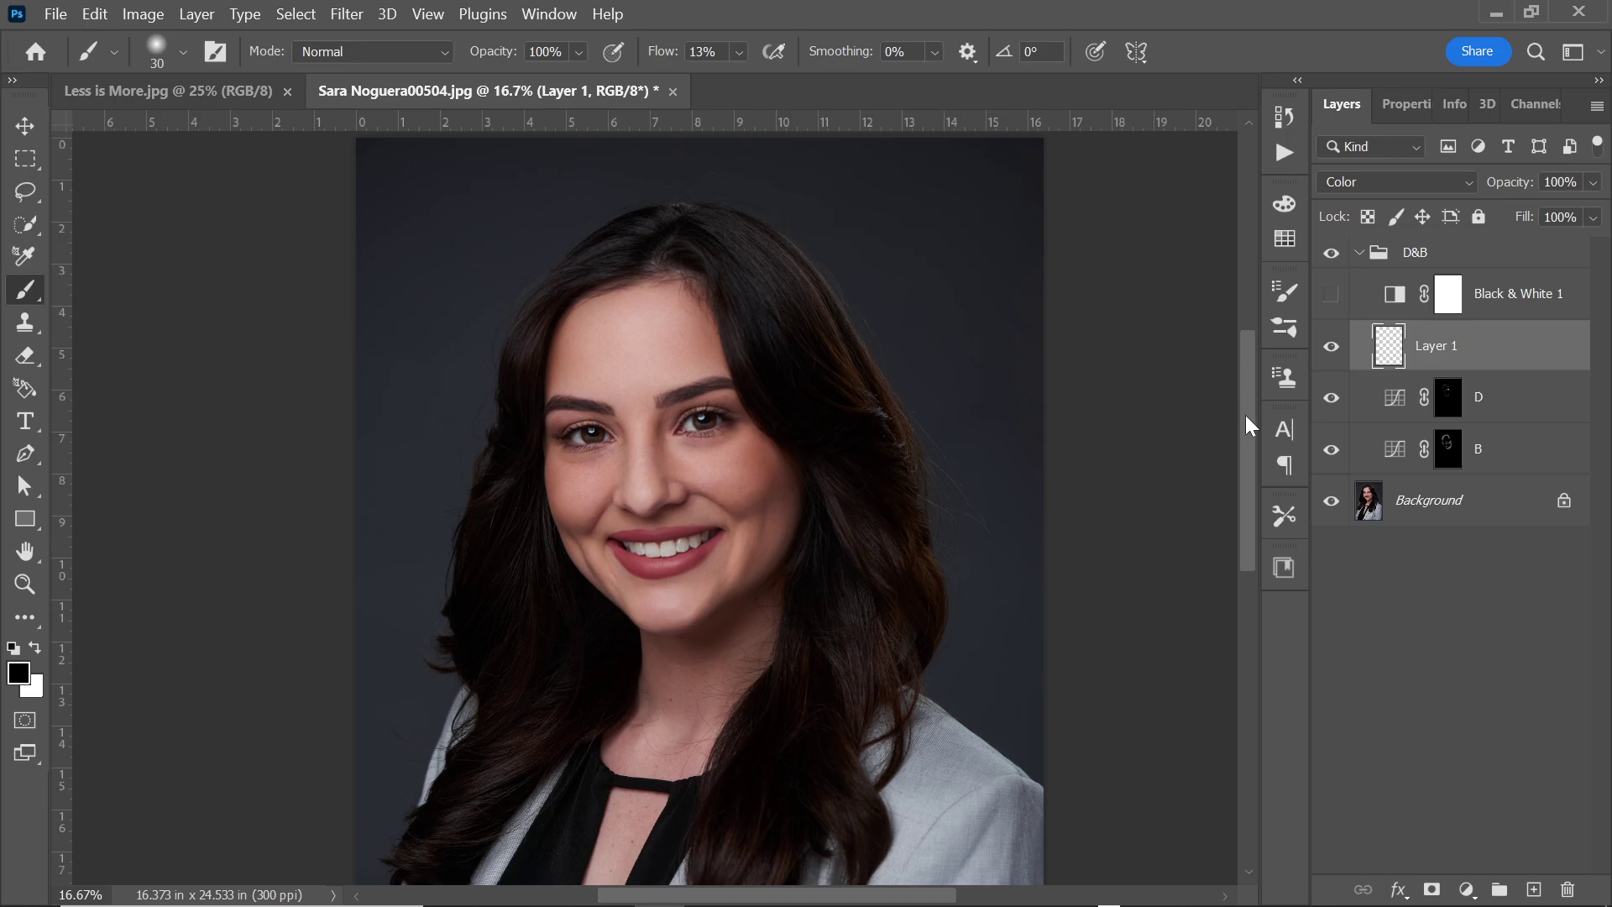
Step: Collapse the D&B group and spot-heal the stray hairs on the Background layer beside the hair and near its lower ends
left_click(1359, 253)
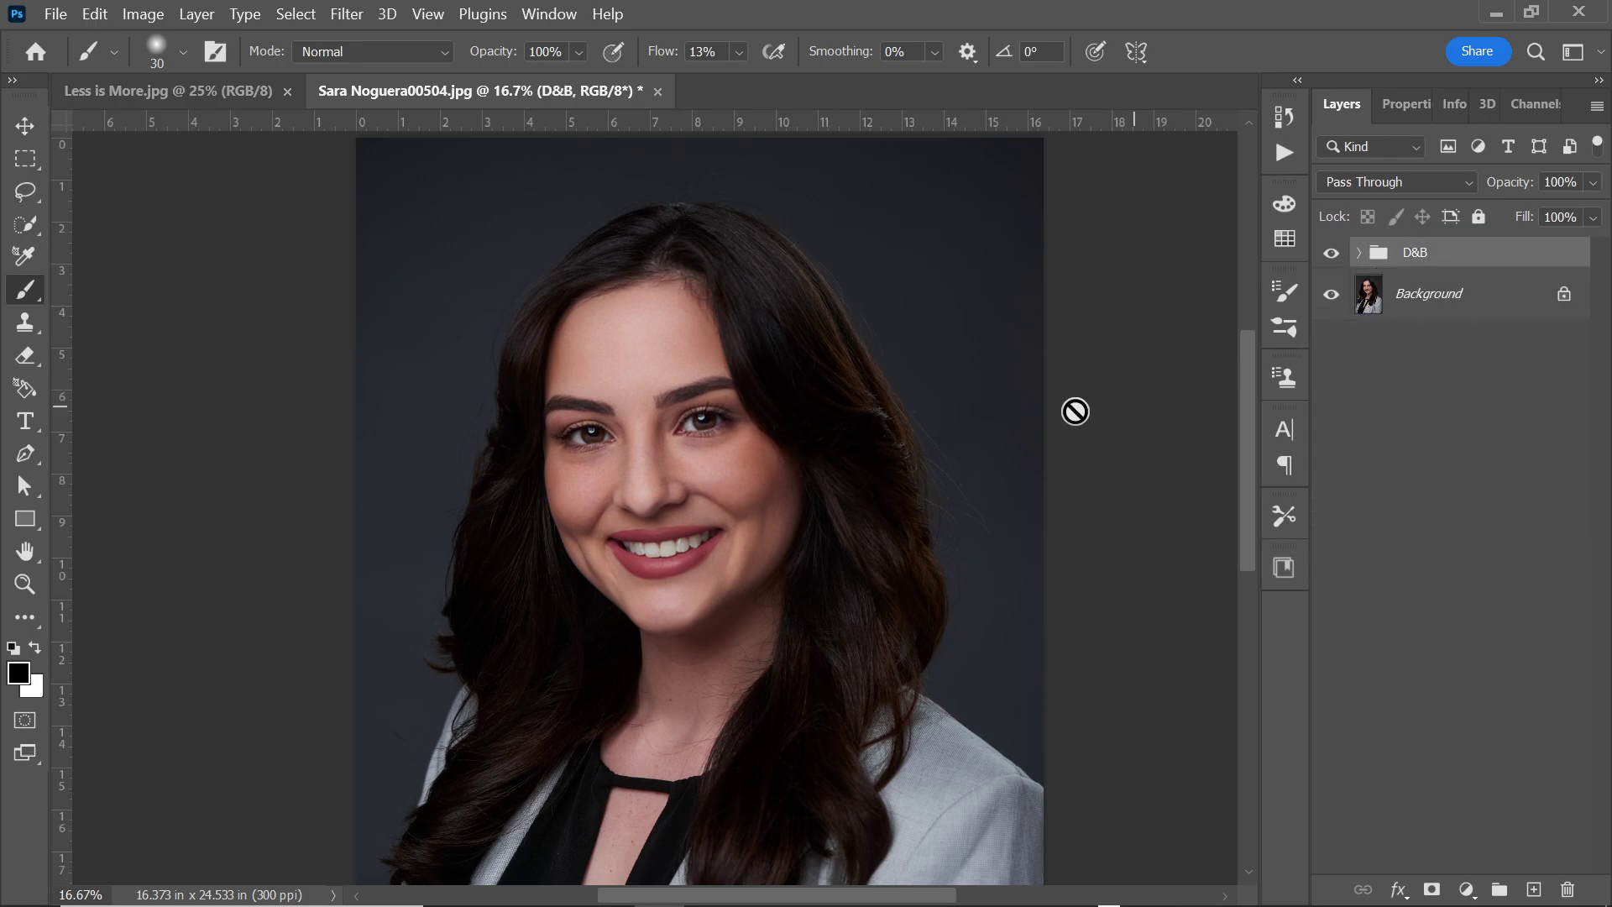
left_click(1400, 290)
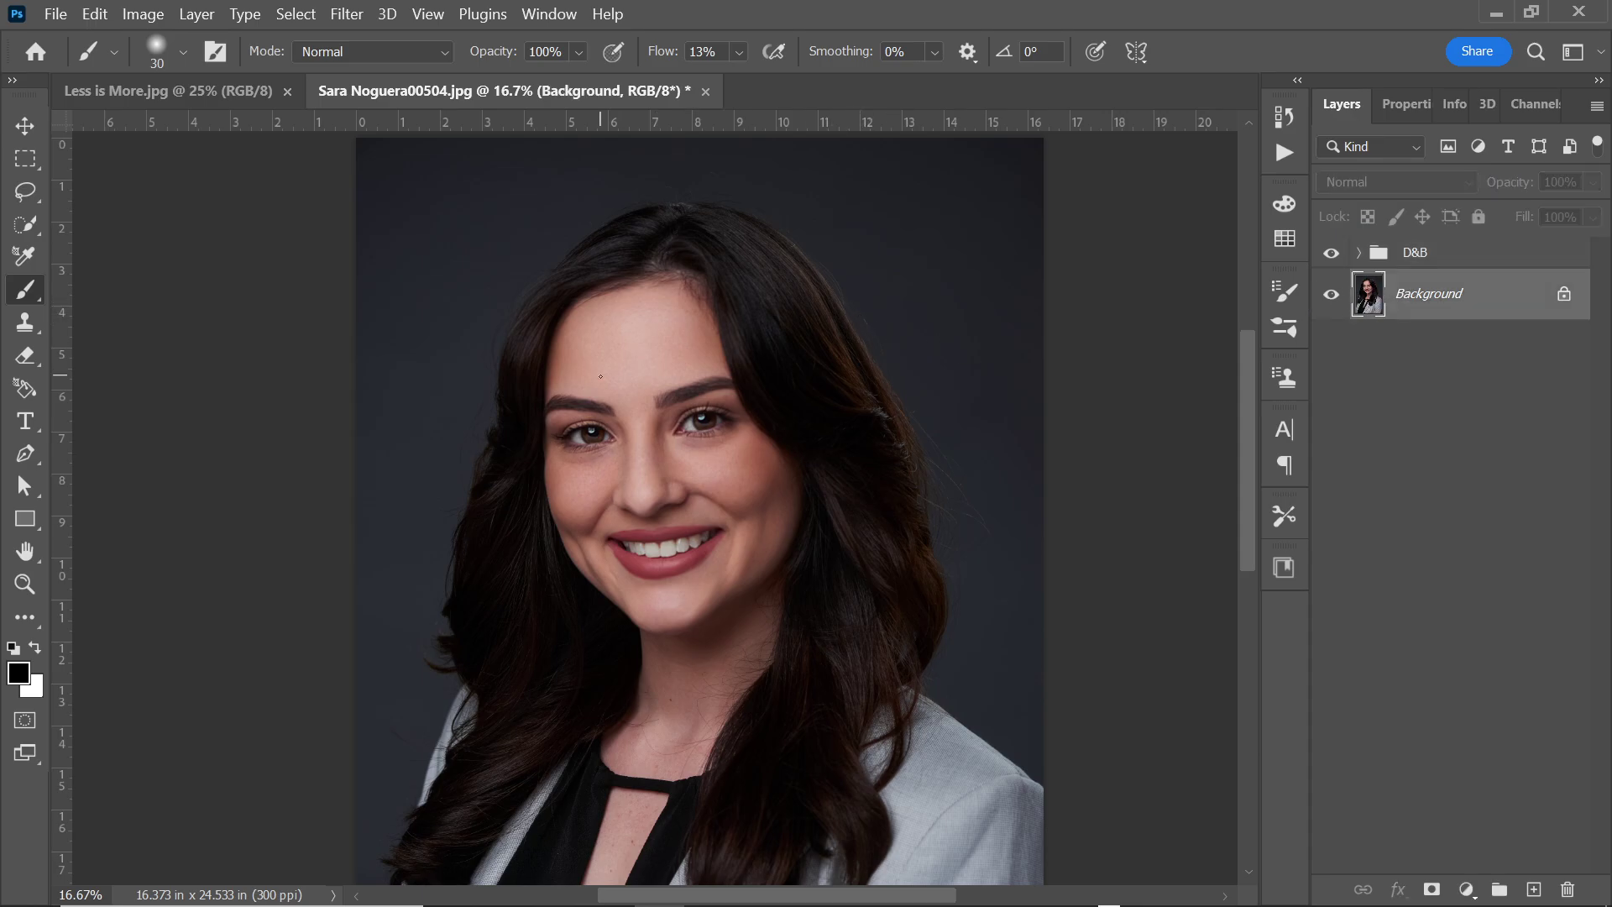
key("j")
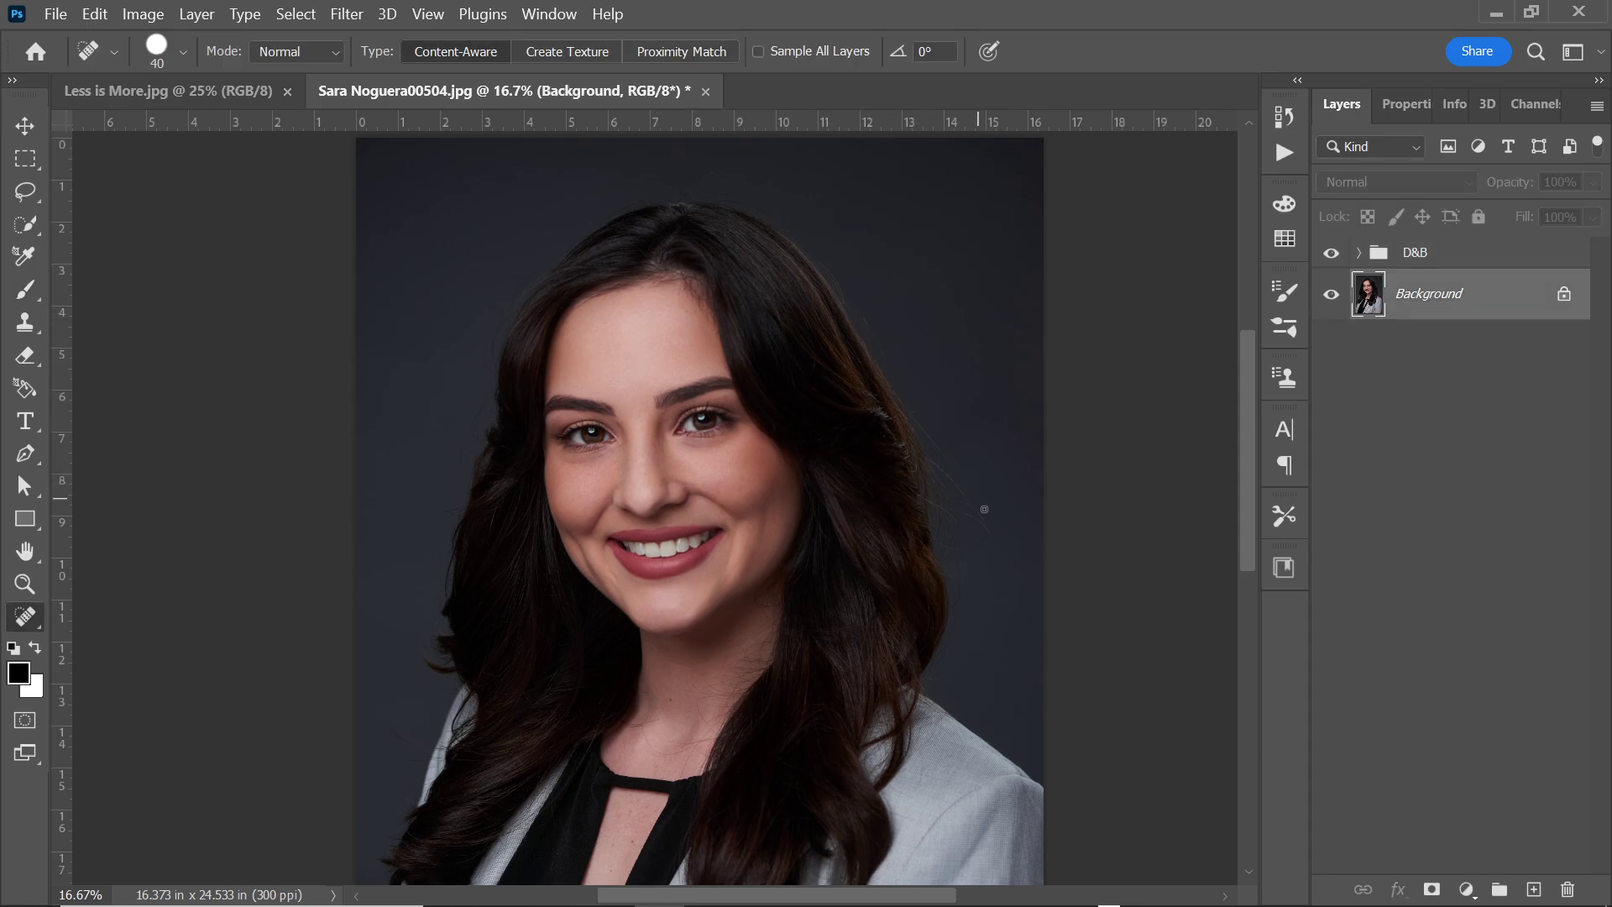
left_click_drag(987, 528, 966, 512)
left_click_drag(400, 740, 402, 739)
Step: Clone clean backdrop over the uneven area and flyaway hairs beside the hair, using a 300-pixel Clone Stamp at 13% flow
key("s")
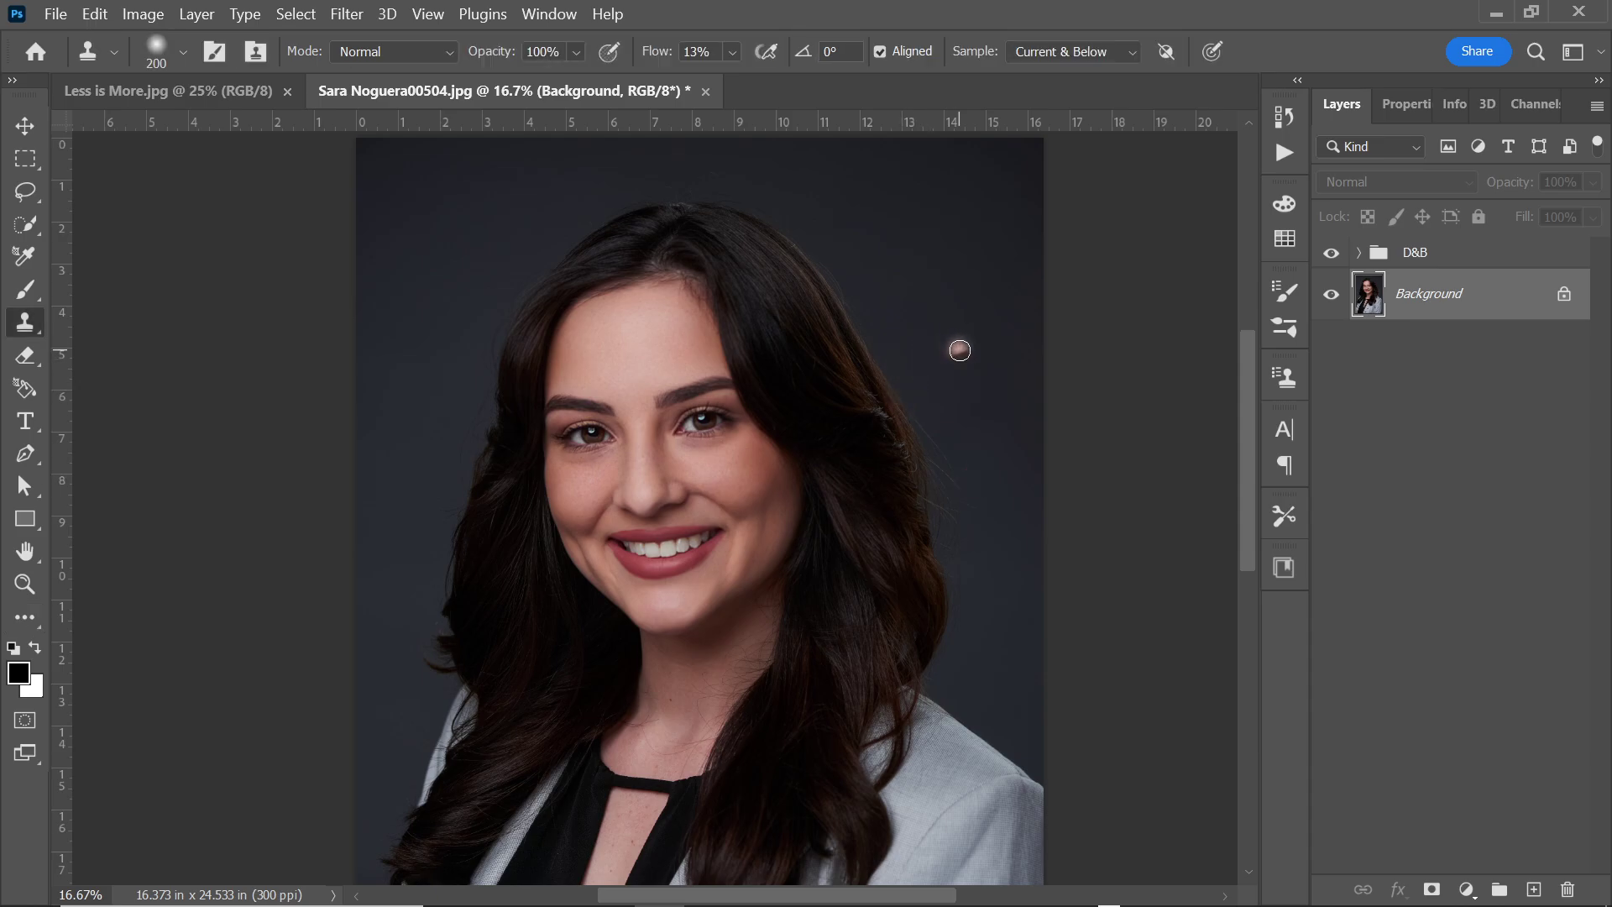
key("bracketright")
key("bracketright")
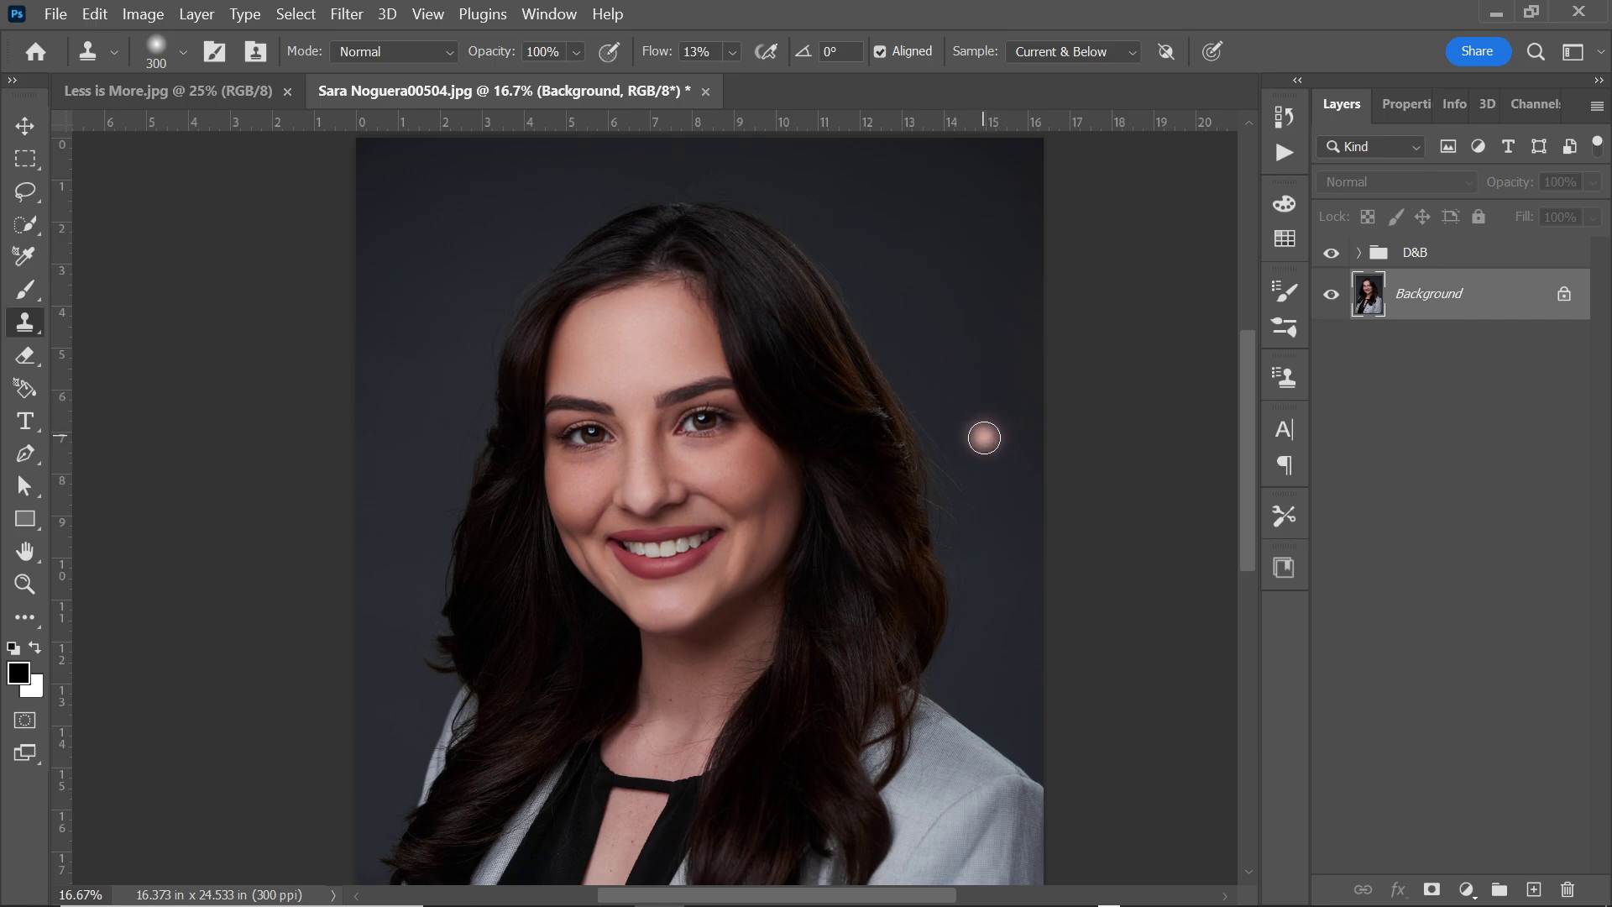
key("alt")
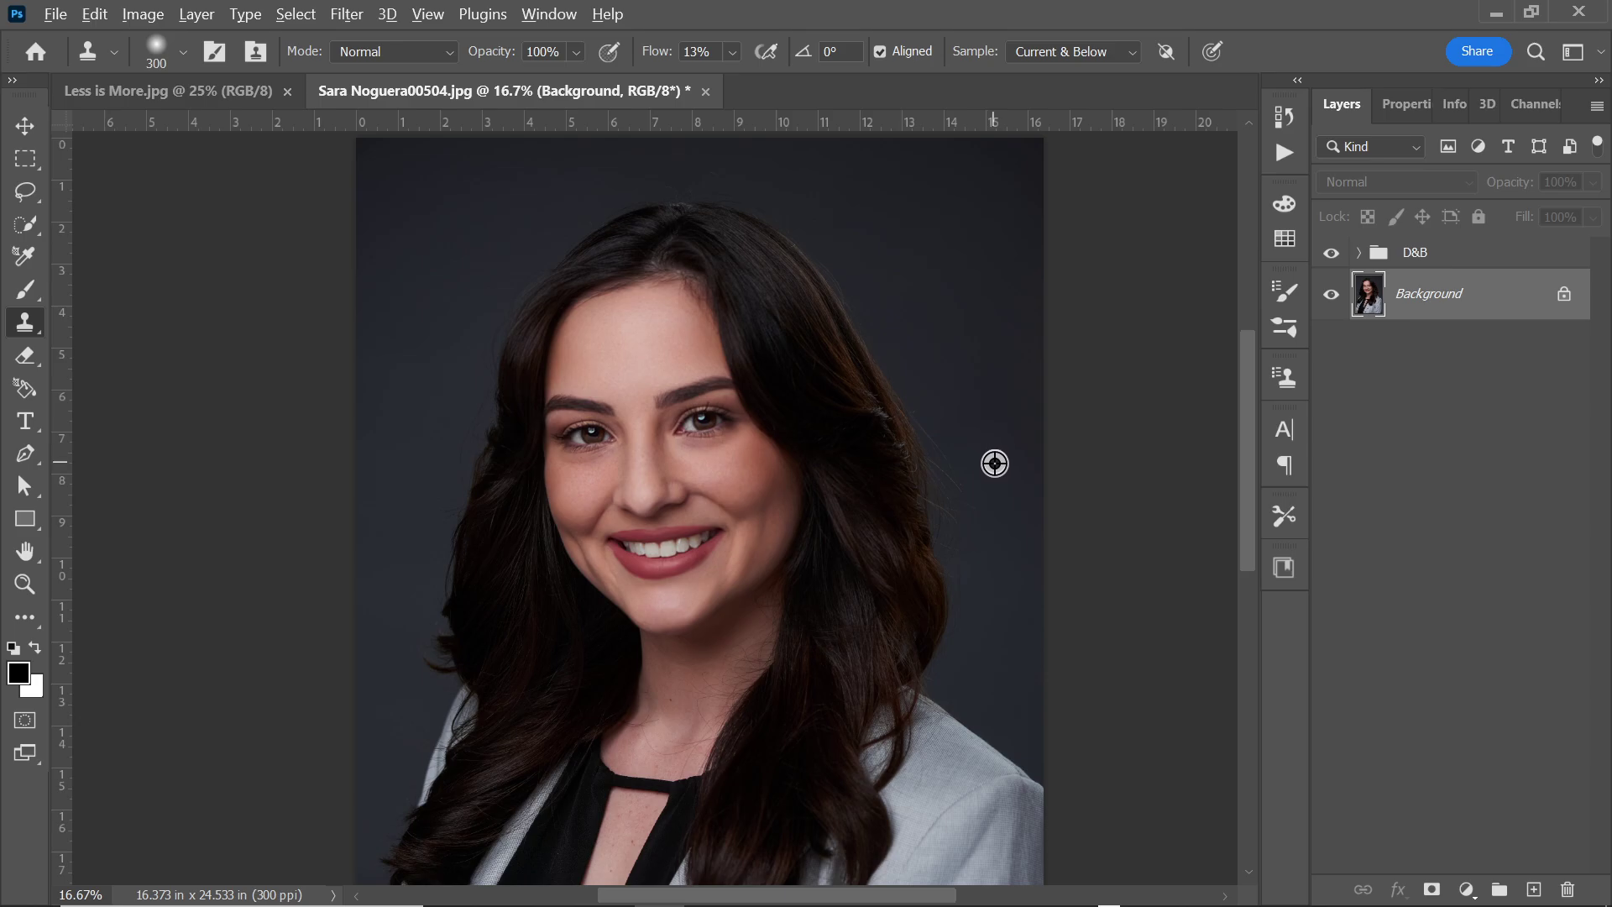
left_click(993, 467, "alt")
mouse_move(965, 469)
left_mouse_down()
mouse_move(964, 485)
mouse_move(945, 427)
mouse_move(965, 493)
mouse_move(935, 425)
mouse_move(965, 504)
mouse_move(964, 547)
mouse_move(949, 454)
mouse_move(965, 591)
mouse_move(919, 323)
left_mouse_up()
Step: Lower the Clone Stamp flow to 3% and smooth the backdrop beside the hair with repeatedly resampled strokes
left_click_drag(659, 63, 652, 69)
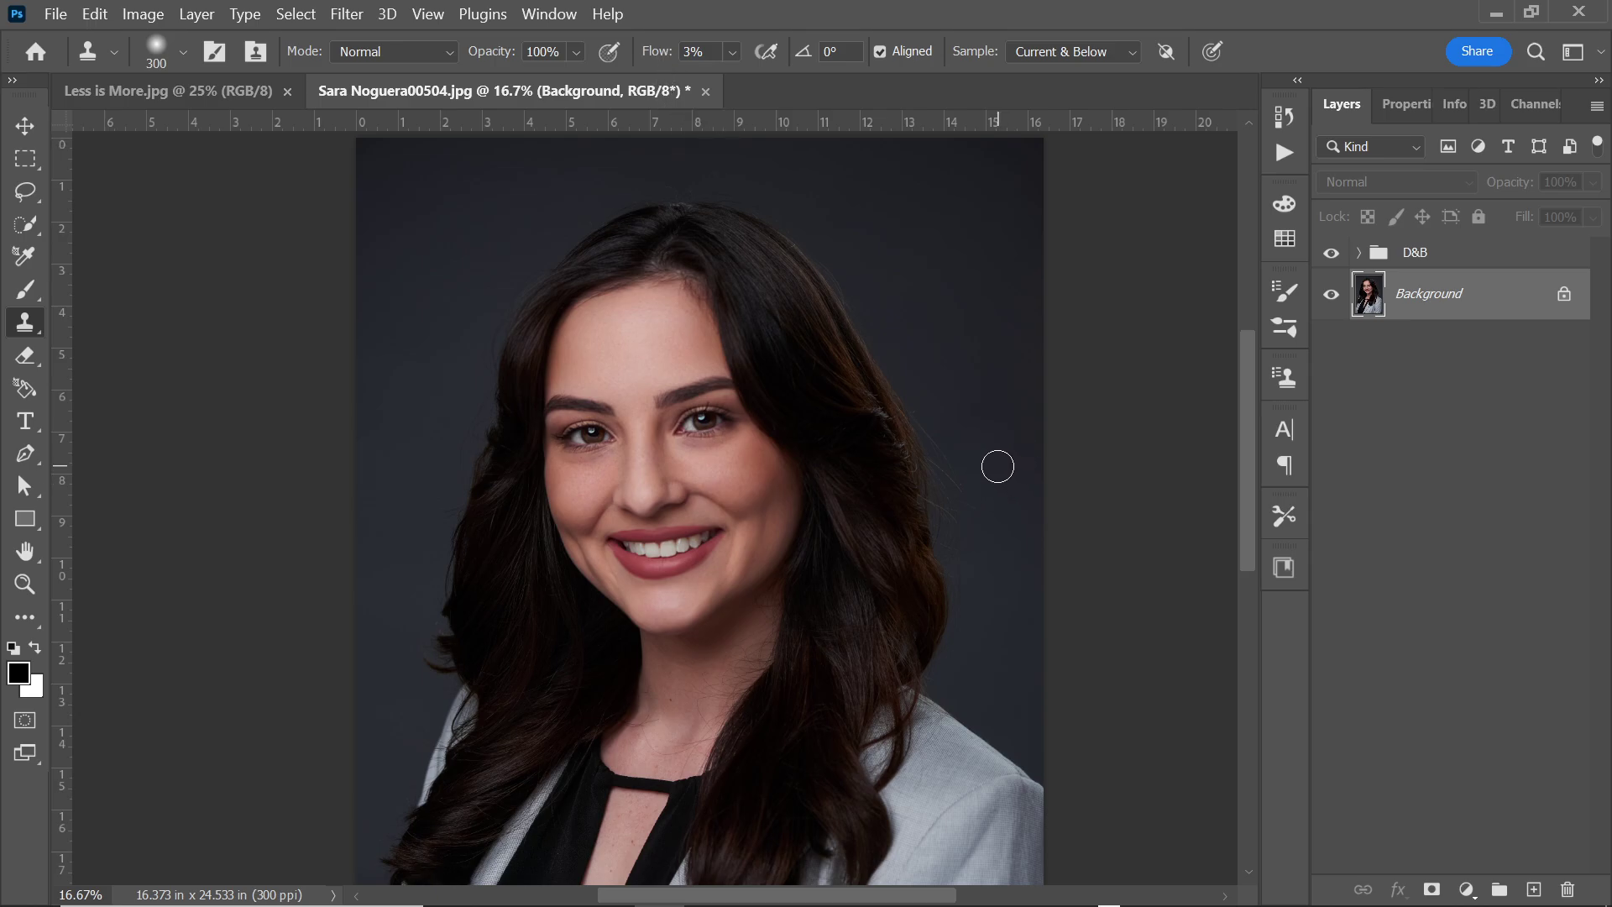
key("alt")
left_click(1005, 489, "alt")
mouse_move(965, 490)
left_mouse_down()
mouse_move(973, 532)
mouse_move(949, 428)
mouse_move(972, 541)
mouse_move(938, 411)
mouse_move(977, 567)
mouse_move(964, 517)
left_mouse_up()
mouse_move(954, 457)
left_mouse_down()
mouse_move(915, 321)
mouse_move(886, 388)
mouse_move(955, 430)
mouse_move(938, 408)
mouse_move(976, 614)
mouse_move(924, 382)
mouse_move(925, 395)
mouse_move(959, 183)
left_mouse_up()
left_click(1004, 471, "alt")
left_click_drag(979, 482, 892, 279)
left_click_drag(975, 471, 992, 503)
left_click(996, 461, "alt")
left_click_drag(1003, 603, 992, 486)
left_click(955, 344, "alt")
mouse_move(924, 376)
left_mouse_down()
mouse_move(909, 366)
mouse_move(931, 360)
left_mouse_up()
Step: Reduce the Clone Stamp size to 200 and clean the backdrop along the upper and side edges of the hair
key("bracketleft")
left_click(870, 259, "alt")
mouse_move(849, 277)
left_mouse_down()
mouse_move(828, 252)
mouse_move(883, 347)
mouse_move(885, 300)
left_mouse_up()
mouse_move(950, 554)
left_mouse_down()
mouse_move(917, 399)
mouse_move(958, 575)
mouse_move(925, 379)
mouse_move(907, 384)
mouse_move(934, 365)
left_mouse_up()
Step: Compare the portrait with the D&B group hidden and shown at 12.5% and 16.67% zoom
key("ctrl+minus")
key("ctrl+minus")
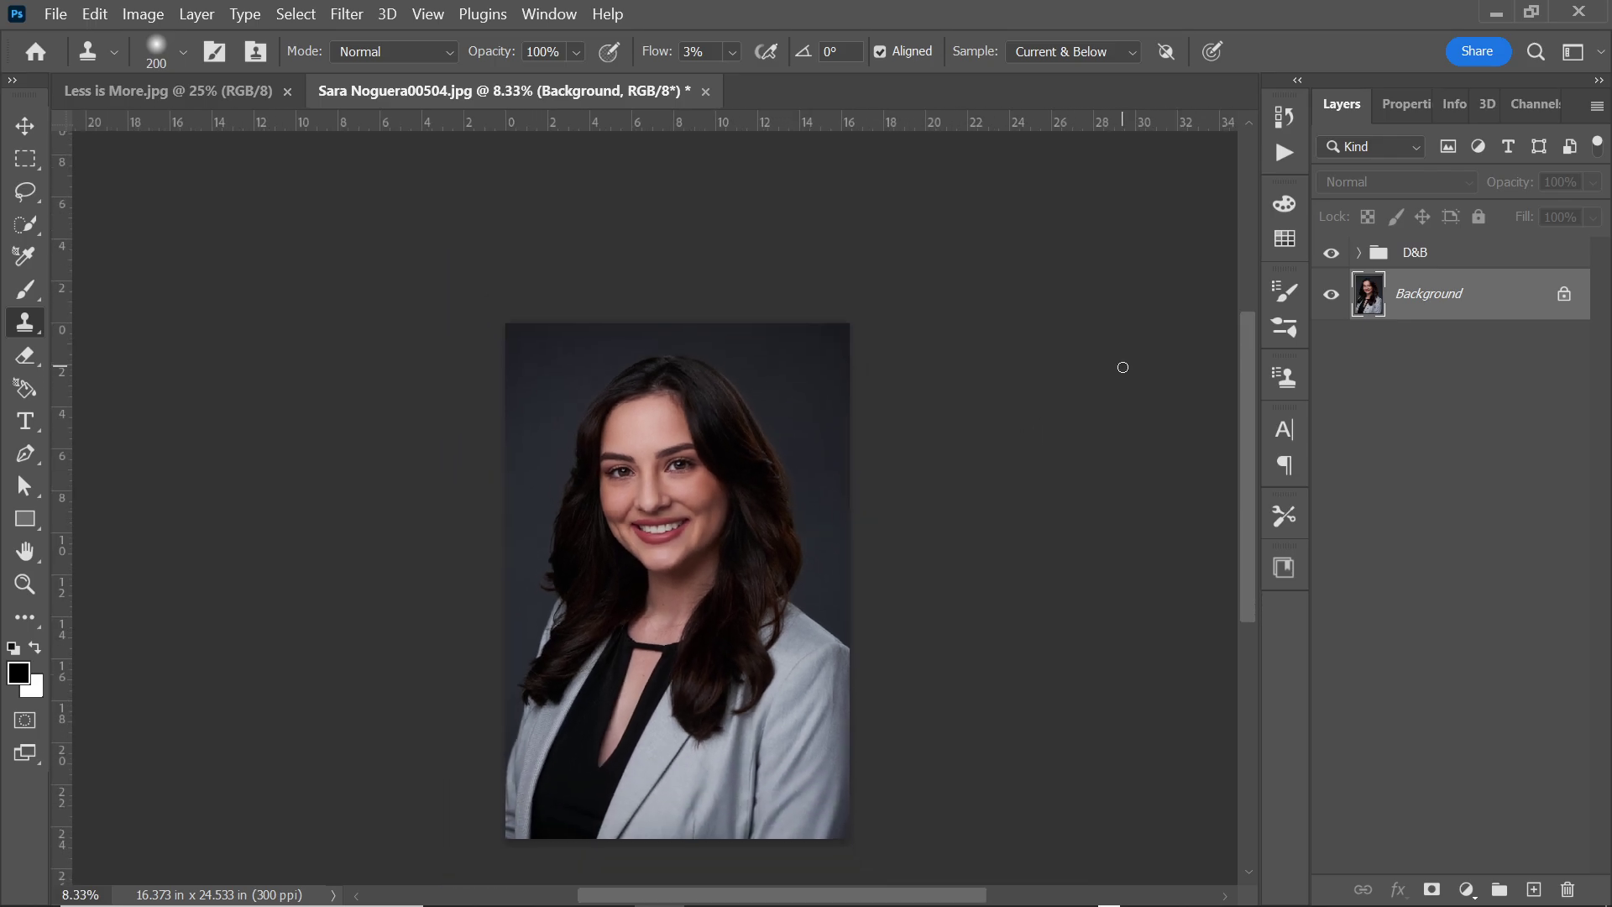
key("ctrl+plus")
left_click(1333, 255)
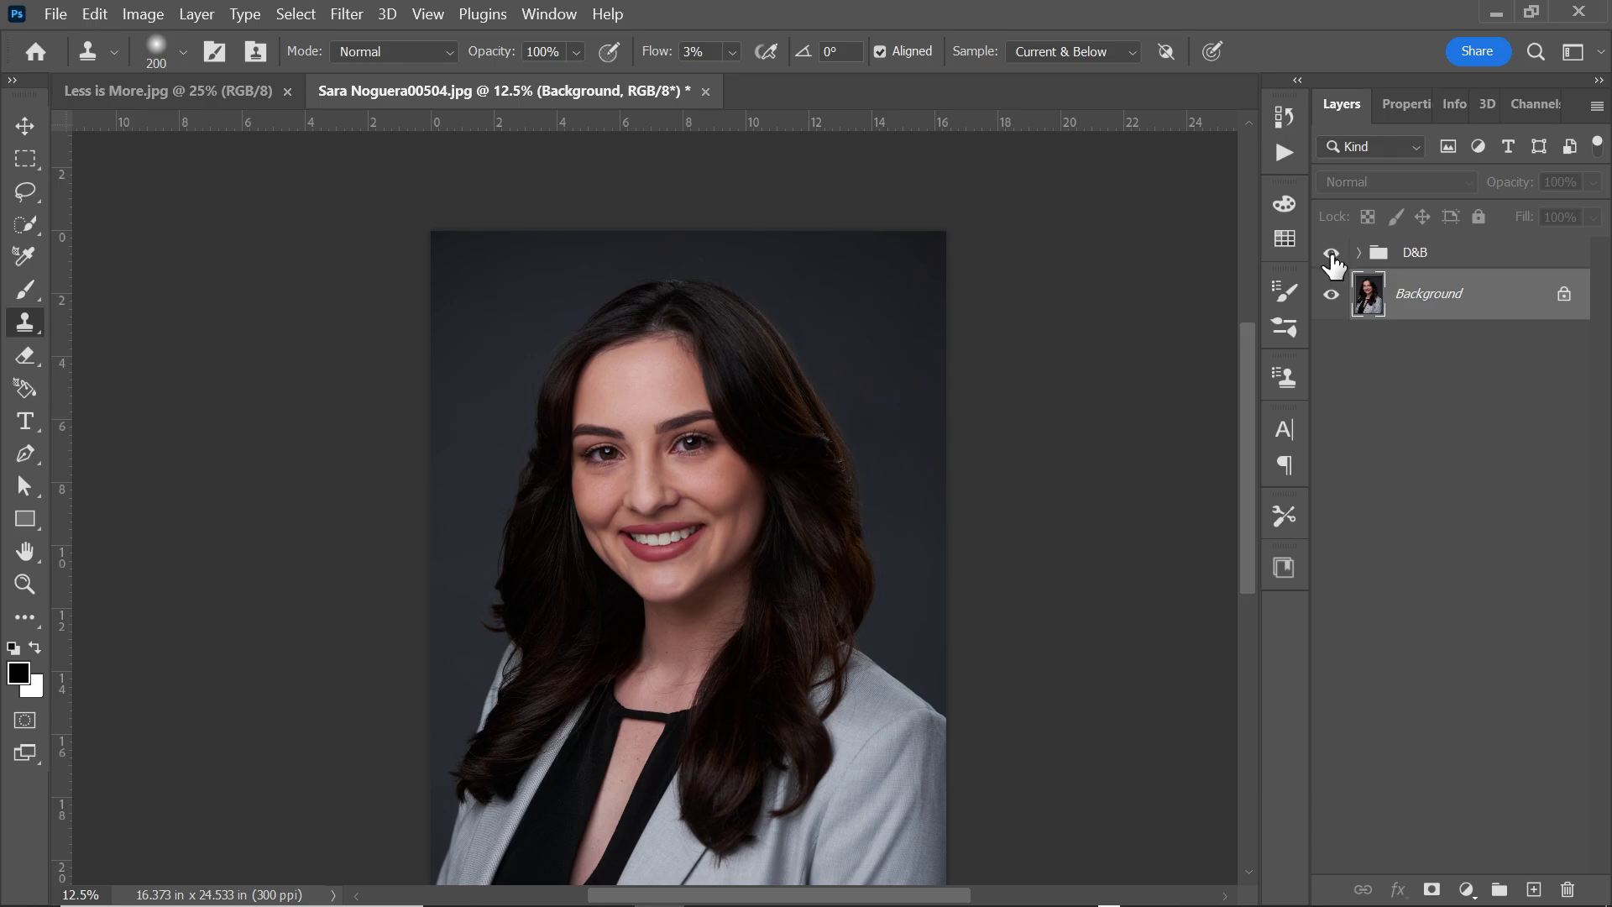
left_click(1333, 256)
key("ctrl+plus")
left_click(1333, 255)
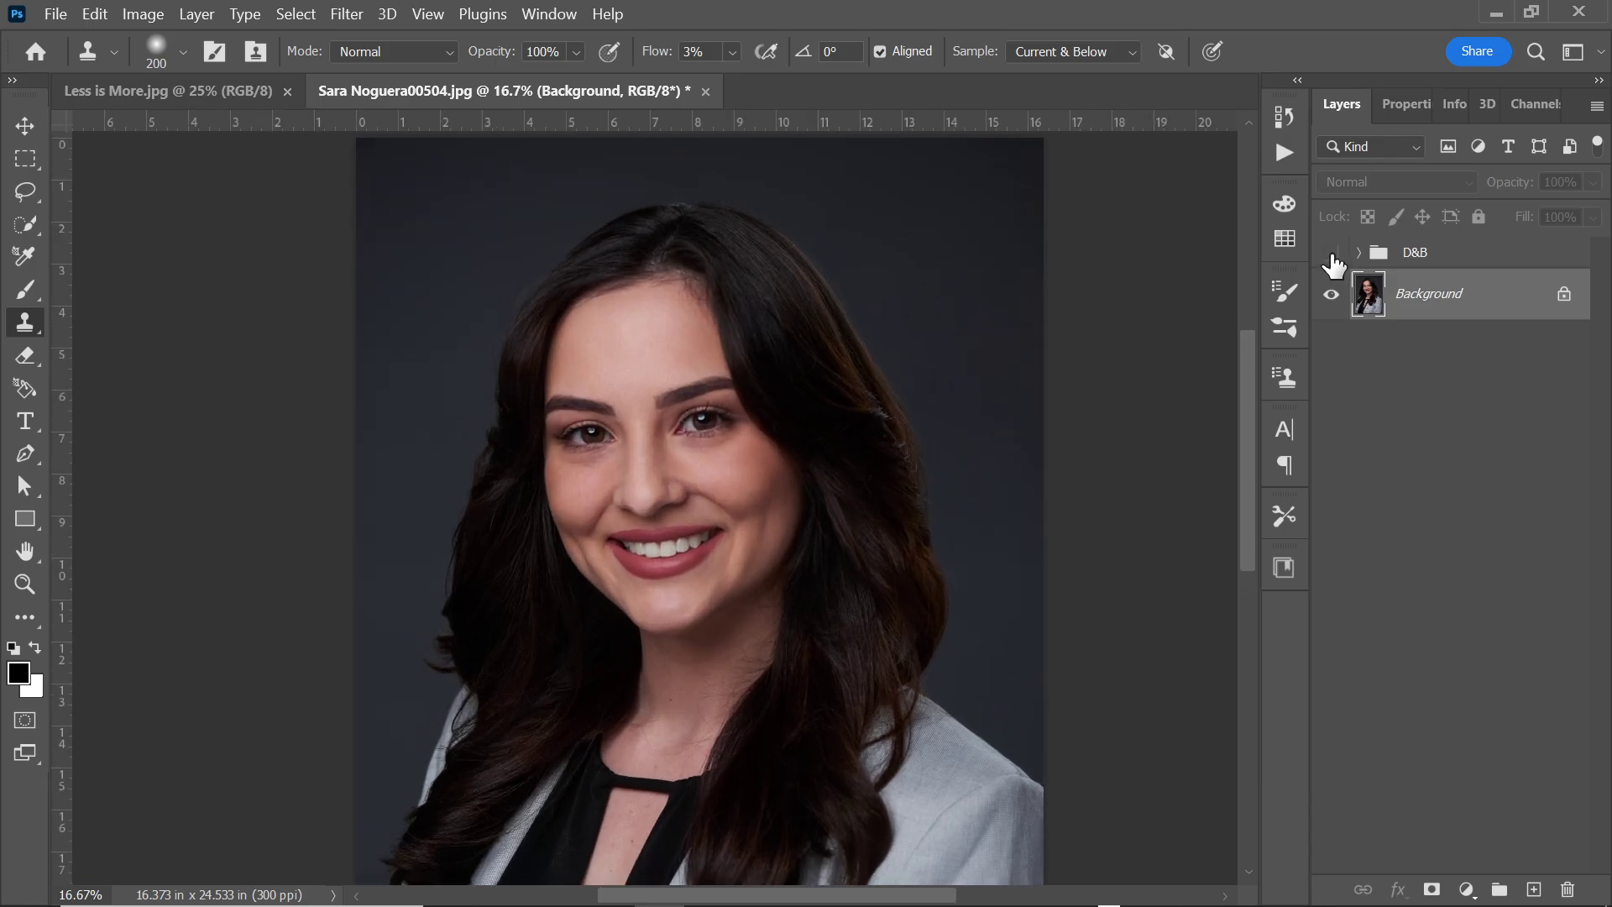
left_click(1333, 255)
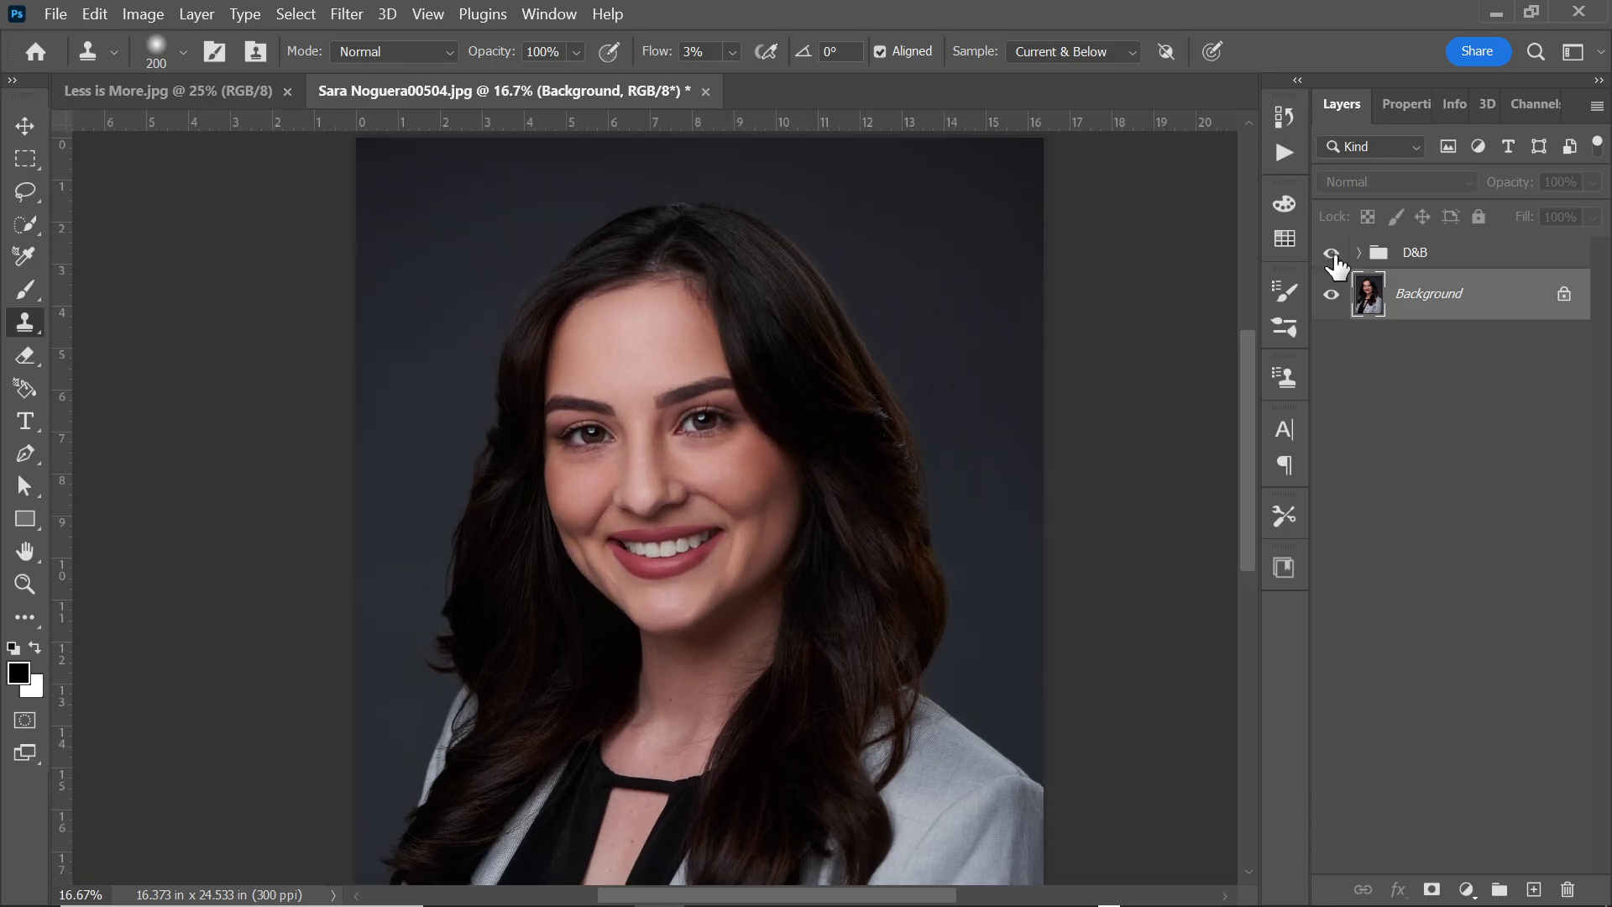
left_click(1334, 256)
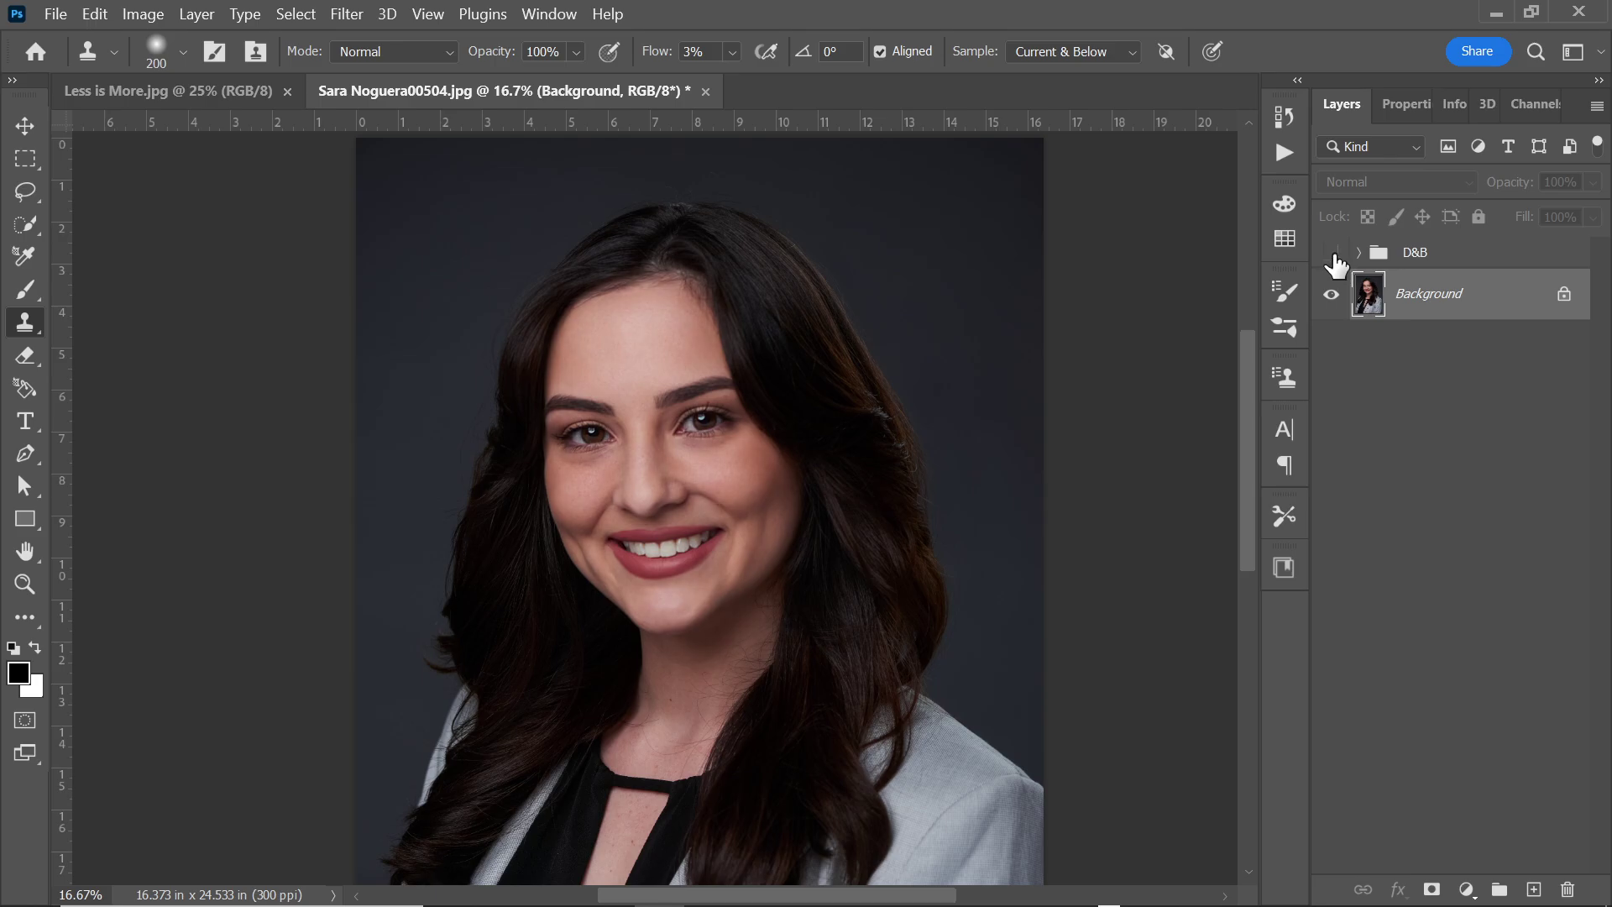
left_click(1334, 256)
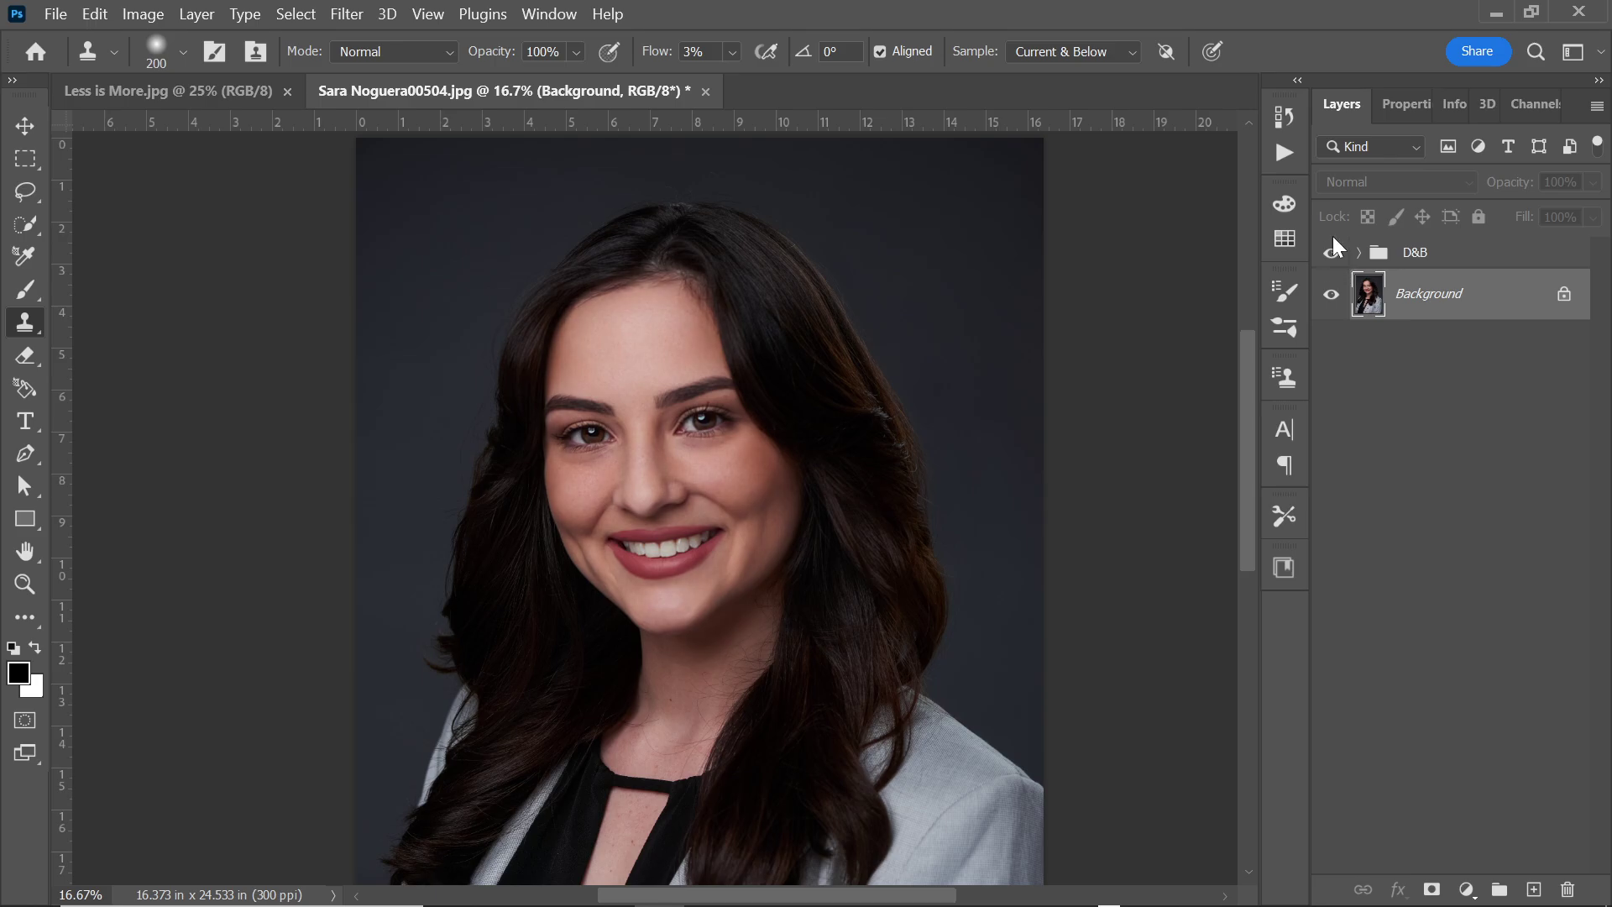
key("ctrl+plus")
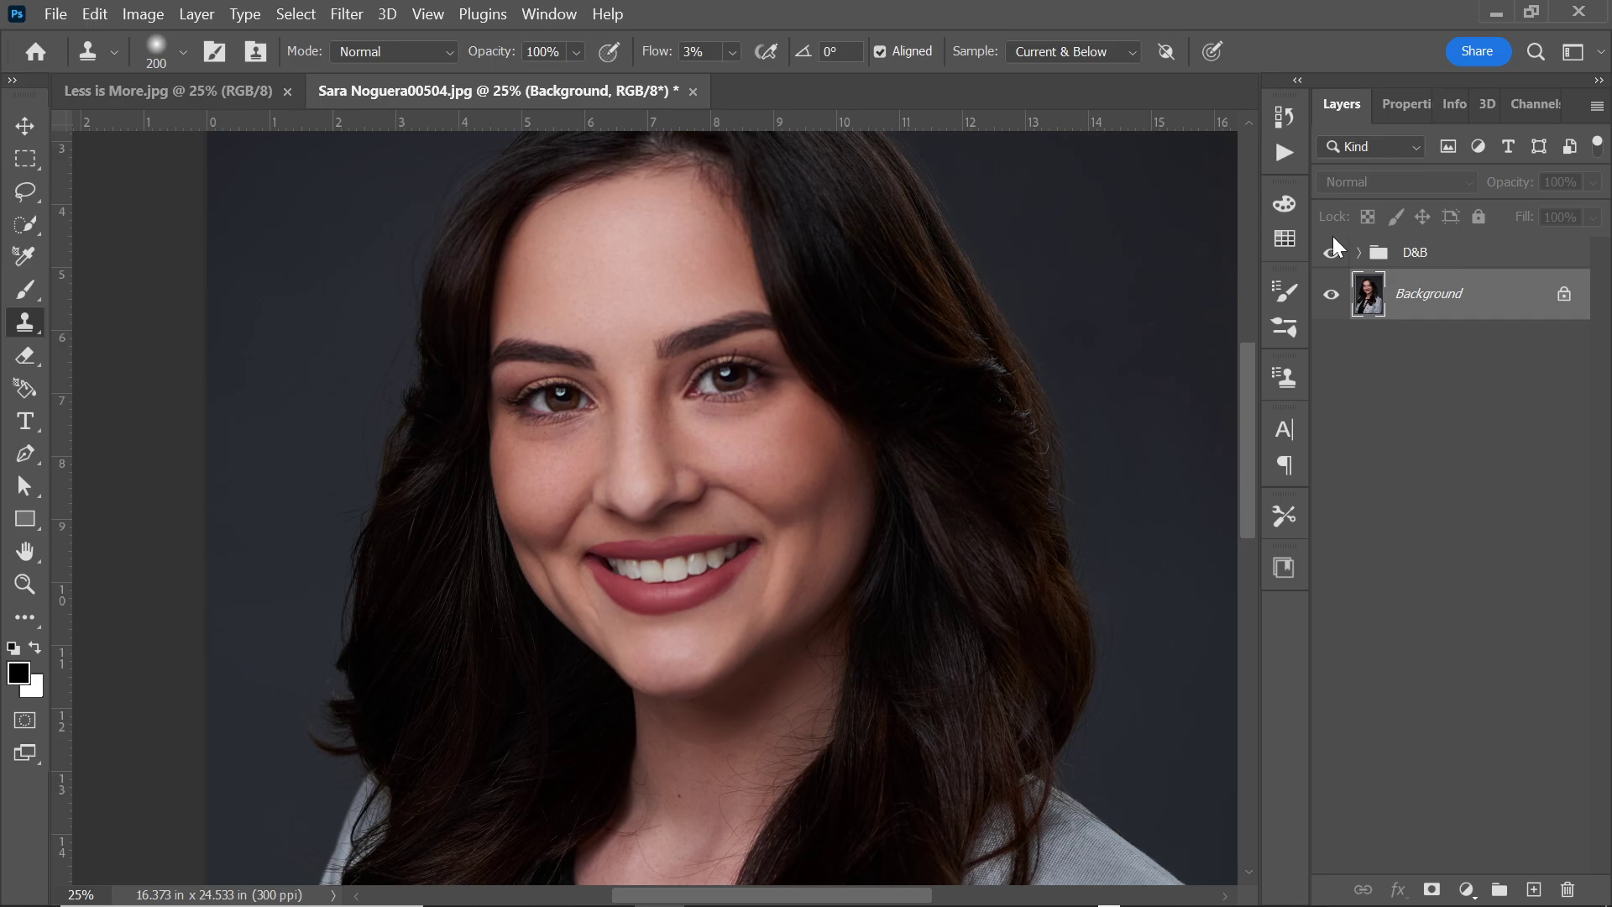
key("ctrl+minus")
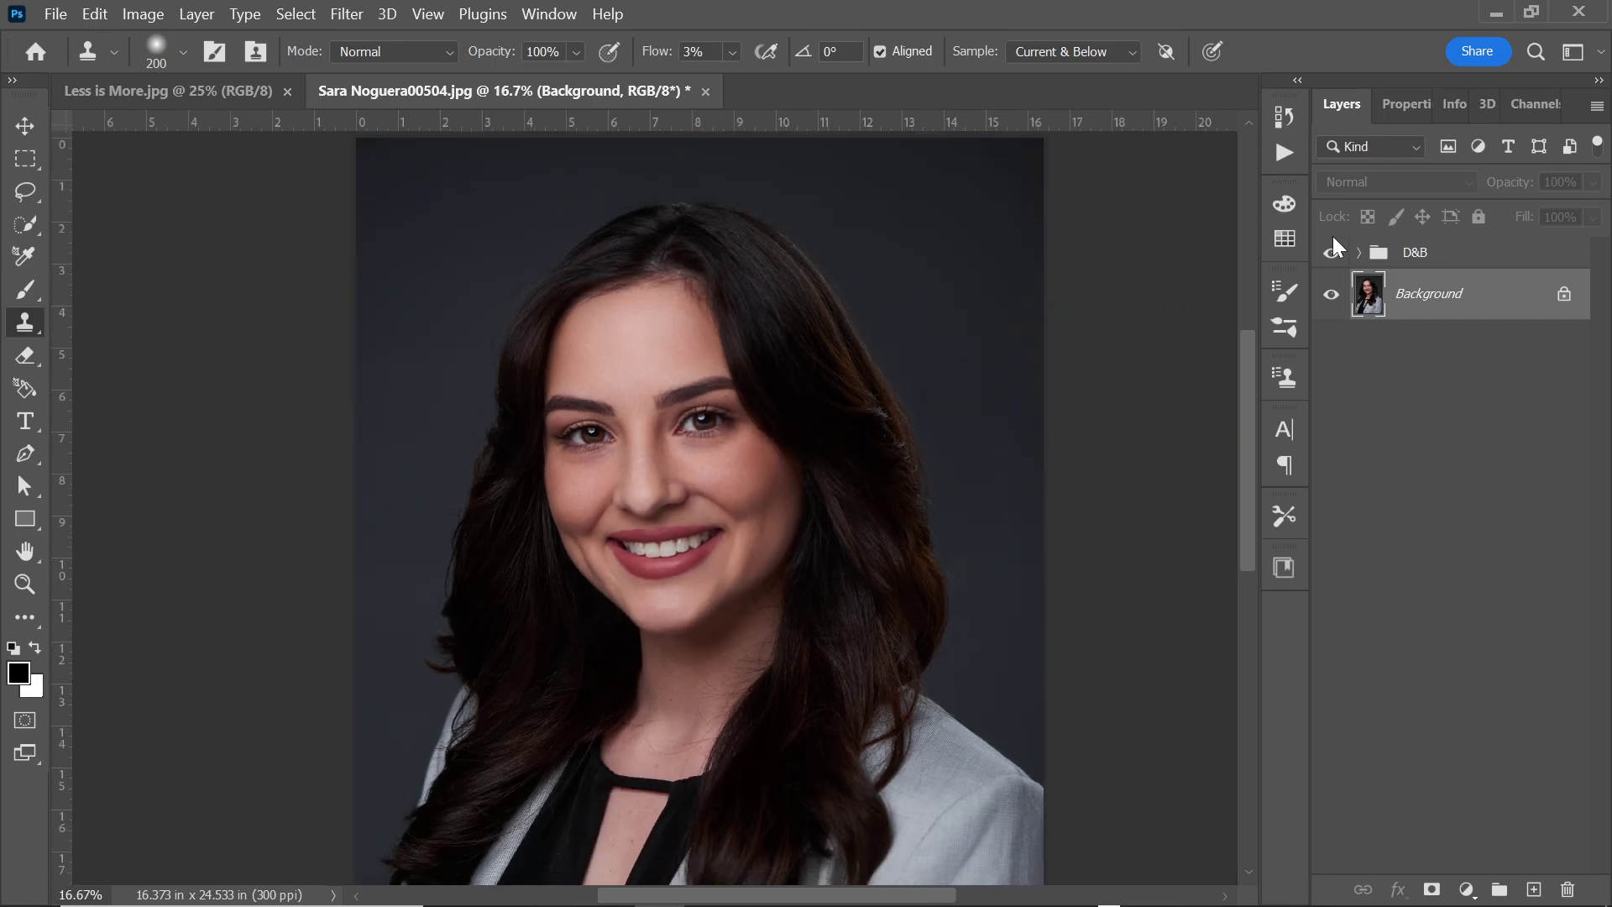
Step: Flatten the image and discard the hidden layers
left_click(1597, 106)
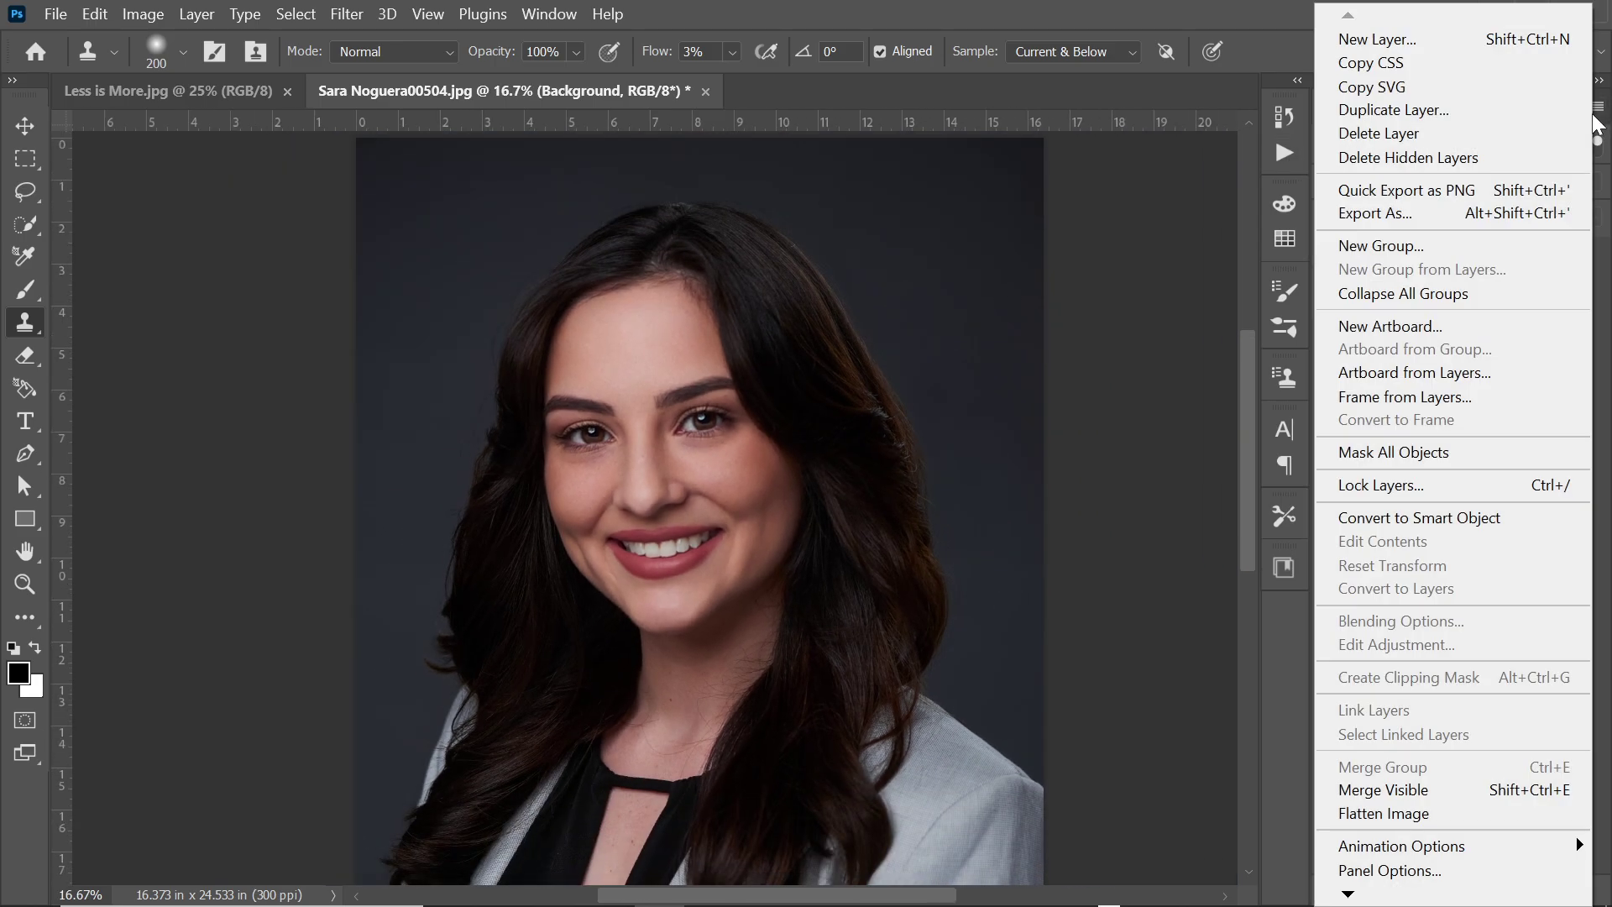
left_click(1383, 814)
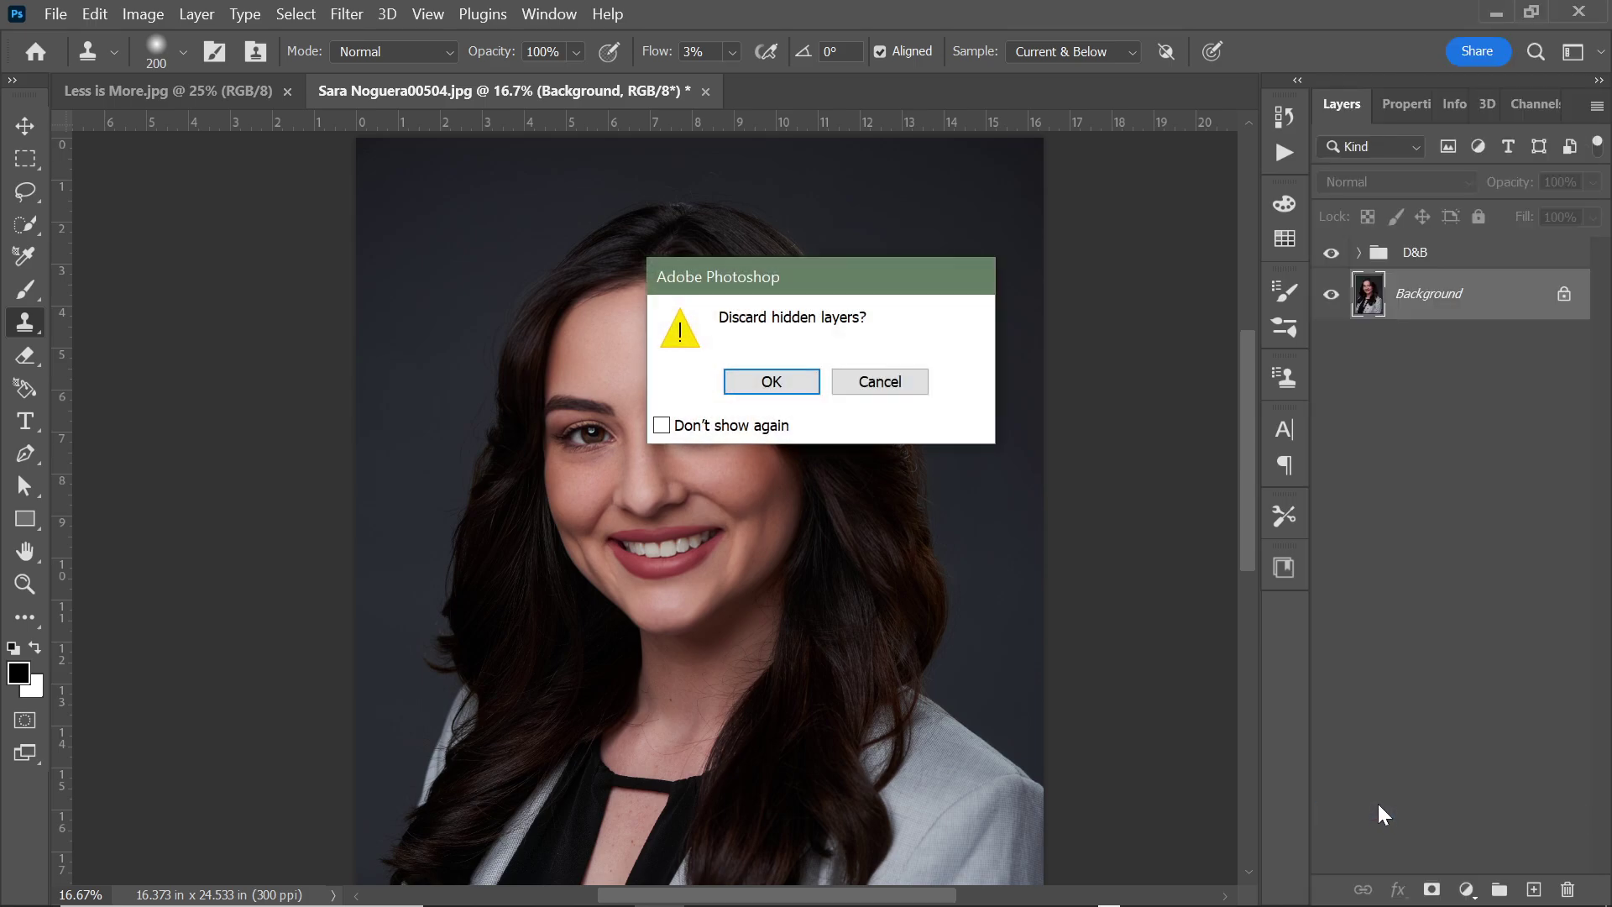
left_click(800, 385)
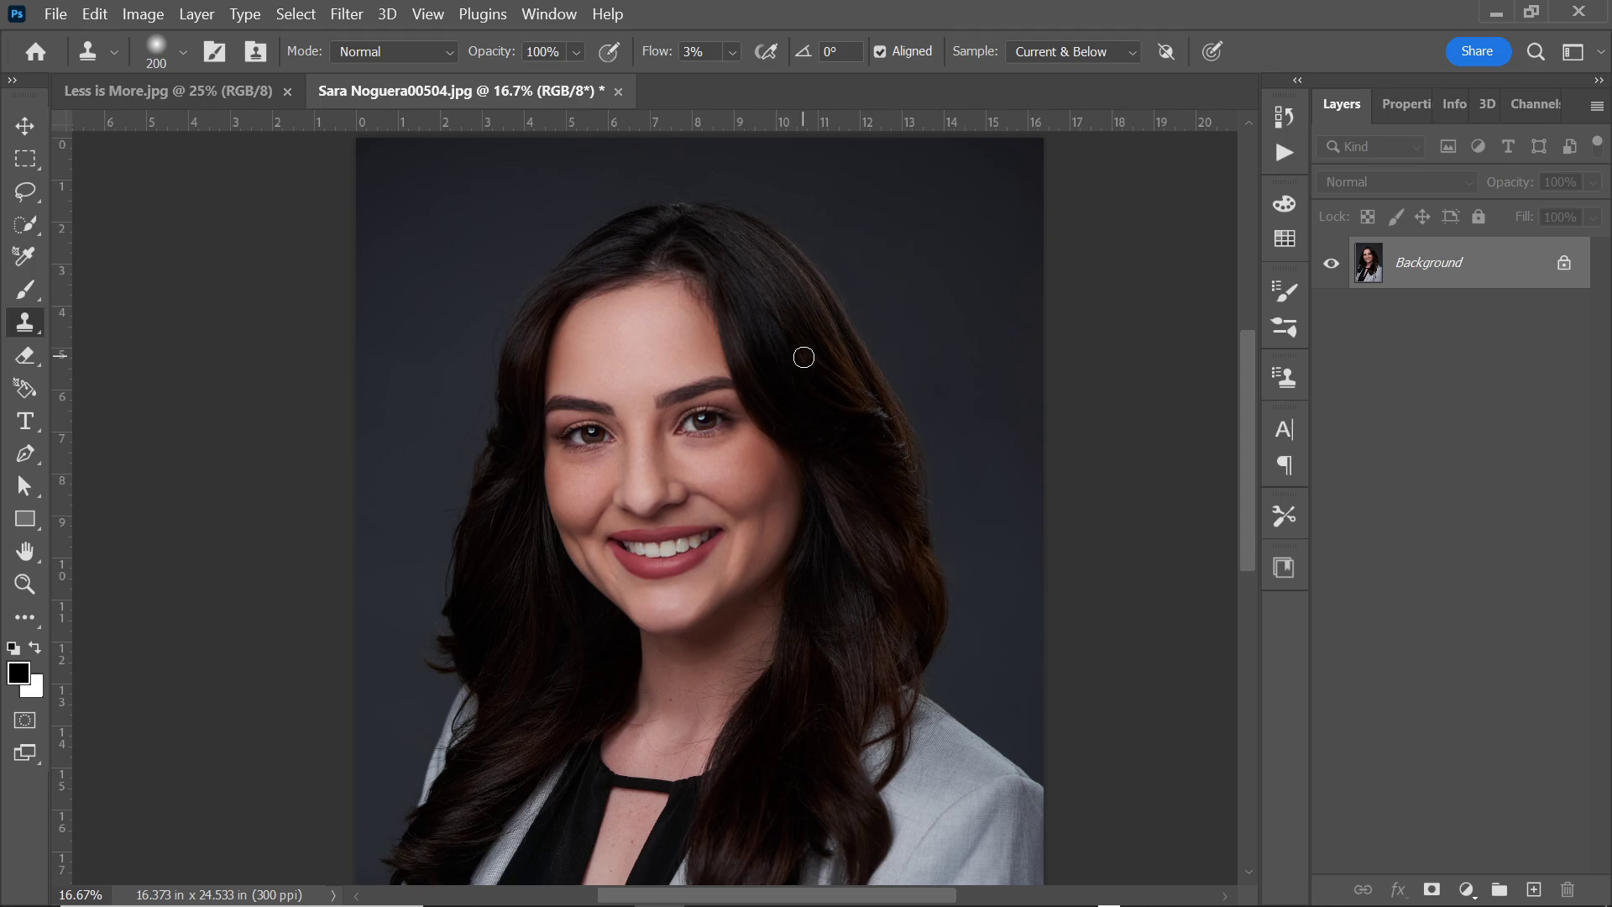
Step: Remove the stray hairs and lines on the neck and upper chest with a 40-pixel Spot Healing Brush
key("ctrl+plus")
key("ctrl+plus")
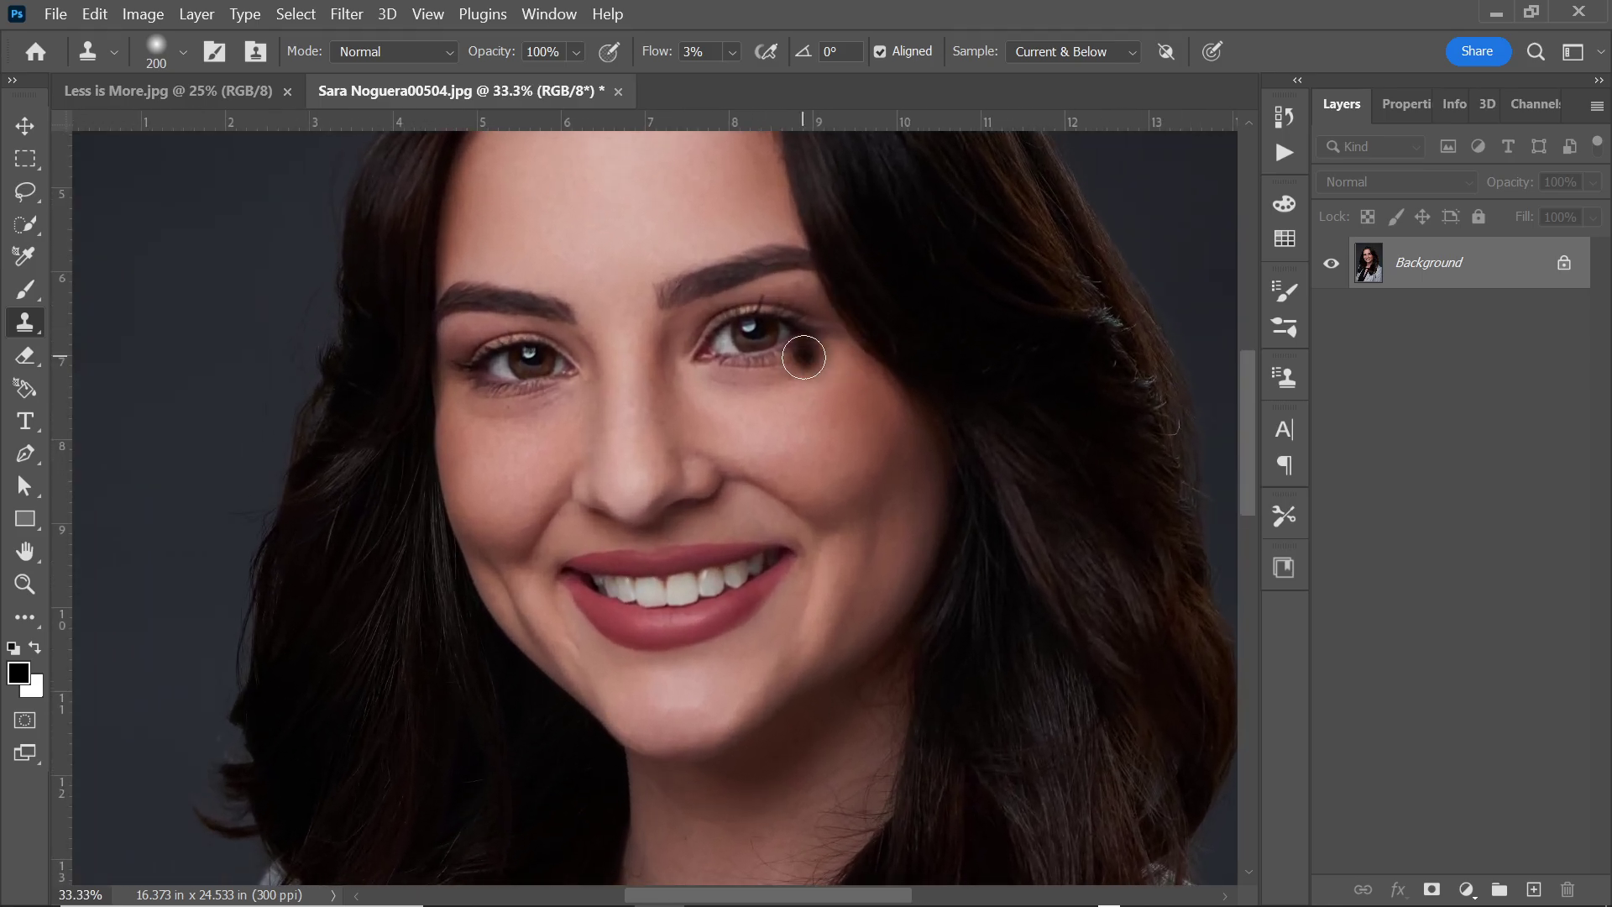
left_click_drag(1247, 436, 1255, 398)
key("j")
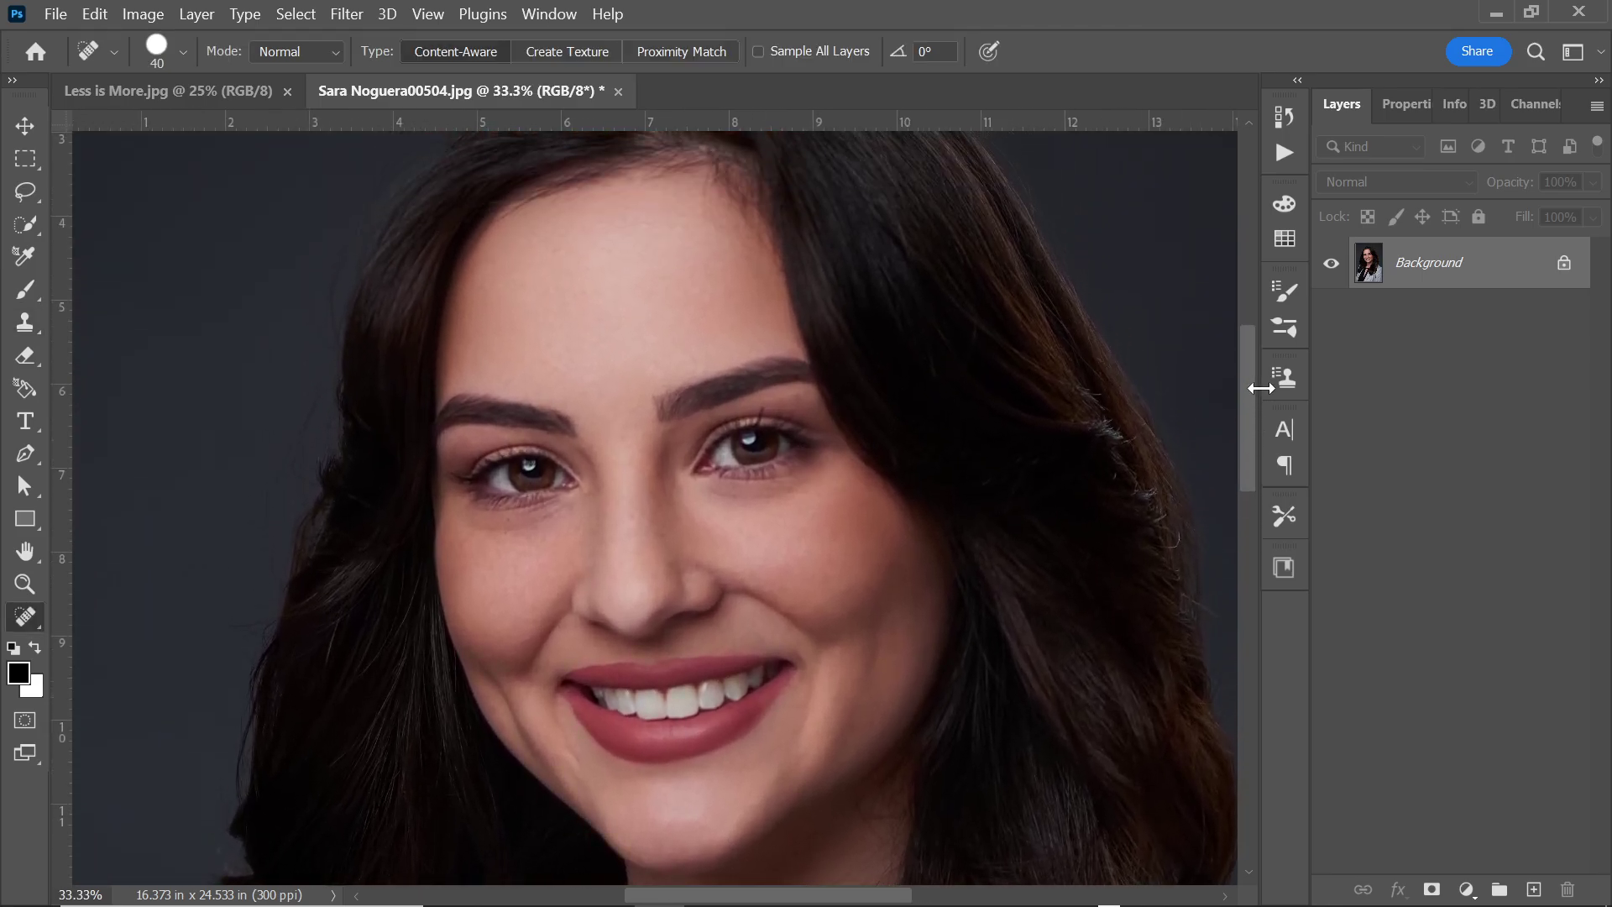
mouse_move(1249, 445)
left_mouse_down()
mouse_move(1250, 469)
mouse_move(1251, 436)
left_mouse_up()
left_click_drag(1250, 476, 1249, 505)
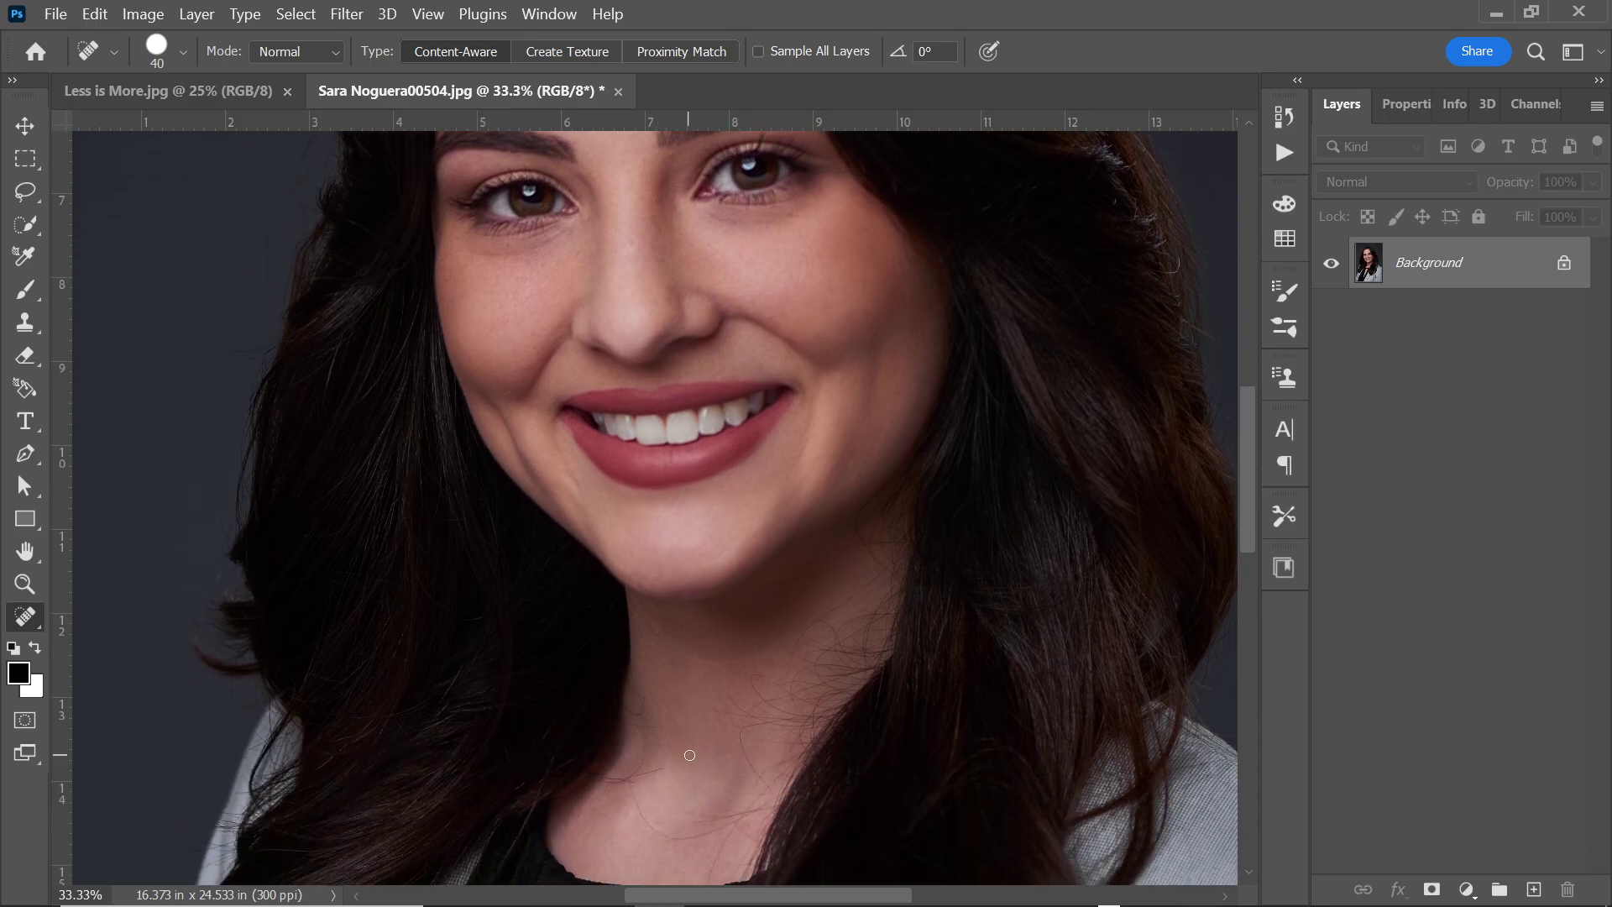
left_click_drag(1249, 432, 1247, 452)
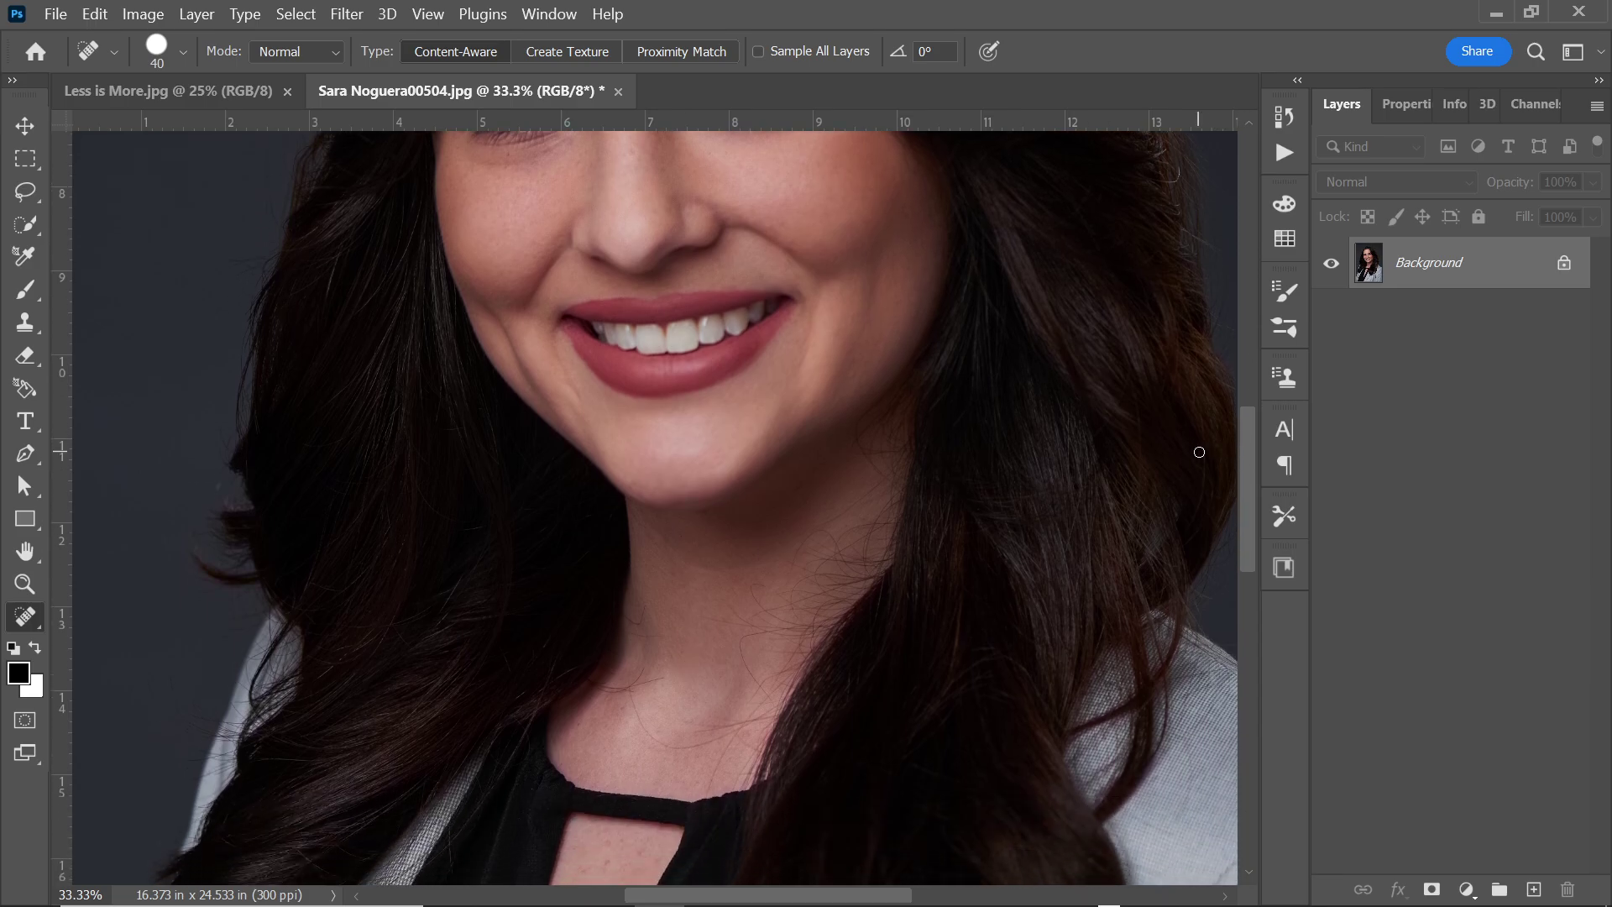
mouse_move(630, 685)
left_mouse_down()
mouse_move(668, 745)
mouse_move(732, 732)
mouse_move(704, 809)
left_mouse_up()
mouse_move(695, 734)
left_mouse_down()
mouse_move(751, 714)
mouse_move(697, 724)
mouse_move(719, 719)
mouse_move(703, 744)
mouse_move(649, 683)
mouse_move(632, 690)
mouse_move(640, 674)
mouse_move(588, 680)
left_mouse_up()
left_click_drag(649, 620, 623, 618)
key("ctrl+minus")
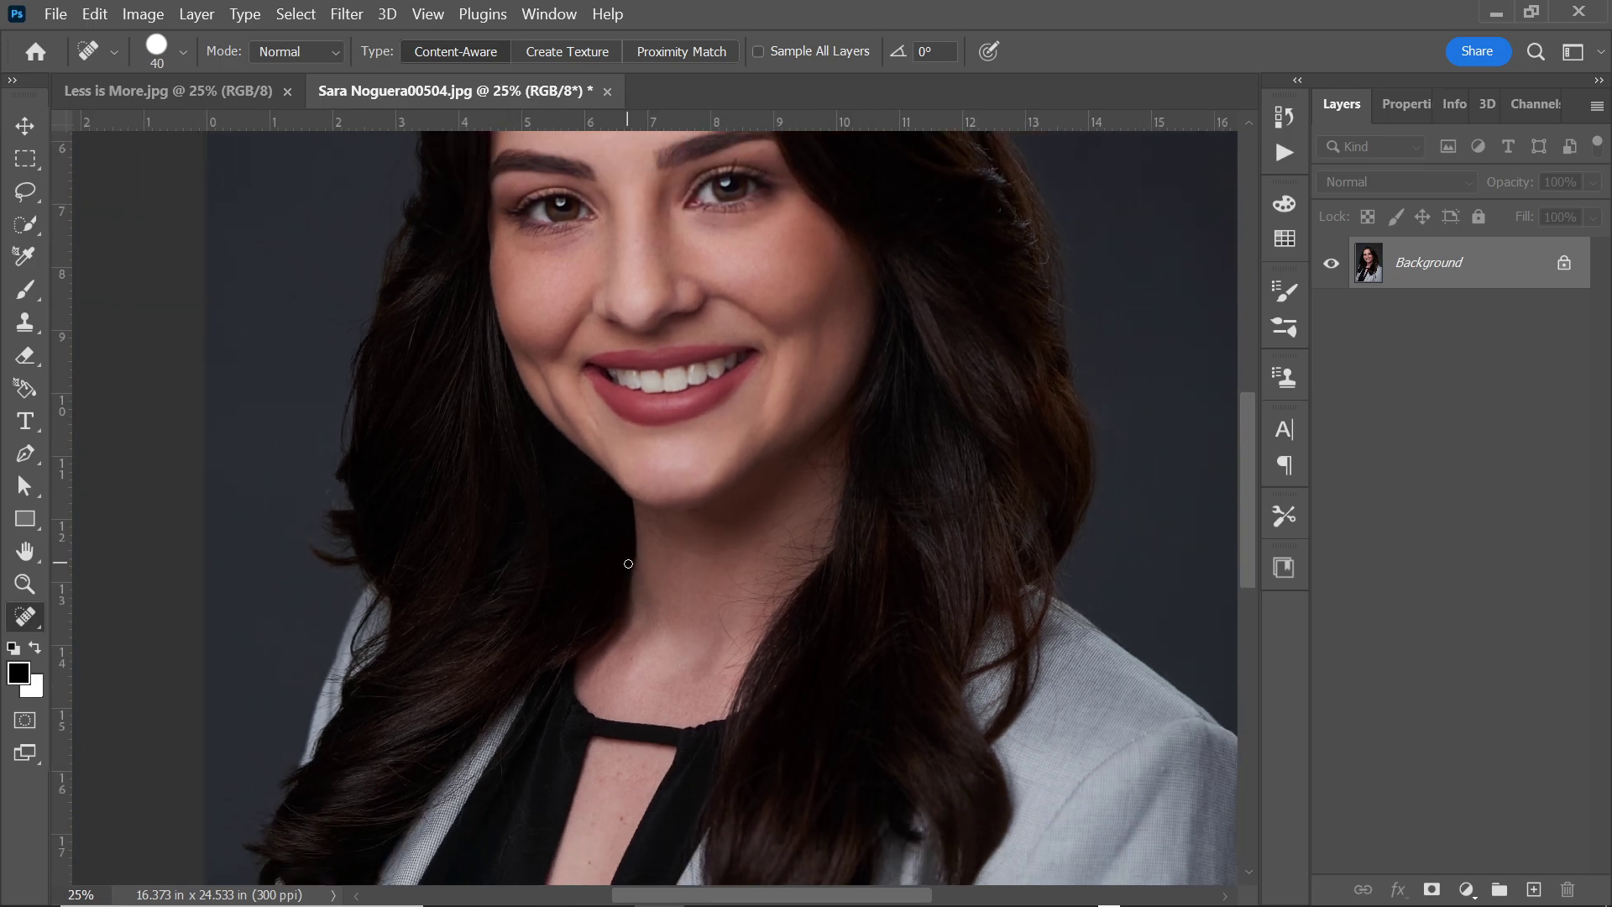
Step: Spot-heal the small mark on the bridge of the nose between the eyes
key("ctrl+plus")
left_click_drag(1249, 474, 1244, 406)
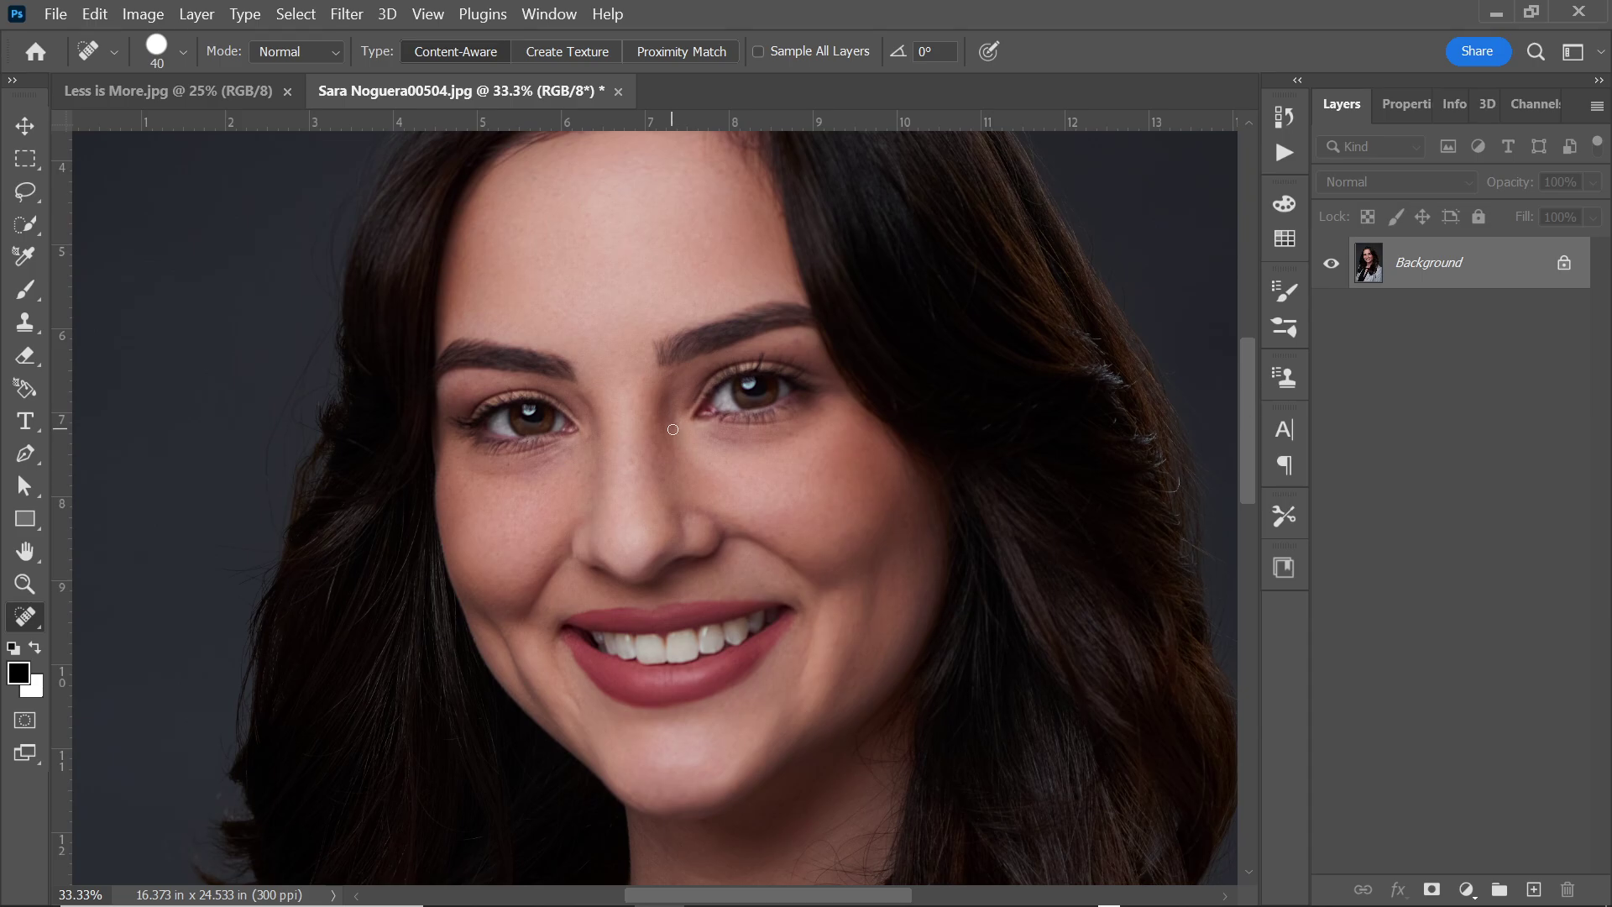
mouse_move(673, 429)
left_mouse_down()
mouse_move(668, 450)
mouse_move(675, 398)
mouse_move(673, 427)
left_mouse_up()
left_click_drag(670, 419, 672, 427)
Step: Review the finished retouch across the flattened portrait at 12.5%, 16.67% and 25% zoom
scroll(682, 404, "down", 1)
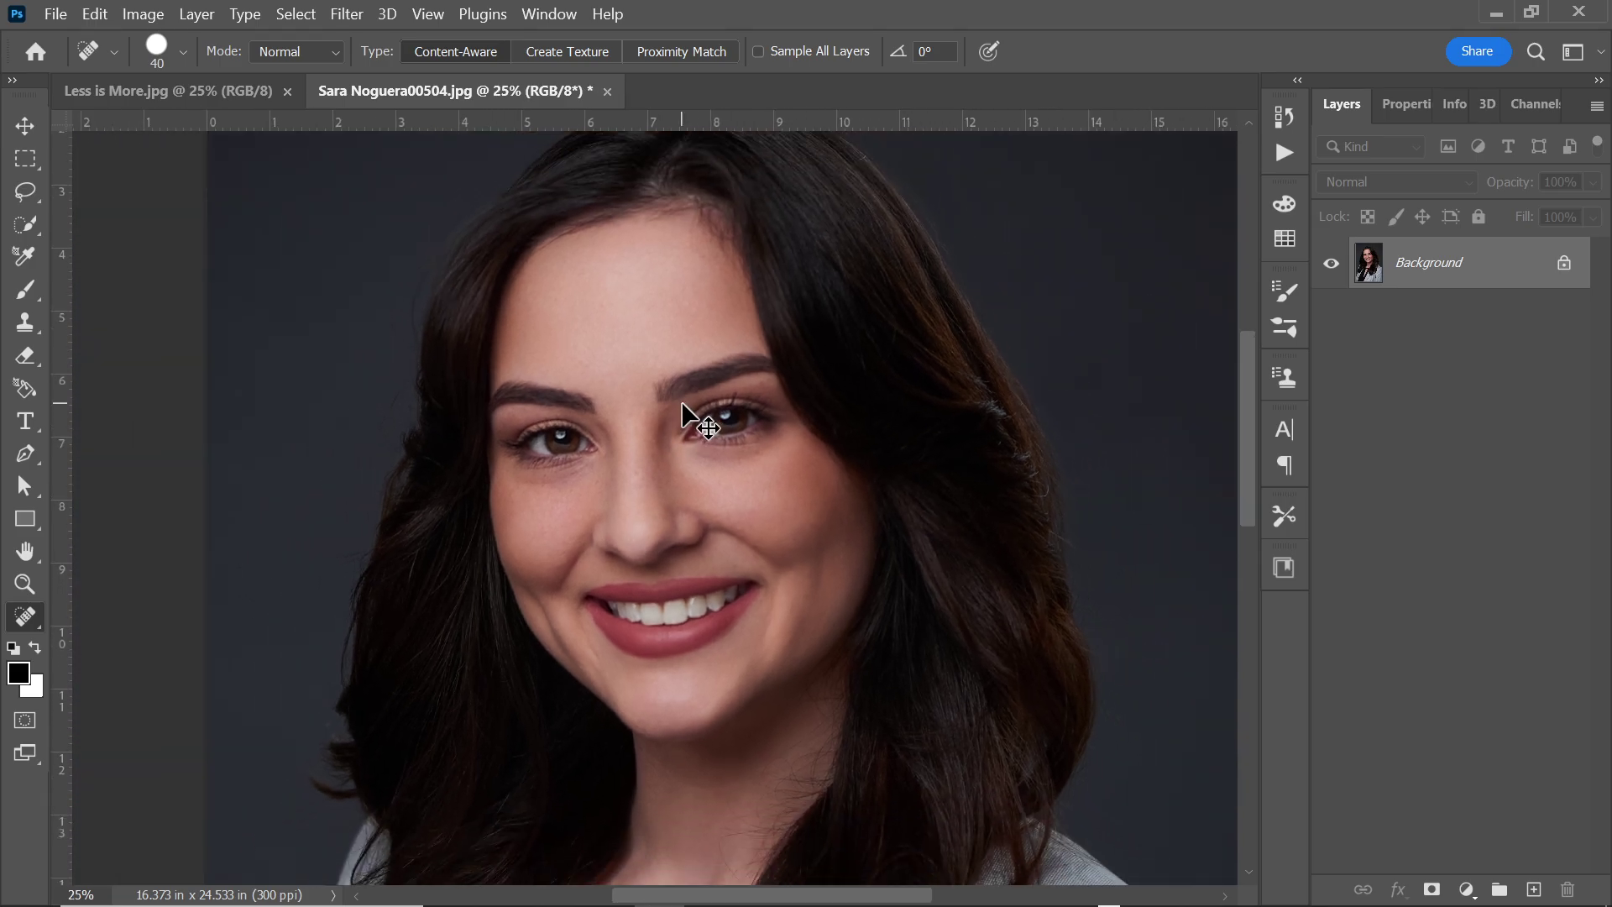
scroll(683, 404, "down", 1)
scroll(683, 404, "down", 1)
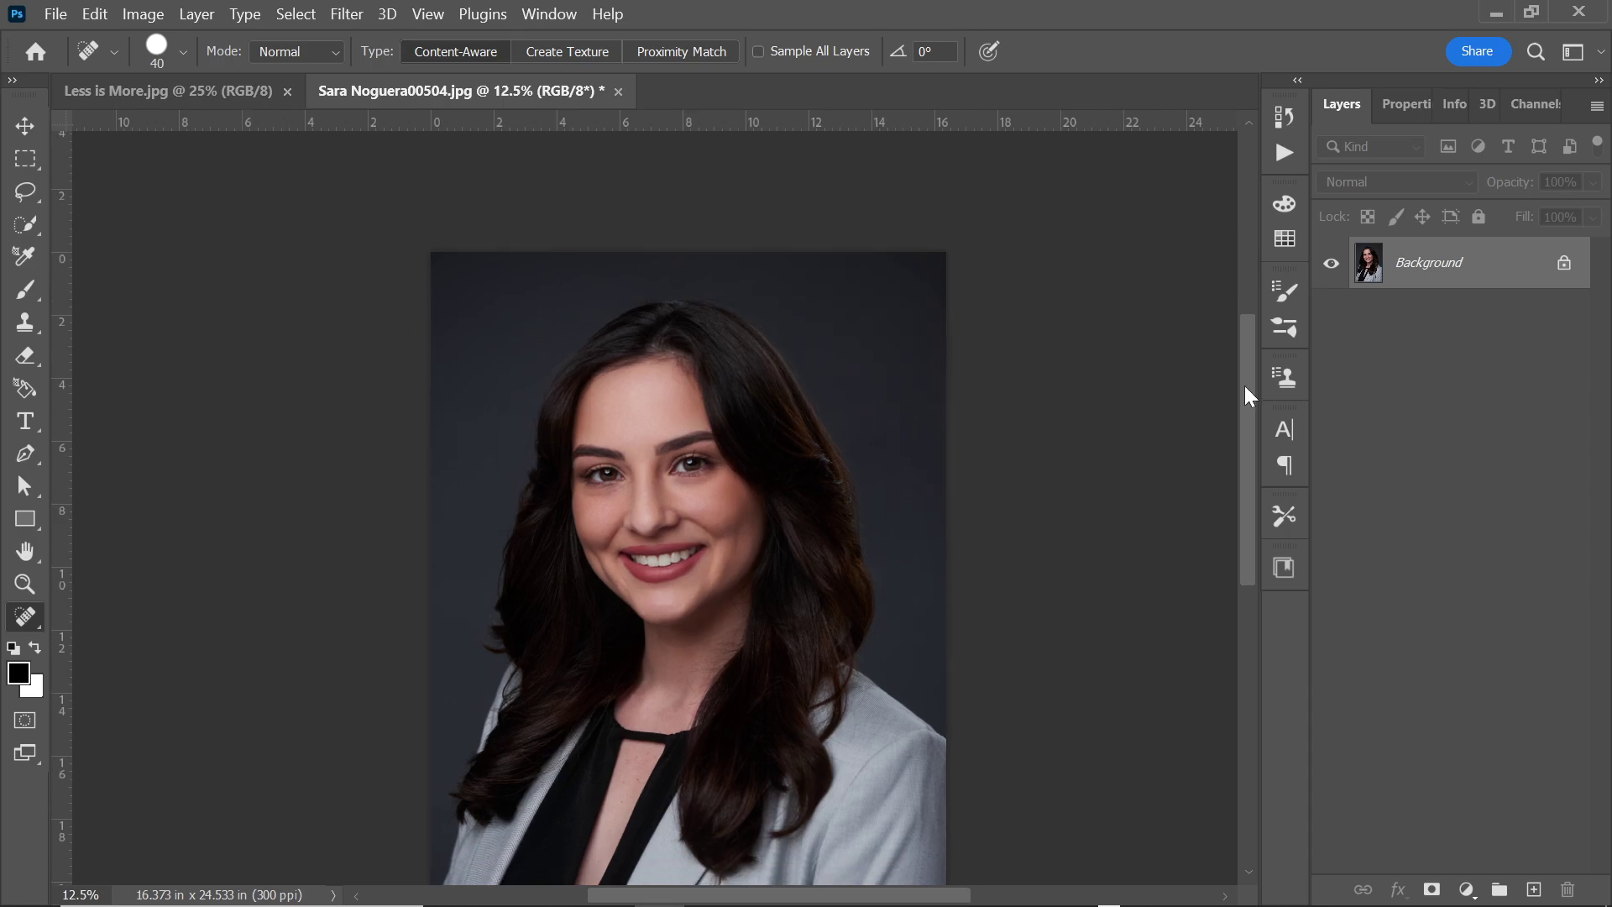
mouse_move(1245, 386)
left_mouse_down()
mouse_move(1246, 441)
mouse_move(1251, 387)
left_mouse_up()
key("ctrl+plus")
key("ctrl+plus")
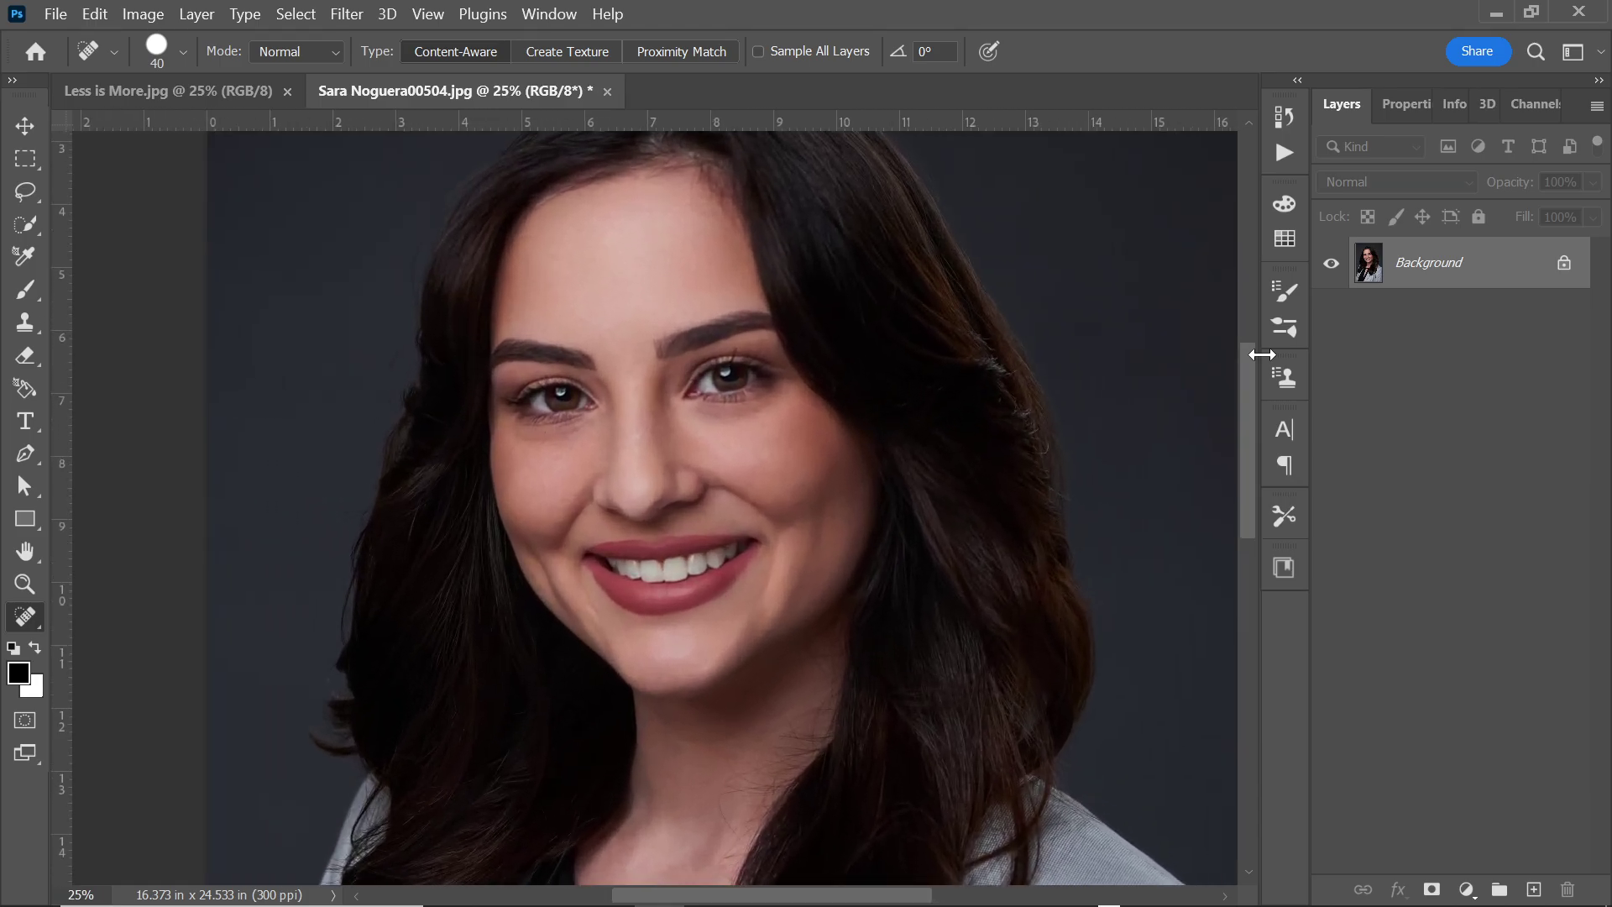
left_click_drag(1251, 434, 1236, 401)
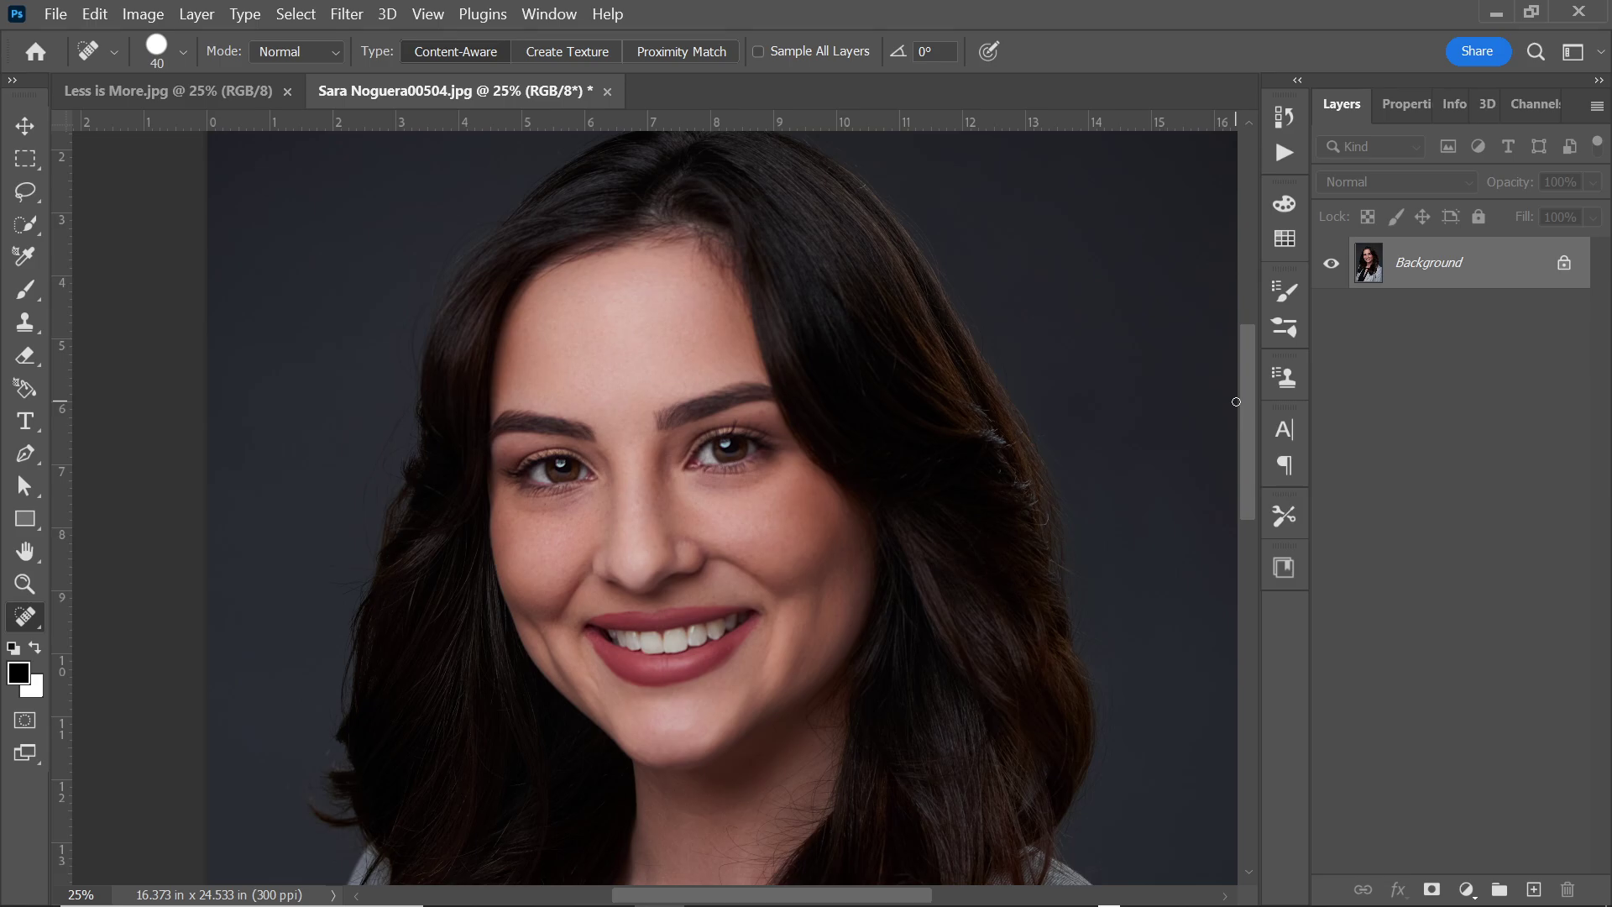
left_click_drag(1247, 403, 1251, 420)
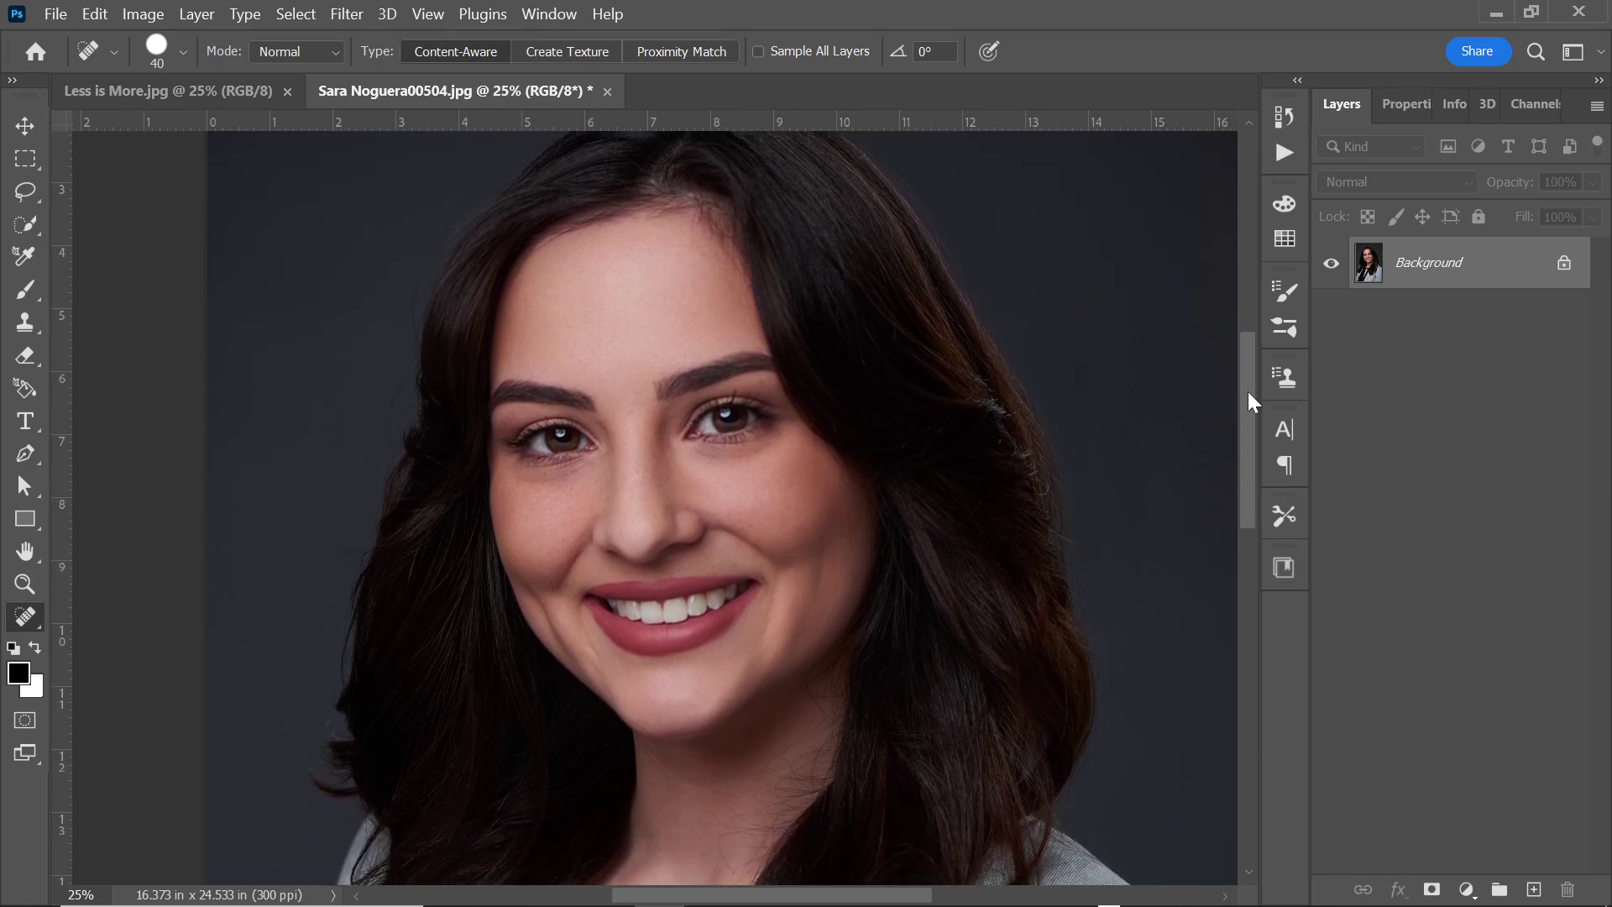
key("ctrl+minus")
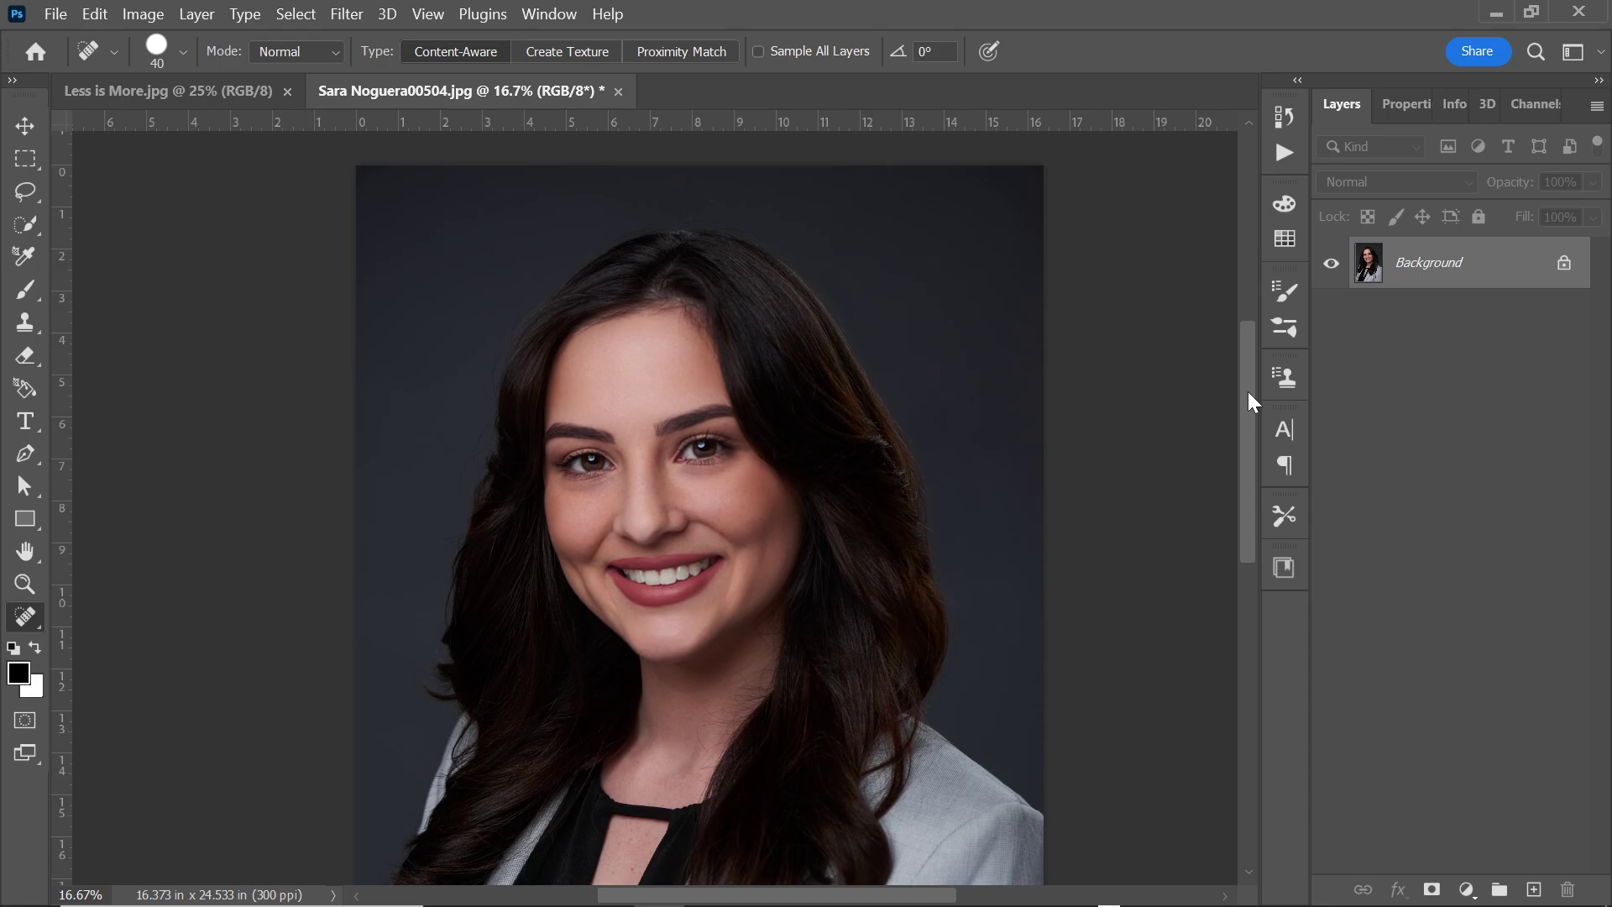
mouse_move(1251, 420)
left_mouse_down()
mouse_move(1252, 453)
mouse_move(1254, 418)
left_mouse_up()
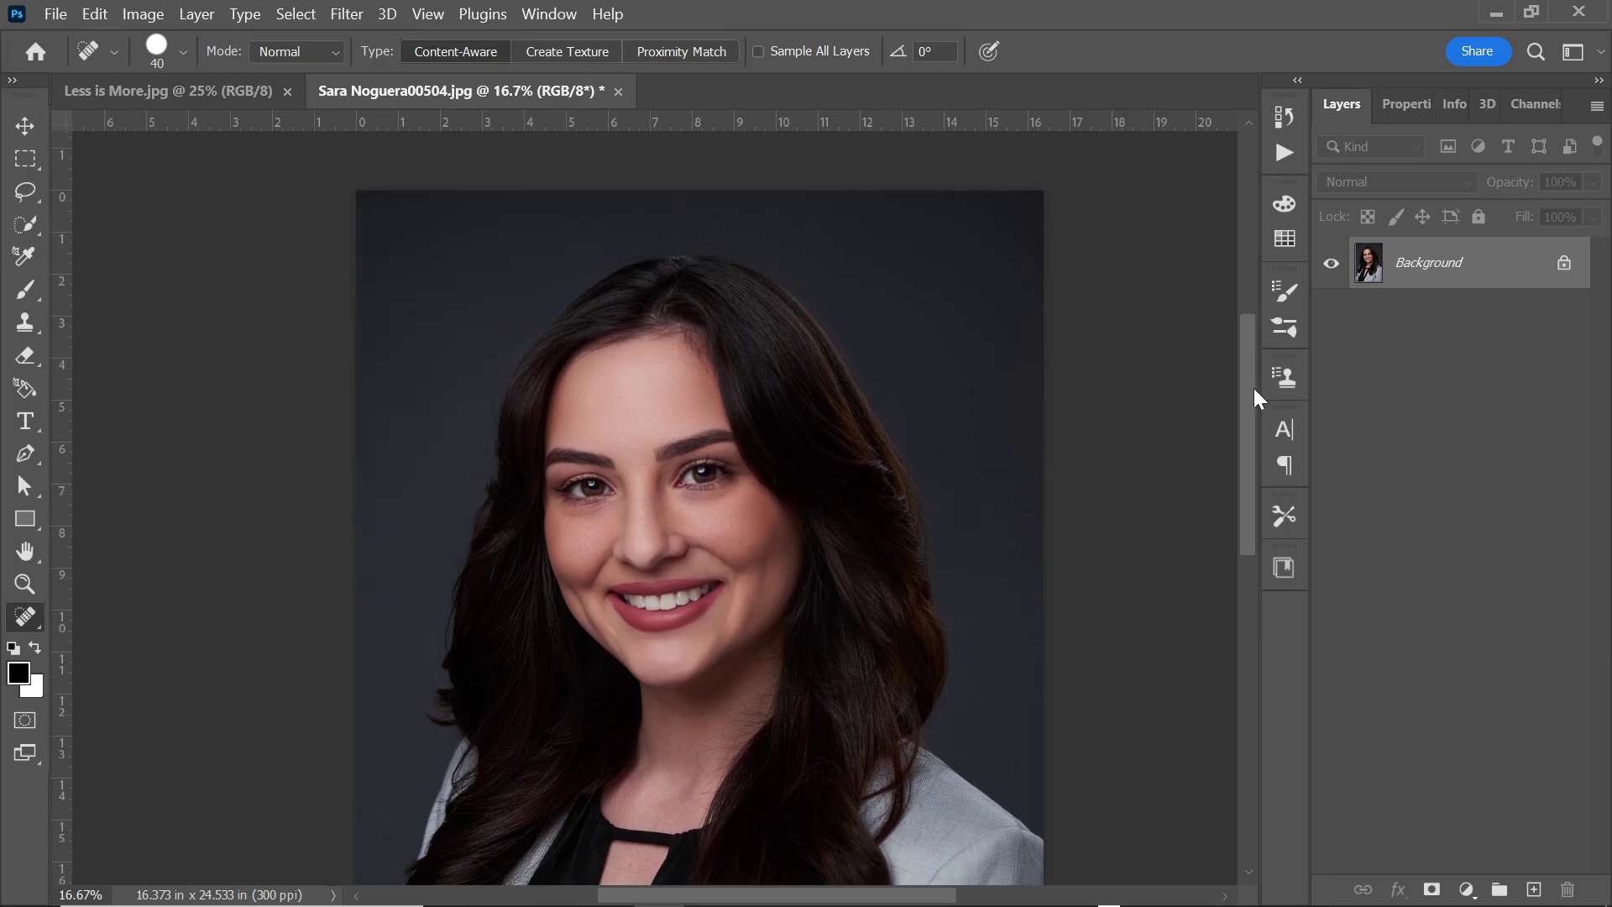
key("ctrl+plus")
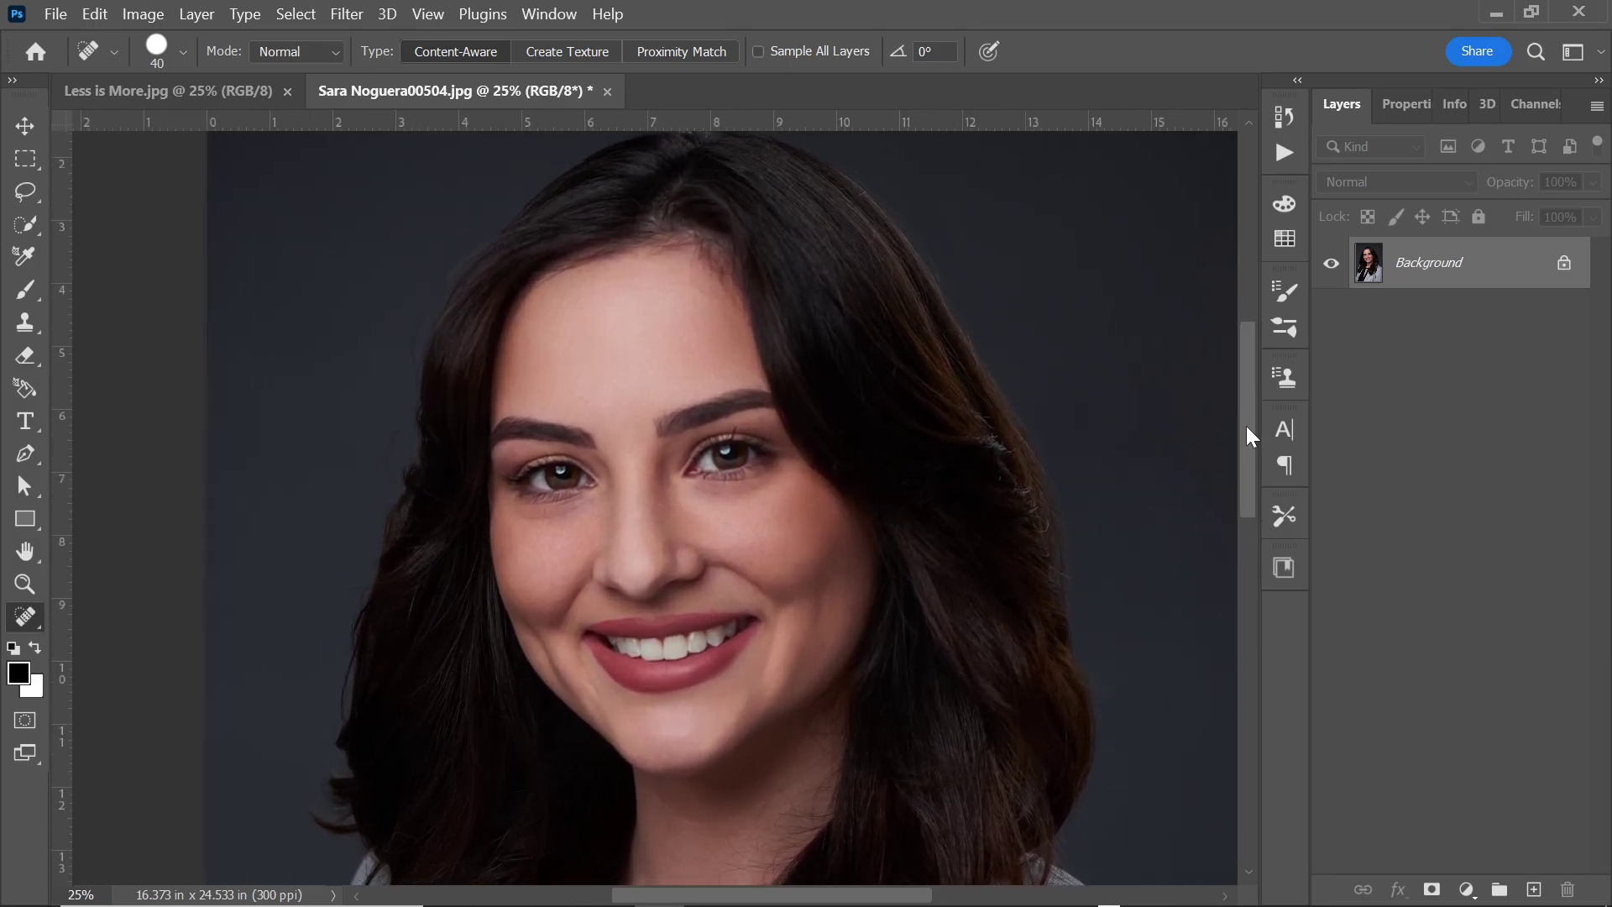
mouse_move(1247, 400)
left_mouse_down()
mouse_move(1248, 437)
mouse_move(1248, 405)
left_mouse_up()
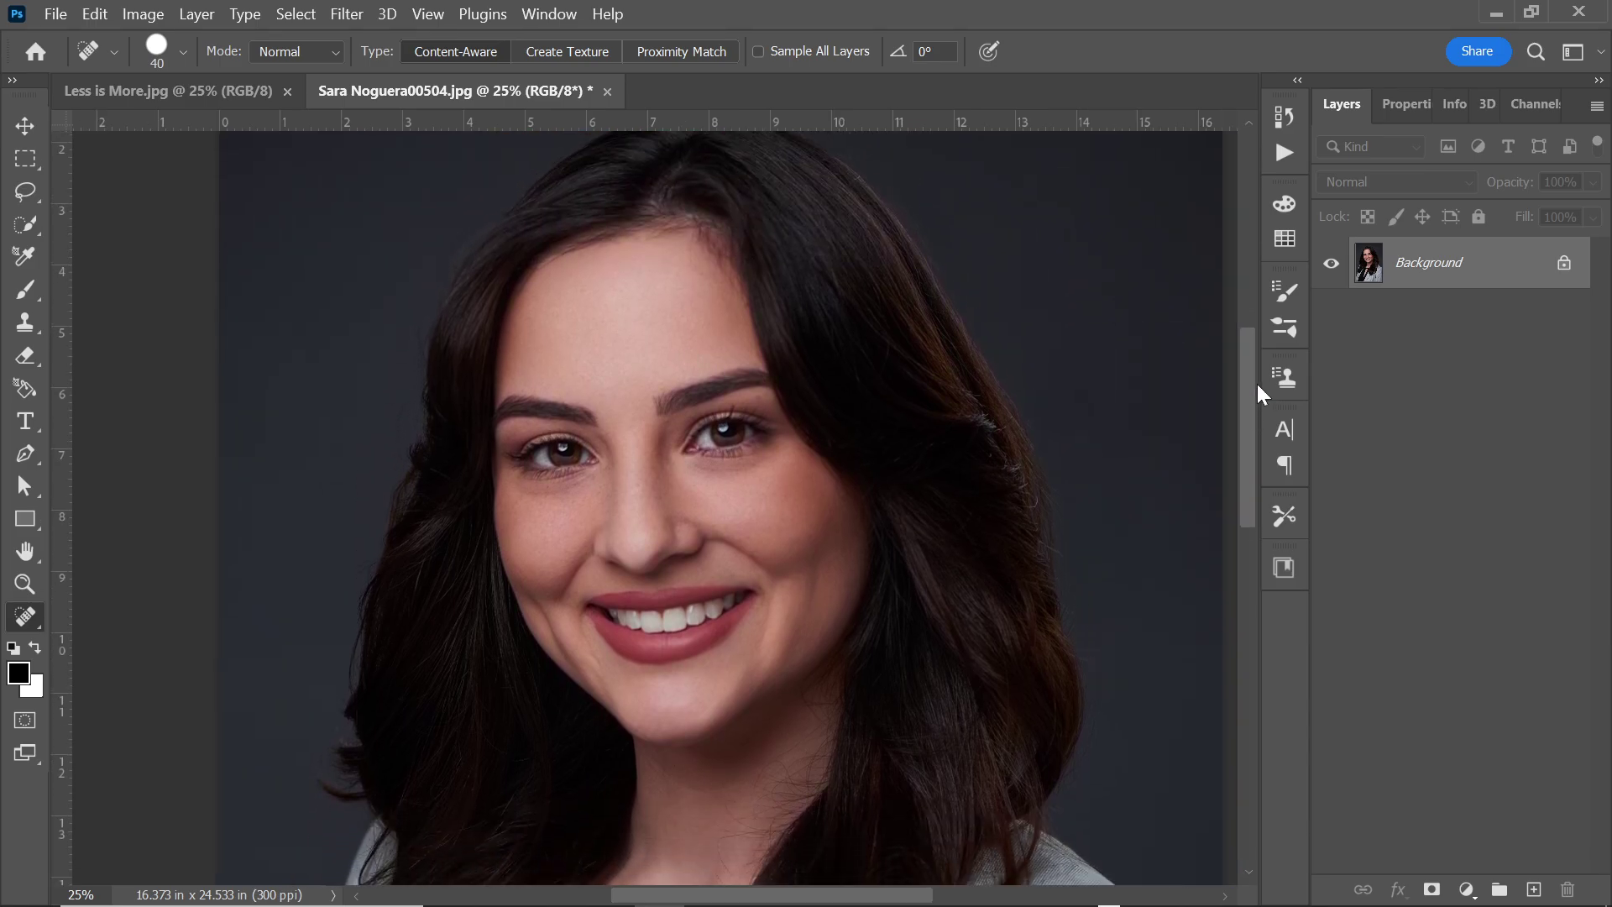
key("ctrl+minus")
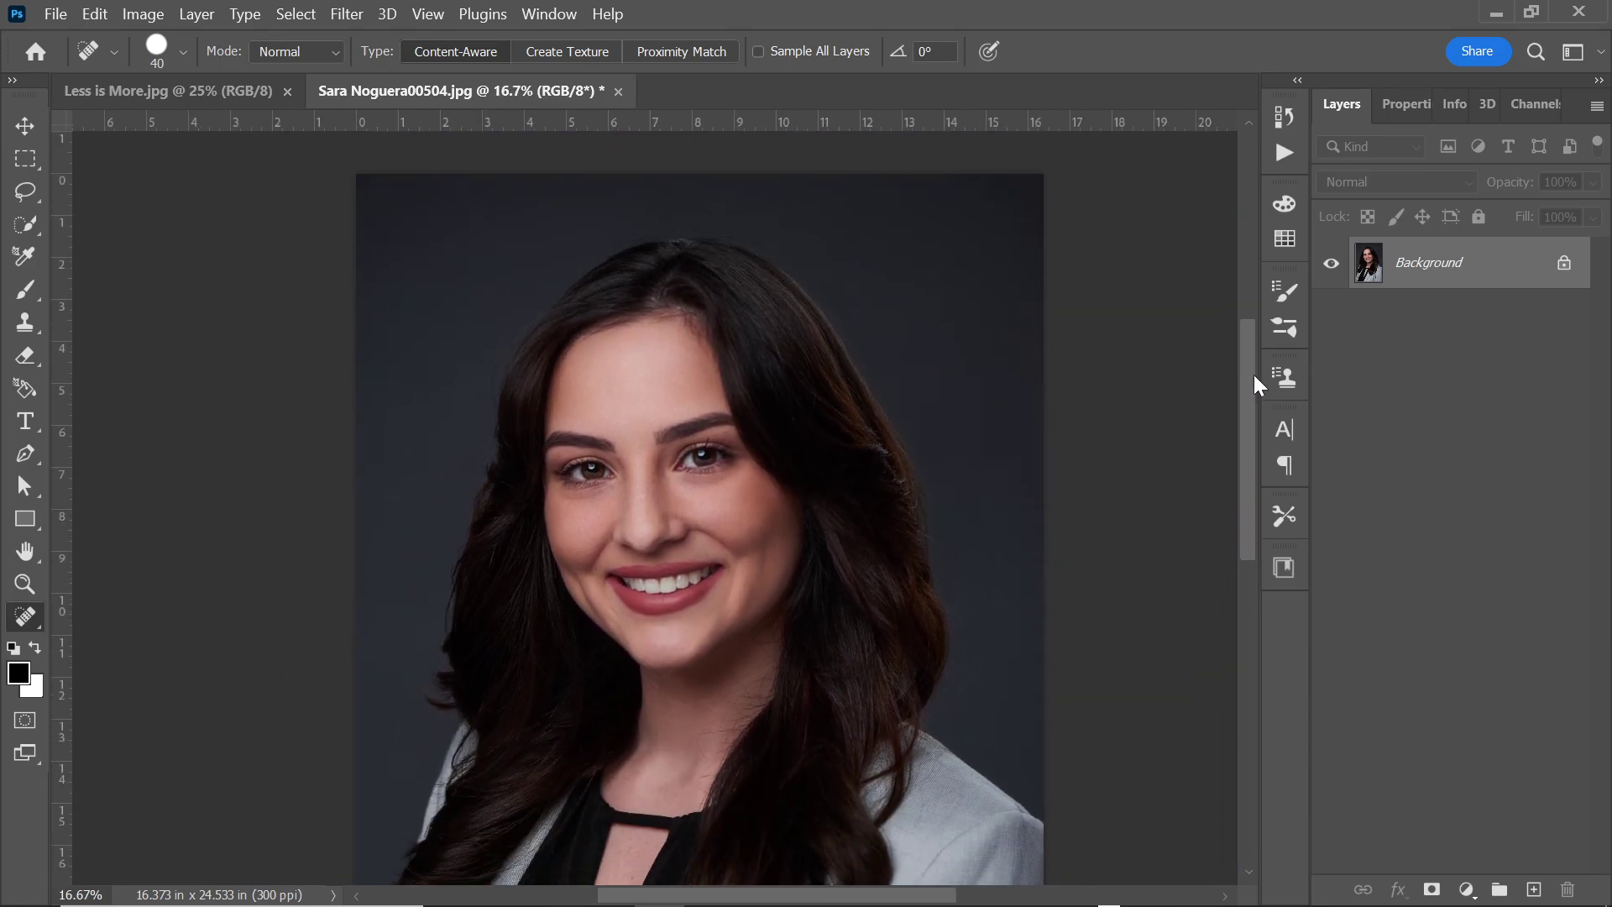
mouse_move(1240, 425)
left_mouse_down()
mouse_move(1246, 451)
mouse_move(1242, 387)
mouse_move(1244, 460)
mouse_move(1239, 430)
left_mouse_up()
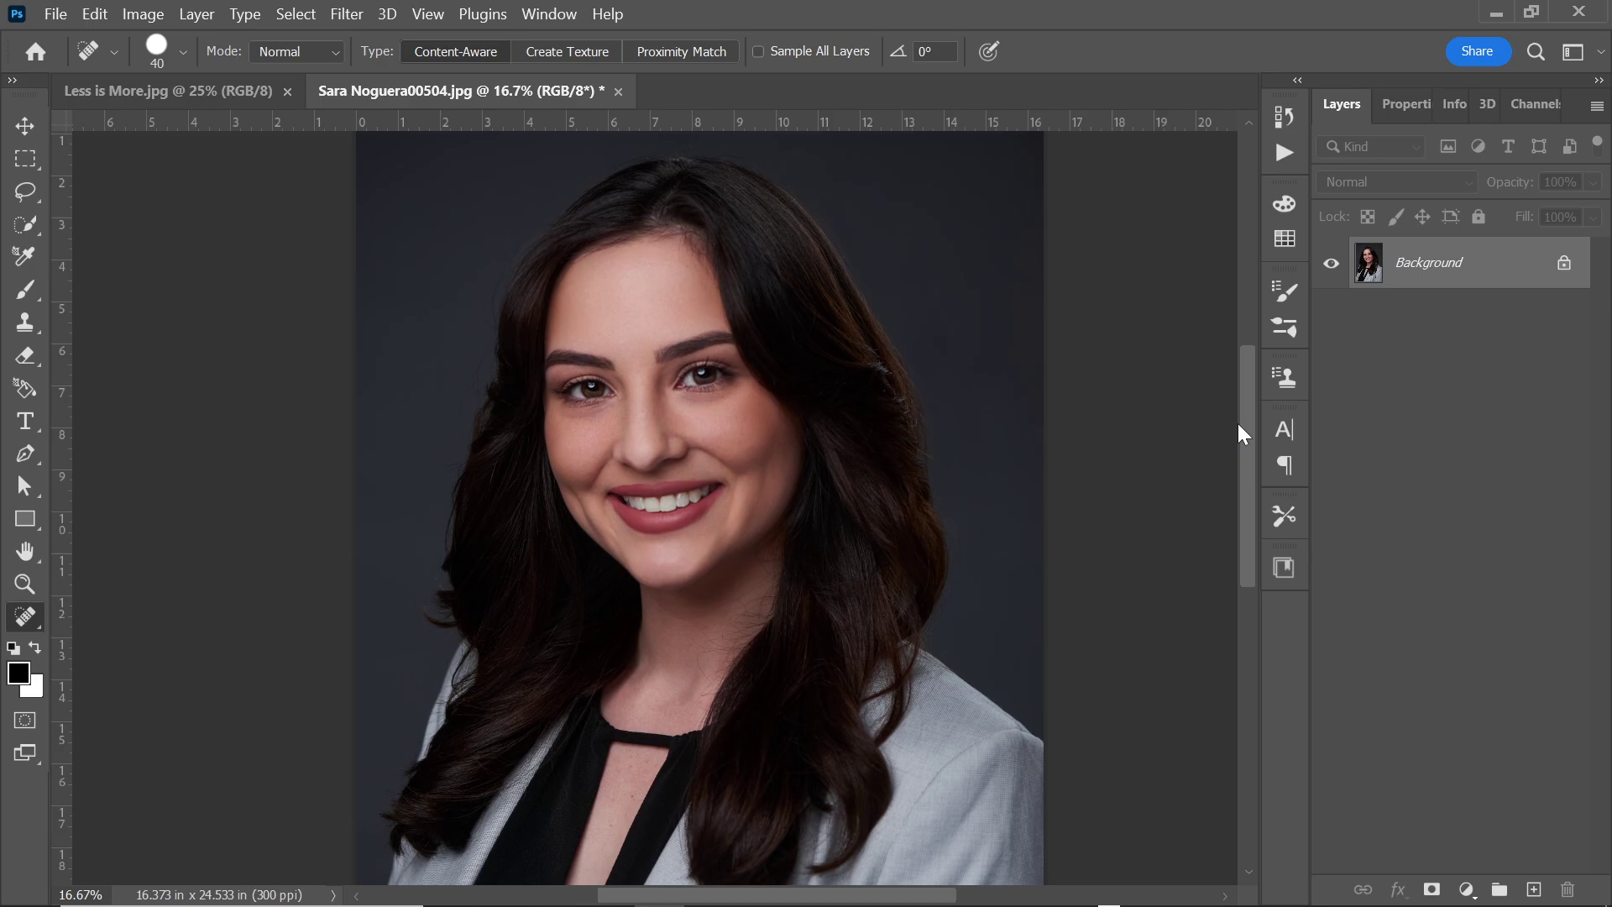
mouse_move(1248, 439)
left_mouse_down()
mouse_move(1252, 457)
mouse_move(1248, 420)
mouse_move(1249, 436)
left_mouse_up()
scroll(1248, 430, "up", 2)
scroll(1250, 437, "down", 3)
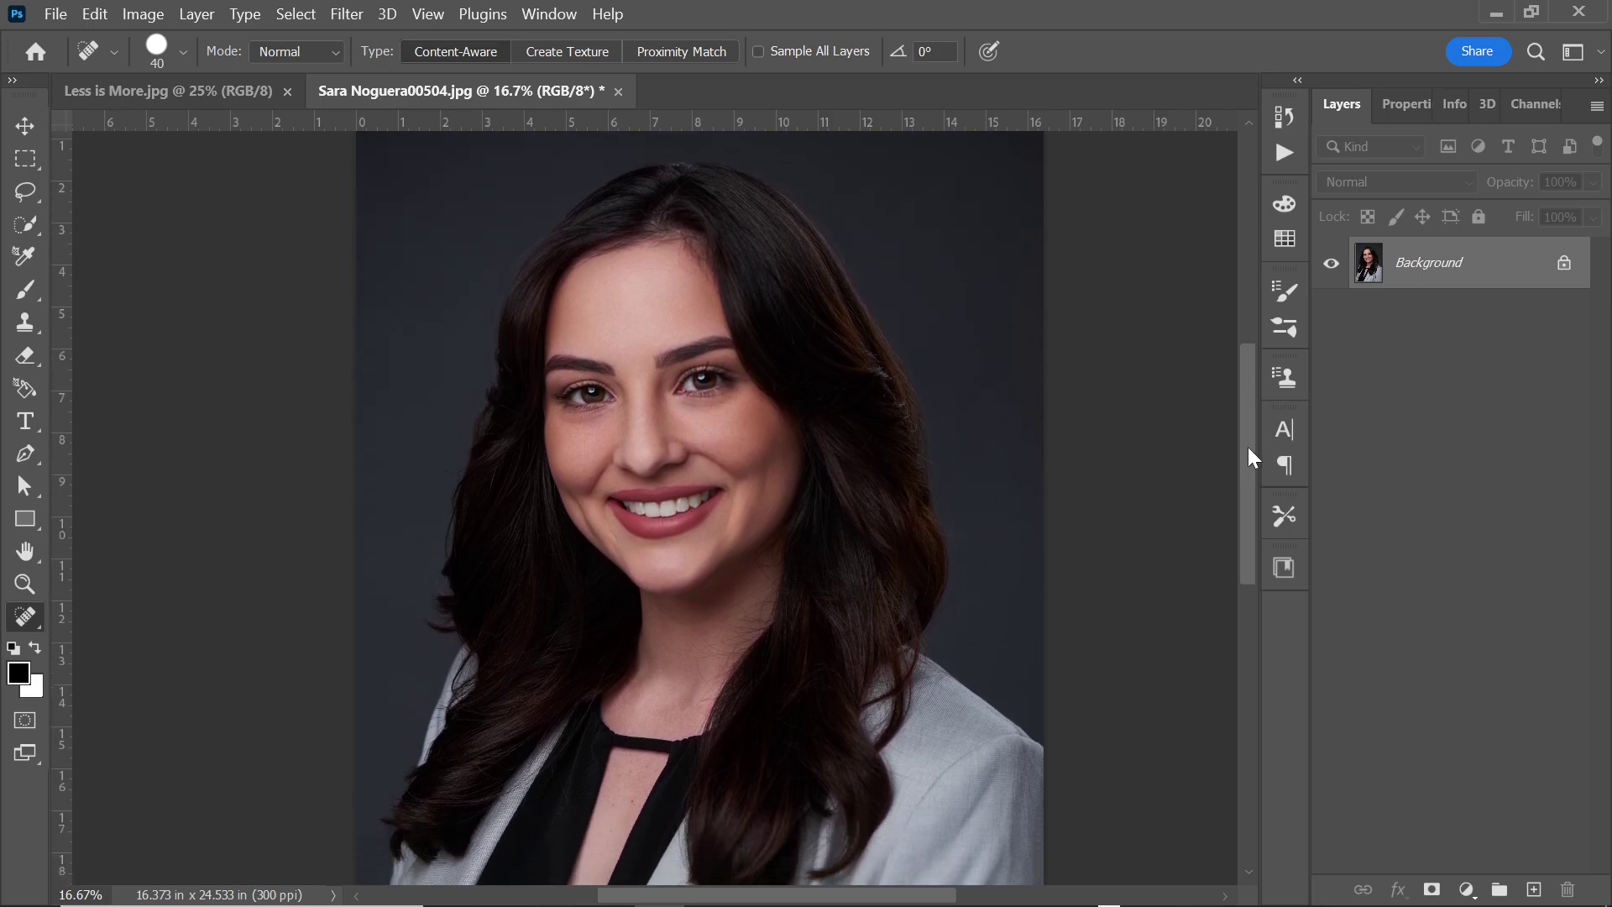
scroll(1248, 440, "up", 2)
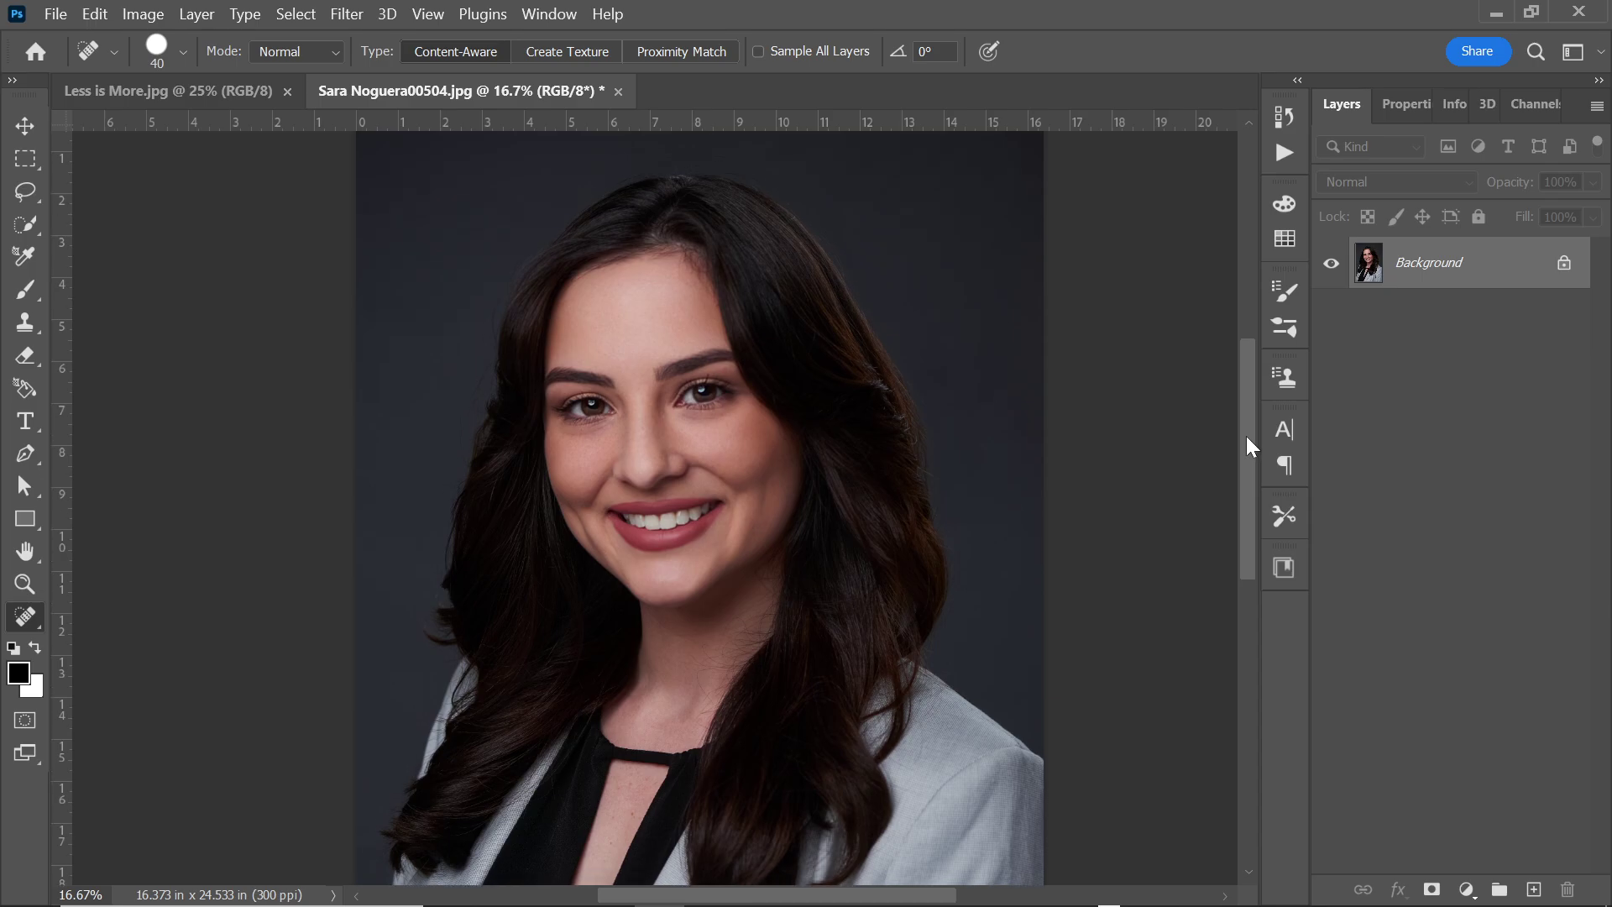
scroll(1249, 445, "down", 2)
Step: Switch to OBS and open the choices for stopping the stream
key("alt+Tab")
key("alt+Tab")
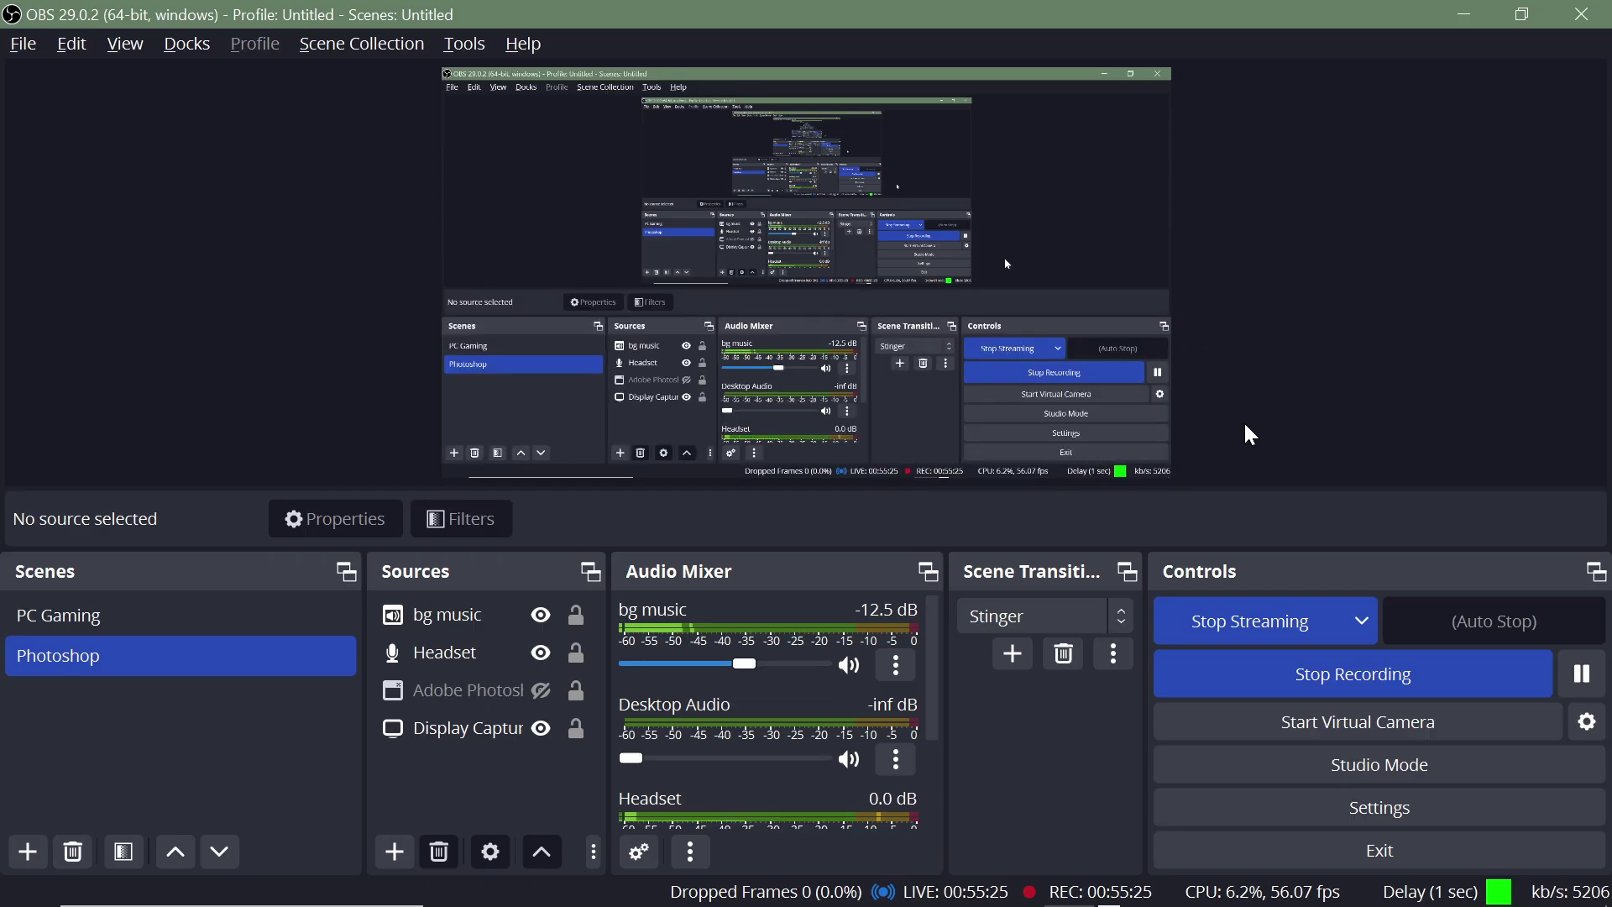
left_click(1284, 634)
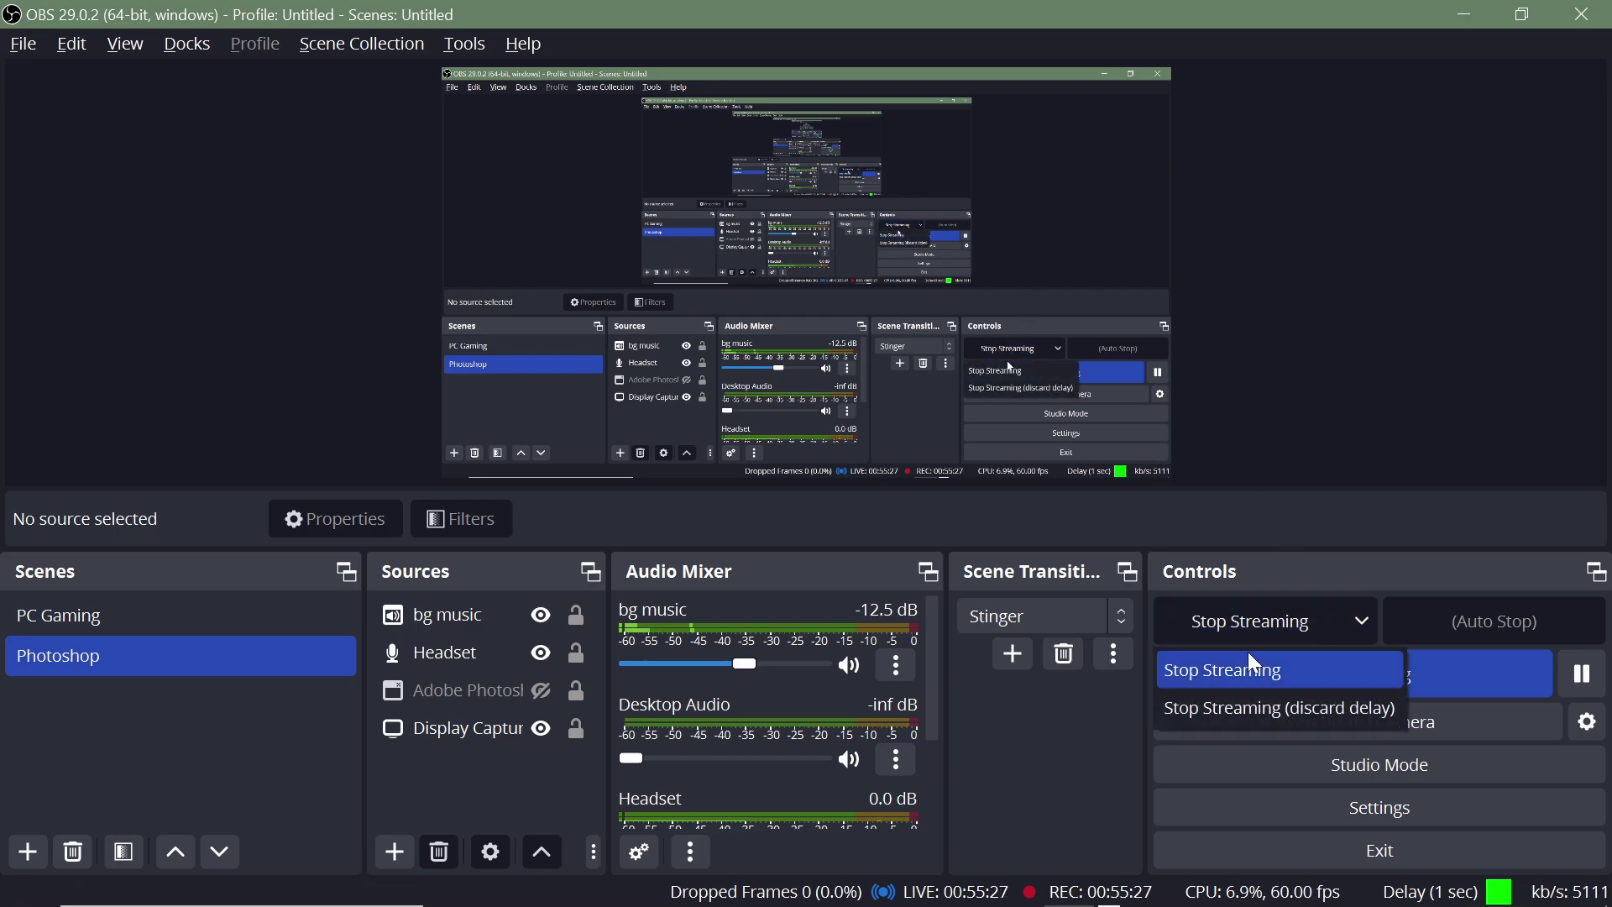